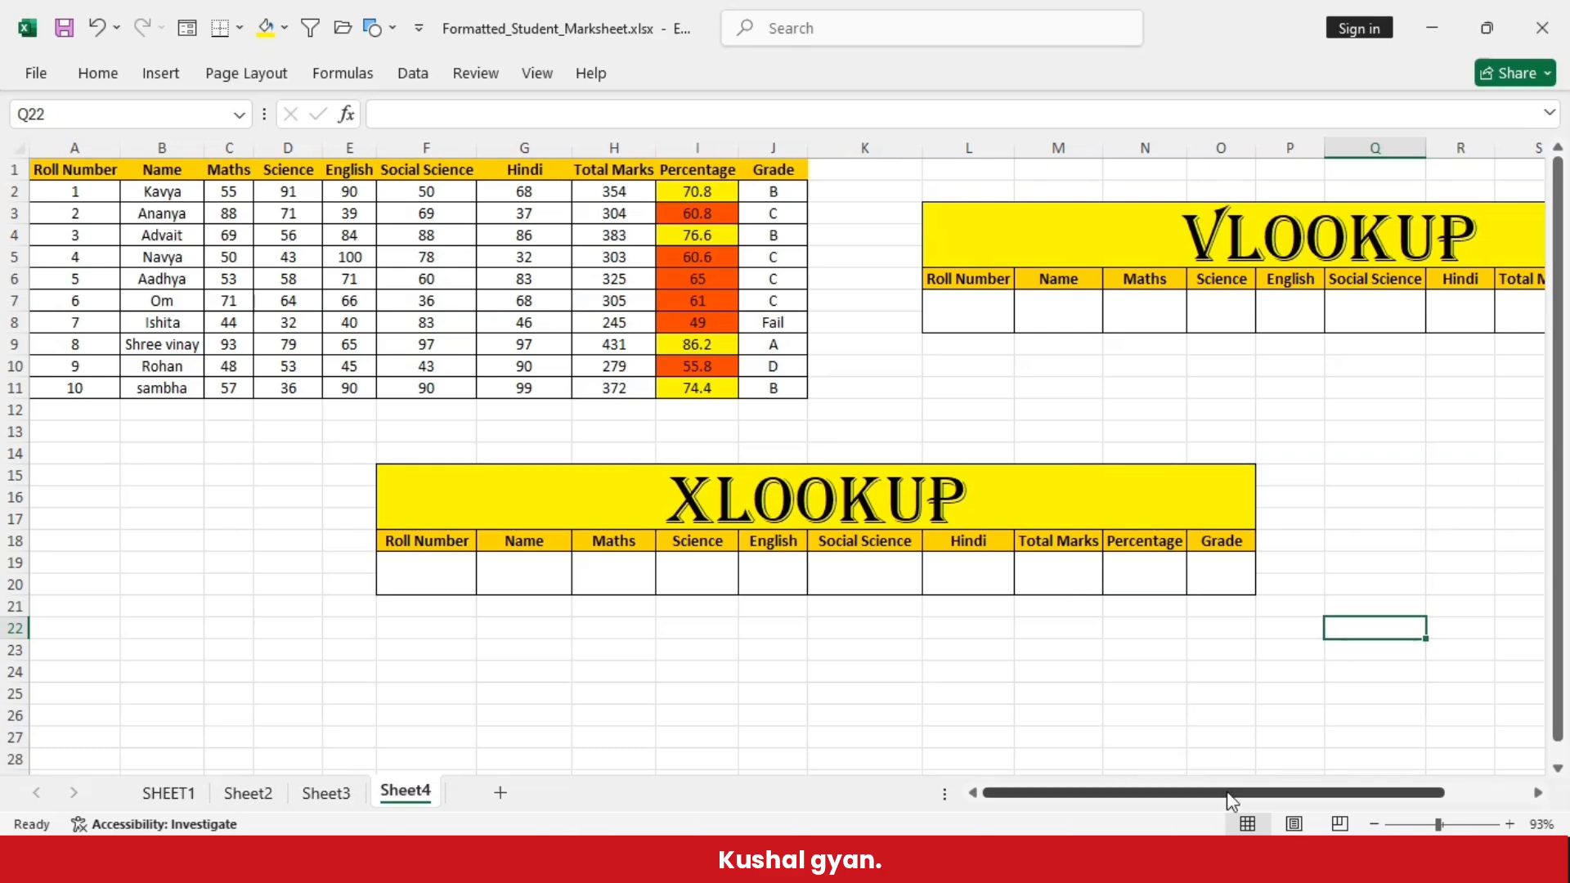
- Enter the formula =VLOOKUP(L7,A1:J11,2) in the Name cell M7 of the VLOOKUP table
{"action": "left_click_drag", "start_coordinate": [1048, 797], "coordinate": [990, 806]}
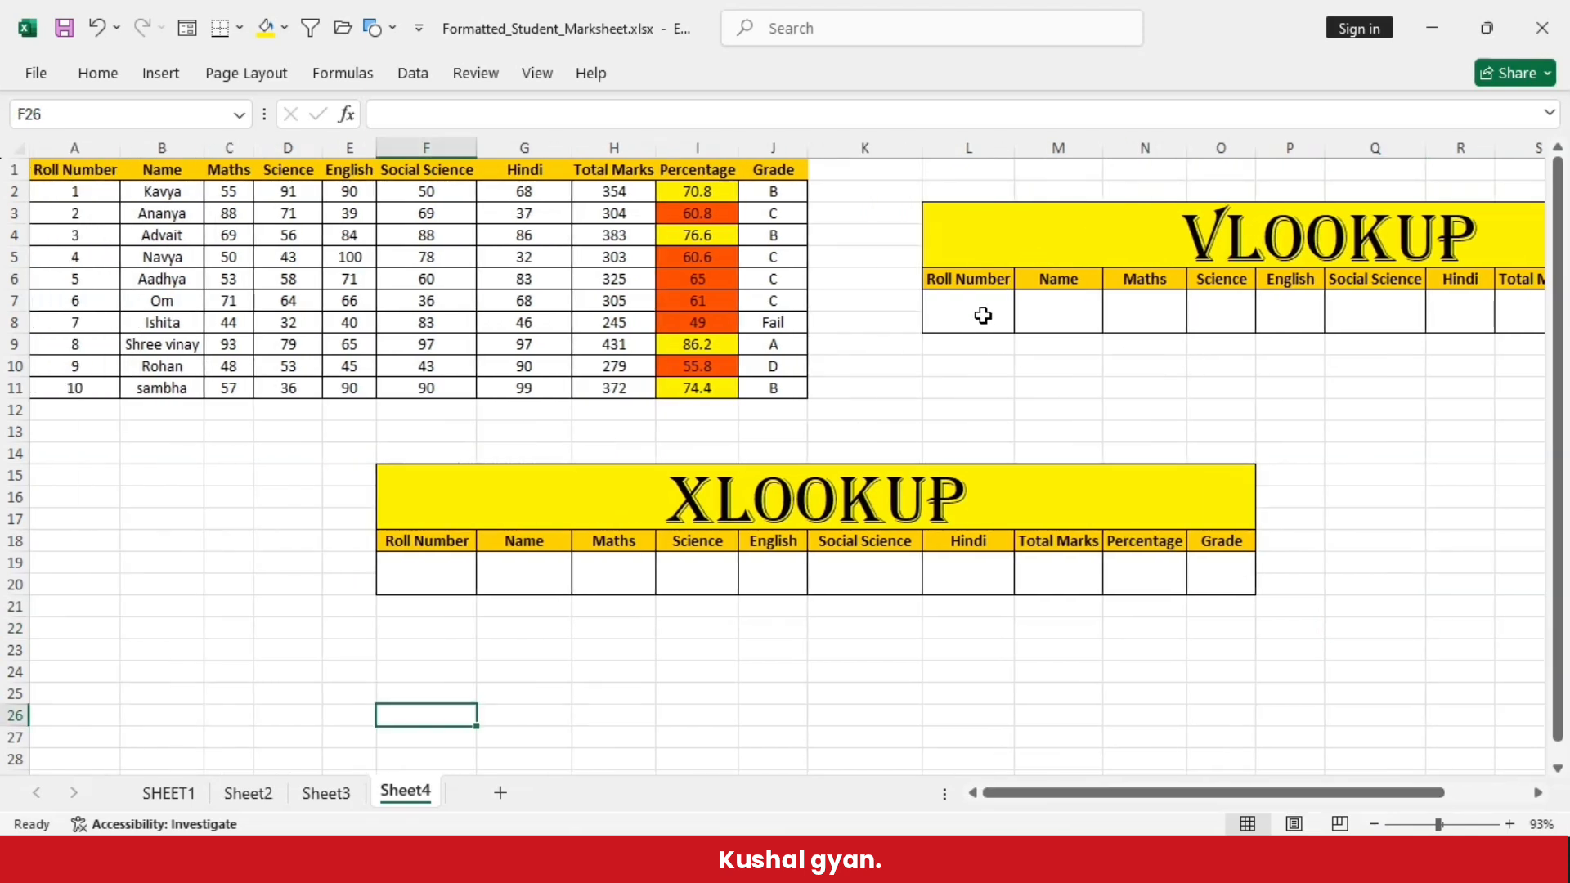
{"action": "left_click", "coordinate": [983, 316]}
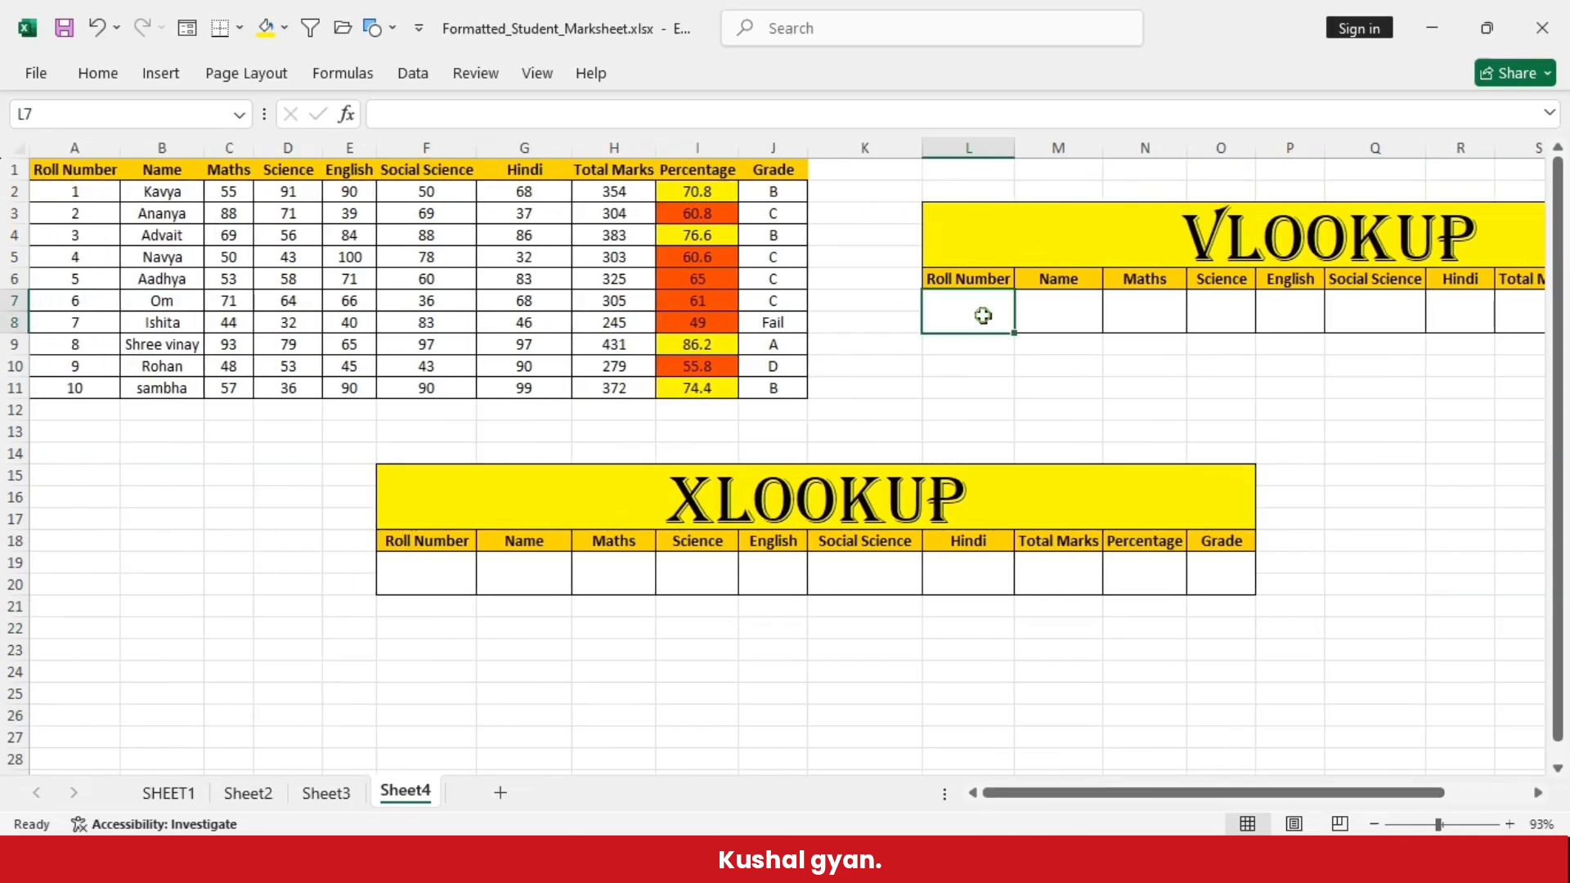
{"action": "left_click", "coordinate": [1082, 321]}
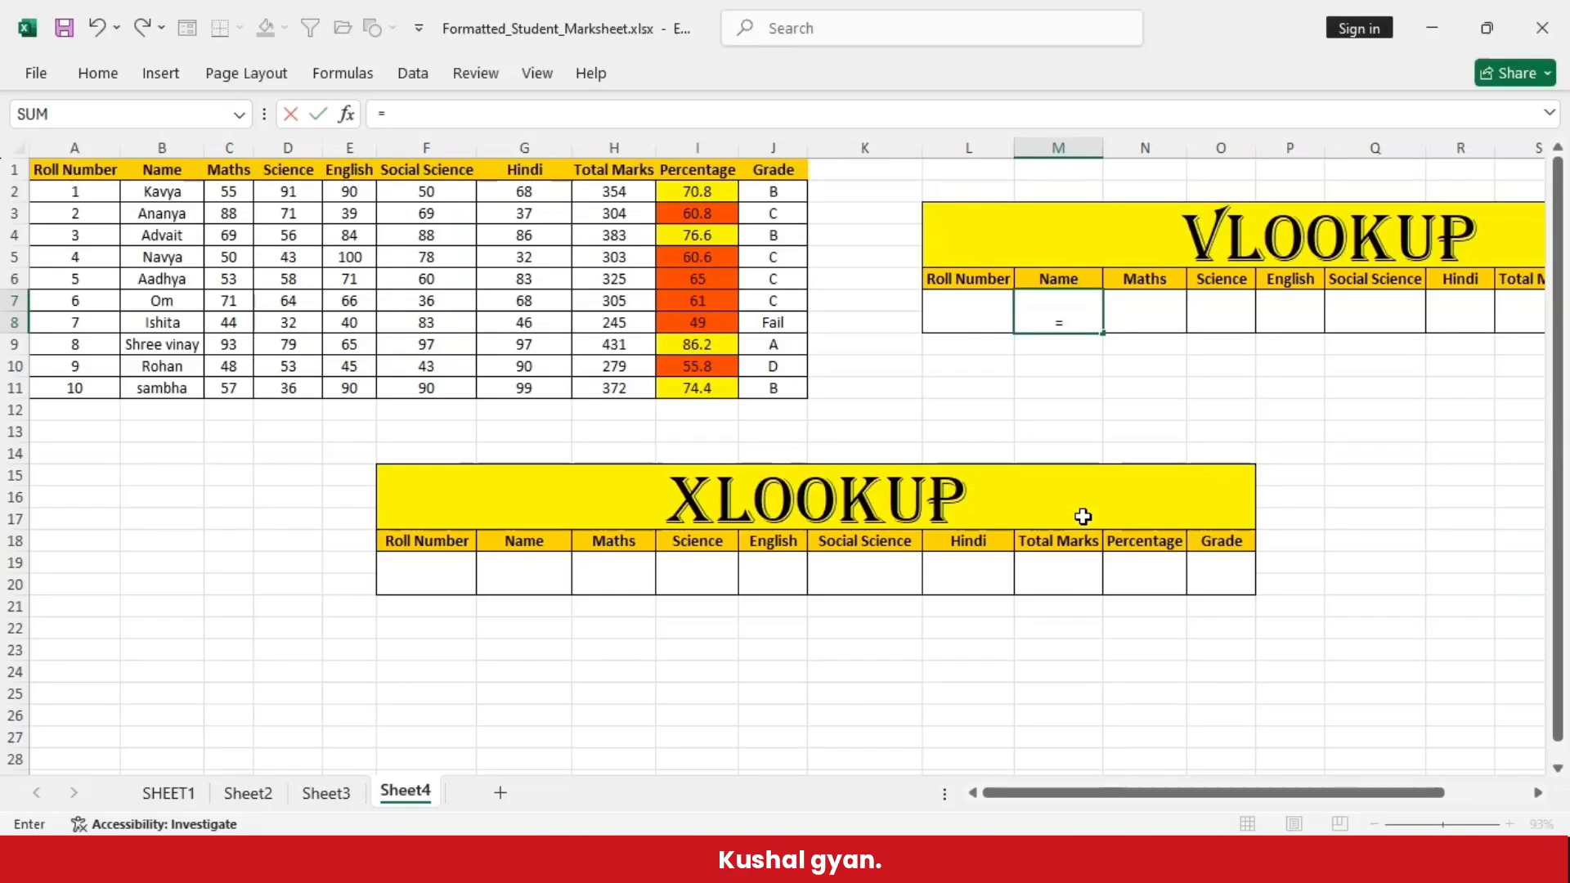
{"action": "type", "text": "vl"}
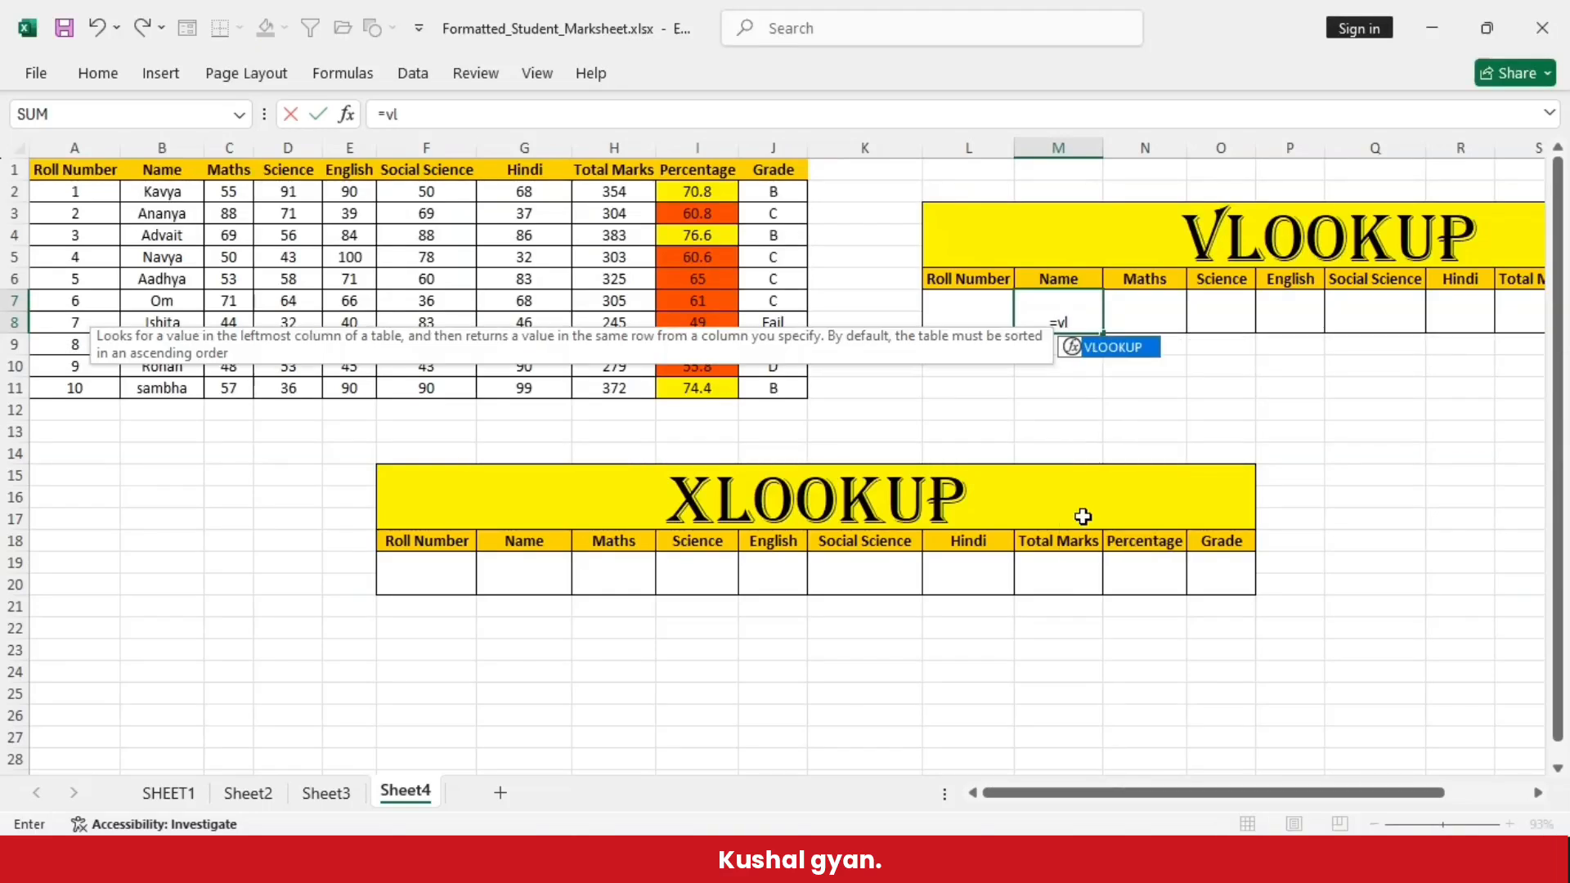
{"action": "type", "text": "ookup"}
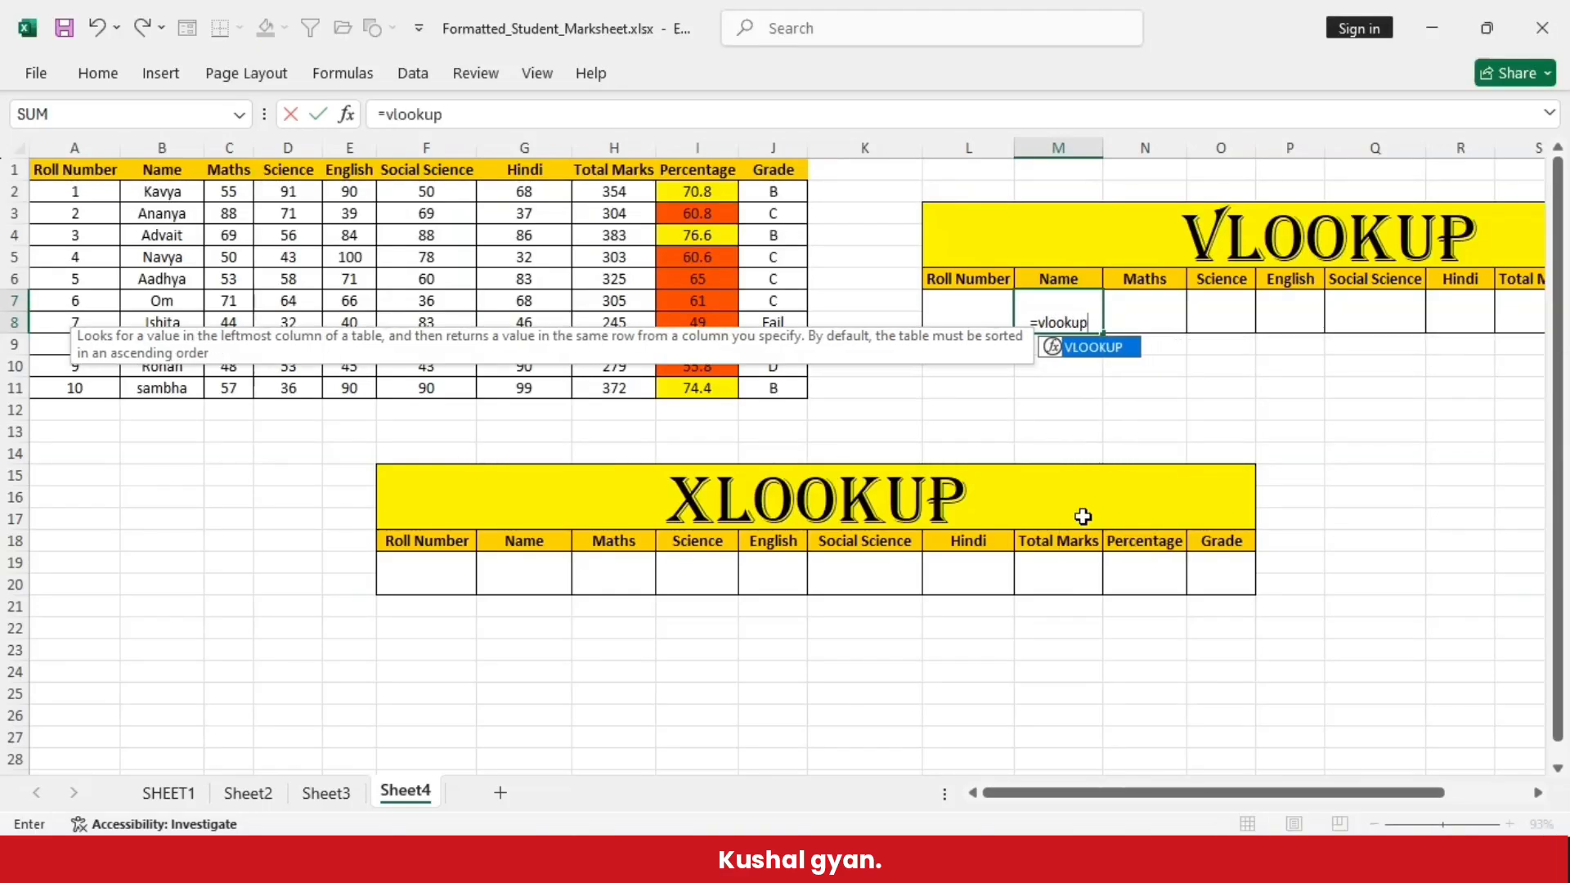
{"action": "type", "text": "("}
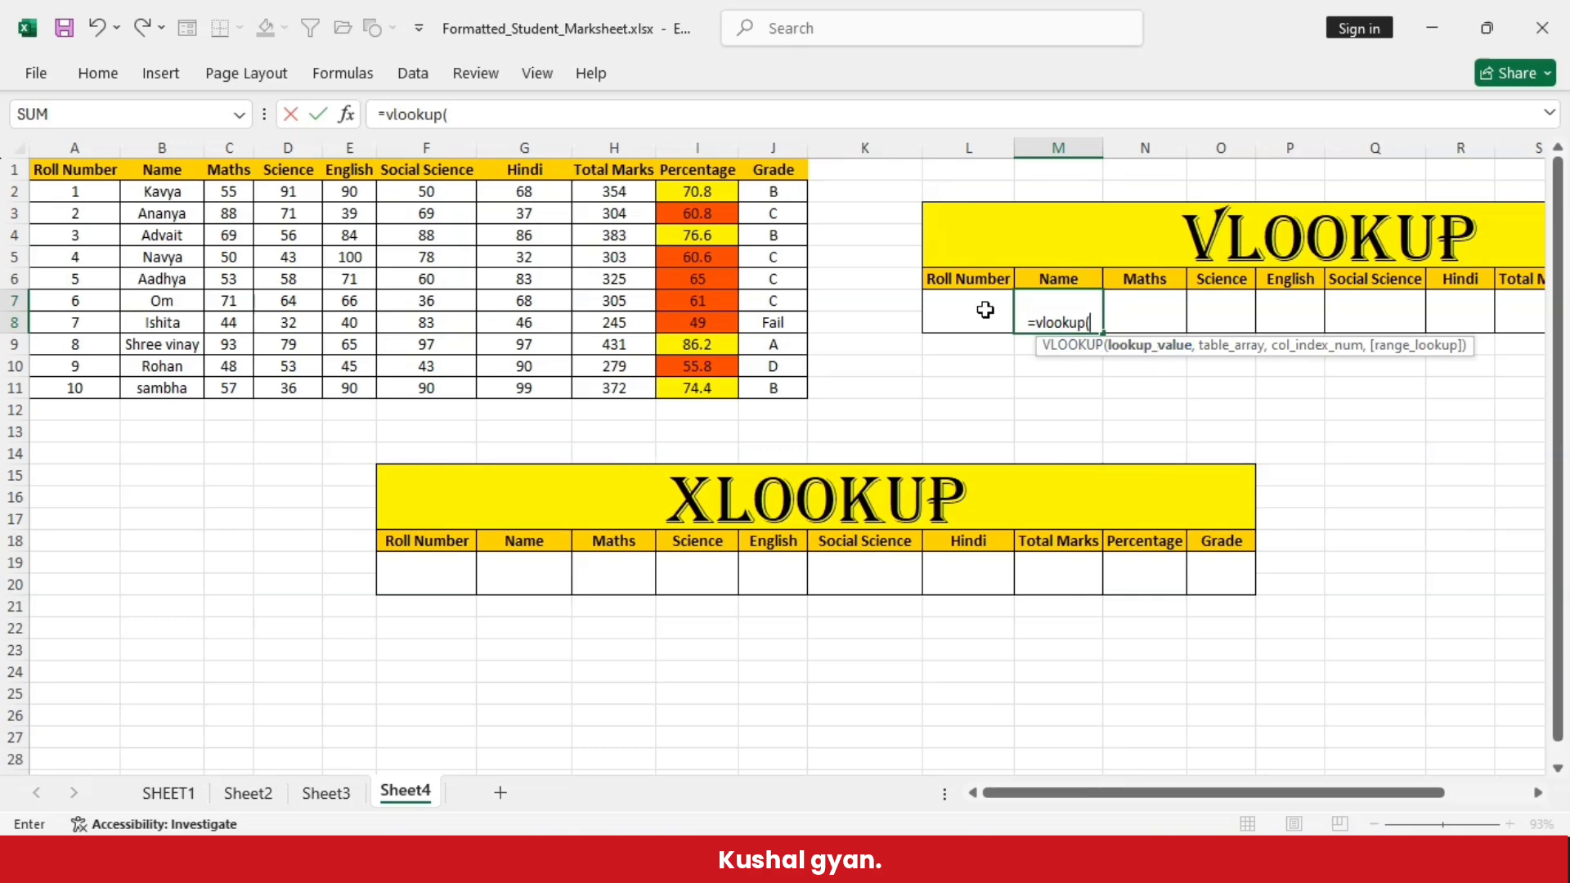
{"action": "left_click", "coordinate": [957, 307]}
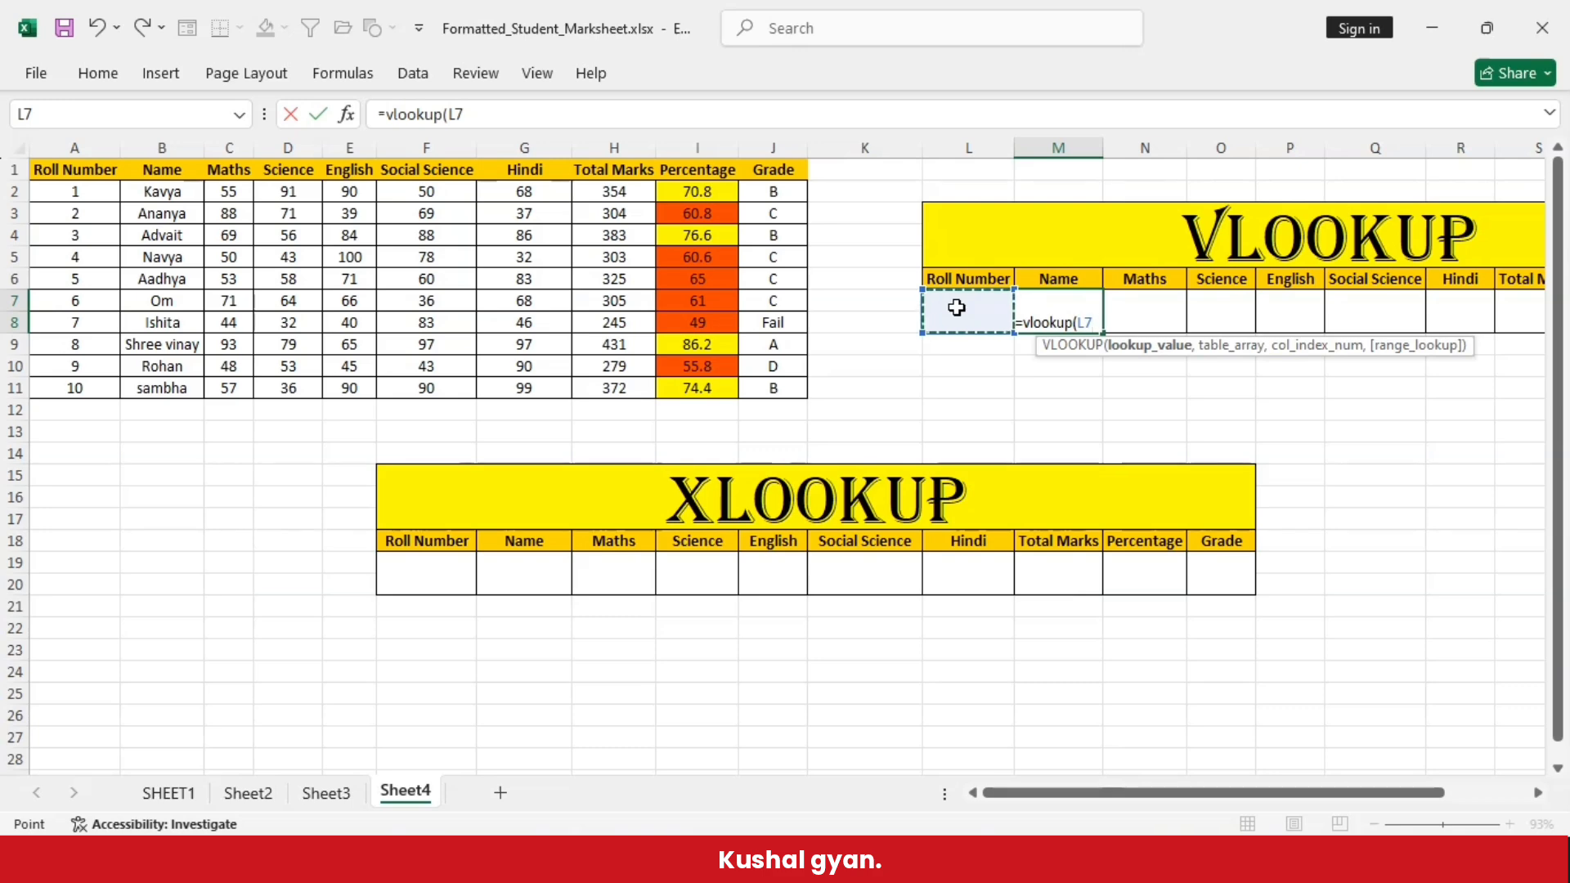
{"action": "type", "text": ","}
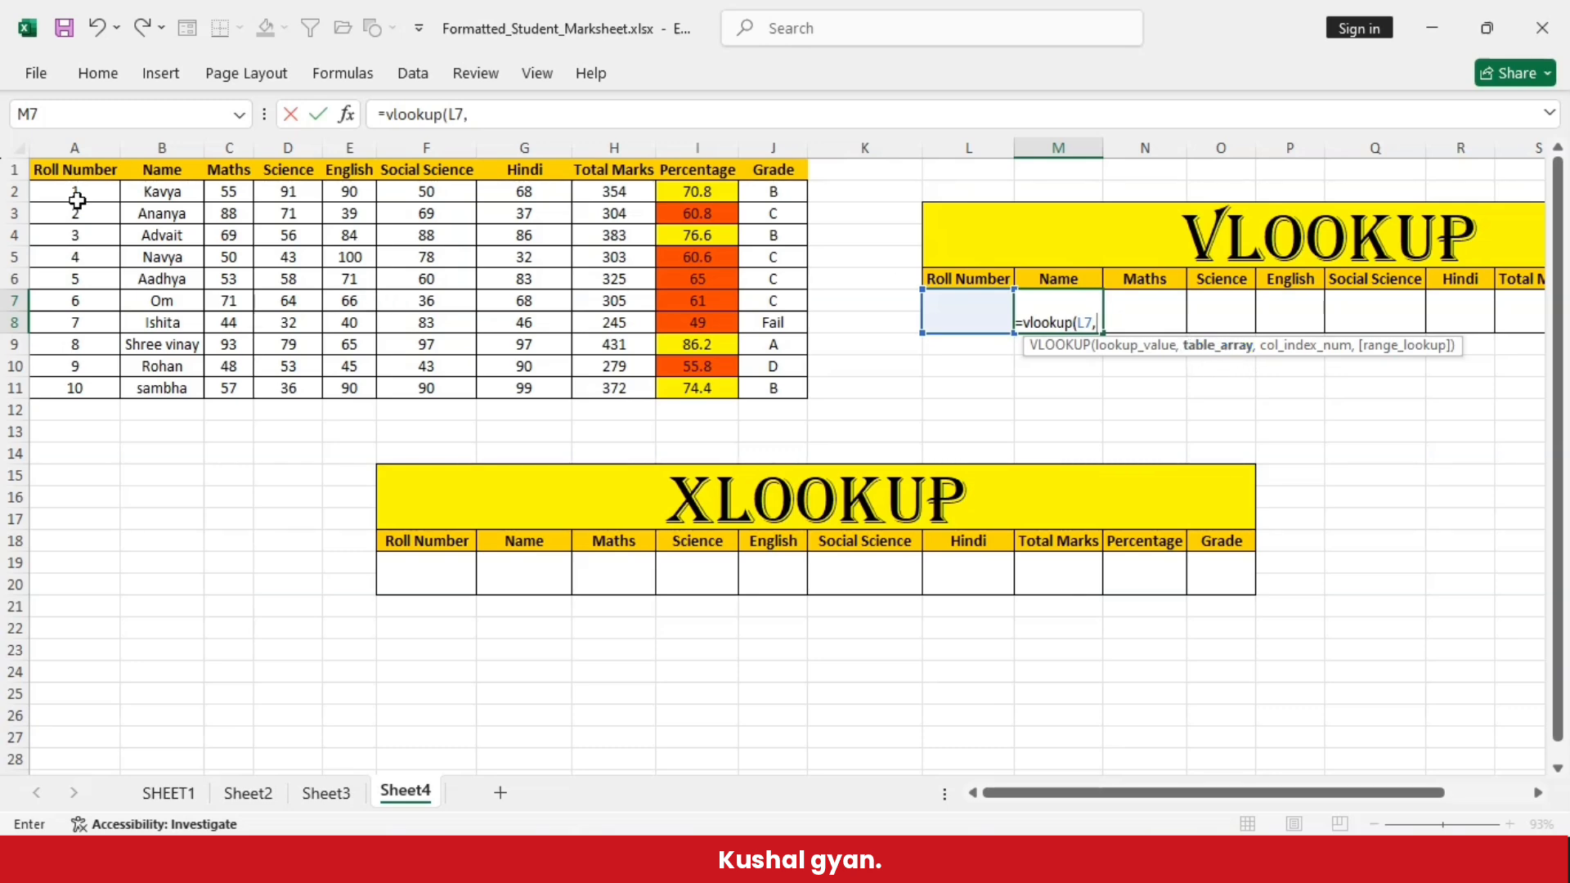
{"action": "left_click_drag", "start_coordinate": [49, 170], "coordinate": [781, 388]}
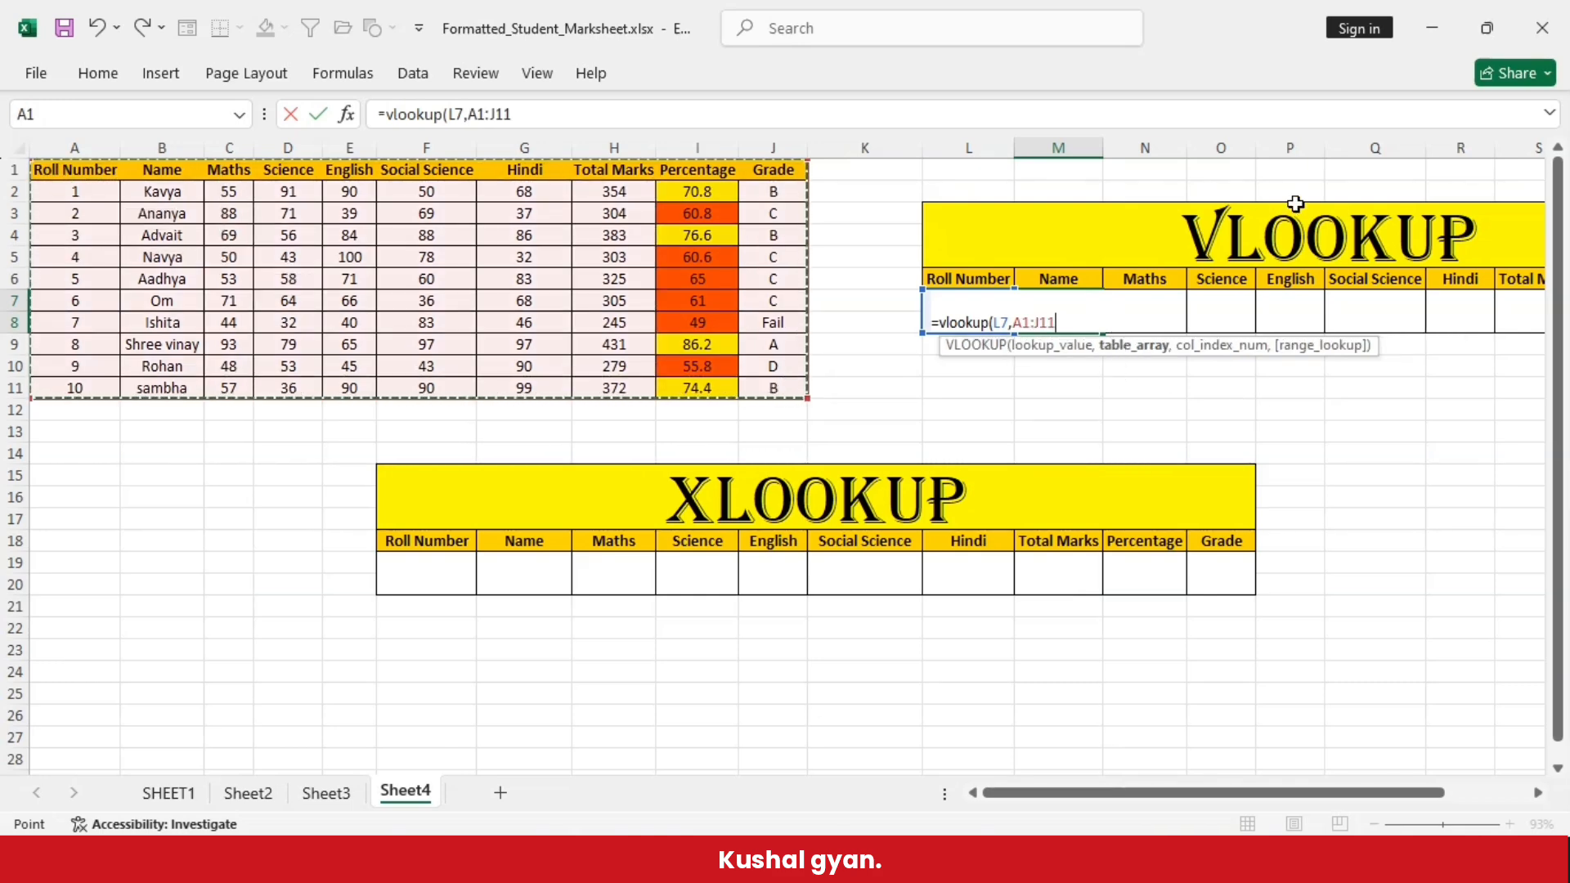
{"action": "type", "text": ","}
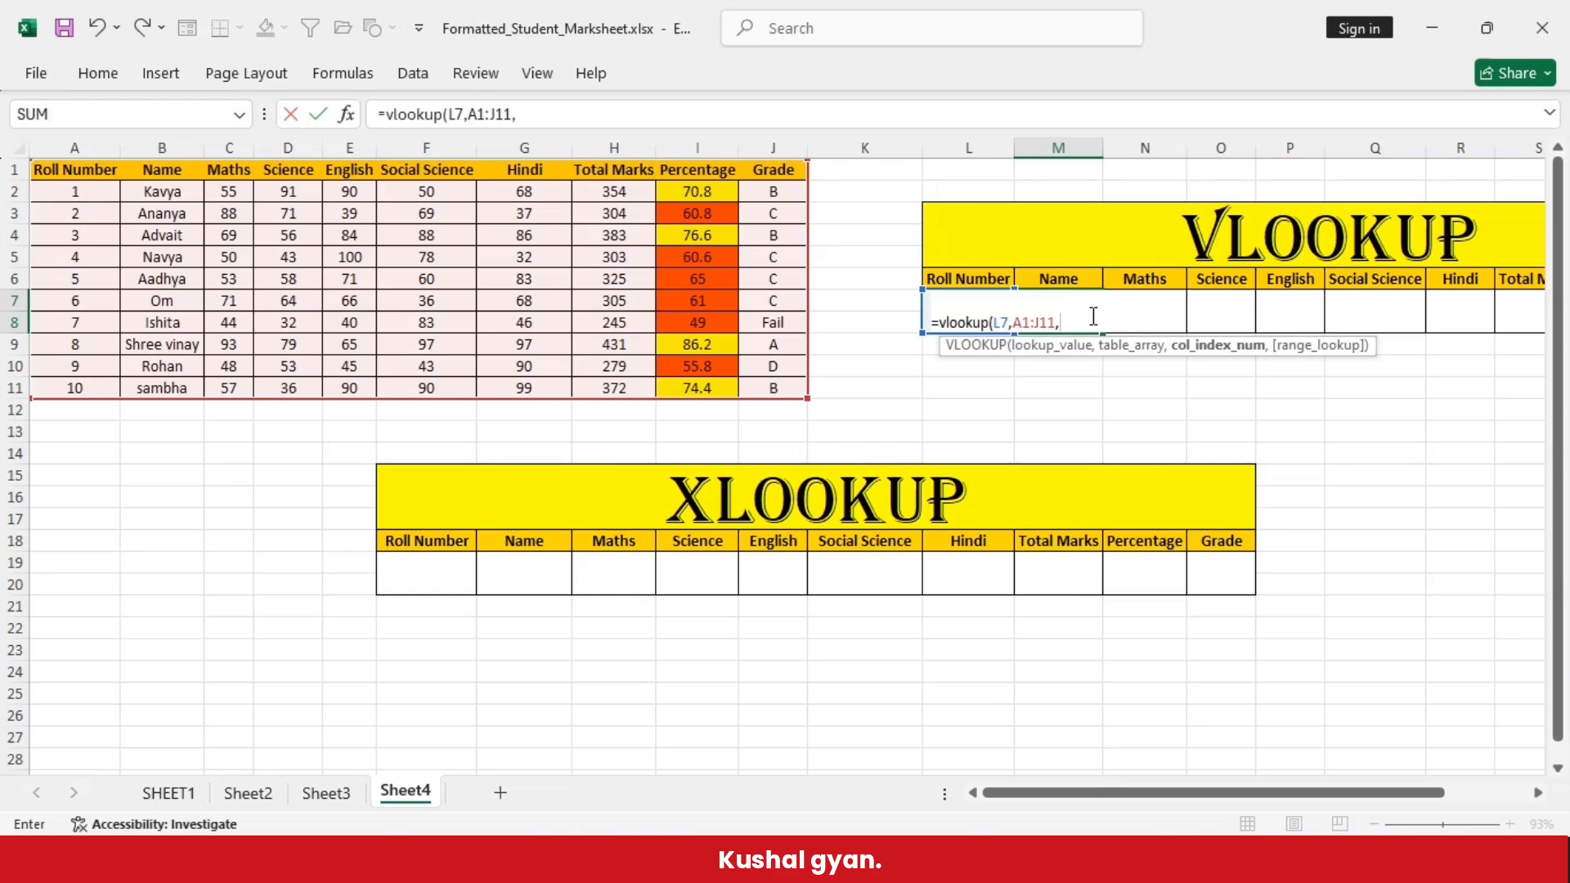
{"action": "type", "text": ")"}
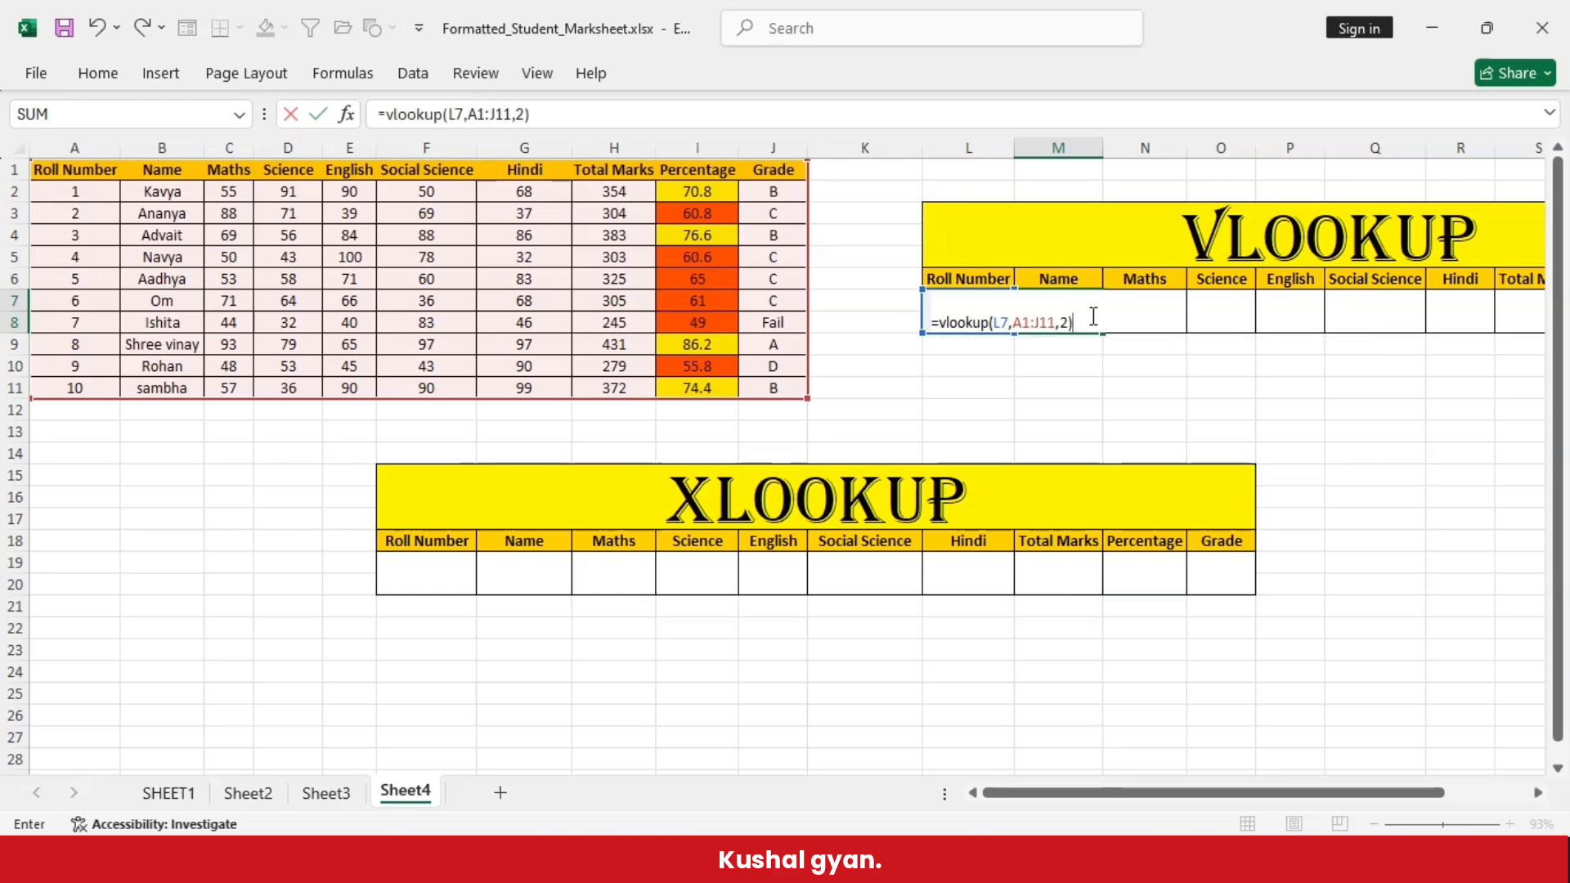
{"action": "key", "text": "Return"}
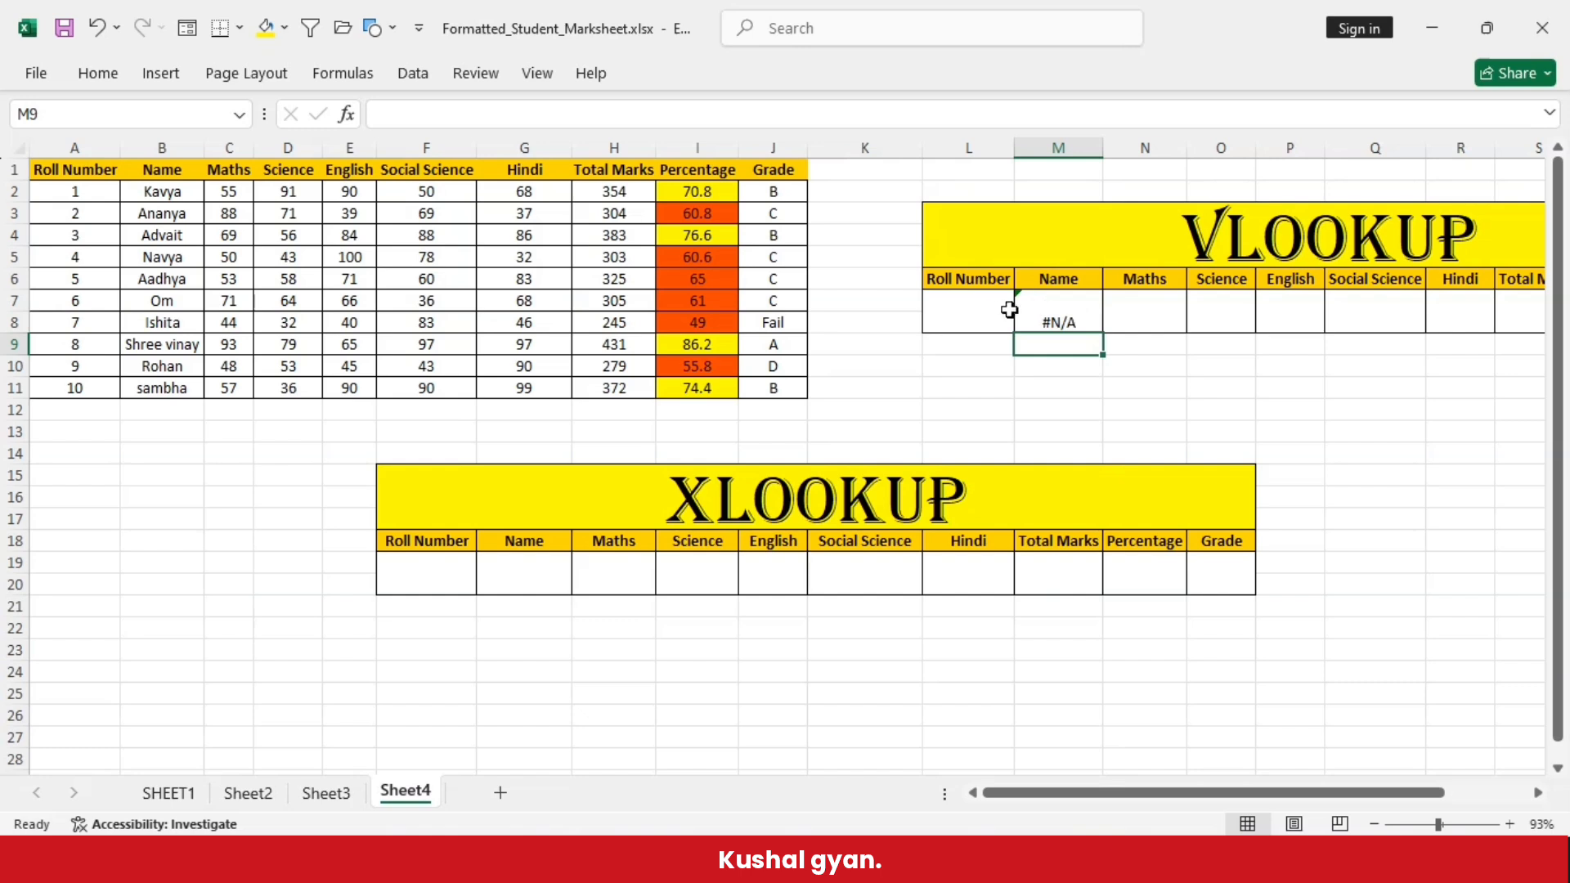
- Enter 8 as the roll number in the VLOOKUP table and compare the returned name with row 9 of the marks table
{"action": "left_click", "coordinate": [1088, 308]}
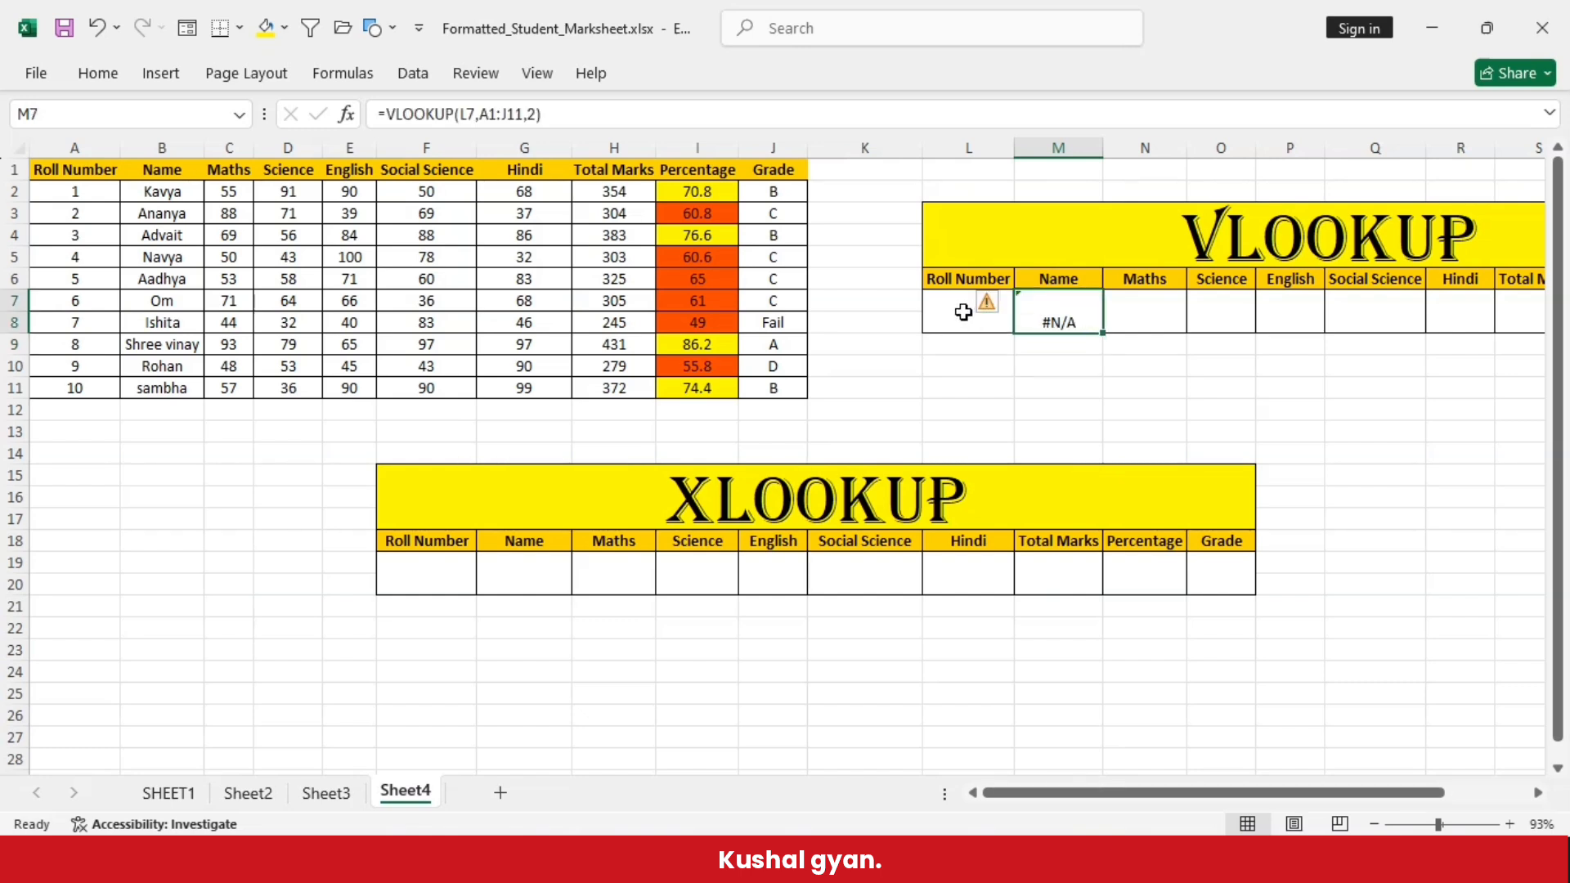
{"action": "left_click", "coordinate": [963, 312]}
{"action": "type", "text": "8"}
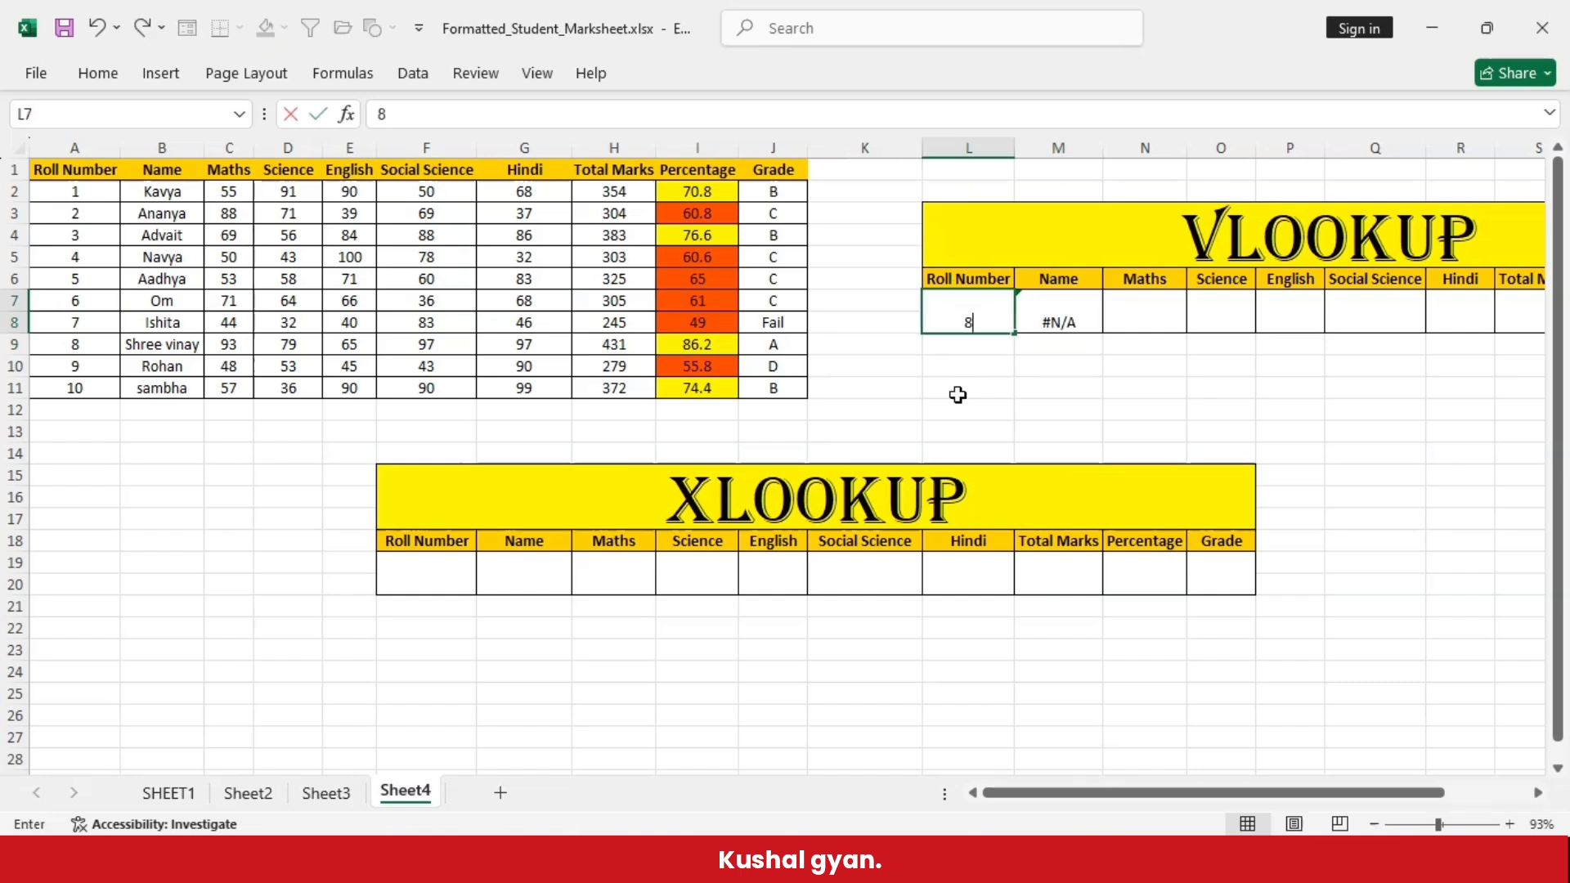
{"action": "key", "text": "Return"}
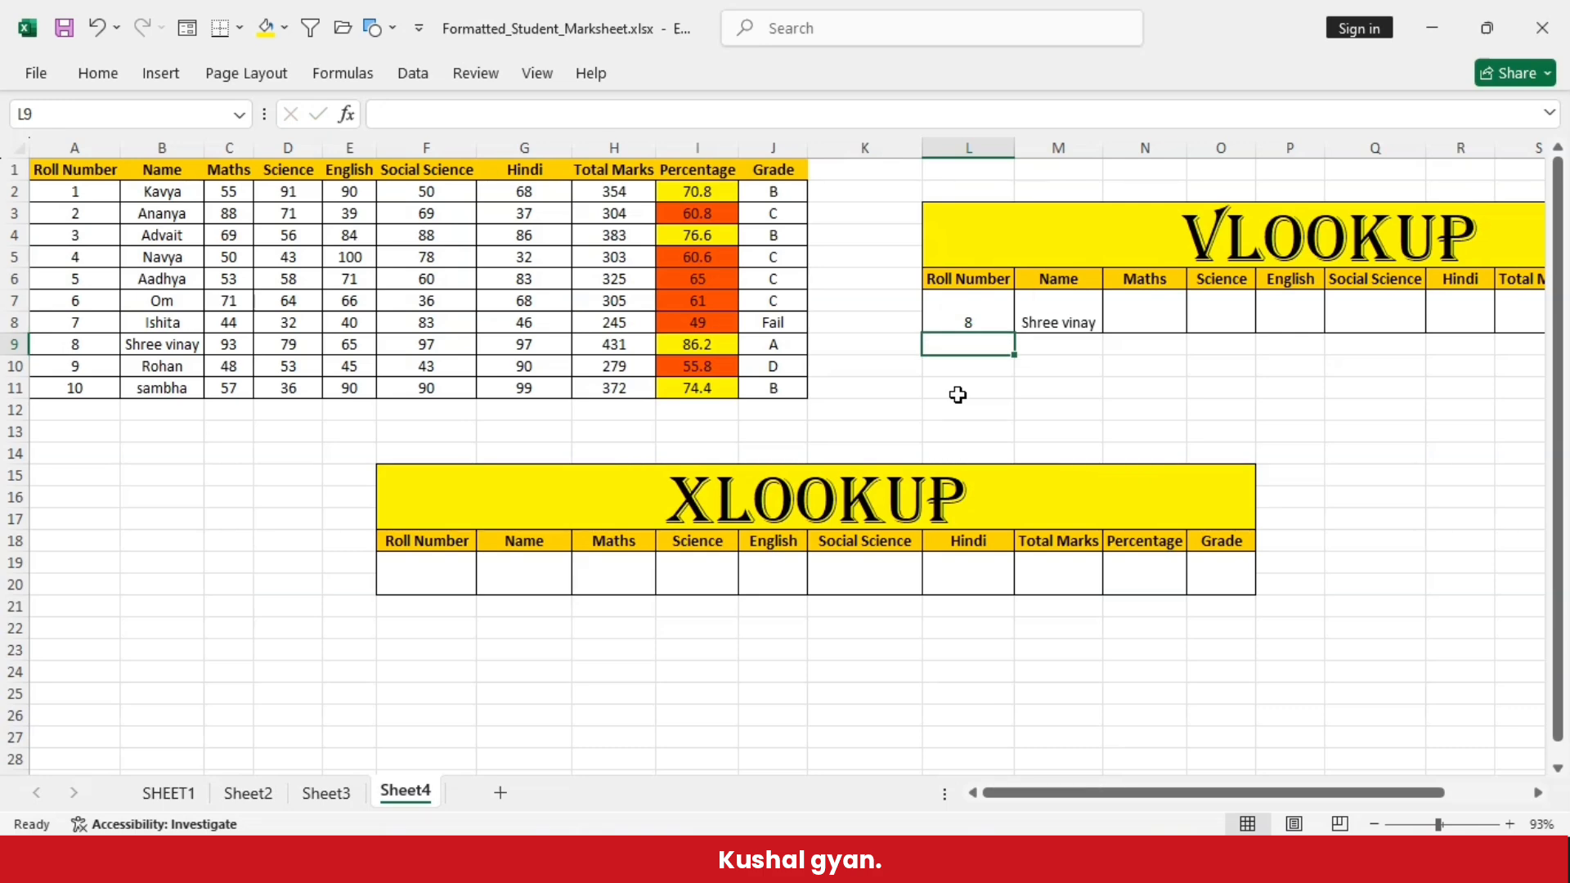
{"action": "left_click", "coordinate": [1060, 316]}
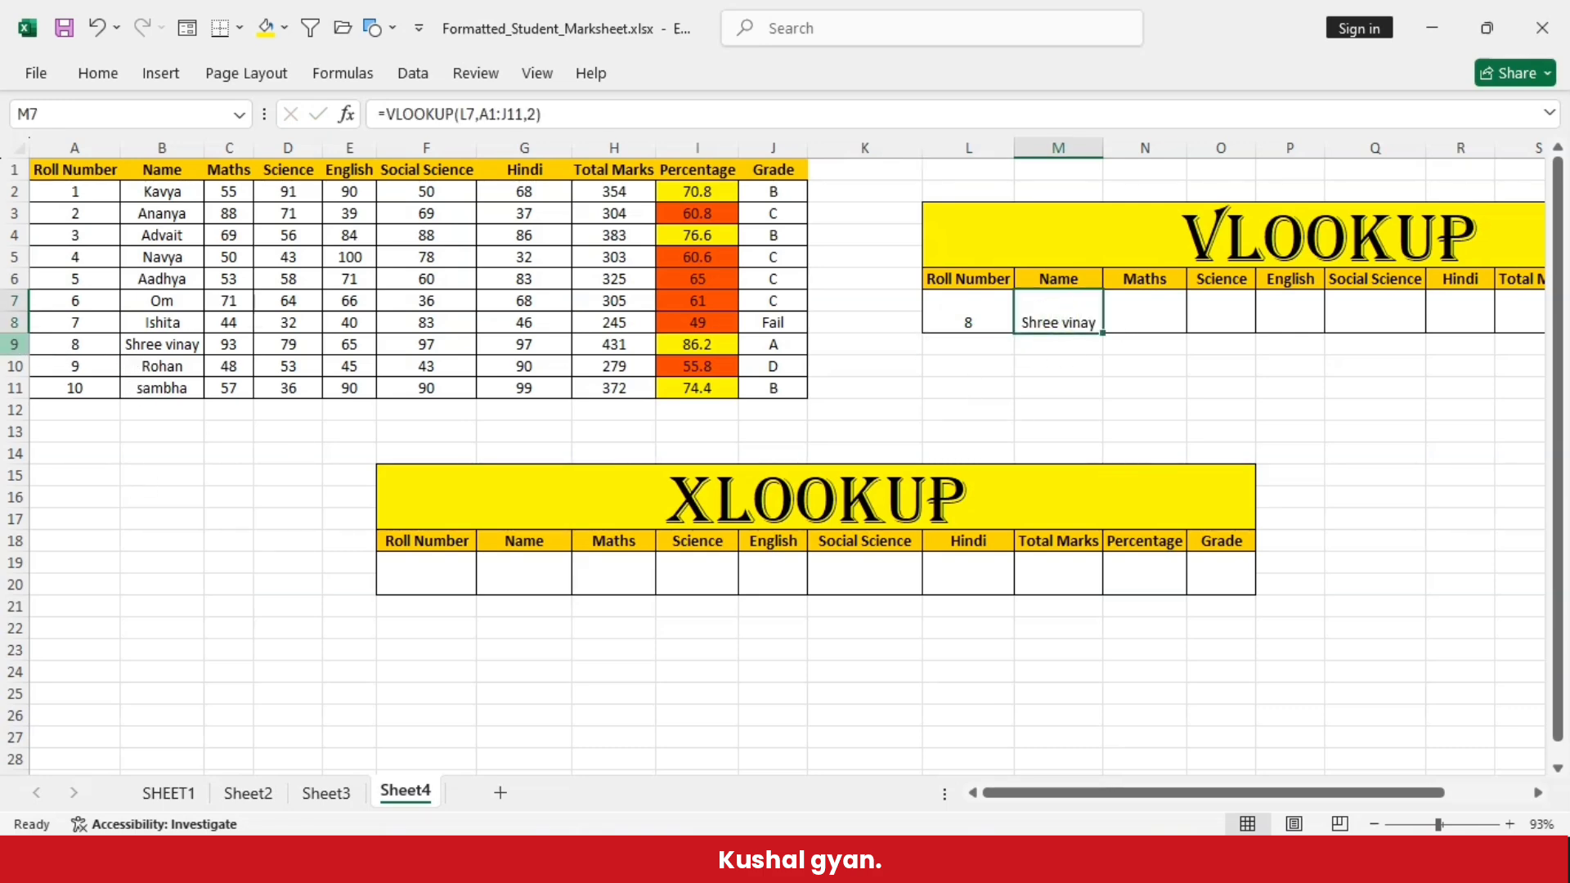
{"action": "left_click", "coordinate": [15, 344]}
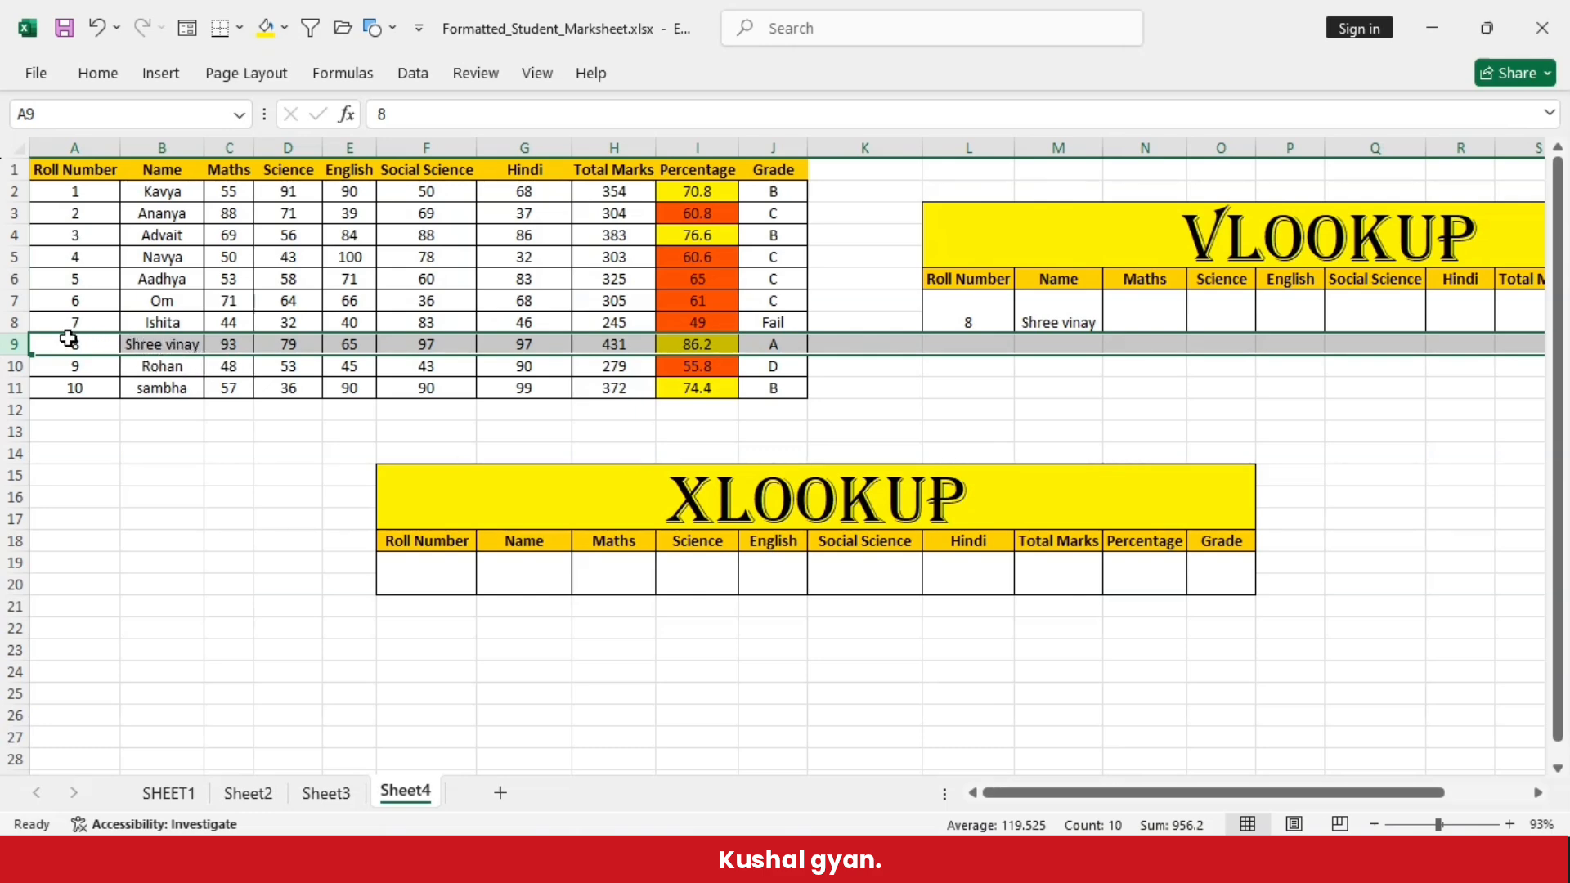
{"action": "left_click", "coordinate": [540, 578]}
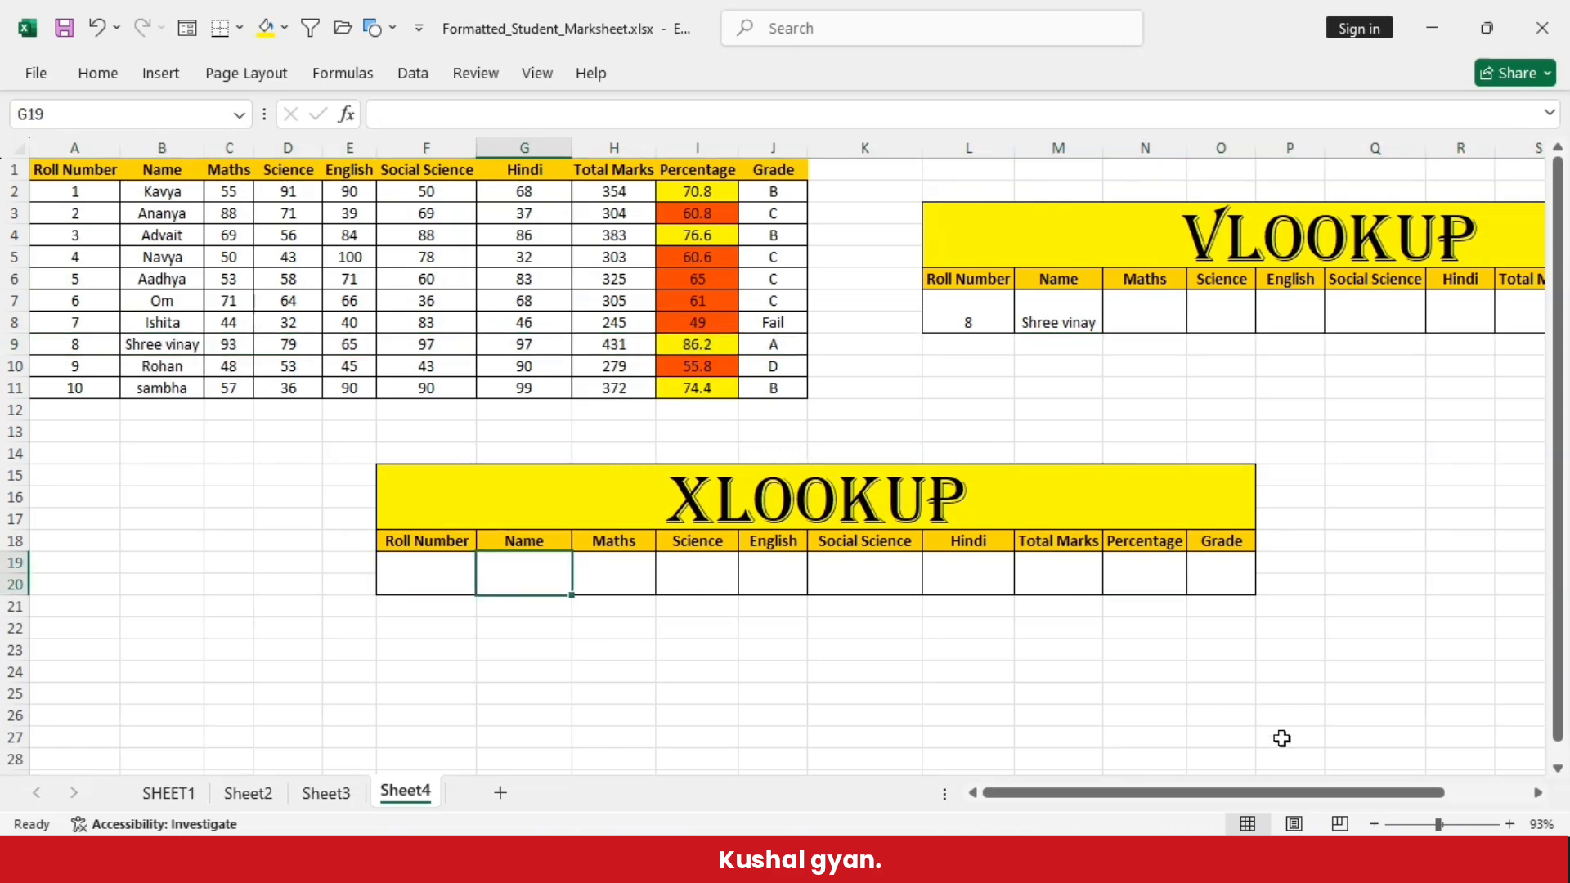
{"action": "type", "text": "="}
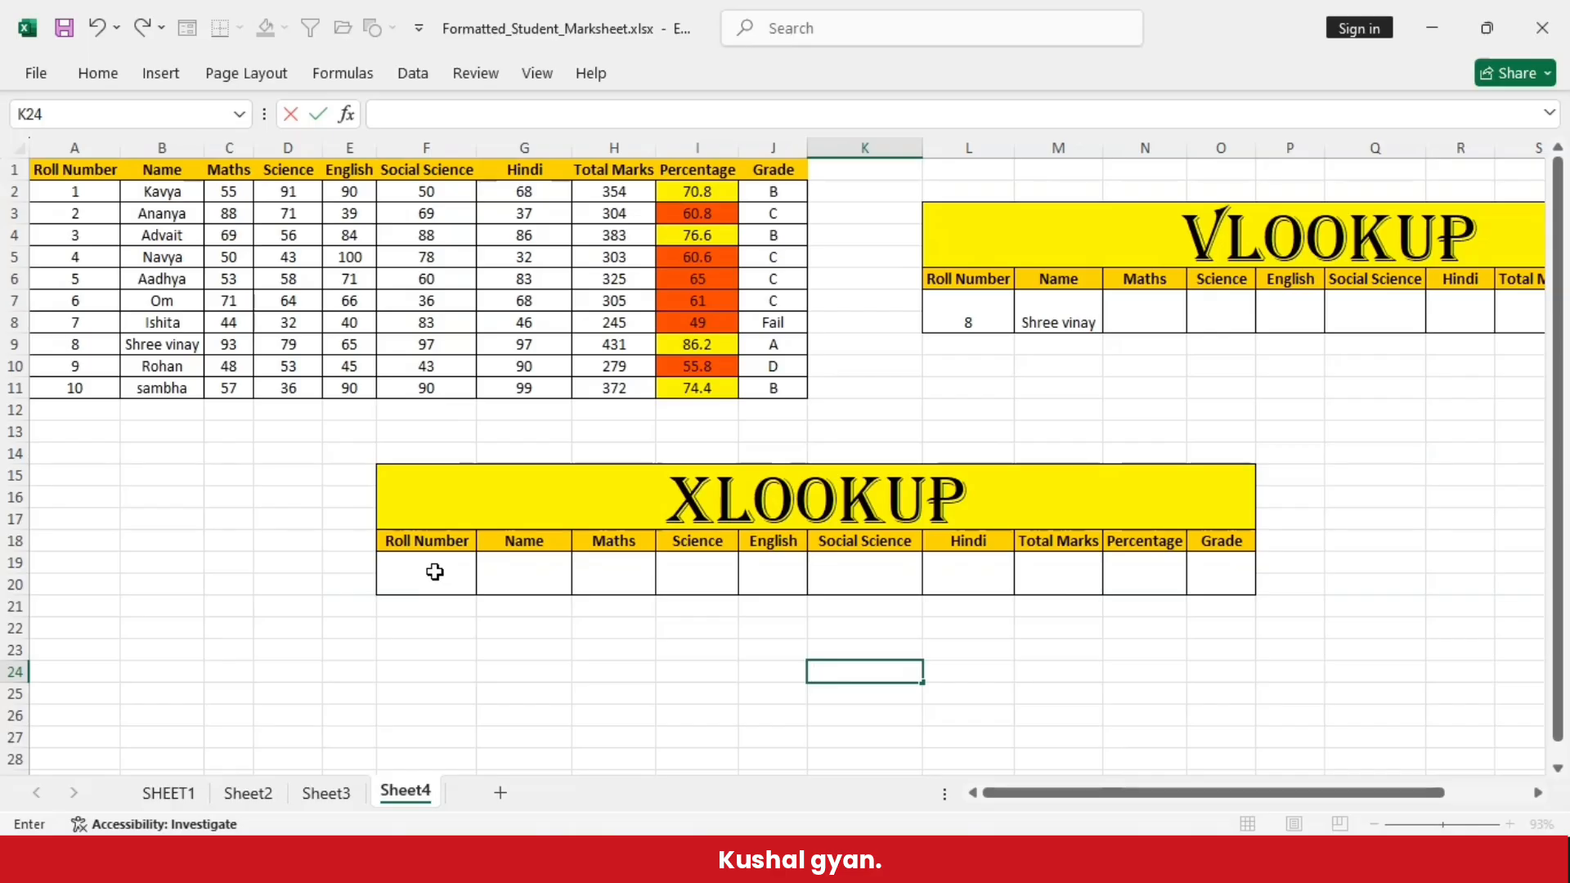
{"action": "left_click", "coordinate": [434, 573]}
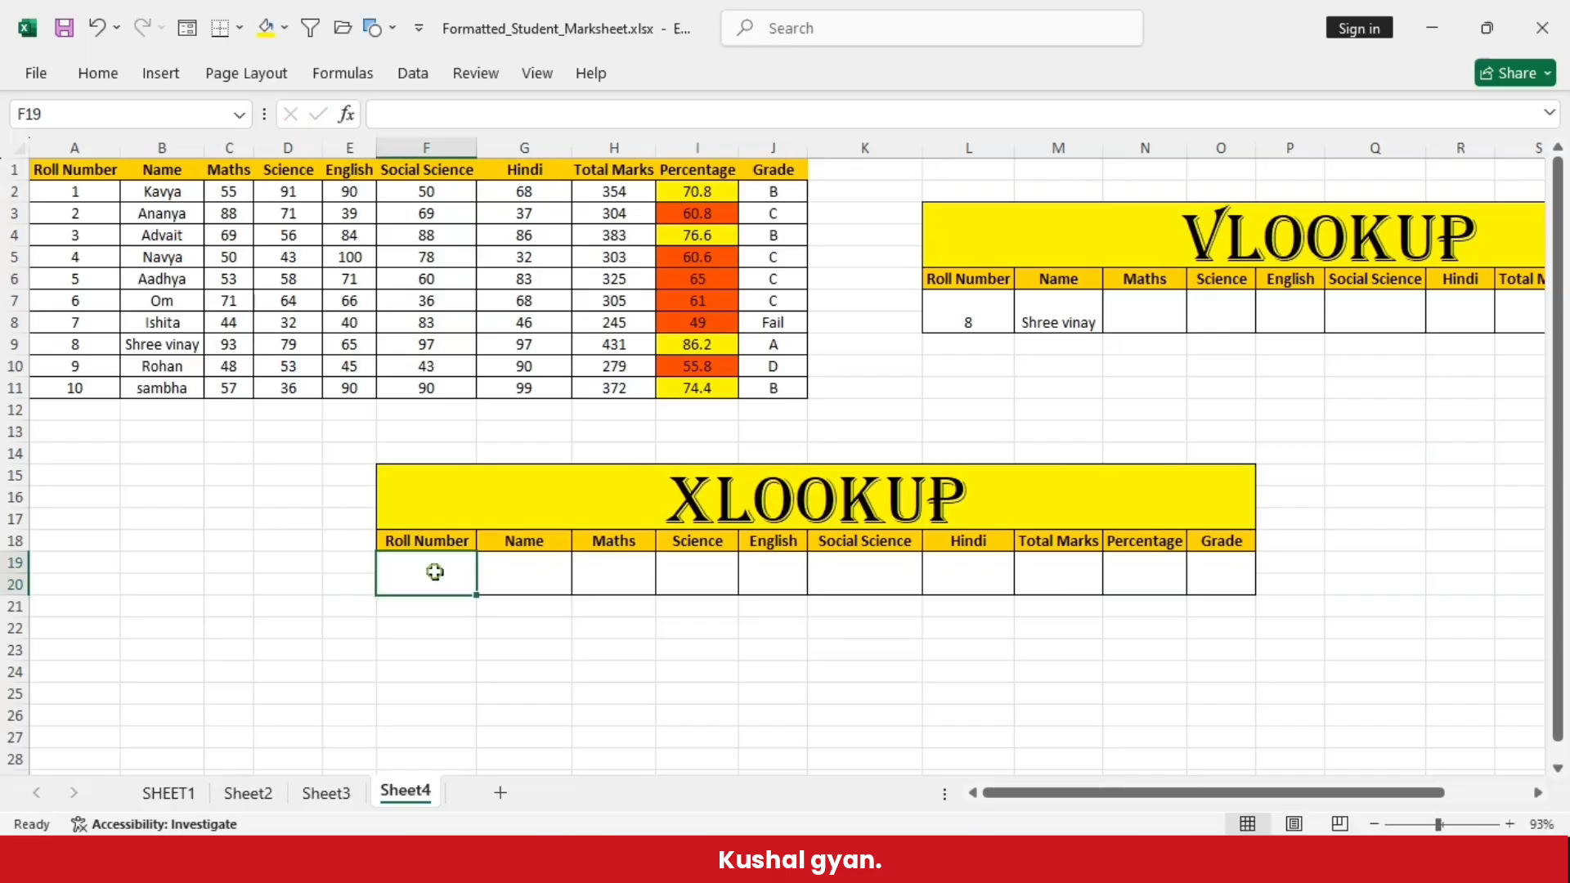
{"action": "left_click", "coordinate": [512, 579]}
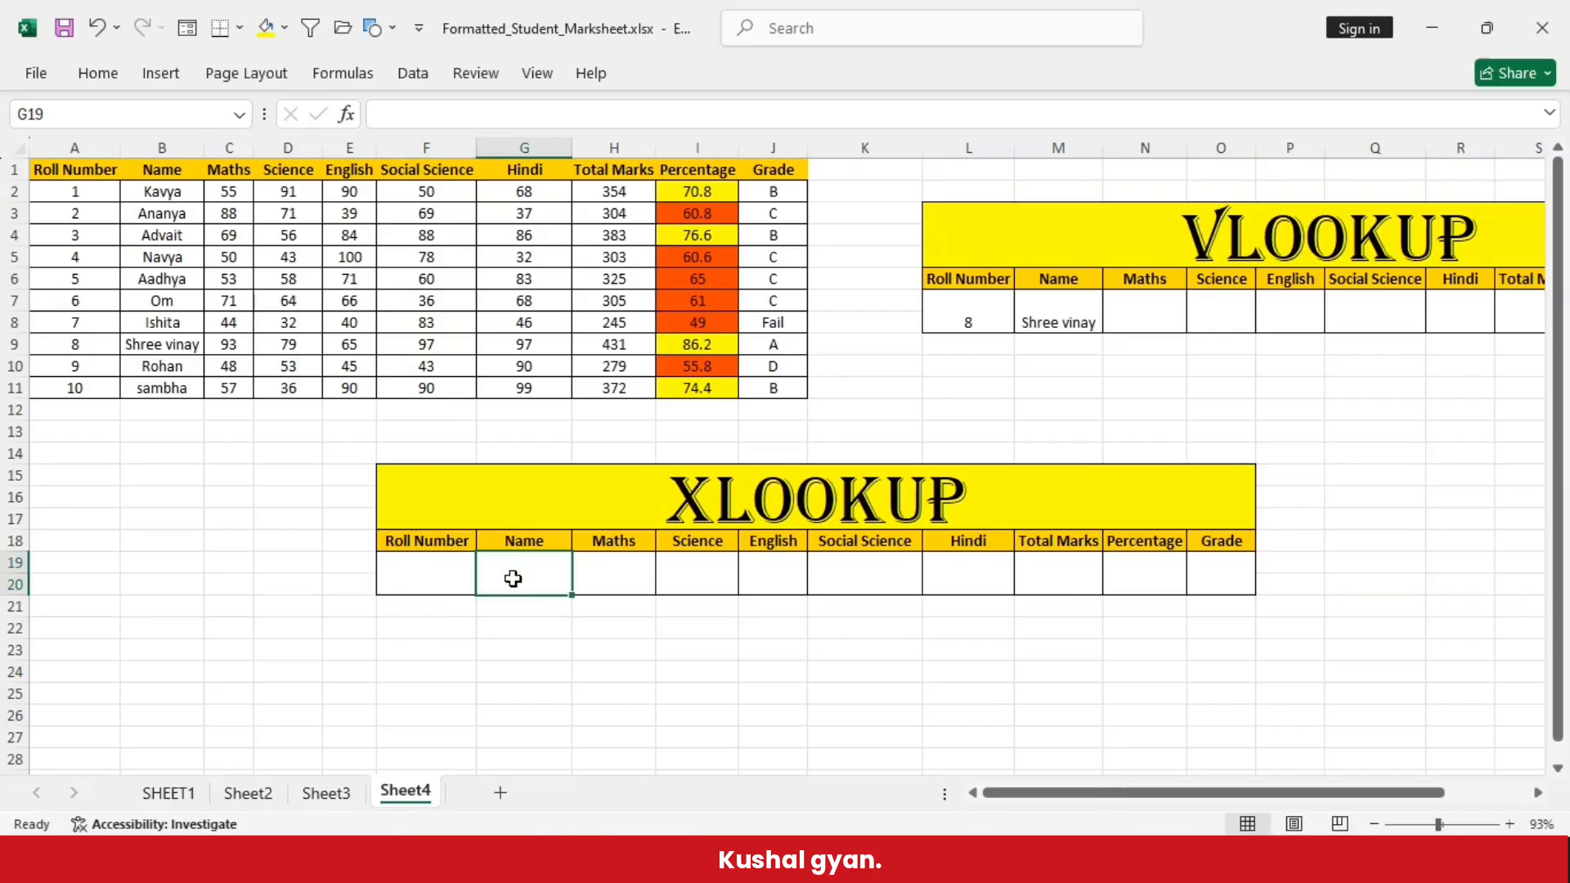
{"action": "left_click", "coordinate": [405, 577]}
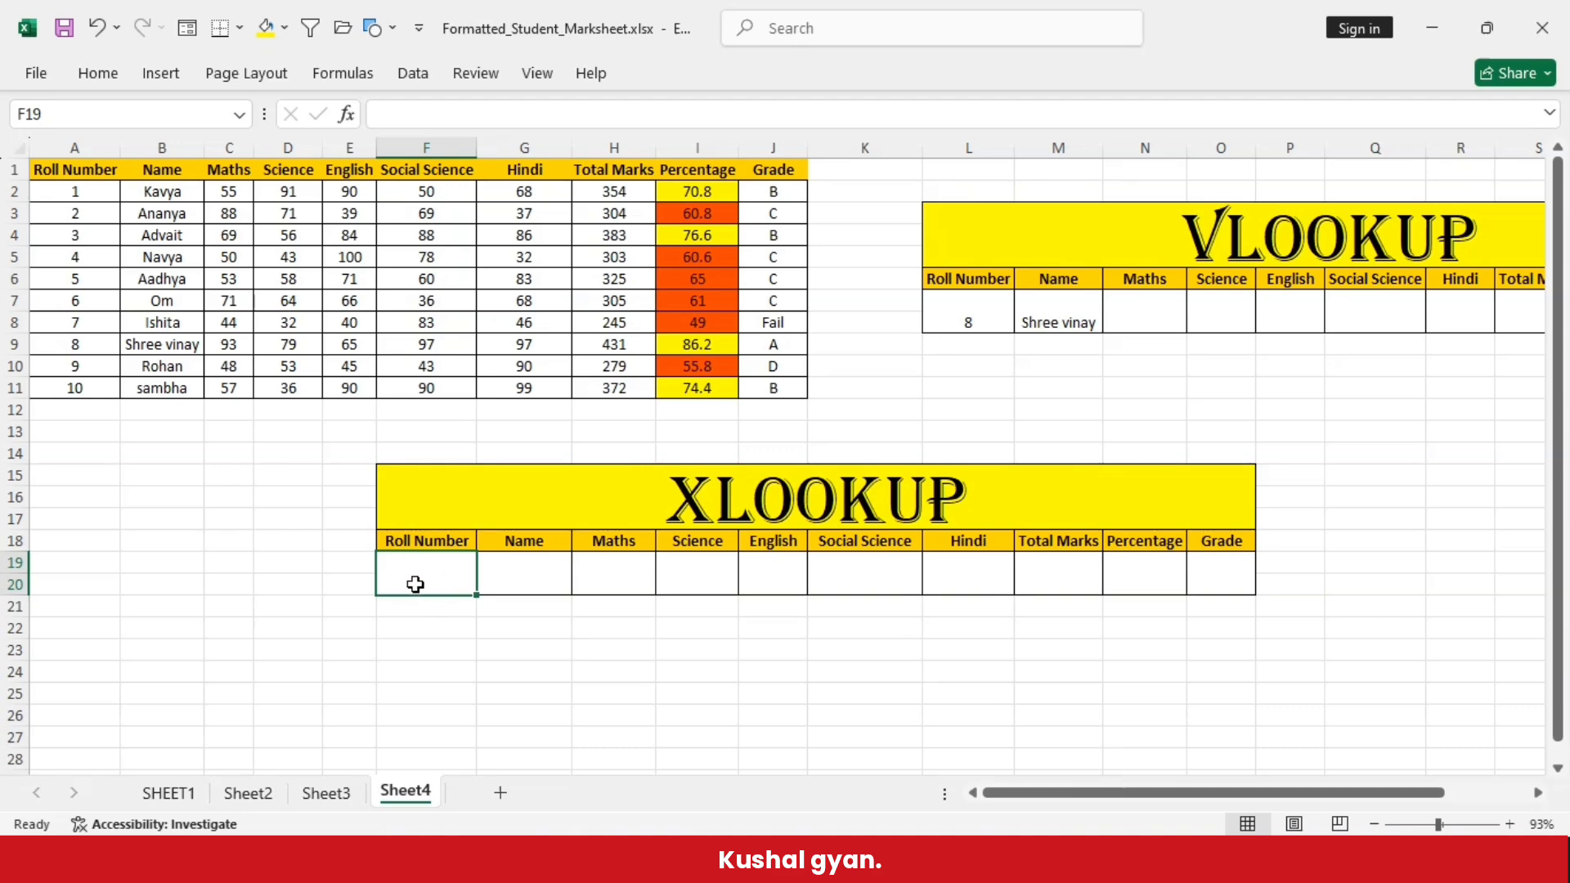
- Enter the formula =XLOOKUP(F19,A2:A11,B2:B11) in the Name cell G19 of the XLOOKUP table
{"action": "left_click", "coordinate": [541, 577]}
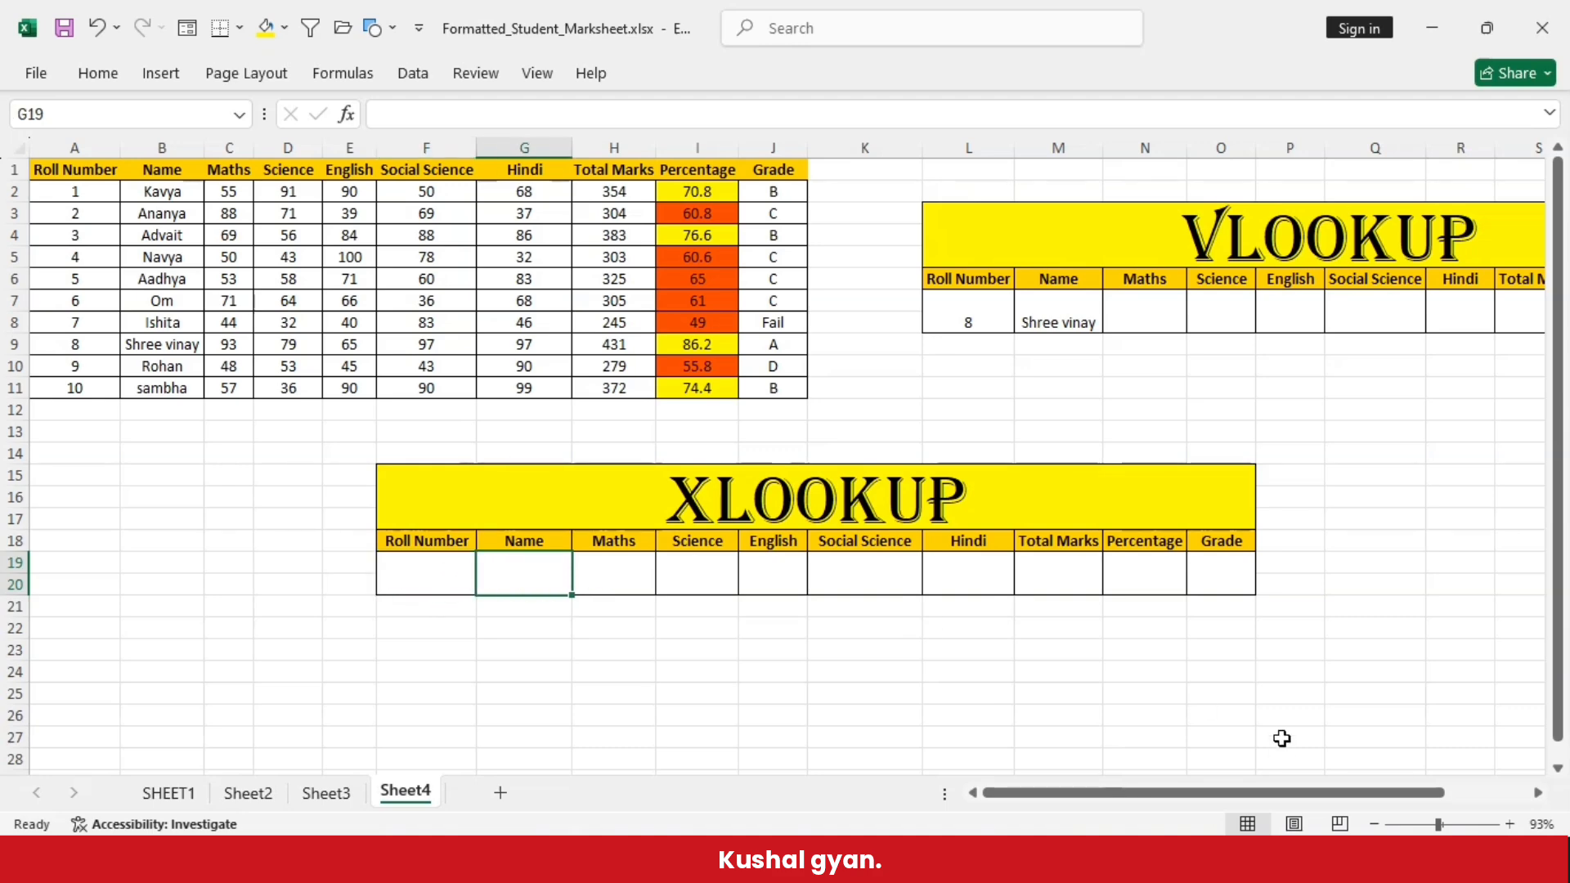
{"action": "type", "text": "="}
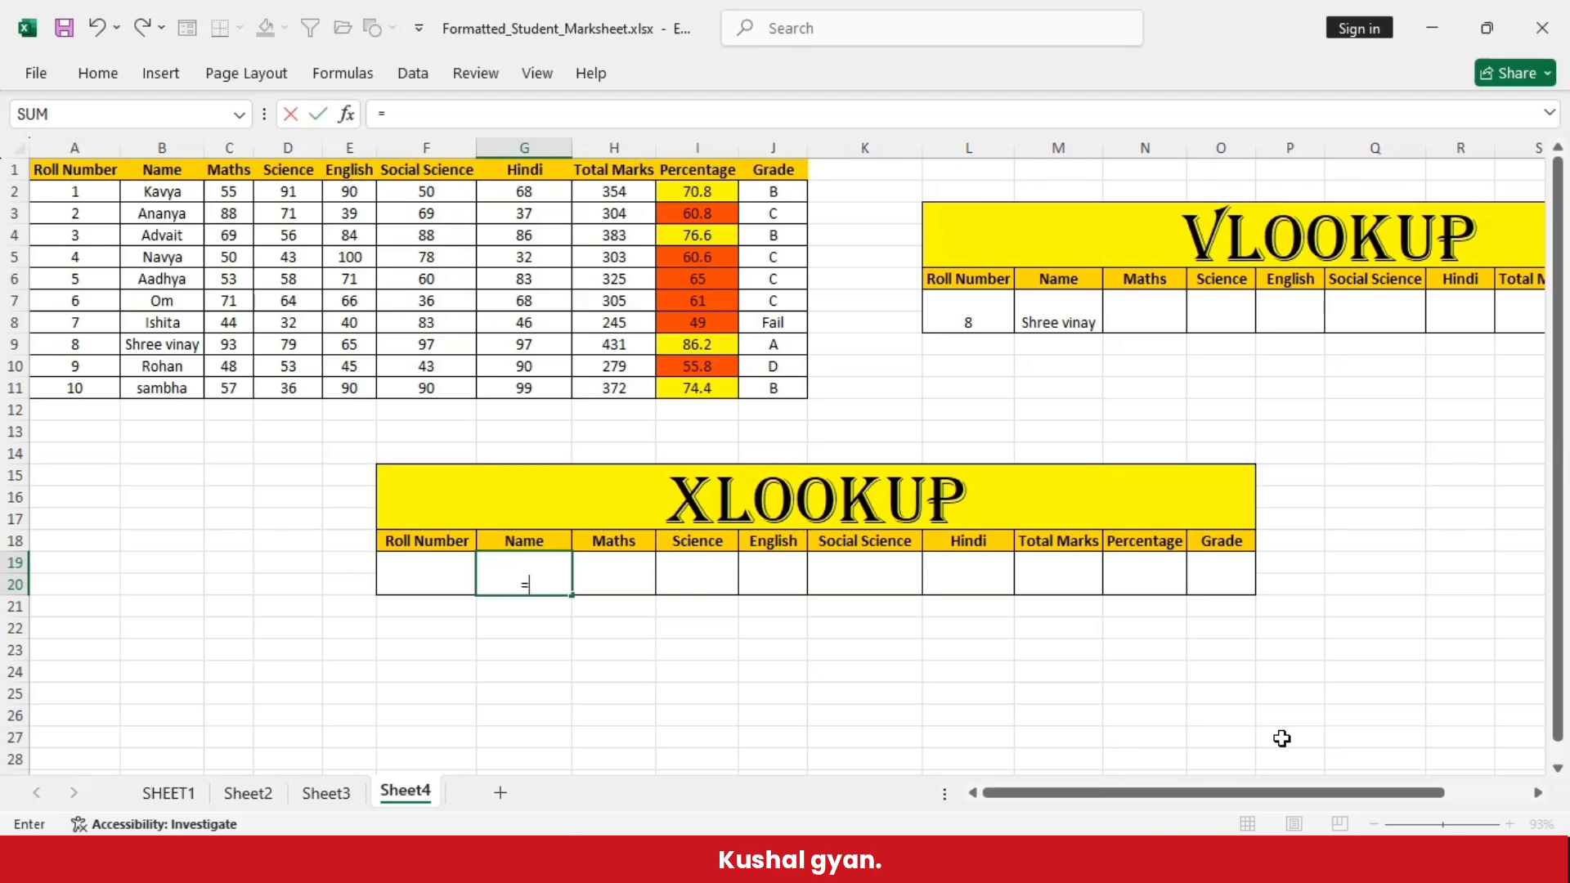
{"action": "type", "text": "XLOOKUP"}
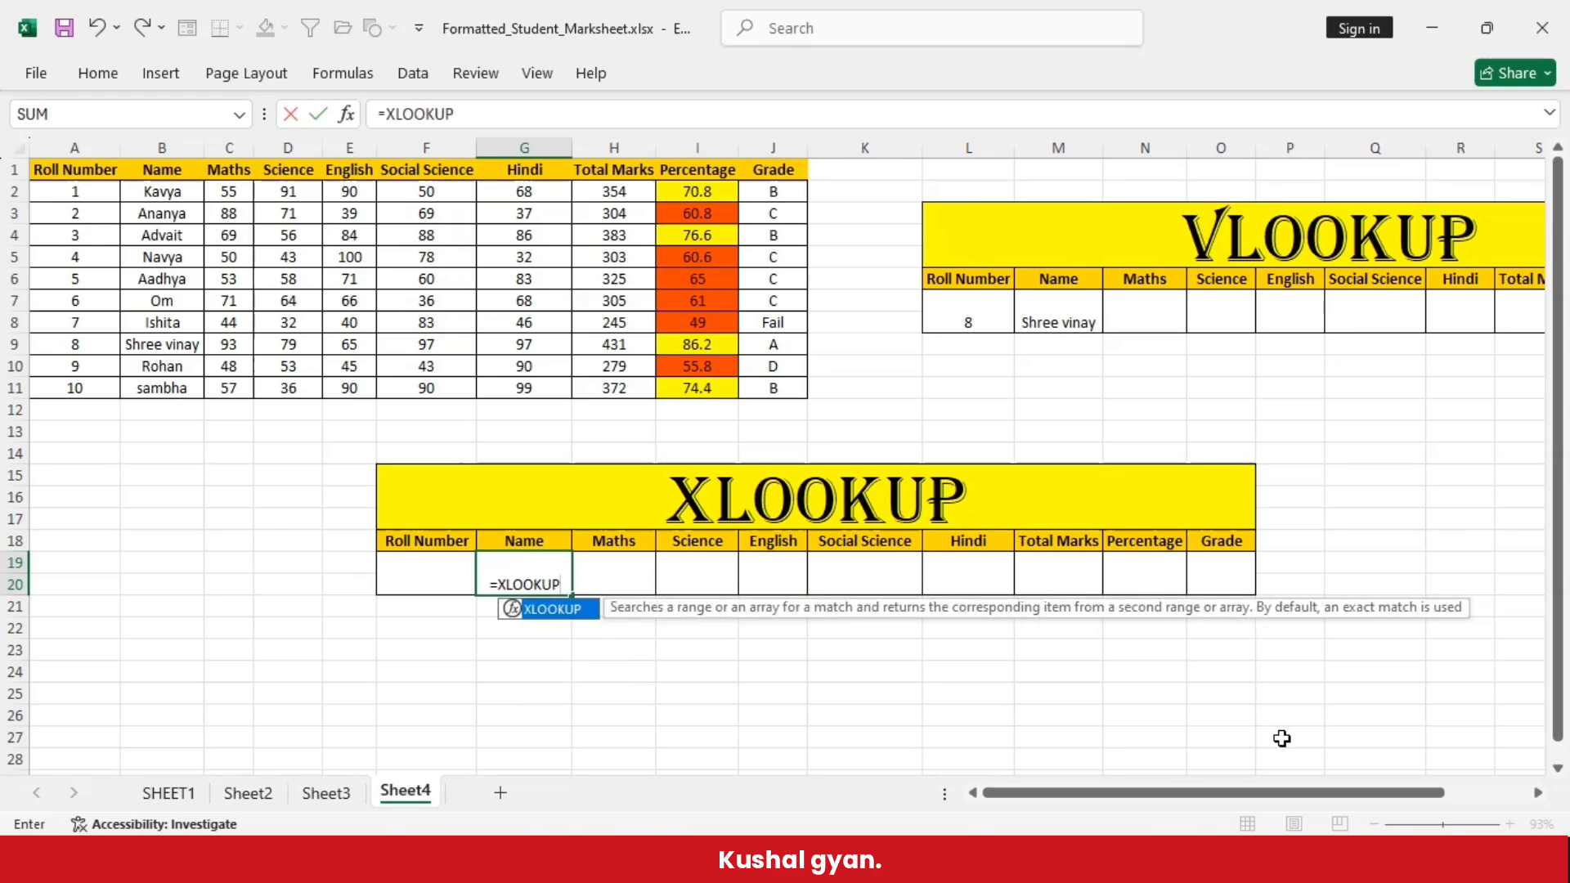
{"action": "type", "text": "("}
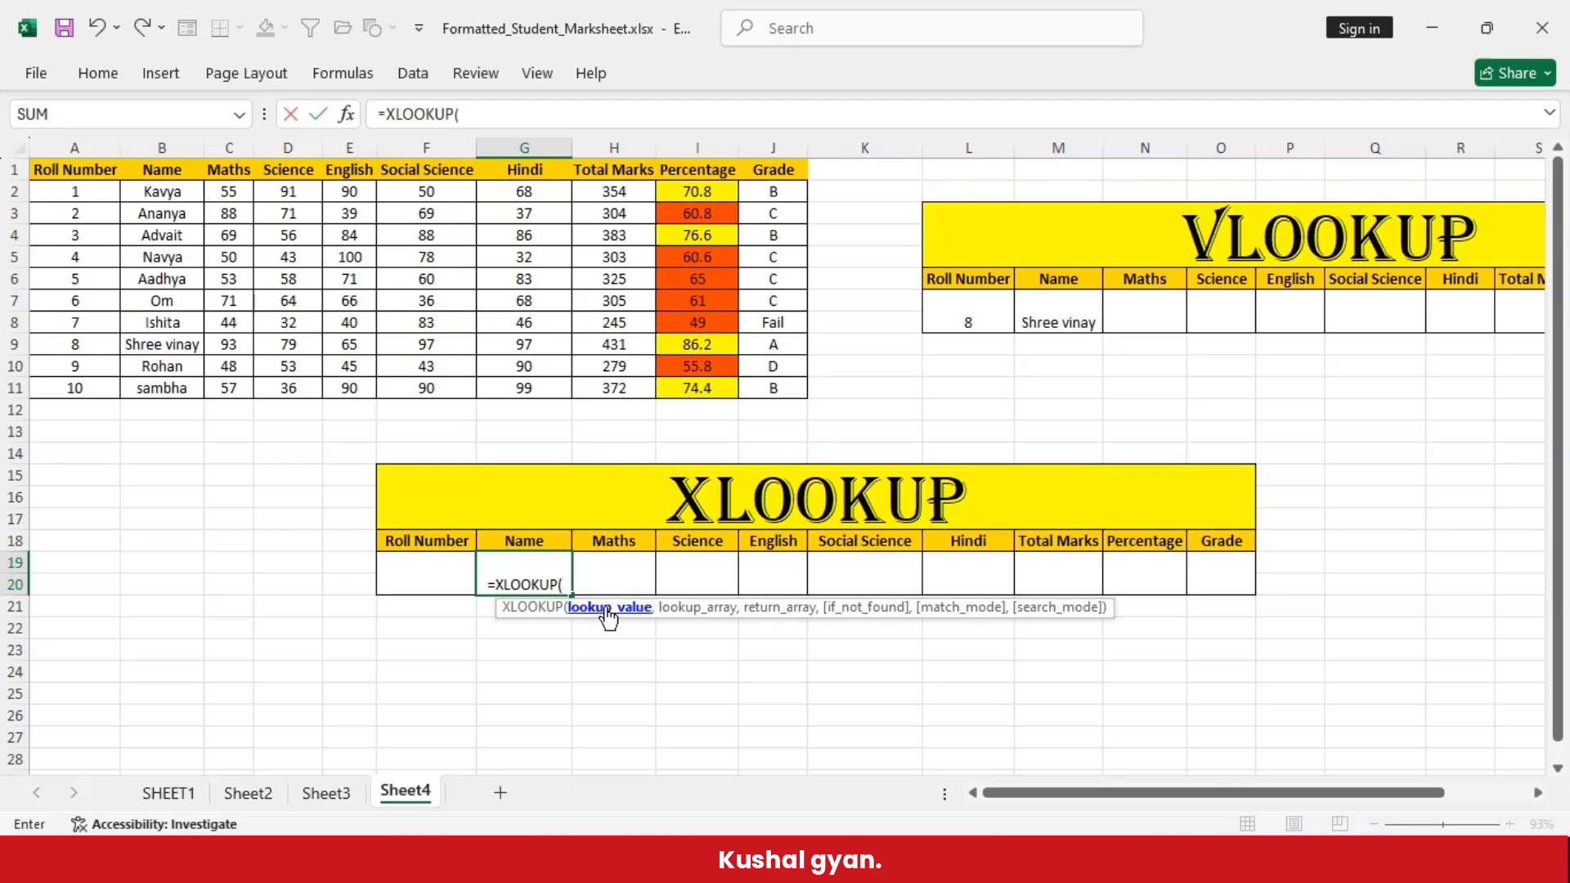
{"action": "left_click", "coordinate": [402, 565]}
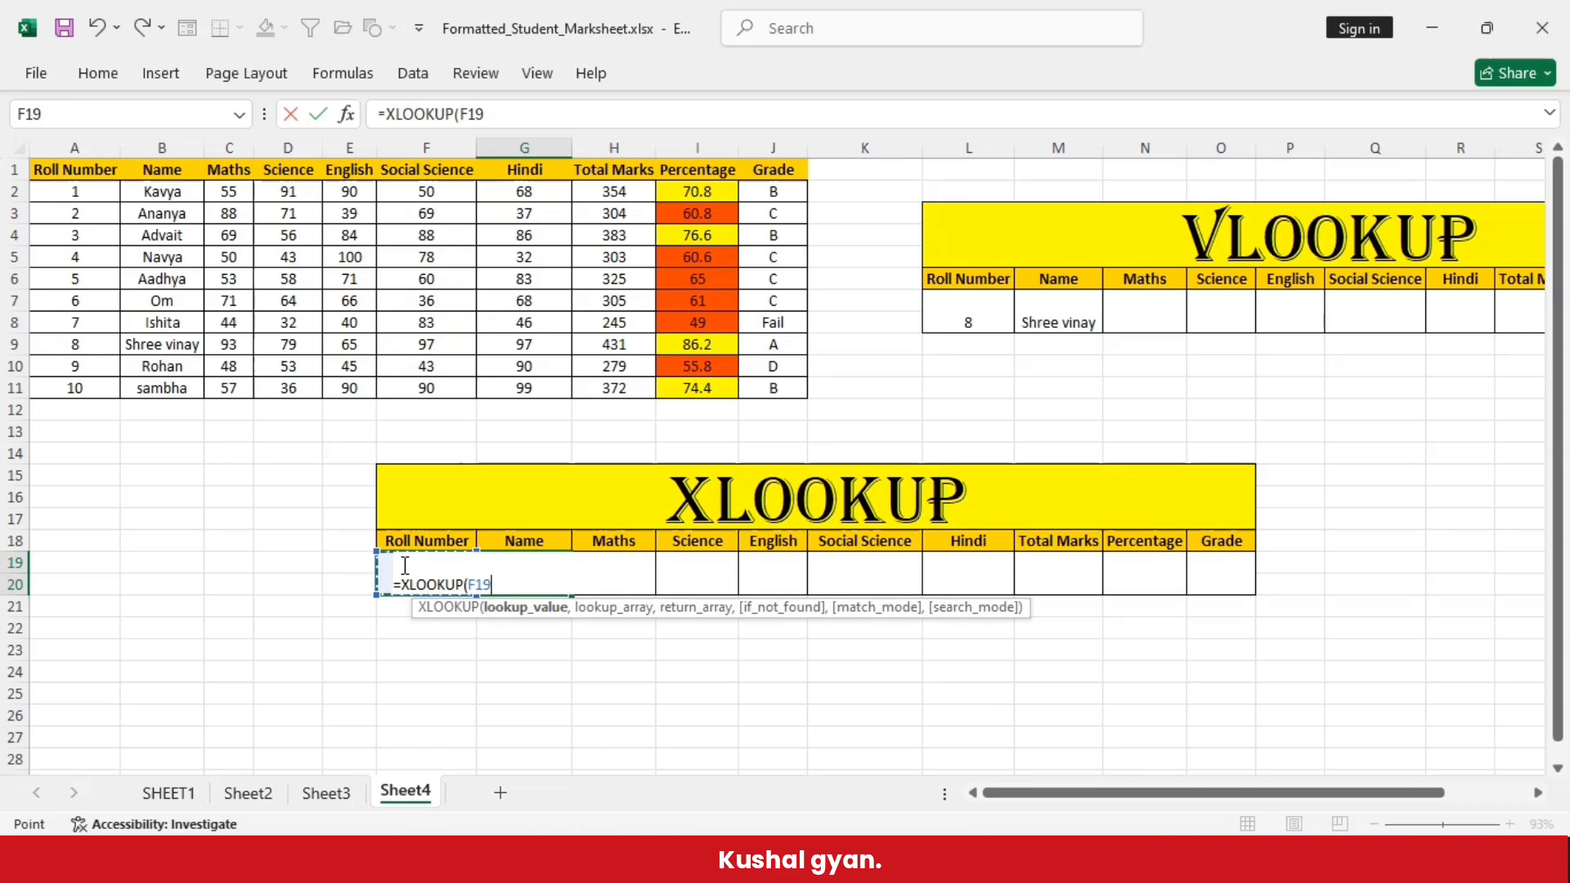
{"action": "type", "text": ","}
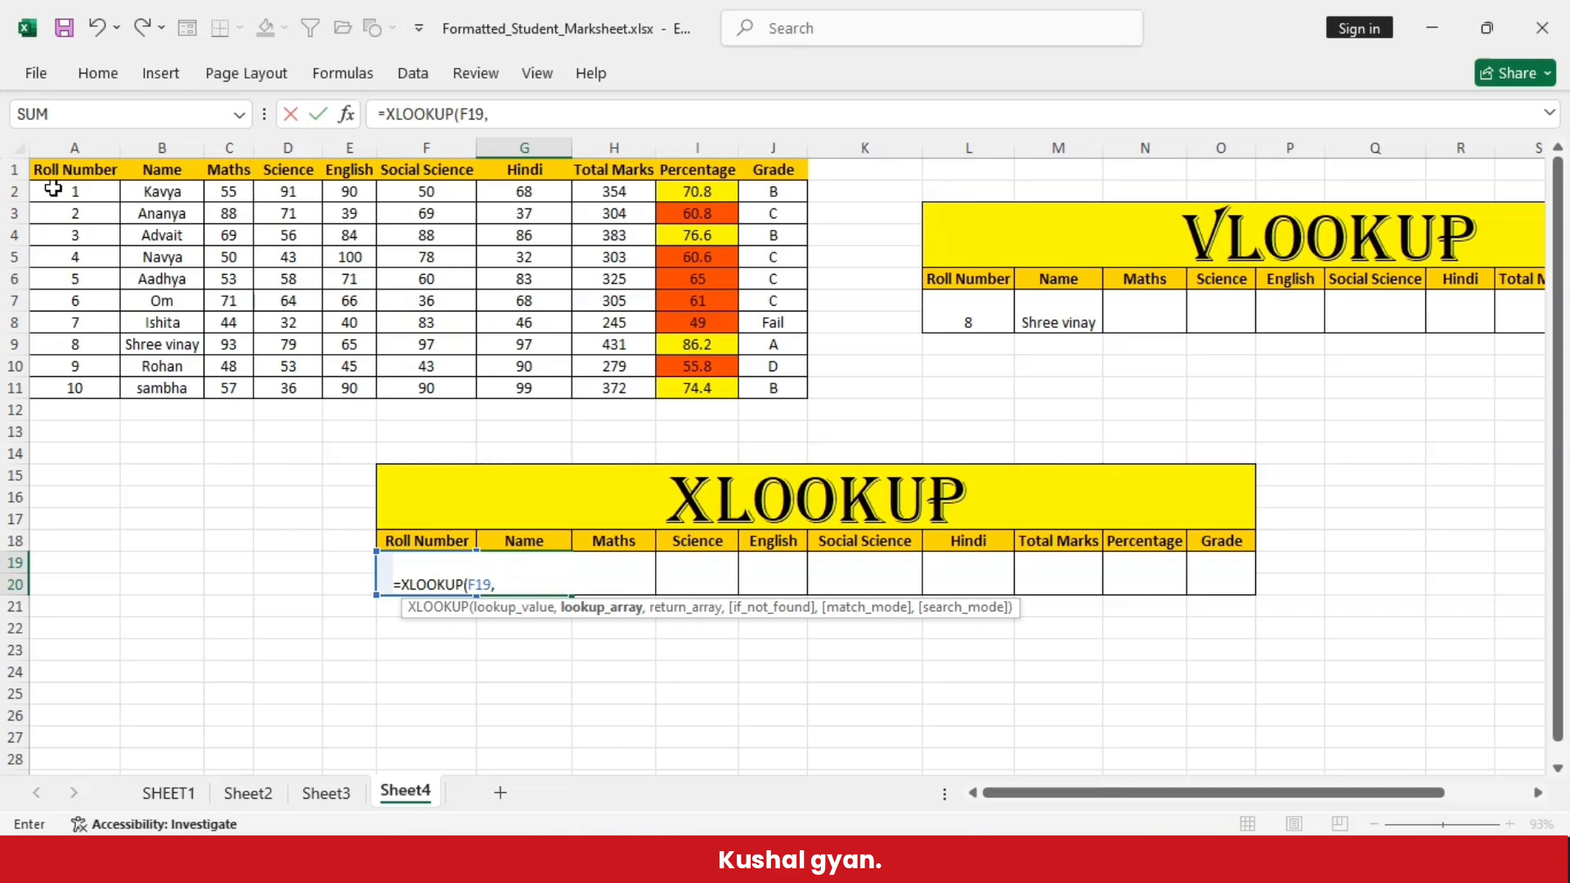
{"action": "left_click_drag", "start_coordinate": [53, 189], "coordinate": [72, 390]}
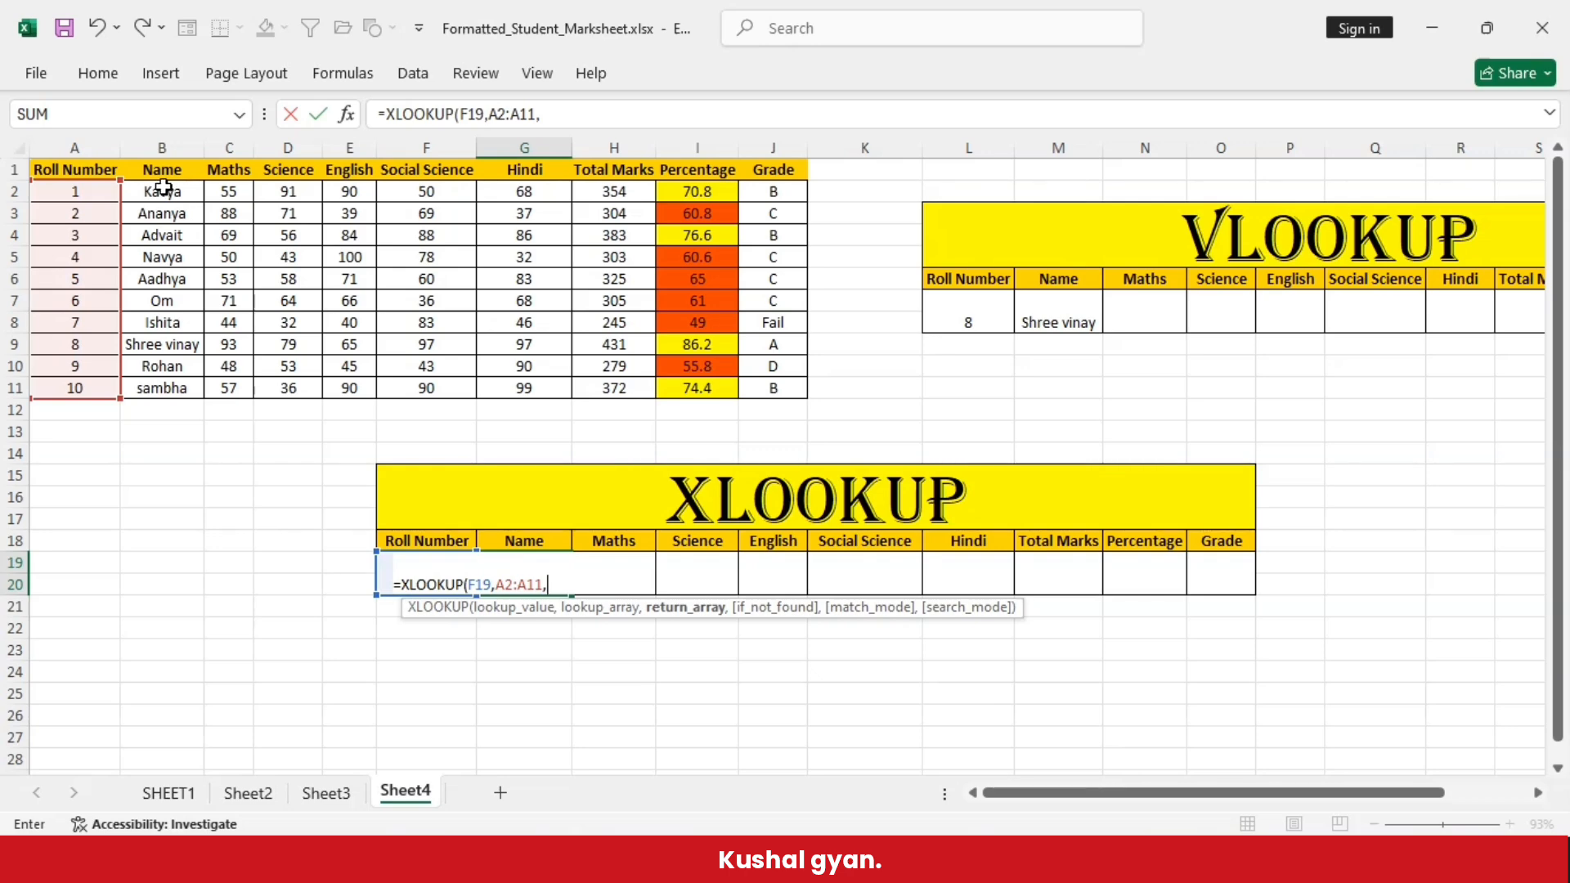
{"action": "left_click_drag", "start_coordinate": [166, 189], "coordinate": [190, 400]}
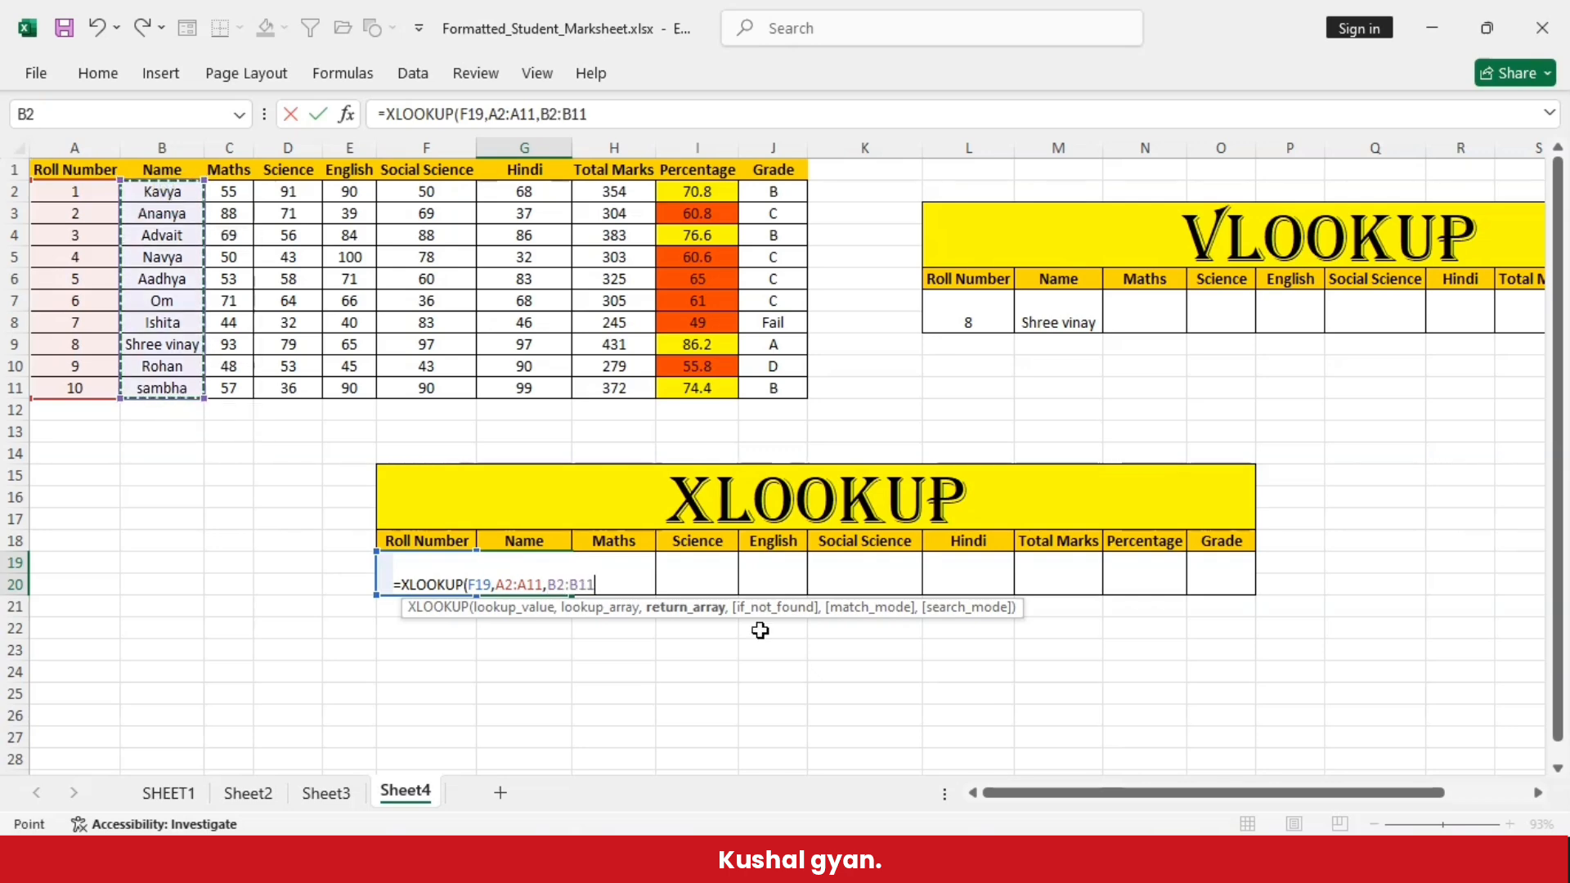
{"action": "type", "text": ")"}
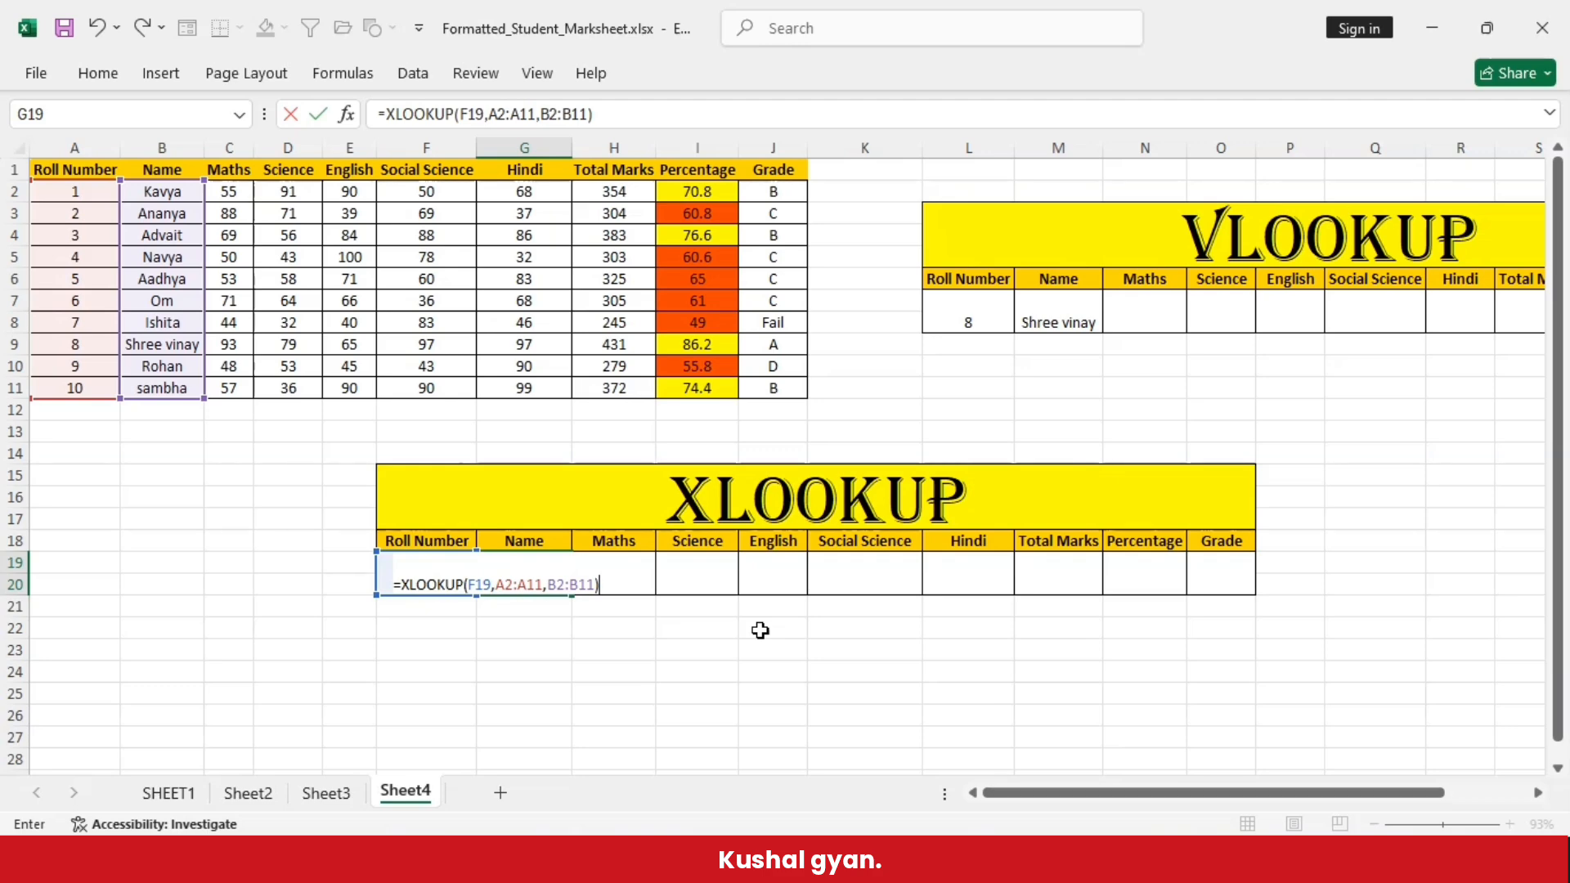
{"action": "key", "text": "Return"}
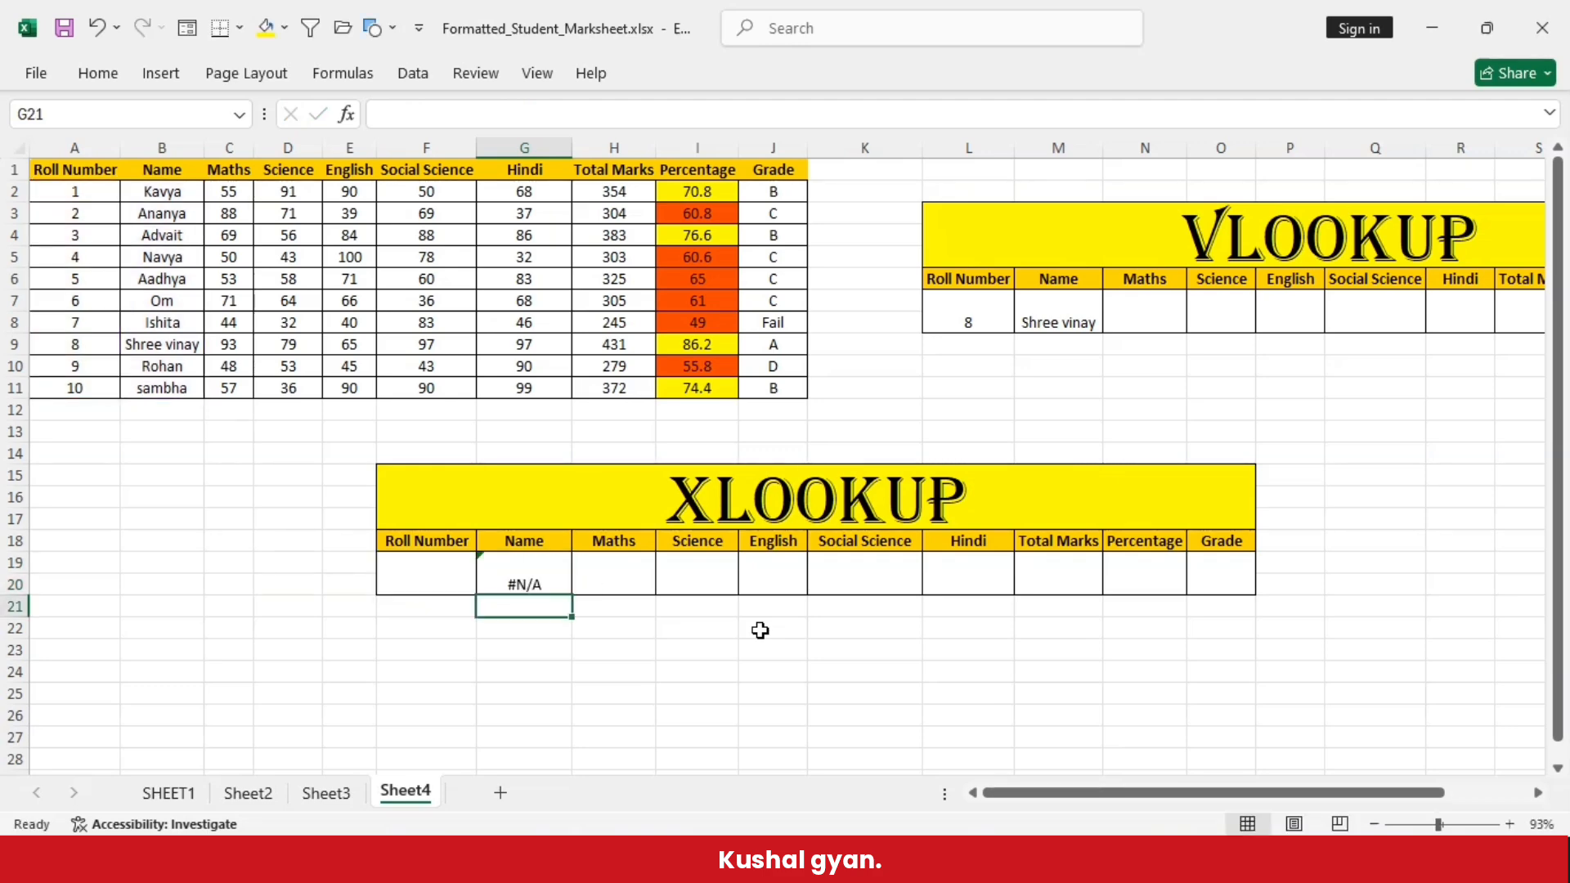
- Enter 8 as the roll number in cell F19 of the XLOOKUP table
{"action": "left_click", "coordinate": [438, 570]}
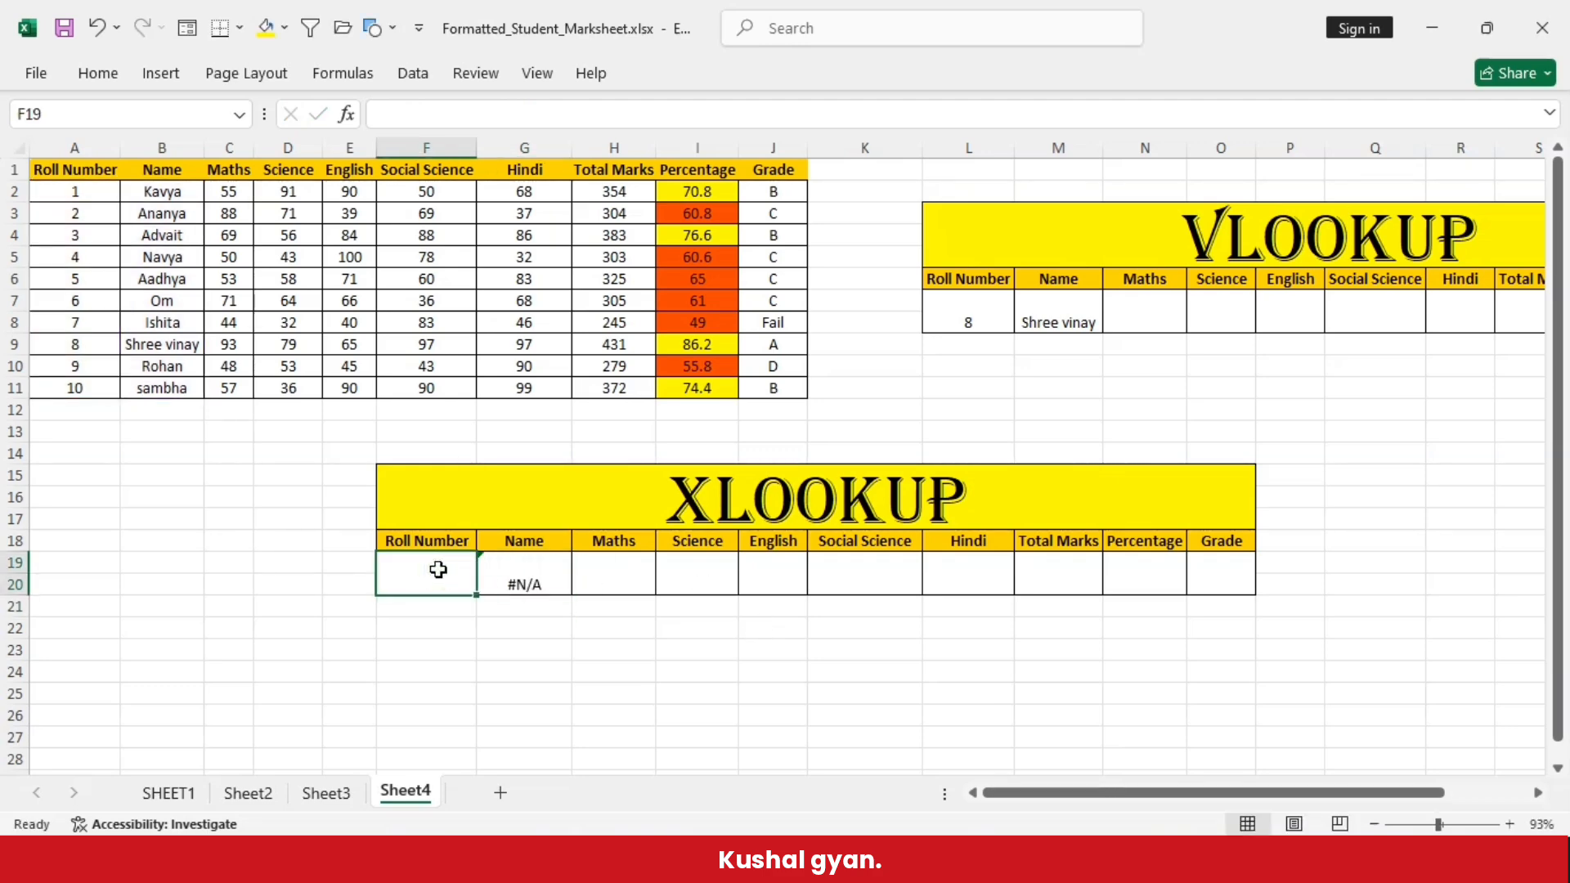
{"action": "type", "text": "8"}
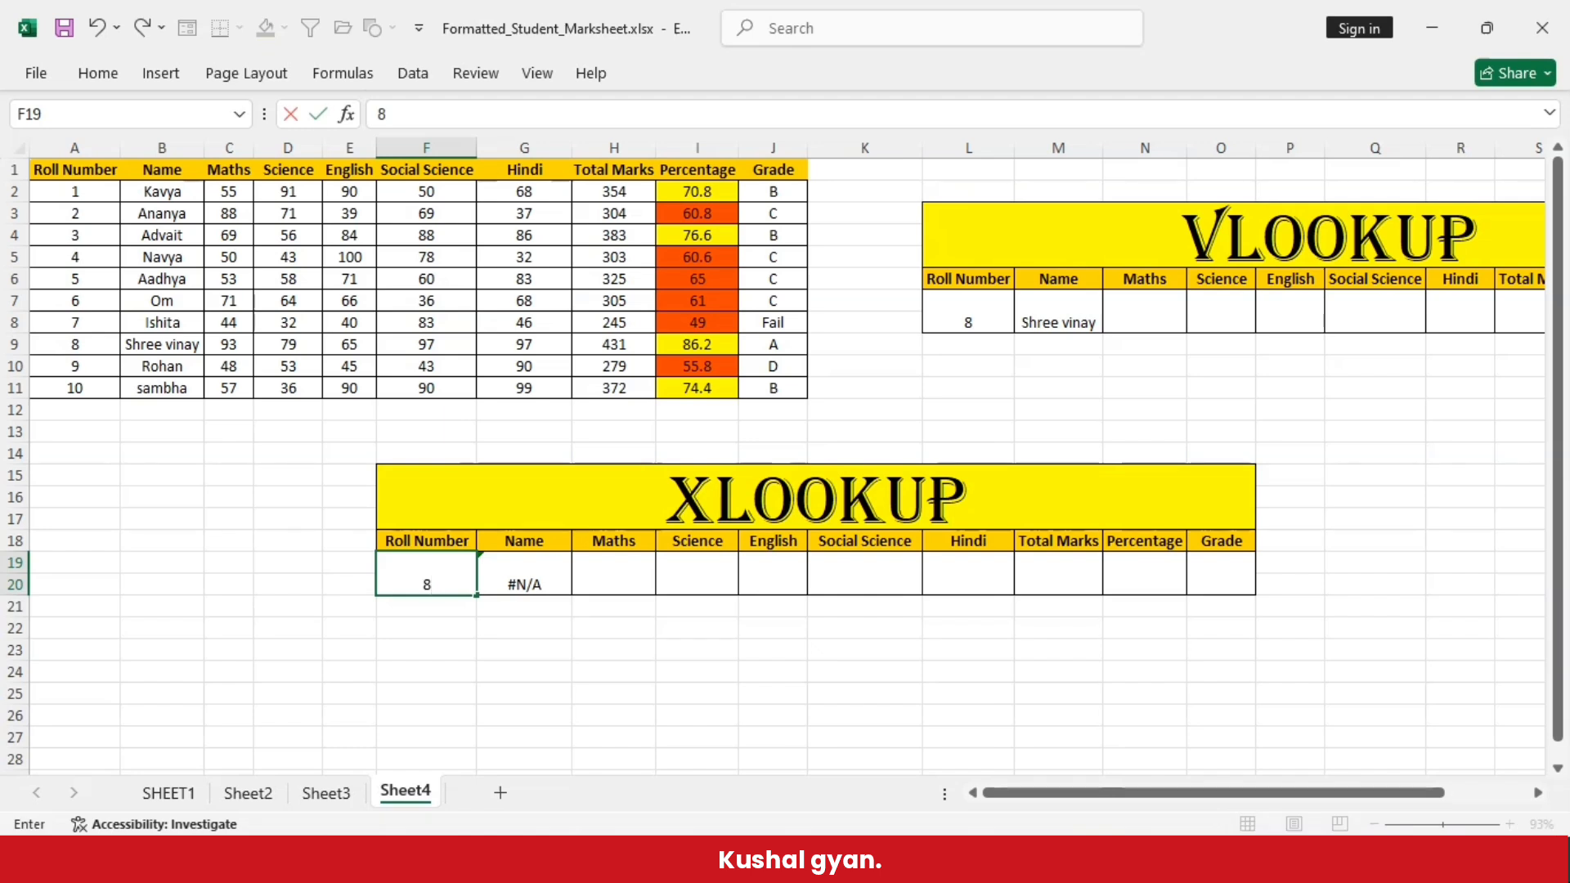
{"action": "left_click", "coordinate": [524, 669]}
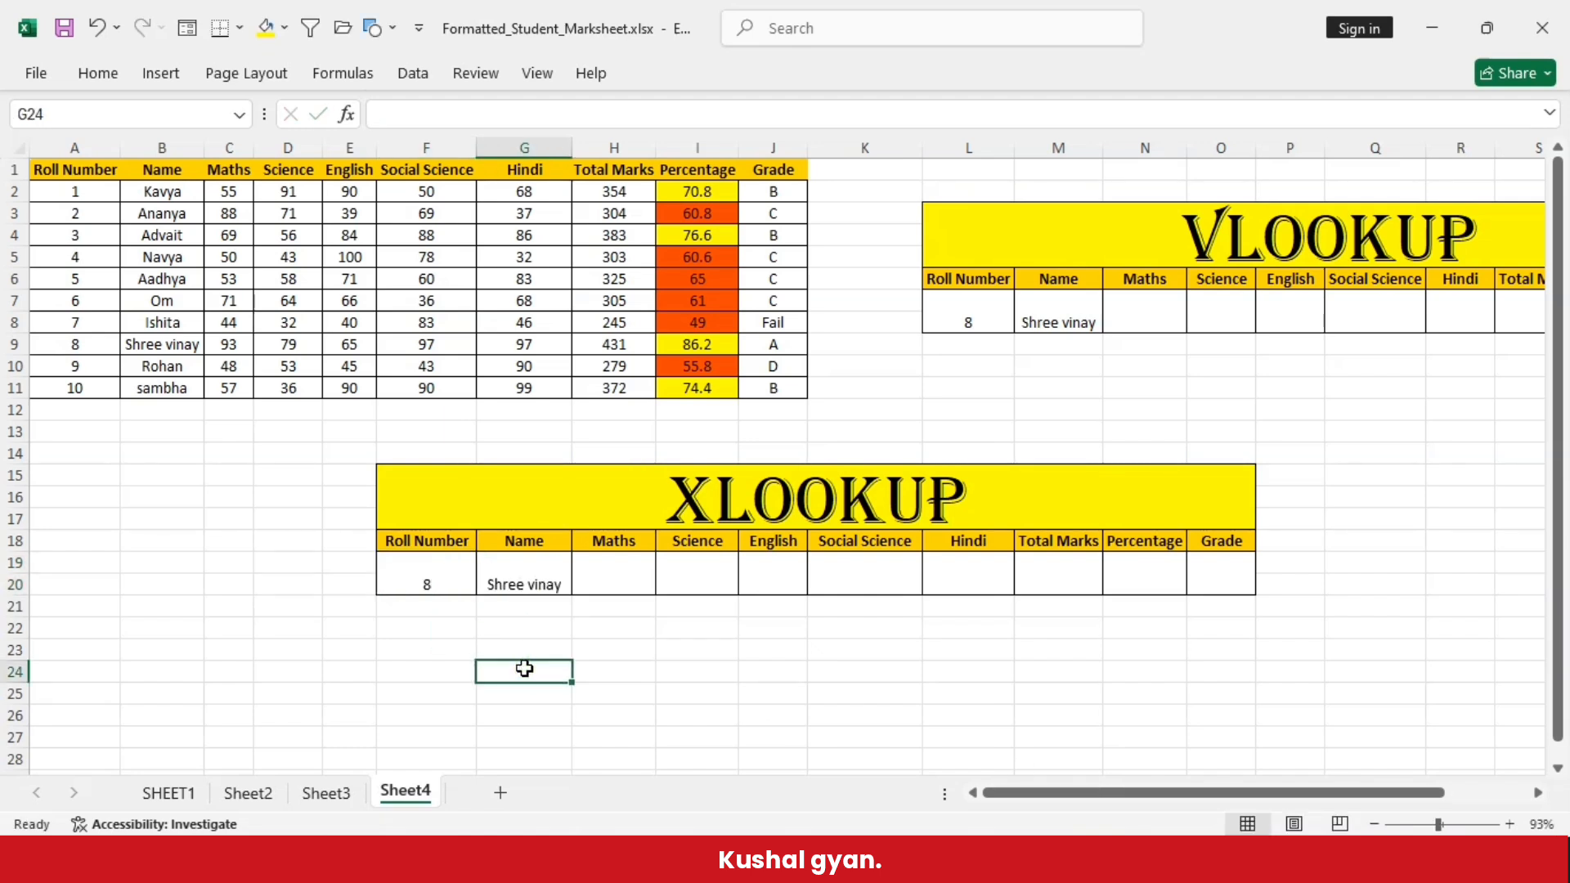
- Enter 6 as the roll number in cell L7 of the VLOOKUP table and compare the returned name with row 7 of the marks table
{"action": "left_click", "coordinate": [533, 572]}
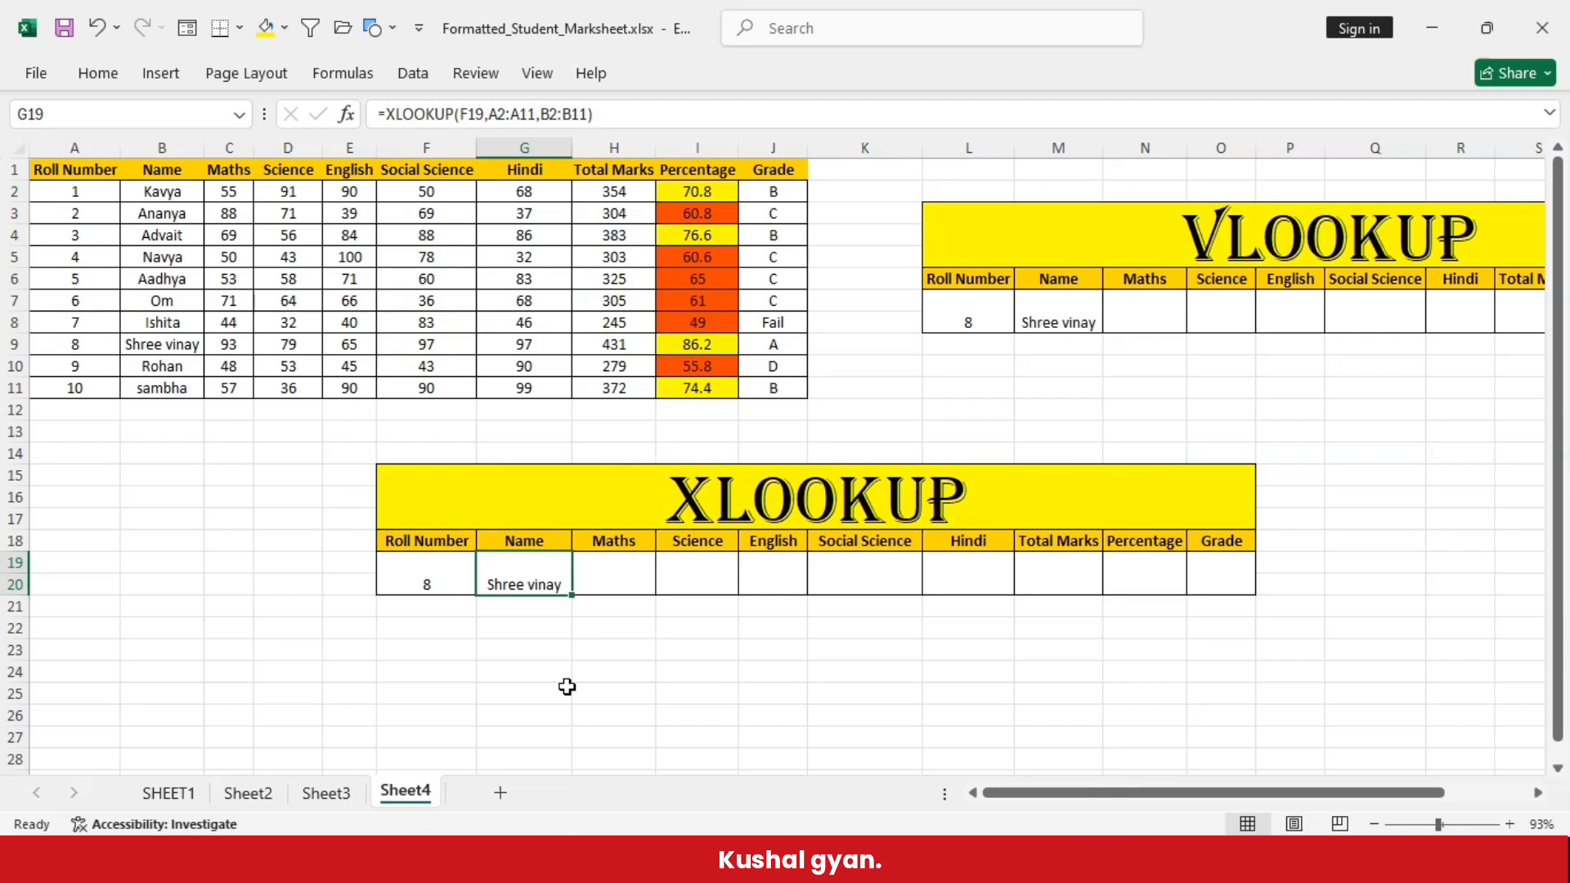
{"action": "double_click", "coordinate": [980, 323]}
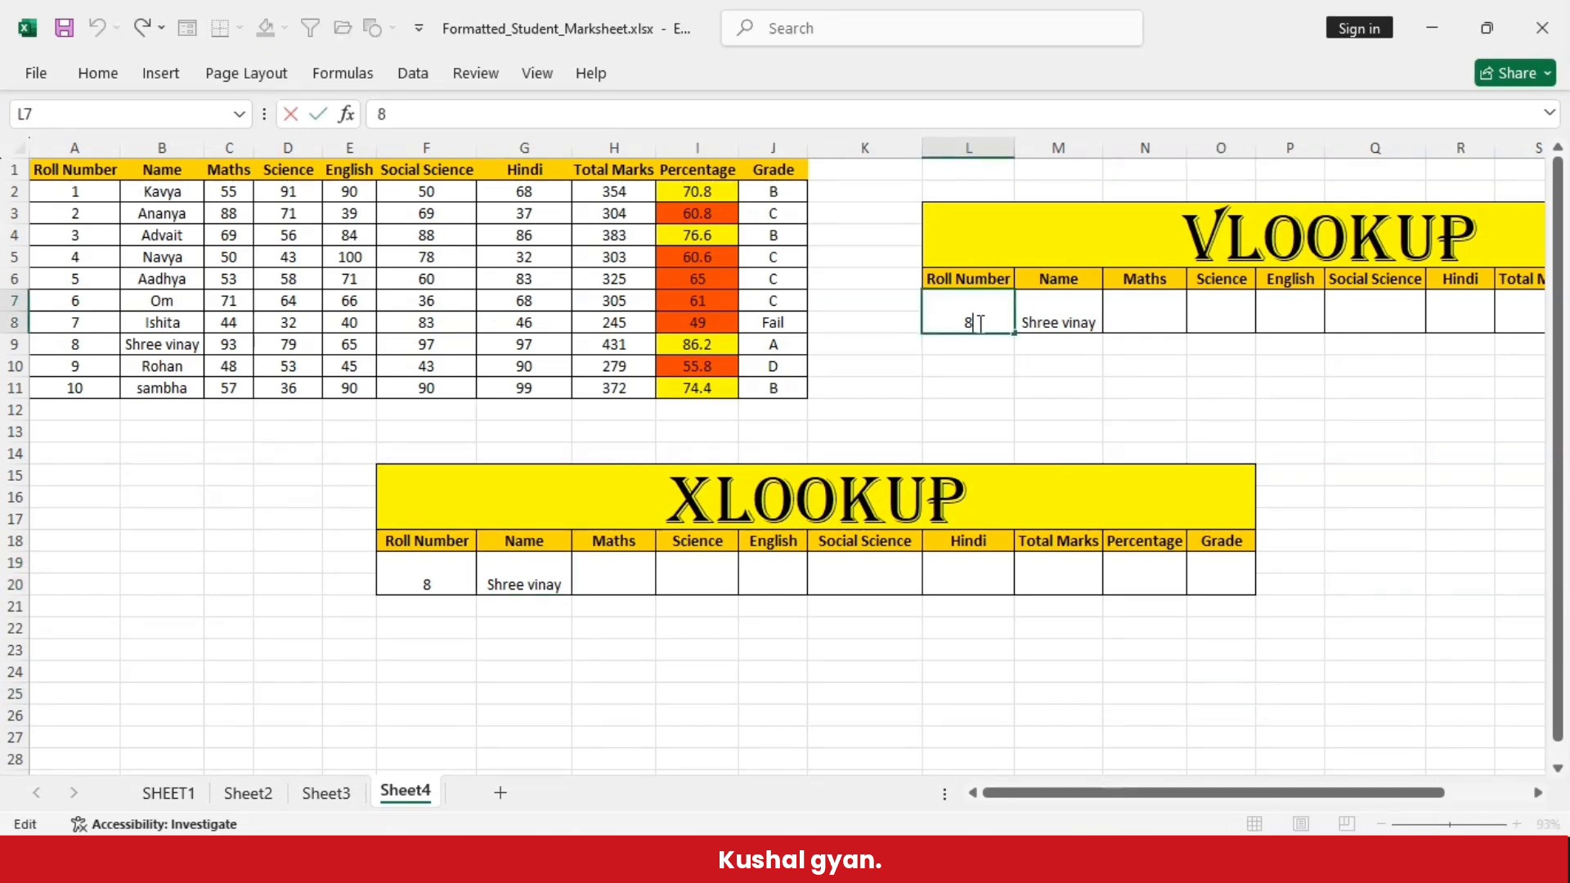
{"action": "key", "text": "BackSpace"}
{"action": "left_click", "coordinate": [1002, 388]}
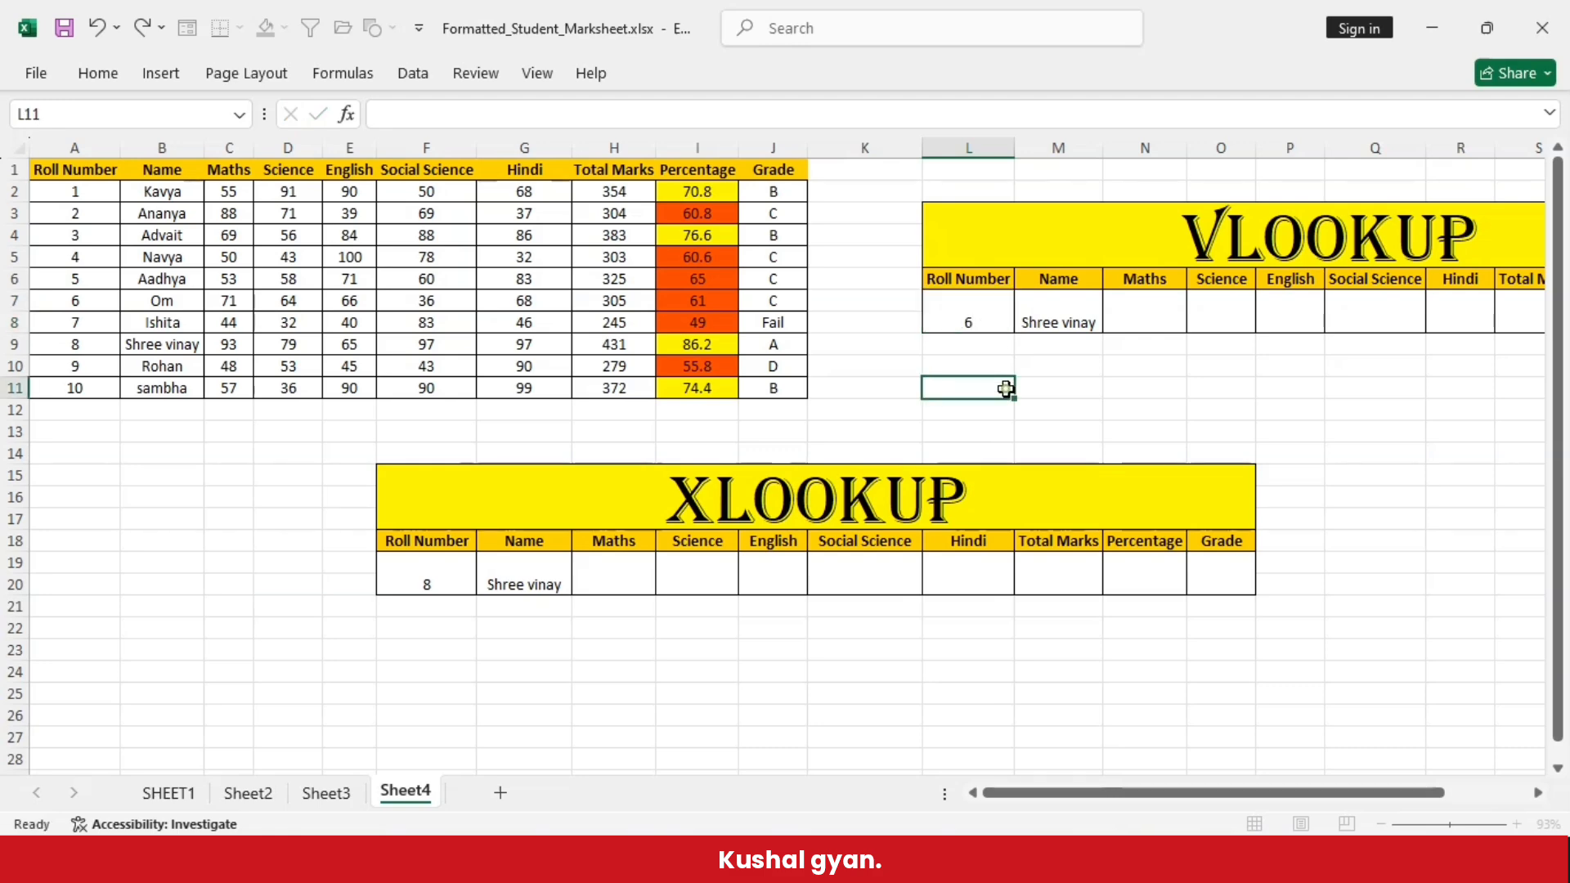
{"action": "left_click", "coordinate": [1073, 309]}
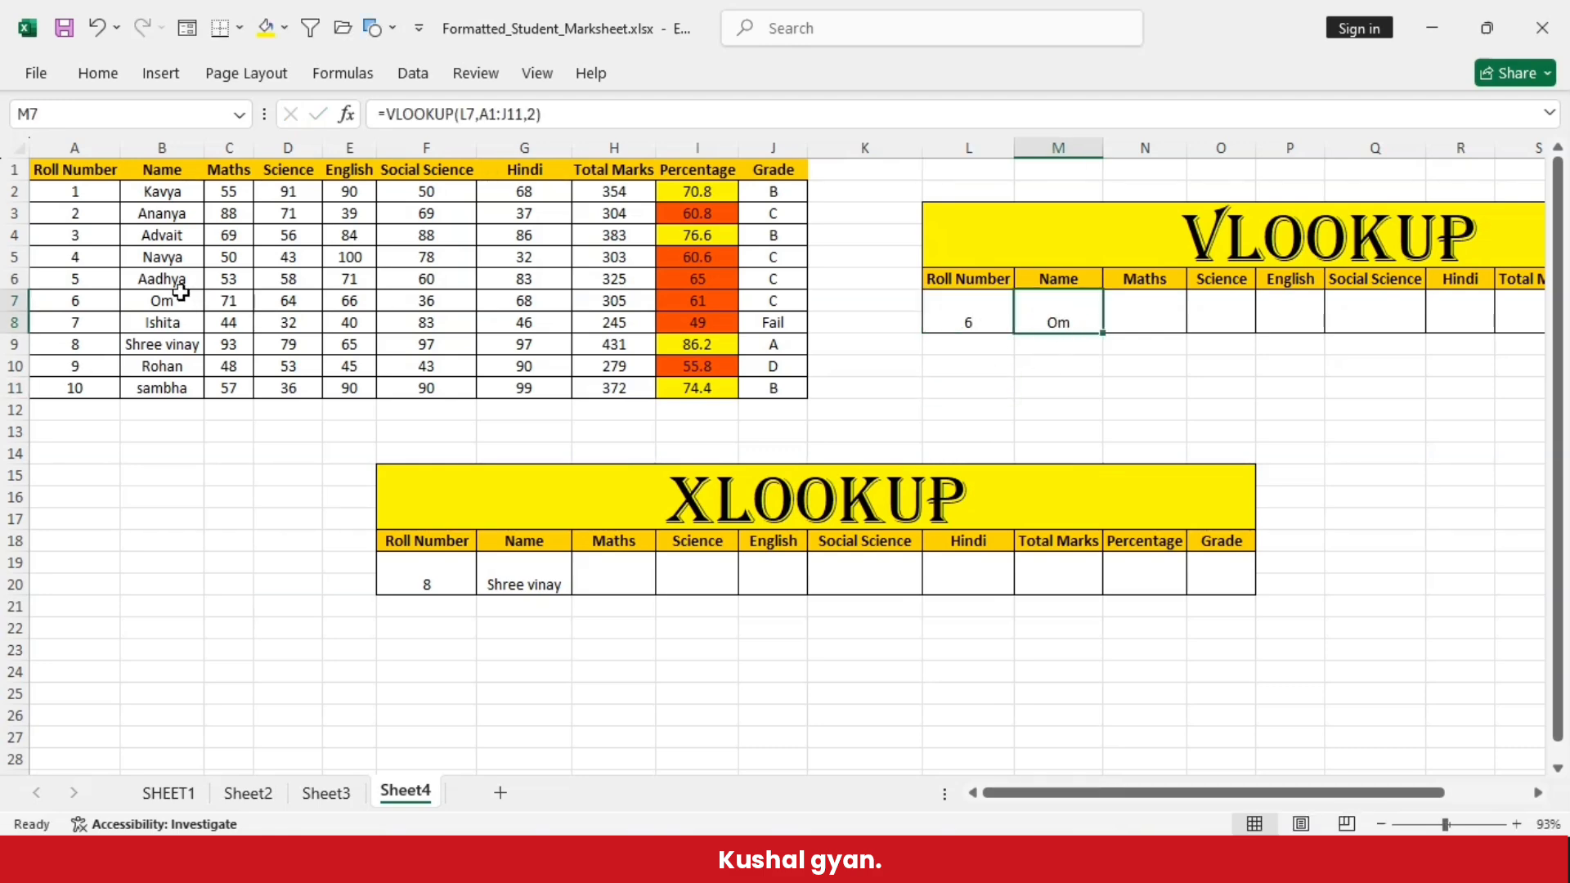
{"action": "left_click", "coordinate": [10, 301]}
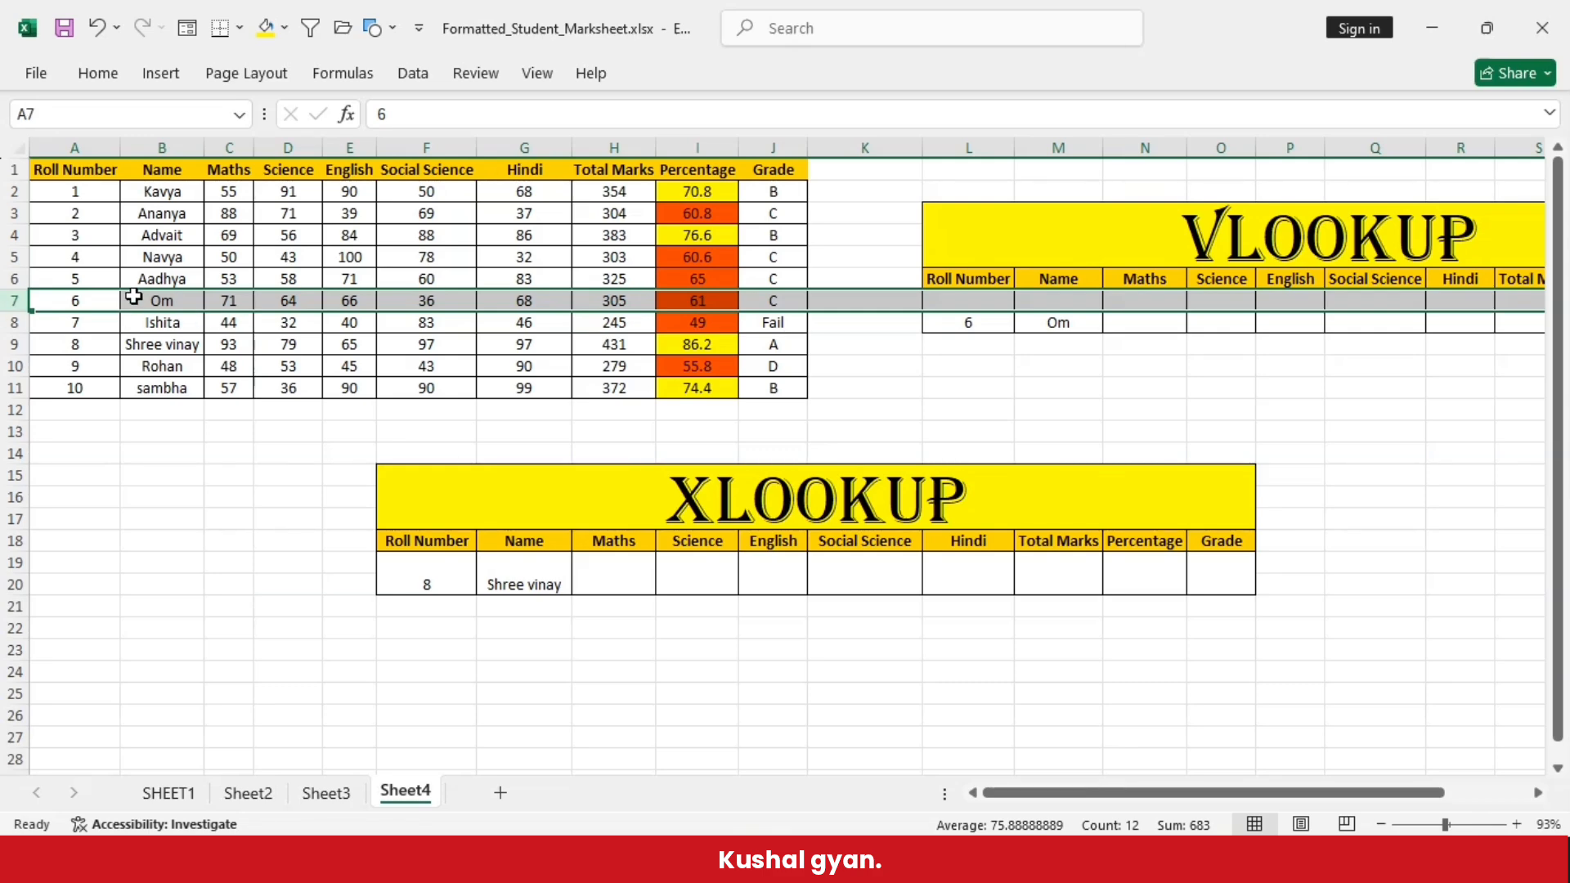
- Enter 6 as the roll number in cell F19 of the XLOOKUP table and check the Name cell G19
{"action": "double_click", "coordinate": [444, 583]}
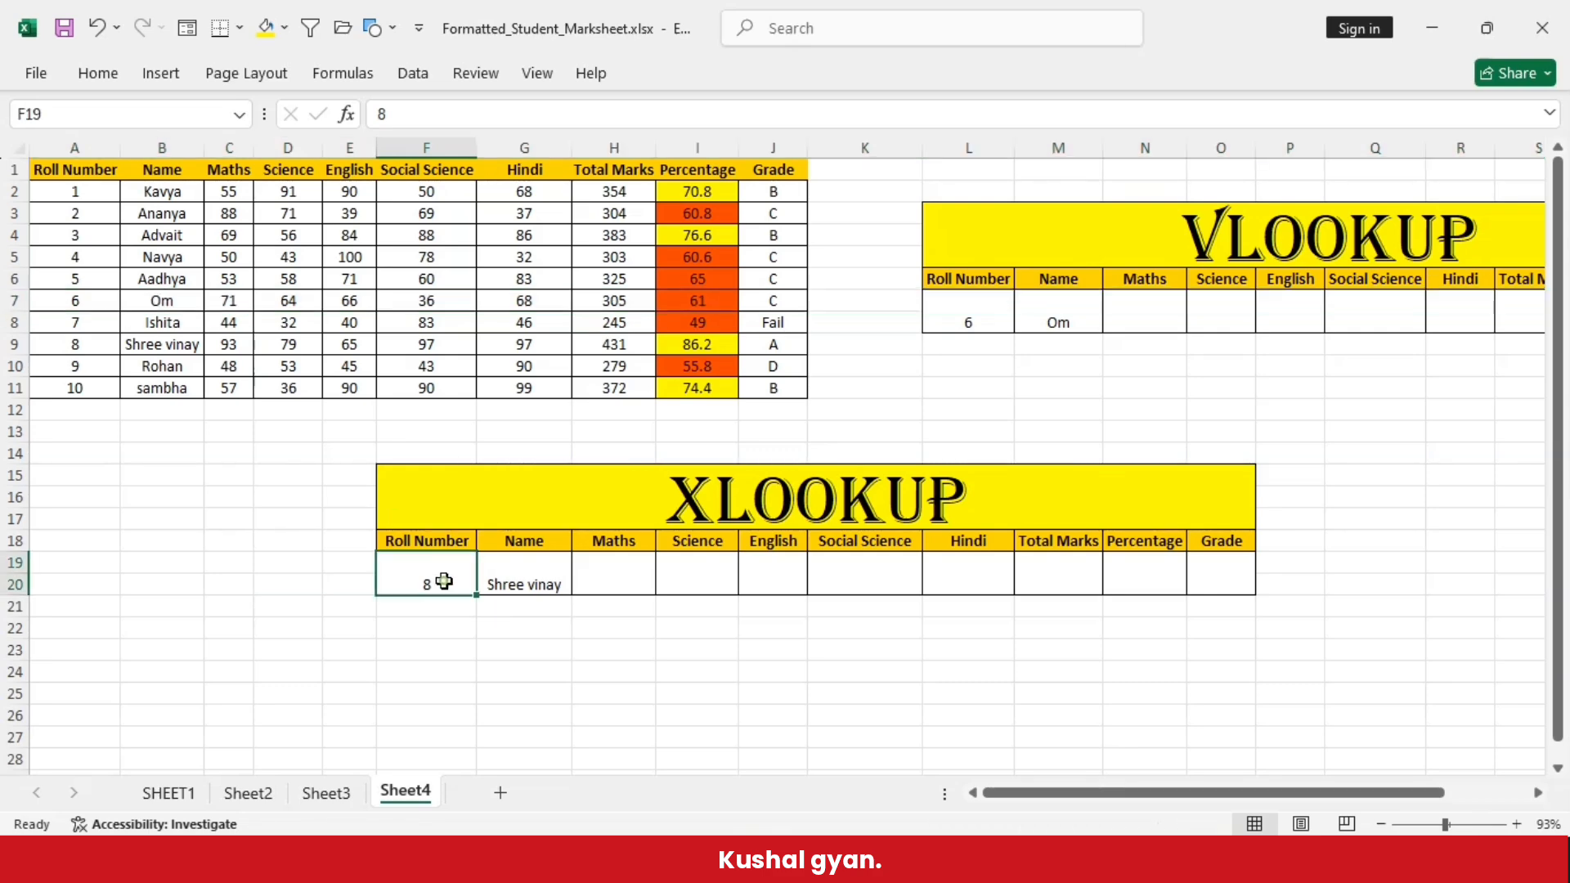
{"action": "key", "text": "BackSpace"}
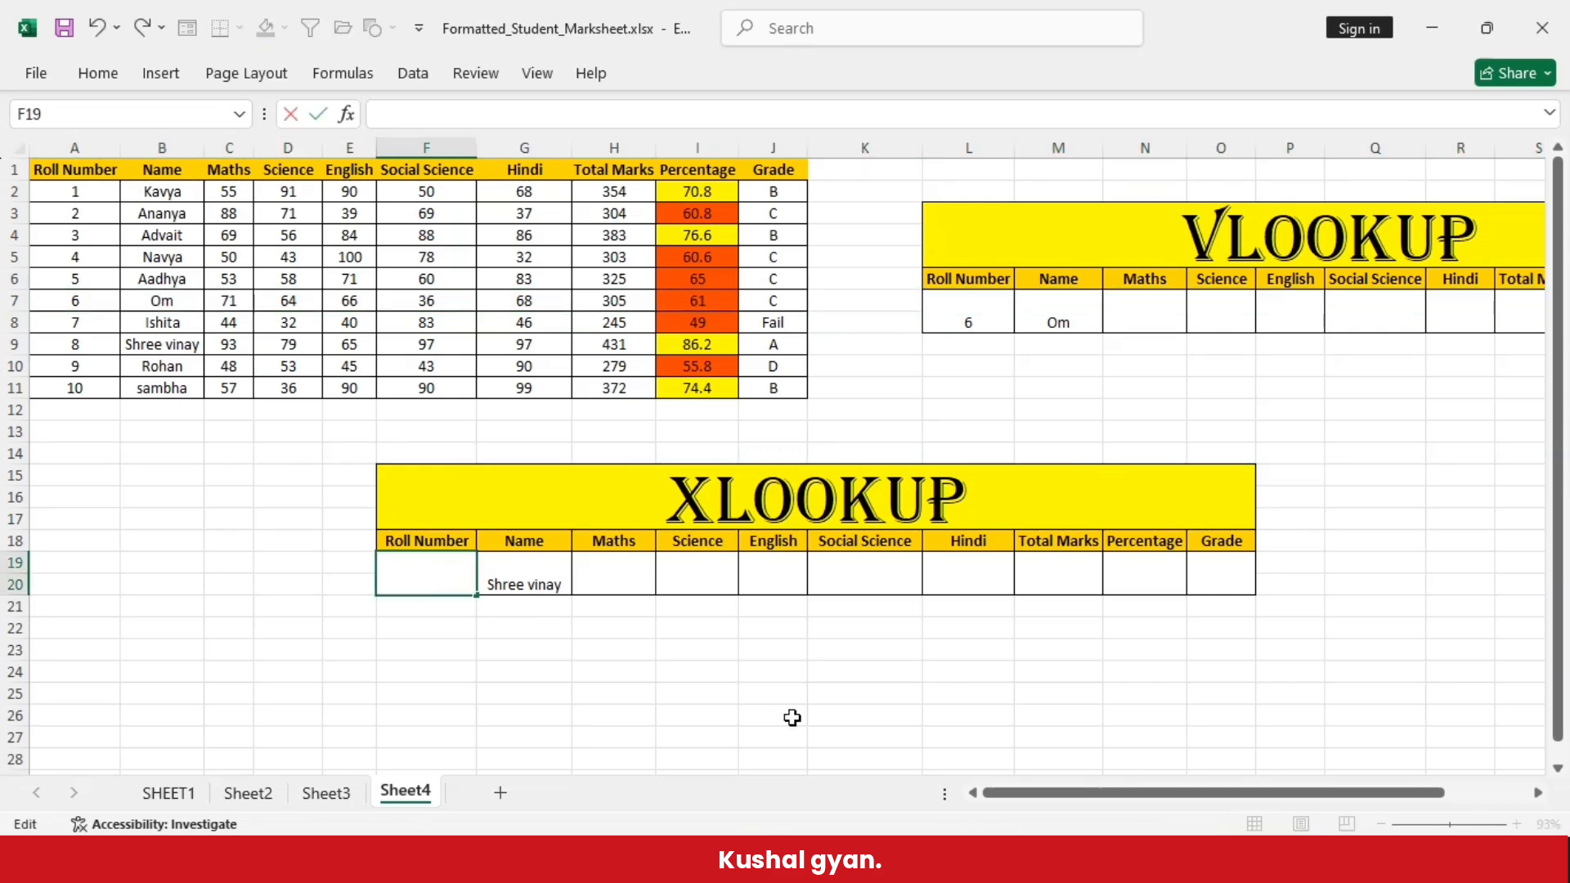
{"action": "left_click", "coordinate": [651, 679]}
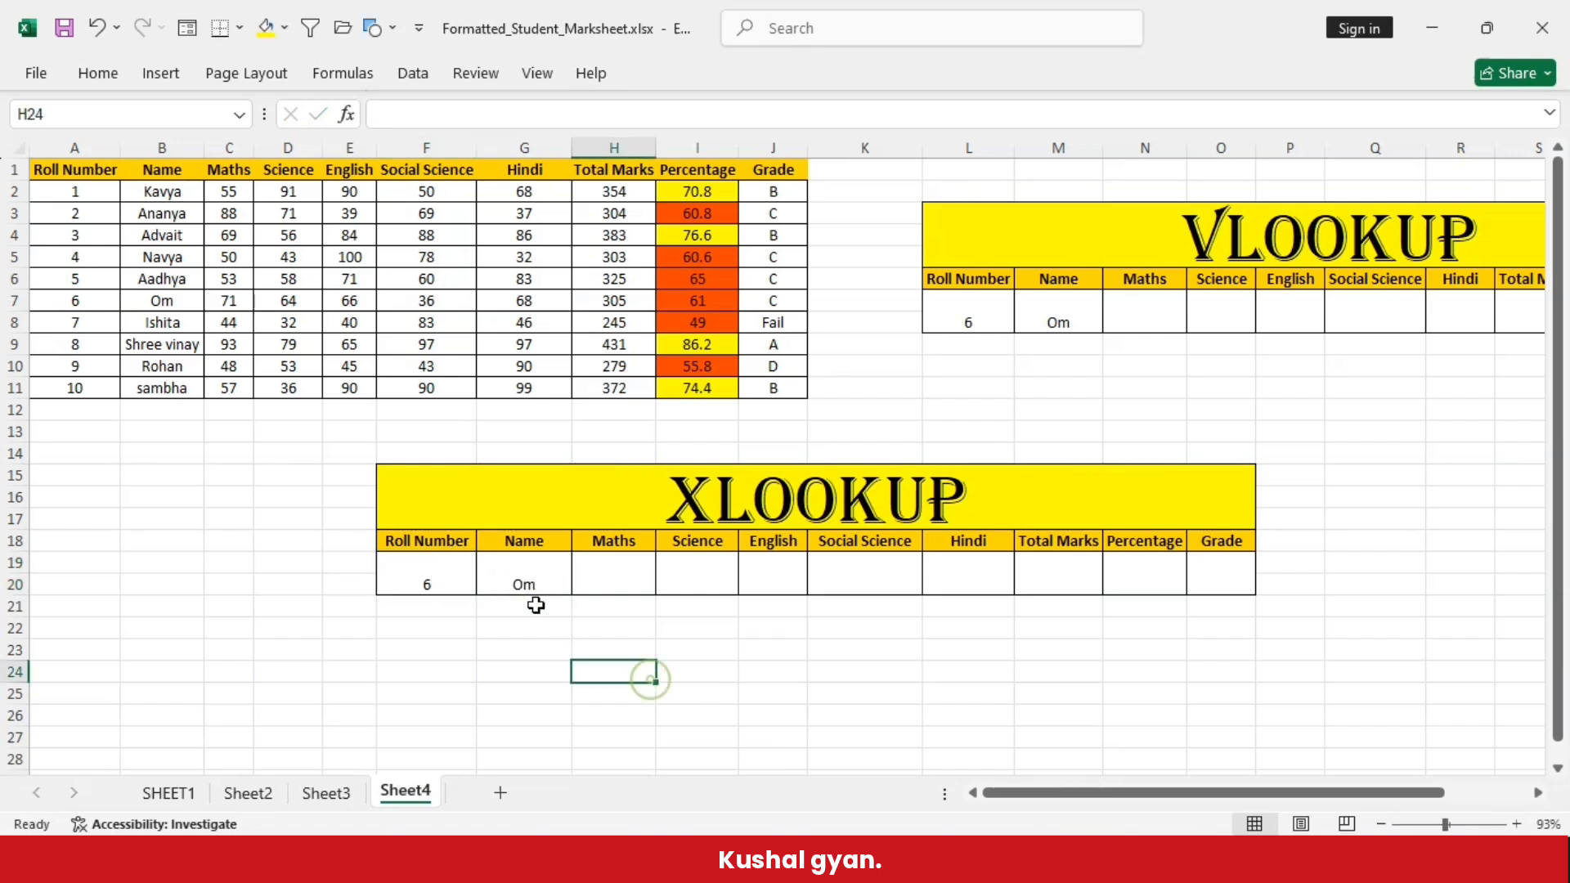
{"action": "left_click", "coordinate": [518, 583]}
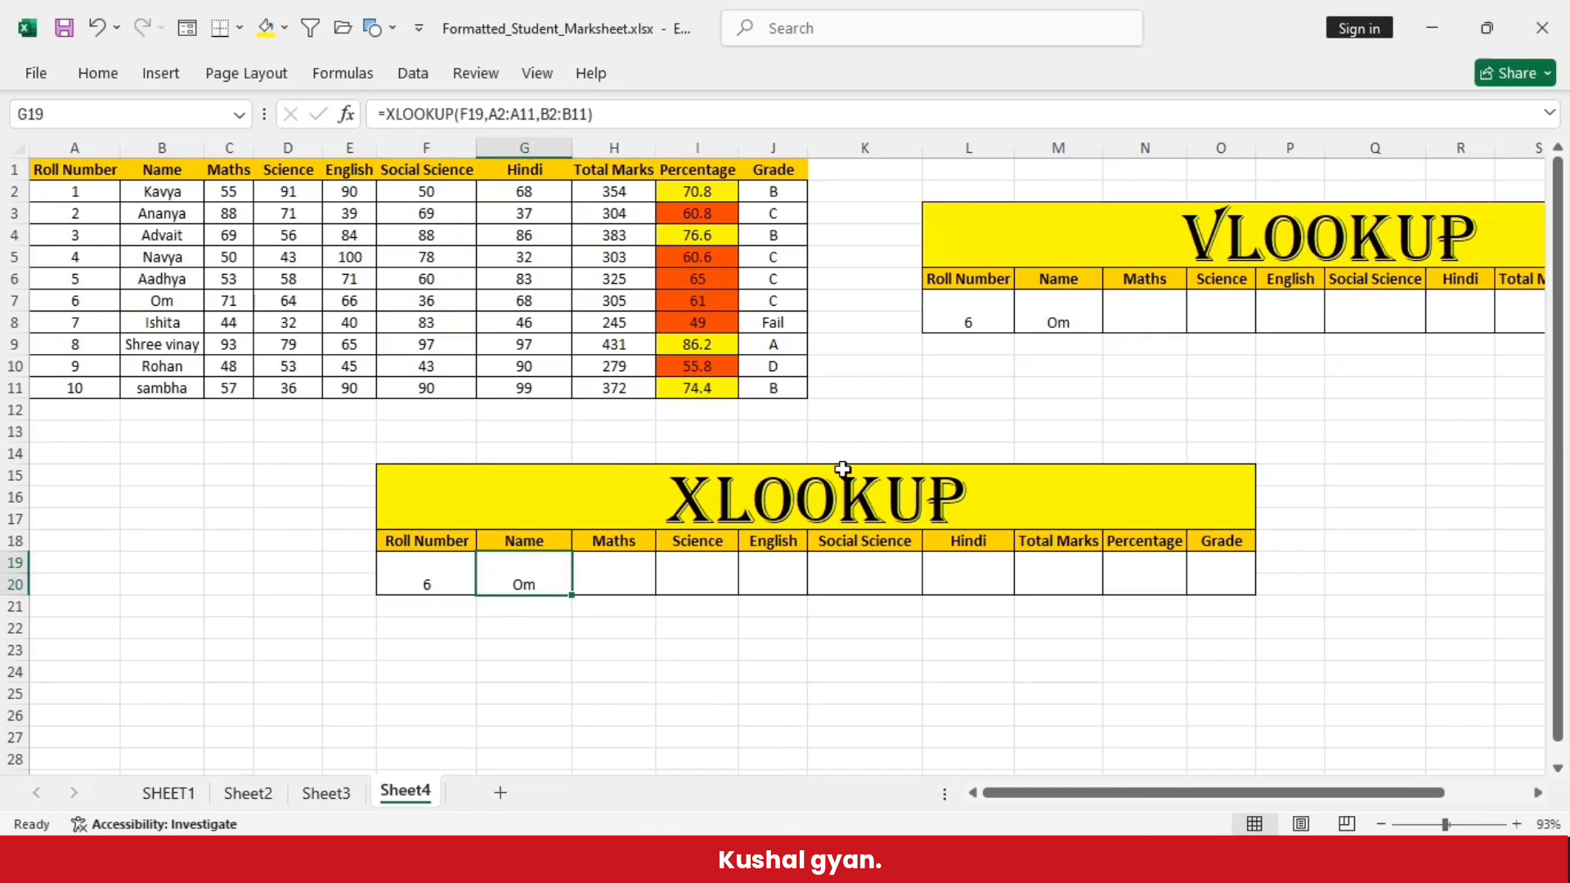
- Fill the VLOOKUP formula from Name cell M7 across the row to Grade cell U7
{"action": "left_click", "coordinate": [1059, 313]}
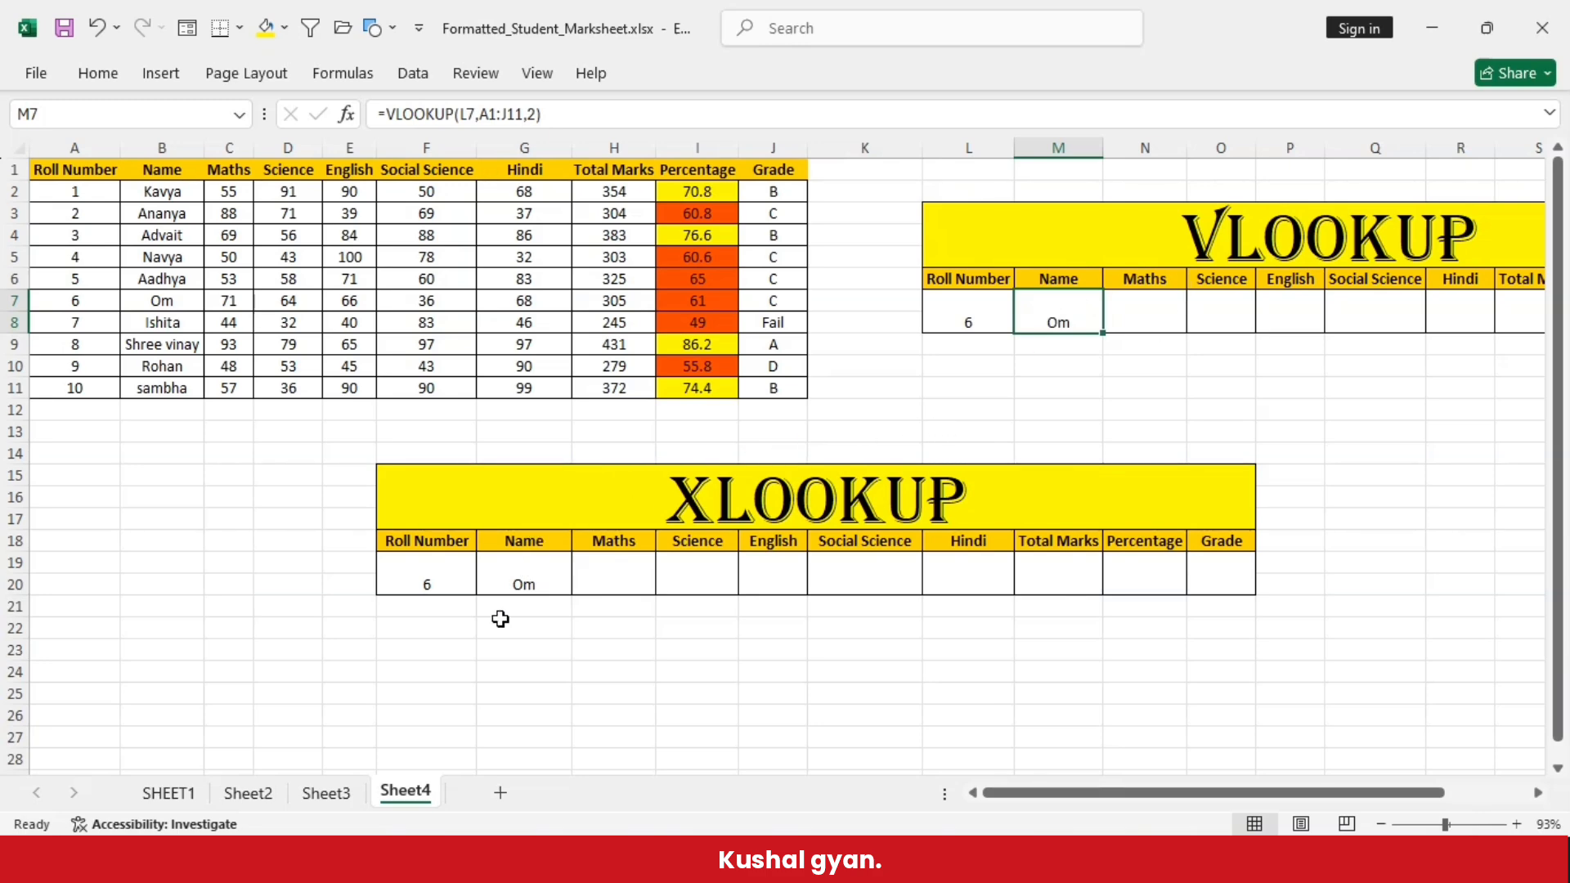
{"action": "scroll", "coordinate": [501, 619], "scroll_direction": "right", "scroll_amount": 3}
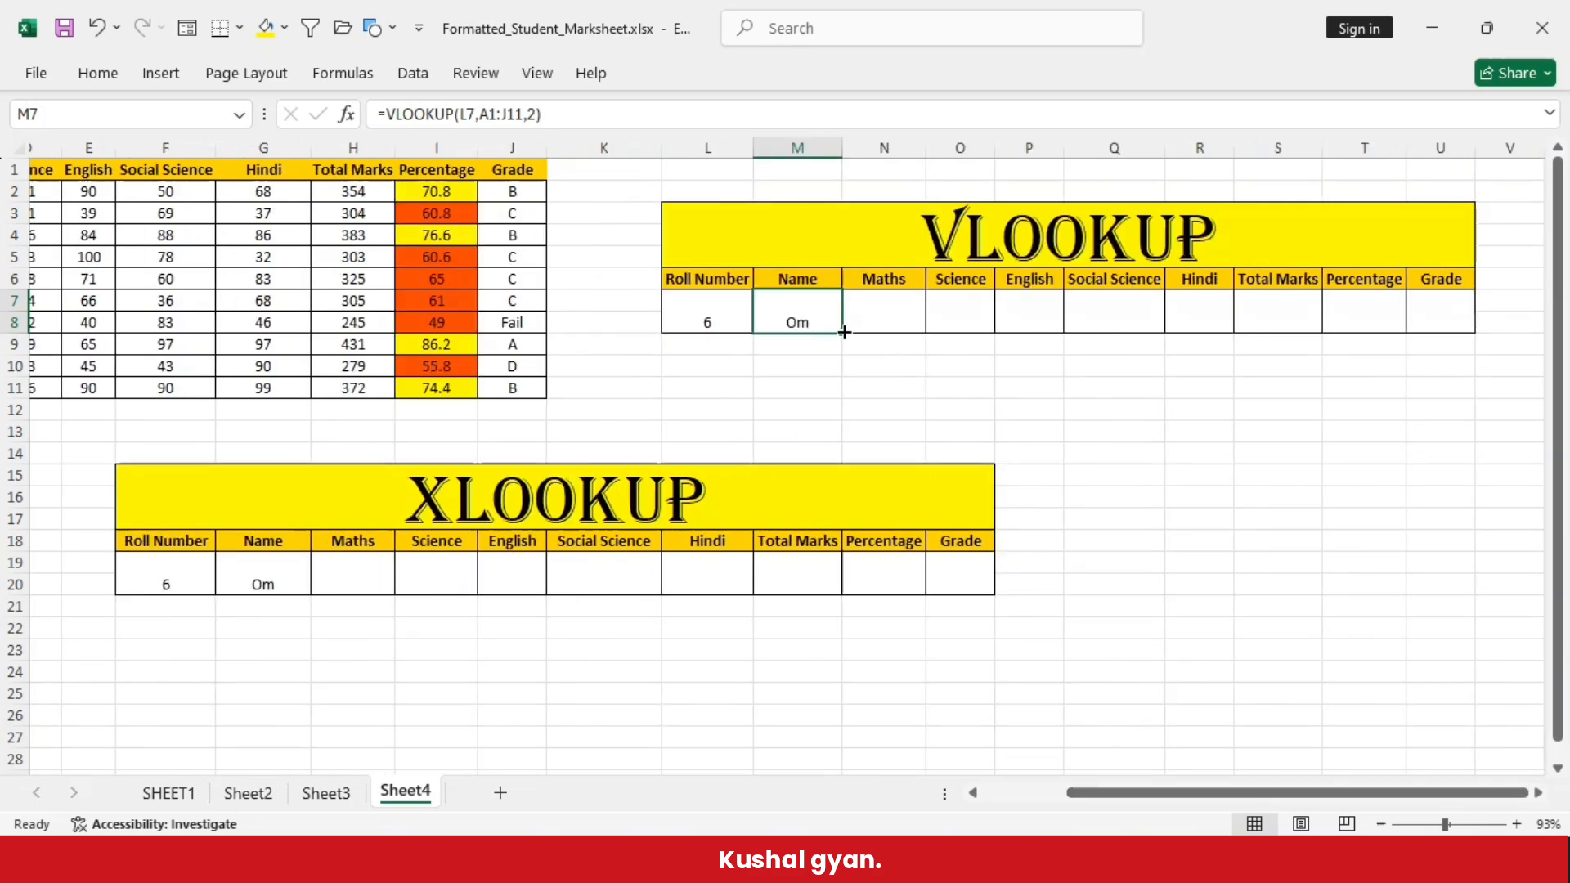
{"action": "left_click_drag", "start_coordinate": [844, 332], "coordinate": [1471, 339]}
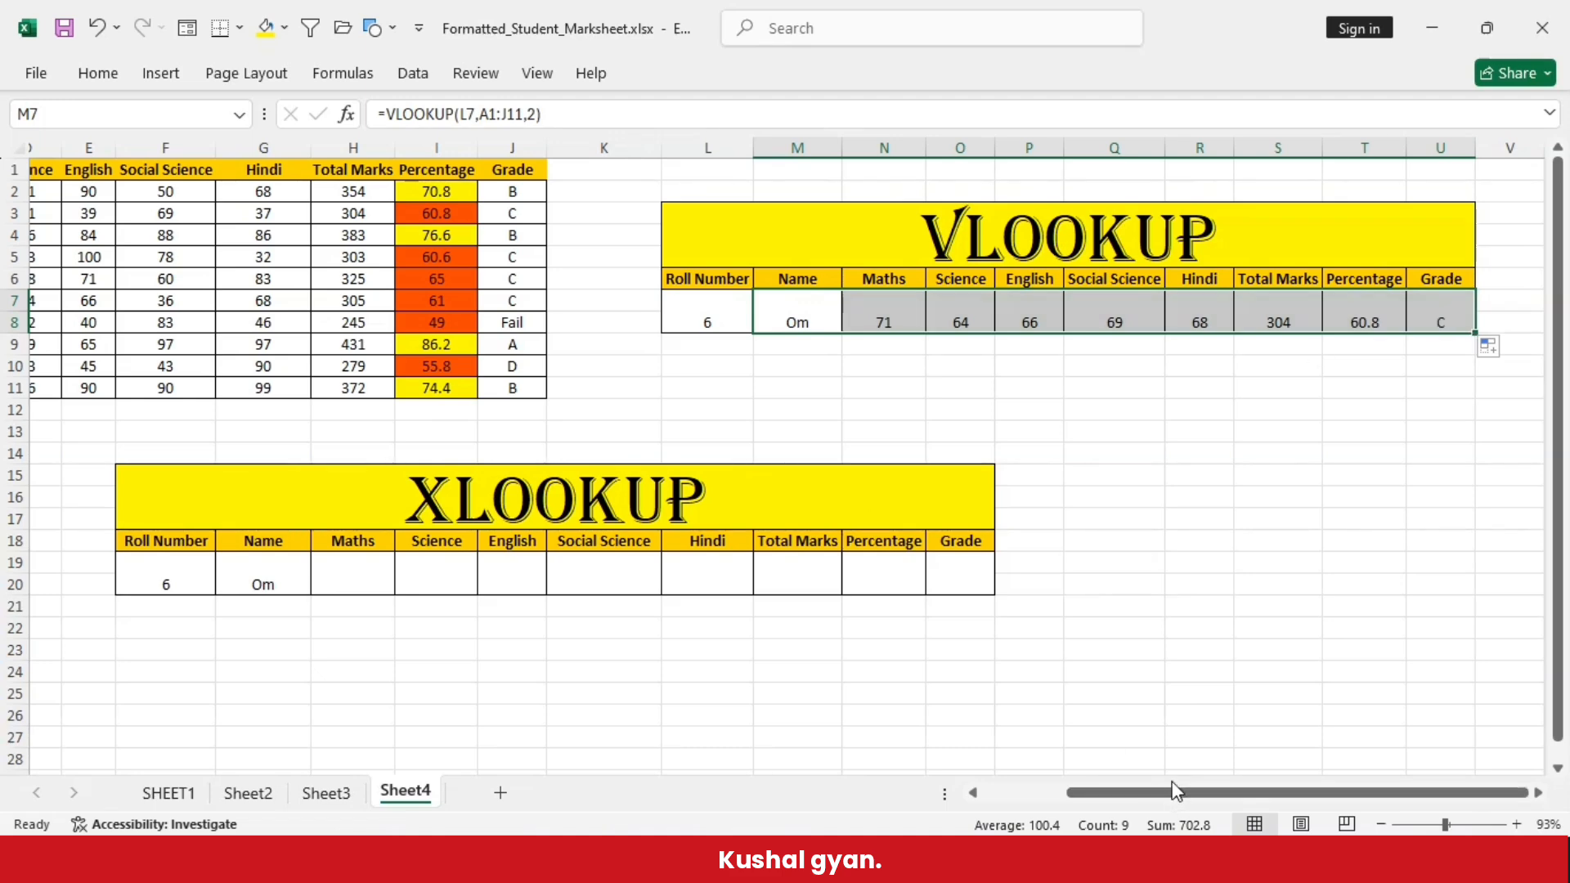
- Compare the VLOOKUP table's Social Science, Hindi, Total Marks and Percentage results with row 7 of the marks table
{"action": "left_click_drag", "start_coordinate": [1176, 800], "coordinate": [1094, 799]}
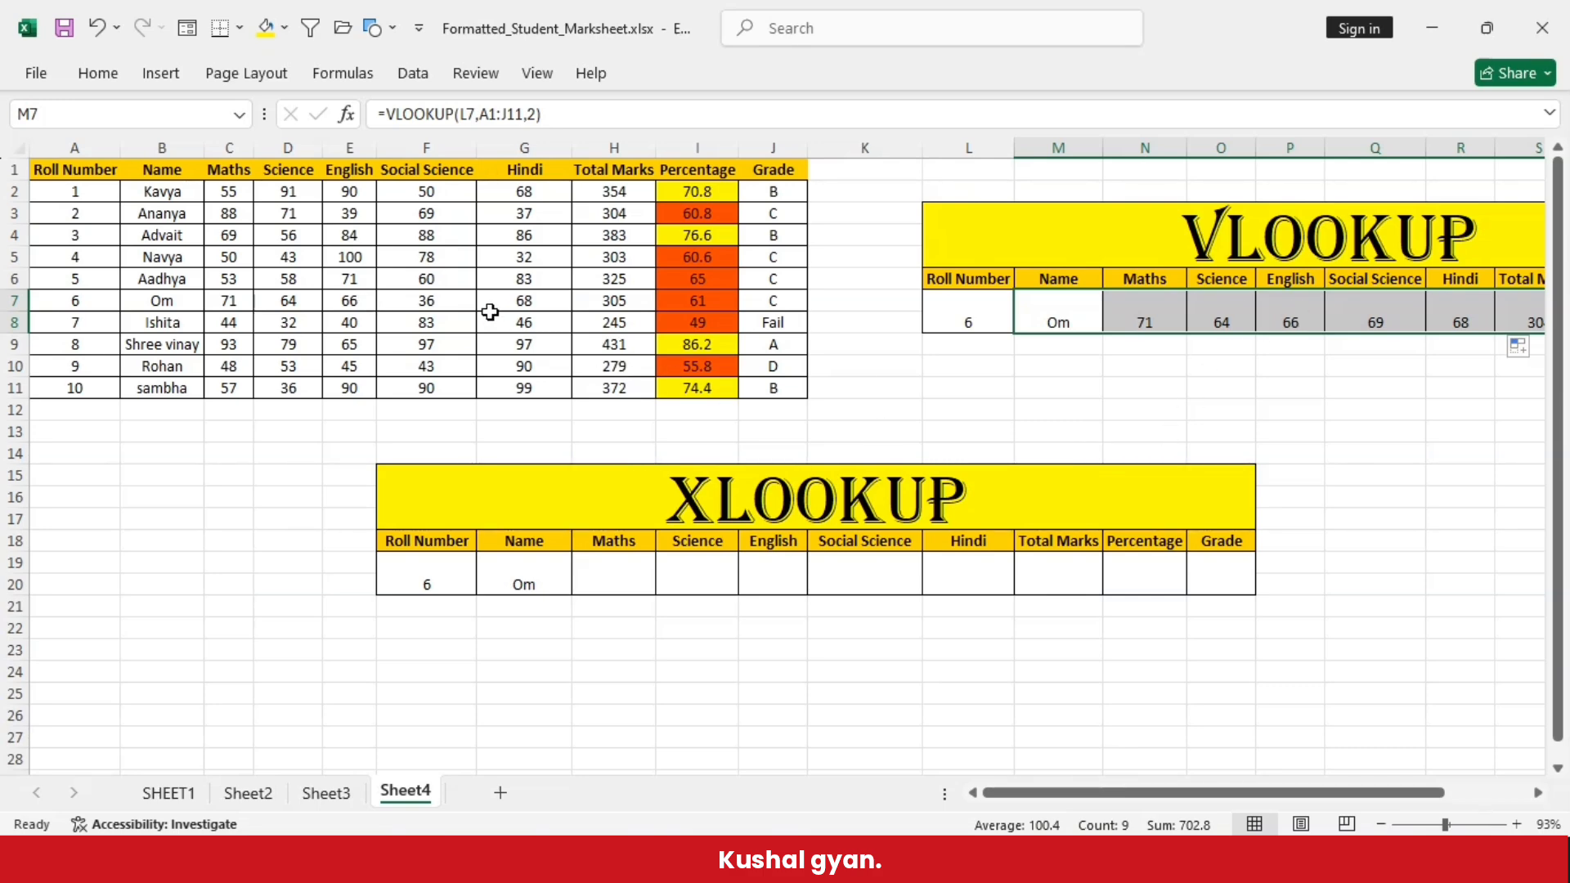
{"action": "left_click", "coordinate": [435, 302]}
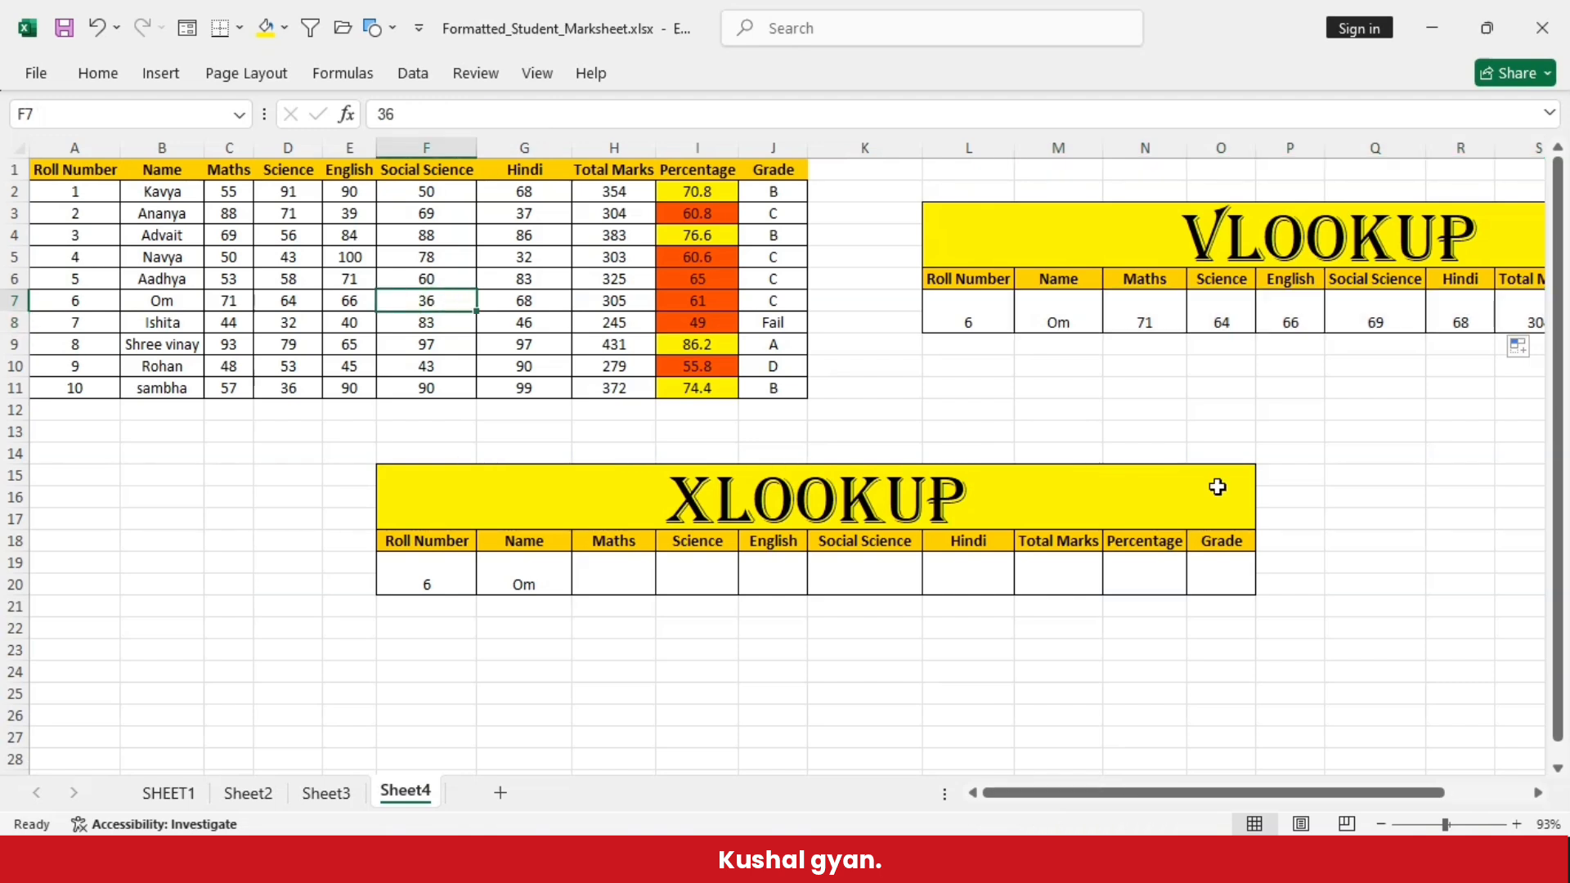
{"action": "left_click", "coordinate": [1374, 313]}
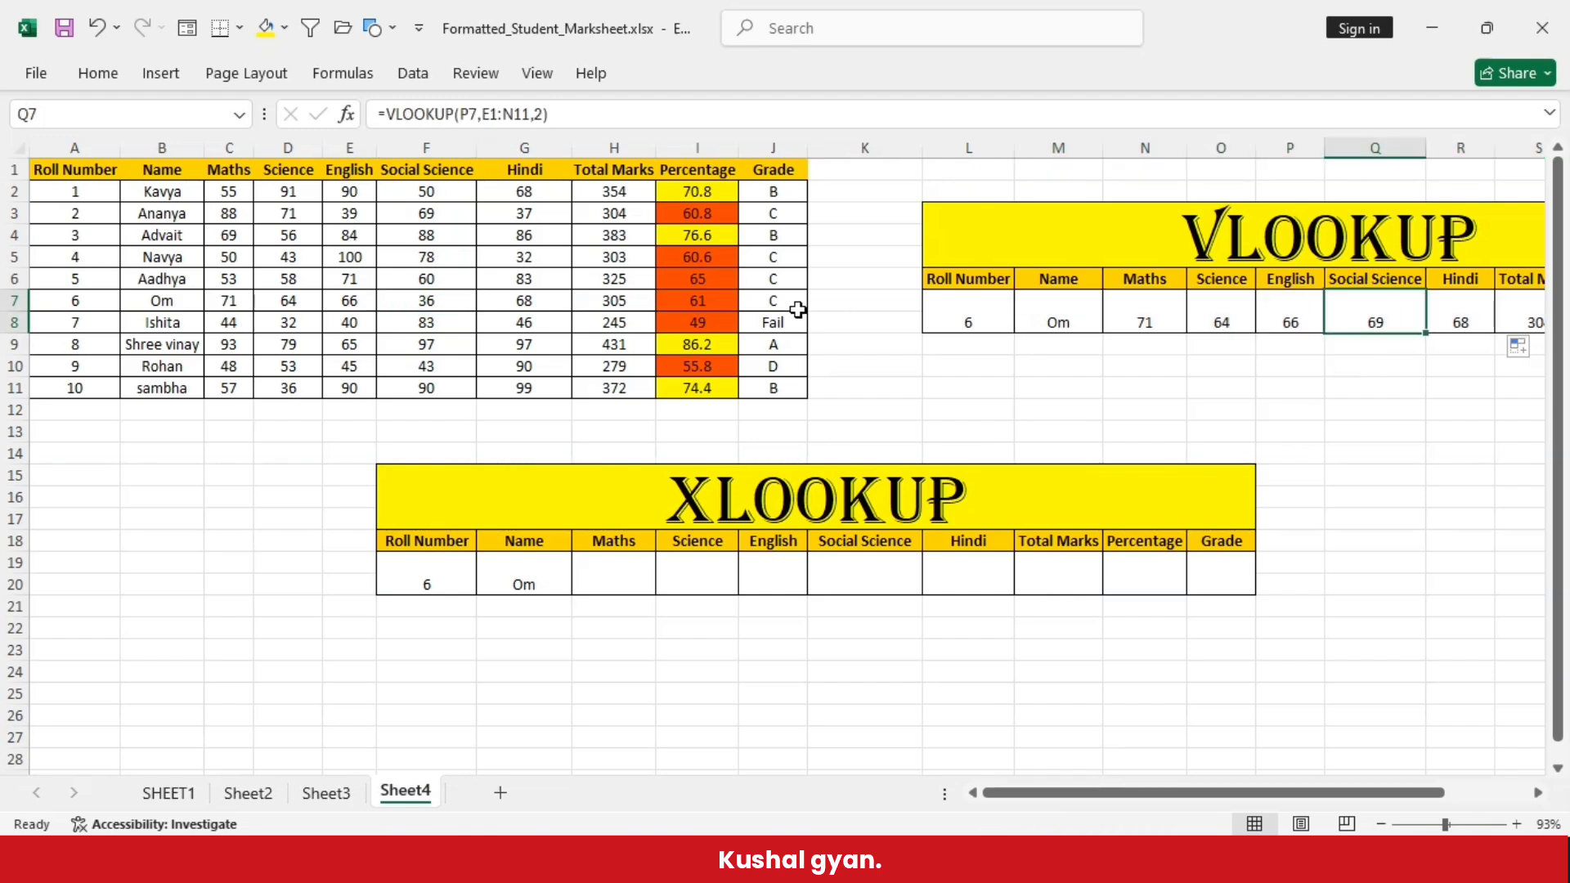
{"action": "left_click", "coordinate": [526, 304]}
{"action": "left_click", "coordinate": [1464, 303]}
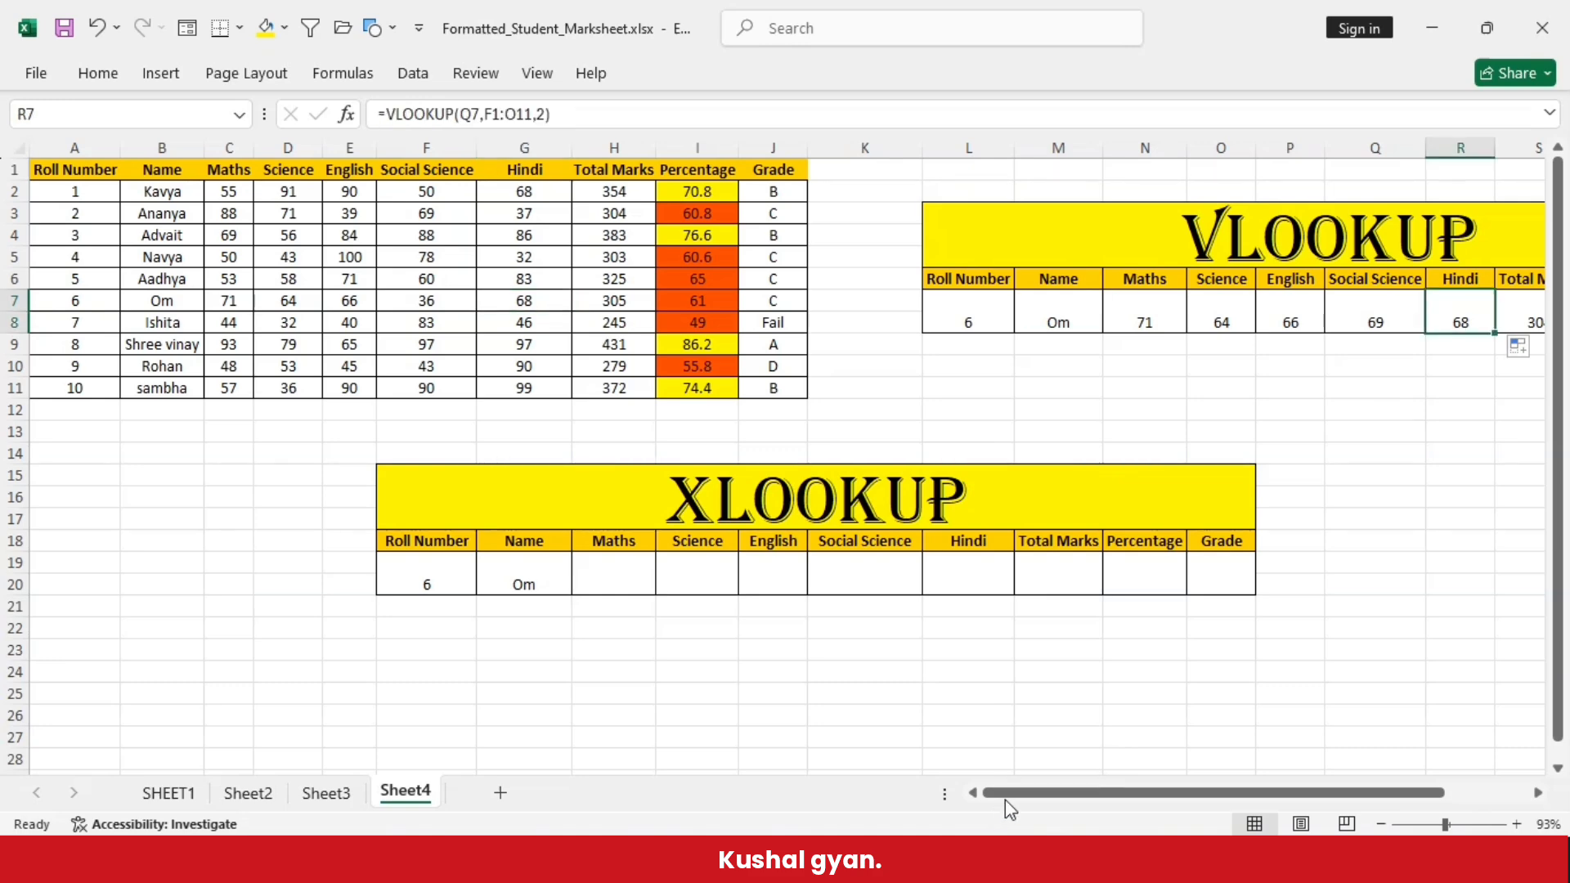
{"action": "left_click_drag", "start_coordinate": [1013, 797], "coordinate": [1080, 800]}
{"action": "left_click", "coordinate": [1351, 305]}
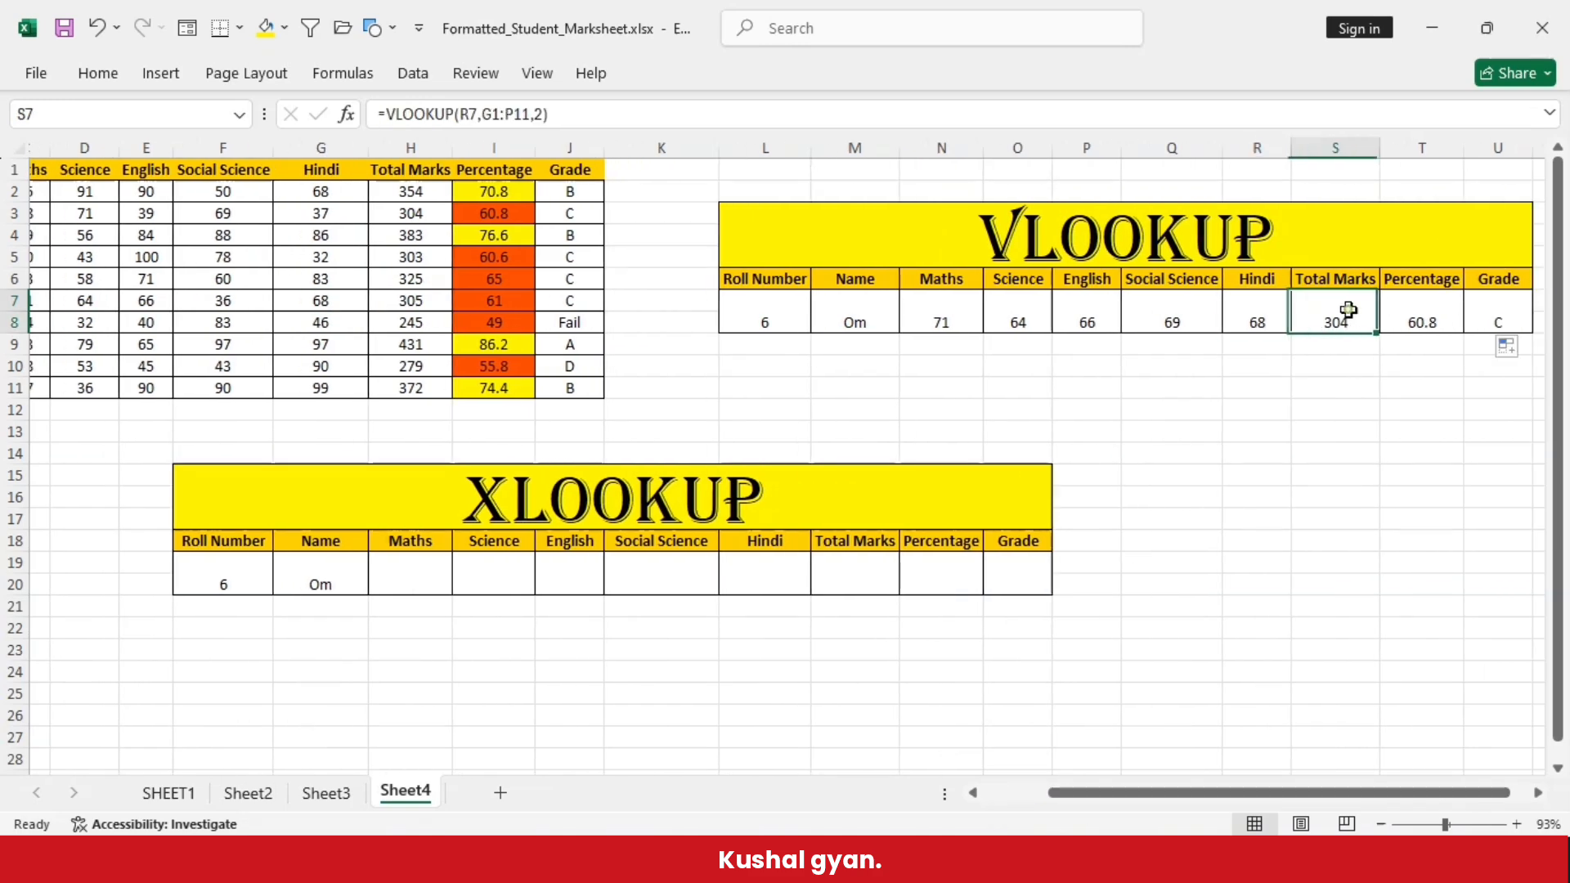
{"action": "left_click", "coordinate": [413, 302]}
{"action": "mouse_move", "coordinate": [1210, 793]}
{"action": "left_mouse_down"}
{"action": "mouse_move", "coordinate": [1178, 794]}
{"action": "mouse_move", "coordinate": [1241, 795]}
{"action": "mouse_move", "coordinate": [1229, 793]}
{"action": "left_mouse_up"}
{"action": "left_click", "coordinate": [449, 307]}
{"action": "left_click", "coordinate": [1275, 315]}
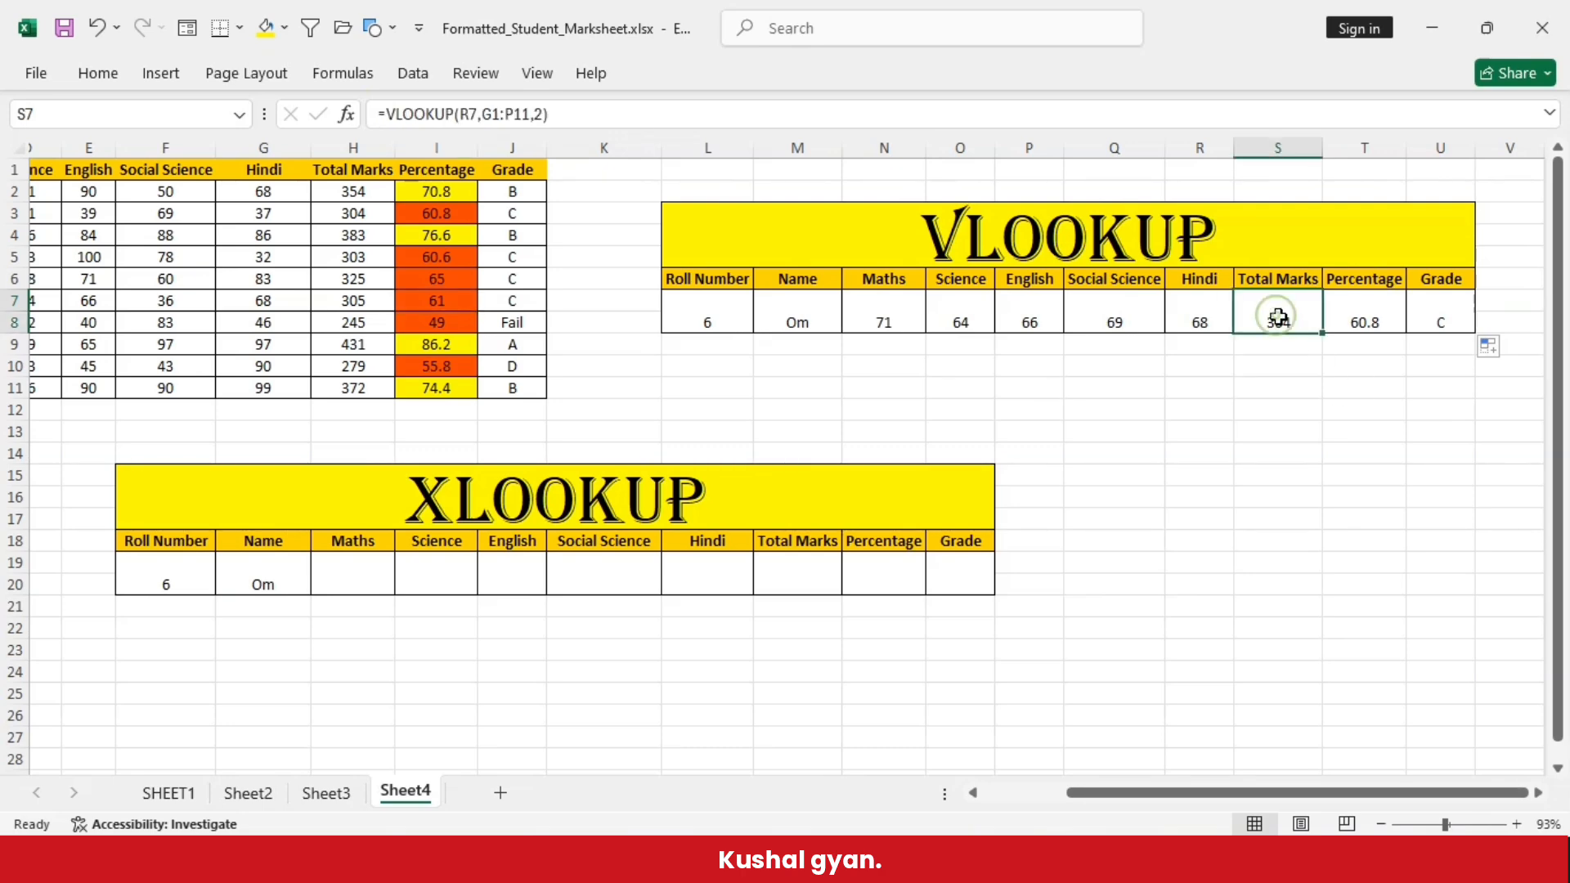
{"action": "left_click", "coordinate": [1364, 323]}
{"action": "left_click", "coordinate": [446, 310]}
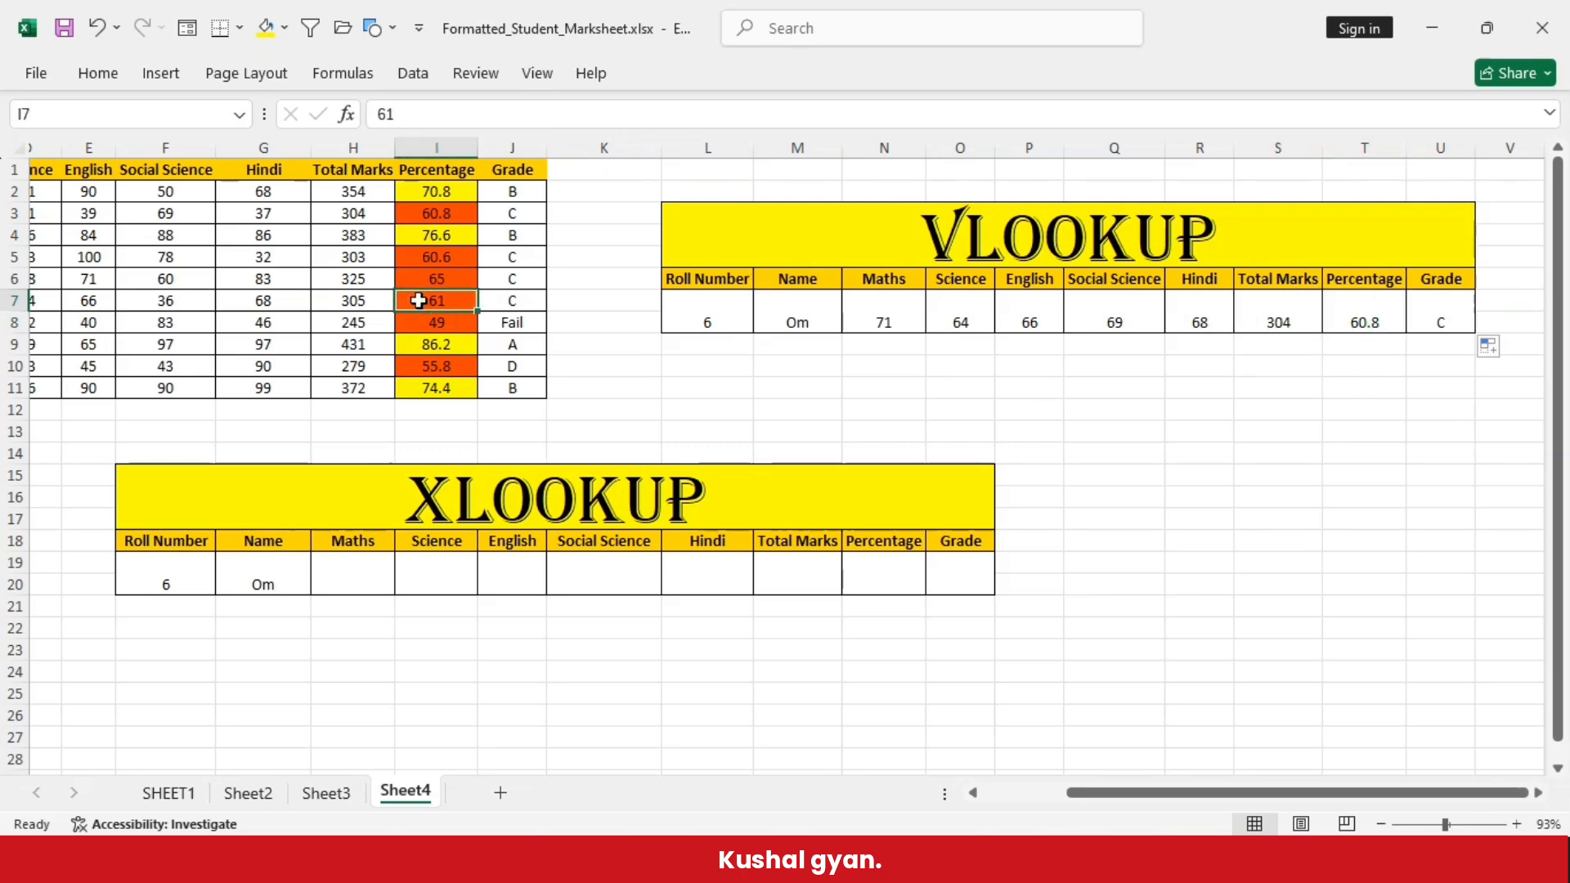
{"action": "left_click", "coordinate": [1346, 294]}
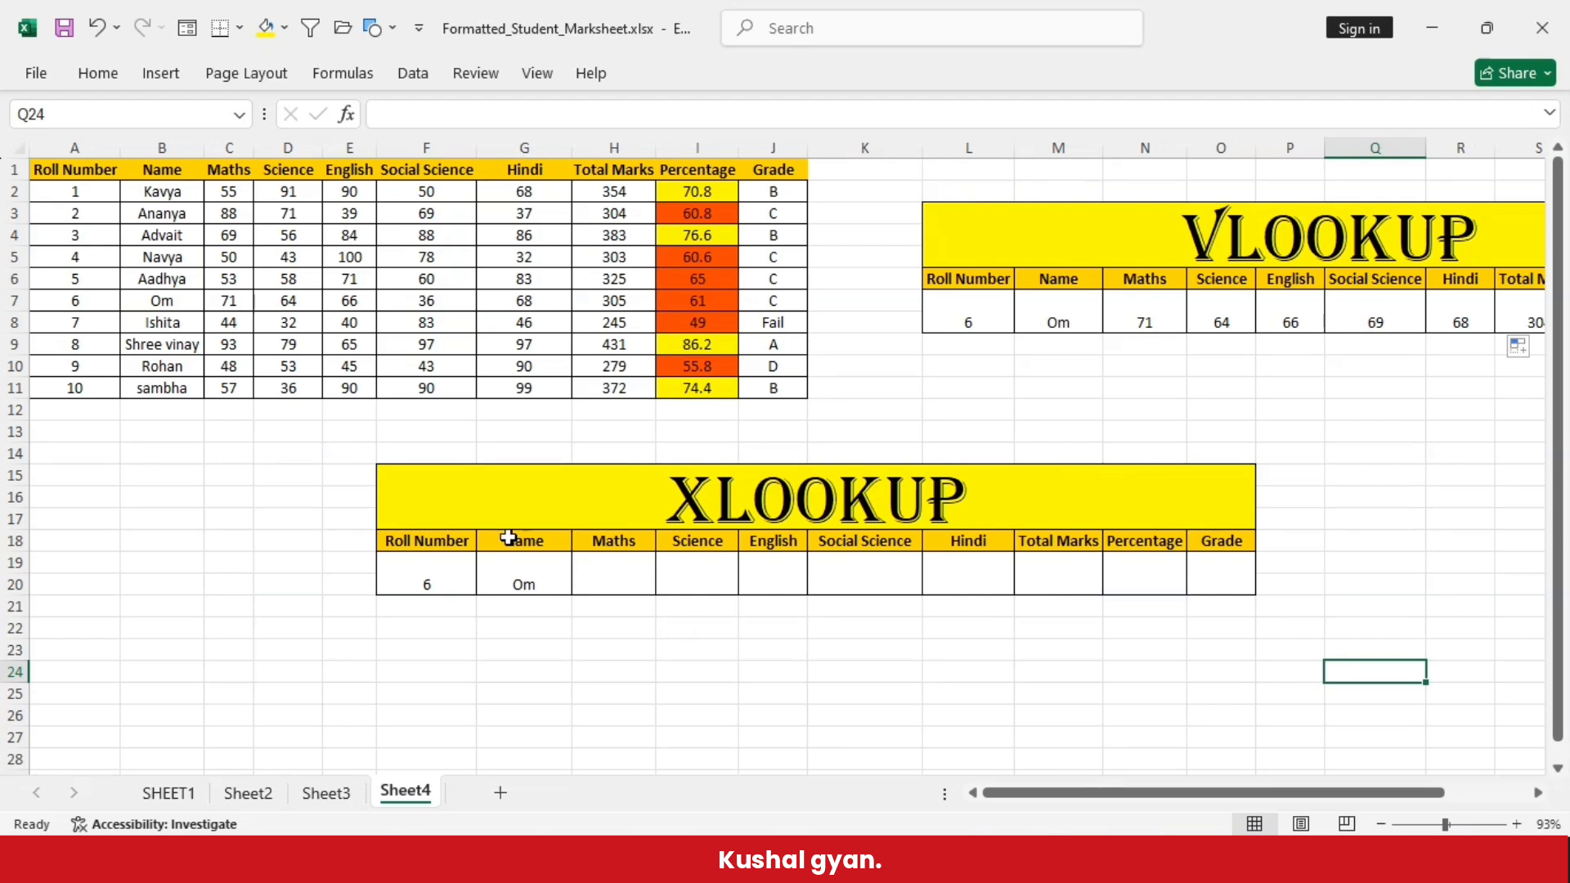
- Fill the XLOOKUP formula from Name cell G19 across the row to Grade cell O19
{"action": "left_click", "coordinate": [525, 560]}
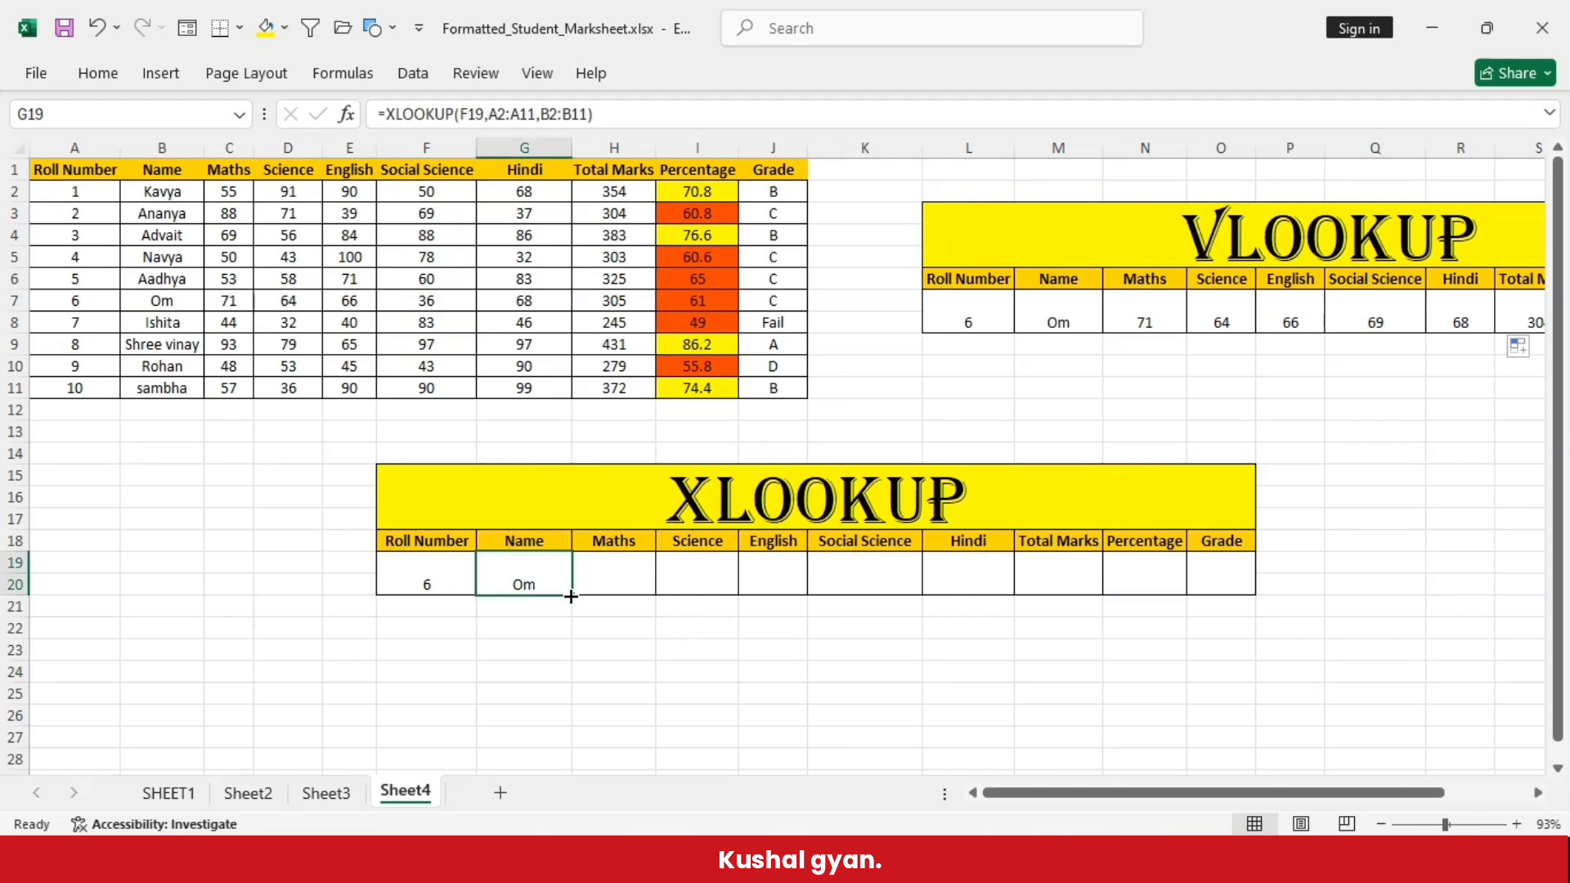
{"action": "left_click_drag", "start_coordinate": [572, 595], "coordinate": [1246, 596]}
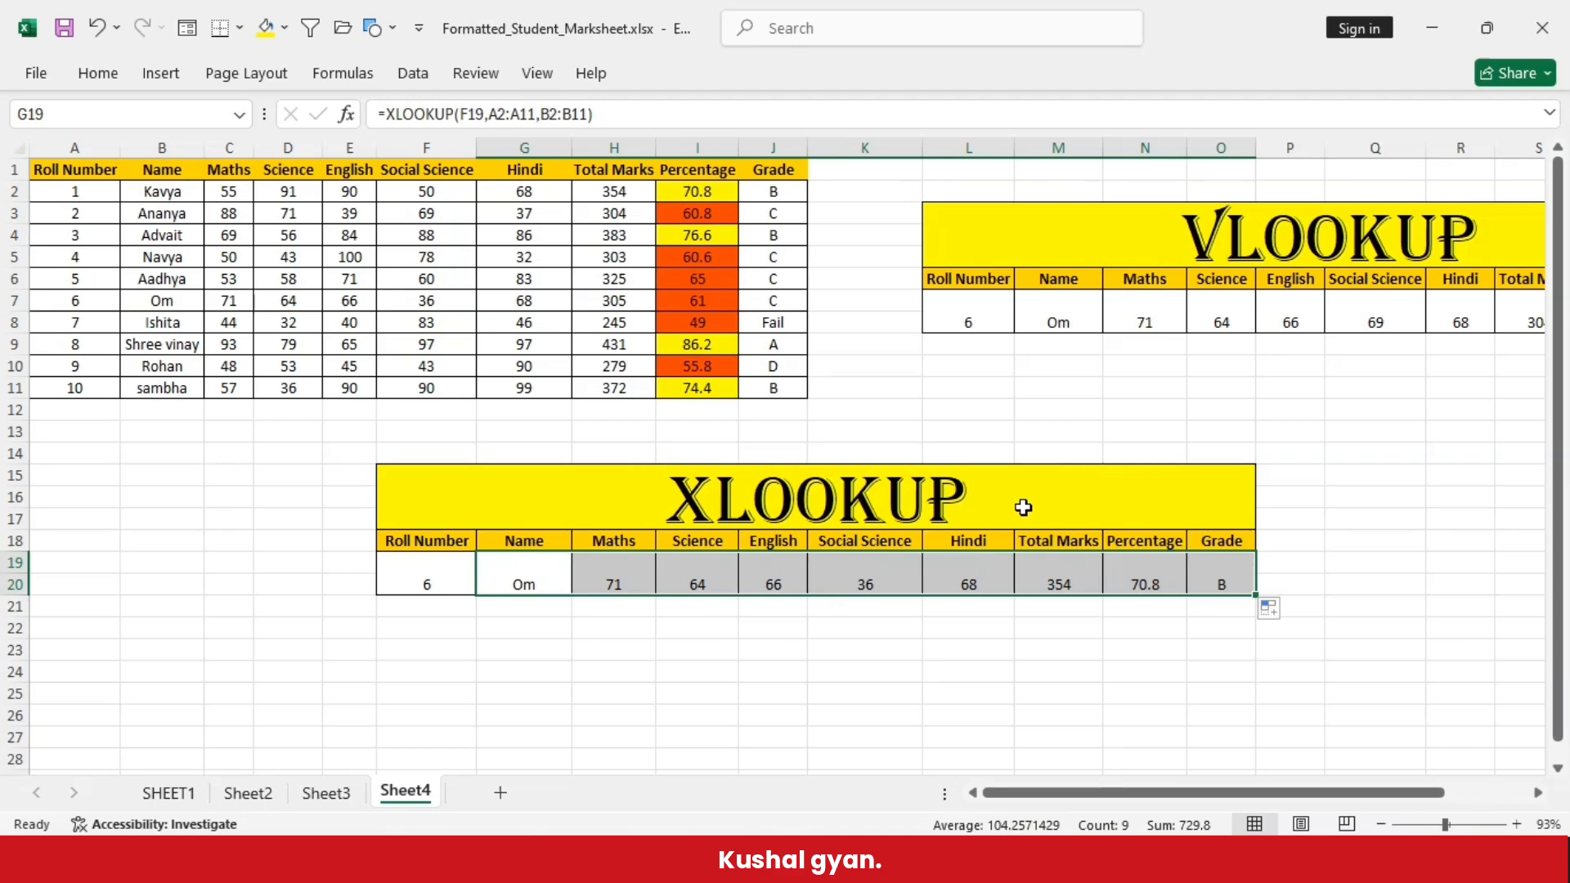
{"action": "left_click", "coordinate": [1129, 626]}
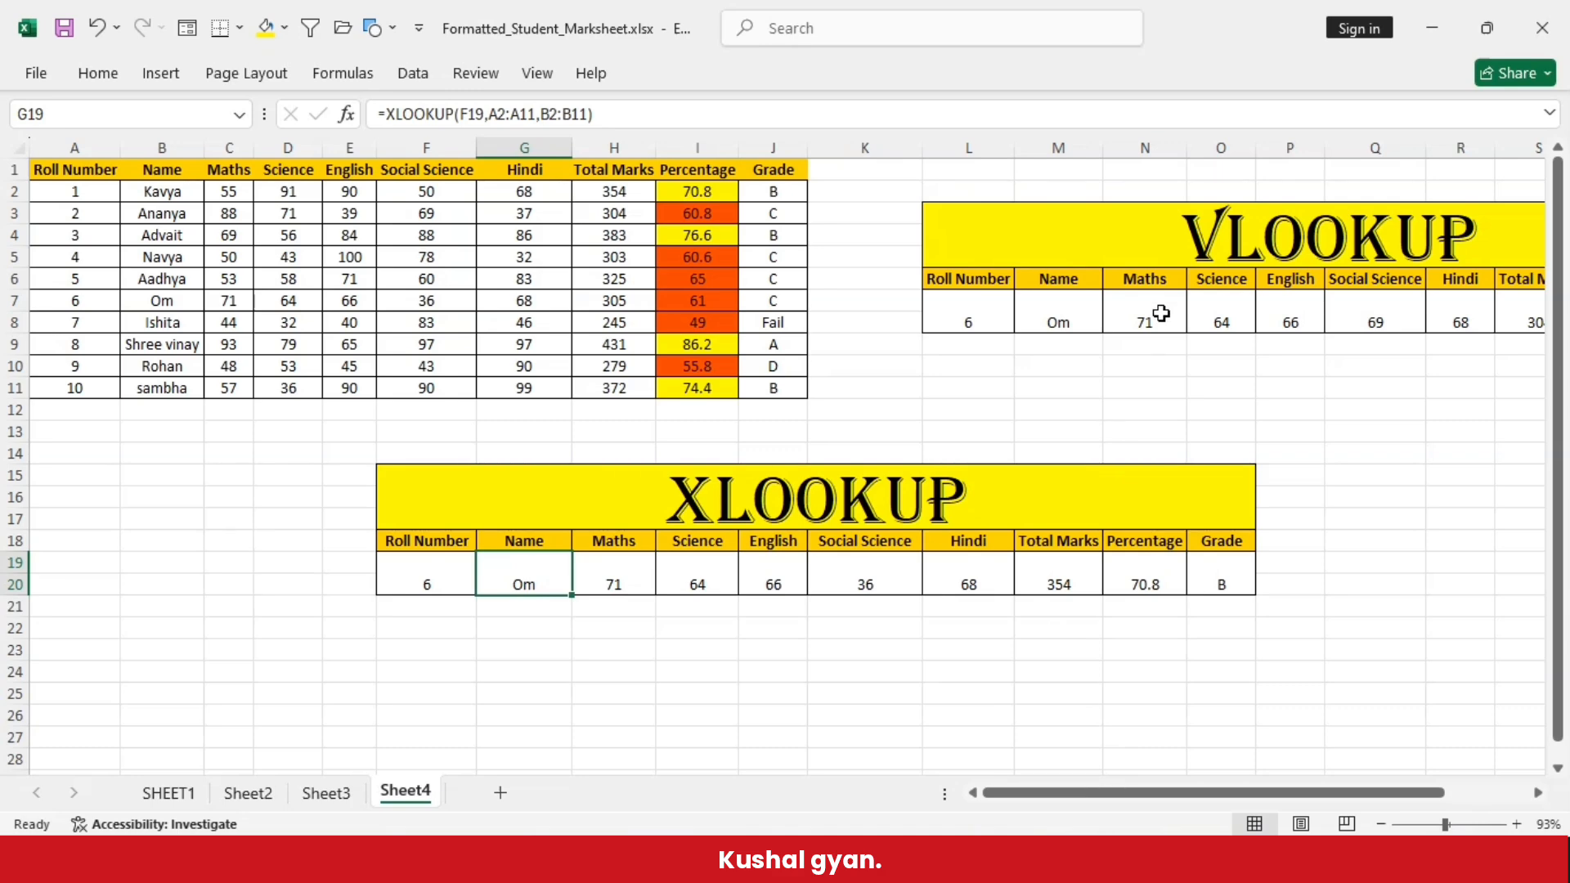
- Examine the cell references in the filled VLOOKUP formulas from the Maths cell N7 through the Total Marks cell S7
{"action": "double_click", "coordinate": [1161, 314]}
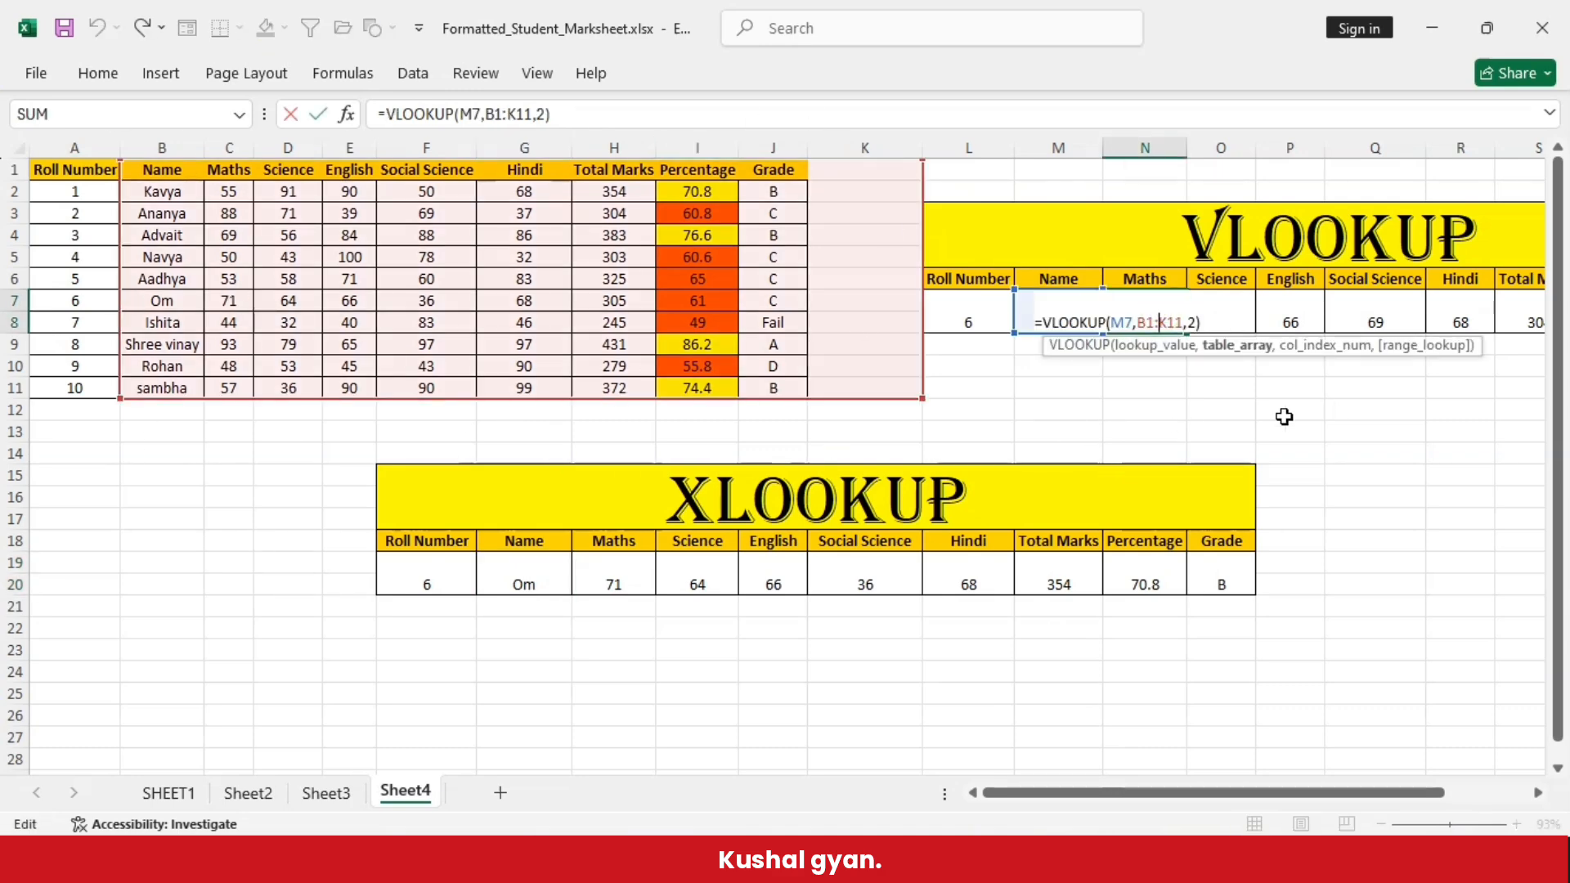
{"action": "key", "text": "Tab"}
{"action": "key", "text": "F2"}
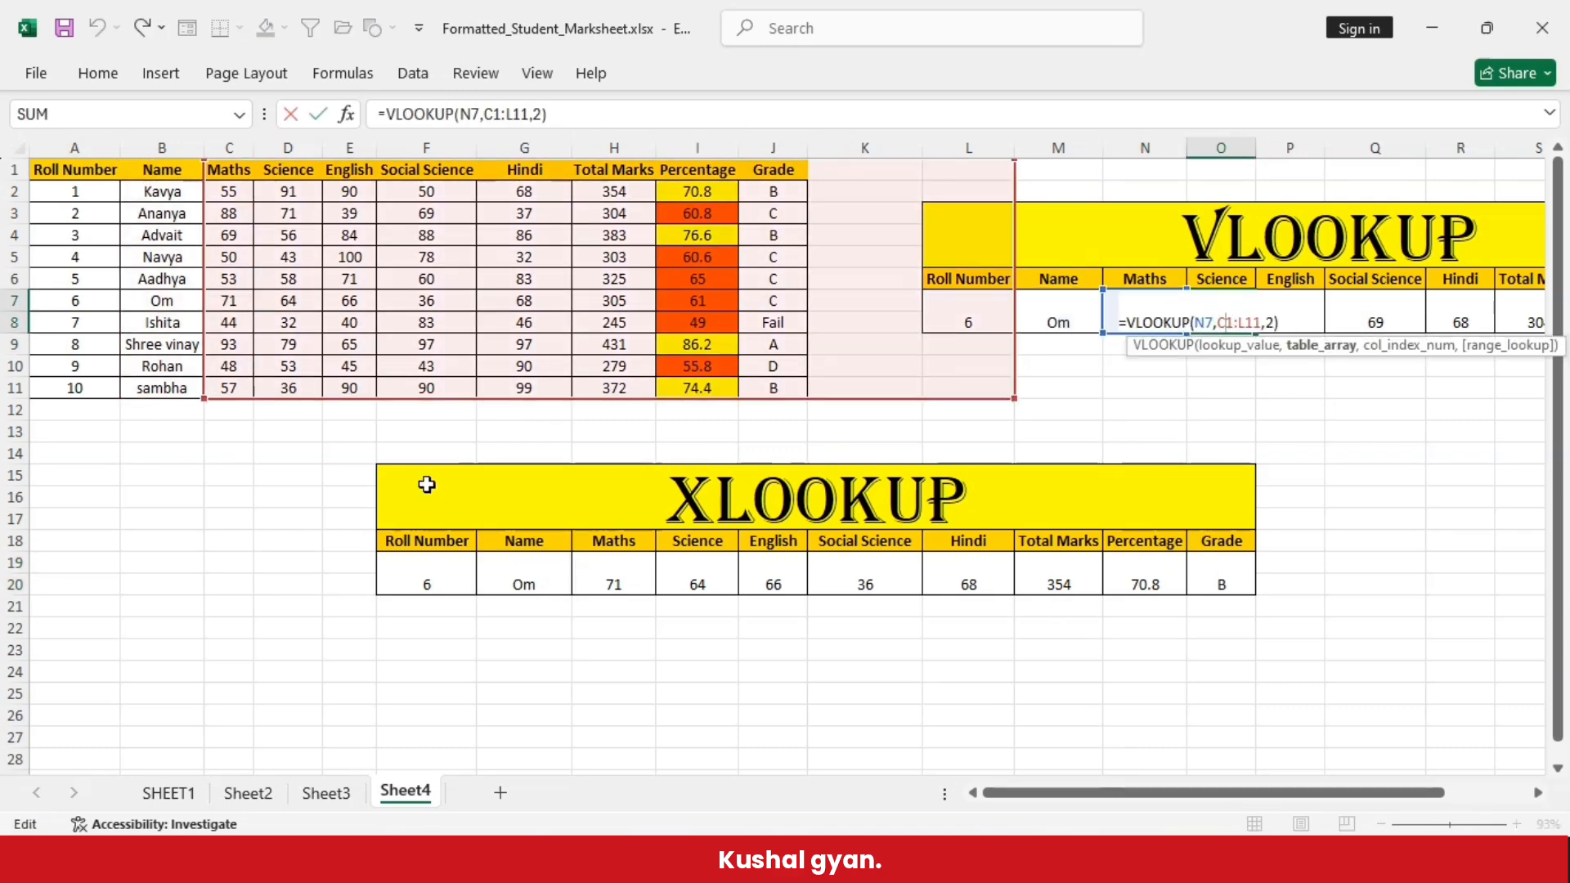
{"action": "key", "text": "Return"}
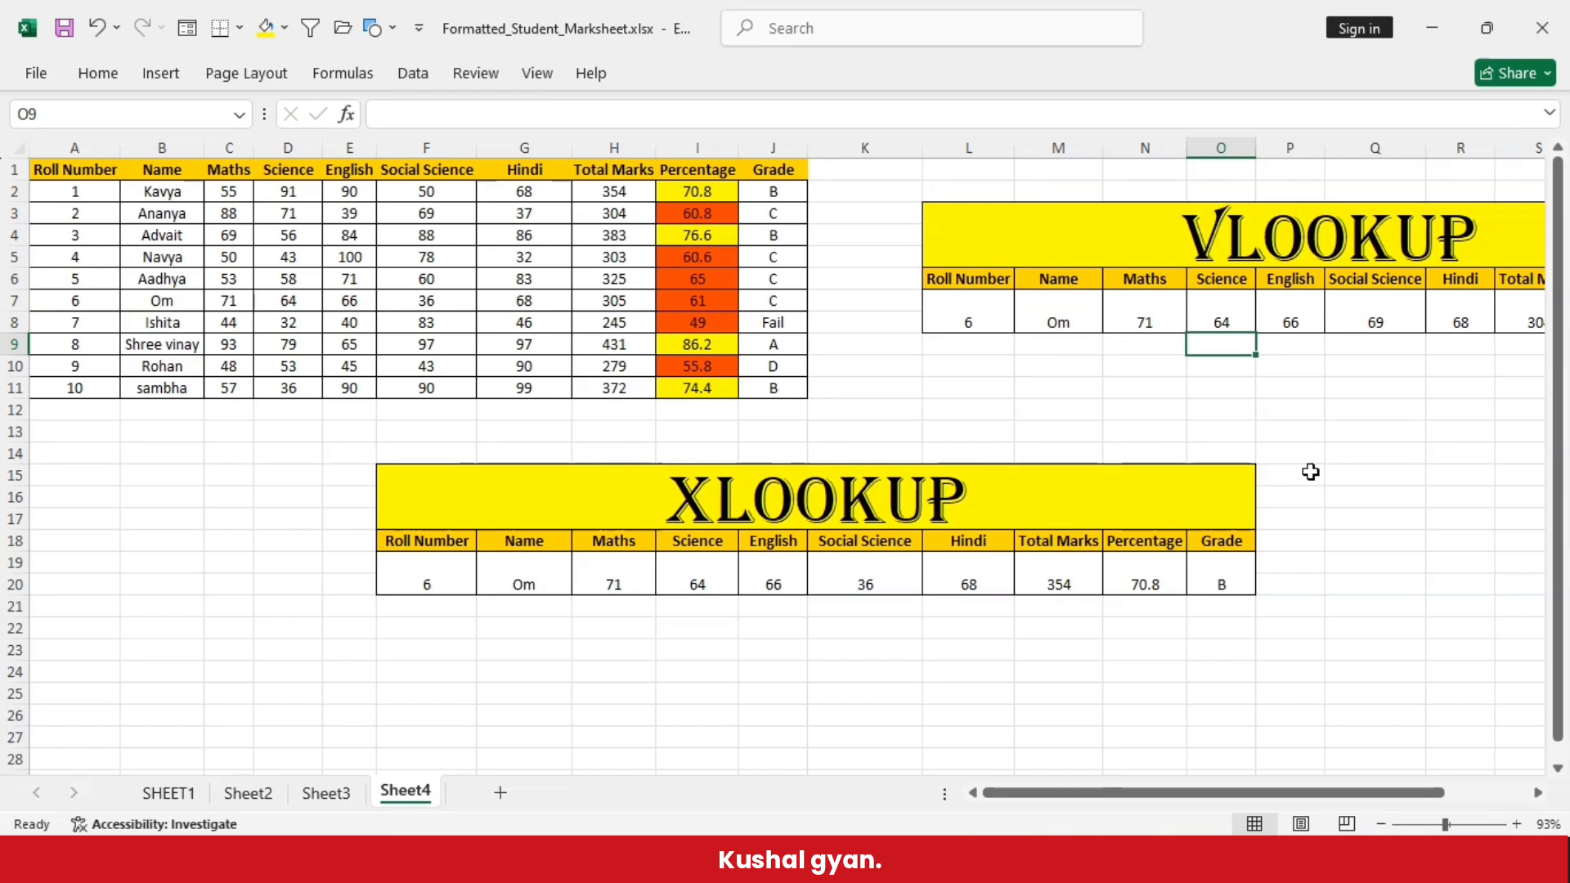
{"action": "double_click", "coordinate": [1290, 311]}
{"action": "key", "text": "Tab"}
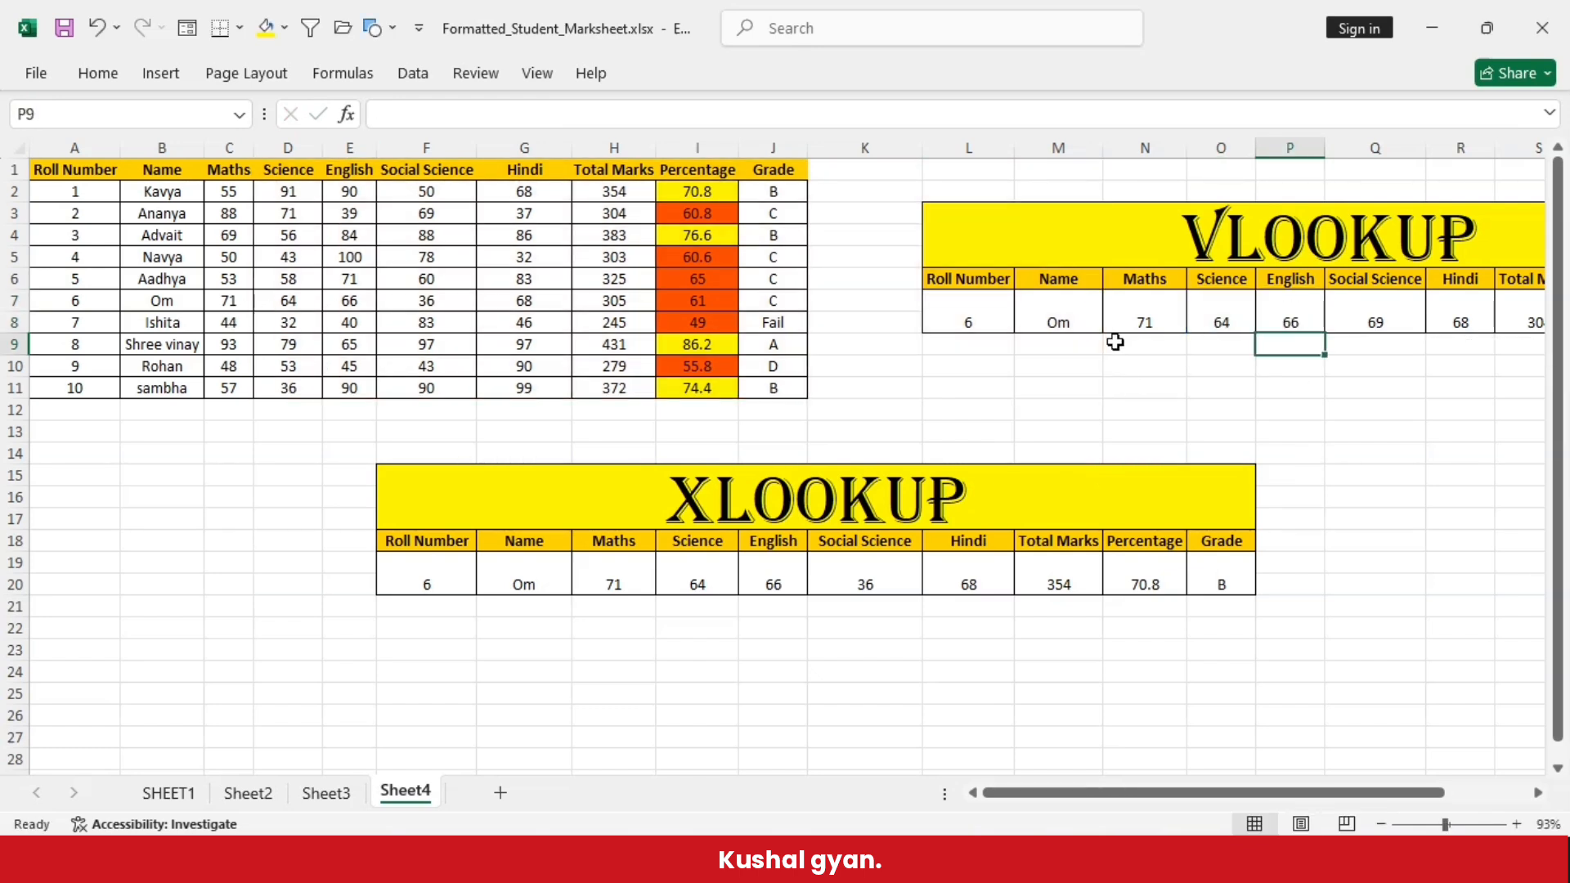
{"action": "key", "text": "F2"}
{"action": "key", "text": "Tab"}
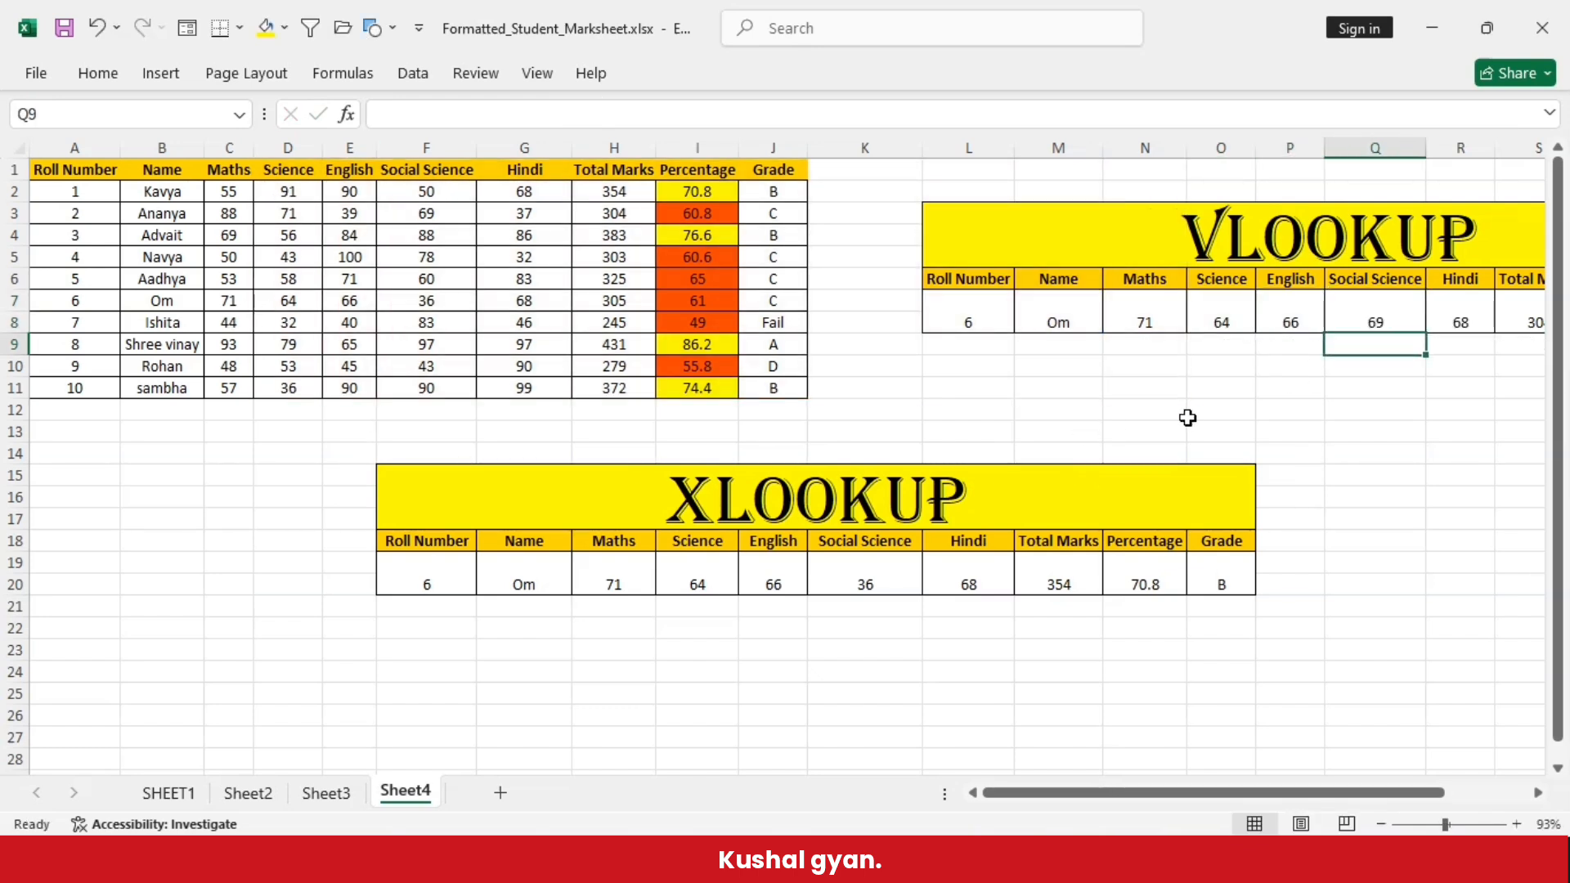
{"action": "double_click", "coordinate": [1477, 304]}
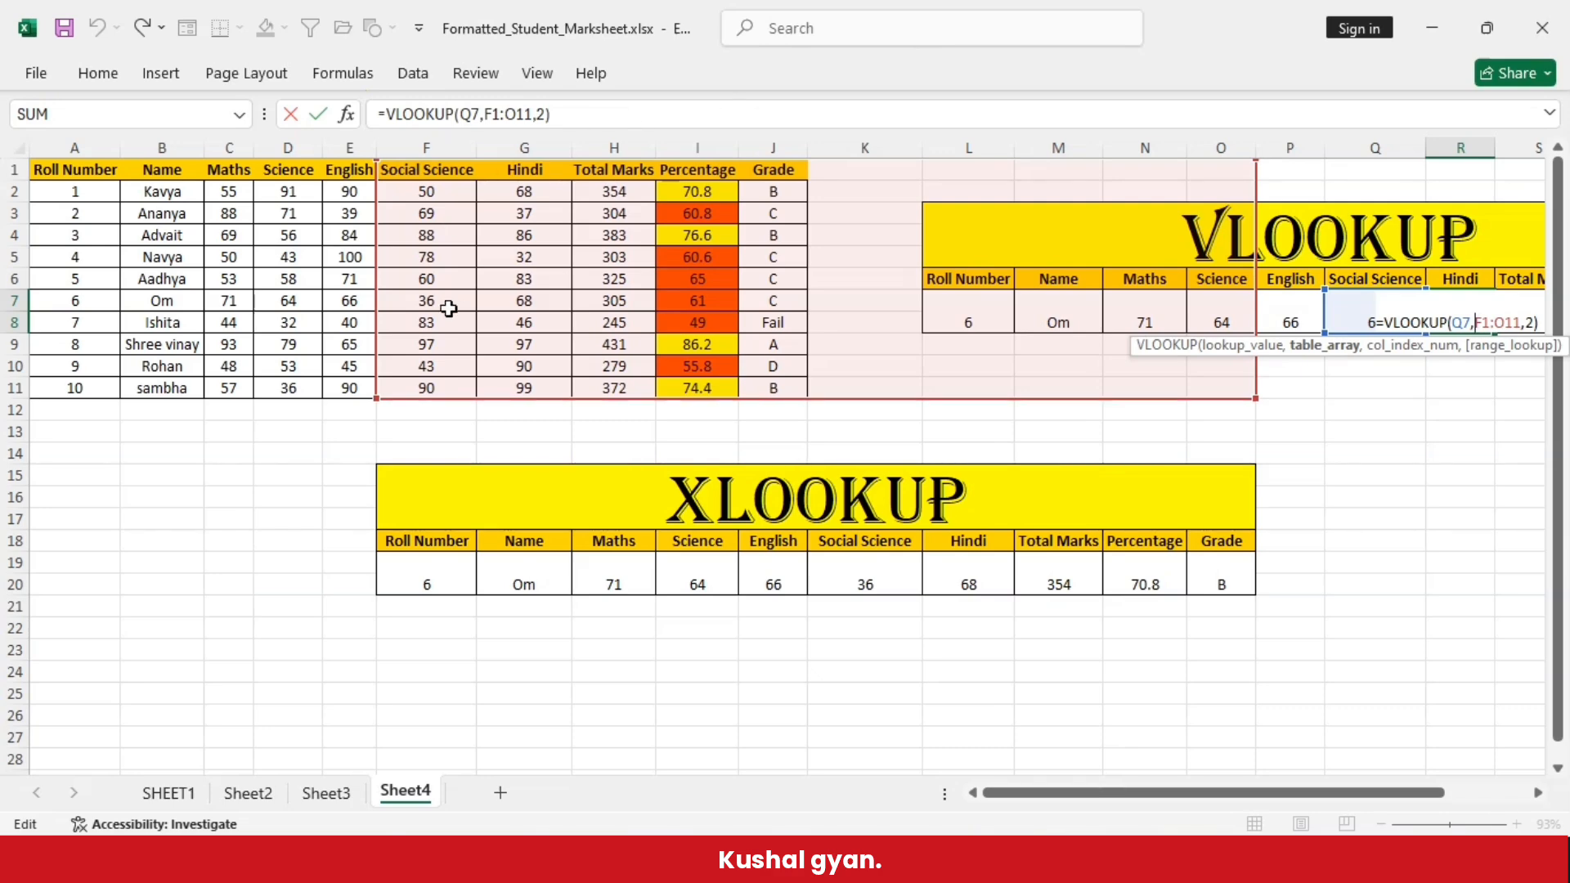
{"action": "key", "text": "Return"}
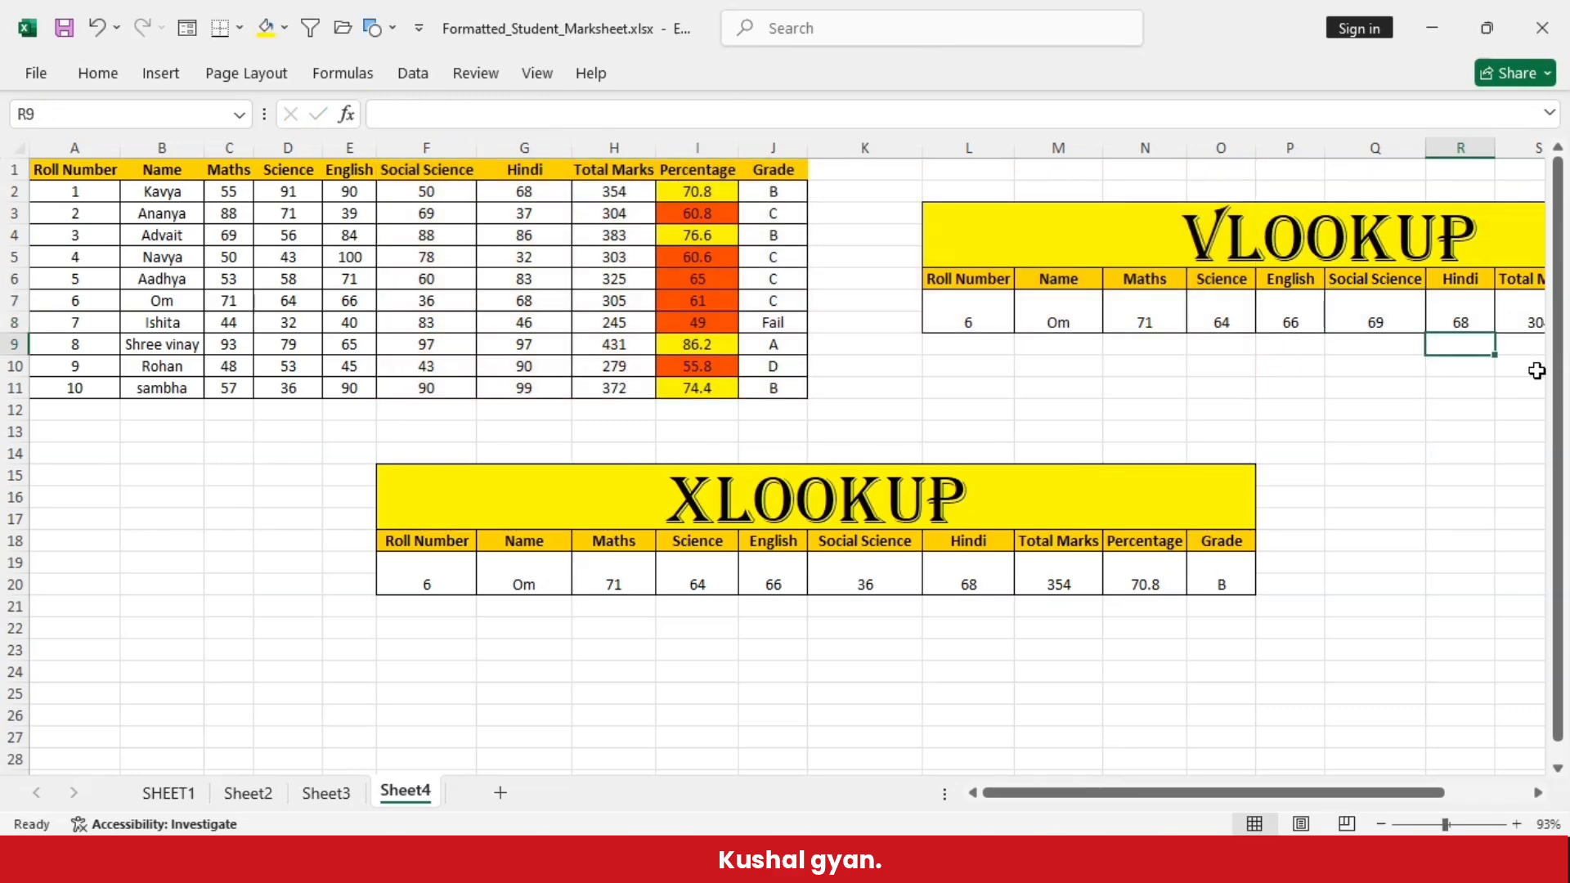
{"action": "double_click", "coordinate": [1528, 319]}
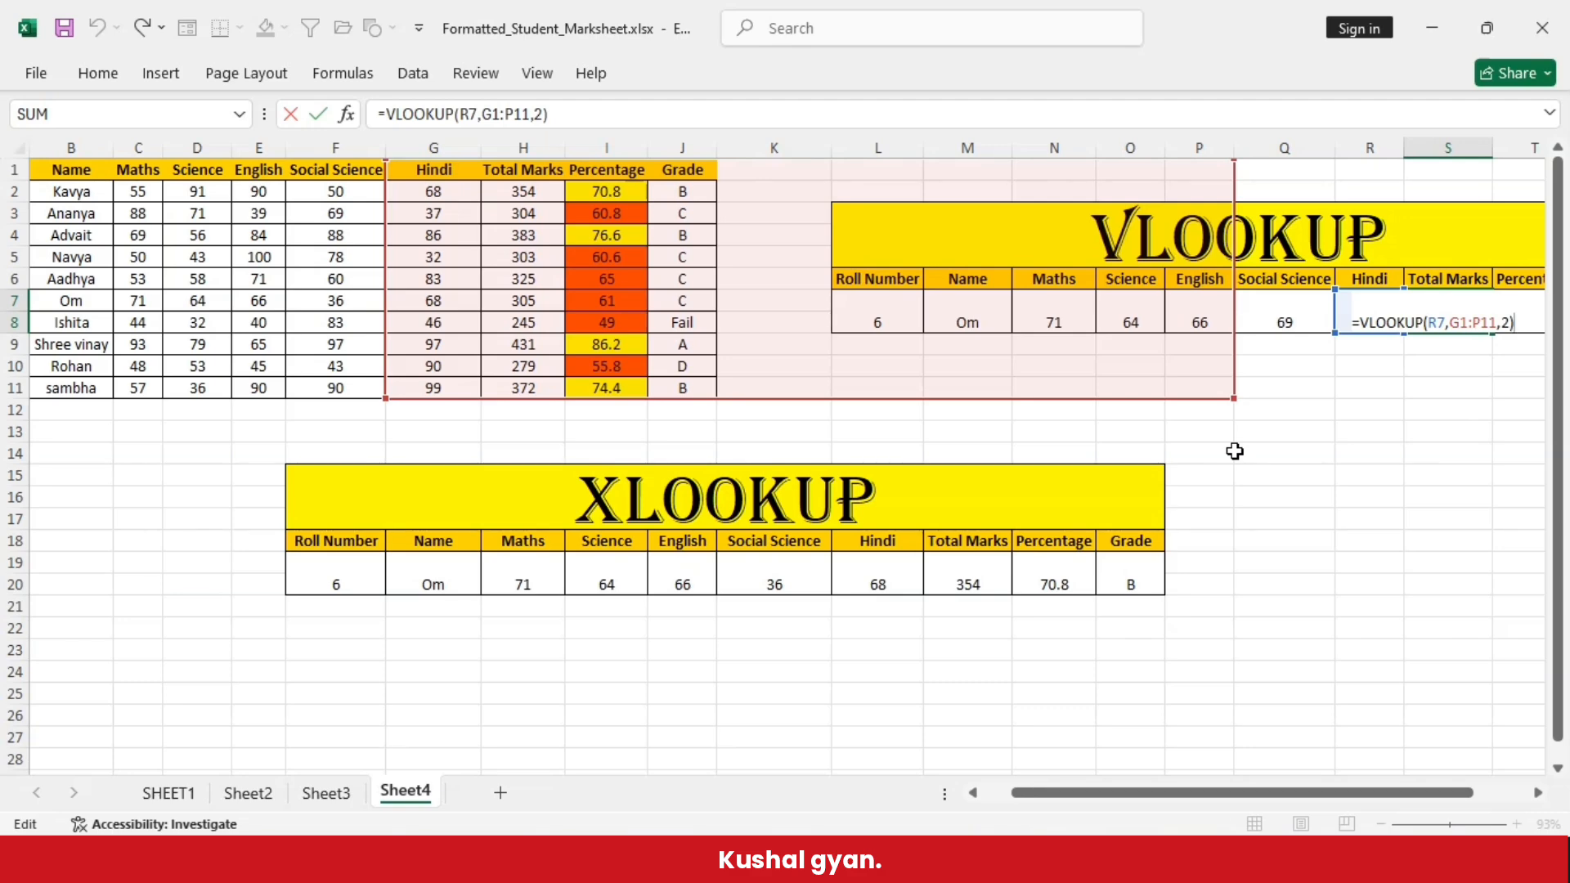
{"action": "key", "text": "Return"}
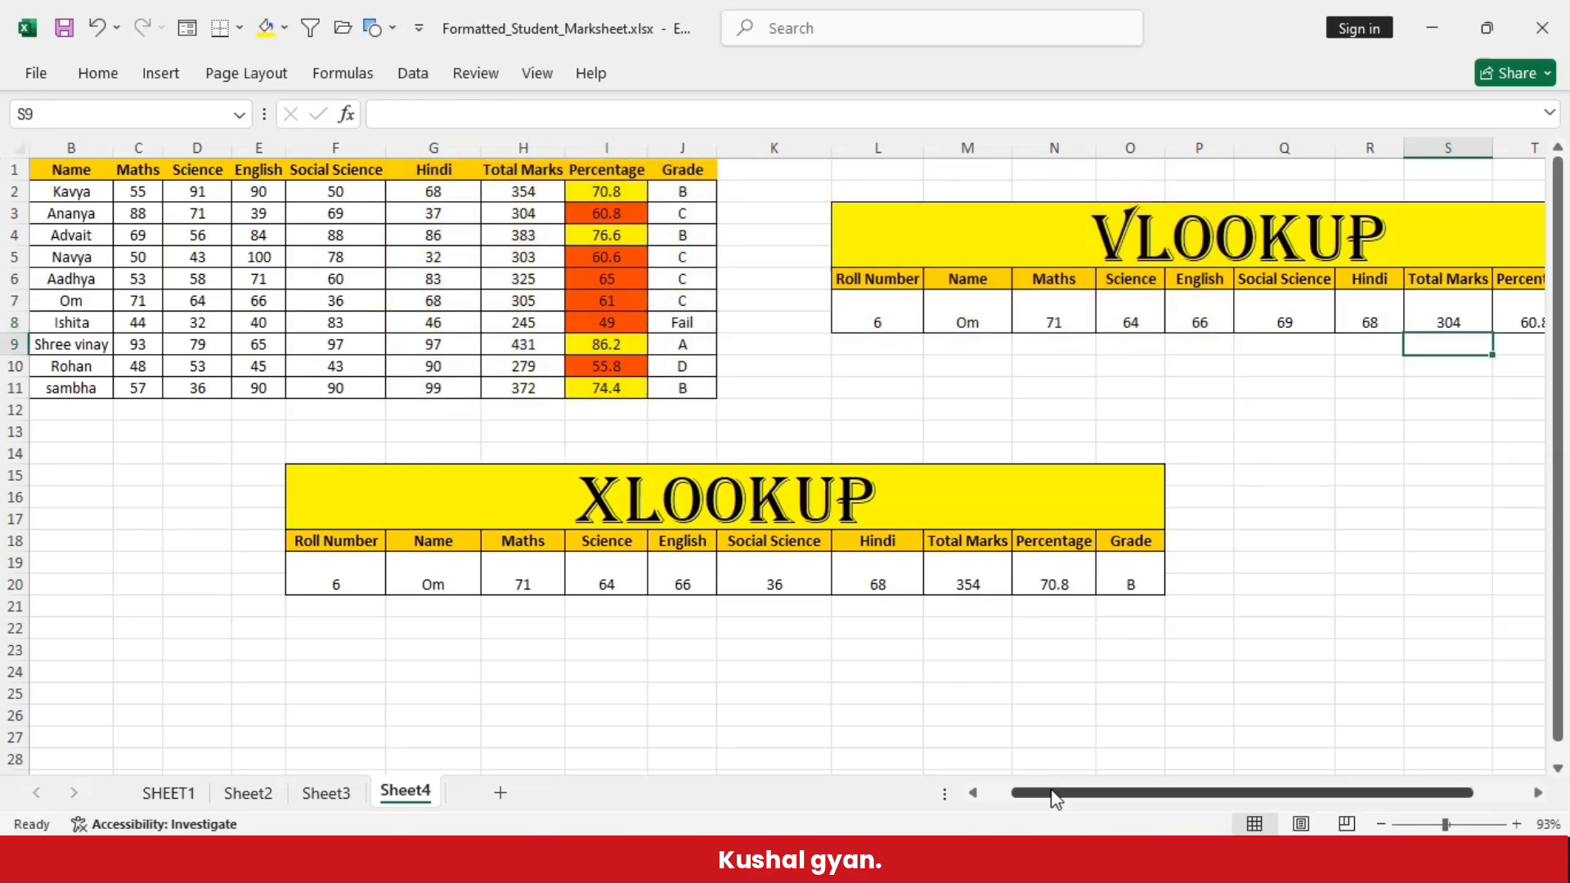
- Examine the lookup and return ranges of the filled XLOOKUP formula in the Maths cell H19
{"action": "left_click_drag", "start_coordinate": [1049, 792], "coordinate": [748, 801]}
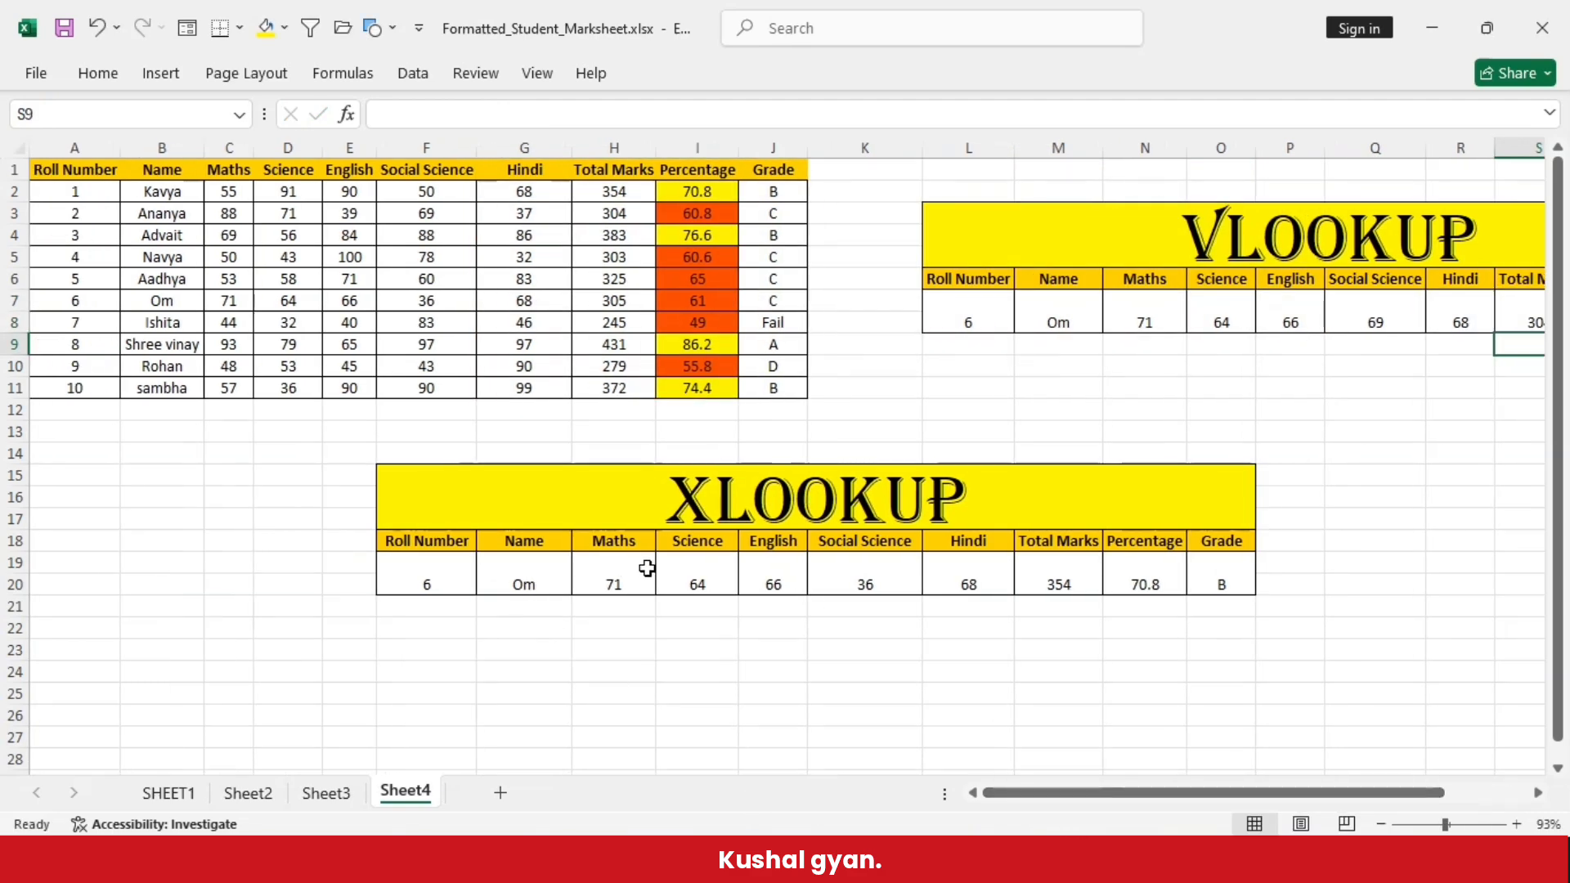
{"action": "double_click", "coordinate": [551, 572]}
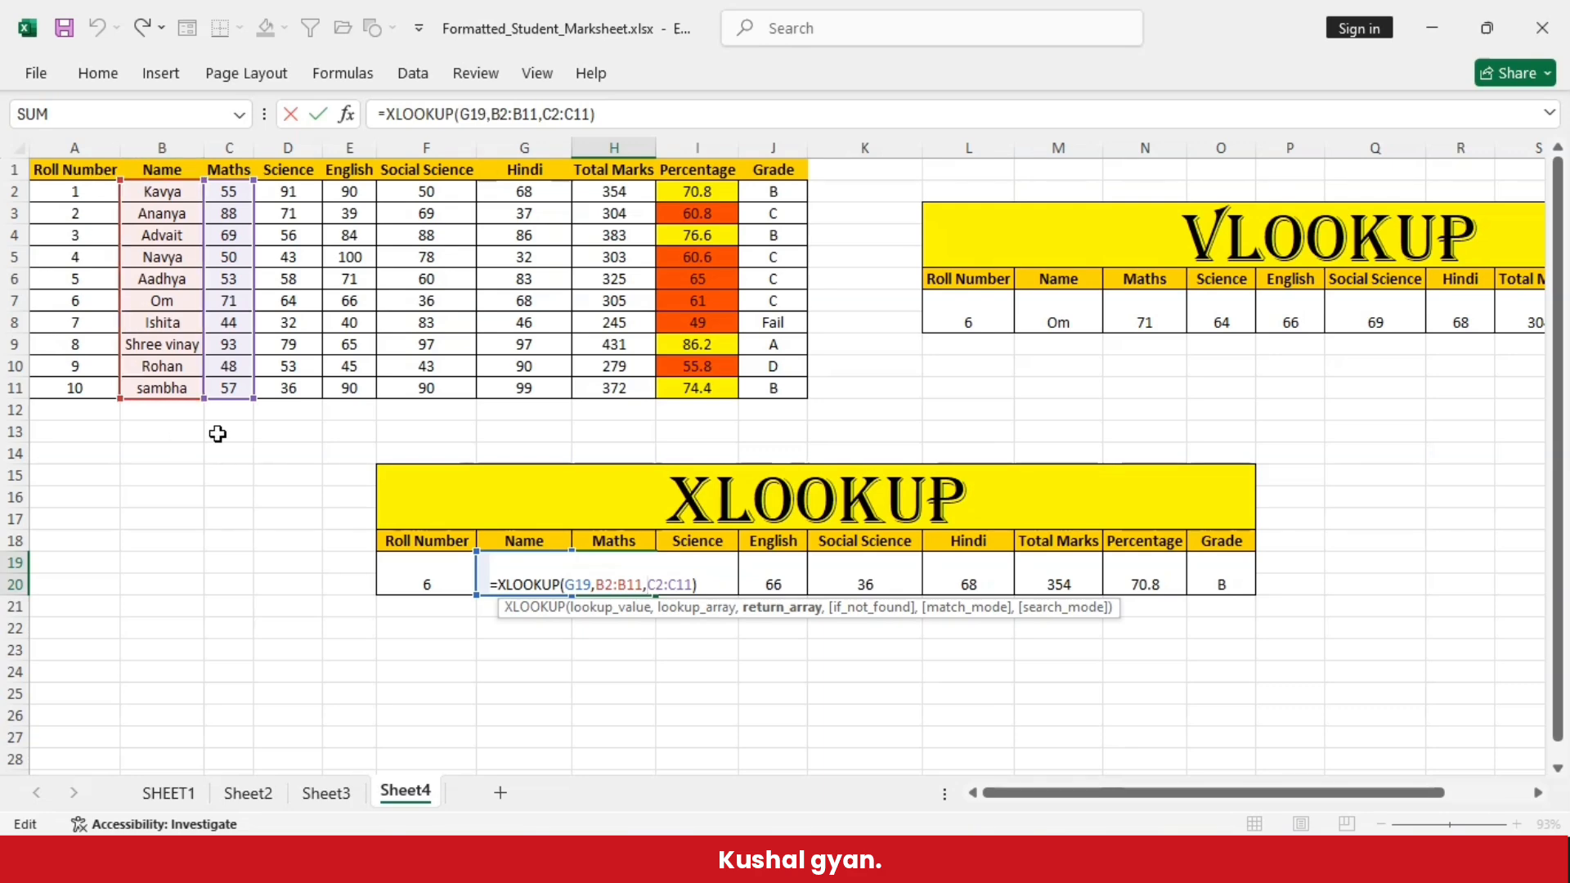
{"action": "key", "text": "Return"}
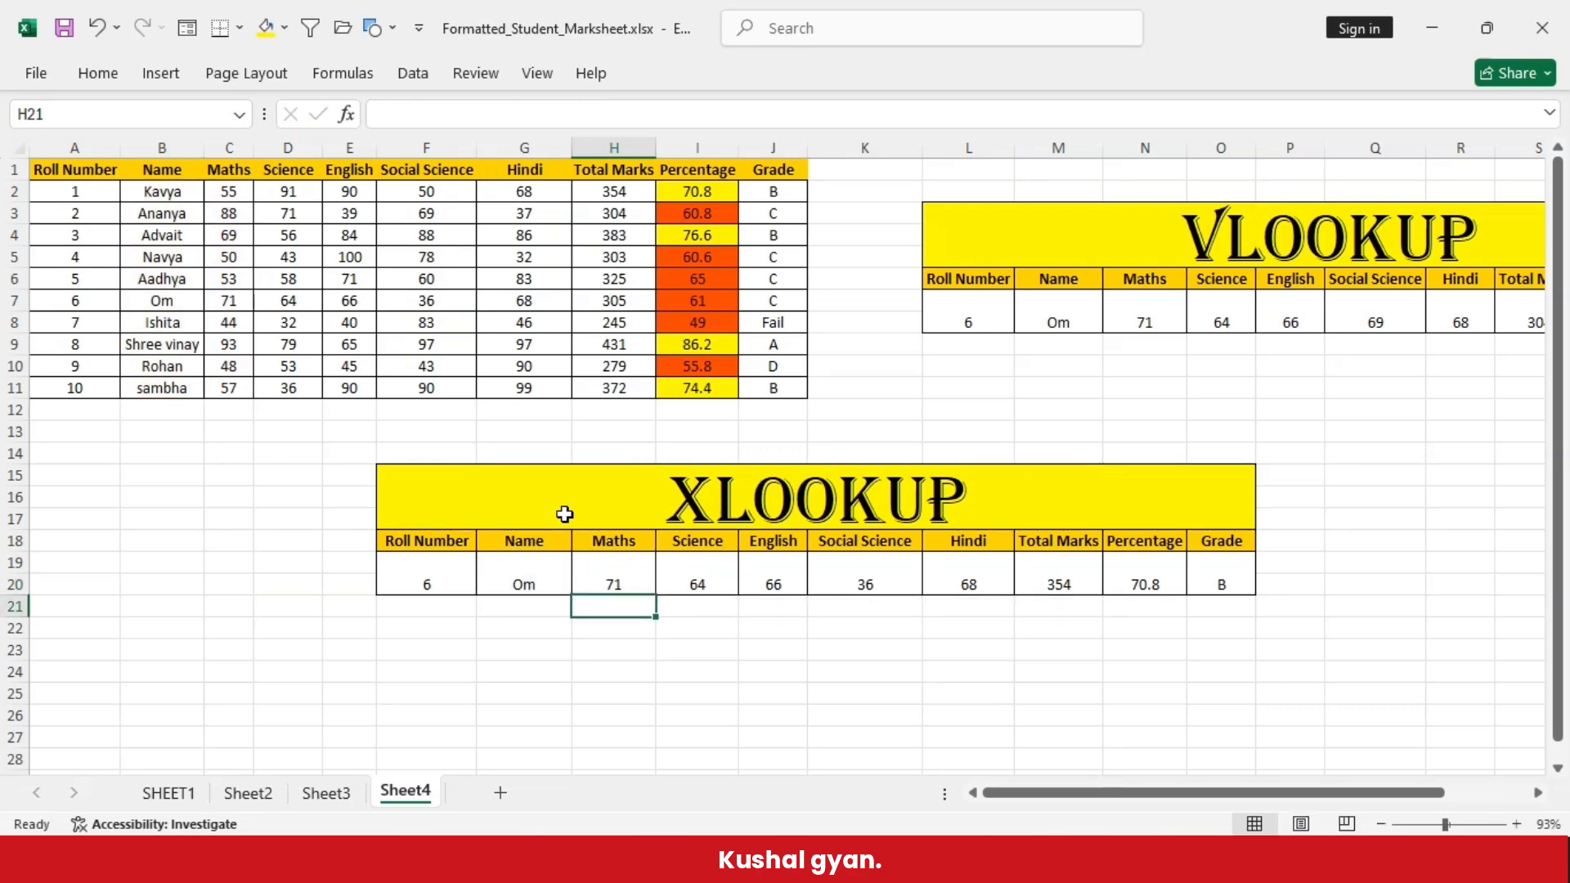
- Examine the lookup and return ranges of the filled XLOOKUP formulas in the Science, English and Social Science cells I19 to K19
{"action": "left_click", "coordinate": [730, 575]}
{"action": "double_click", "coordinate": [730, 575]}
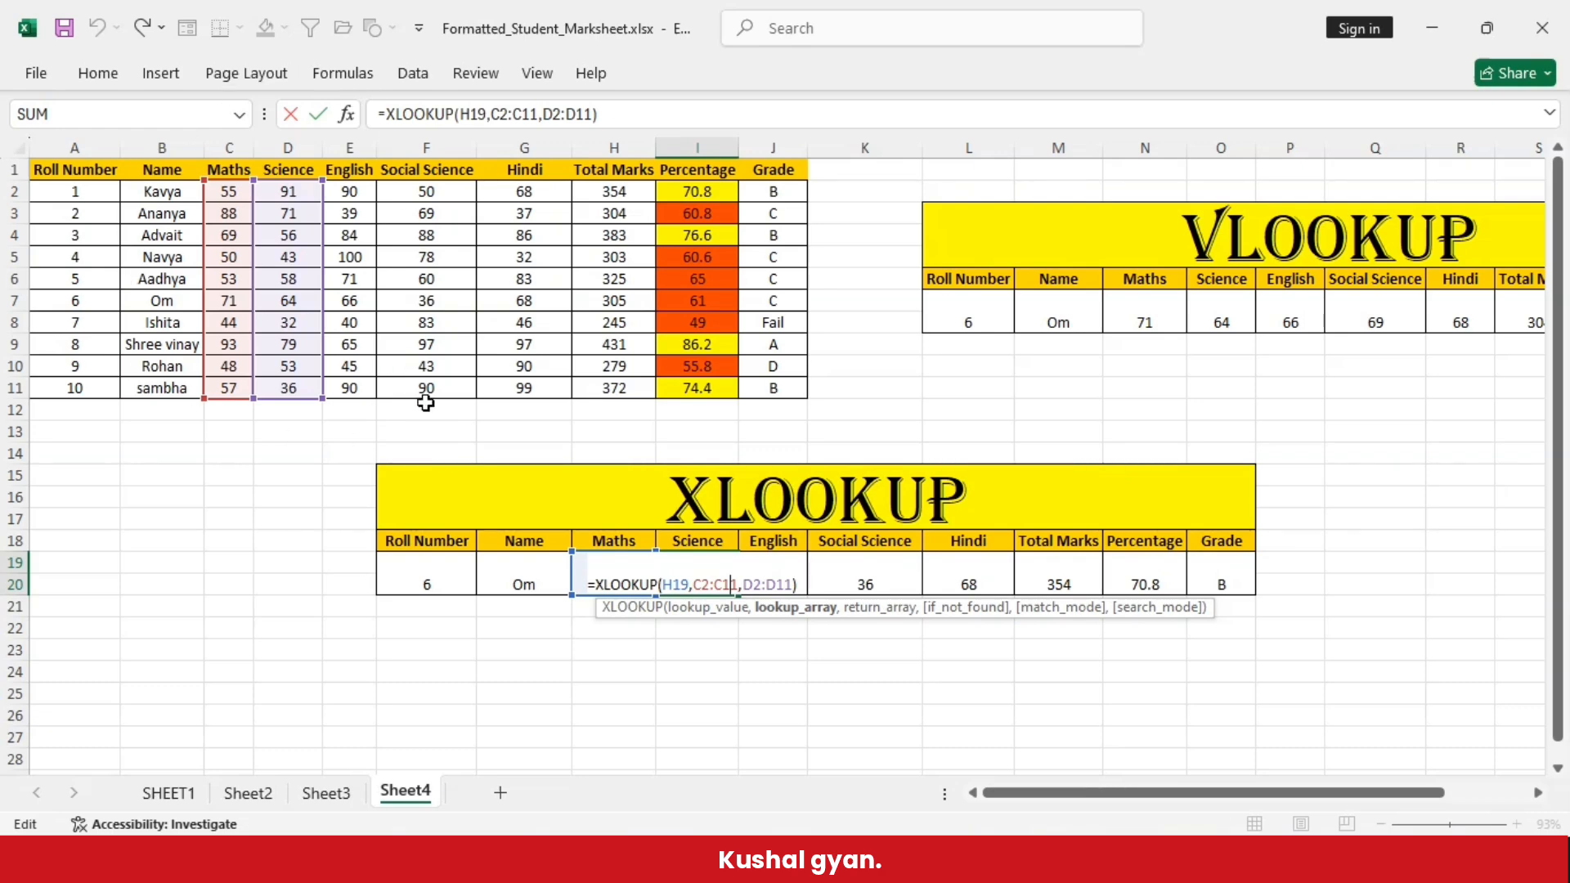
{"action": "key", "text": "Return"}
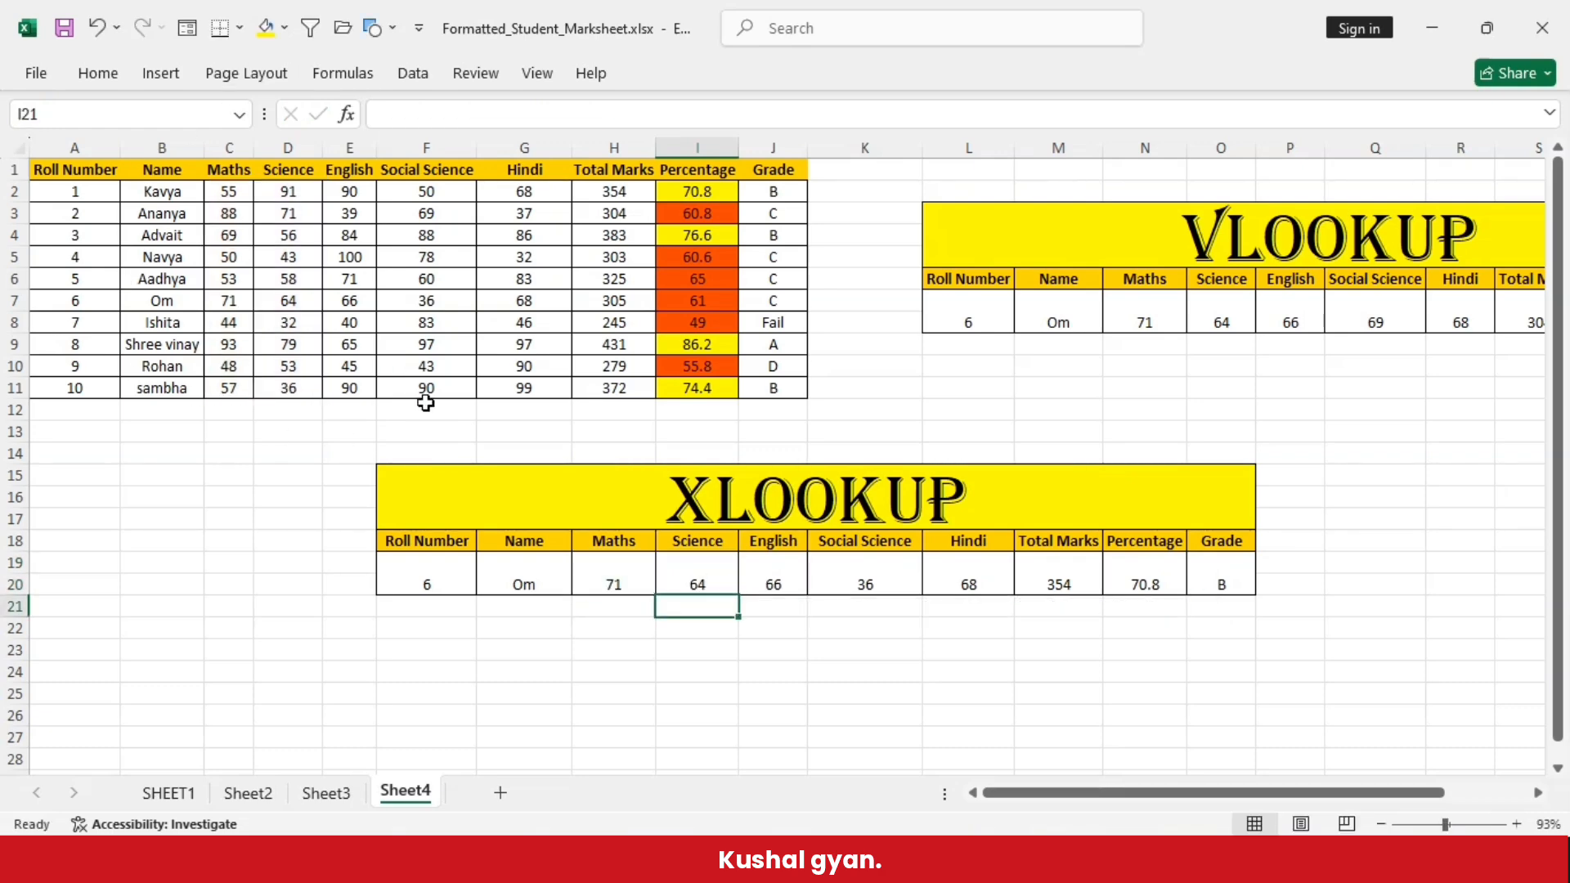
{"action": "left_click", "coordinate": [772, 588]}
{"action": "double_click", "coordinate": [772, 589]}
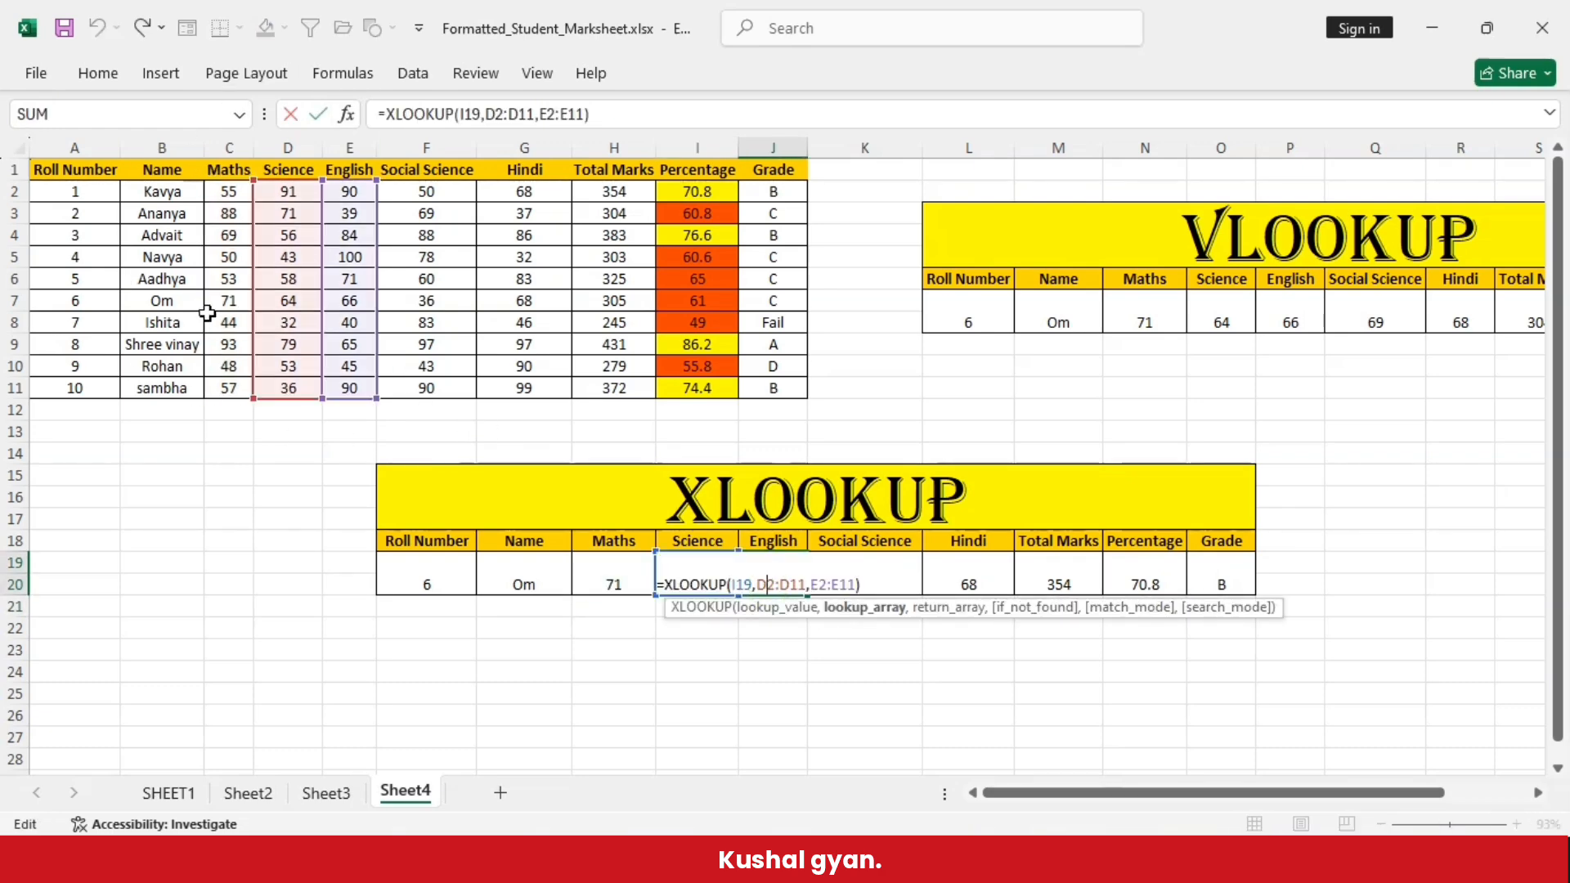
{"action": "key", "text": "Return"}
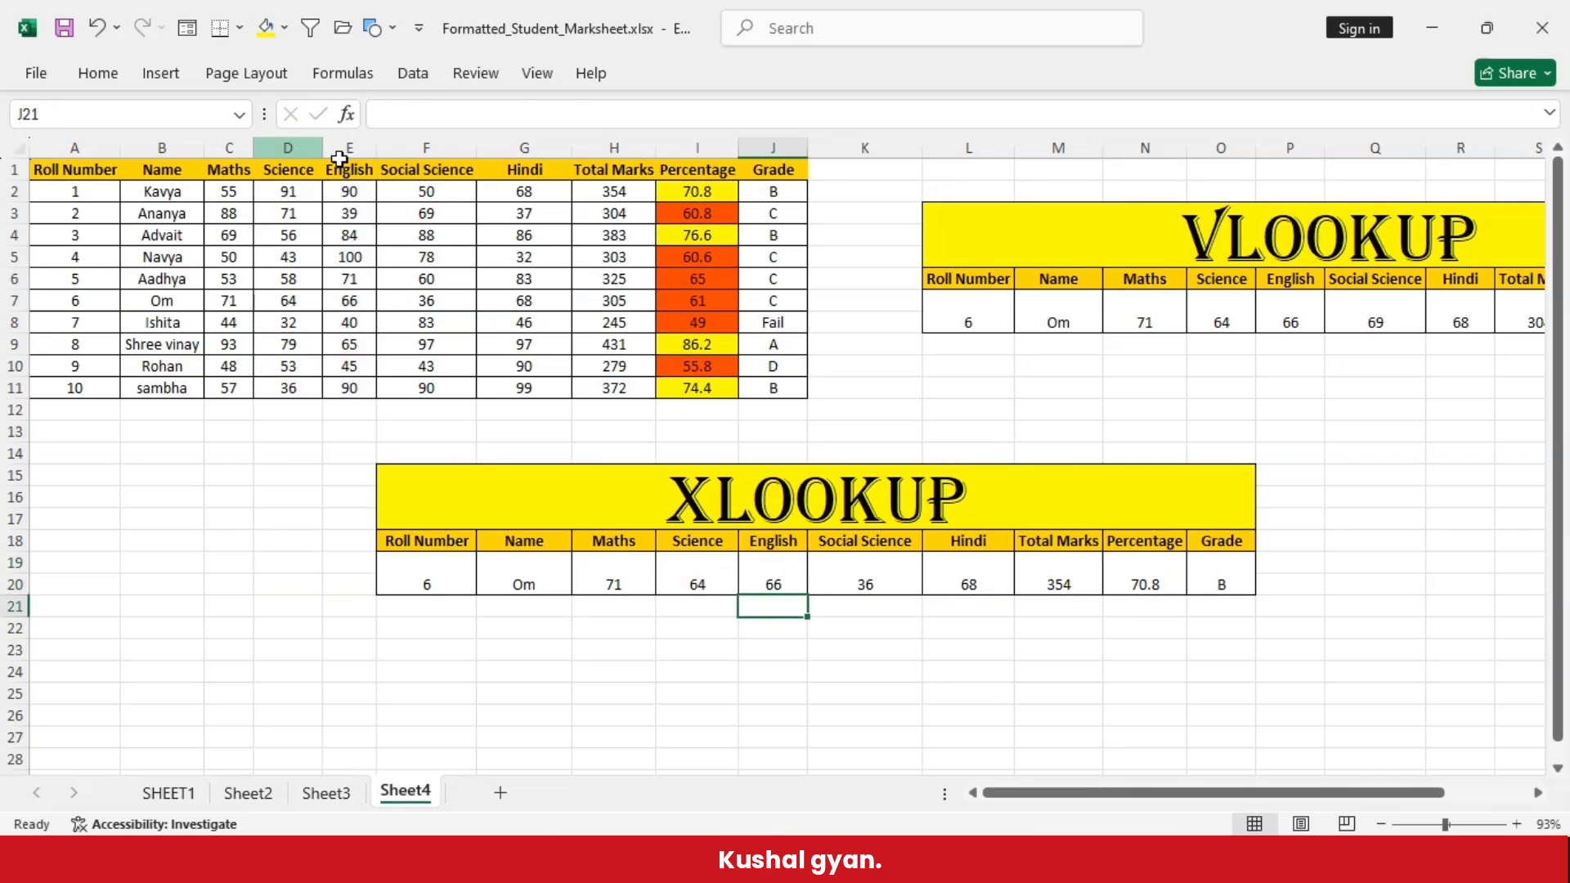
{"action": "left_click", "coordinate": [890, 586]}
{"action": "double_click", "coordinate": [890, 586]}
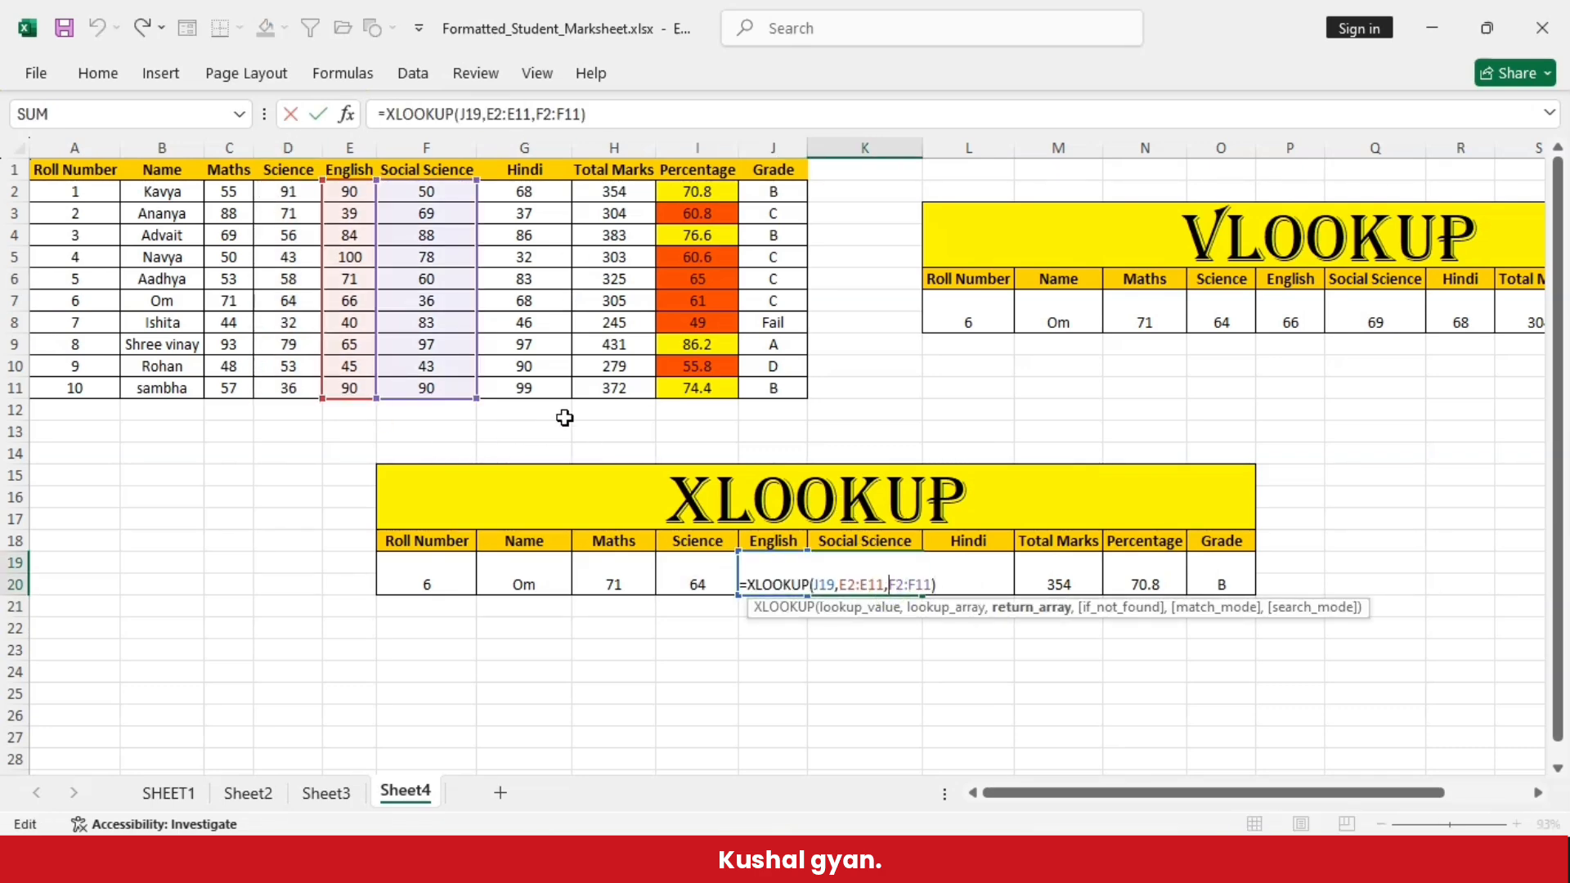
{"action": "key", "text": "Return"}
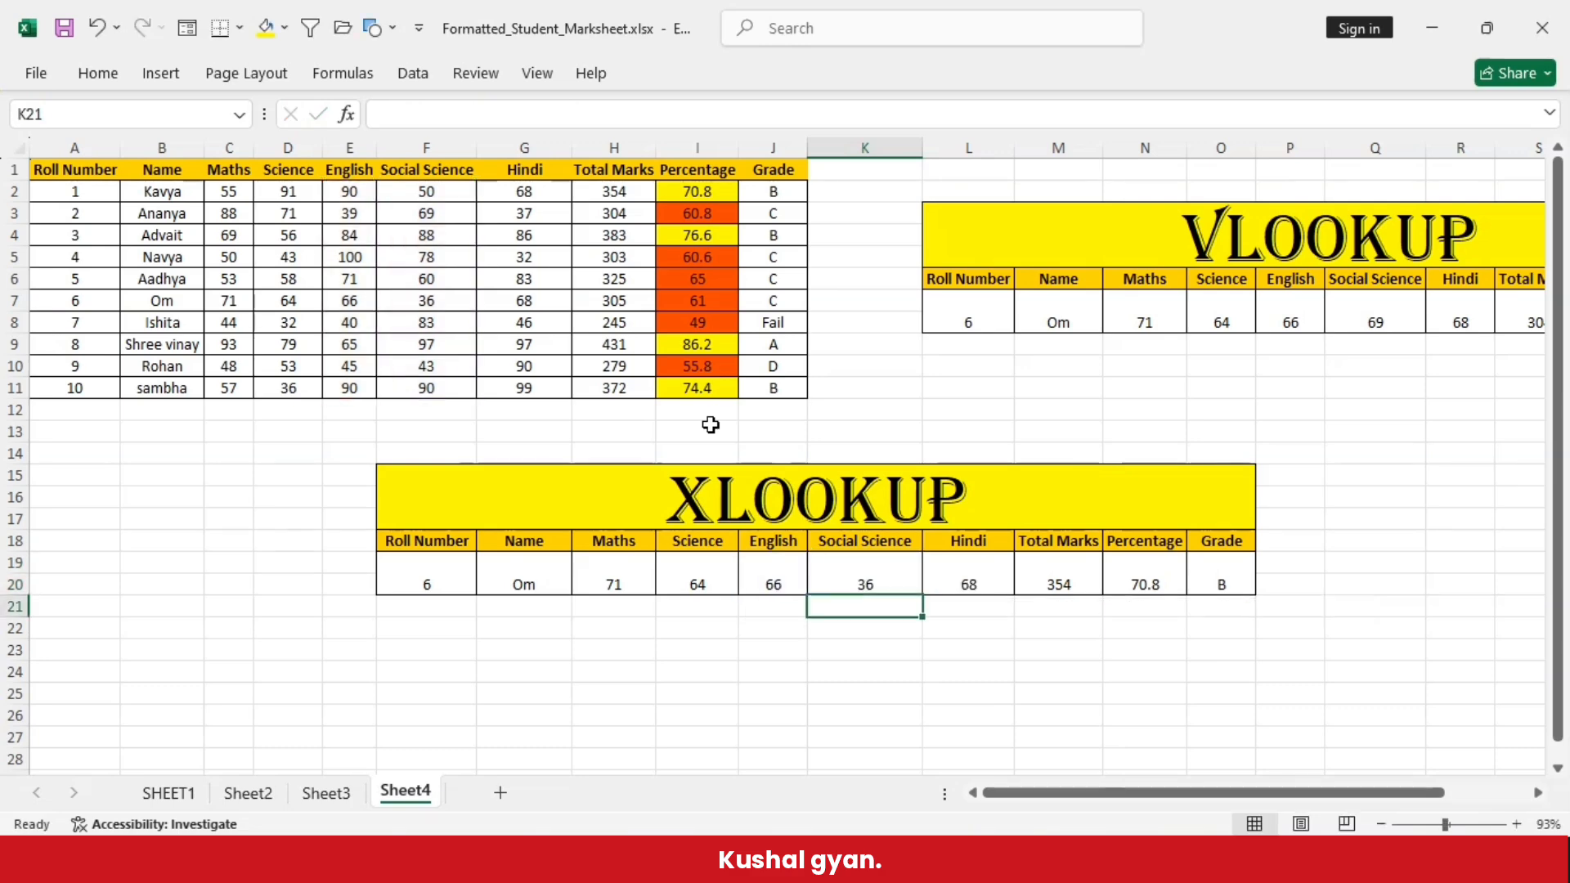
- Examine the lookup and return ranges of the filled XLOOKUP formulas from the Hindi cell L19 through the Grade cell O19
{"action": "double_click", "coordinate": [882, 574]}
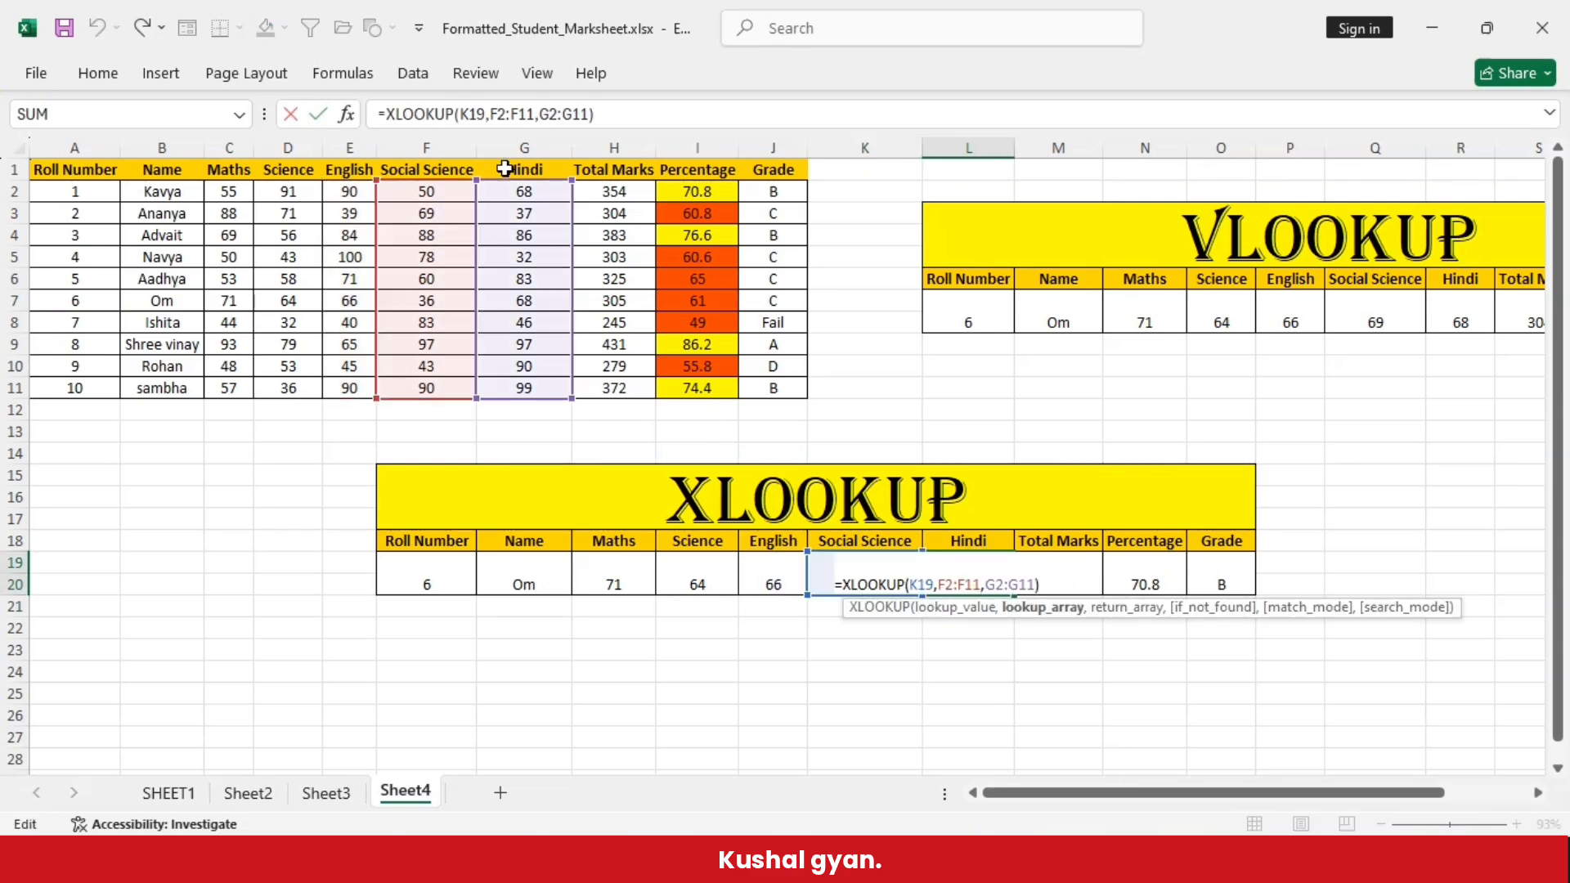
{"action": "key", "text": "Return"}
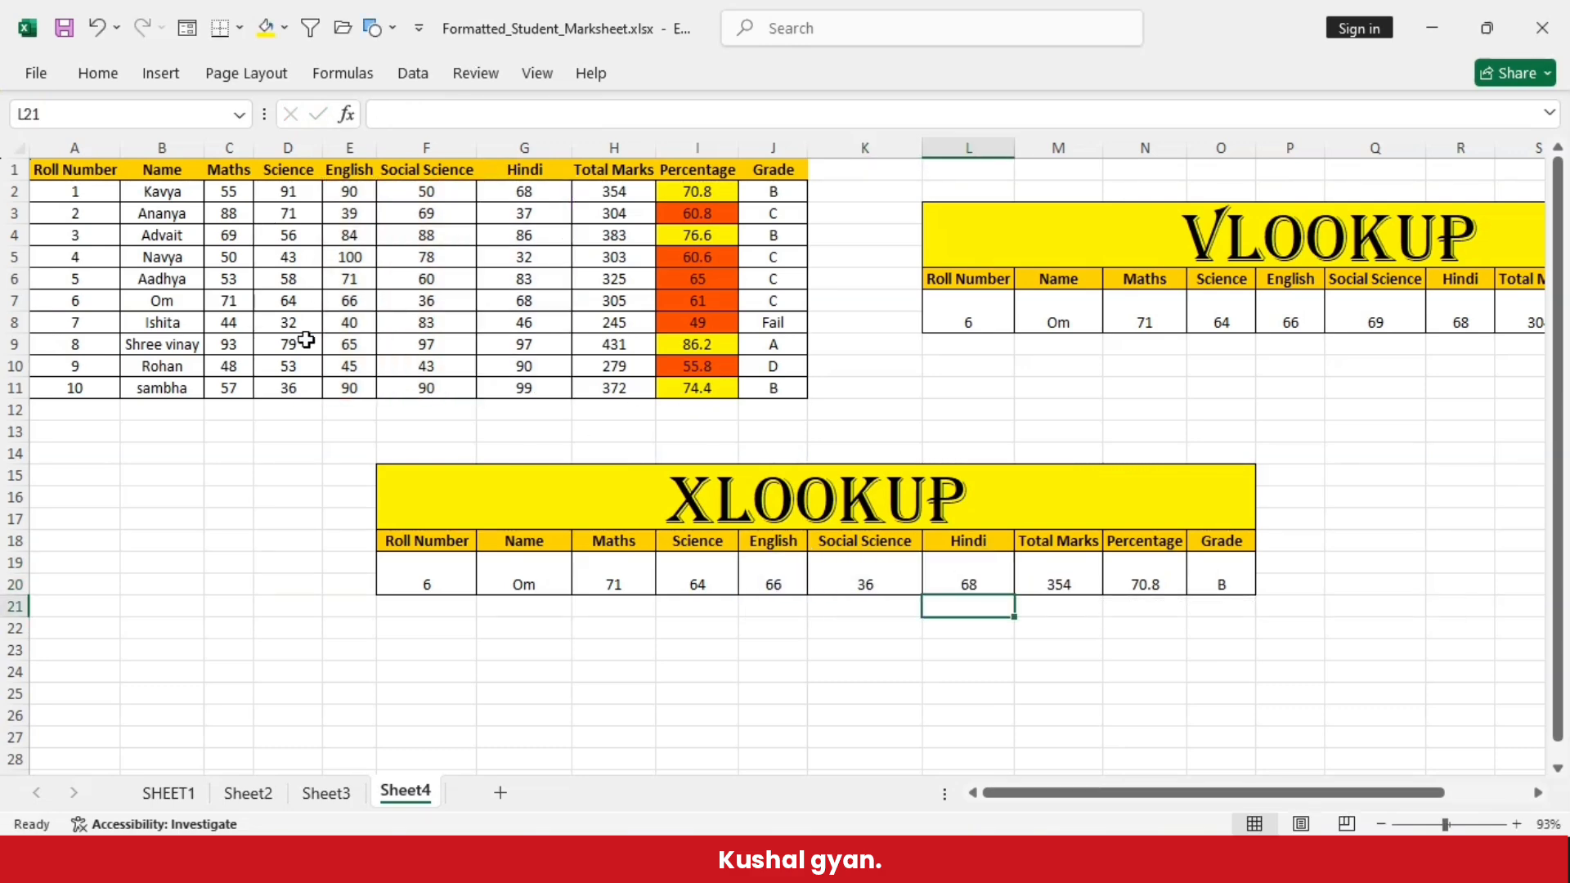
{"action": "double_click", "coordinate": [1076, 571]}
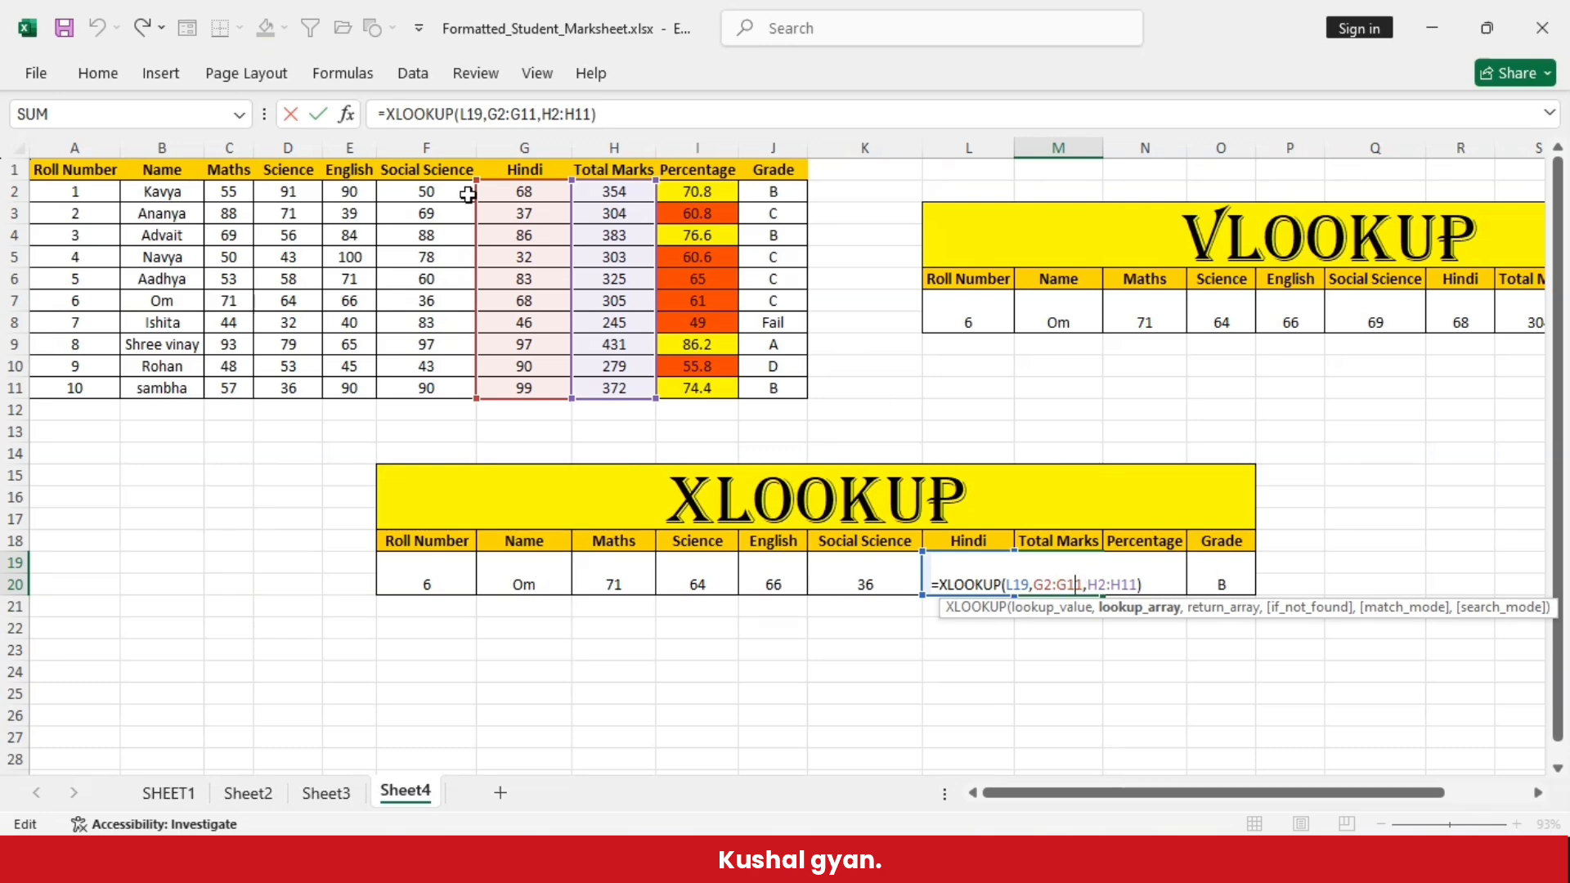
{"action": "key", "text": "Return"}
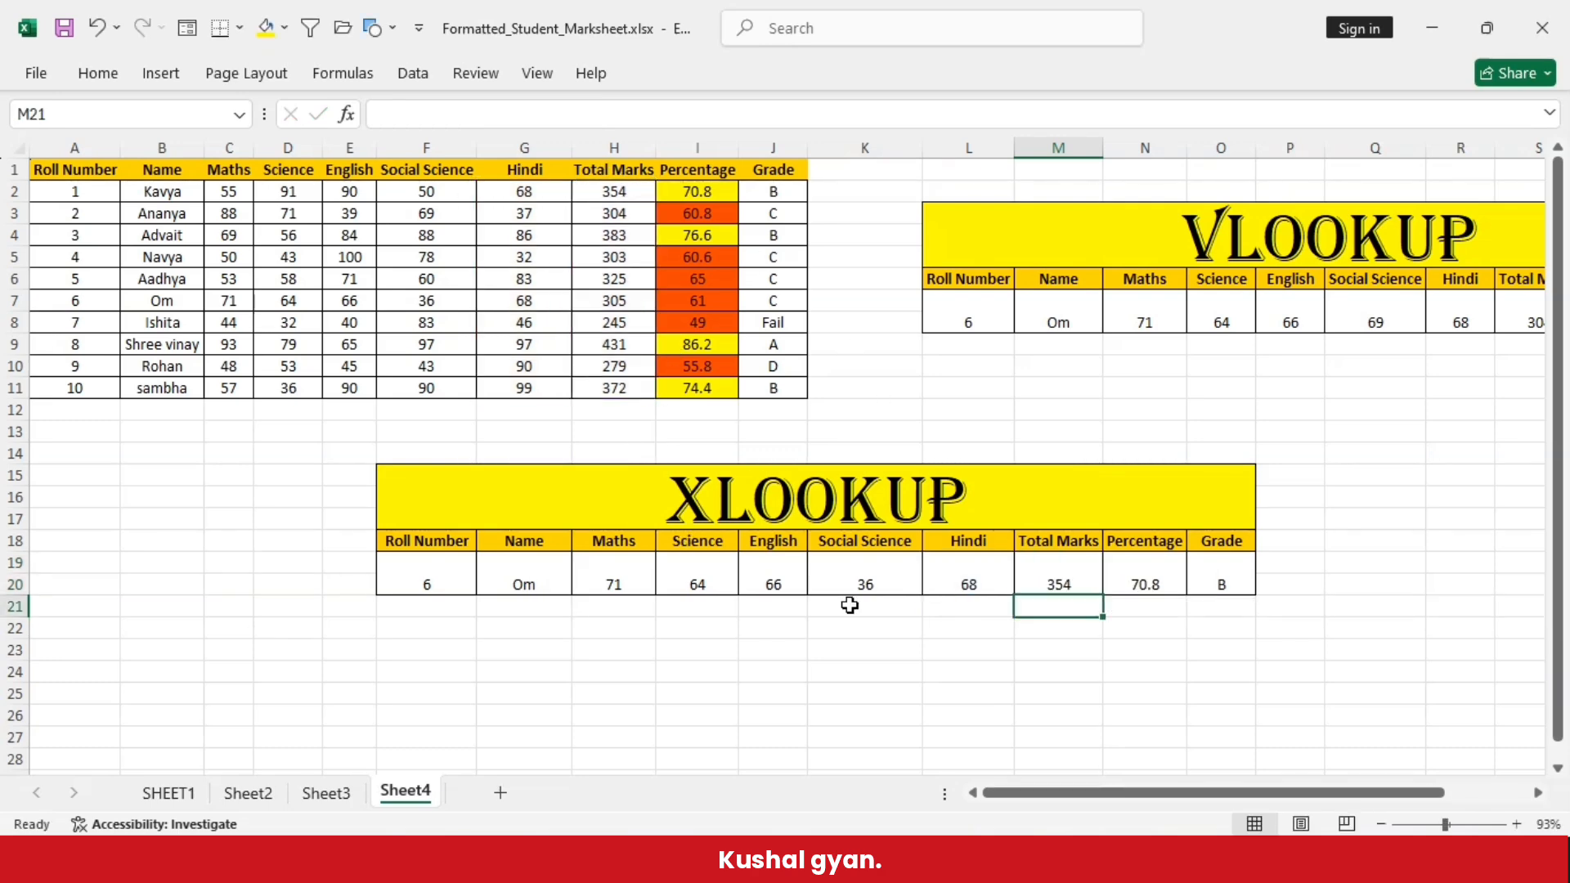
{"action": "double_click", "coordinate": [1139, 570]}
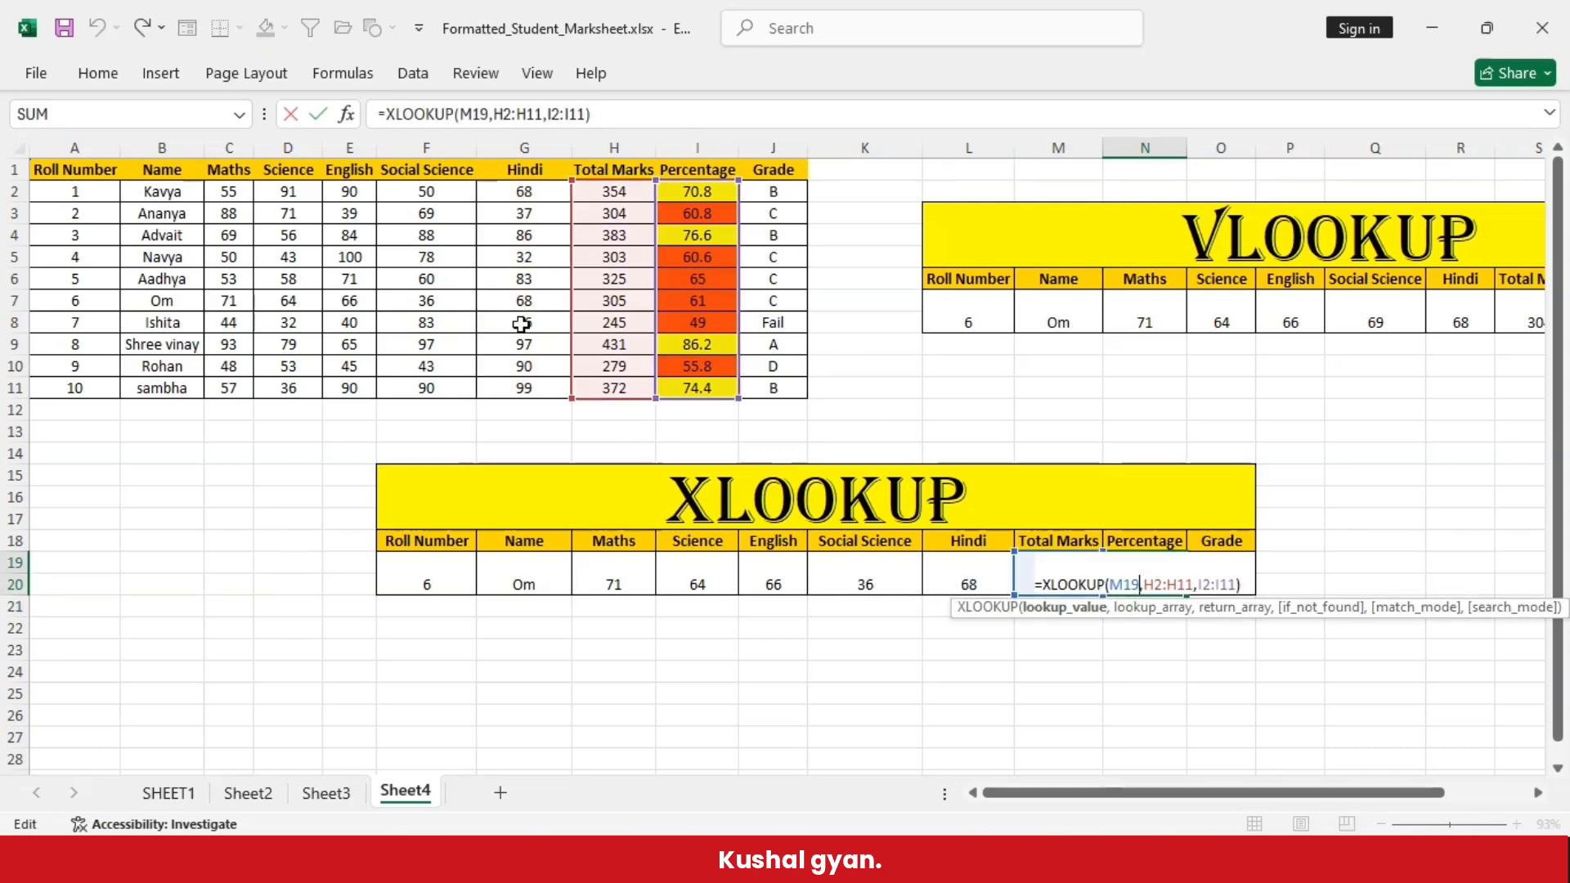
{"action": "key", "text": "Return"}
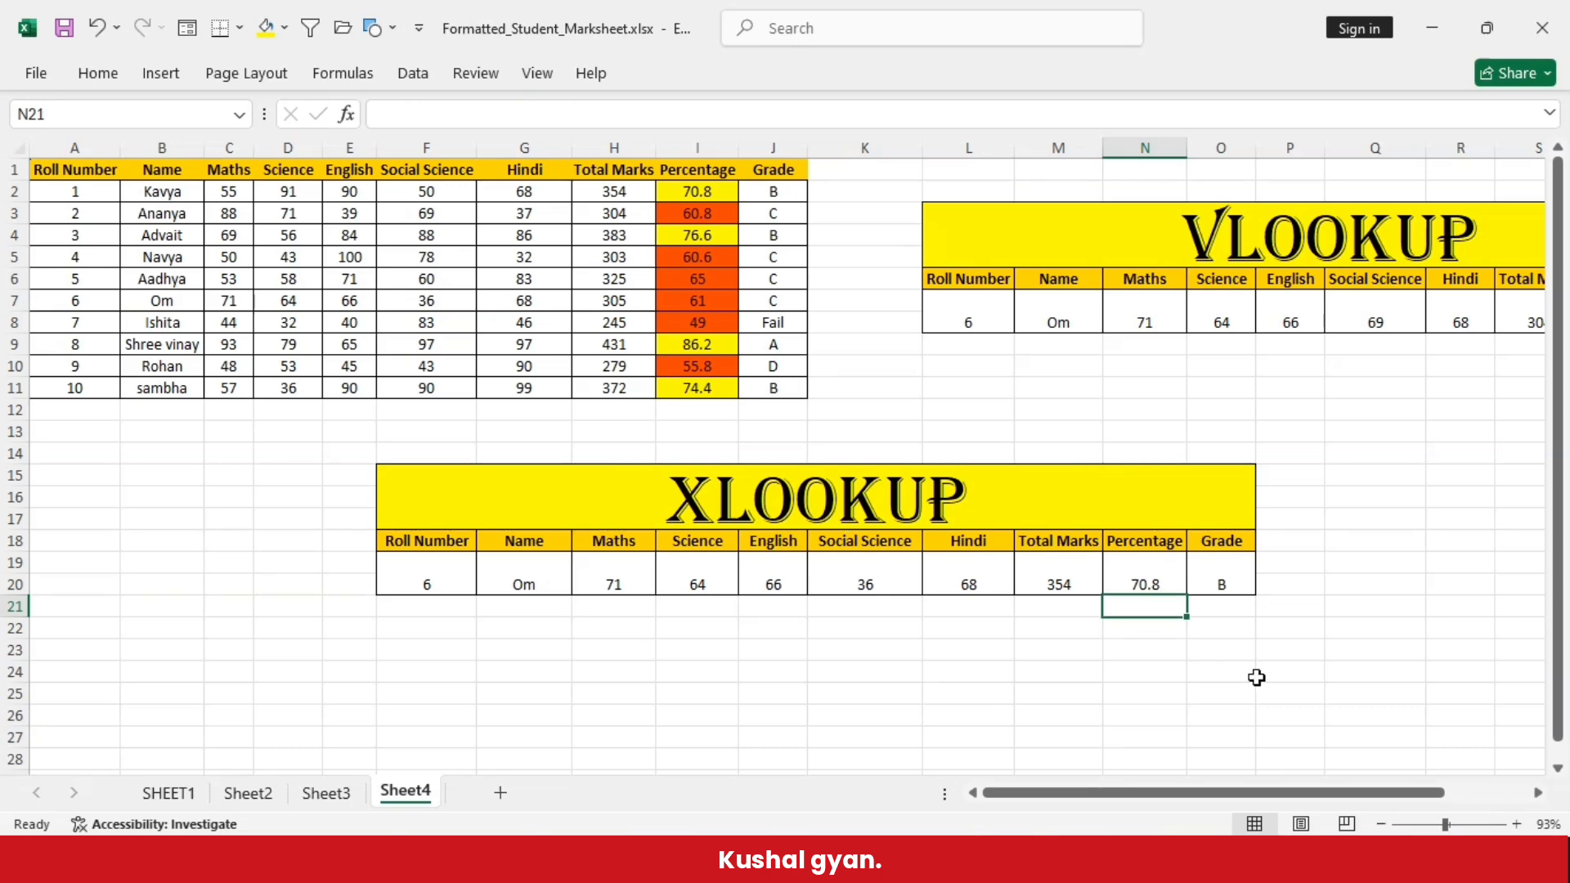
{"action": "double_click", "coordinate": [1216, 578]}
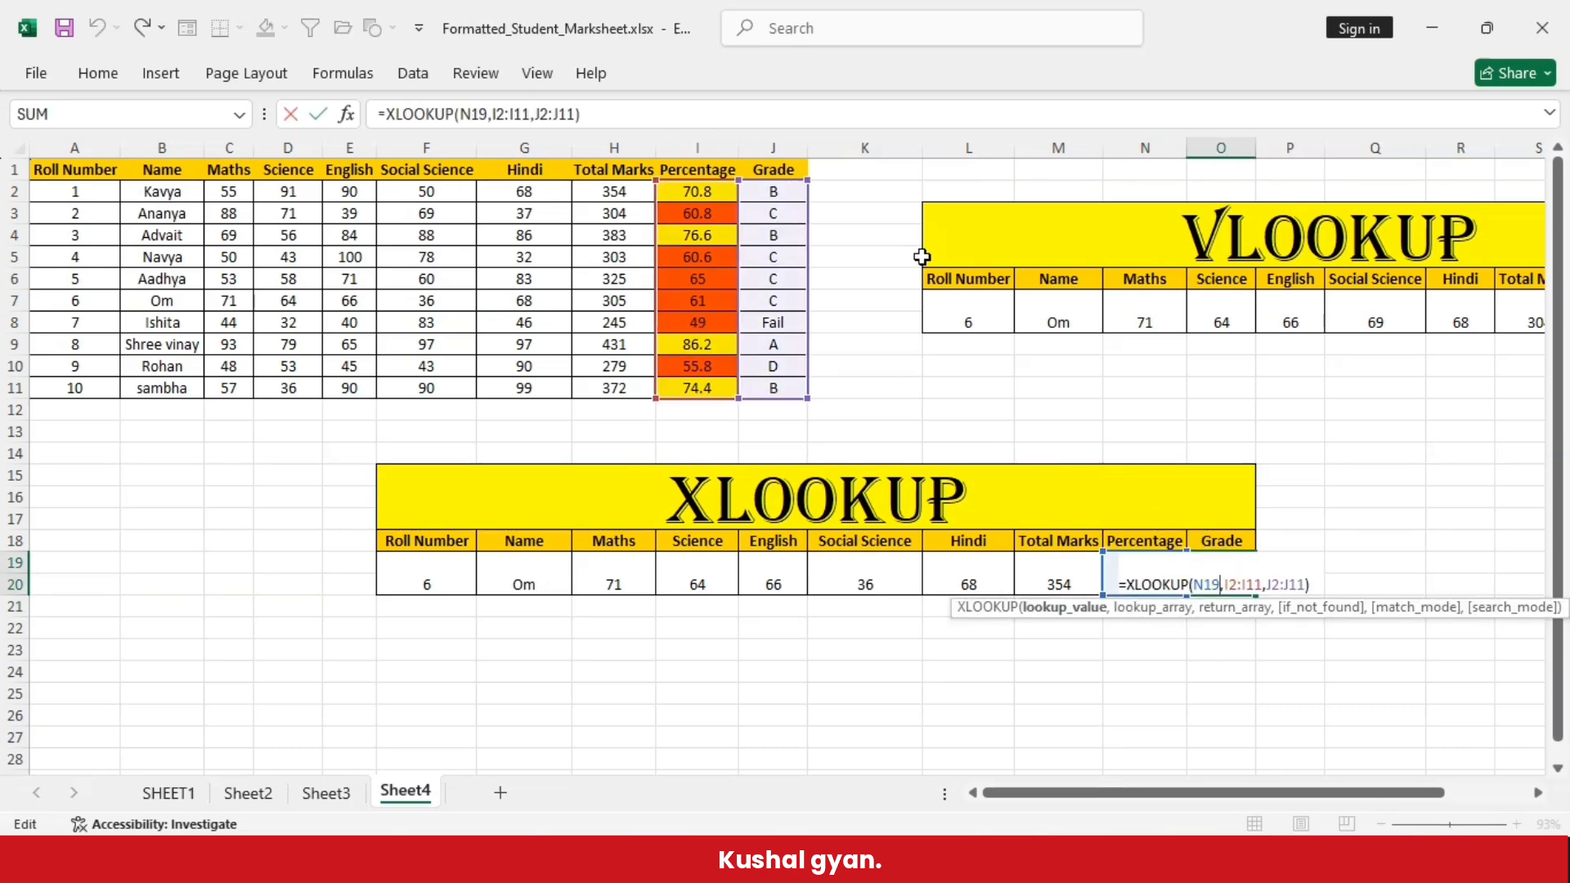
- Set the roll number to 5 in both the VLOOKUP table's cell L7 and the XLOOKUP table's cell F19
{"action": "left_click", "coordinate": [968, 315]}
{"action": "type", "text": "5"}
{"action": "left_click", "coordinate": [1021, 405]}
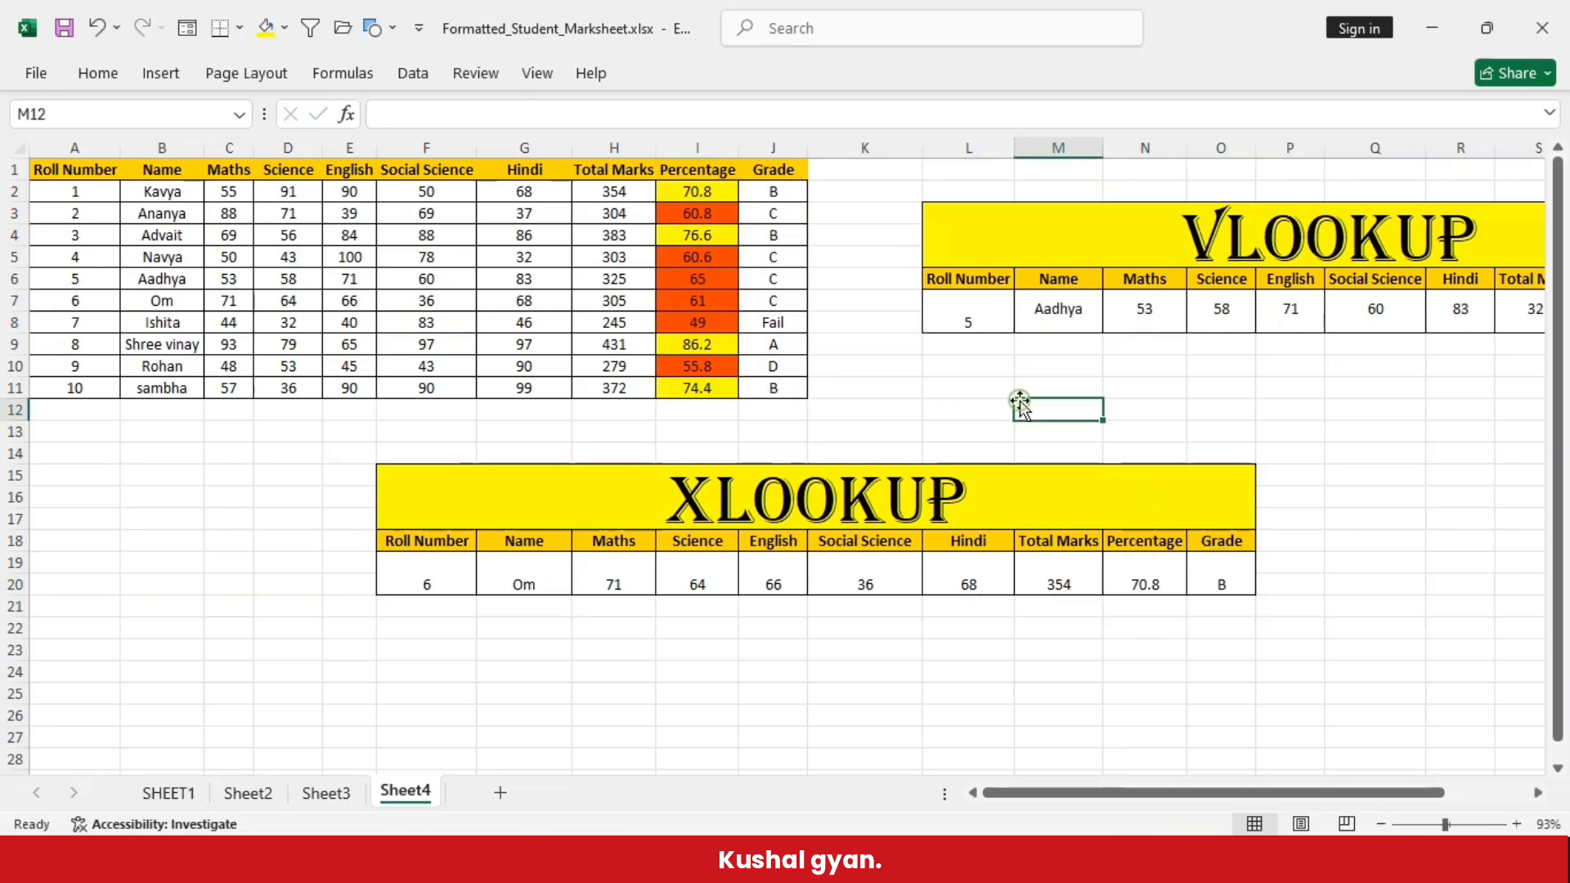
{"action": "double_click", "coordinate": [451, 568]}
{"action": "key", "text": "BackSpace"}
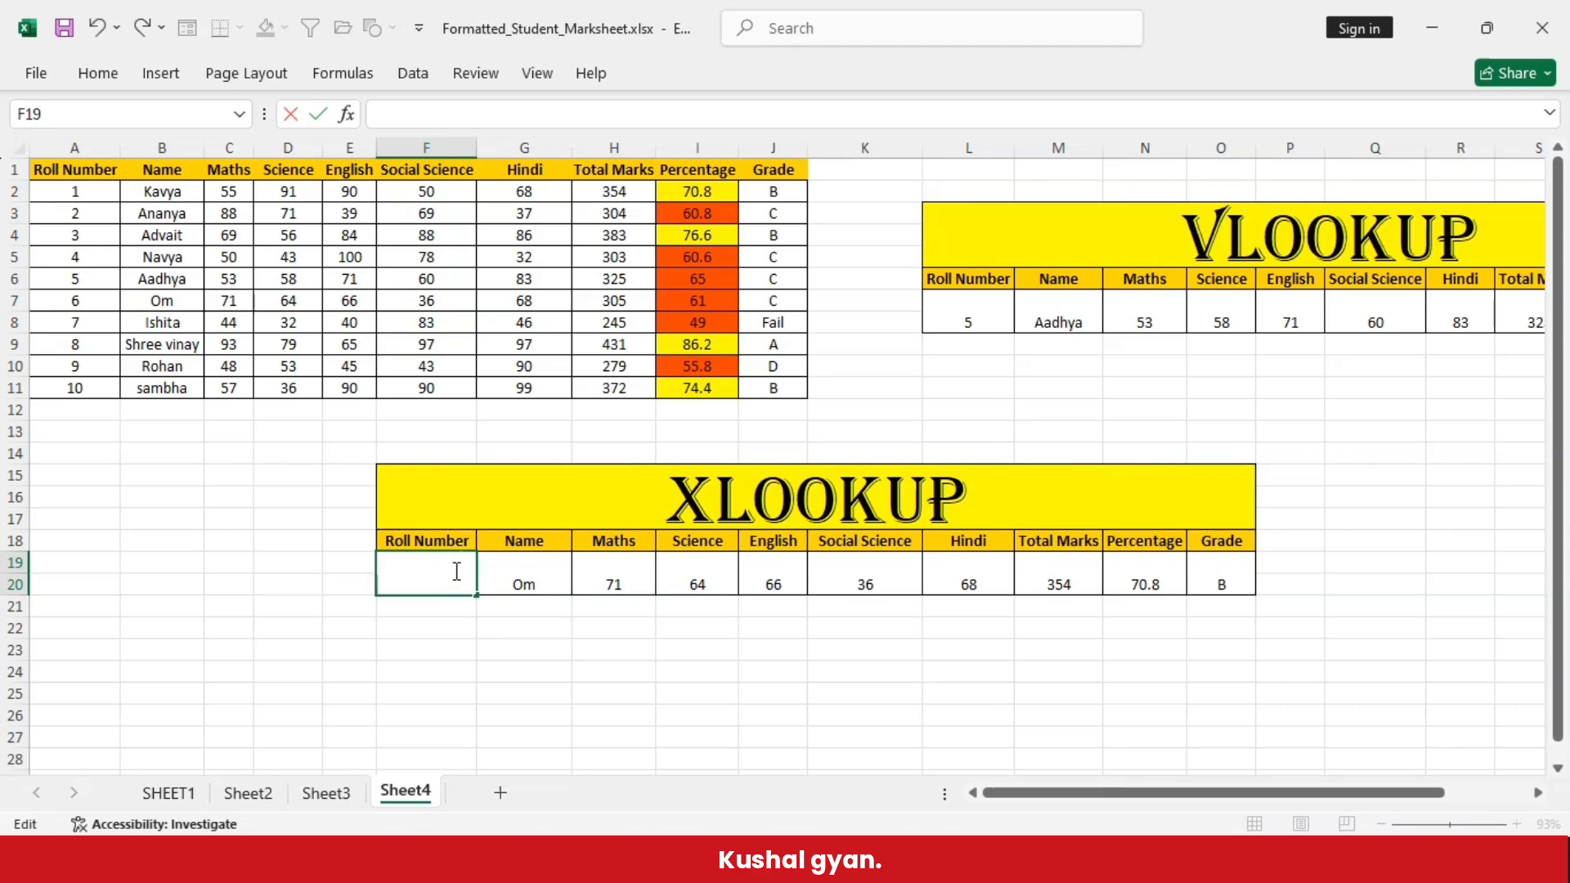
{"action": "left_click", "coordinate": [613, 670]}
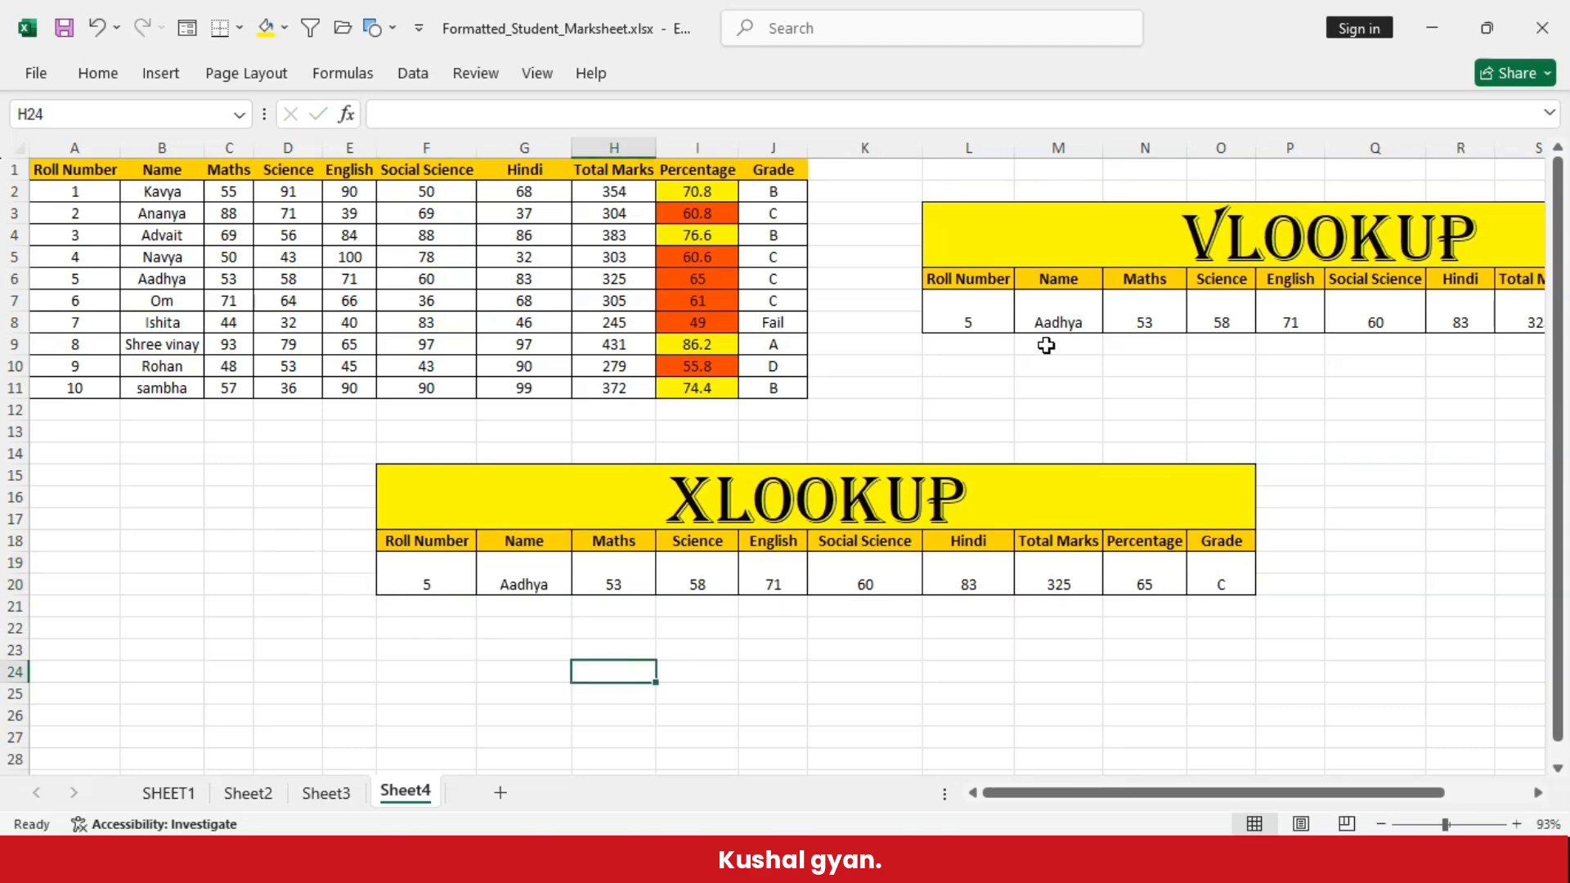
- Change the roll number to 3 in both the VLOOKUP and XLOOKUP tables
{"action": "left_click_drag", "start_coordinate": [1063, 792], "coordinate": [1148, 793]}
{"action": "double_click", "coordinate": [745, 310]}
{"action": "key", "text": "BackSpace"}
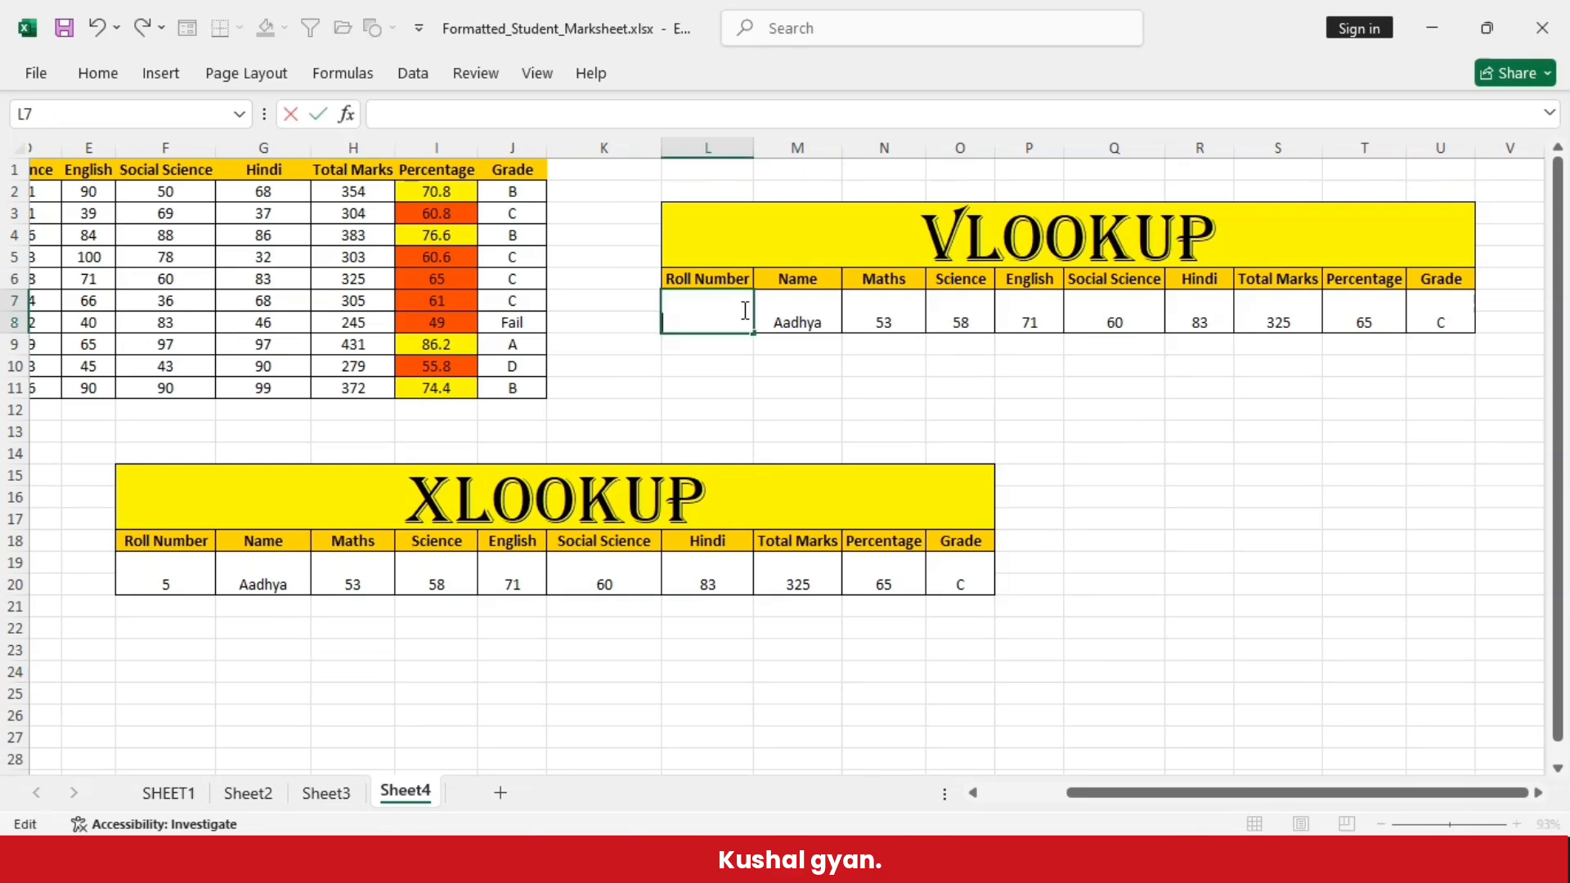
{"action": "type", "text": "3"}
{"action": "key", "text": "Return"}
{"action": "double_click", "coordinate": [200, 582]}
{"action": "key", "text": "BackSpace"}
{"action": "type", "text": "3"}
{"action": "left_click", "coordinate": [354, 671]}
- Check the VLOOKUP Percentage formula in T7 and compare both tables' results with row 4 of the marks table
{"action": "mouse_move", "coordinate": [1124, 794]}
{"action": "left_mouse_down"}
{"action": "mouse_move", "coordinate": [1077, 795]}
{"action": "mouse_move", "coordinate": [1124, 796]}
{"action": "left_mouse_up"}
{"action": "left_click", "coordinate": [1368, 320]}
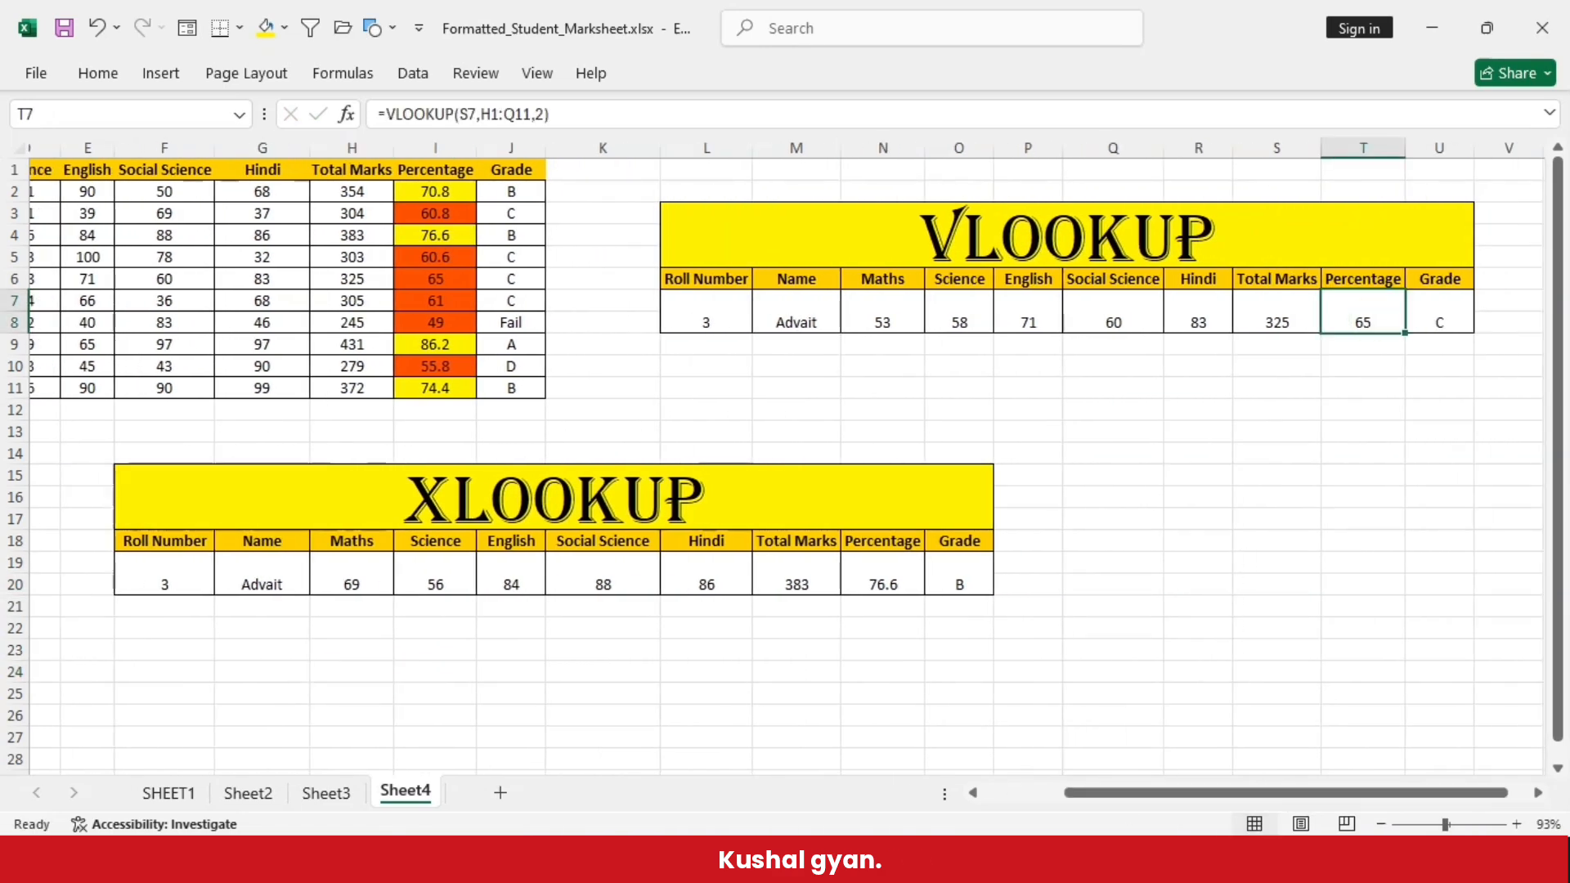
{"action": "left_click_drag", "start_coordinate": [1238, 796], "coordinate": [1137, 792]}
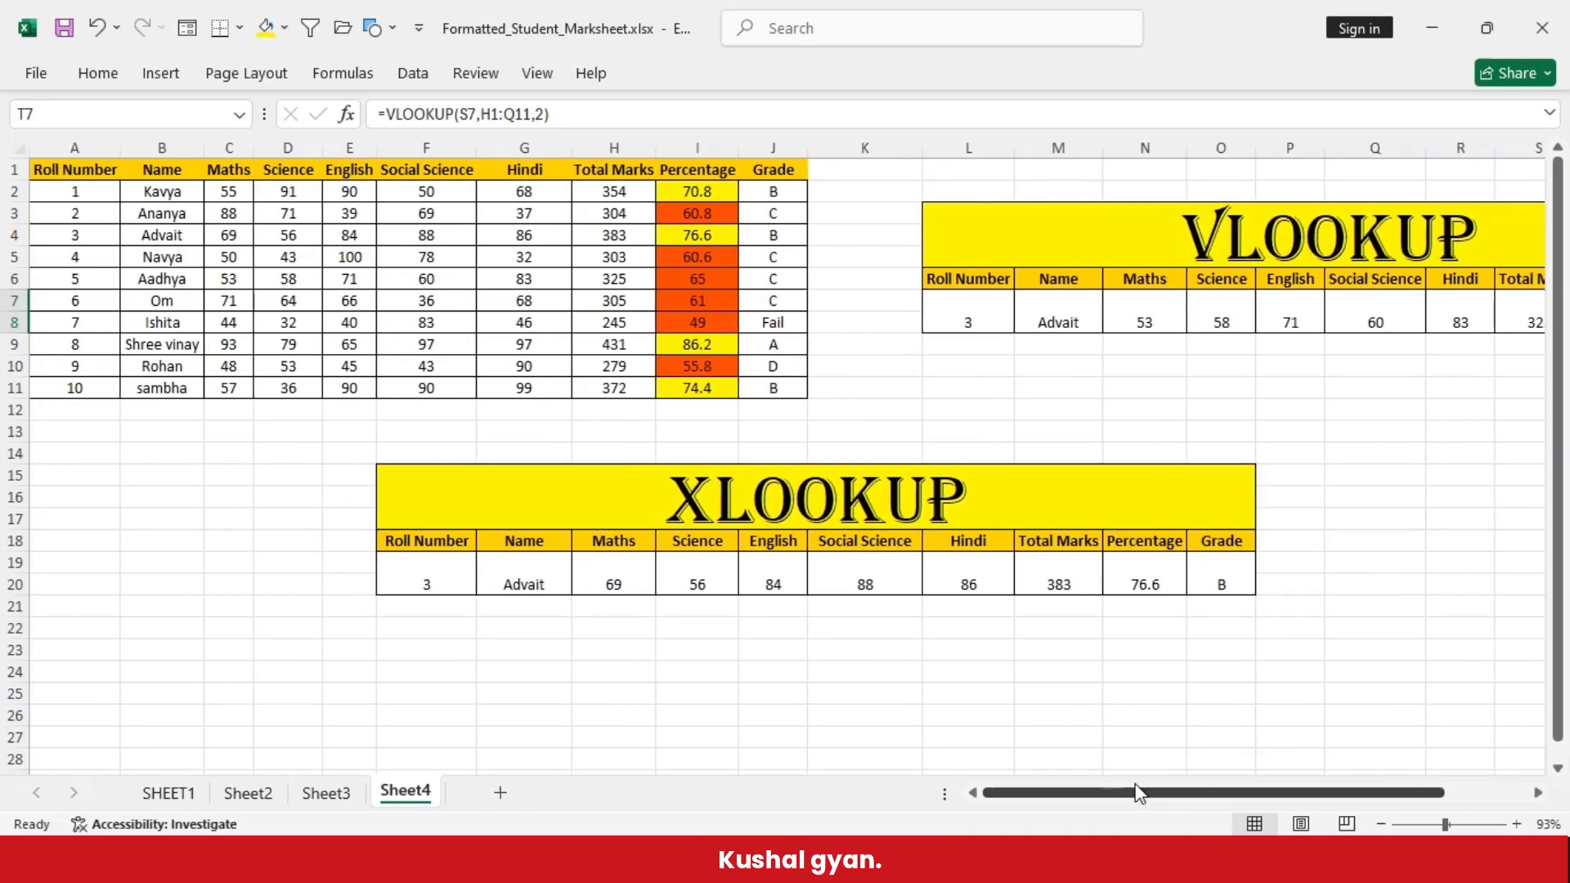
{"action": "left_click", "coordinate": [11, 235]}
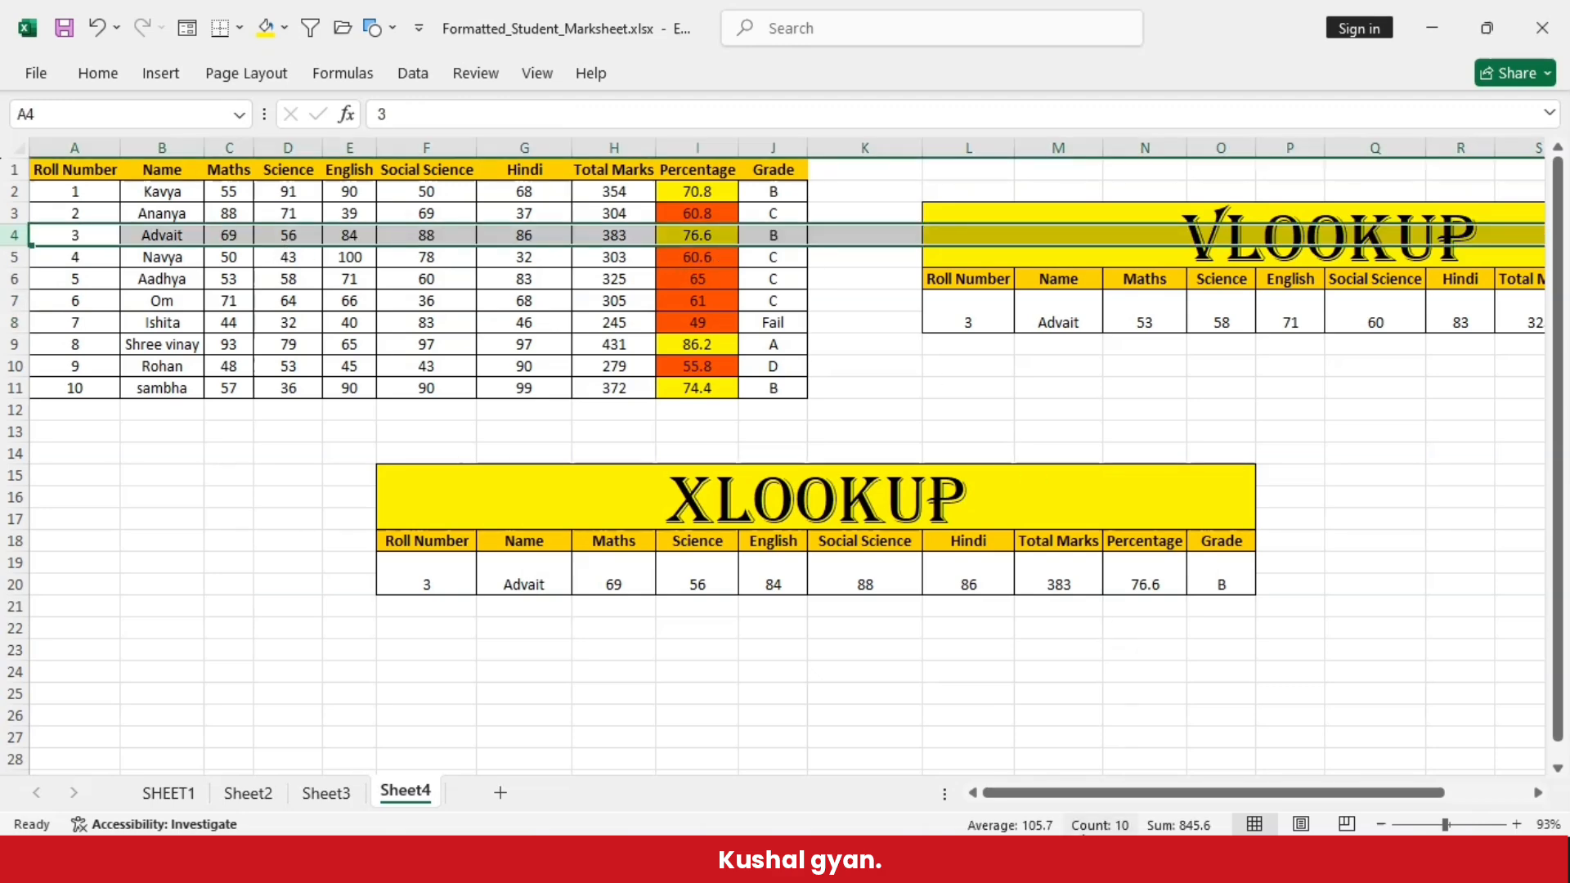
{"action": "left_click_drag", "start_coordinate": [1096, 793], "coordinate": [1180, 793]}
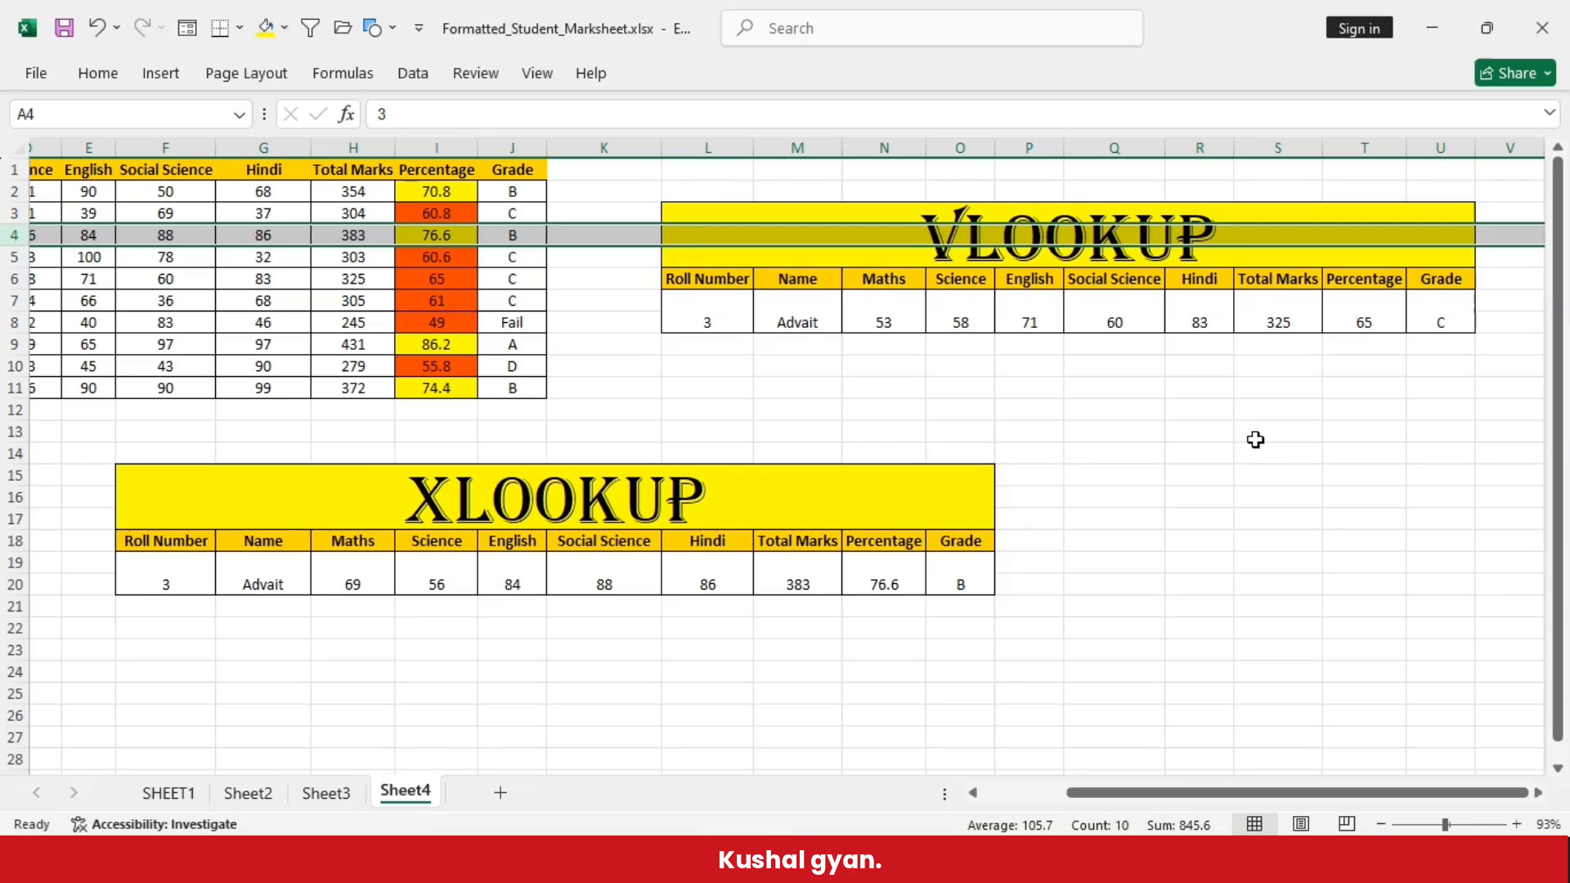
- Set the XLOOKUP table's roll number to 5 and compare its results with row 6 of the marks table
{"action": "left_click_drag", "start_coordinate": [1080, 792], "coordinate": [774, 799]}
{"action": "left_click", "coordinate": [447, 584]}
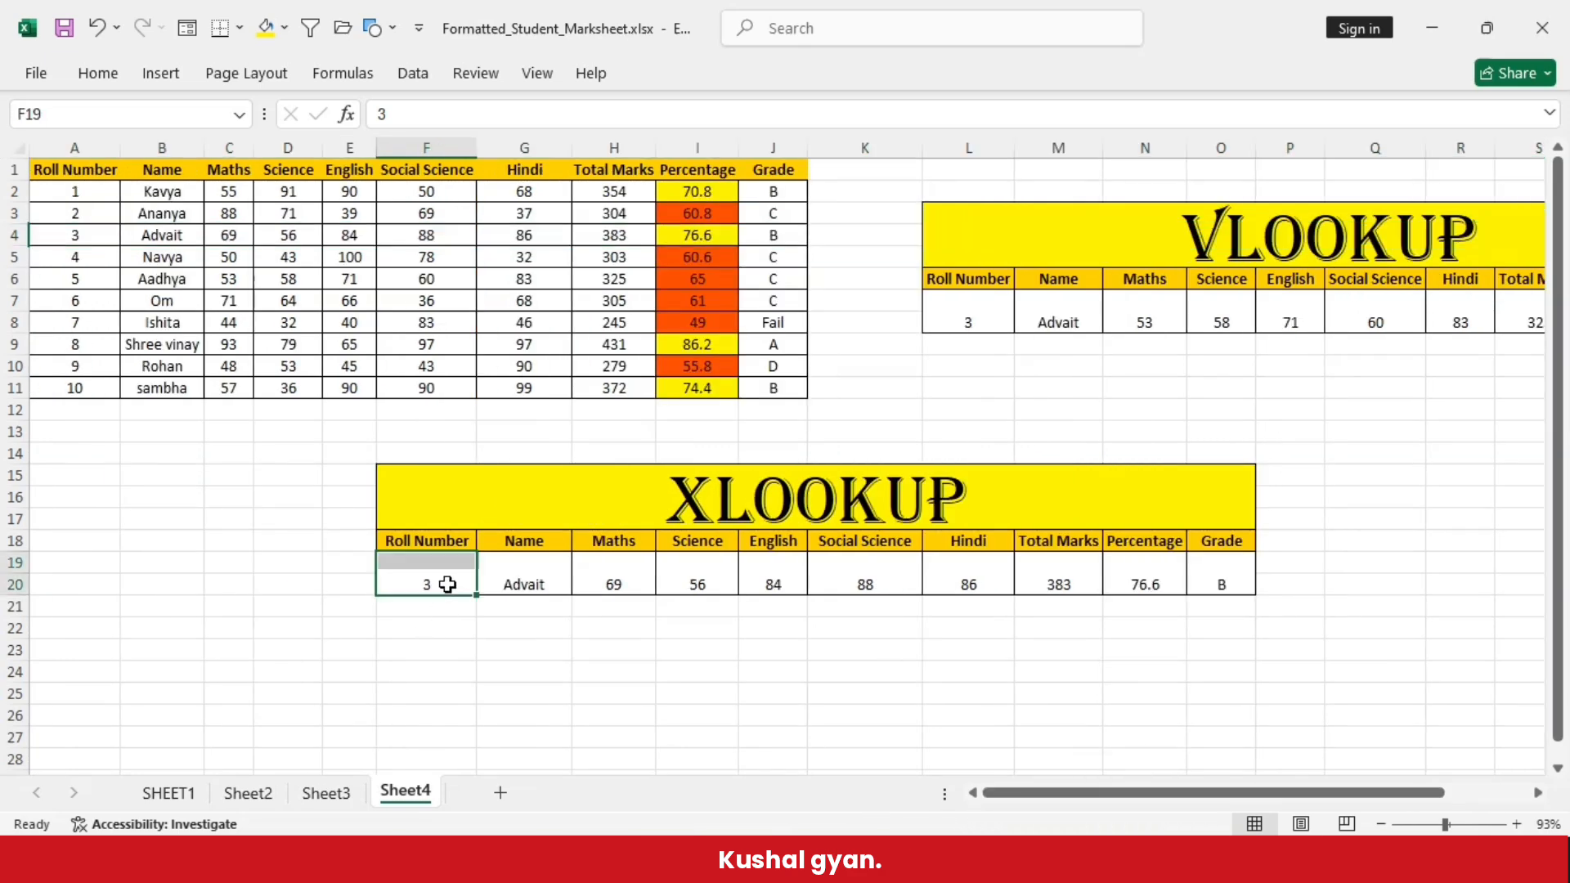
{"action": "type", "text": "5"}
{"action": "left_click", "coordinate": [522, 654]}
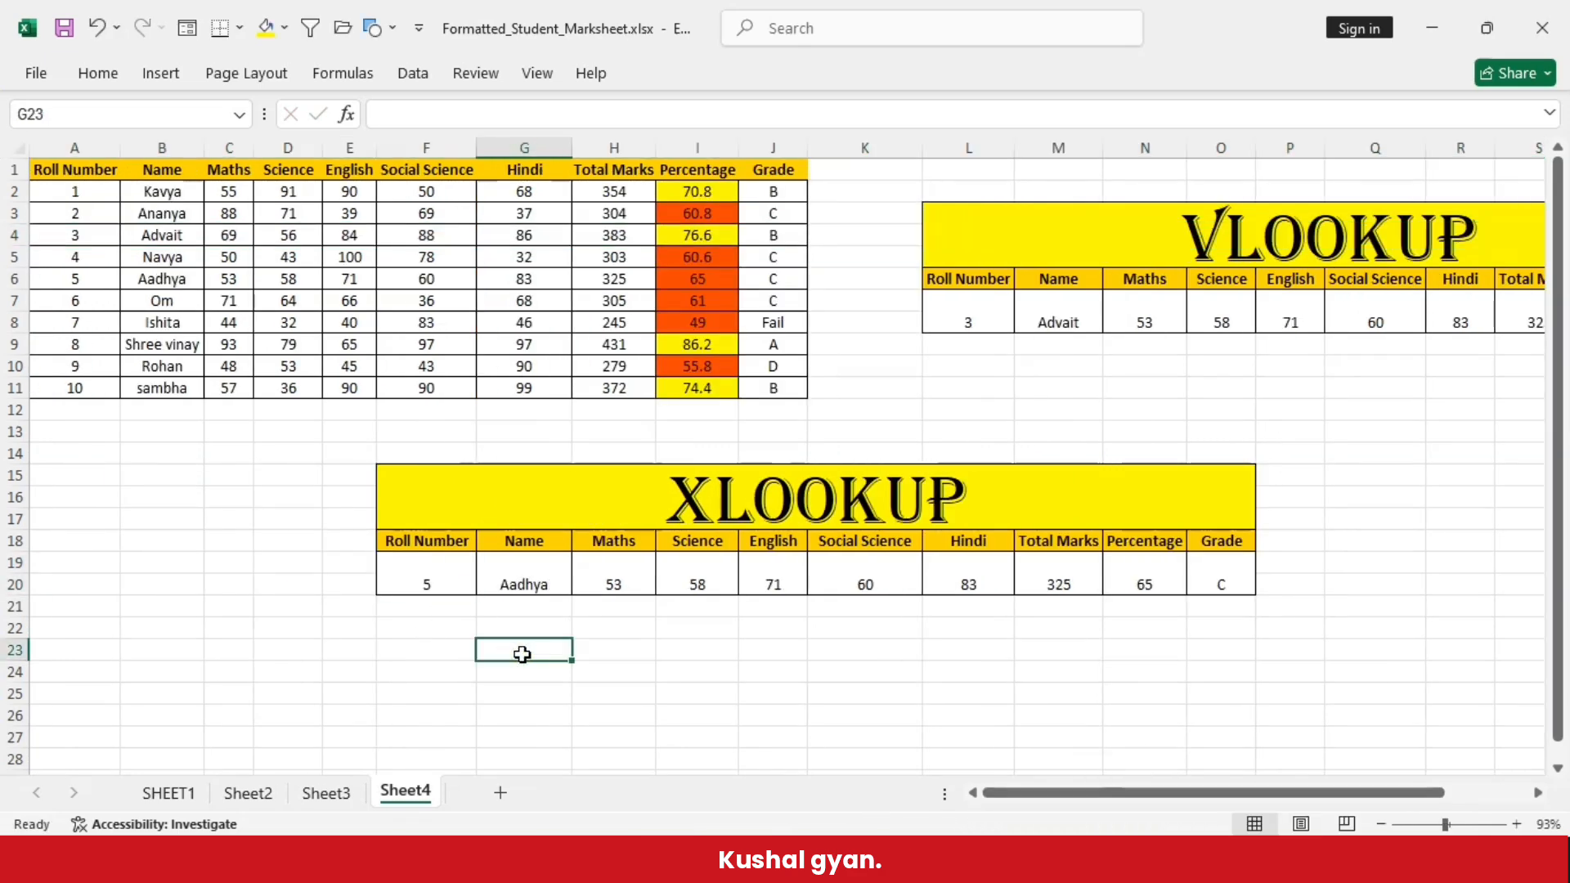
{"action": "left_click", "coordinate": [15, 279]}
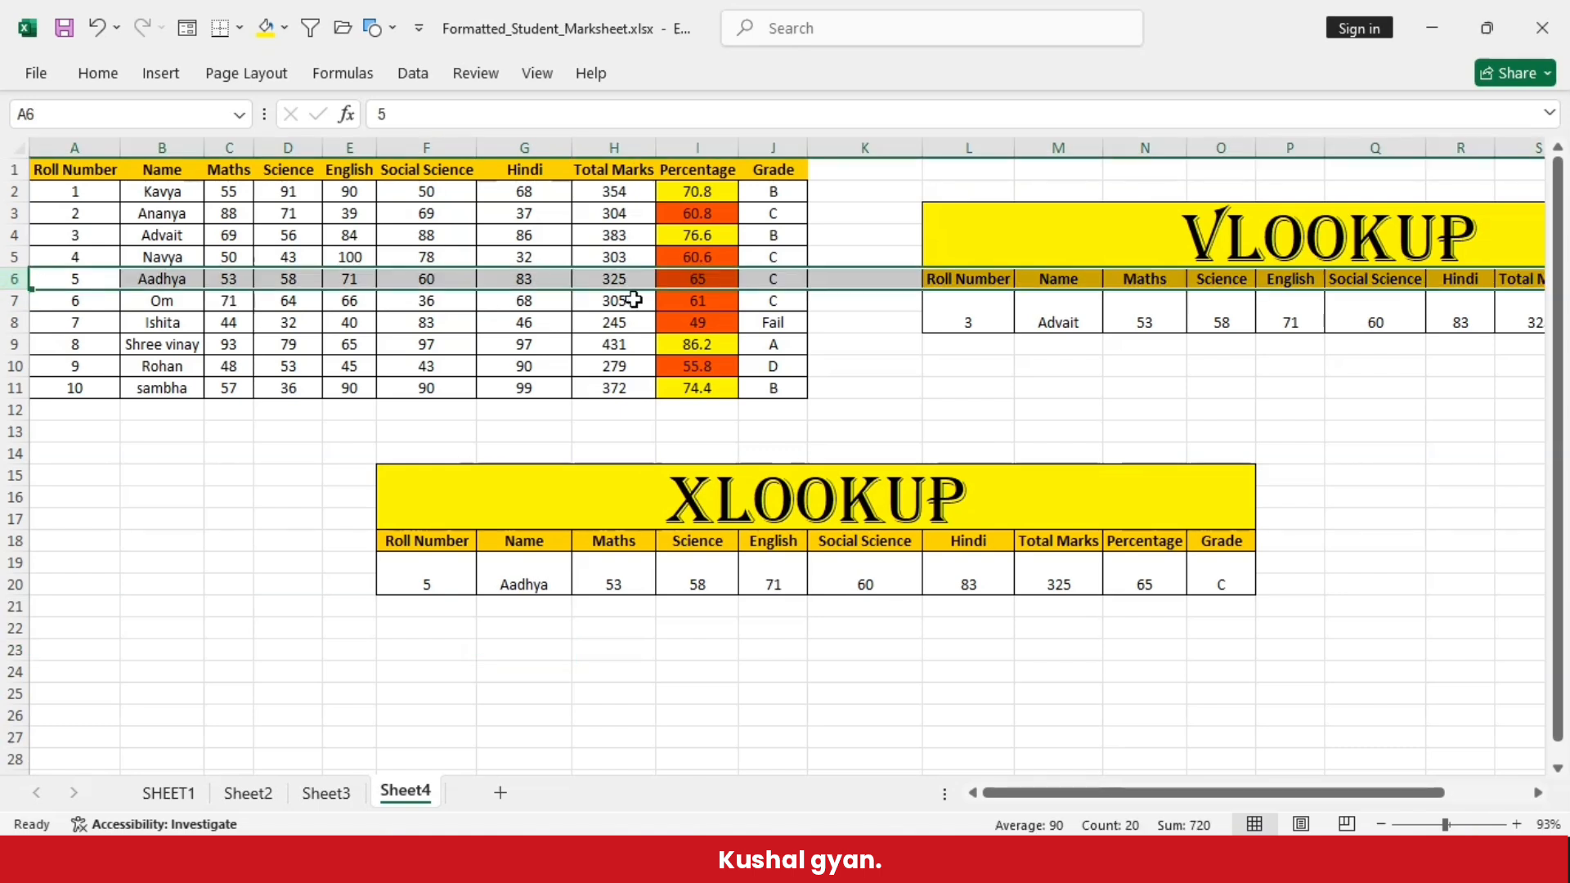
- Set the VLOOKUP table's roll number to 5 and compare its results with those in the XLOOKUP table
{"action": "double_click", "coordinate": [989, 313]}
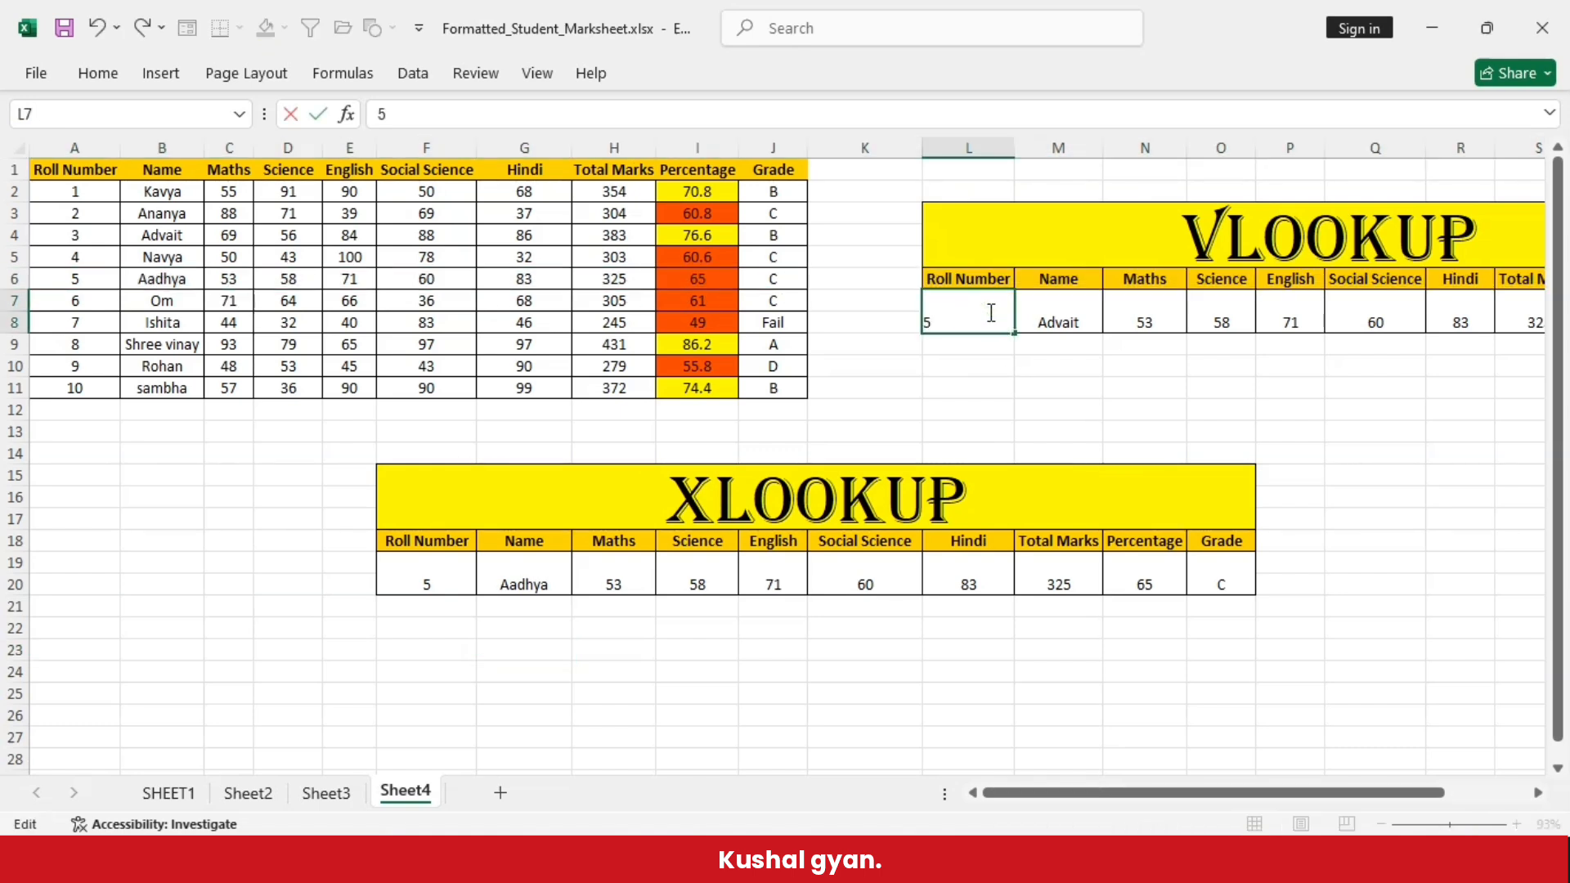
{"action": "left_click", "coordinate": [1097, 473]}
{"action": "left_click_drag", "start_coordinate": [1048, 793], "coordinate": [1142, 798]}
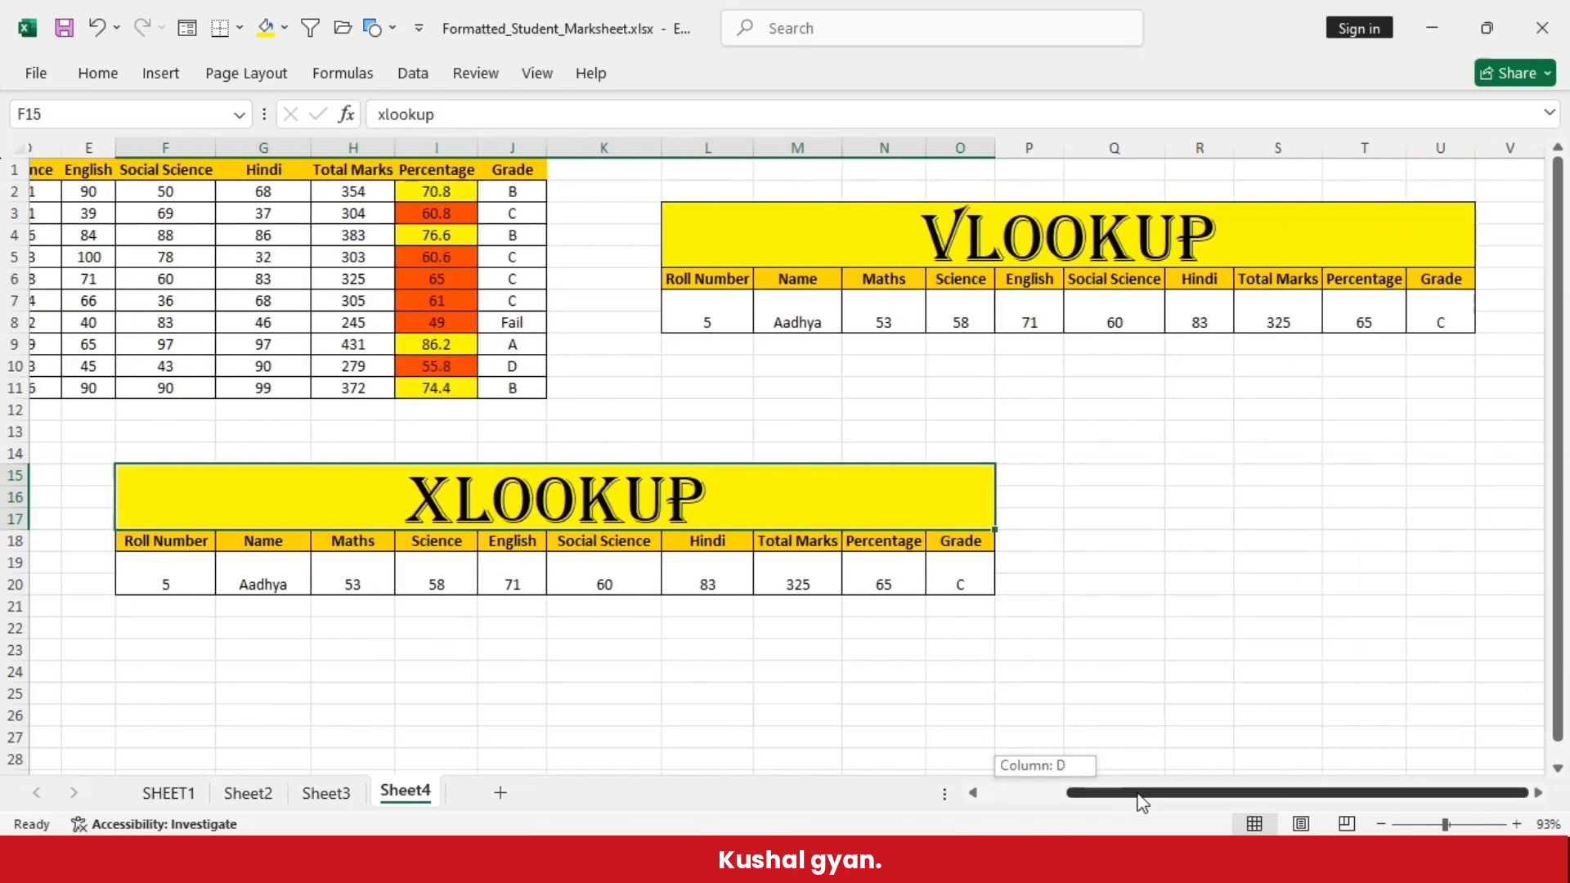
{"action": "left_click", "coordinate": [1345, 315]}
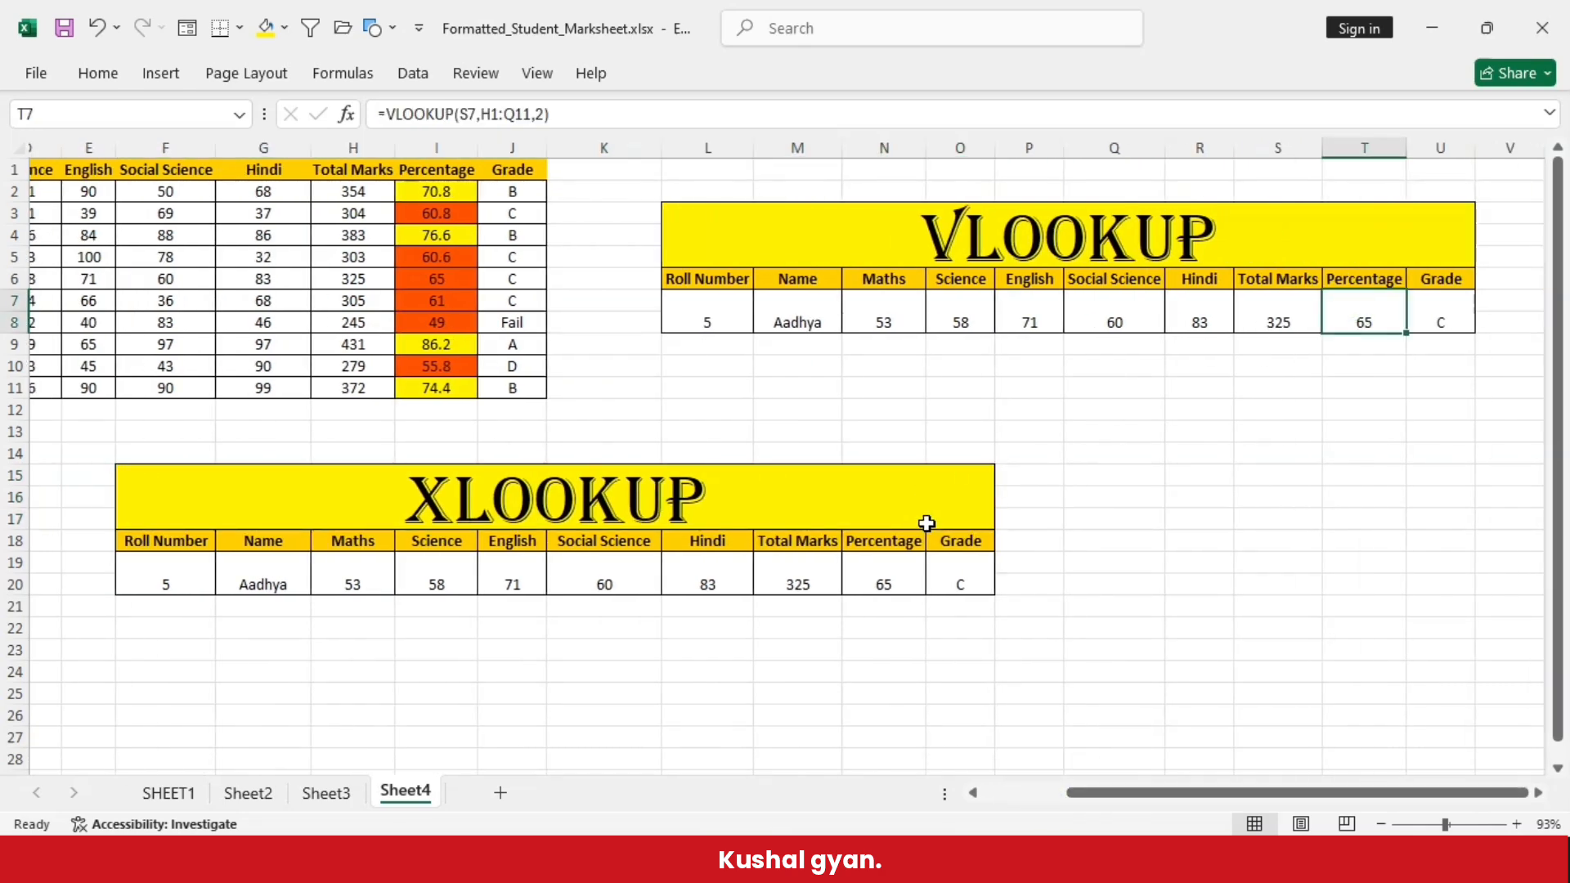
{"action": "left_click", "coordinate": [961, 573]}
- Set the roll number to 6 in both lookup tables and compare their results with row 7 of the marks table
{"action": "left_click", "coordinate": [738, 309]}
{"action": "double_click", "coordinate": [737, 308]}
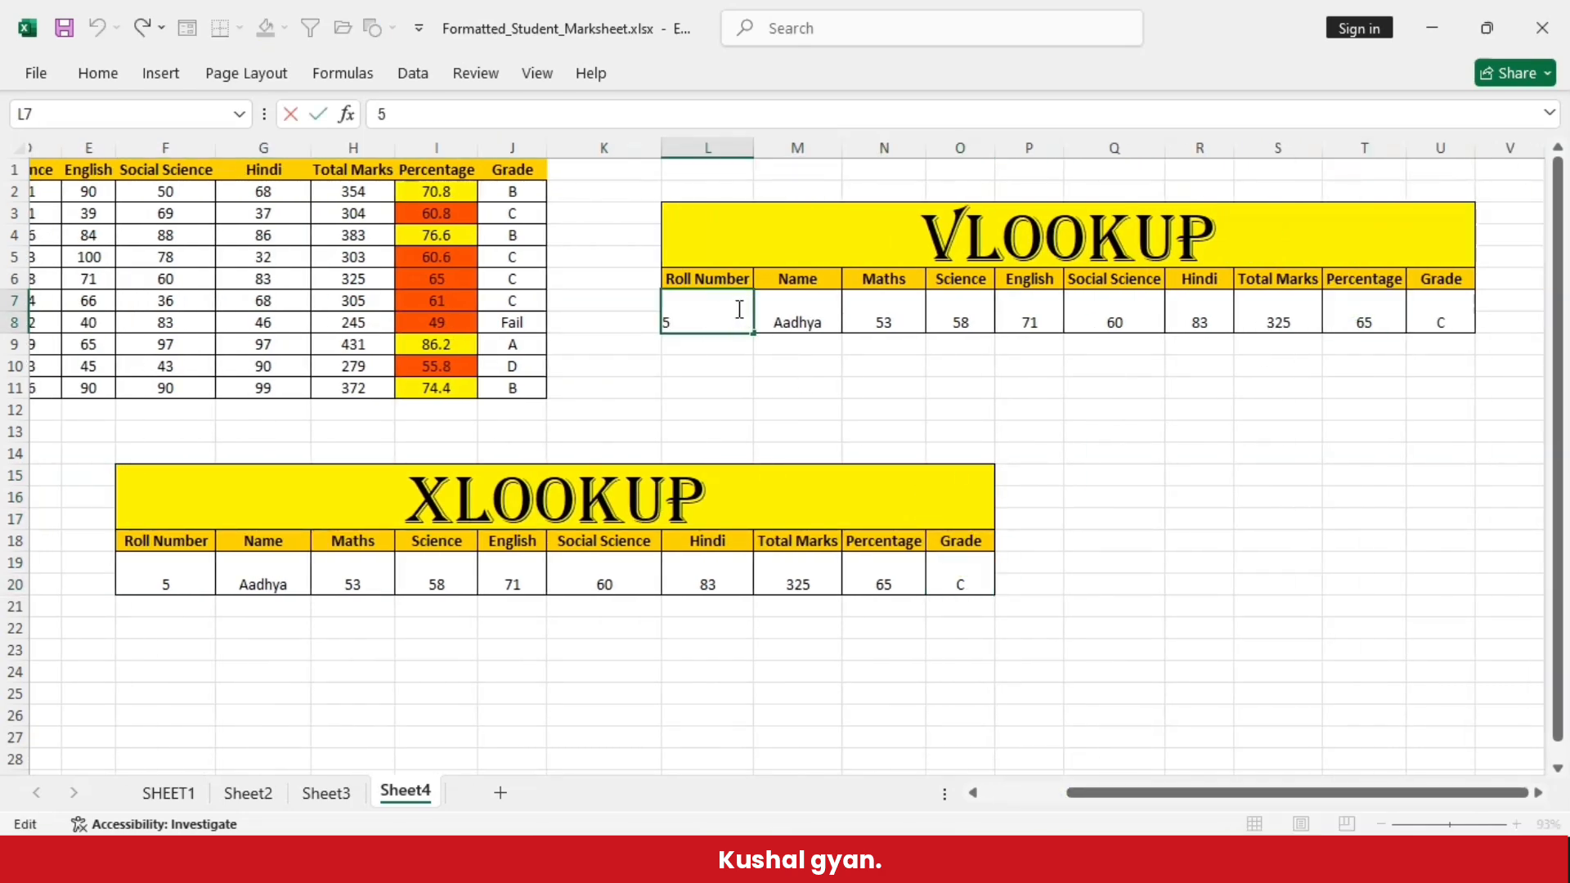
{"action": "type", "text": "6"}
{"action": "left_click", "coordinate": [779, 393]}
{"action": "left_click", "coordinate": [178, 590]}
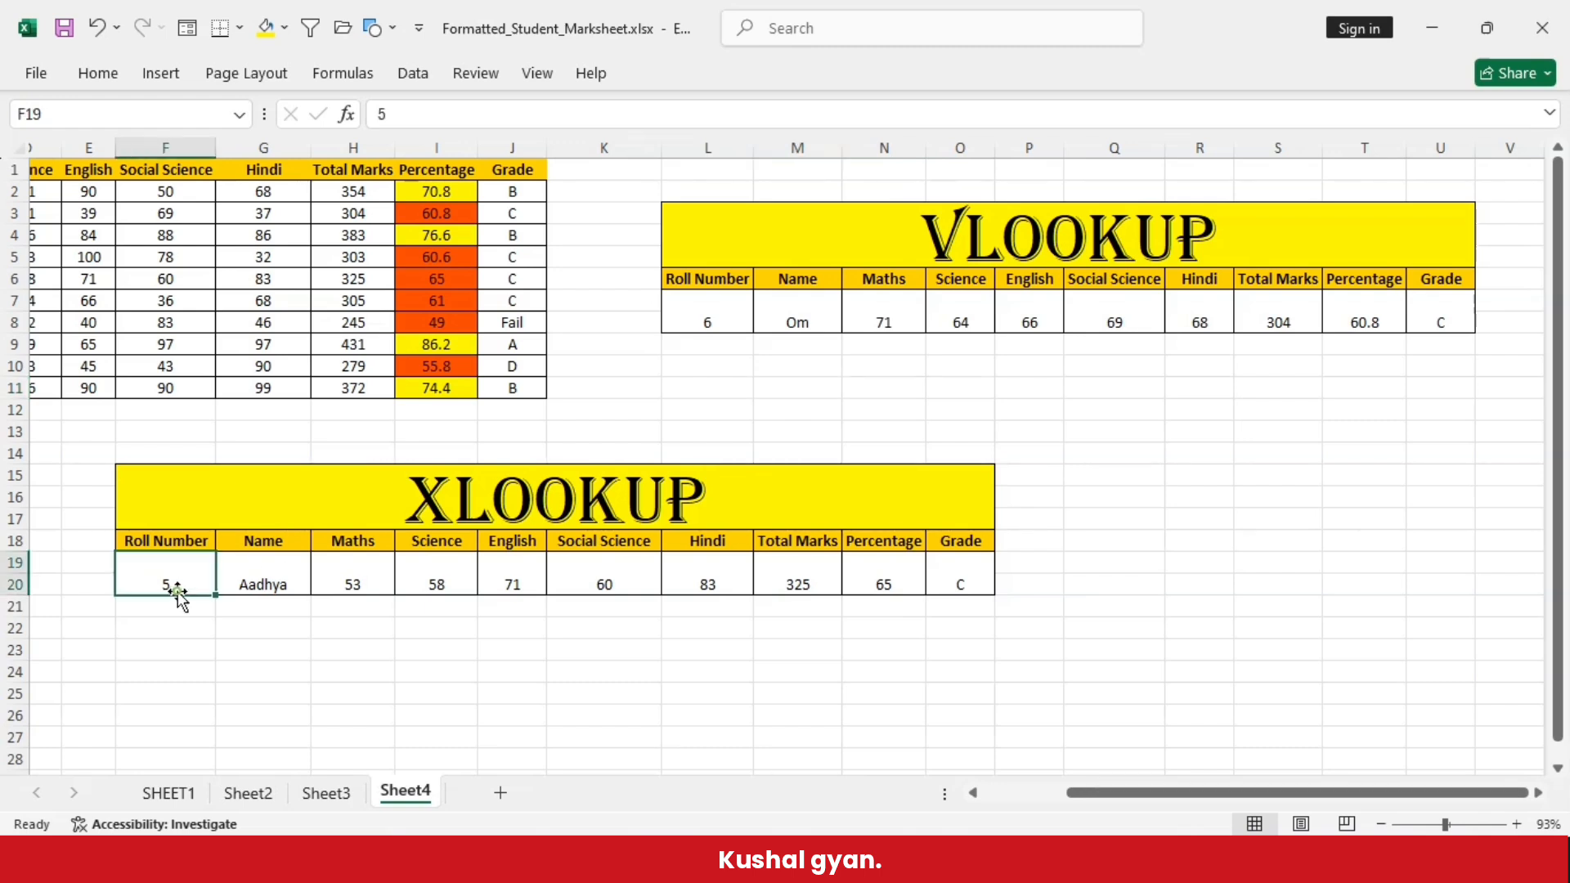
{"action": "double_click", "coordinate": [177, 586]}
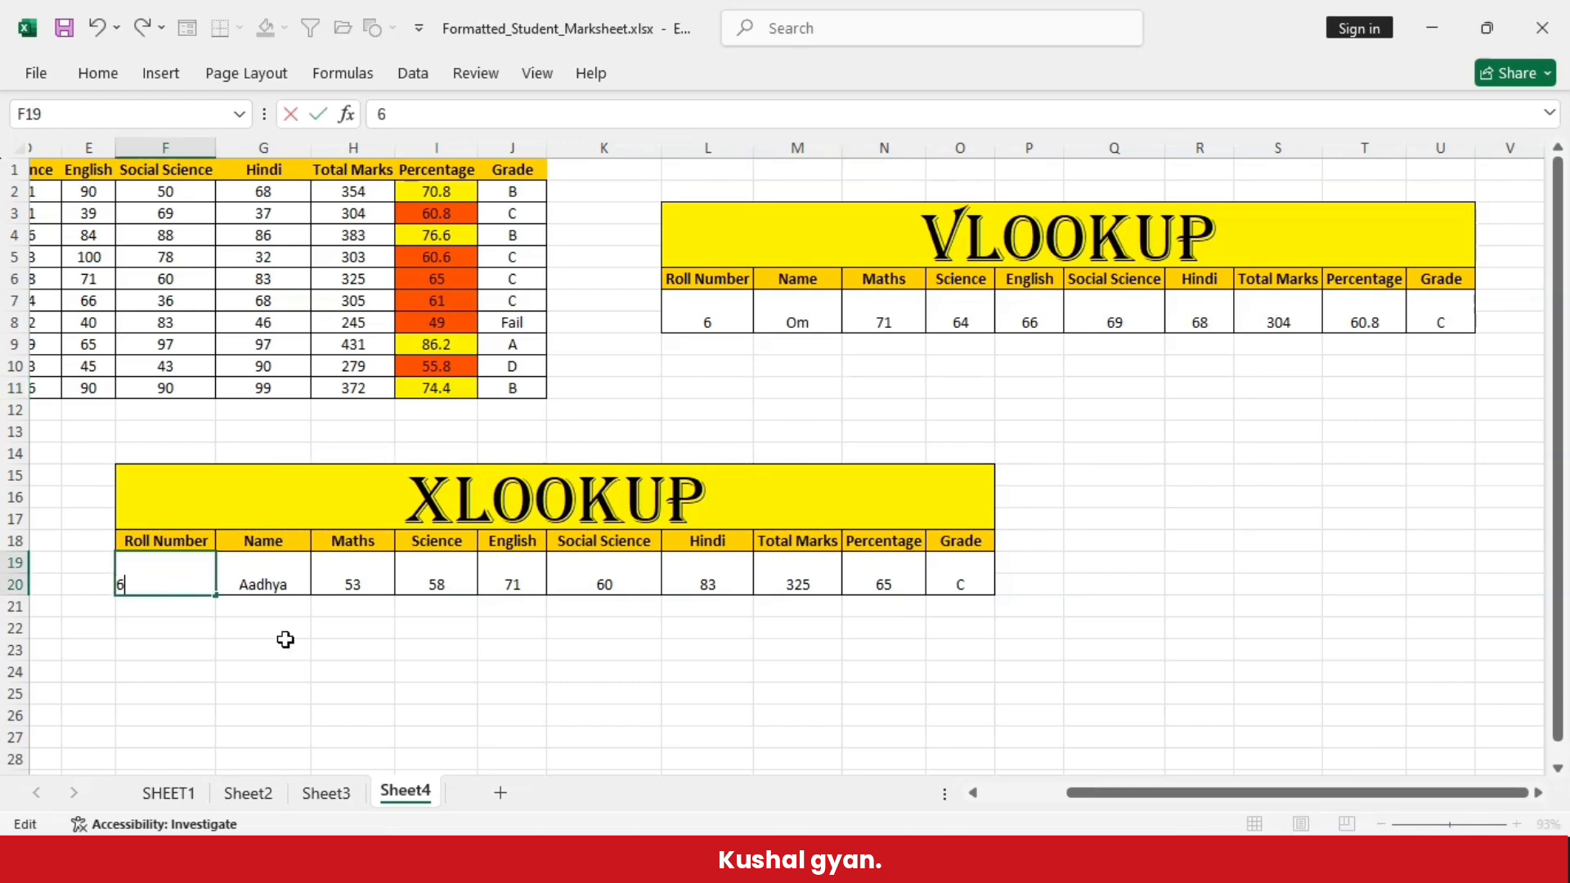
{"action": "type", "text": "6"}
{"action": "left_click", "coordinate": [321, 648]}
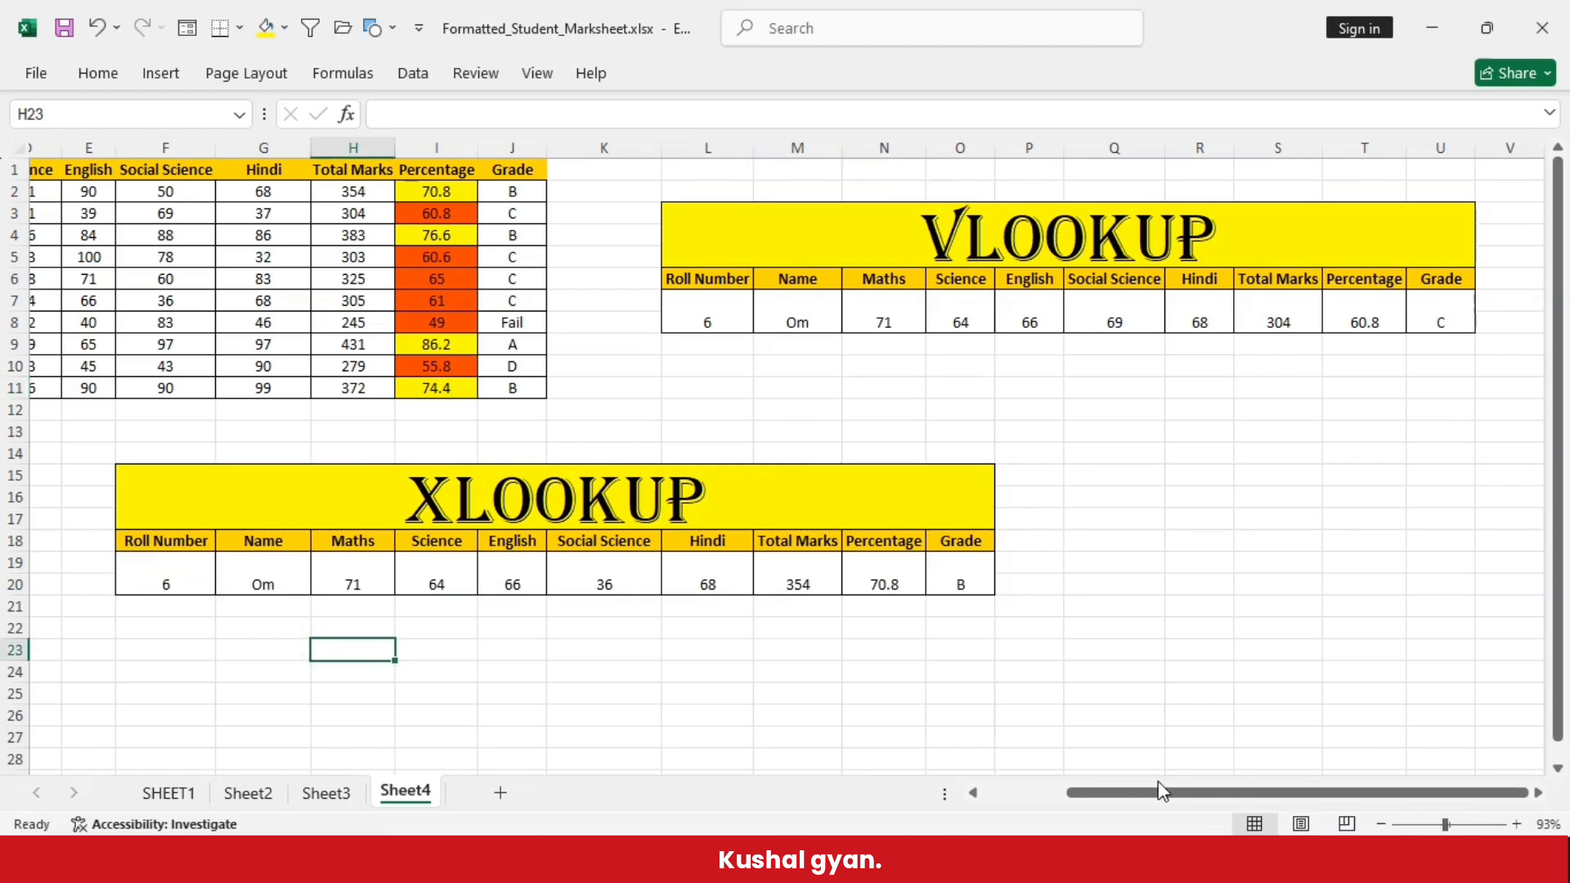
{"action": "left_click_drag", "start_coordinate": [1192, 793], "coordinate": [1145, 796]}
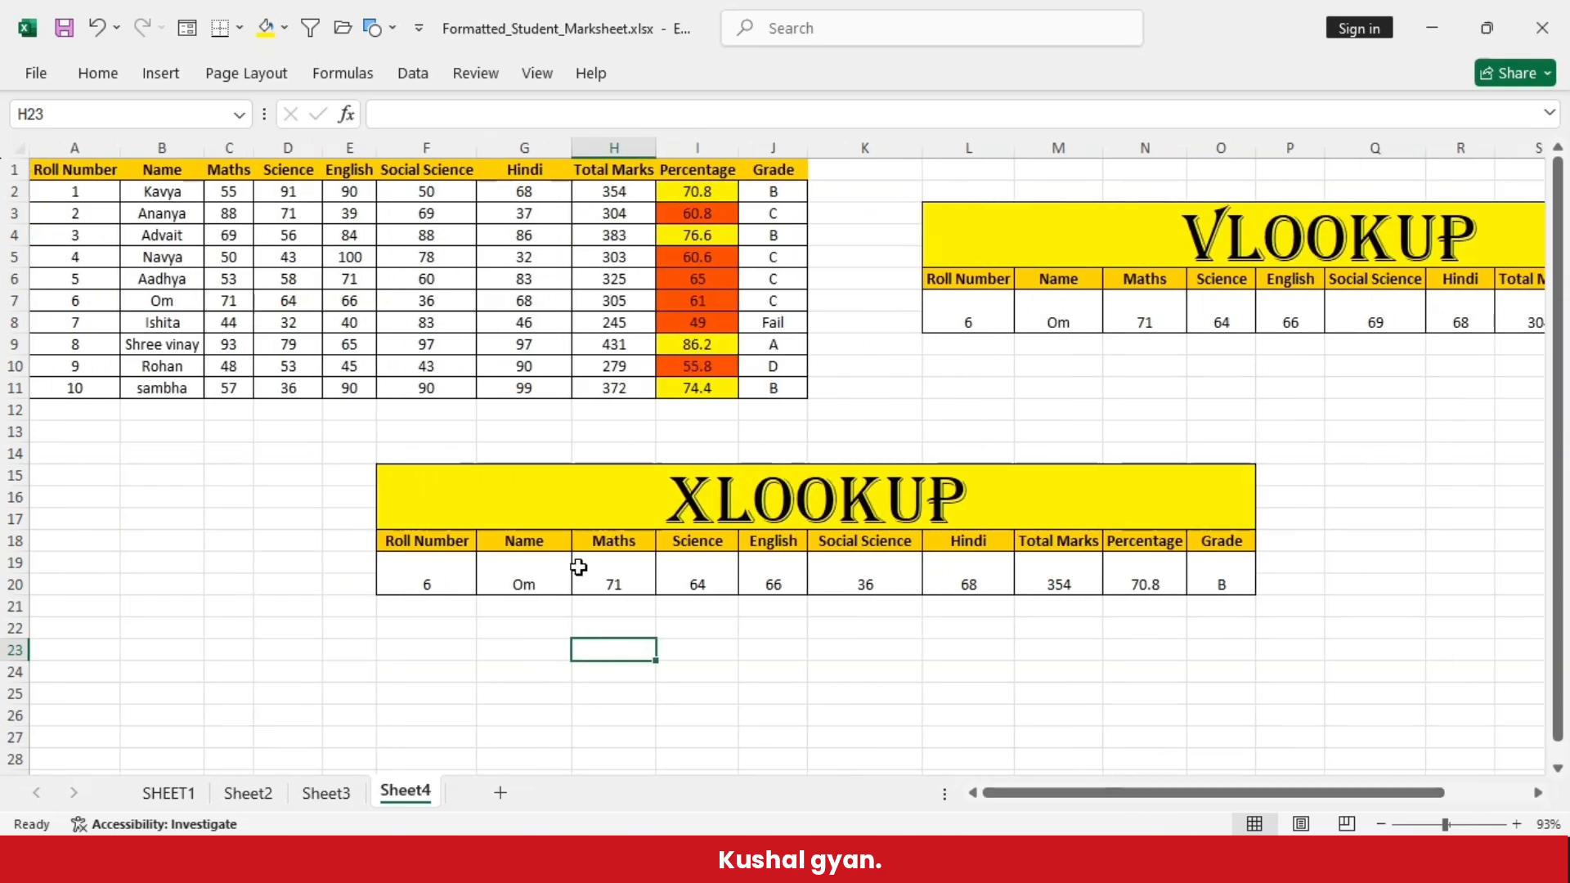
{"action": "left_click", "coordinate": [15, 299]}
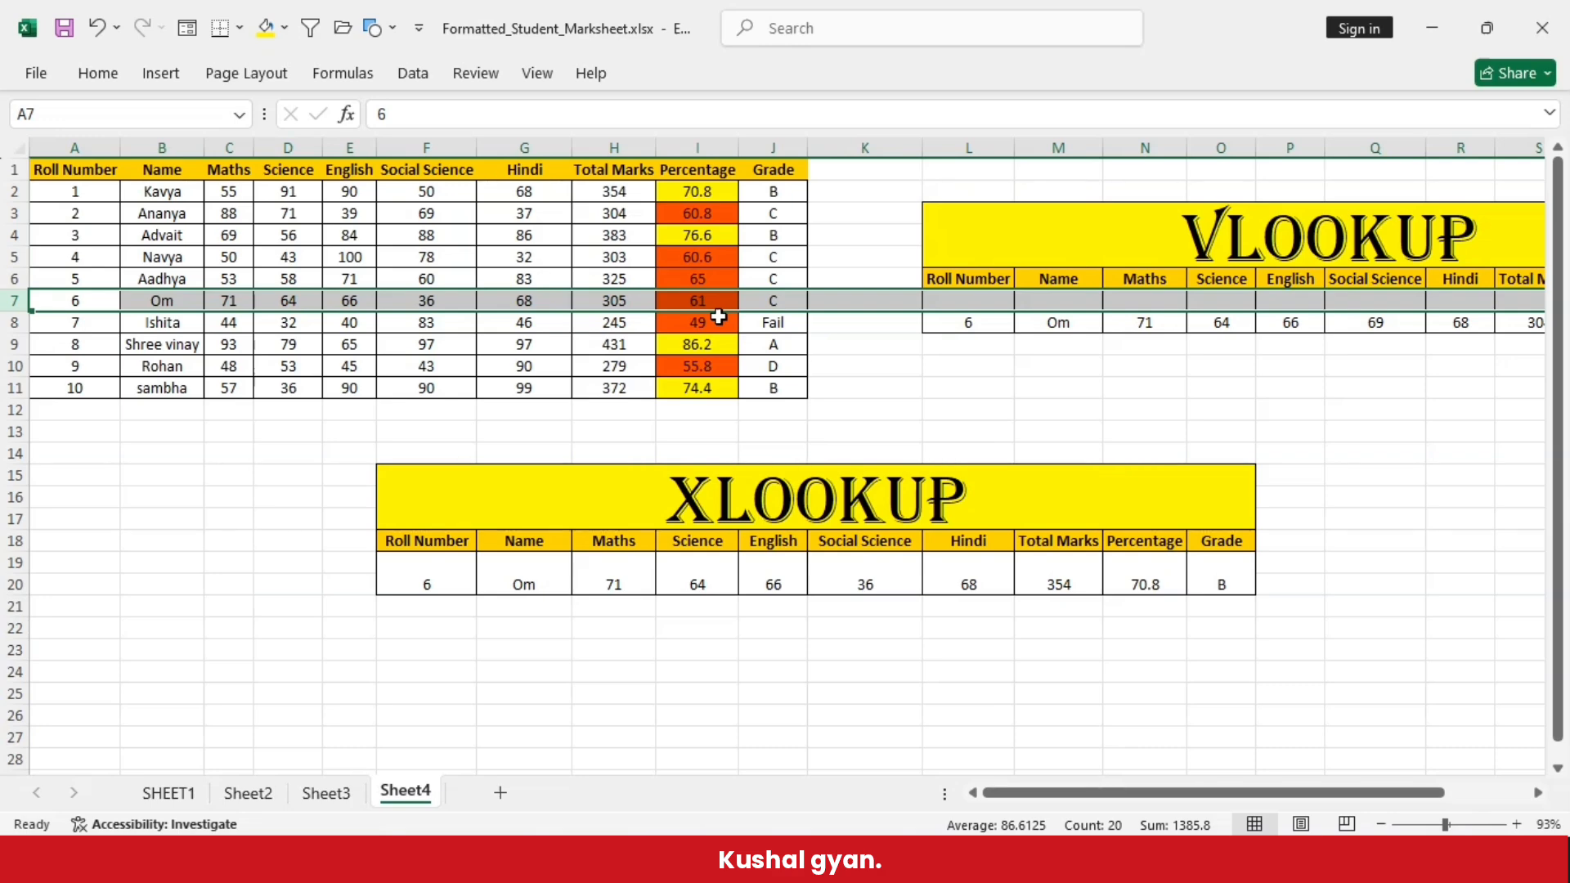
- Set the XLOOKUP table's roll number in F19 to 7
{"action": "double_click", "coordinate": [445, 575]}
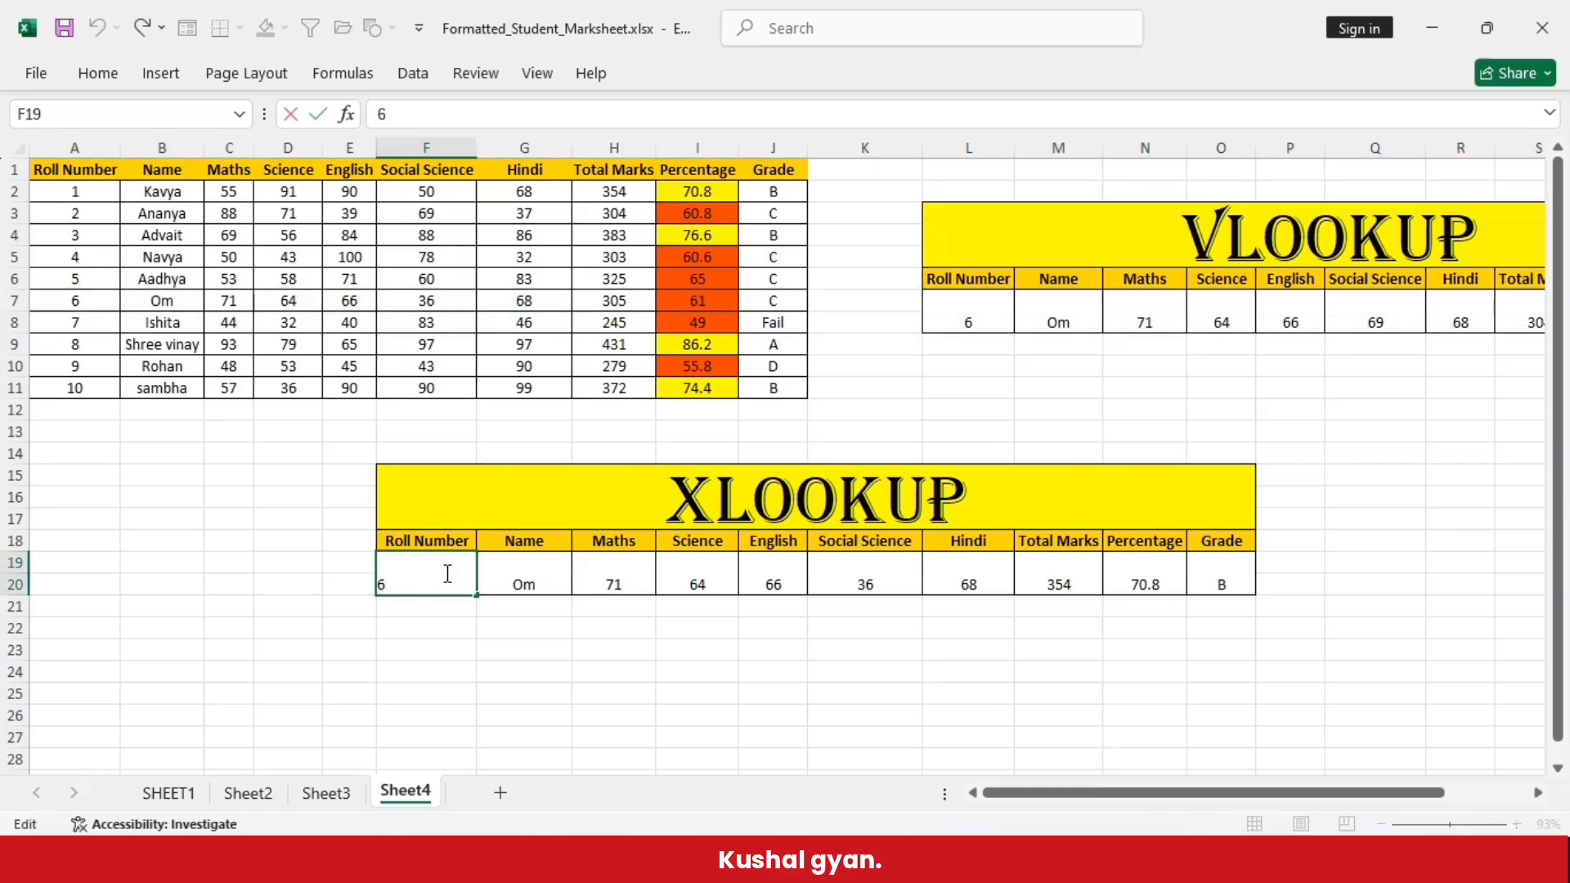
{"action": "key", "text": "BackSpace"}
{"action": "type", "text": "7"}
{"action": "left_click", "coordinate": [526, 716]}
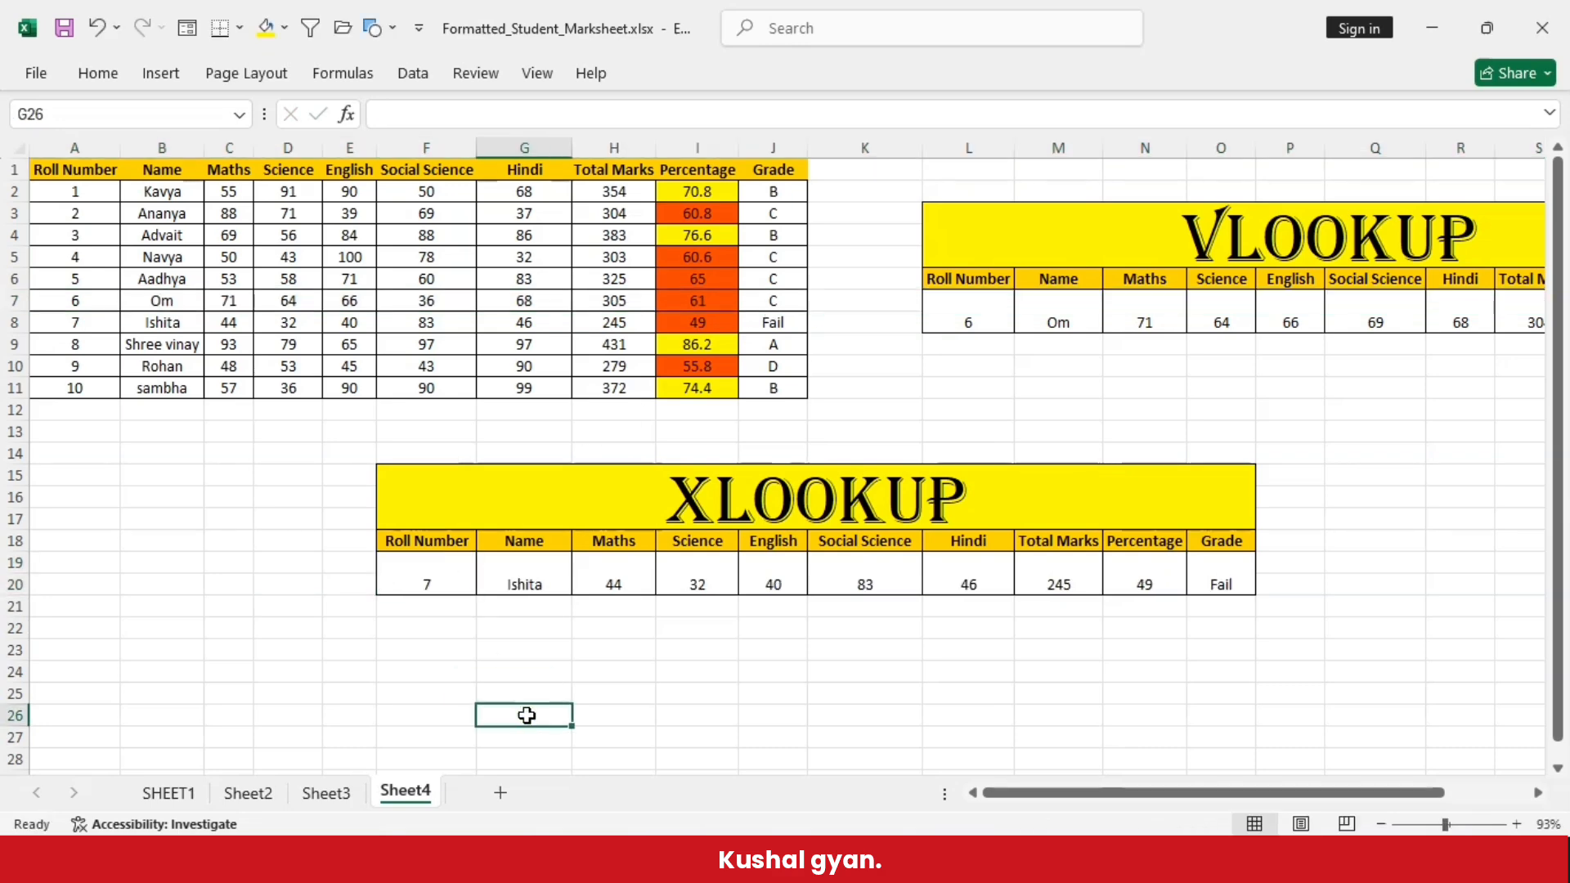
- Compare the XLOOKUP results with row 8 of the marks table, and with row 10 after setting the roll number in F19 to 9
{"action": "left_click", "coordinate": [12, 322]}
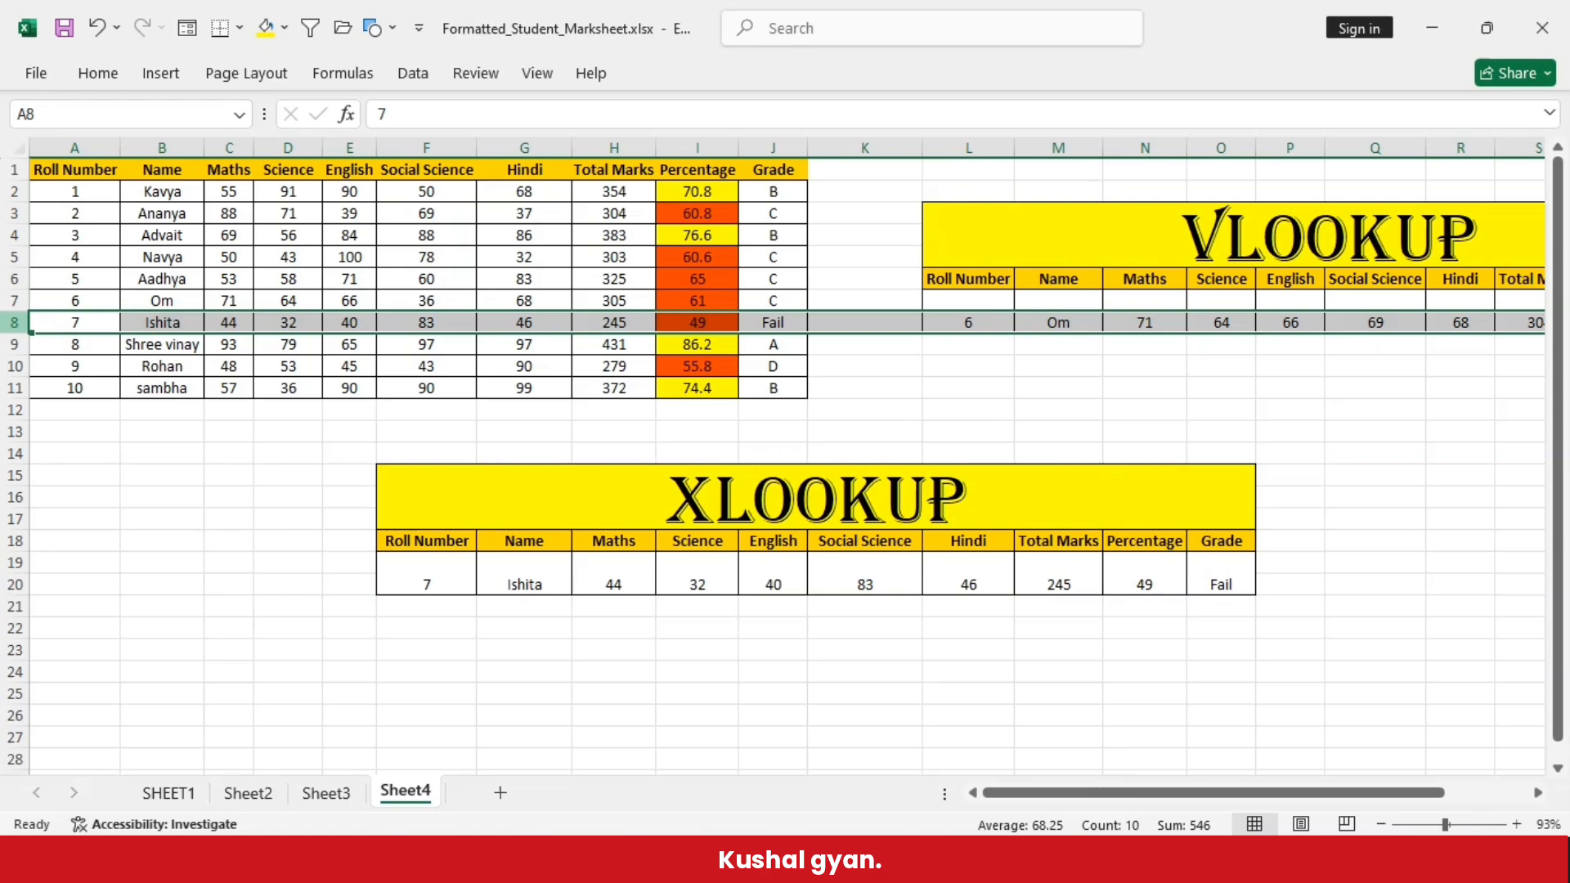
{"action": "double_click", "coordinate": [464, 590]}
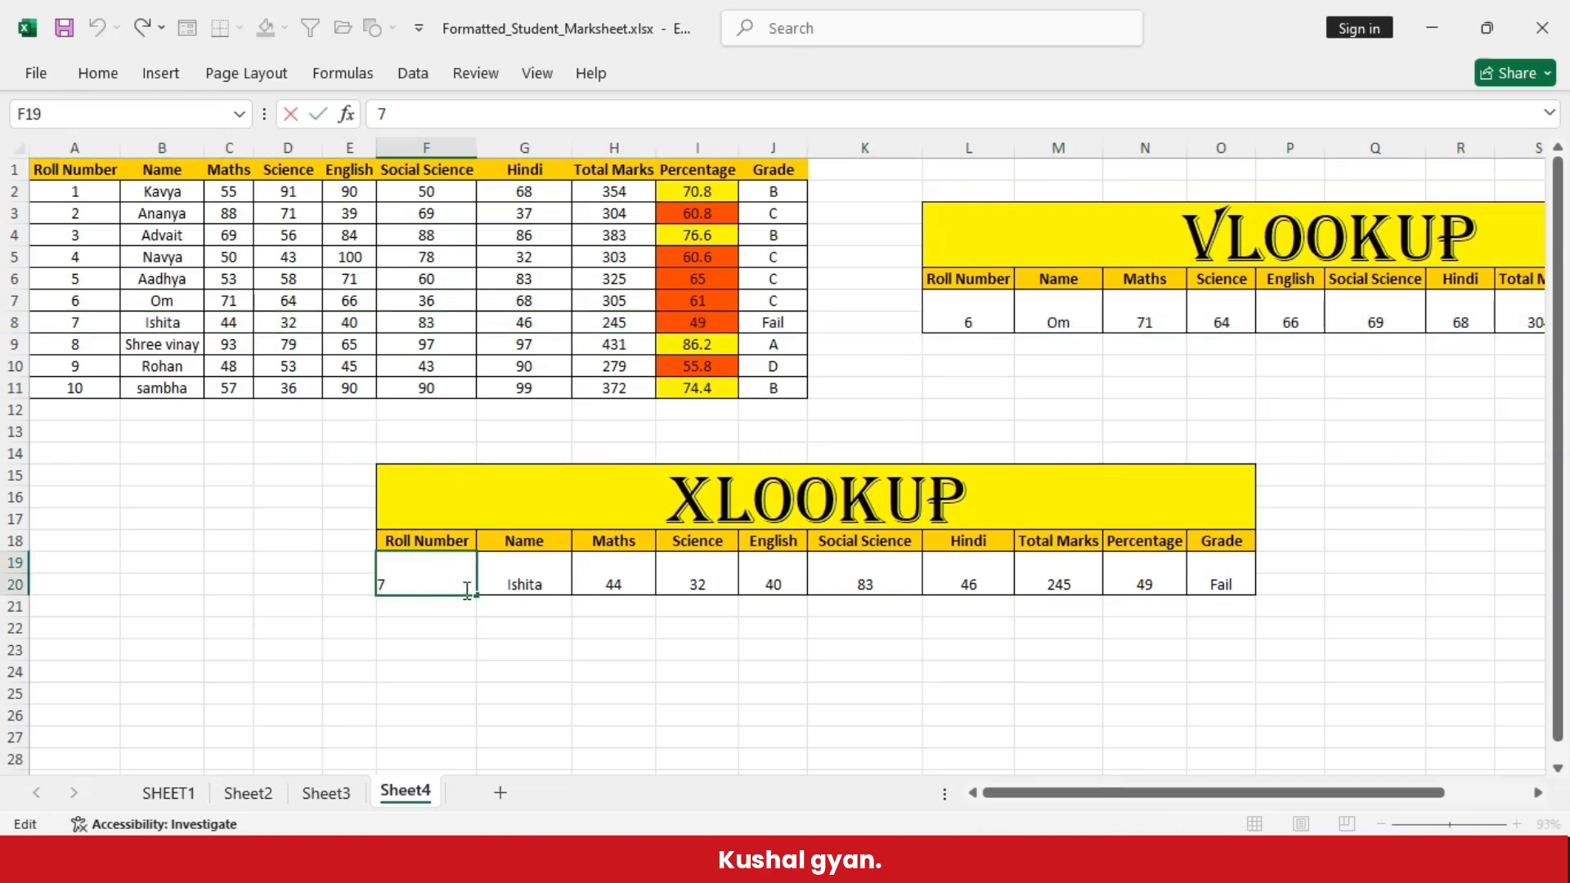
{"action": "key", "text": "BackSpace"}
{"action": "type", "text": "9"}
{"action": "left_click", "coordinate": [515, 675]}
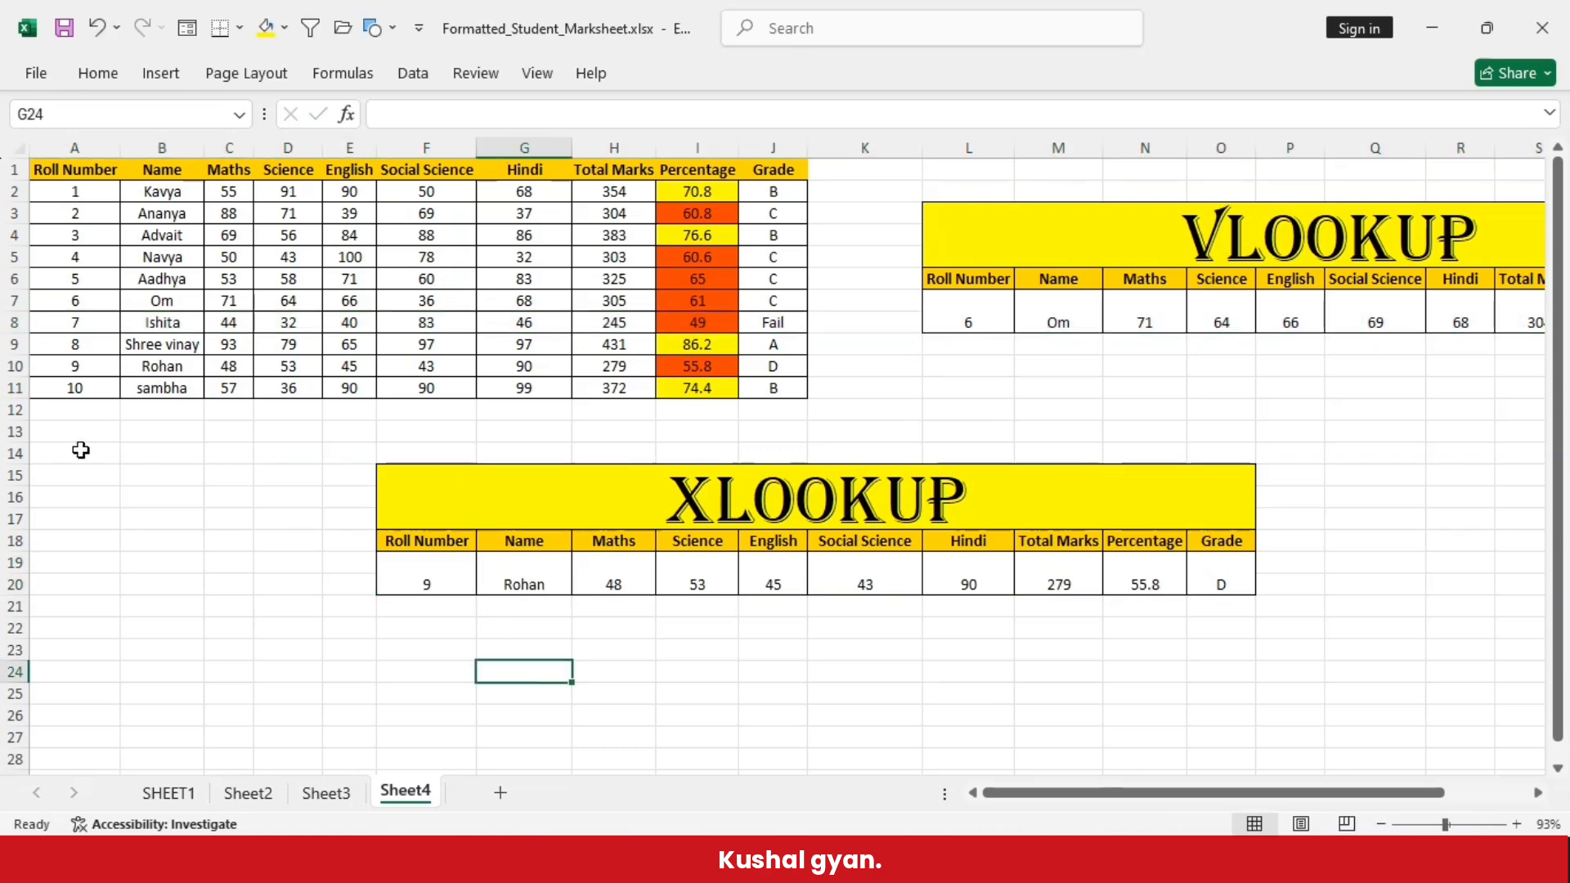
{"action": "left_click", "coordinate": [15, 366]}
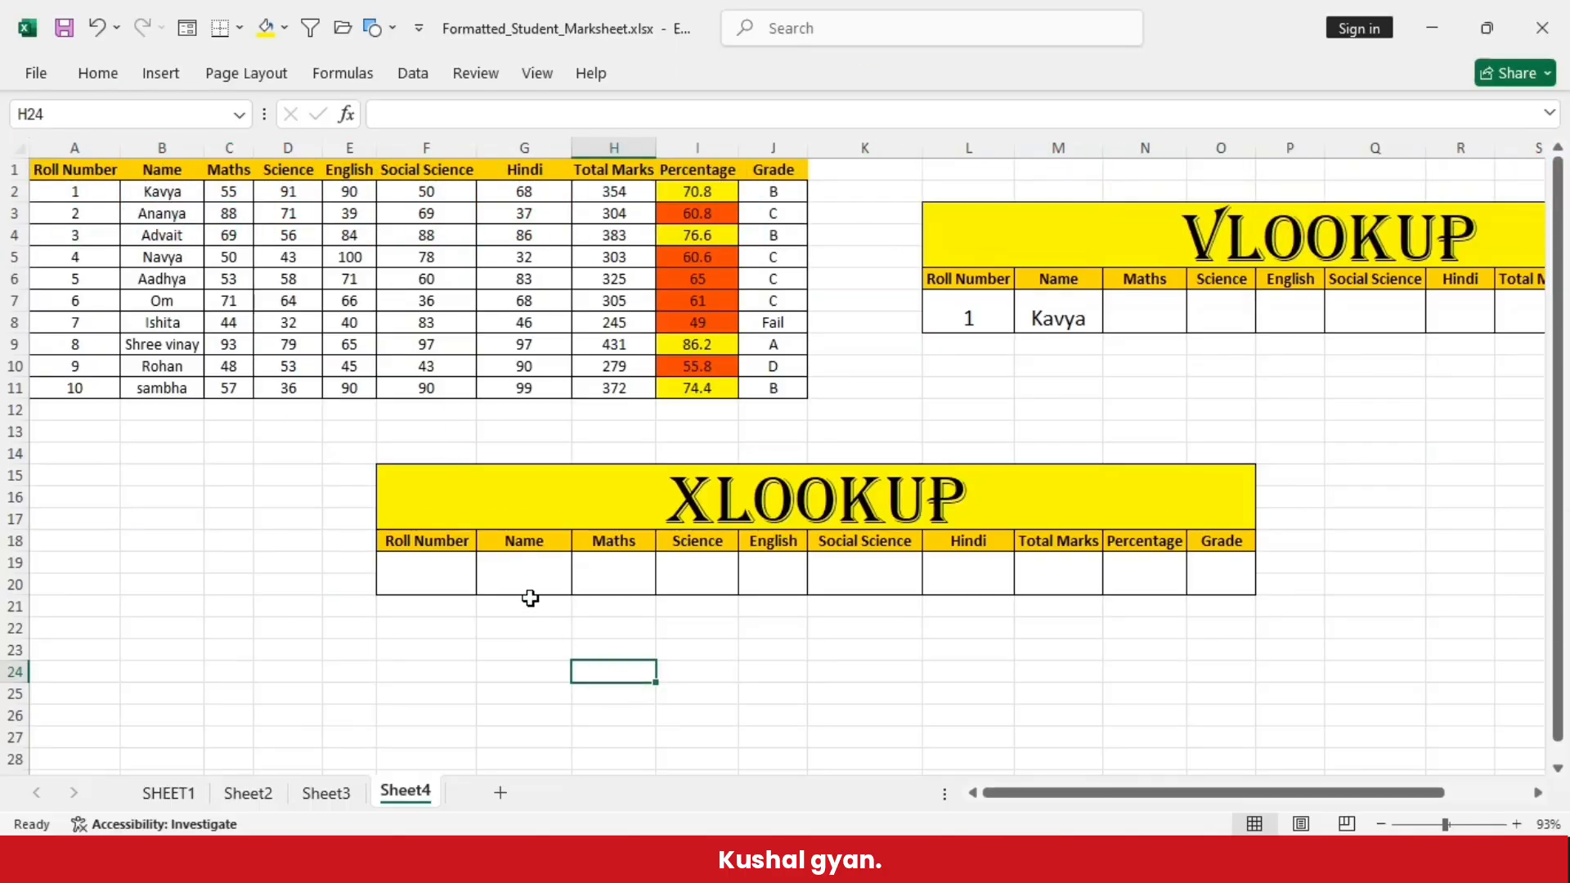
- Begin an XLOOKUP formula in the XLOOKUP table's Name cell G19, using roll number cell F19 as the lookup value
{"action": "double_click", "coordinate": [525, 574]}
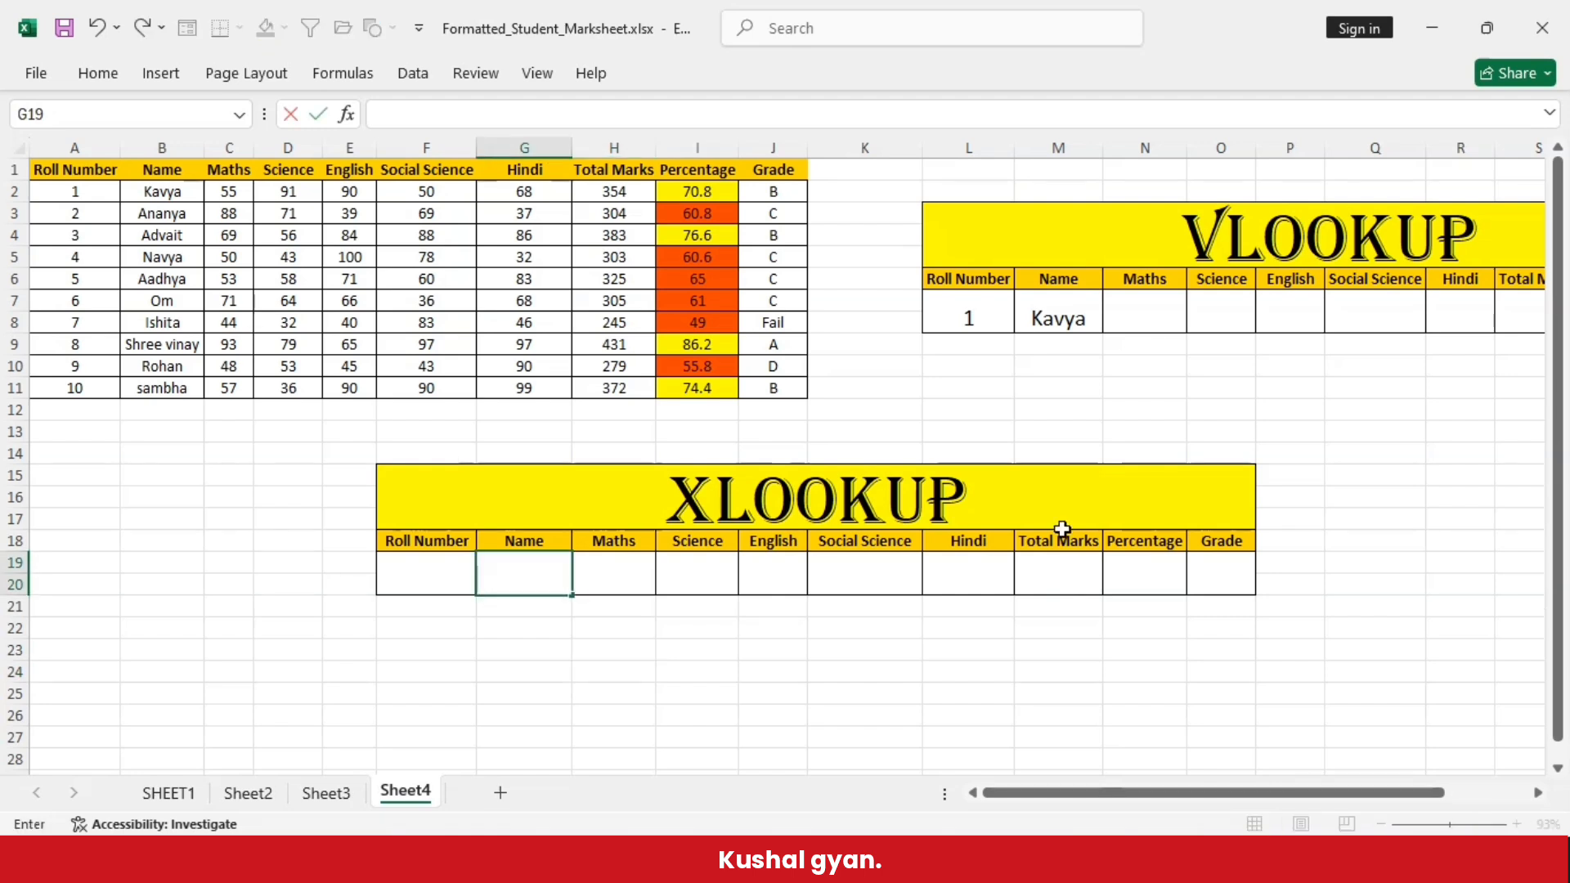
{"action": "left_click", "coordinate": [628, 678]}
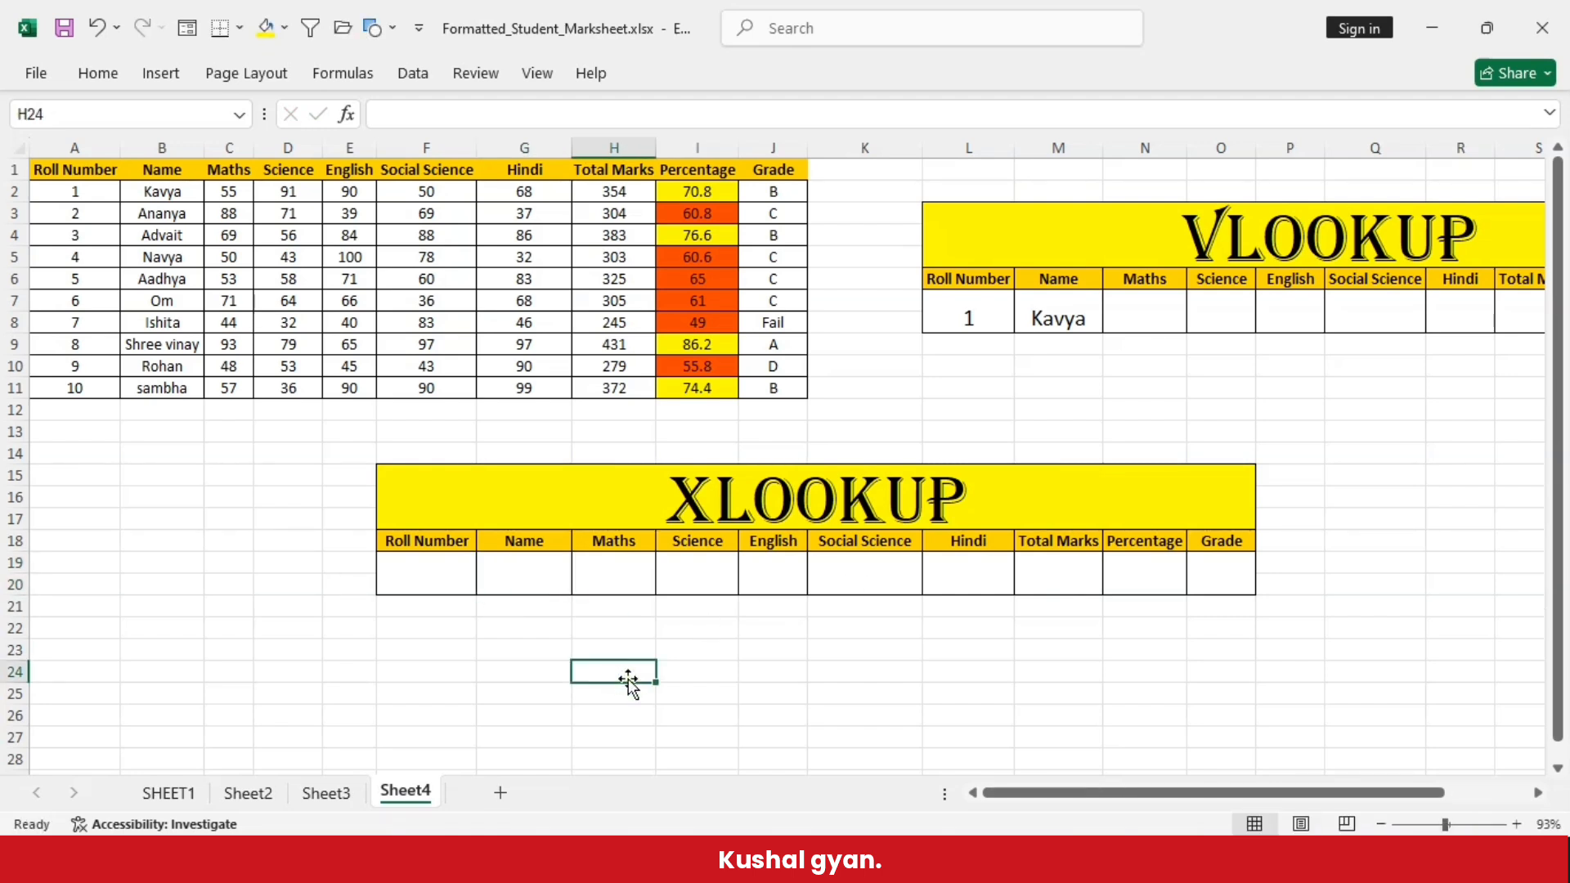
{"action": "left_click", "coordinate": [524, 574]}
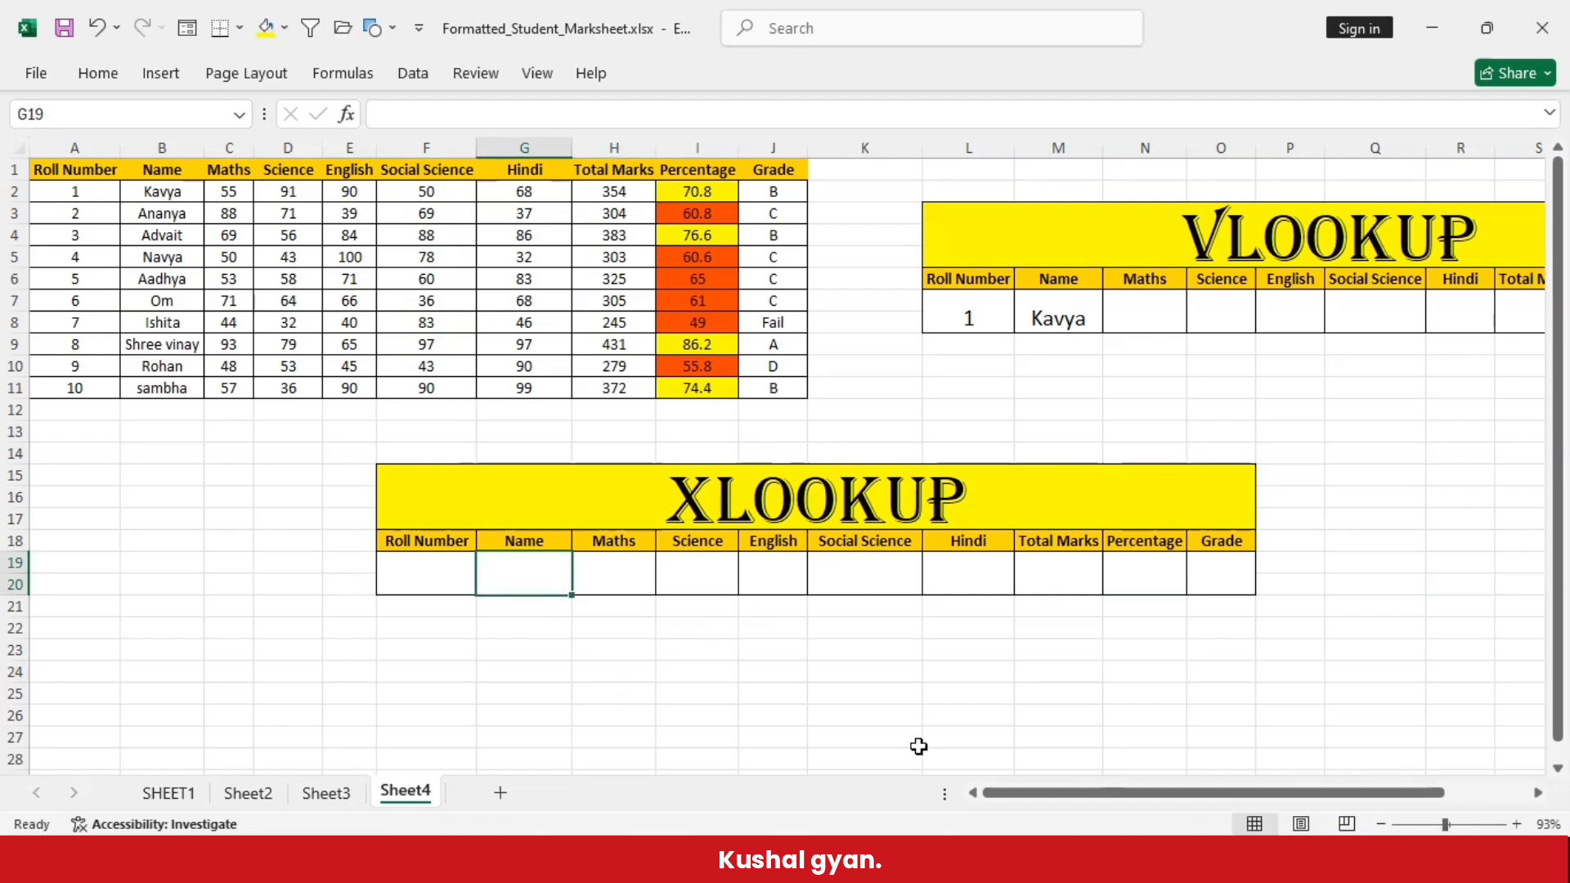
{"action": "type", "text": "=x"}
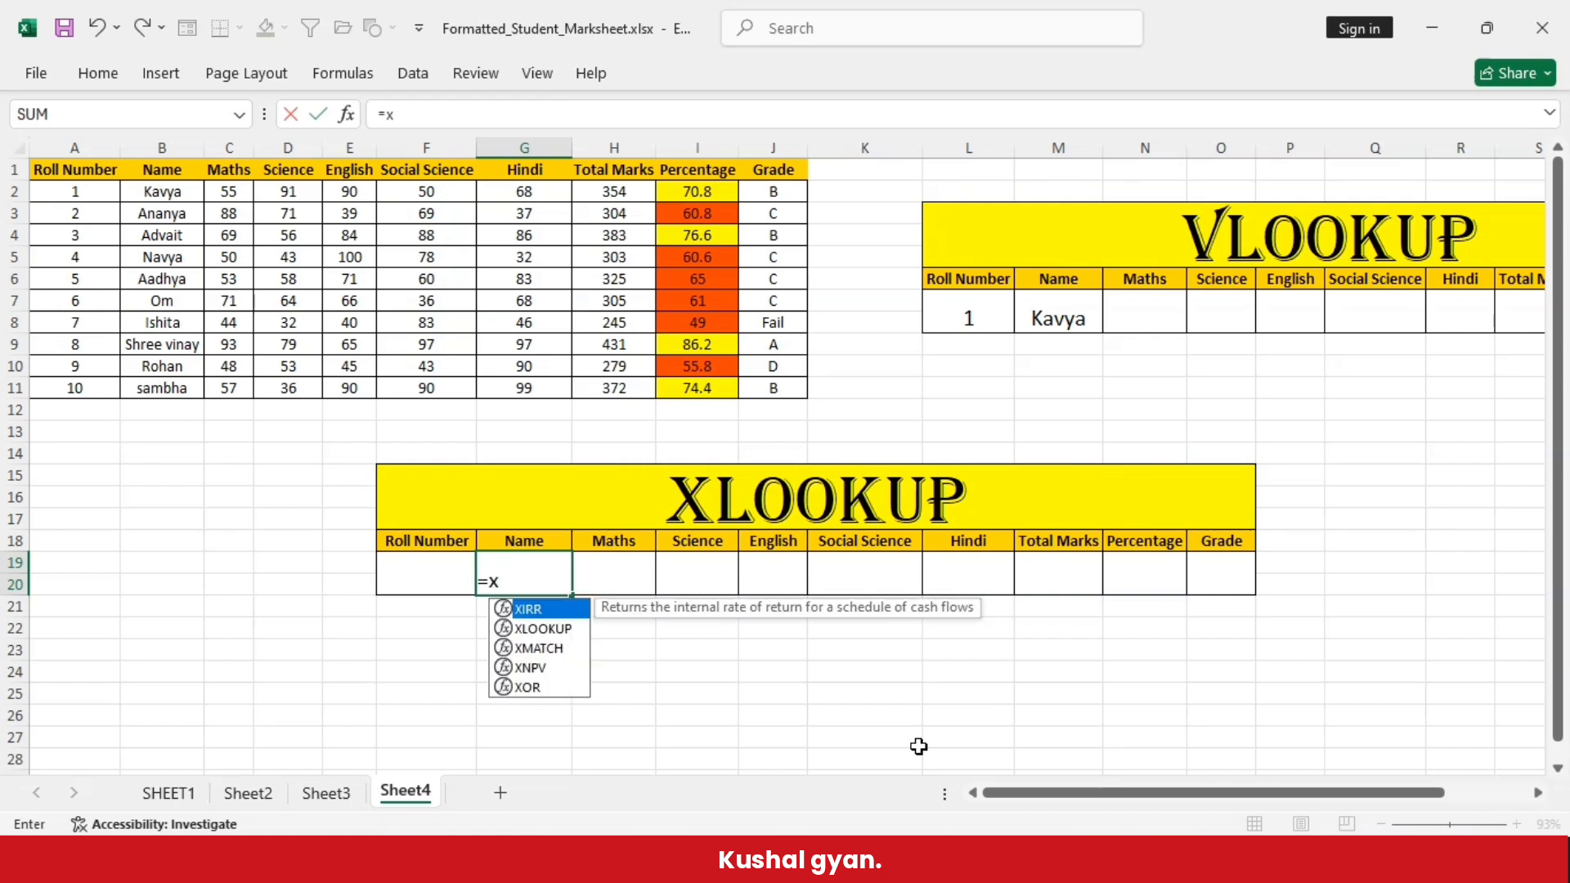
{"action": "type", "text": "lookup"}
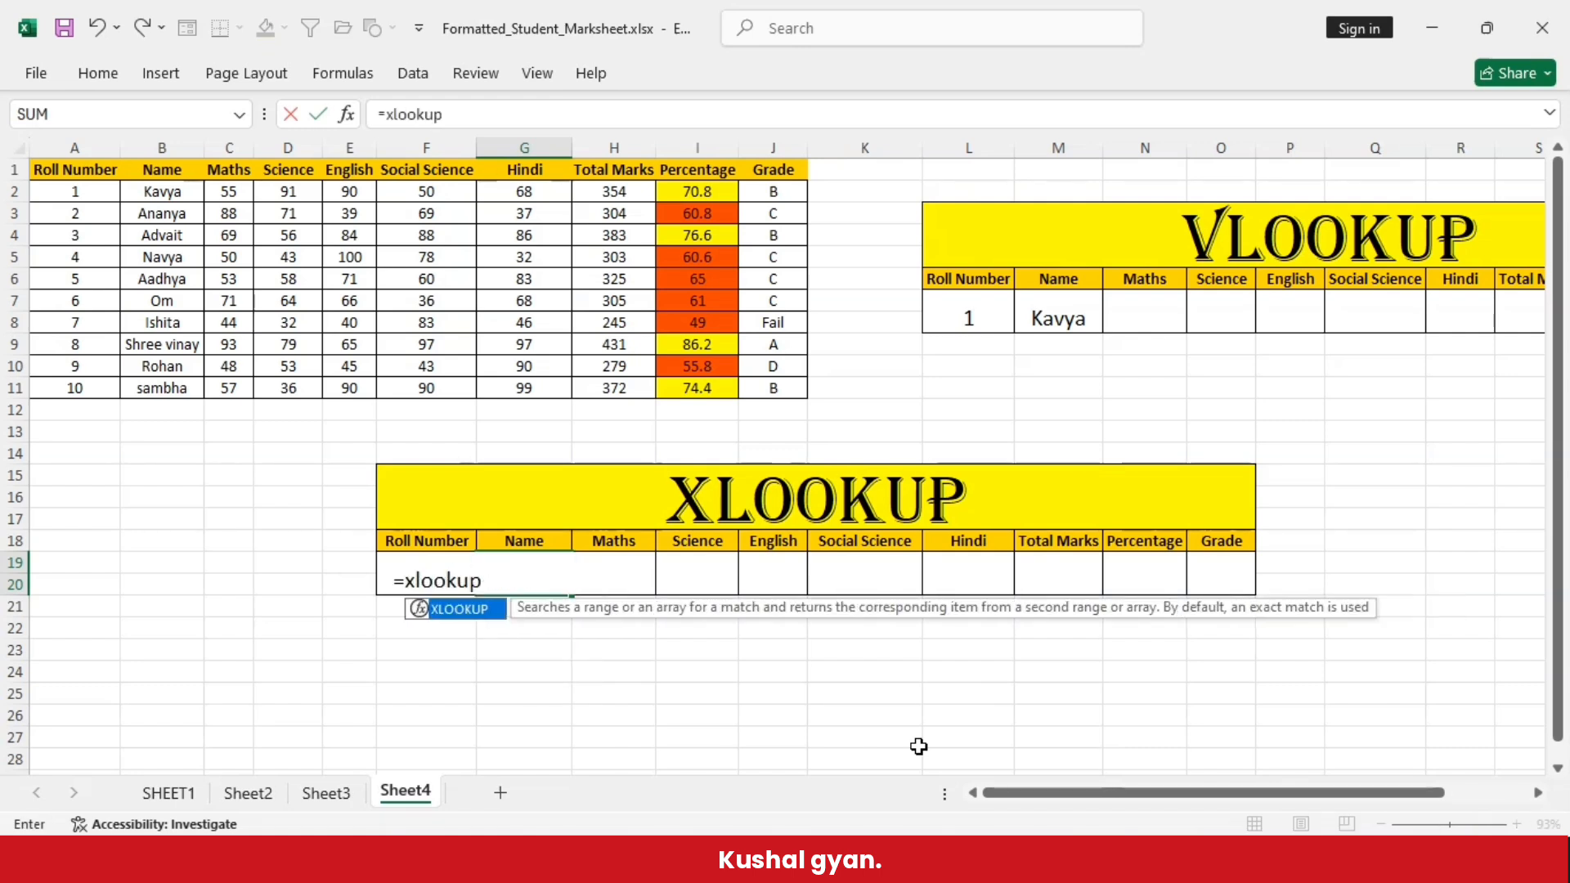
{"action": "type", "text": "("}
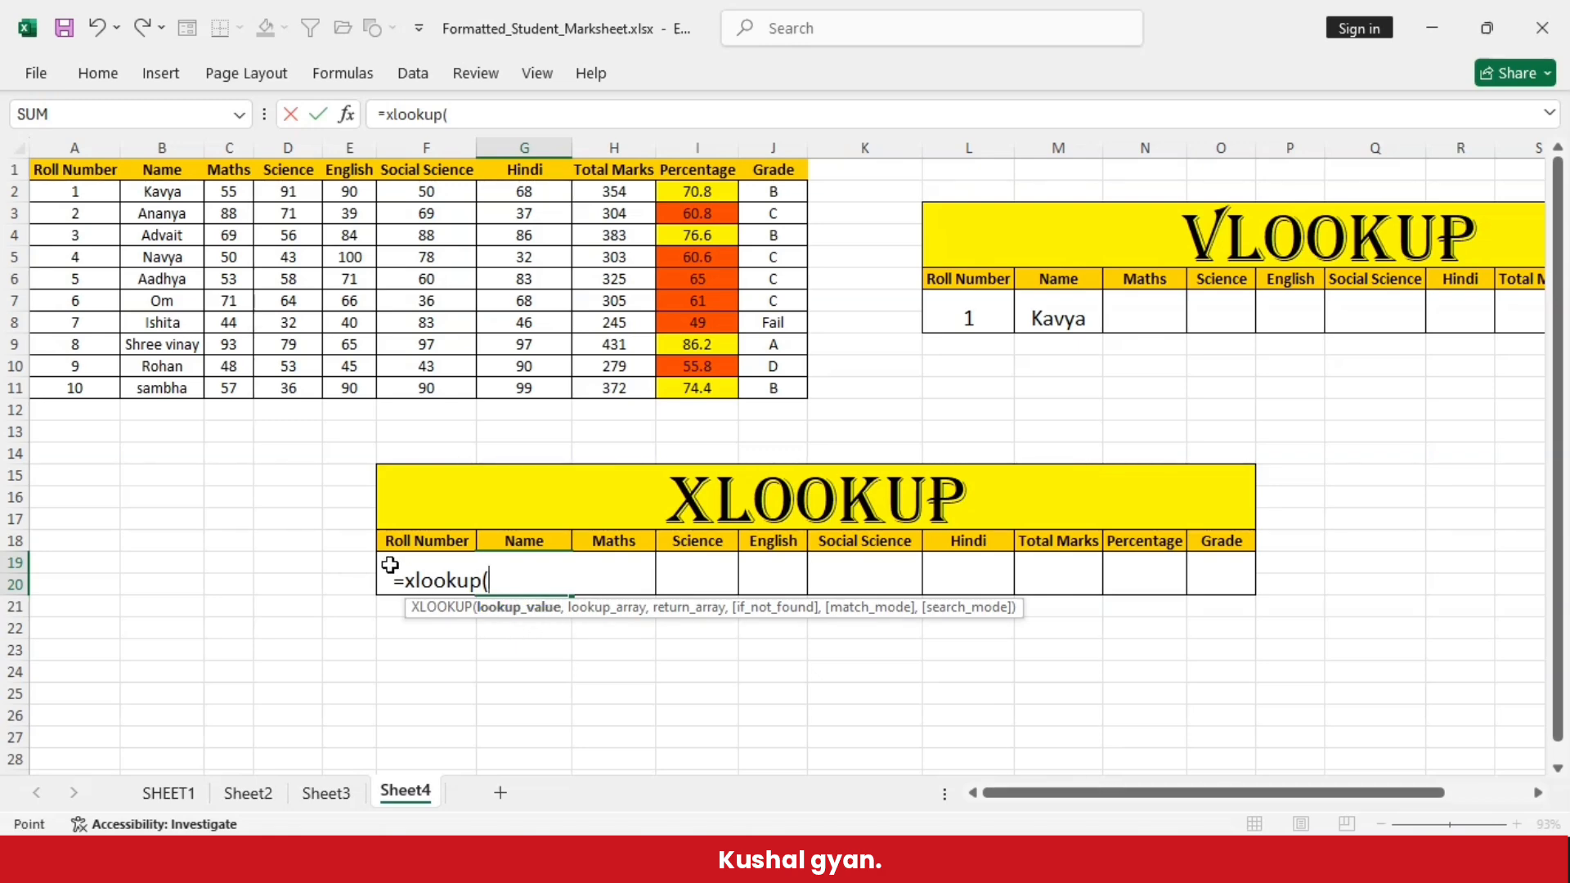
{"action": "left_click", "coordinate": [386, 564]}
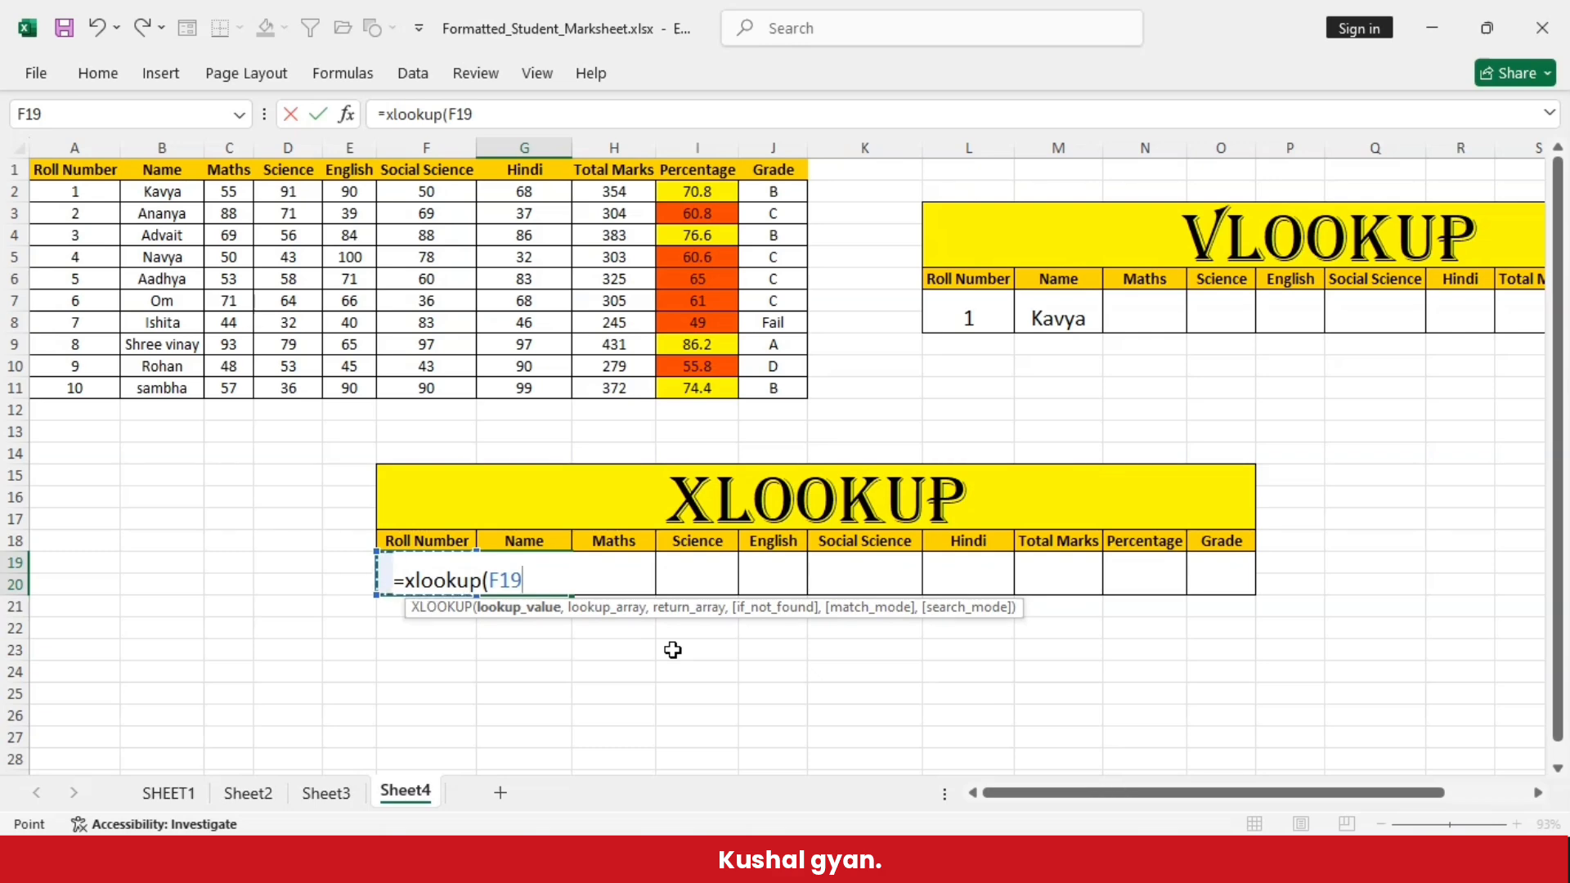
{"action": "type", "text": ","}
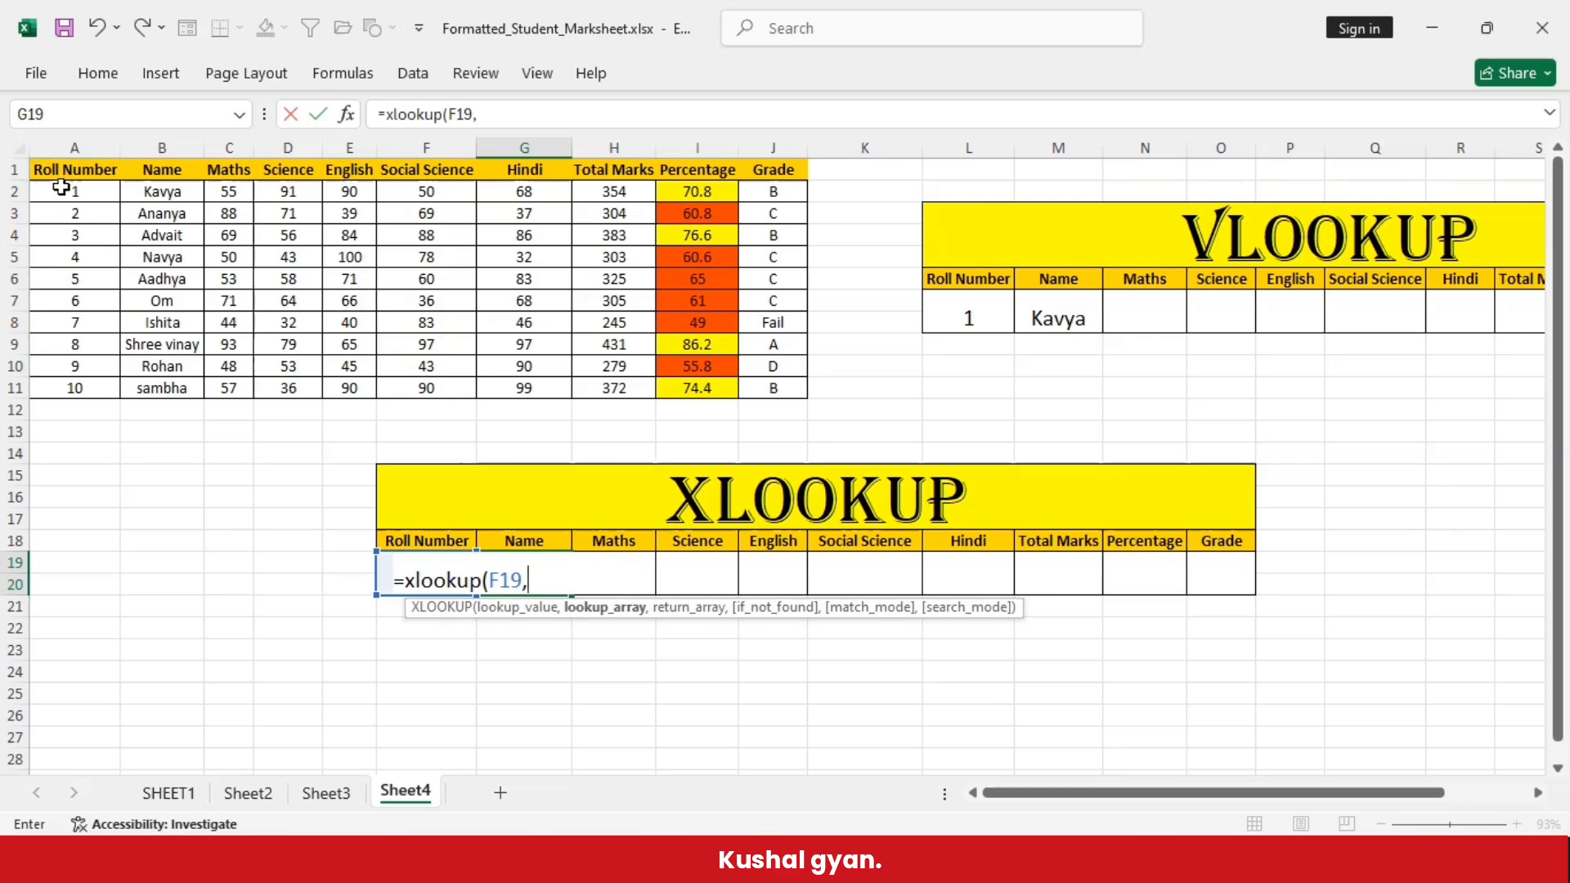
- Complete the XLOOKUP formula with A2:A11 as the lookup array and B2:J11 as the return array
{"action": "left_click_drag", "start_coordinate": [72, 193], "coordinate": [70, 388]}
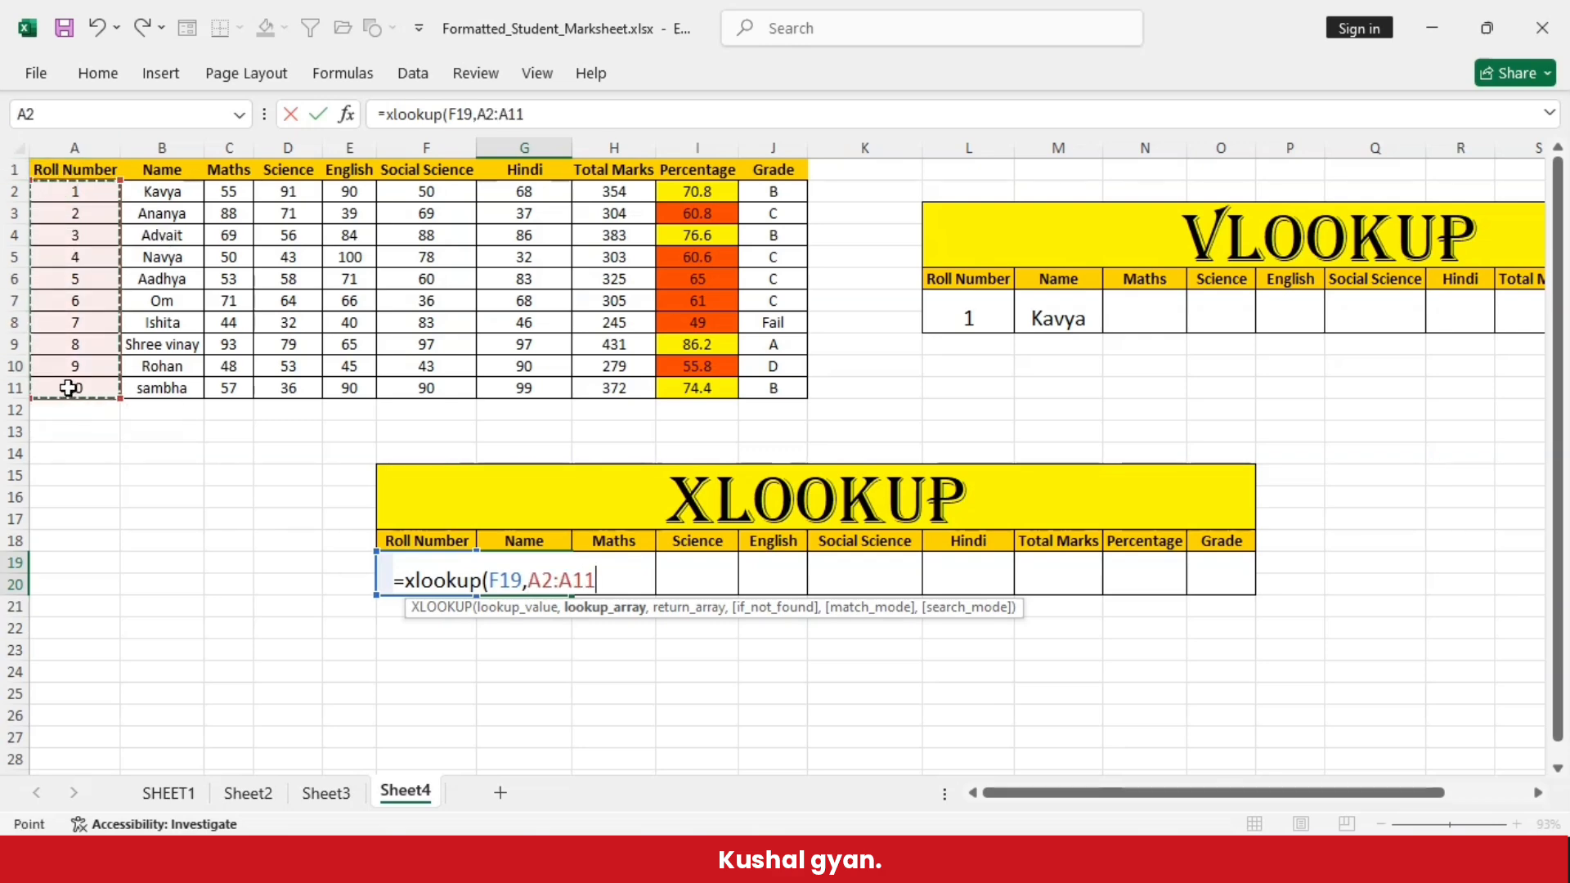
{"action": "type", "text": ","}
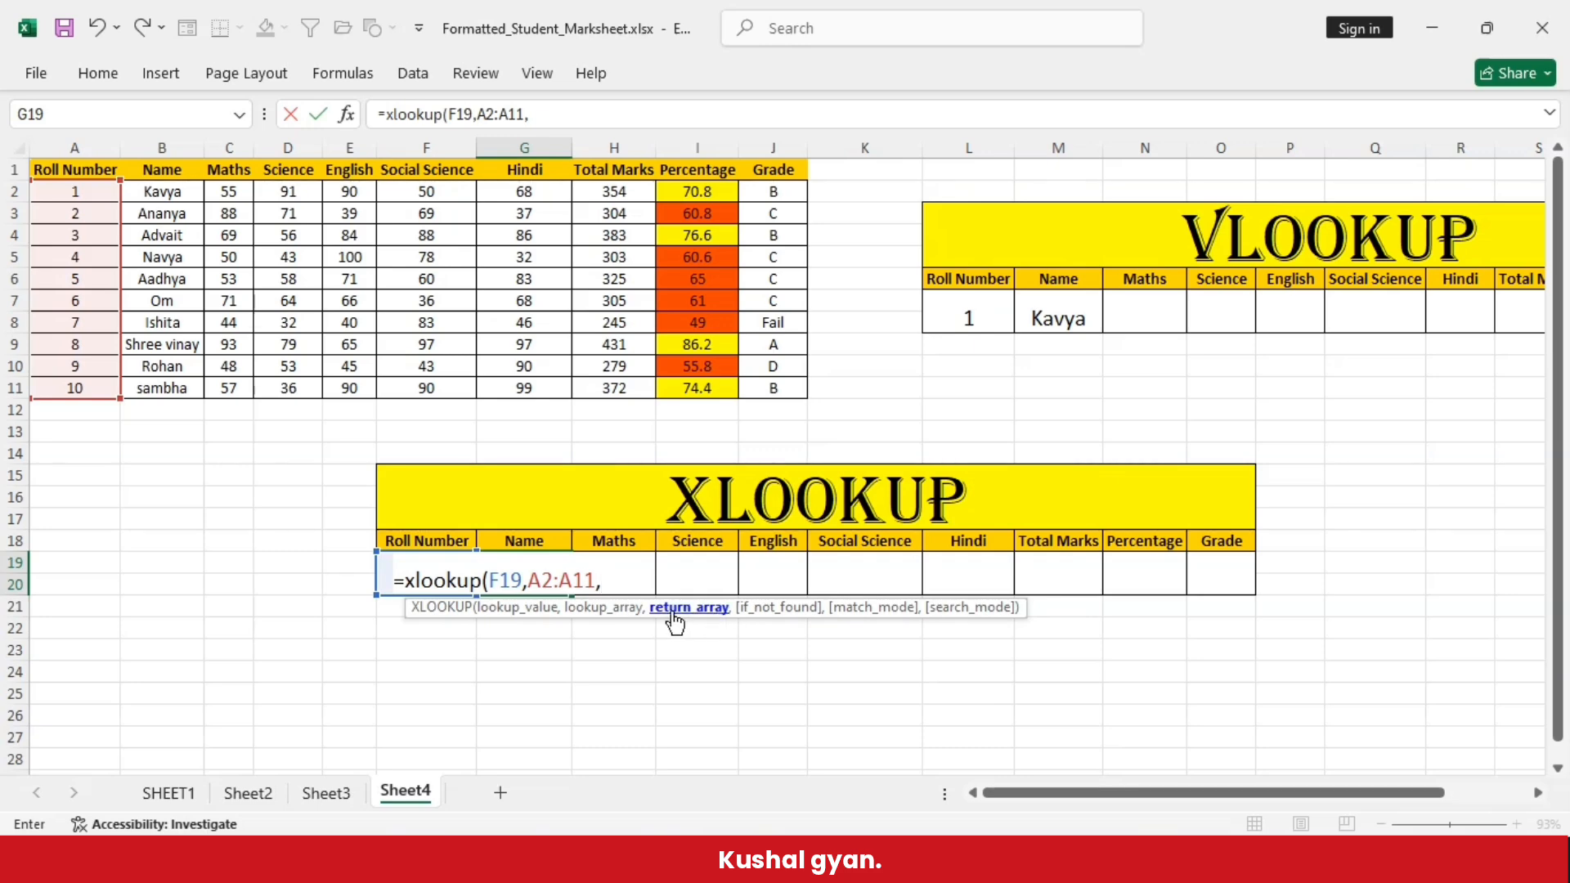
{"action": "left_click_drag", "start_coordinate": [151, 196], "coordinate": [781, 394]}
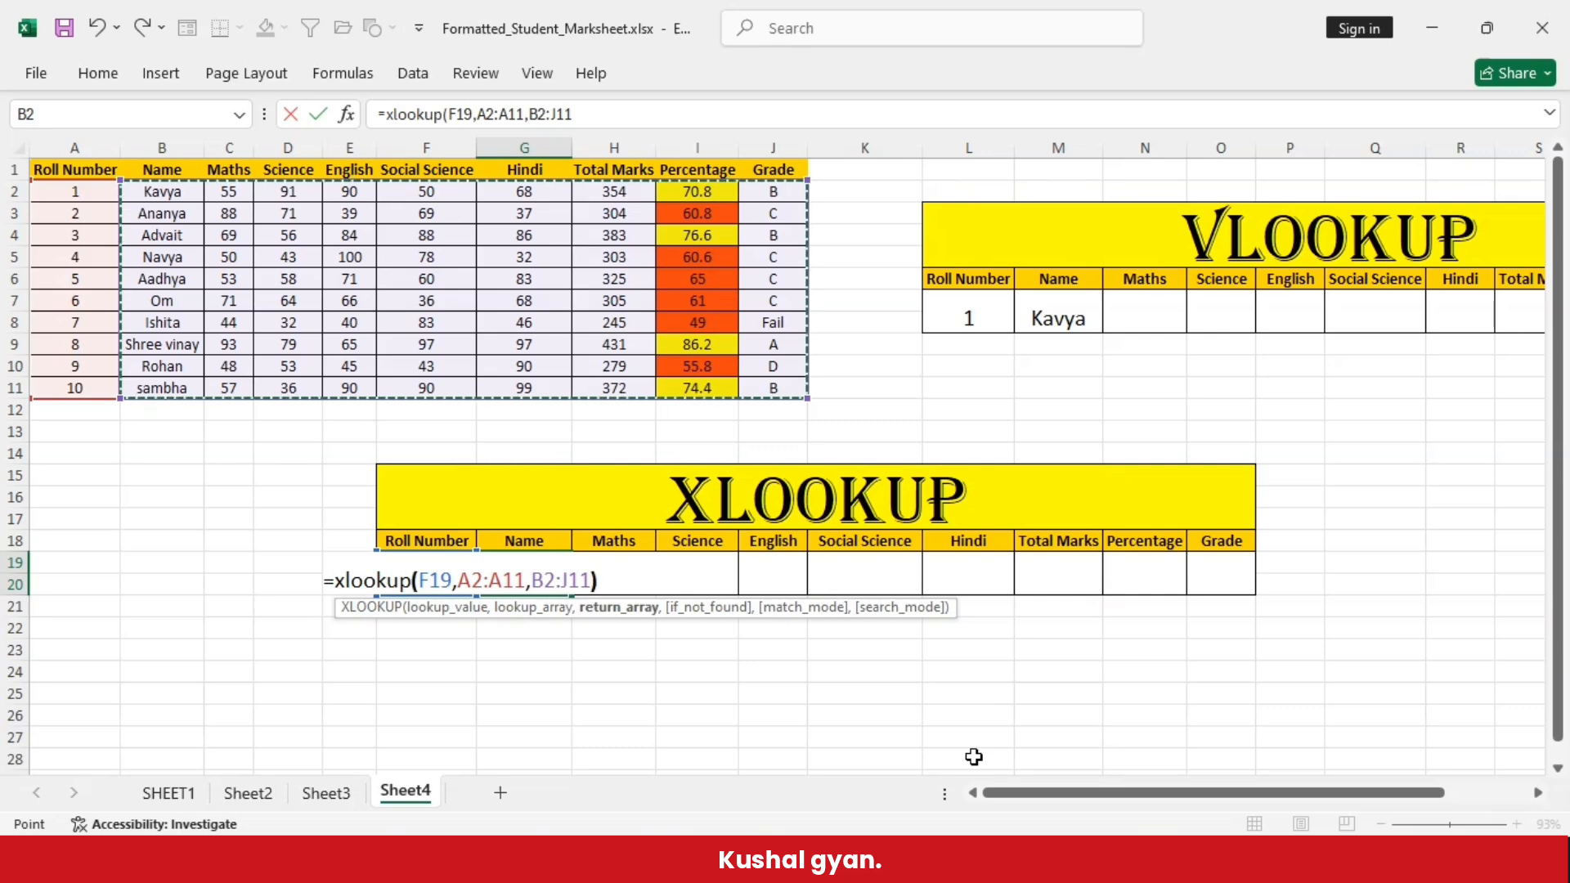
{"action": "type", "text": ")"}
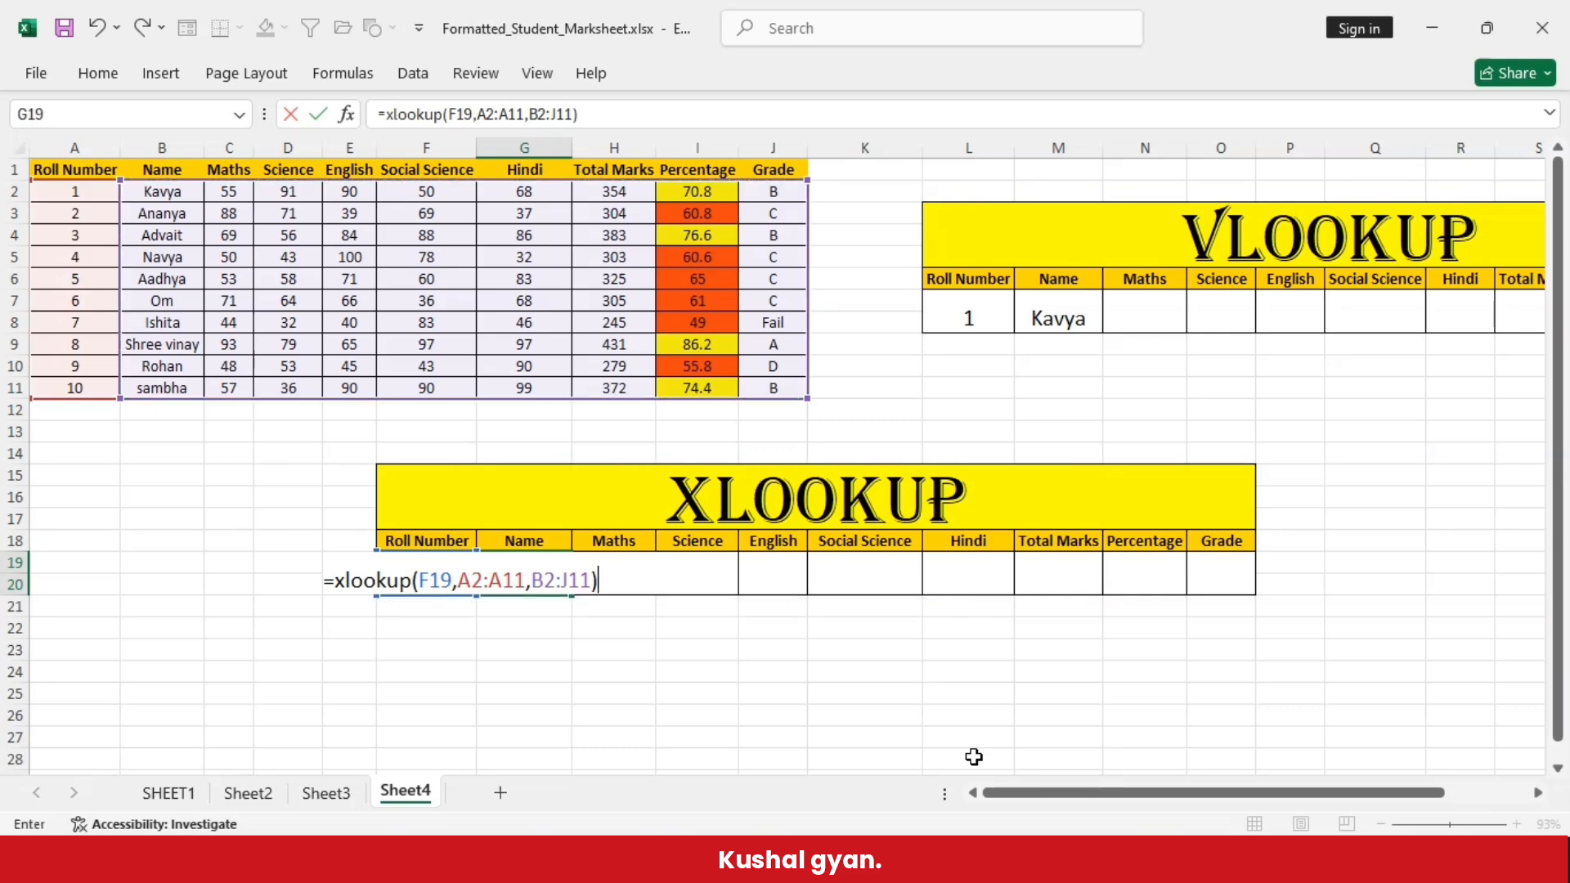
{"action": "key", "text": "Return"}
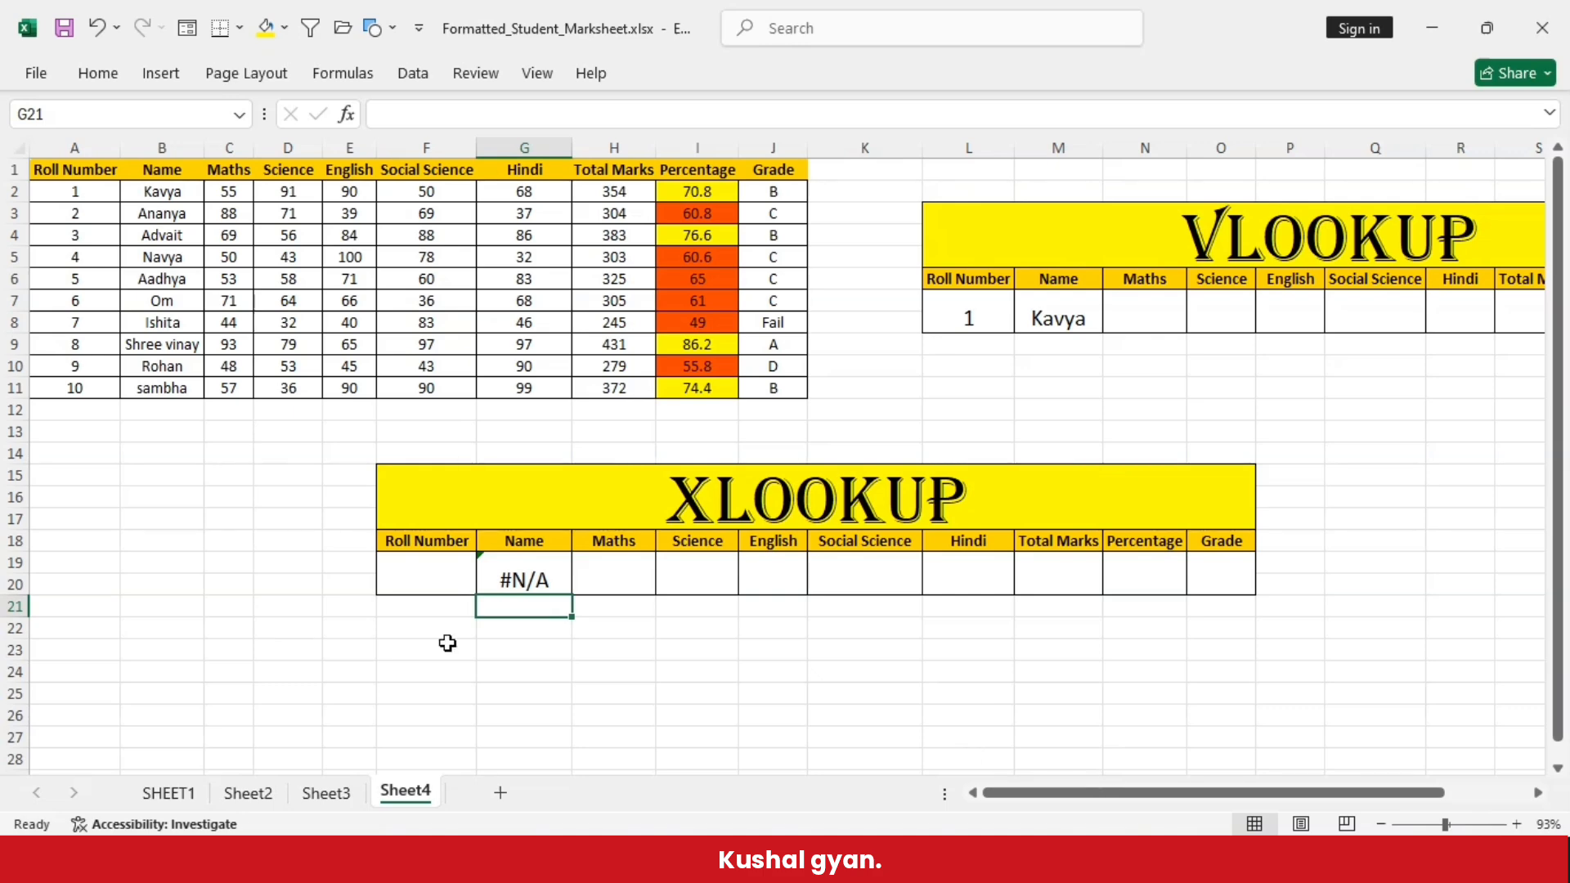
- Set the XLOOKUP table's roll number in F19 to 8
{"action": "double_click", "coordinate": [465, 587]}
{"action": "key", "text": "Escape"}
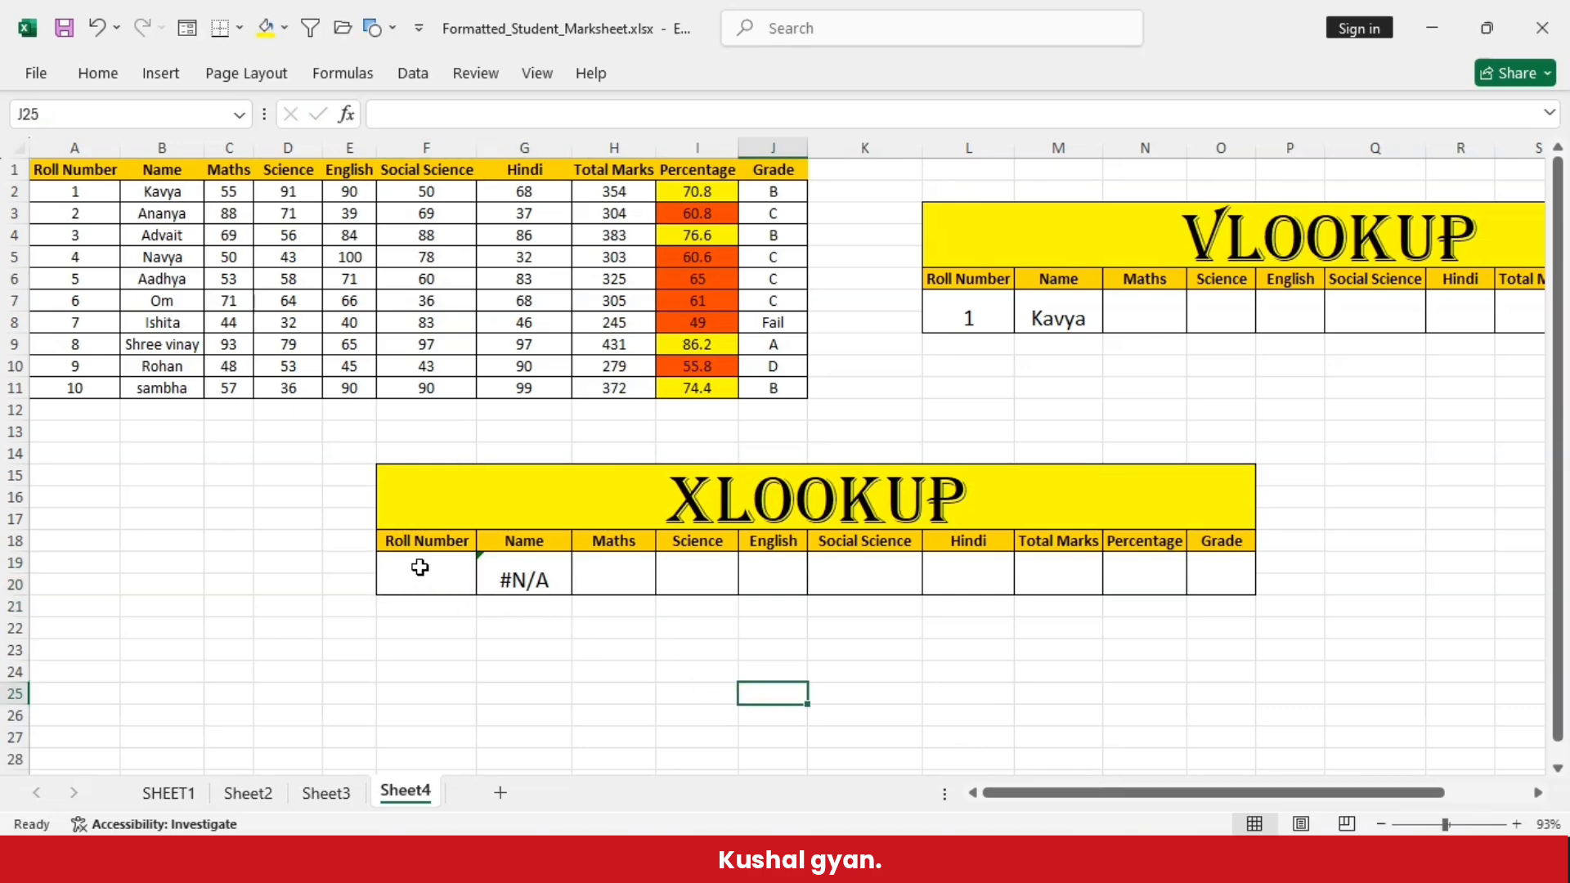
{"action": "type", "text": "8"}
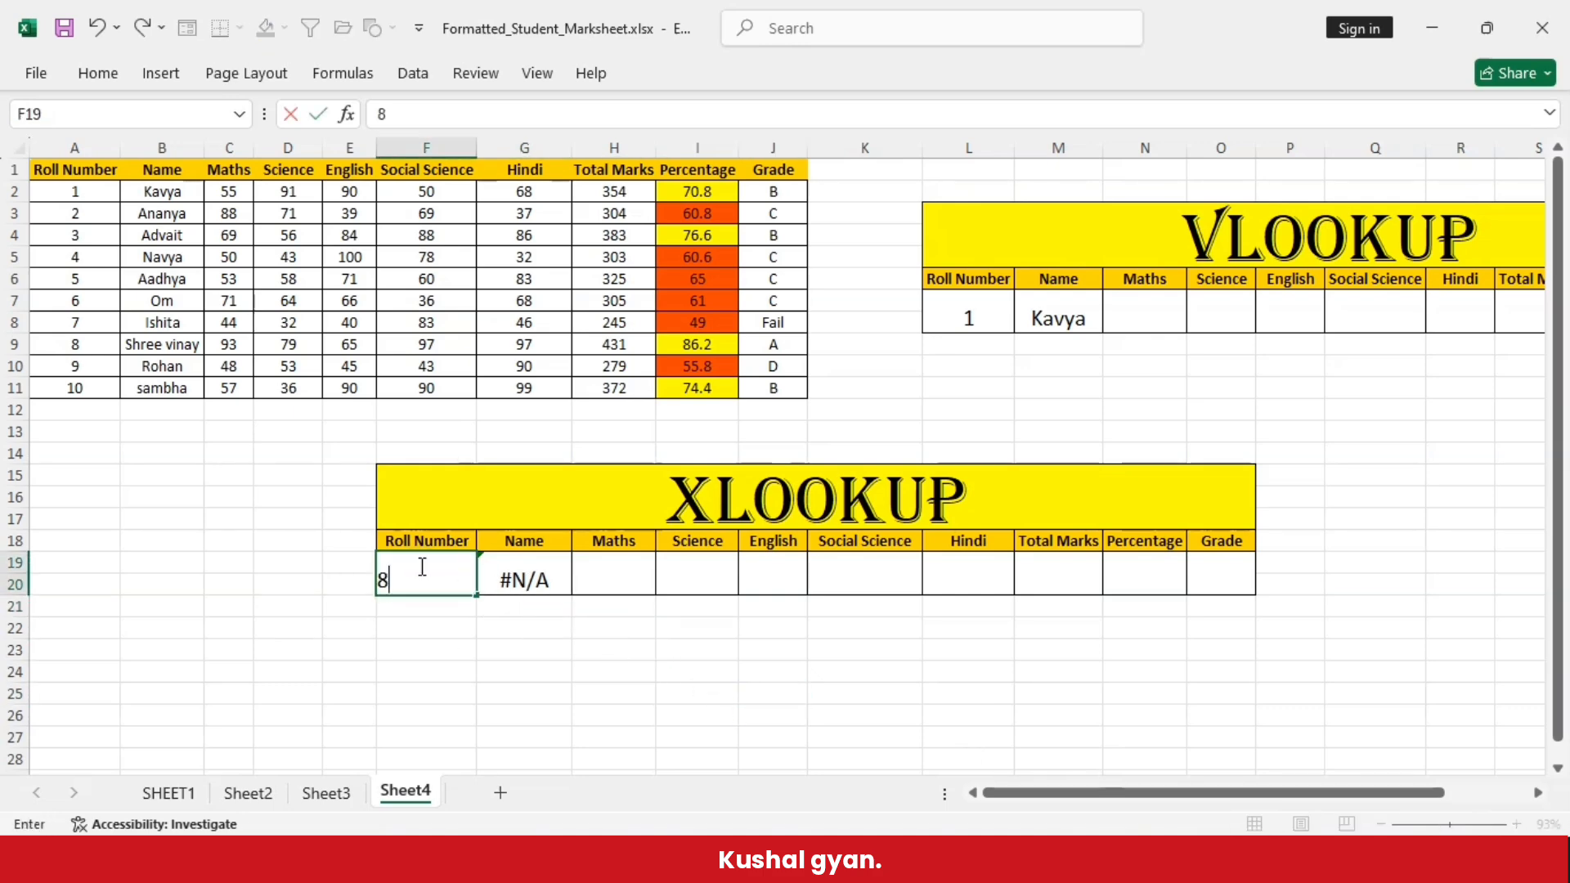
{"action": "left_click", "coordinate": [487, 680]}
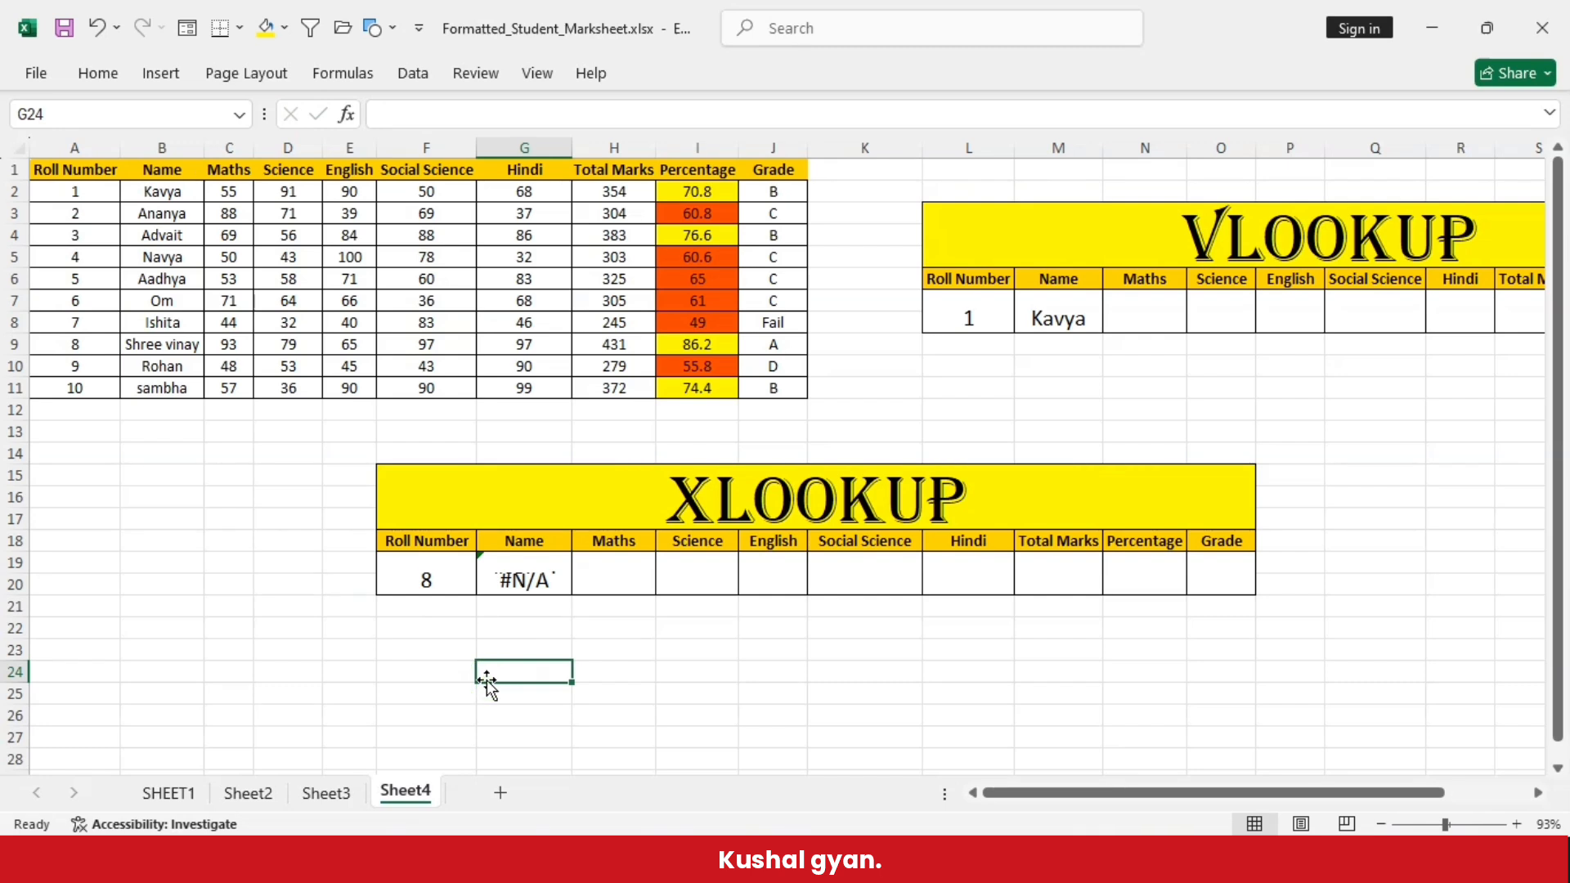
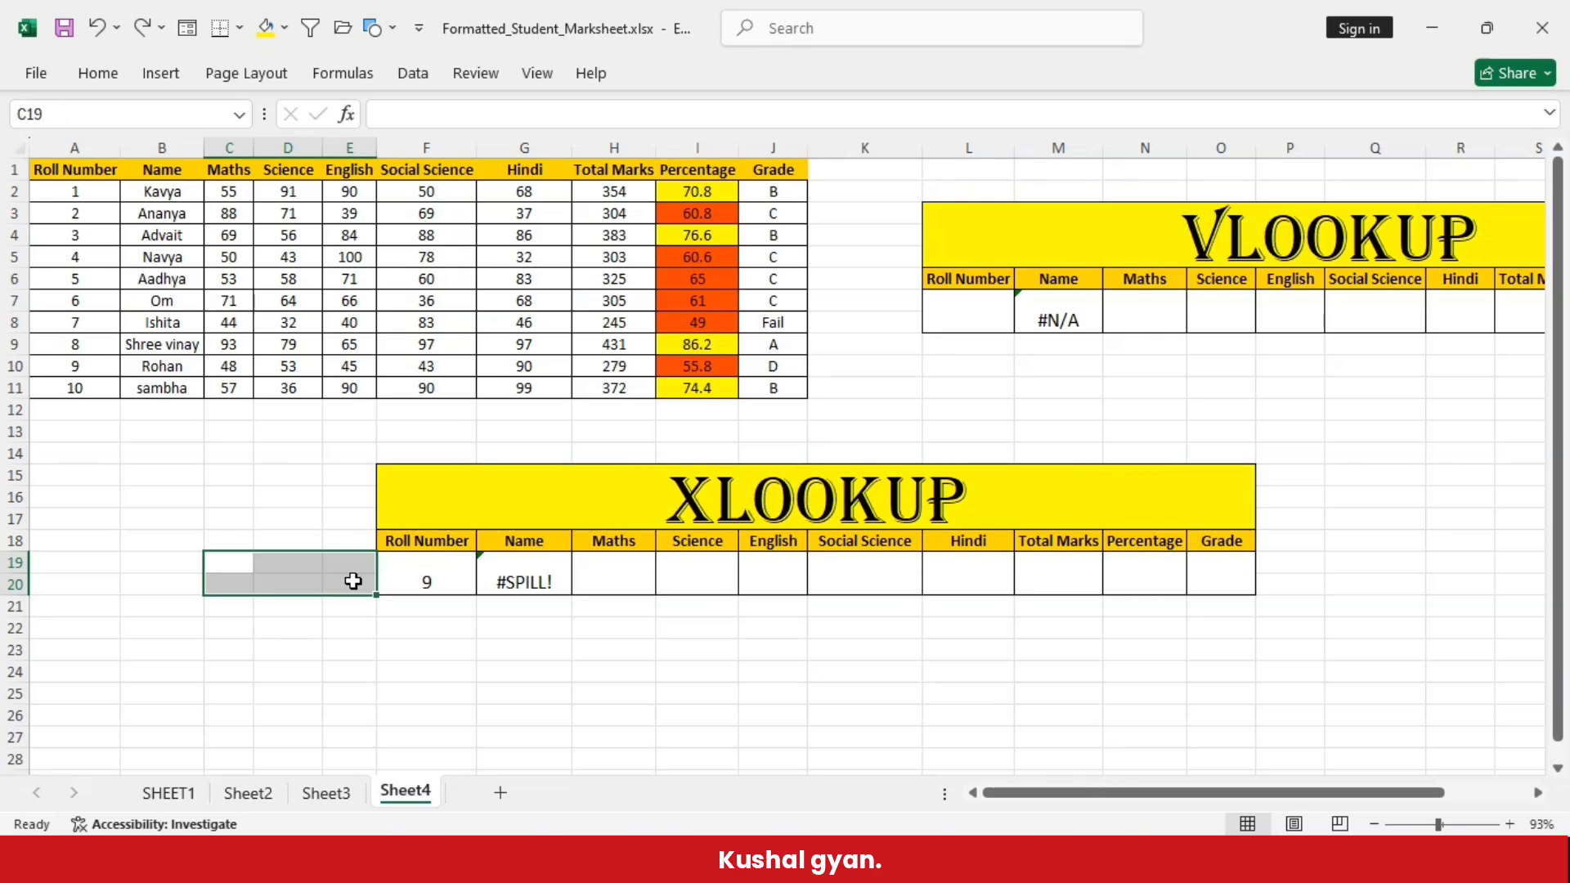
{"action": "left_click", "coordinate": [244, 644]}
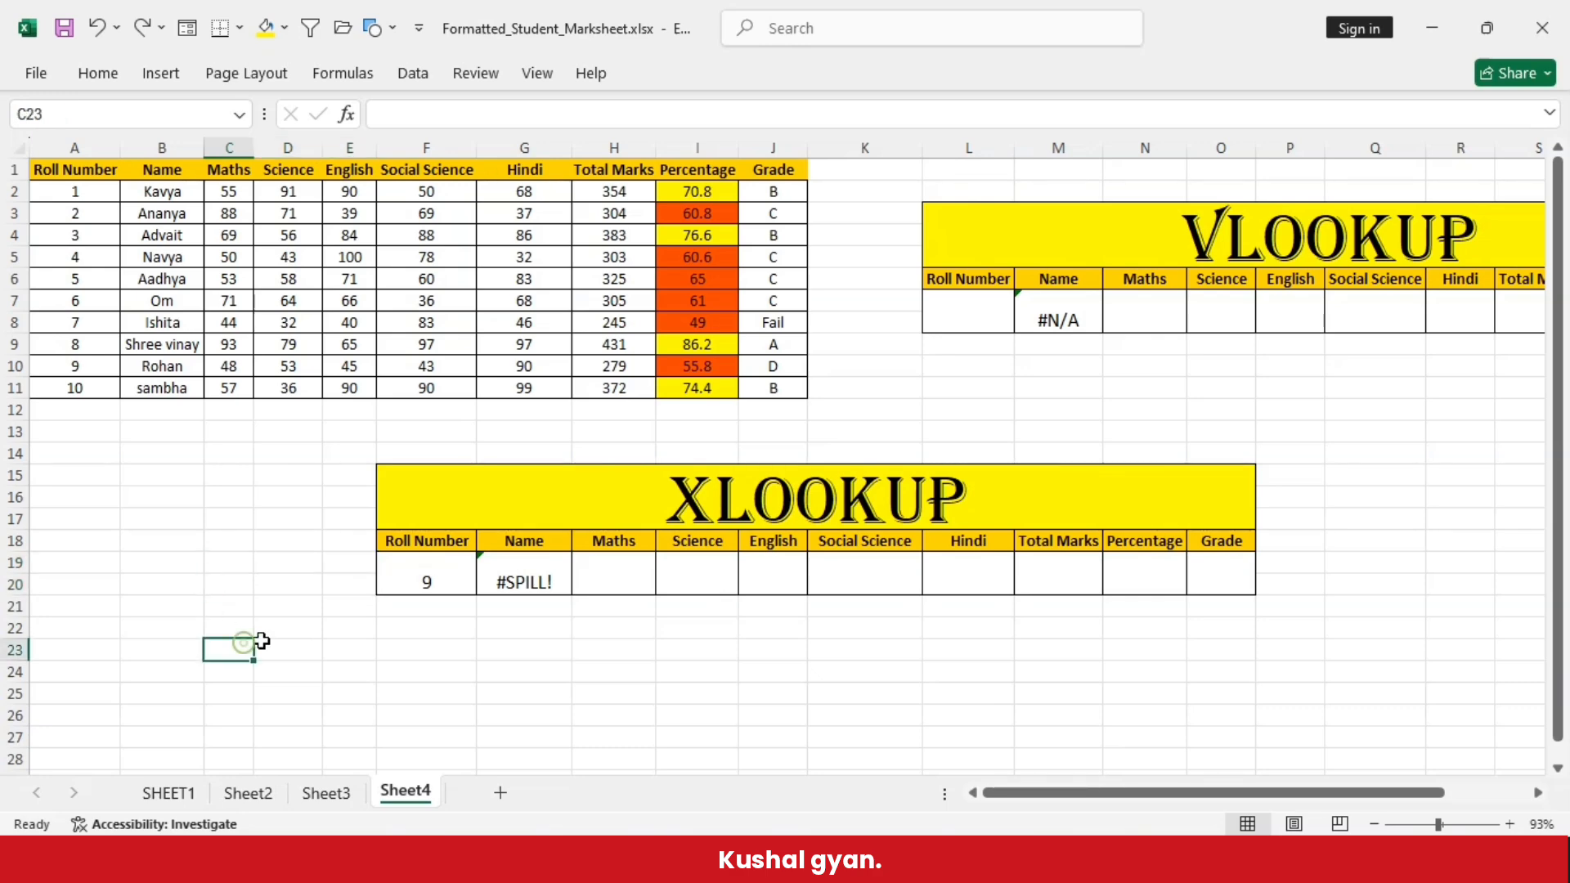
{"action": "left_click", "coordinate": [349, 568]}
{"action": "left_click_drag", "start_coordinate": [349, 570], "coordinate": [298, 594]}
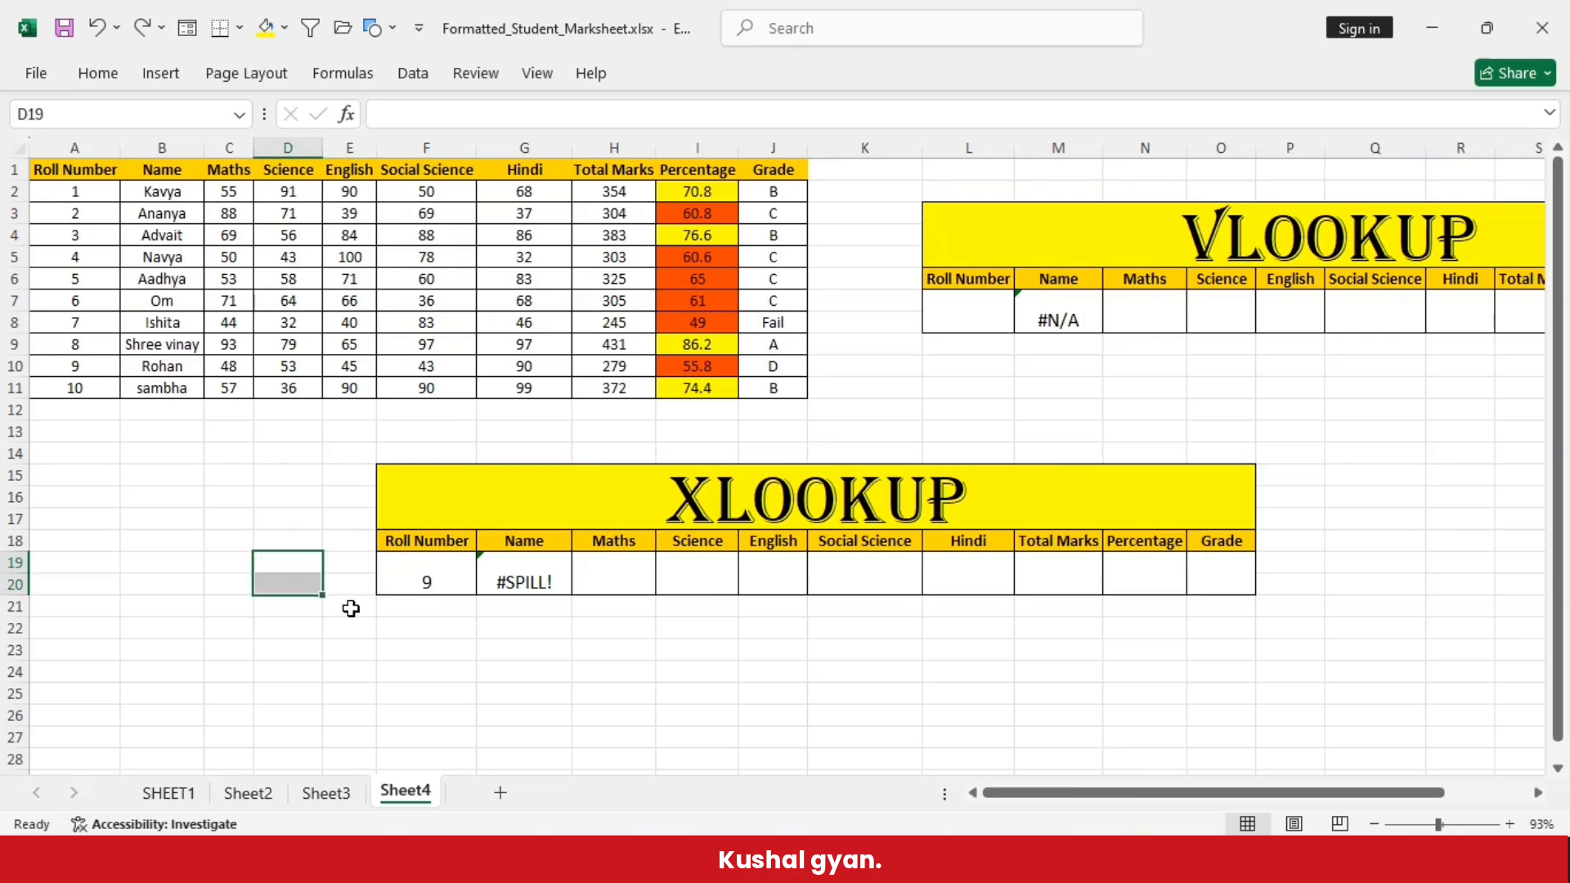
{"action": "left_click", "coordinate": [342, 646]}
{"action": "left_click_drag", "start_coordinate": [158, 556], "coordinate": [360, 586]}
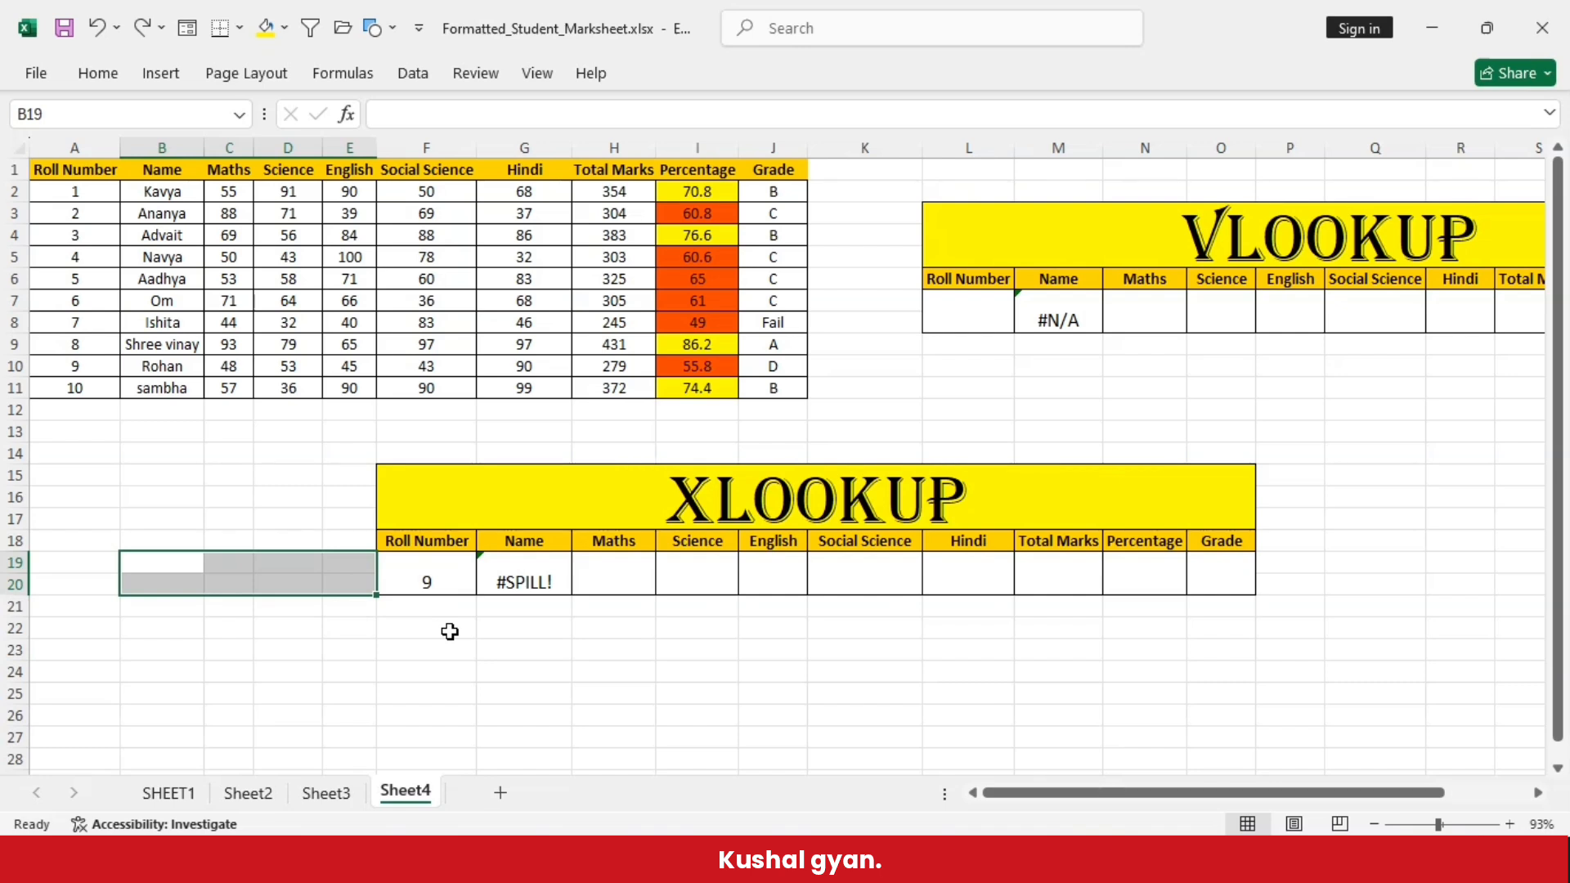
{"action": "left_click", "coordinate": [402, 691]}
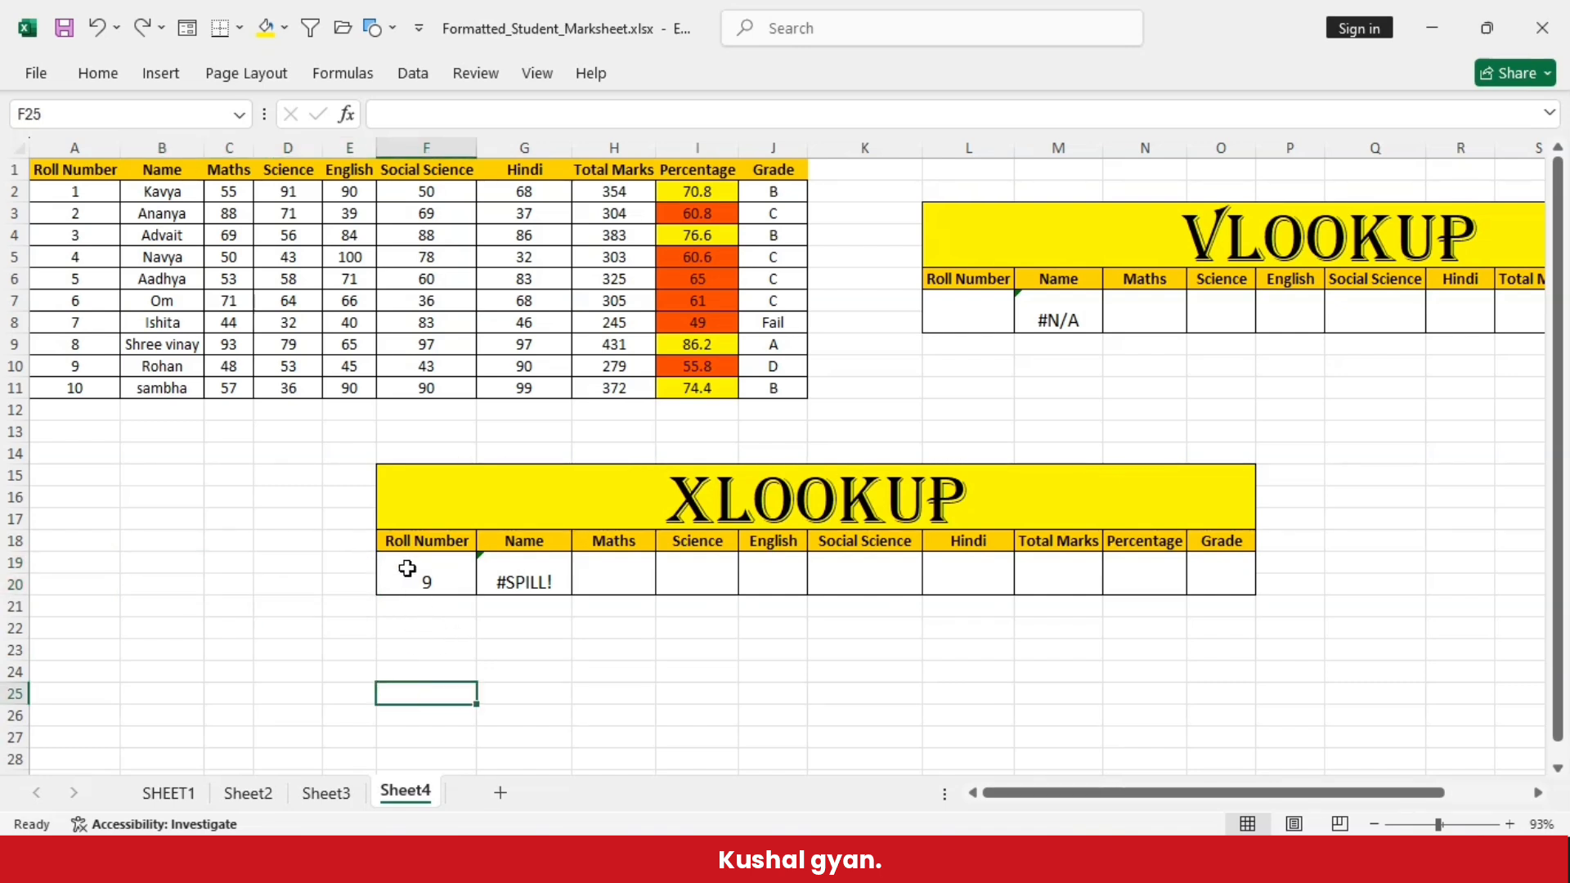
- Unmerge the result cells F19:O20 under the XLOOKUP table's headers
{"action": "left_click_drag", "start_coordinate": [402, 564], "coordinate": [1240, 570]}
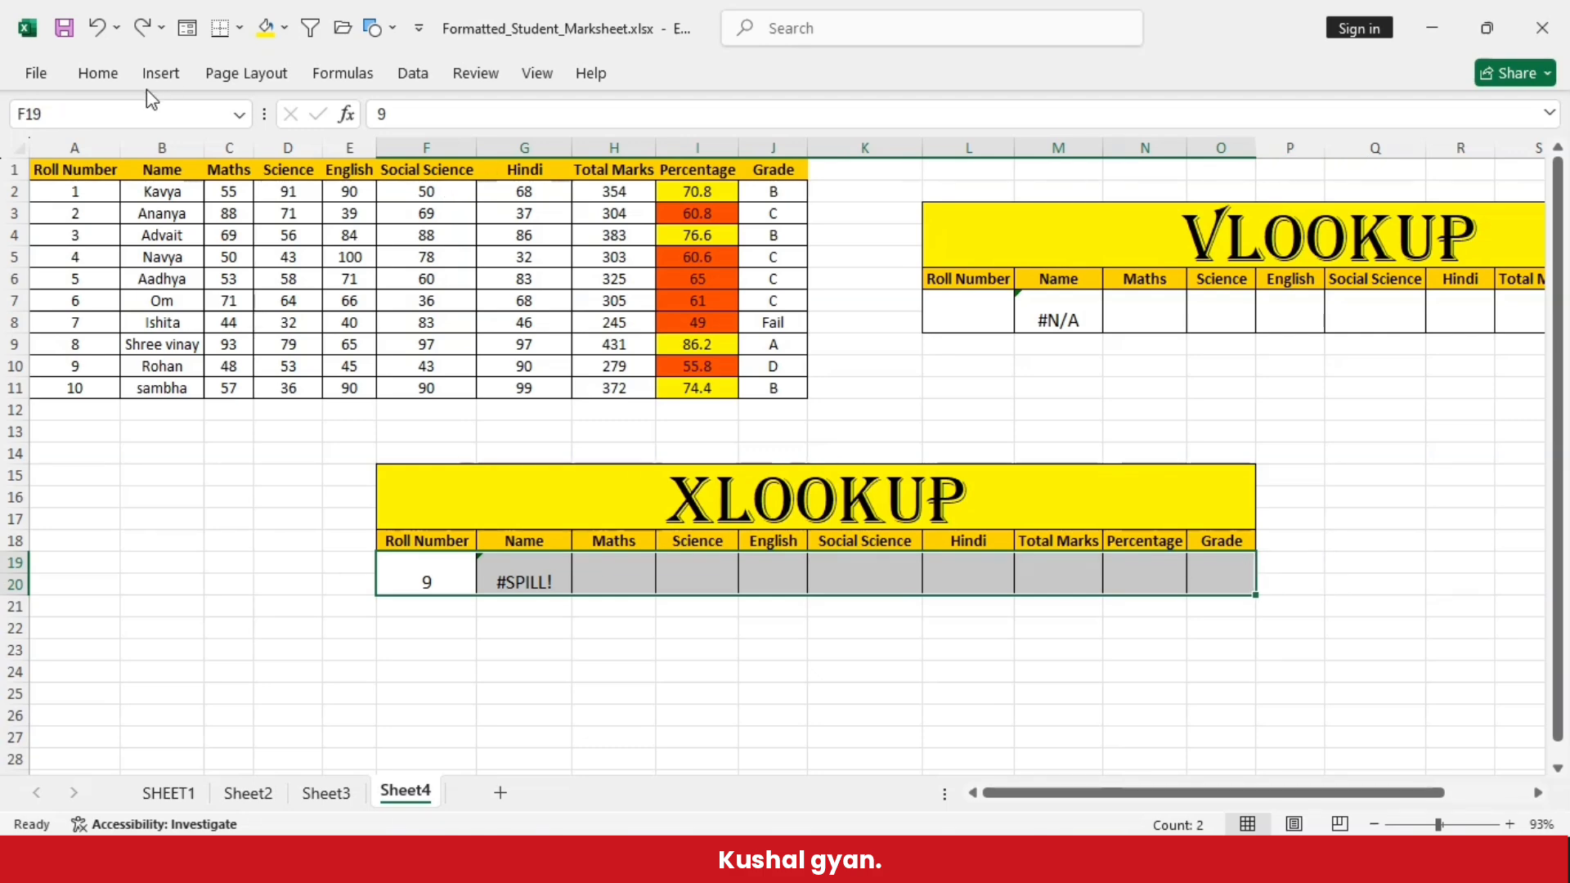
{"action": "left_click", "coordinate": [99, 74]}
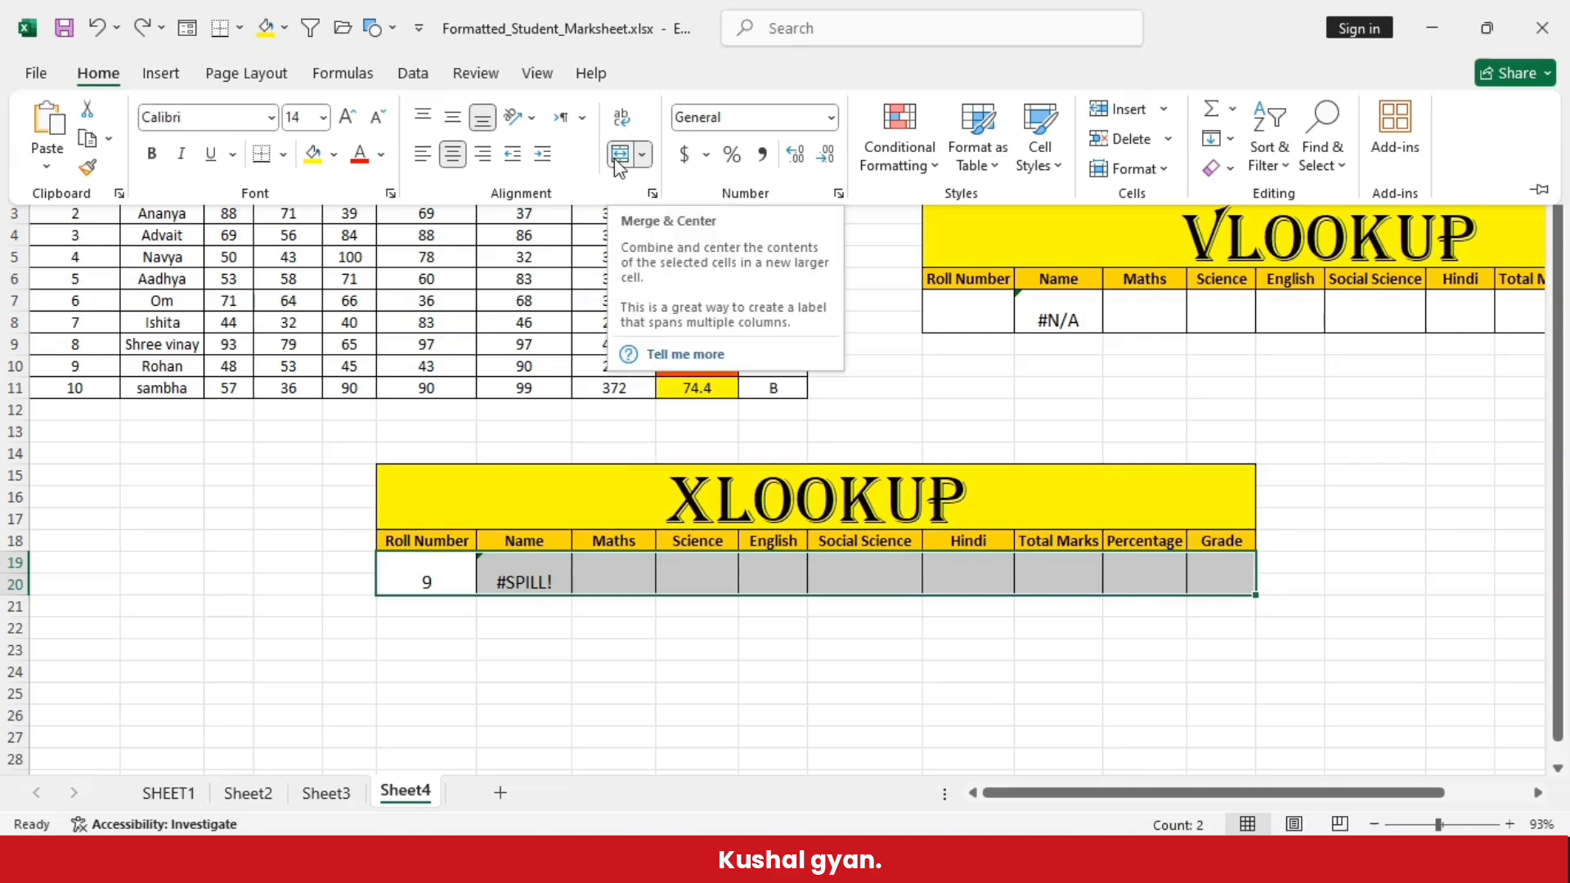
{"action": "left_click", "coordinate": [642, 154]}
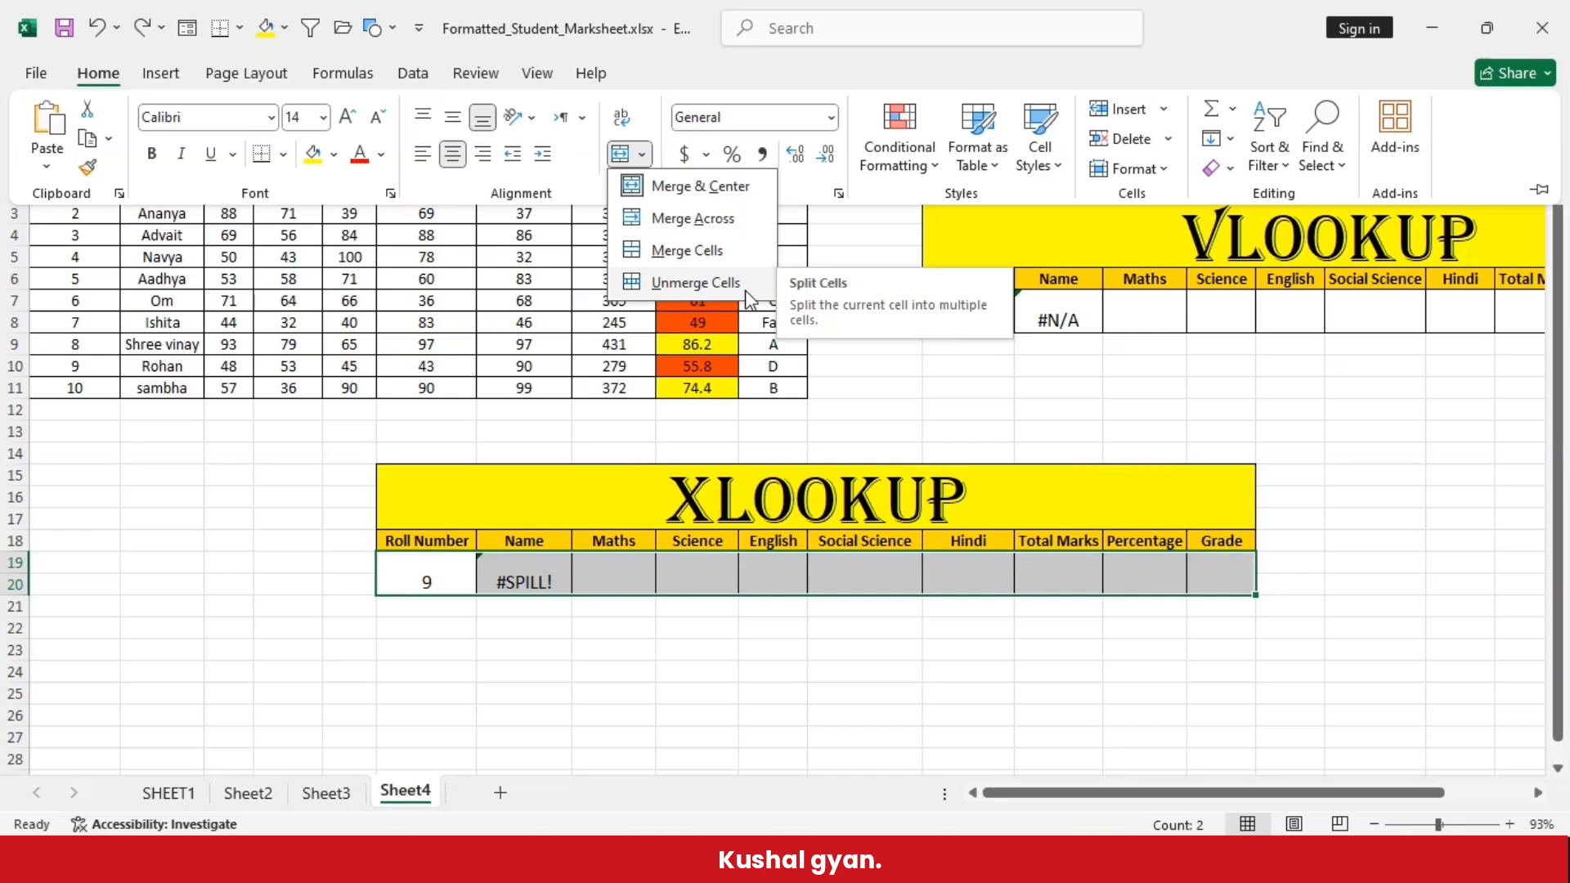
{"action": "left_click", "coordinate": [746, 283]}
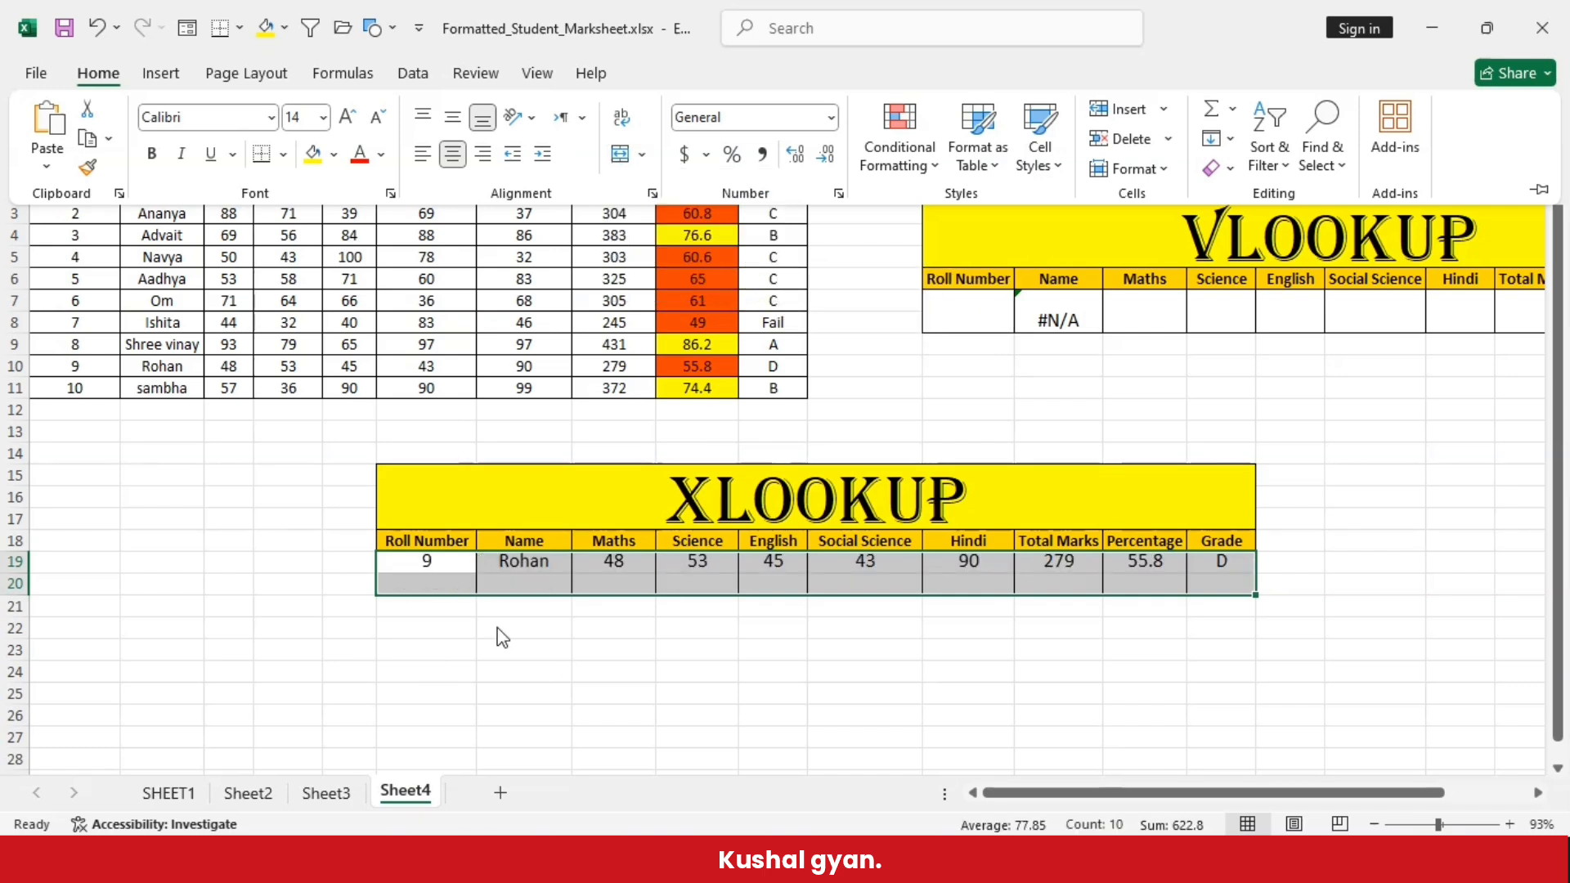
{"action": "left_click", "coordinate": [436, 615]}
{"action": "left_click", "coordinate": [436, 613]}
{"action": "left_click", "coordinate": [440, 561]}
{"action": "left_click_drag", "start_coordinate": [384, 561], "coordinate": [1241, 556]}
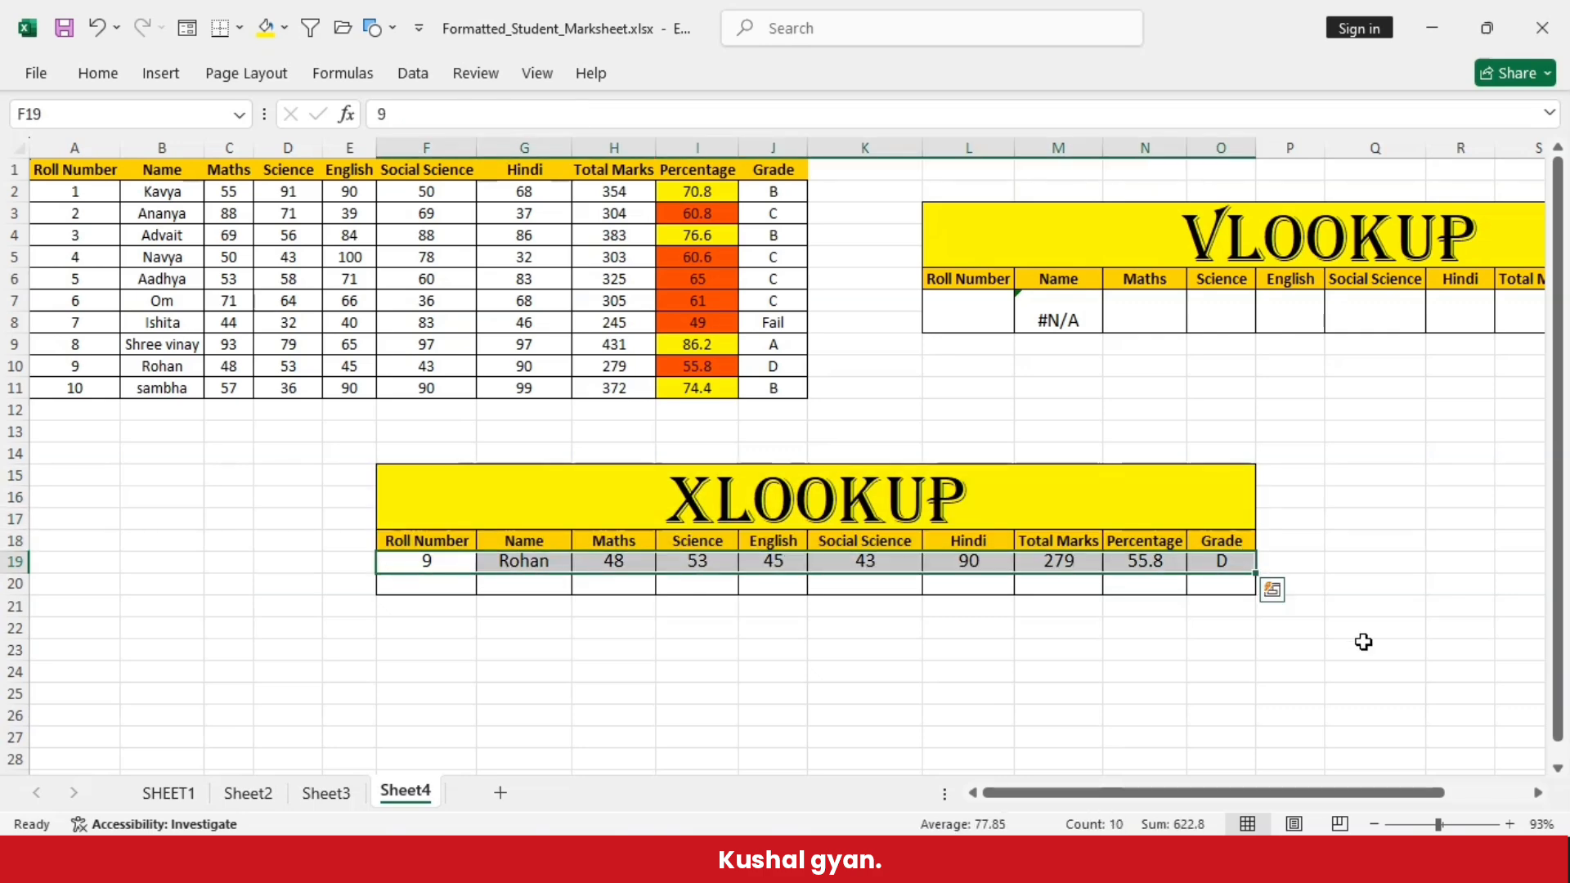
{"action": "left_click", "coordinate": [679, 762]}
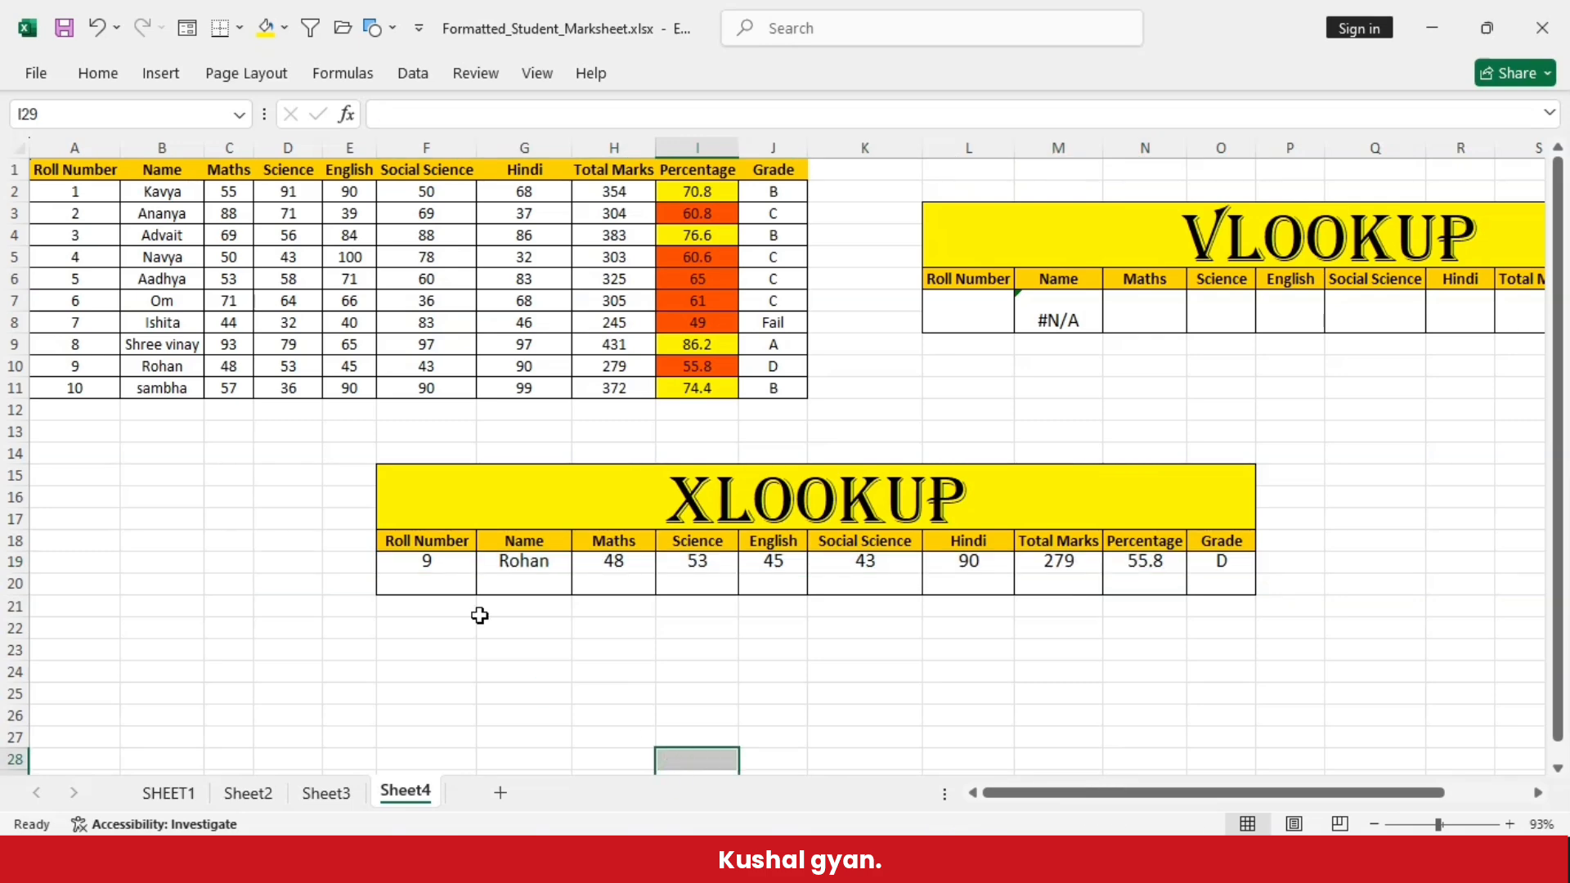
- Test the XLOOKUP table with roll numbers 10 and 4 in cell F19
{"action": "left_click", "coordinate": [447, 563]}
{"action": "type", "text": "9"}
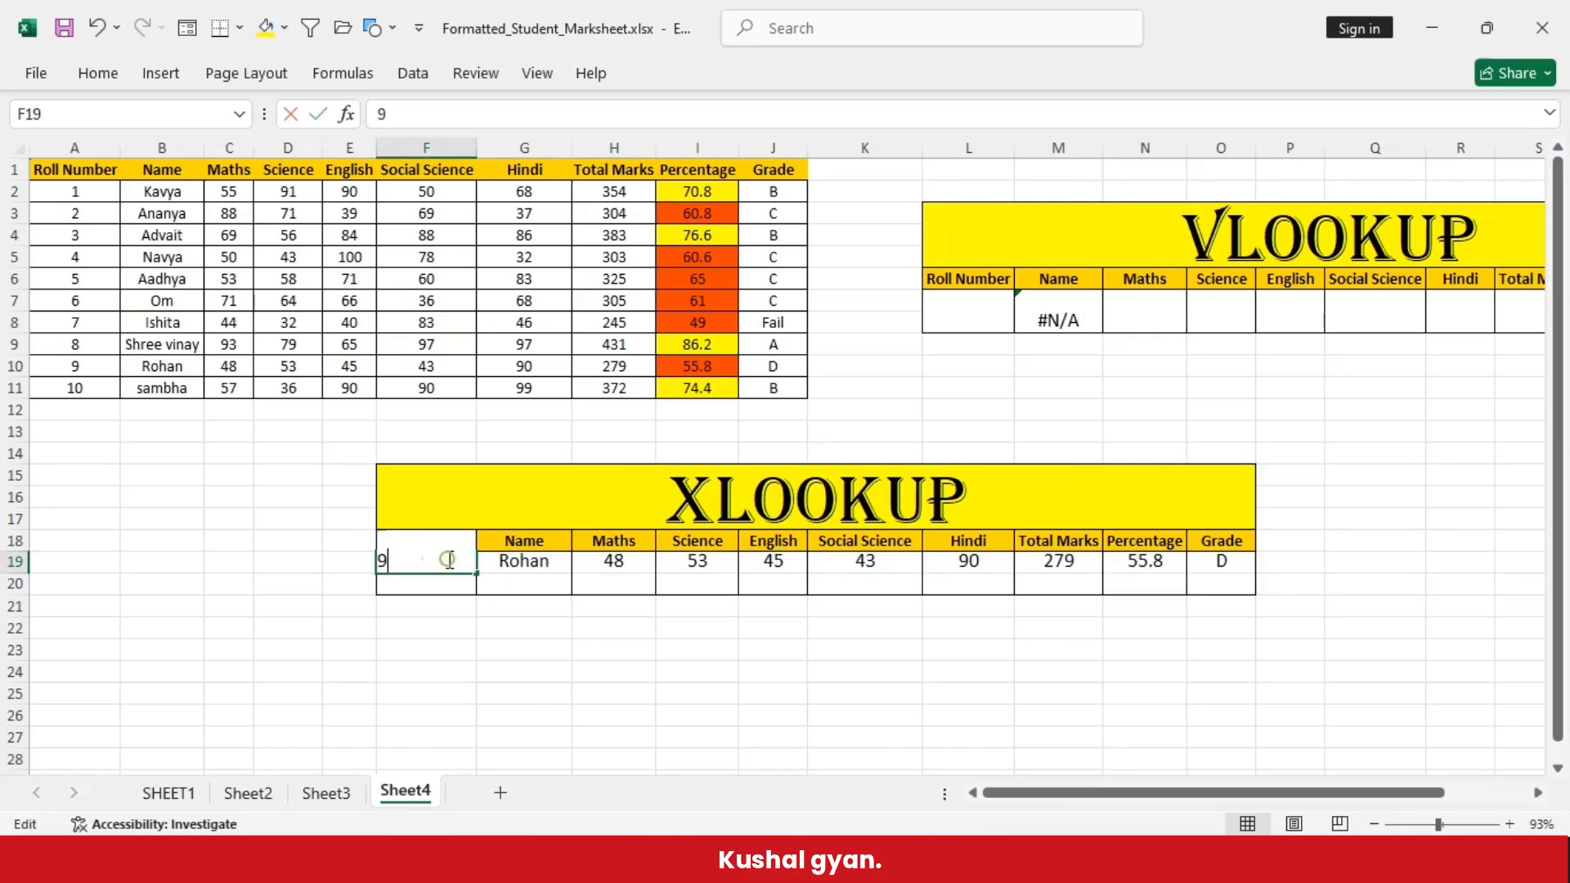
{"action": "type", "text": "0"}
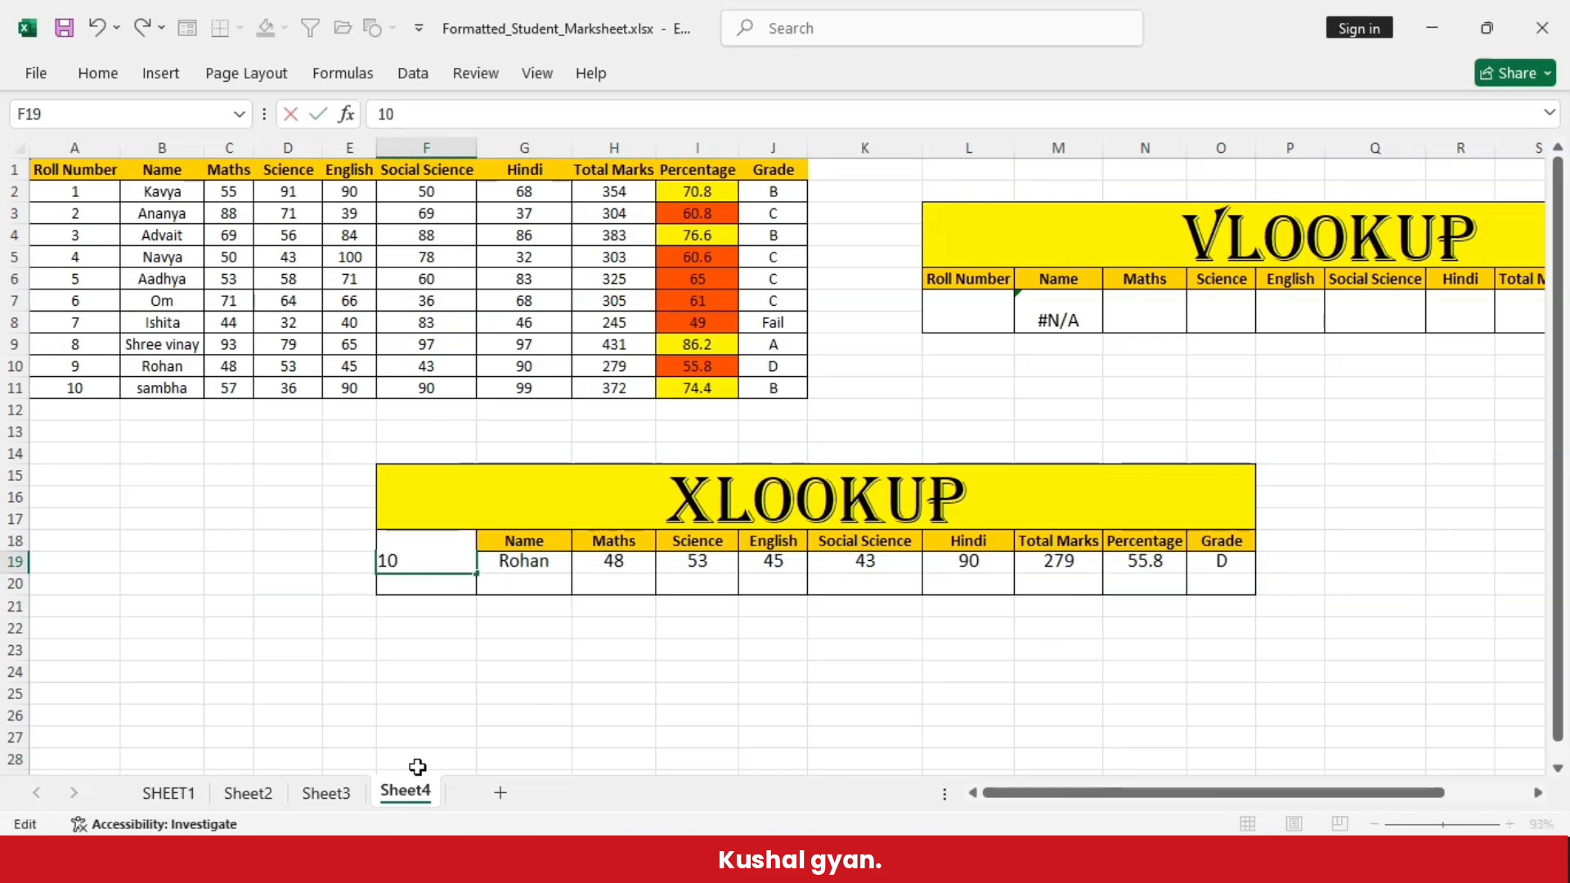
{"action": "left_click", "coordinate": [340, 669]}
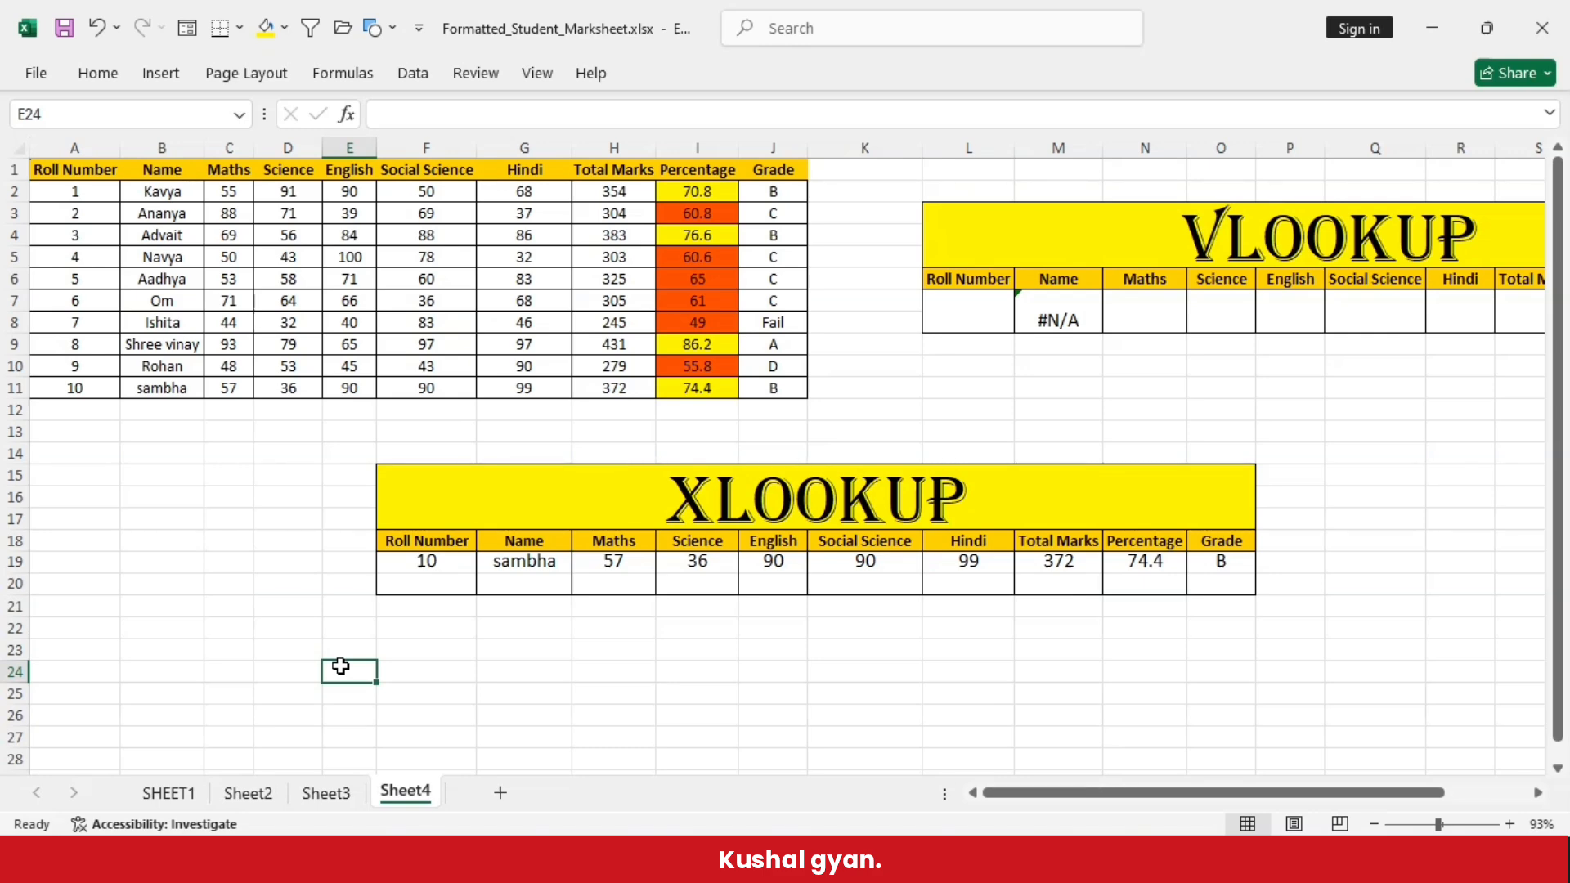
{"action": "double_click", "coordinate": [455, 562]}
{"action": "key", "text": "BackSpace"}
{"action": "type", "text": "4"}
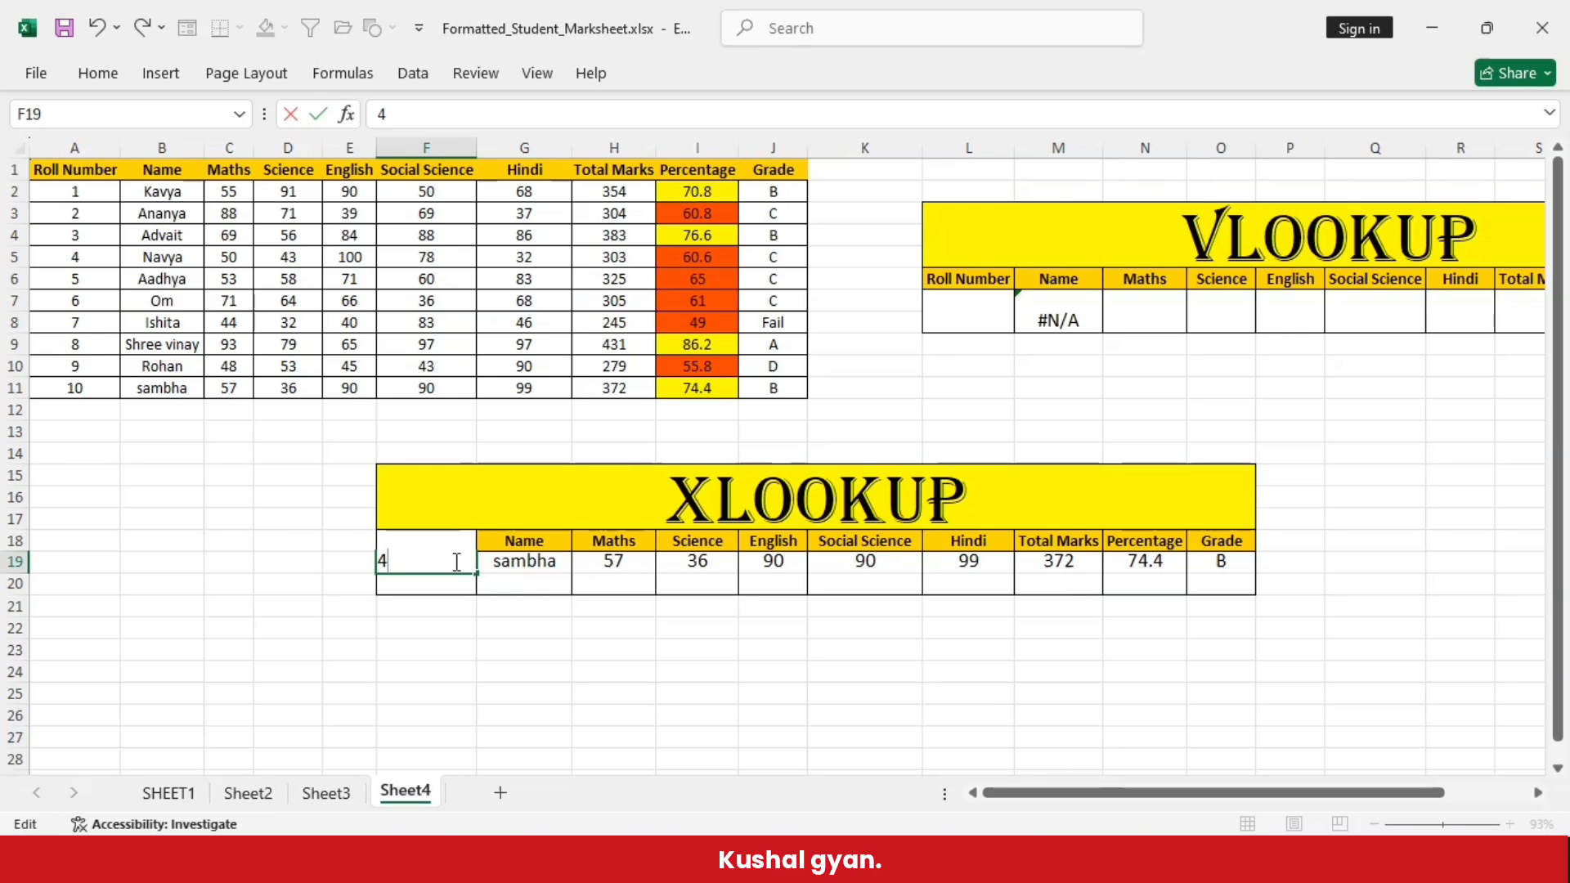
{"action": "left_click", "coordinate": [532, 664]}
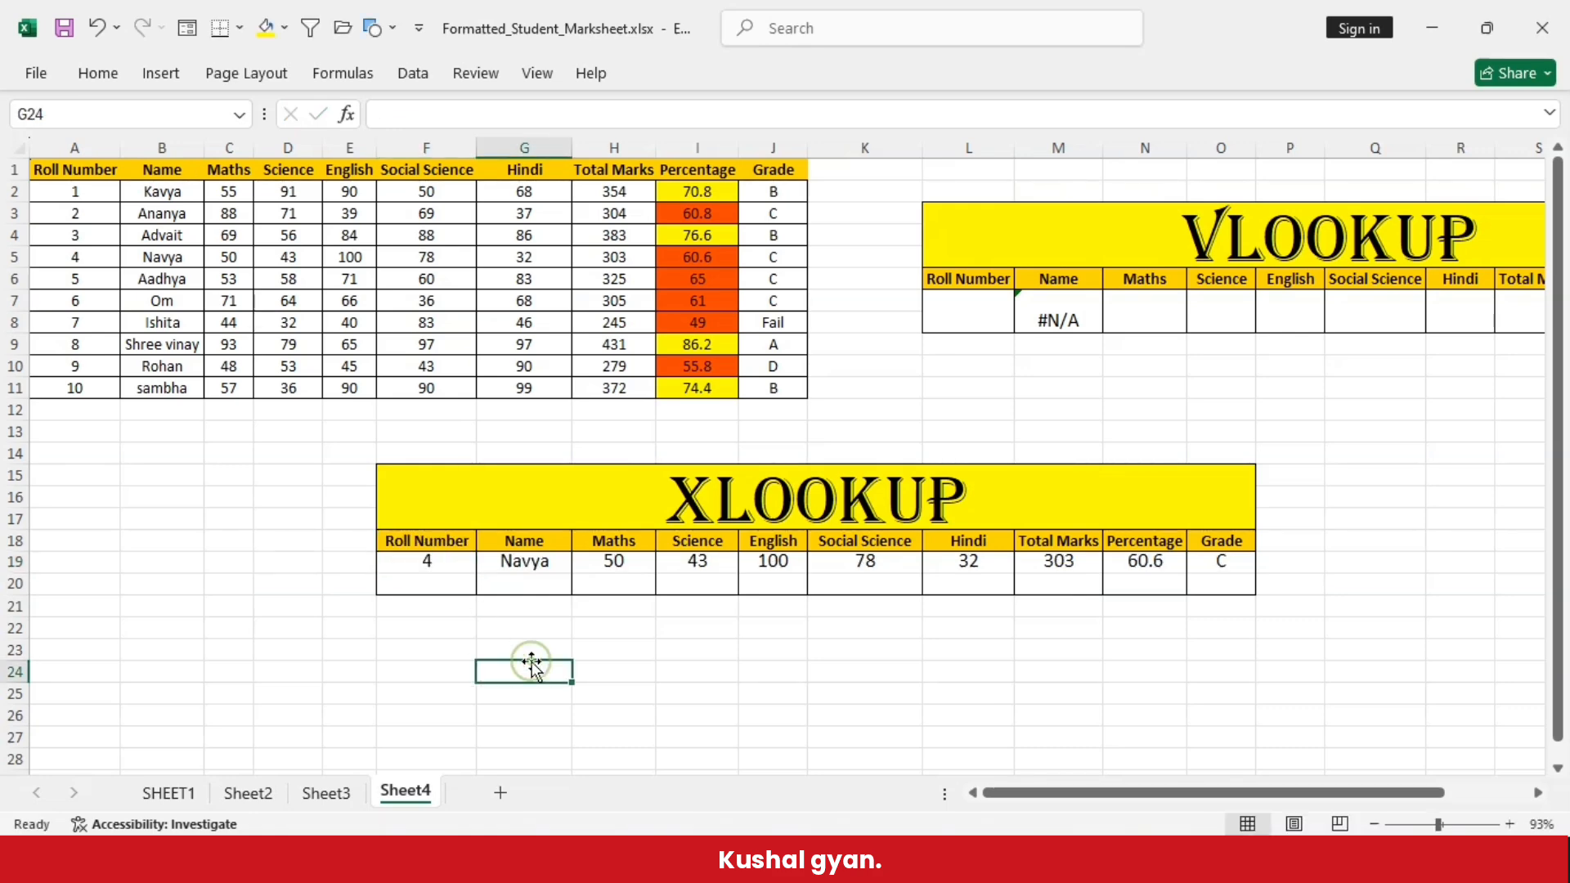
- Set the roll number in F19 to 5 and compare row 6 of the marks table with result row 19
{"action": "double_click", "coordinate": [462, 561]}
{"action": "key", "text": "BackSpace"}
{"action": "type", "text": "5"}
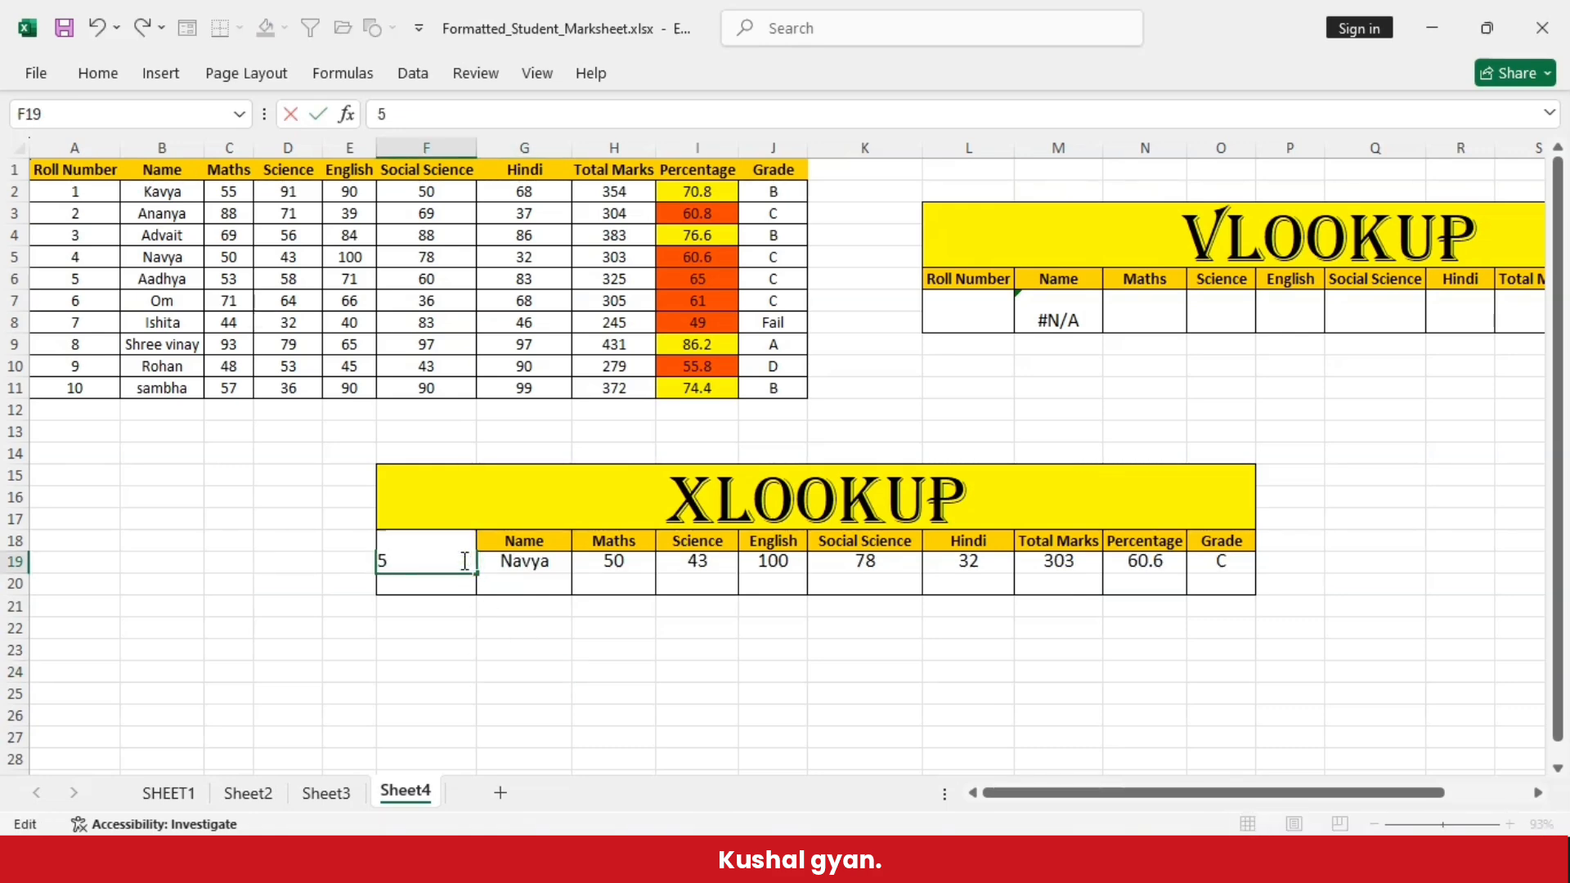
{"action": "left_click", "coordinate": [532, 638]}
{"action": "left_click", "coordinate": [603, 691]}
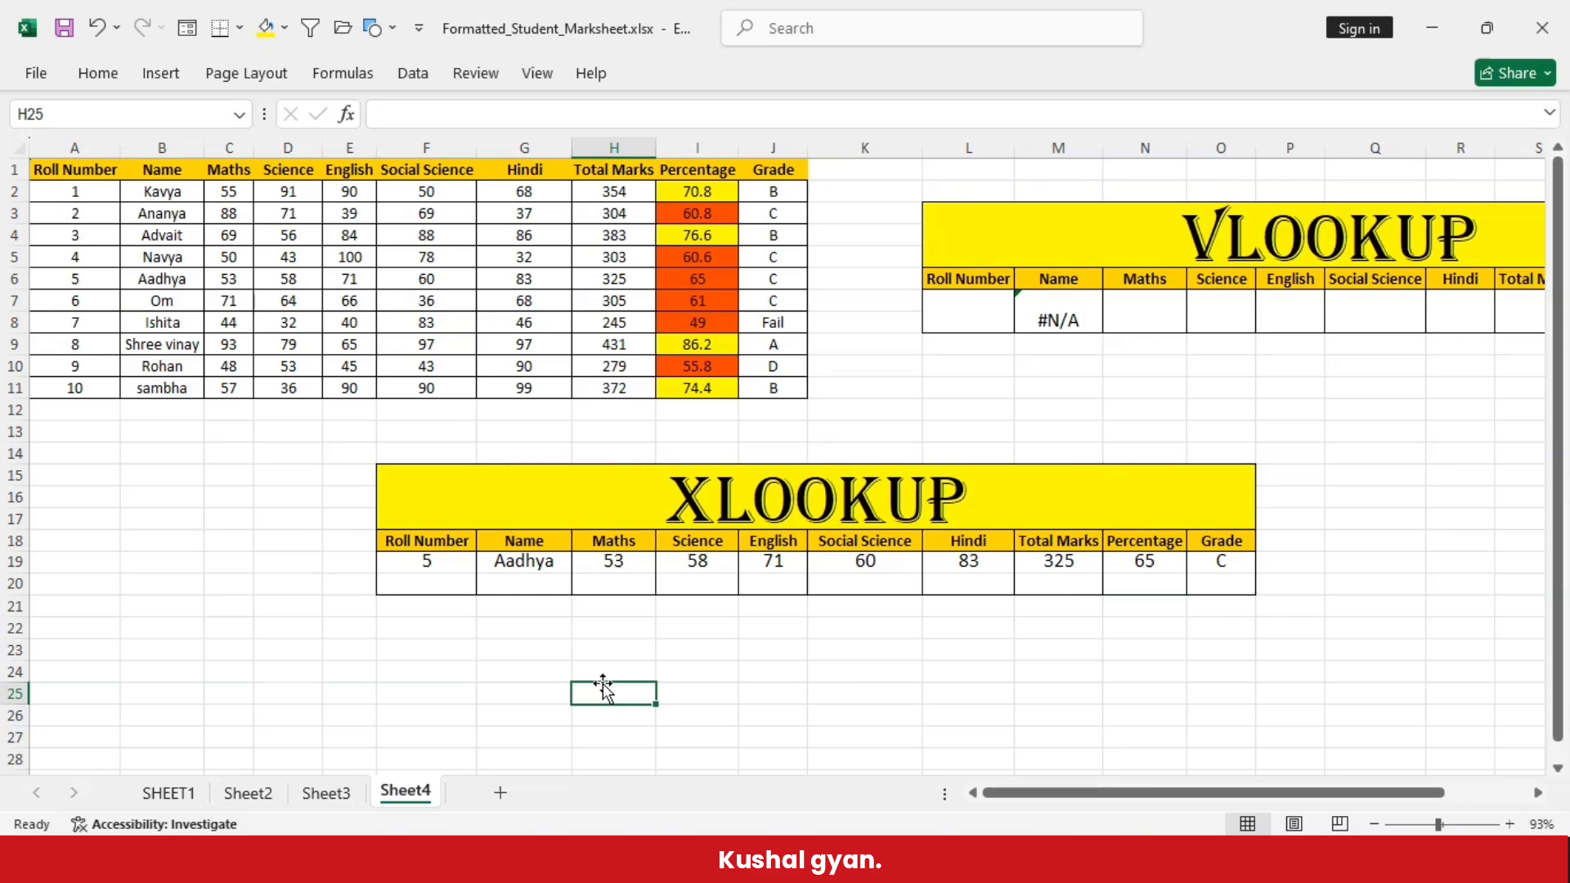
{"action": "left_click", "coordinate": [14, 279]}
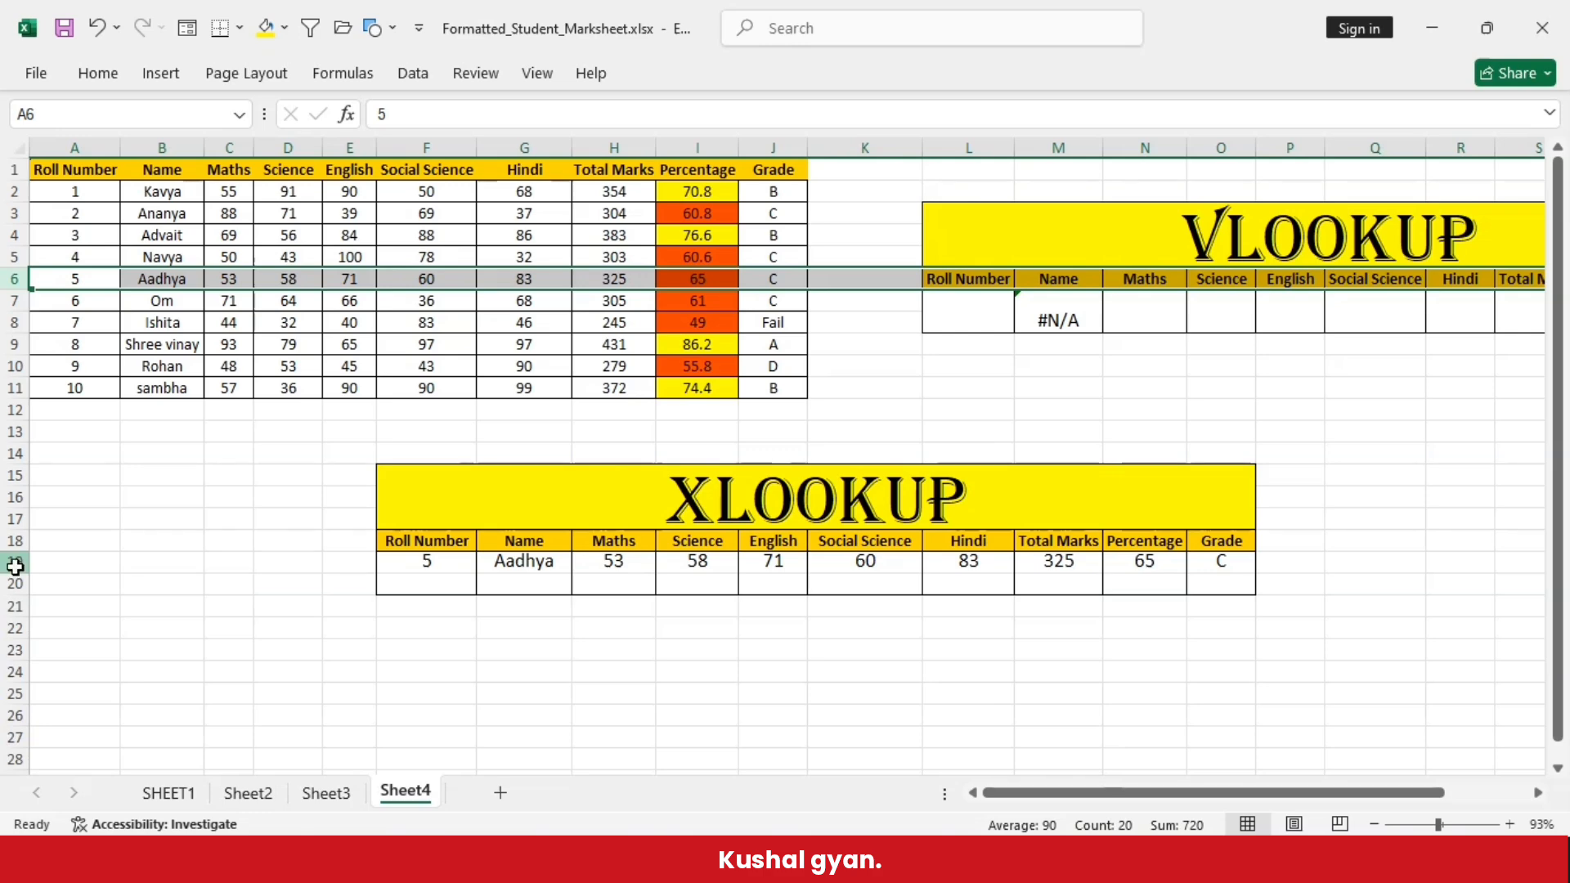
{"action": "left_click", "coordinate": [14, 562]}
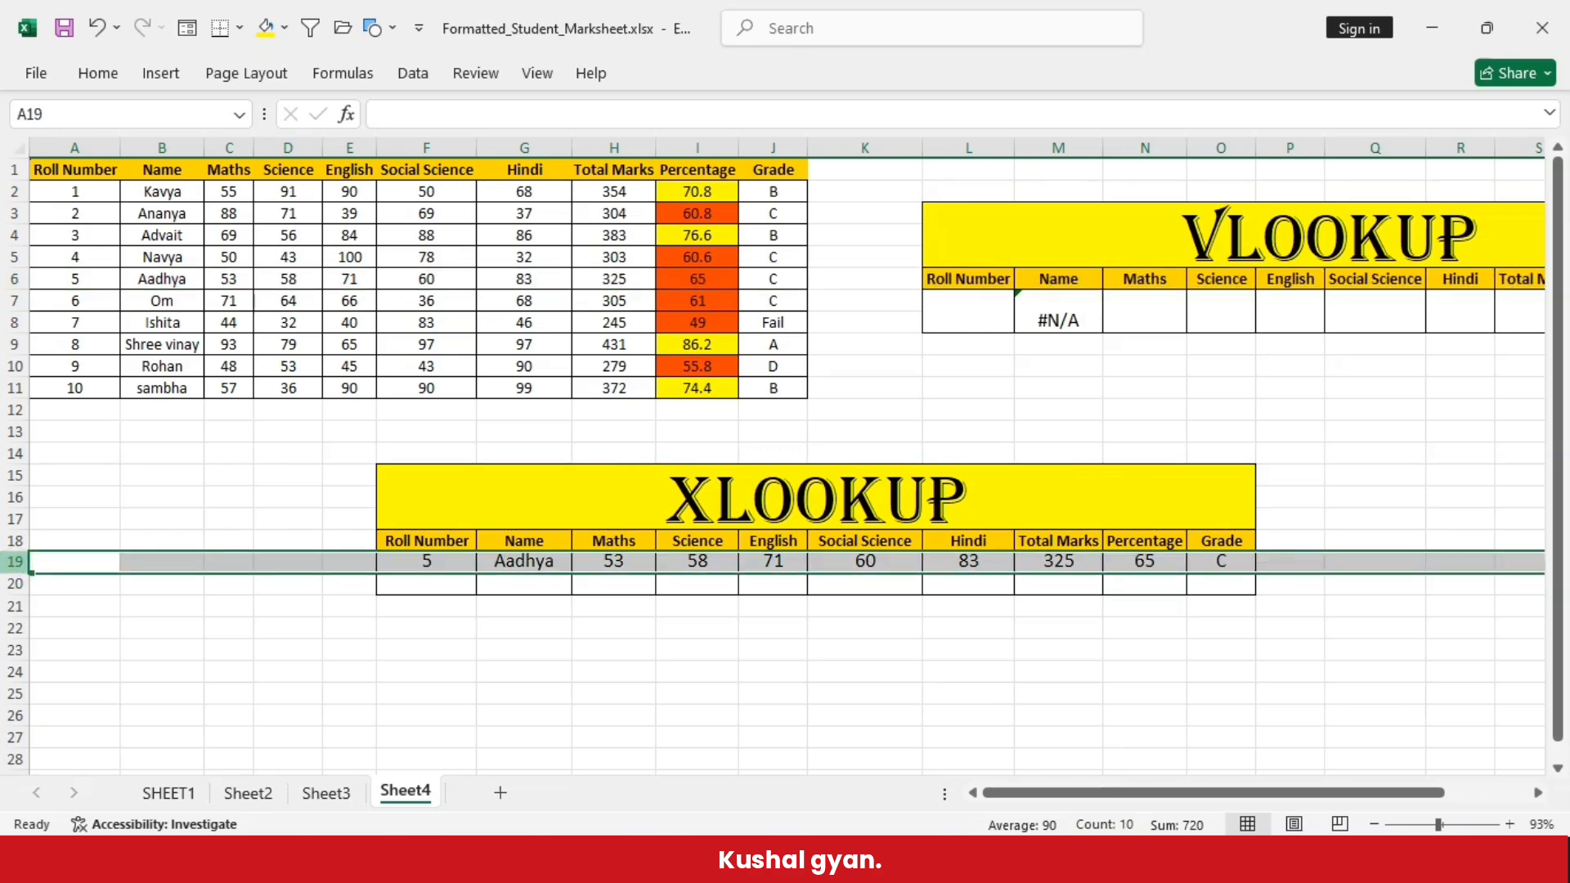
{"action": "left_click", "coordinate": [697, 641]}
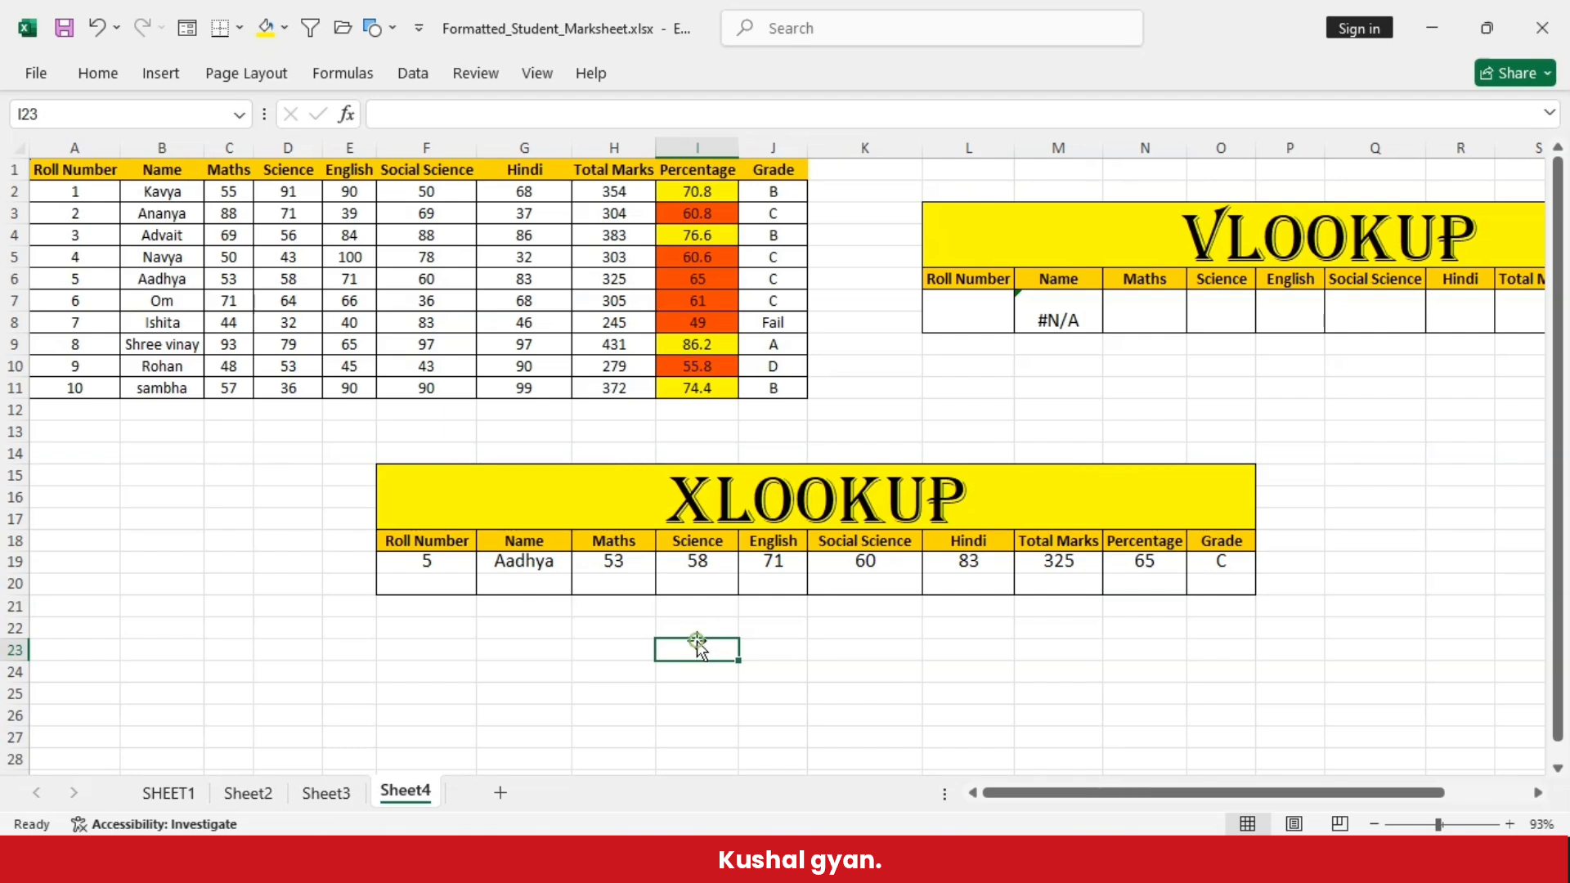
- Clear all contents and formatting from the XLOOKUP table's result cells F19:O19
{"action": "left_click_drag", "start_coordinate": [431, 564], "coordinate": [1241, 572]}
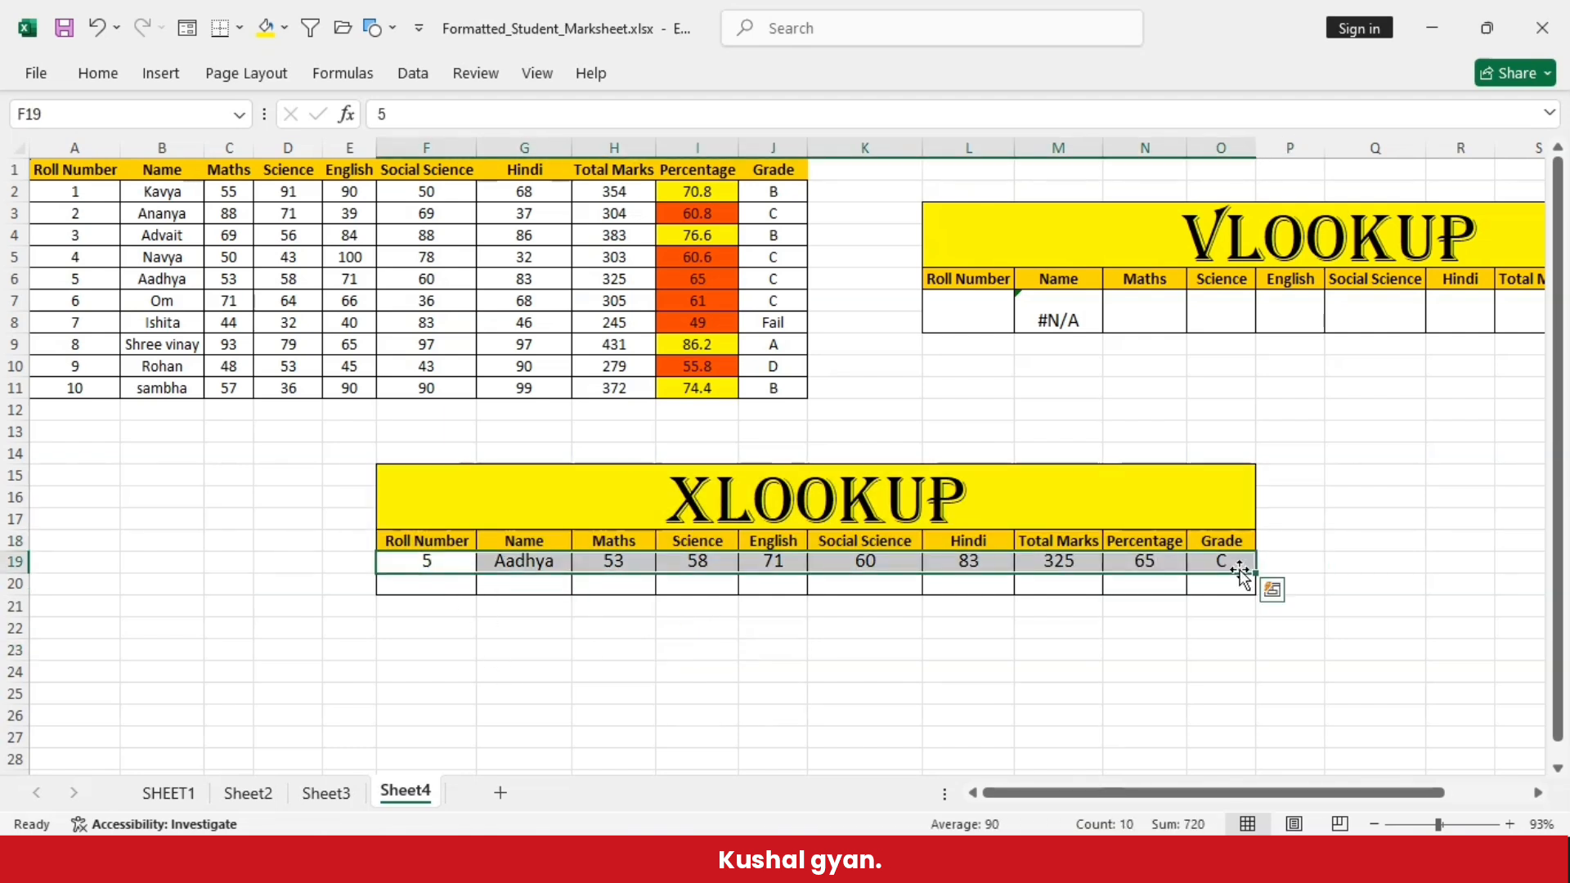
{"action": "left_click", "coordinate": [98, 73]}
{"action": "left_click", "coordinate": [1228, 169]}
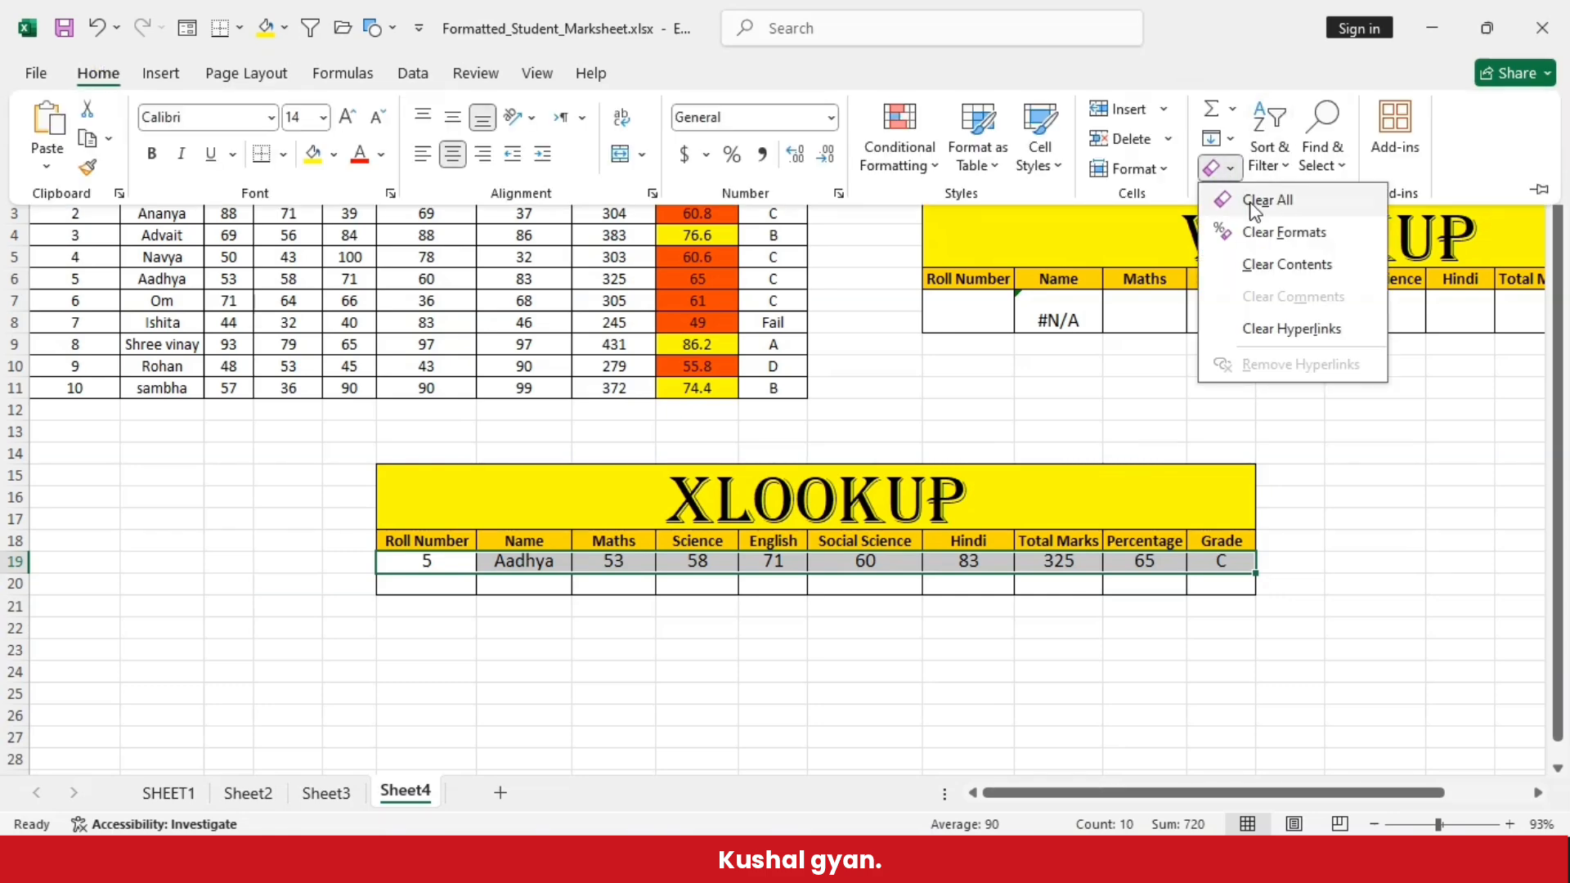
{"action": "left_click", "coordinate": [1247, 200]}
{"action": "left_click", "coordinate": [678, 719]}
- Remove the borders from cells F19:O20 below the XLOOKUP headers
{"action": "left_click_drag", "start_coordinate": [411, 565], "coordinate": [1221, 581]}
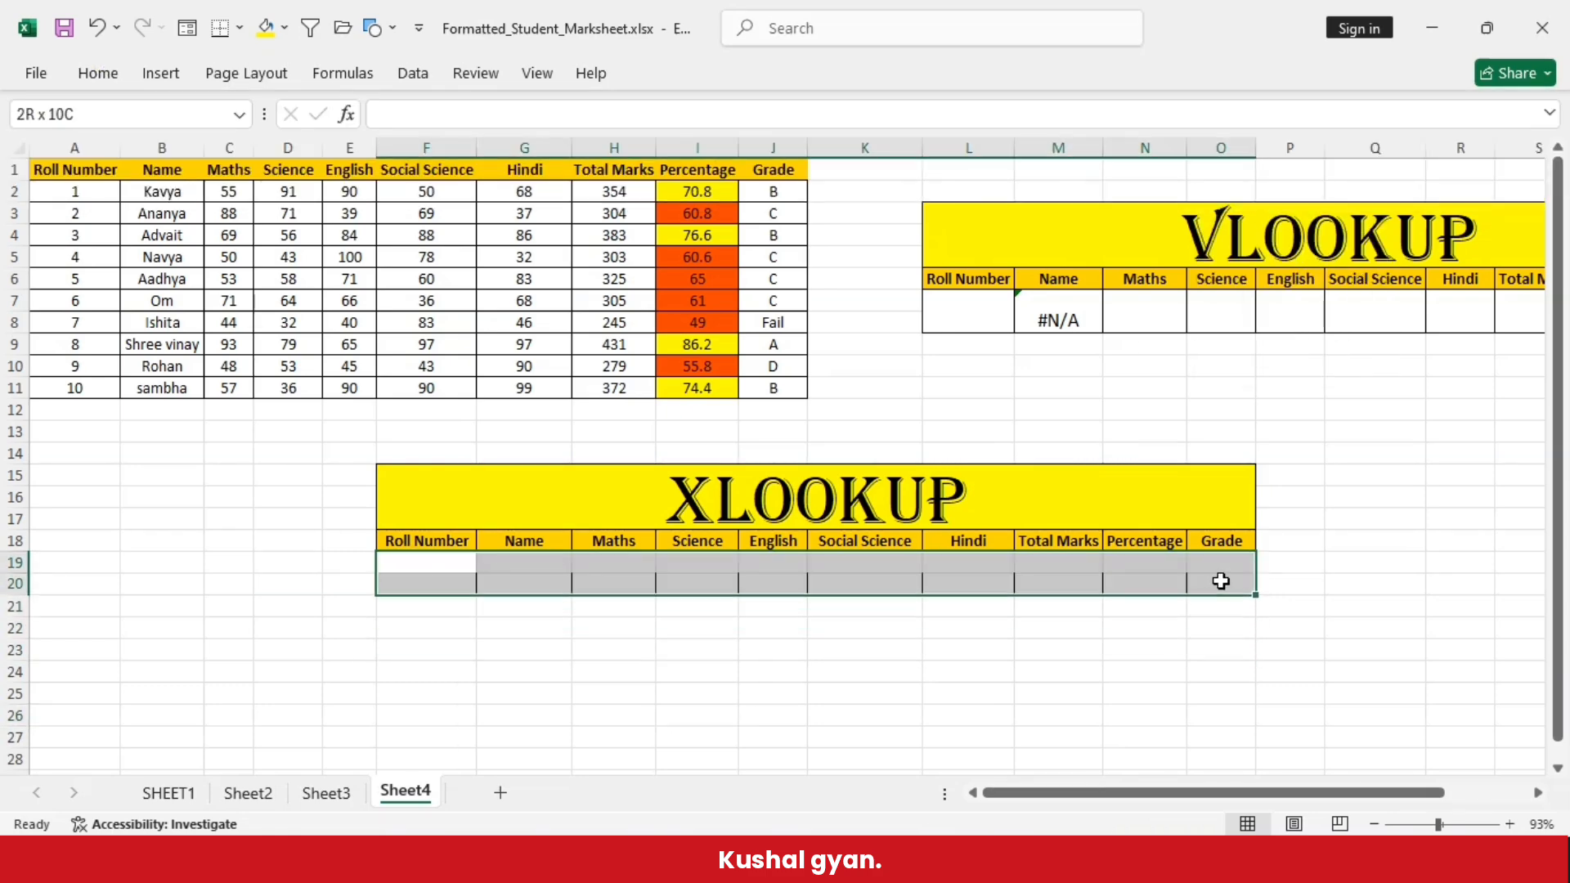
{"action": "left_click", "coordinate": [99, 78]}
{"action": "left_click", "coordinate": [283, 154]}
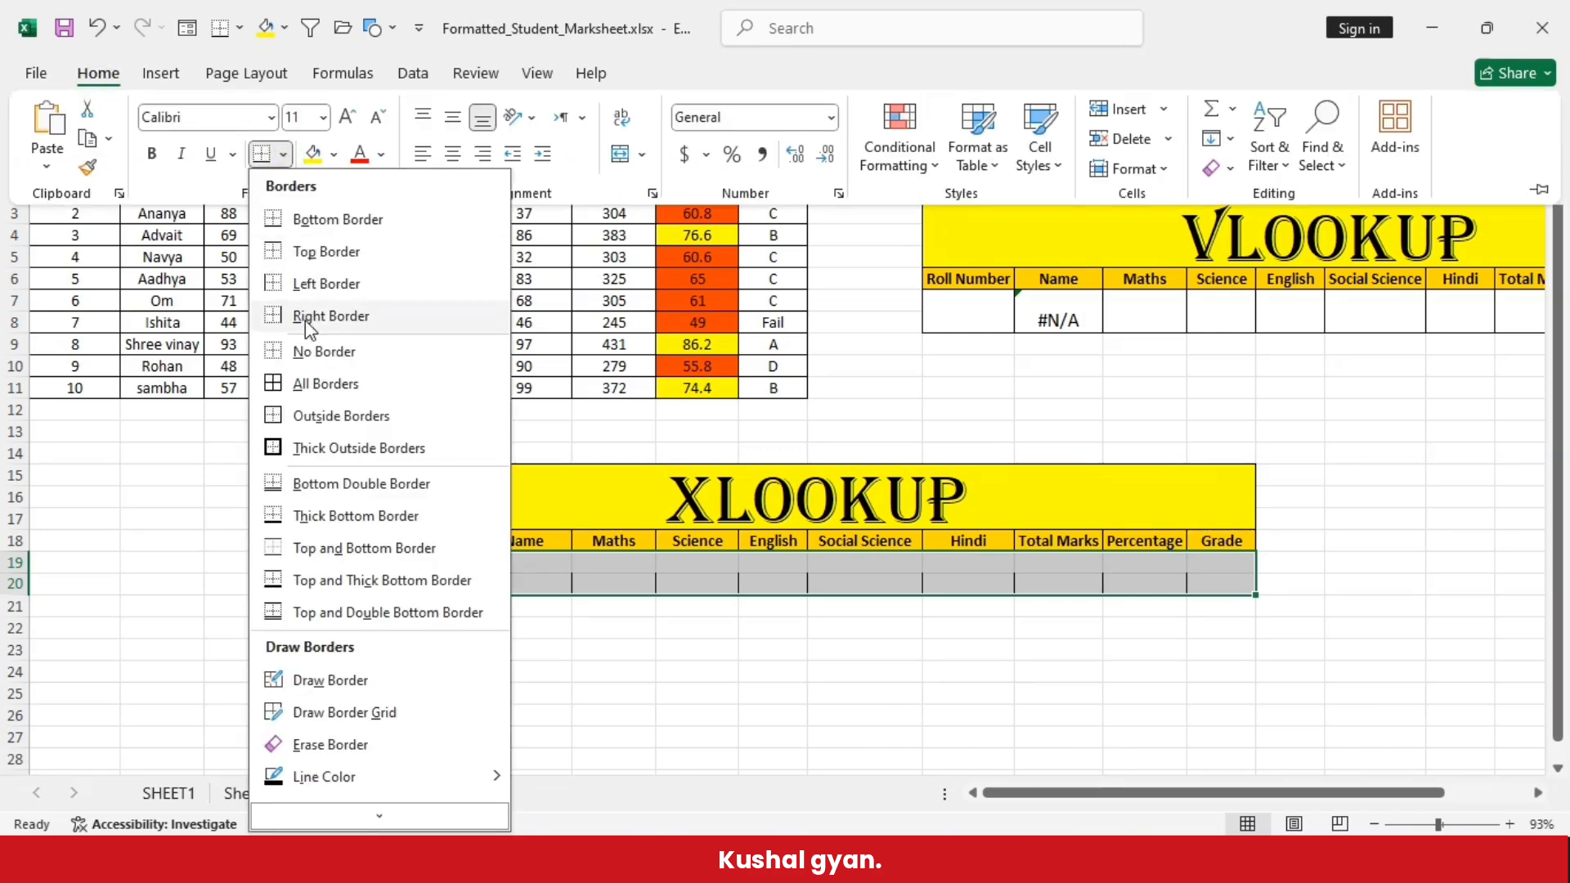
{"action": "left_click", "coordinate": [306, 351]}
{"action": "left_click", "coordinate": [410, 662]}
{"action": "left_click", "coordinate": [436, 562]}
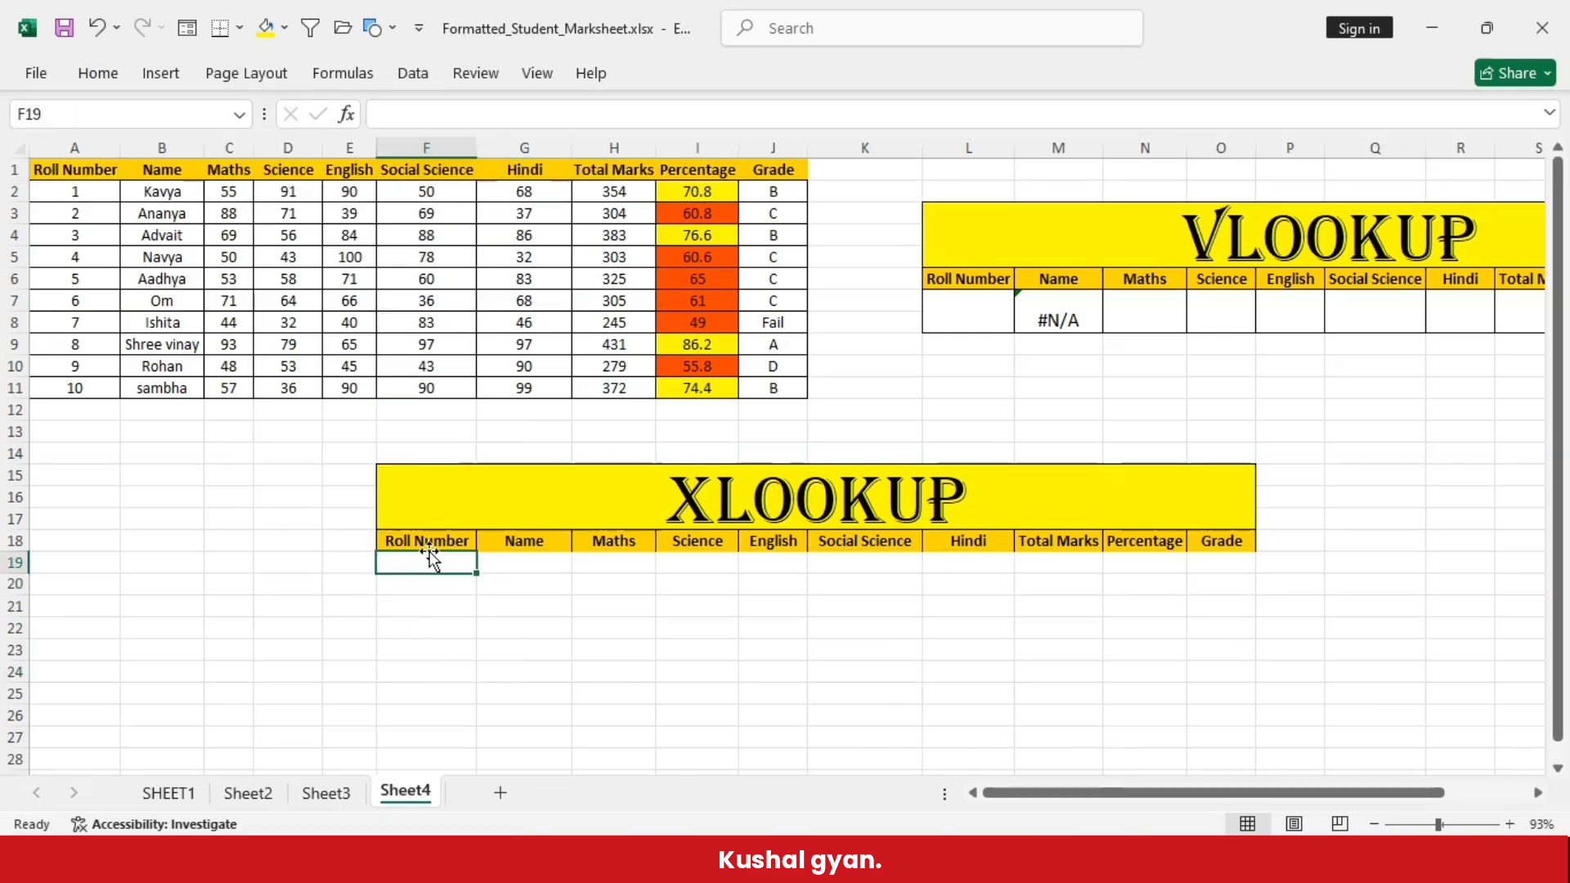
{"action": "left_click_drag", "start_coordinate": [436, 563], "coordinate": [1140, 590]}
{"action": "key", "text": "ctrl+z"}
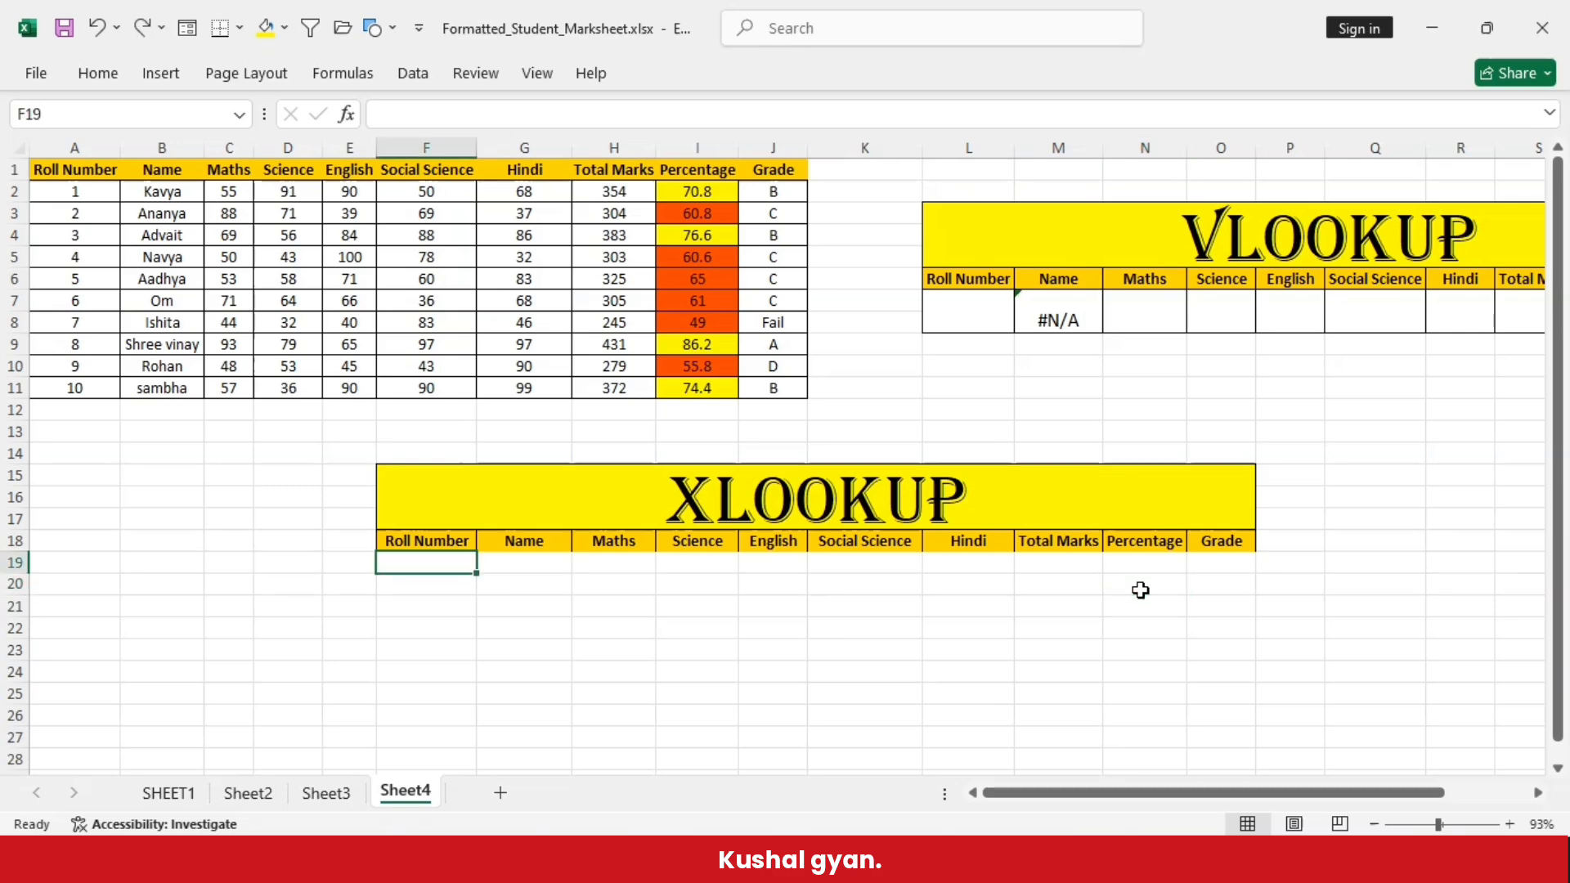
- Apply all borders to the XLOOKUP header row and the row beneath it, F18:O19
{"action": "left_click_drag", "start_coordinate": [406, 540], "coordinate": [1233, 562]}
{"action": "left_click", "coordinate": [98, 74]}
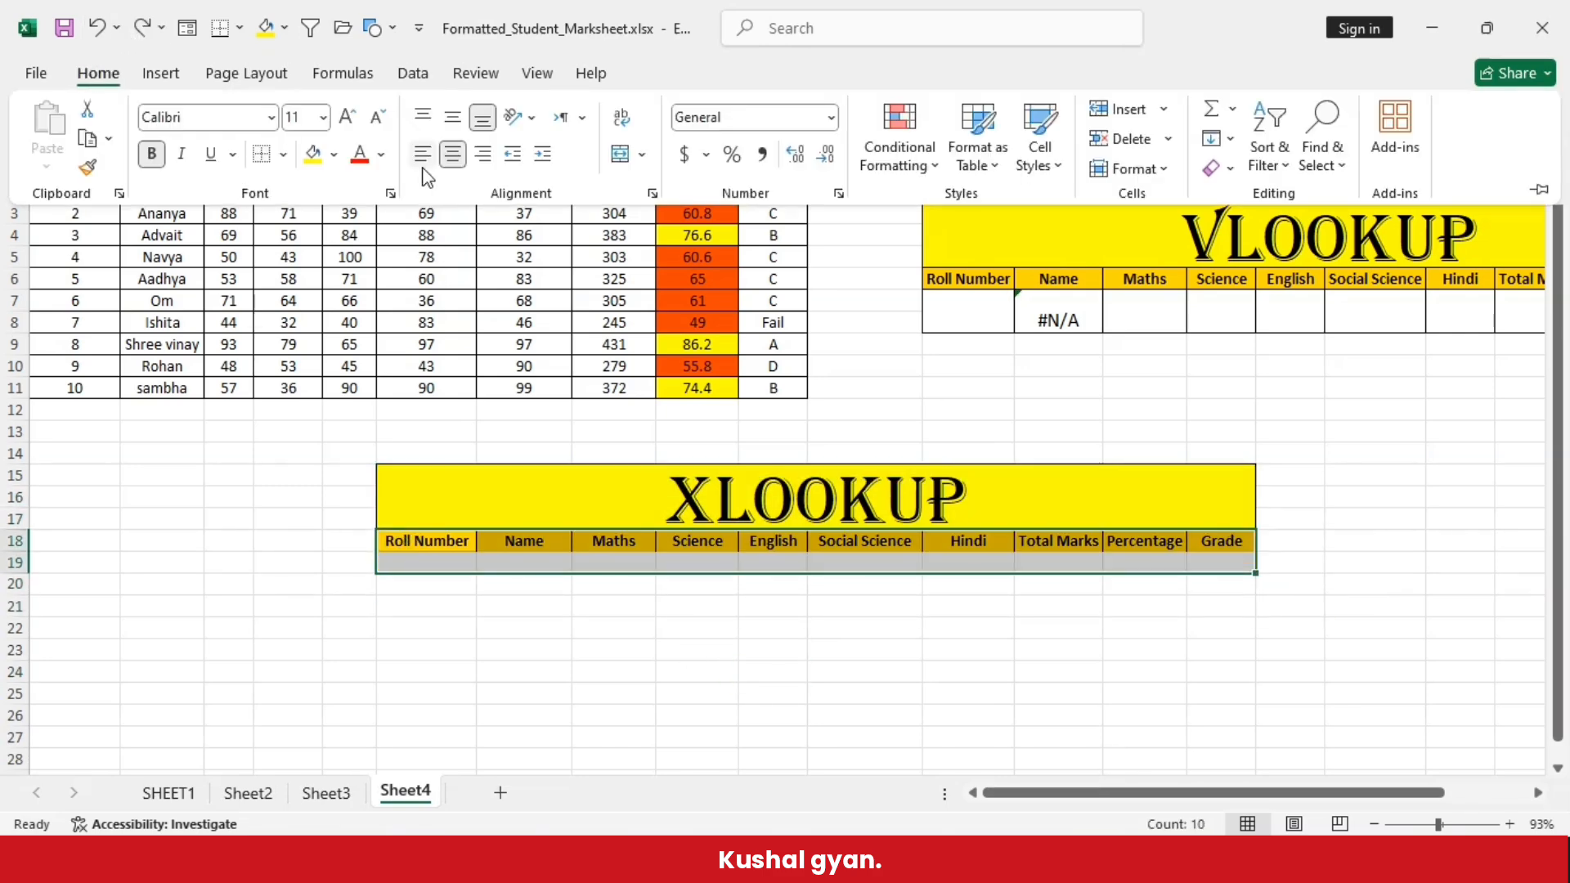
{"action": "left_click", "coordinate": [282, 154]}
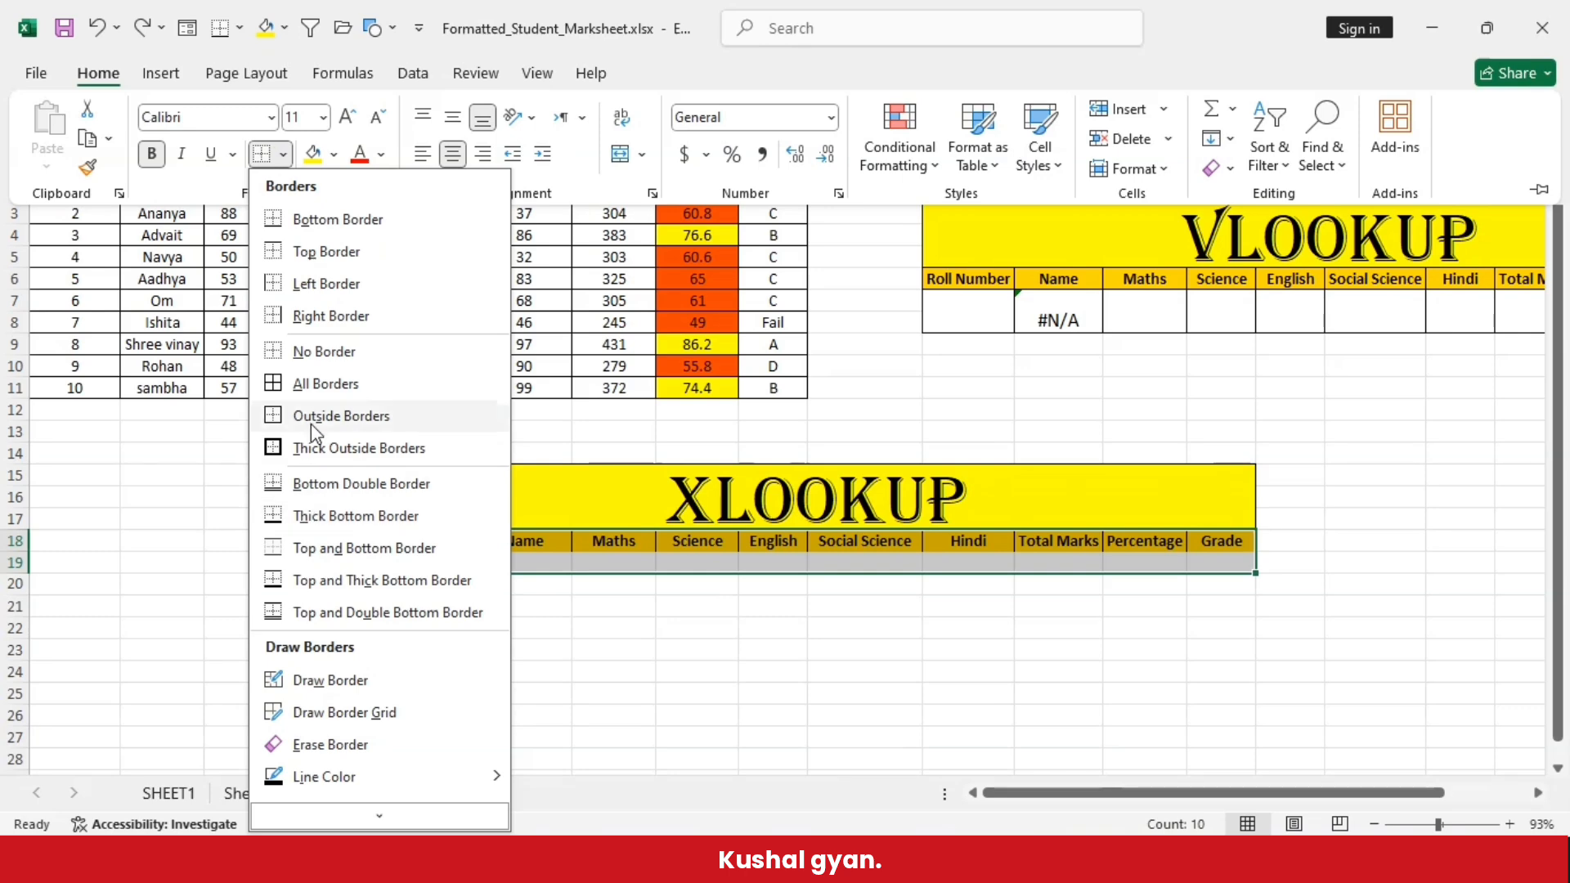
{"action": "left_click", "coordinate": [308, 394]}
{"action": "left_click", "coordinate": [558, 691]}
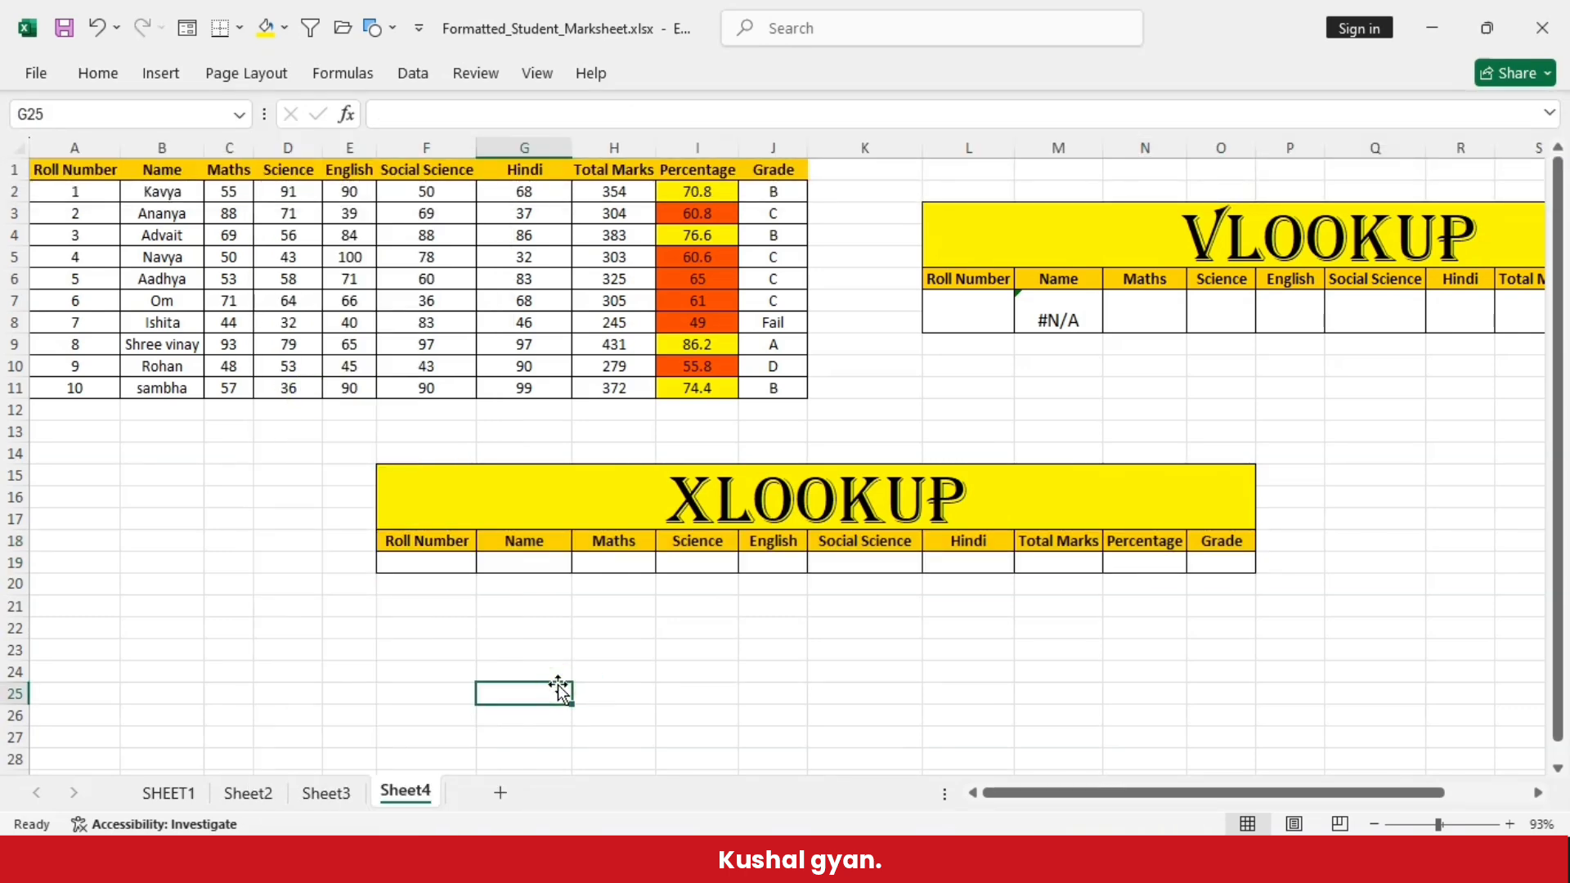
- Begin an XLOOKUP formula in Name cell G19 with roll number cell F19 as the lookup value
{"action": "left_click", "coordinate": [523, 562]}
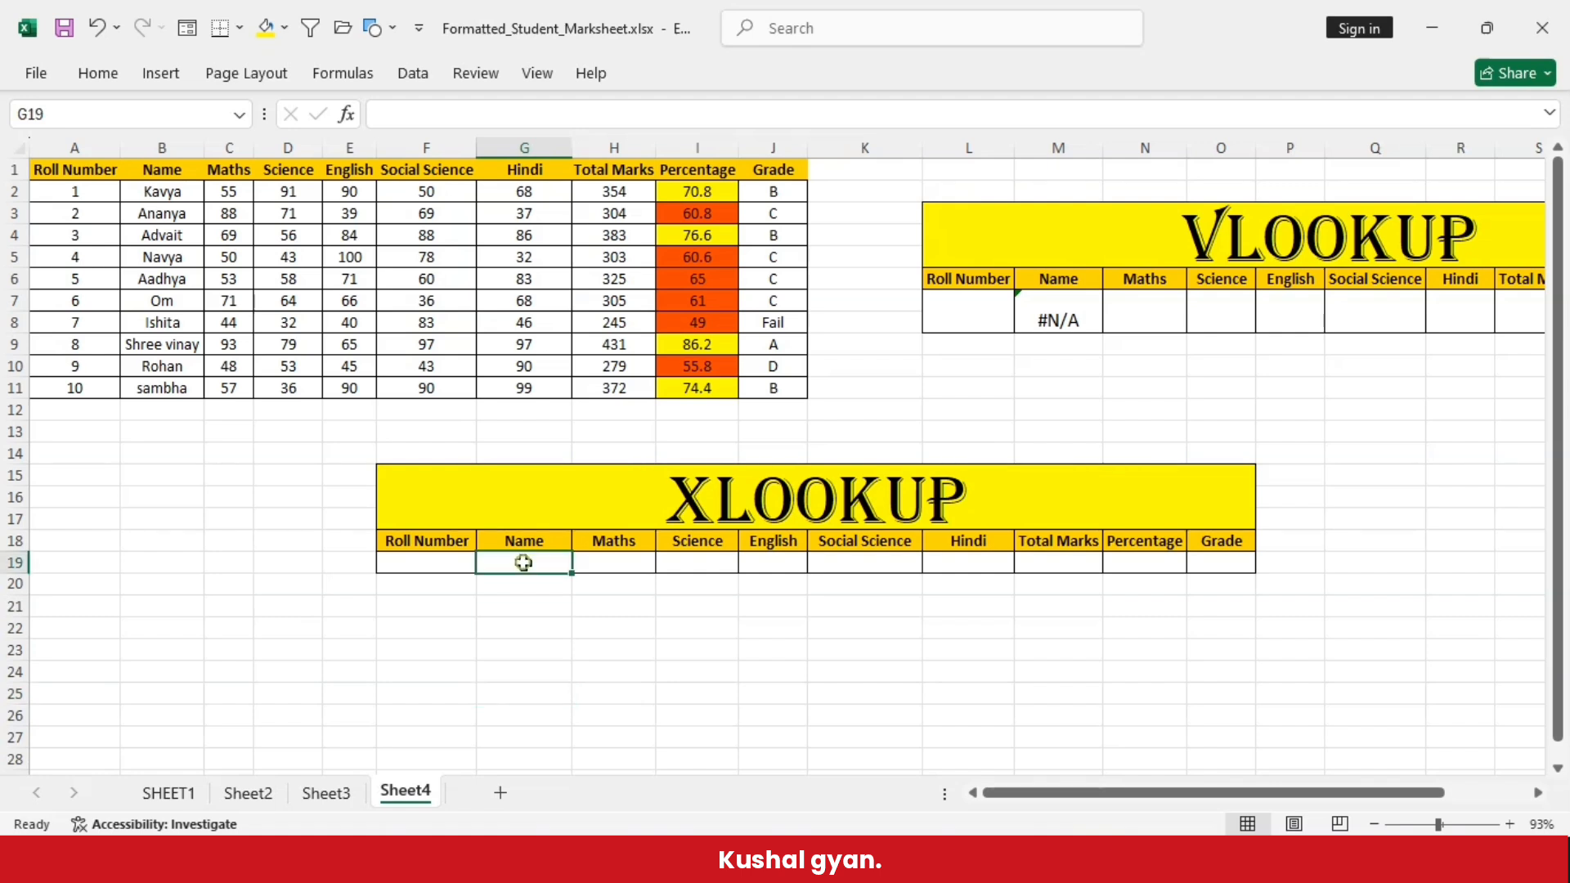
{"action": "type", "text": "="}
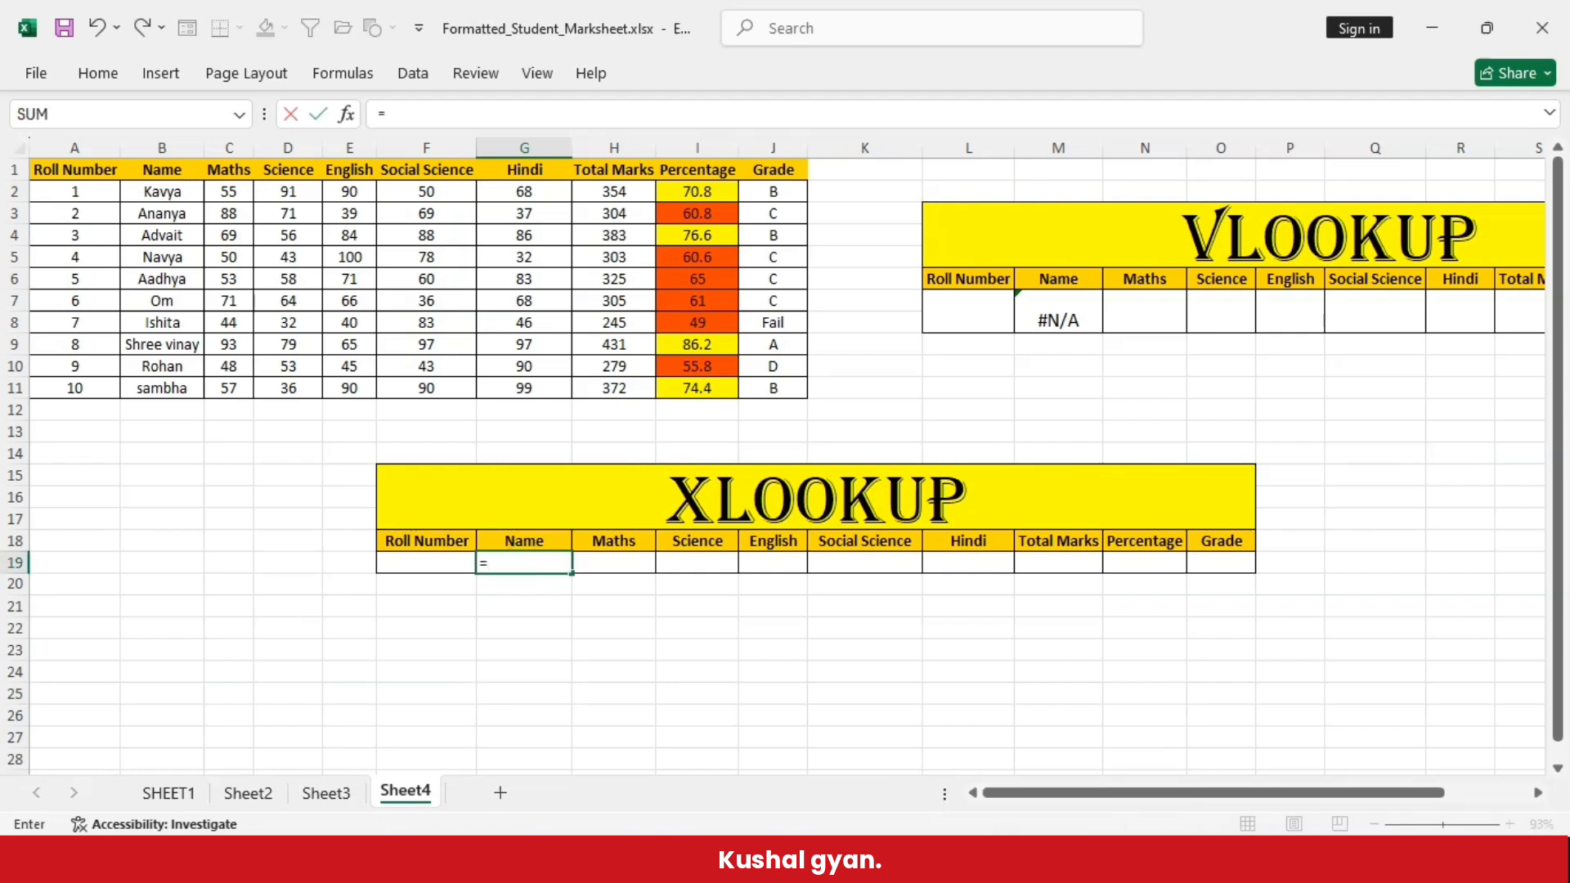
{"action": "type", "text": "xlookup("}
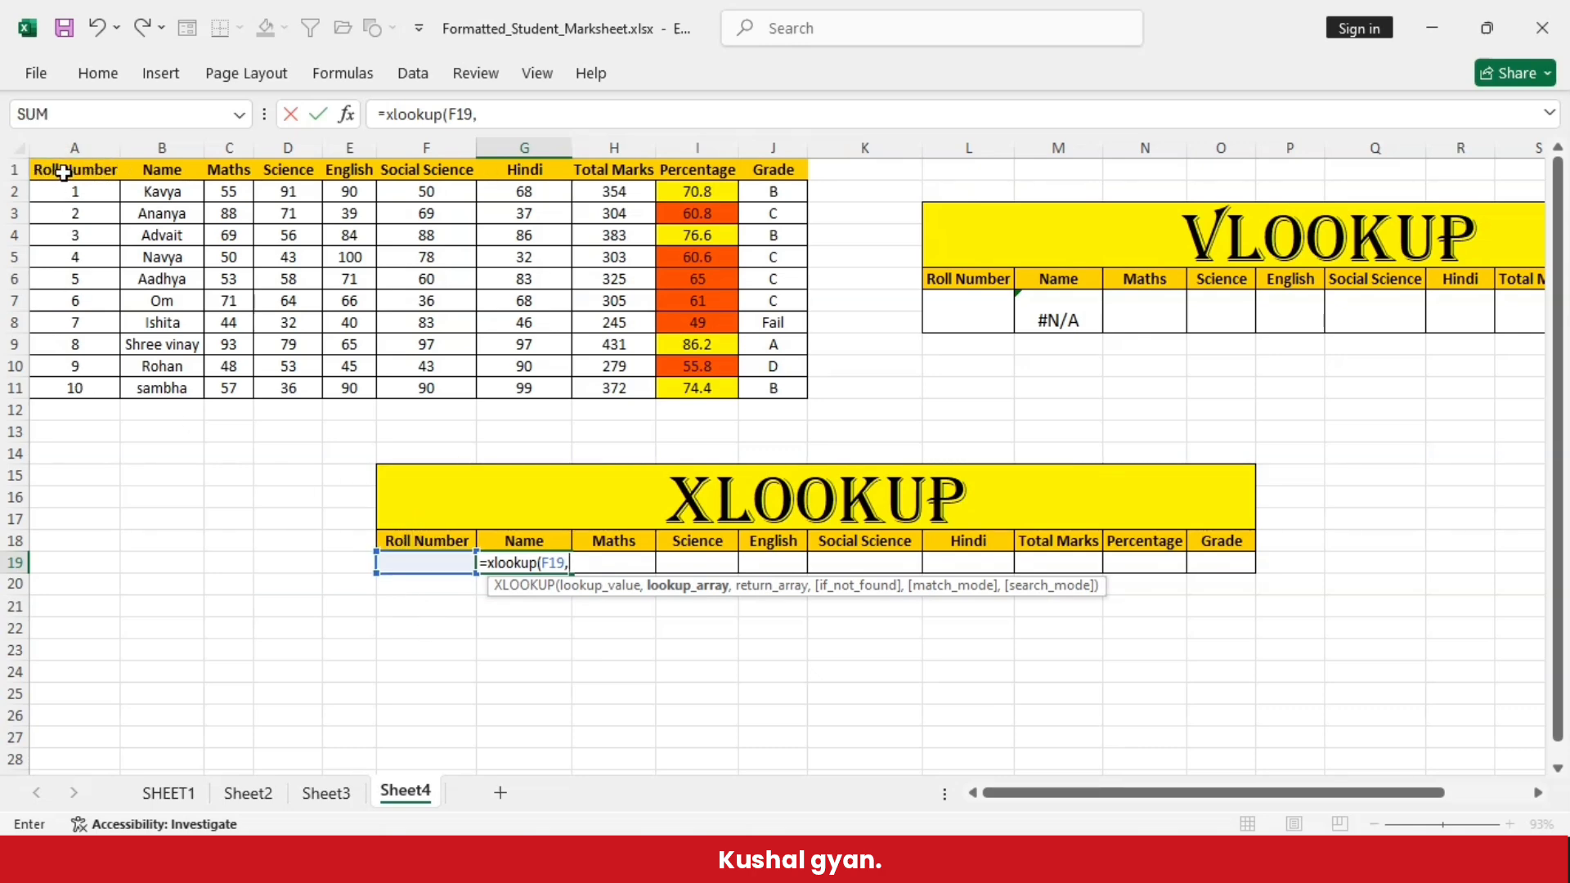
- Complete the XLOOKUP formula in G19 with lookup array A2:A11 and return array B2:J11
{"action": "left_click_drag", "start_coordinate": [75, 193], "coordinate": [92, 384]}
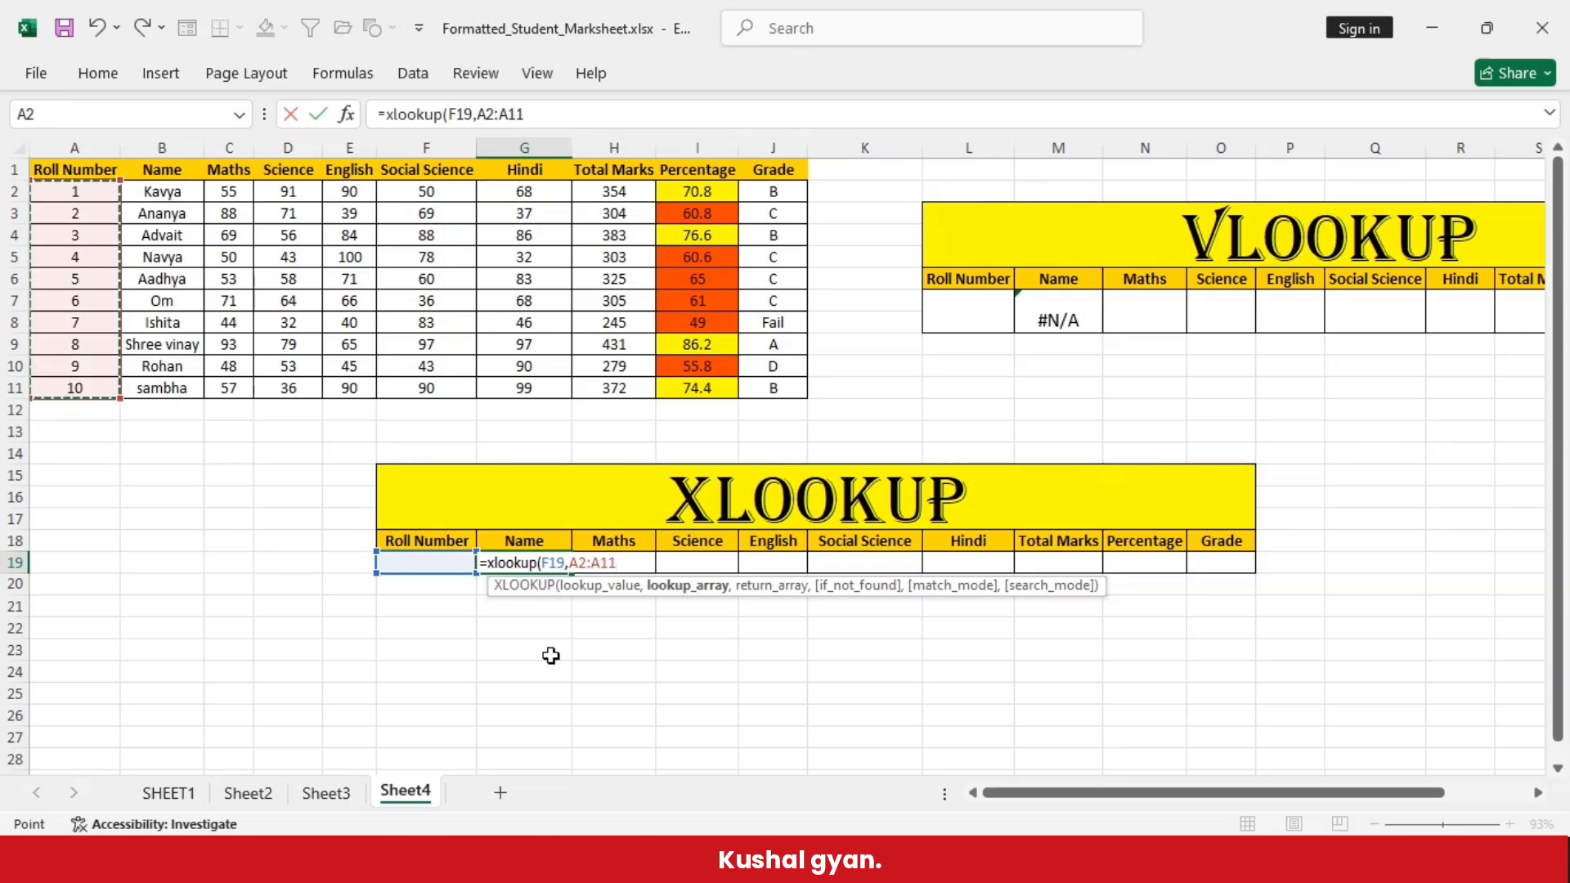
{"action": "type", "text": ","}
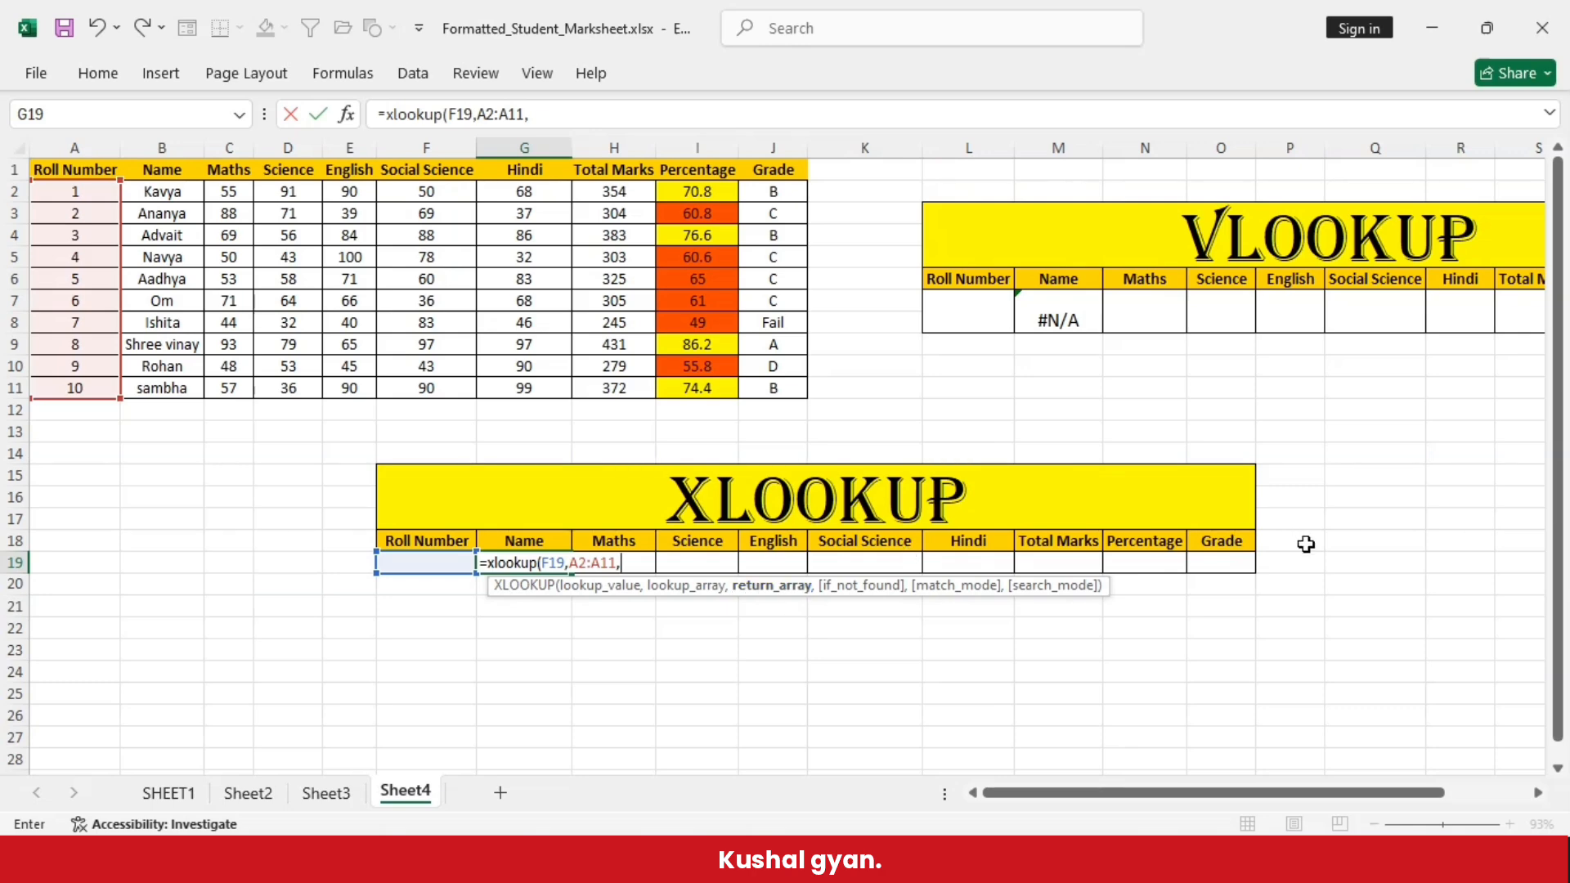
{"action": "left_click_drag", "start_coordinate": [154, 191], "coordinate": [774, 396]}
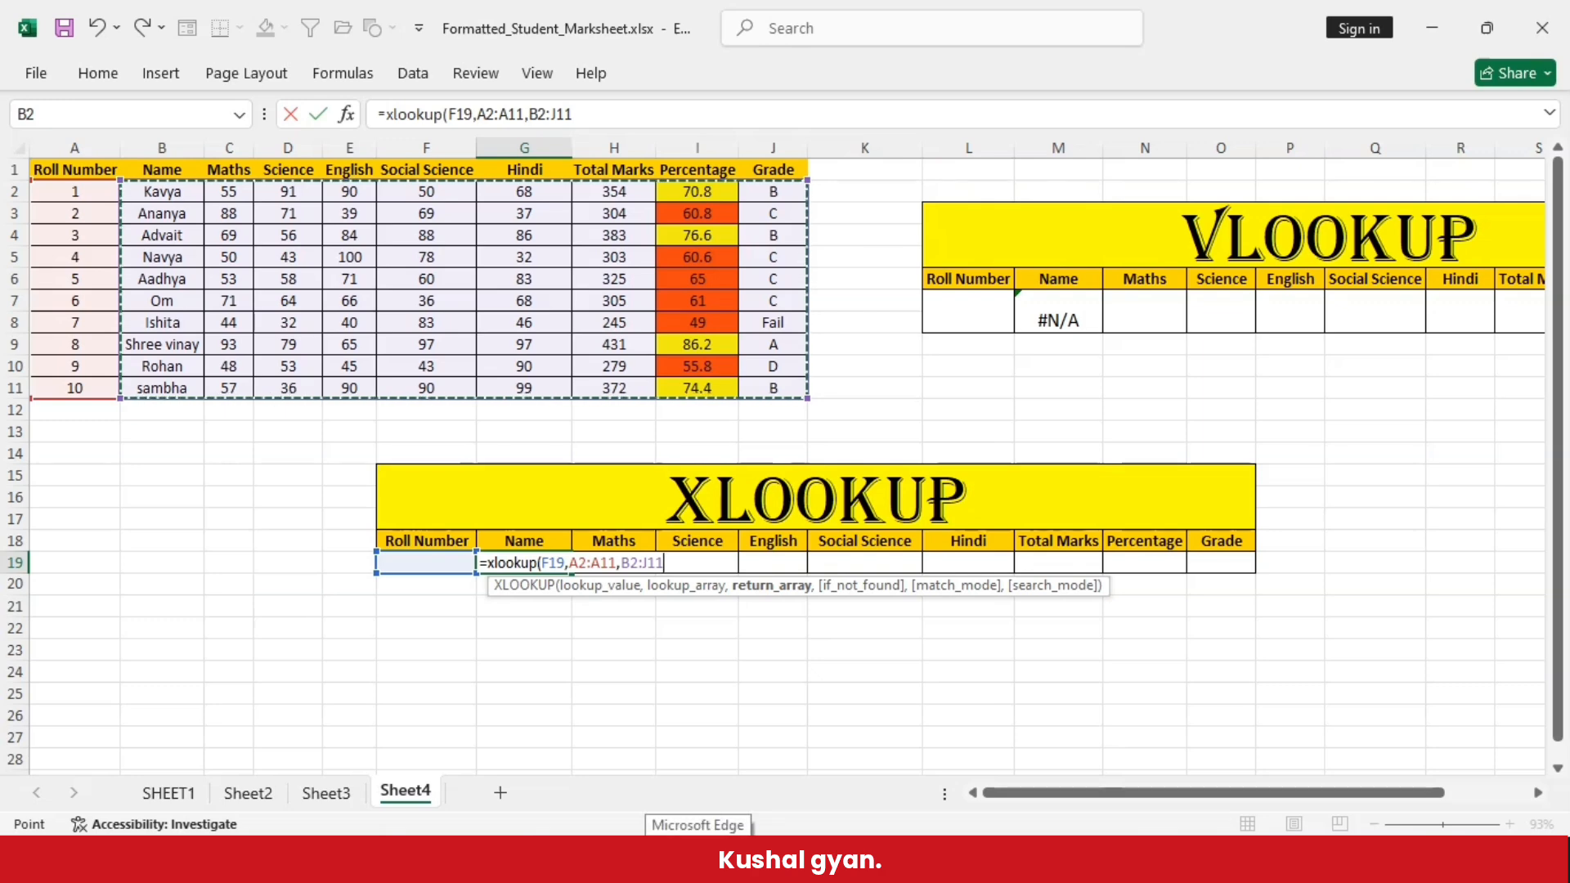
{"action": "type", "text": ")"}
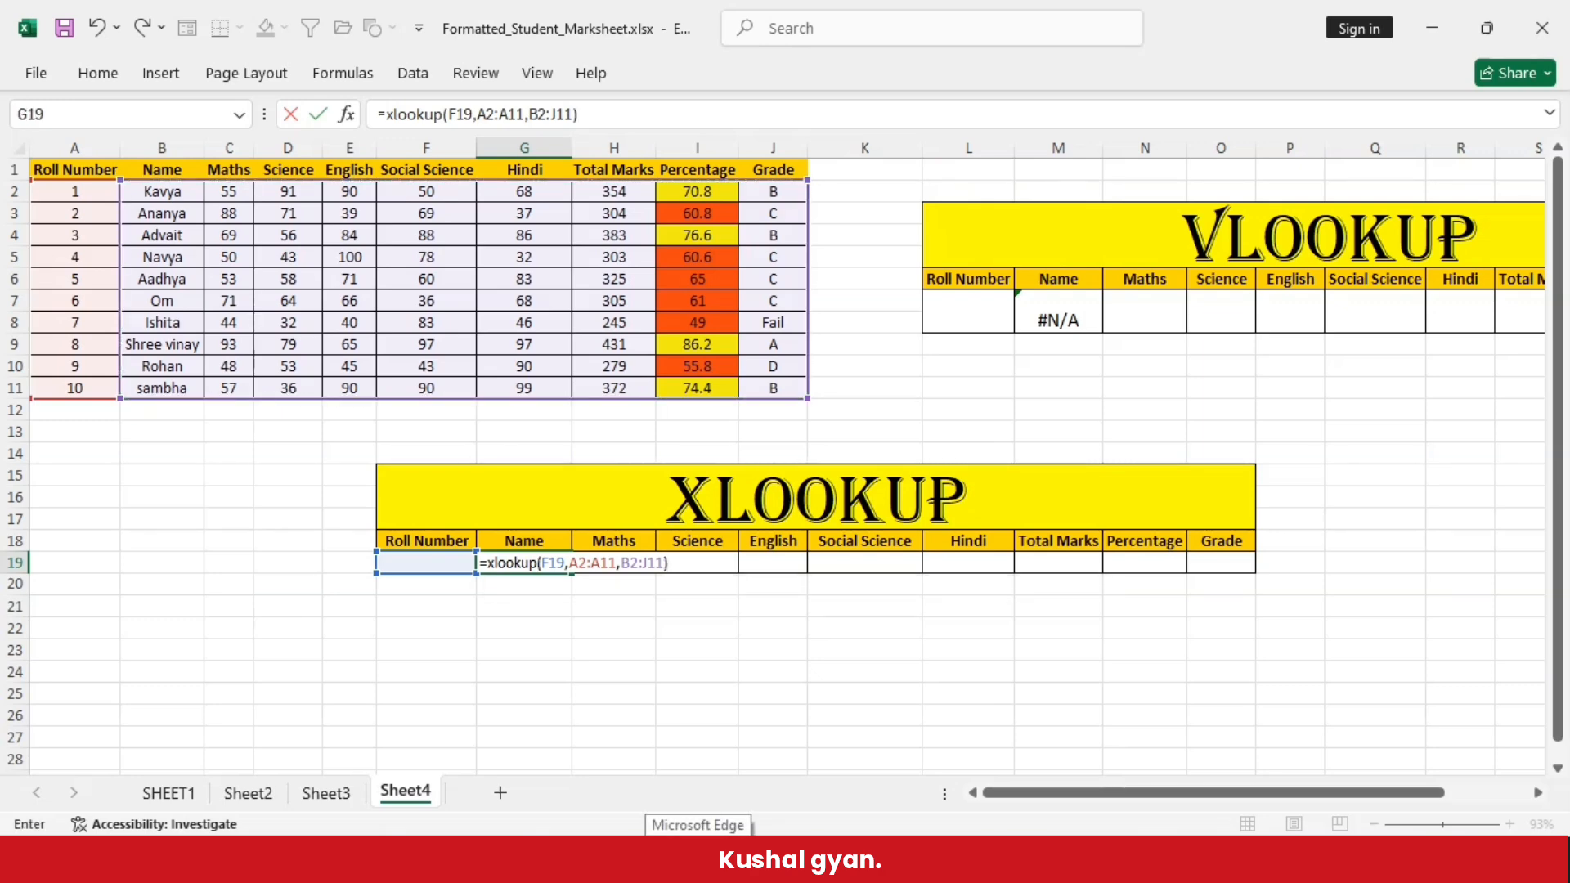
{"action": "key", "text": "Return"}
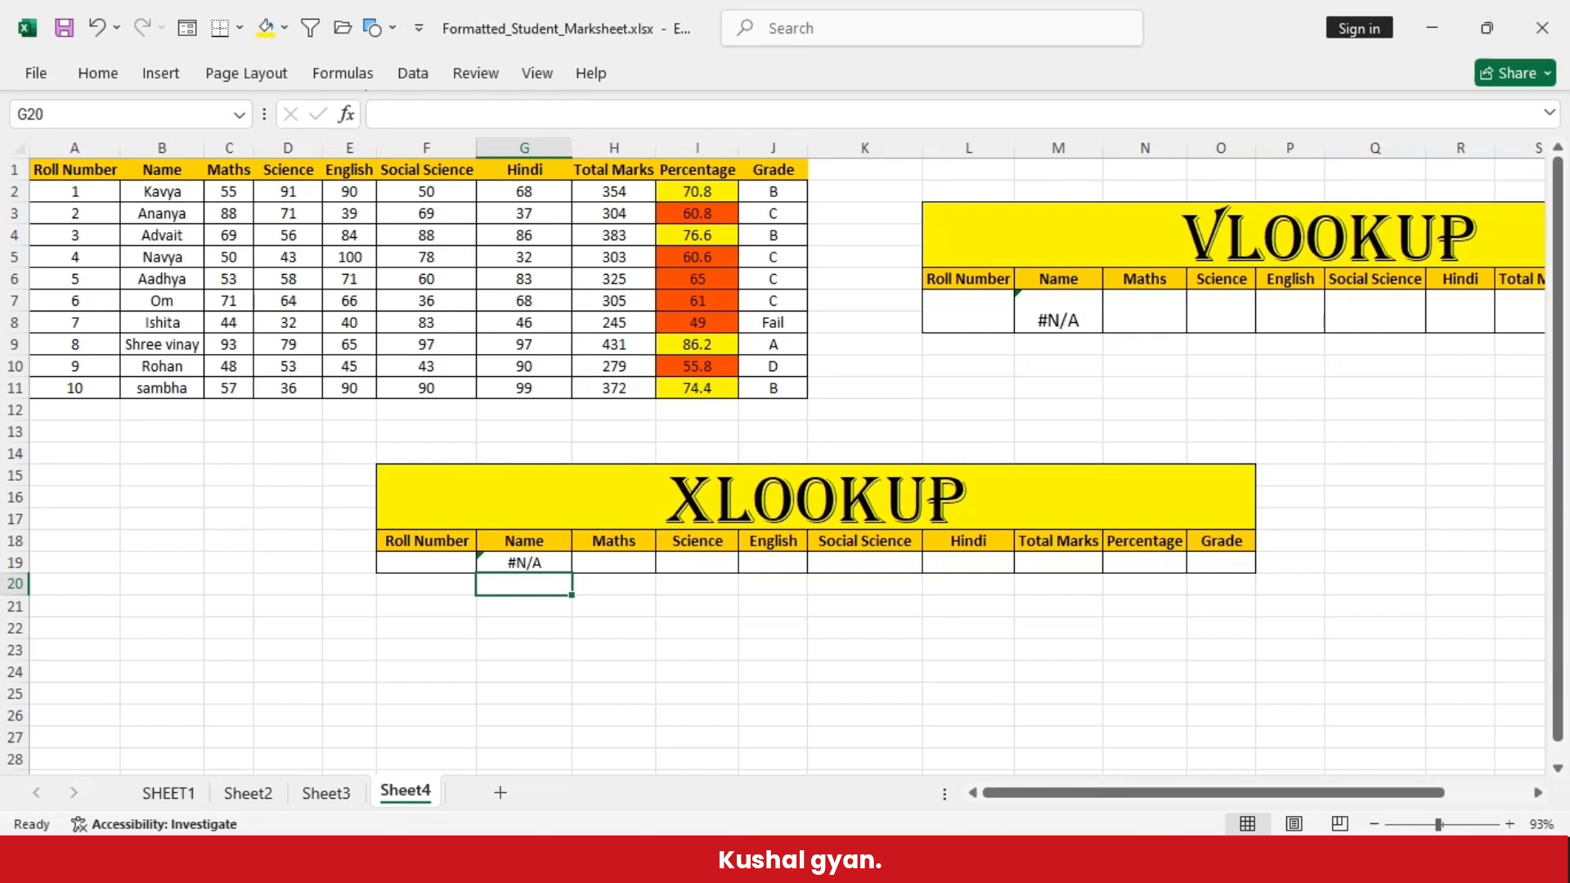
- Enter roll number 8 in F19 and compare the returned record with row 9 of the marks table
{"action": "left_click", "coordinate": [412, 563]}
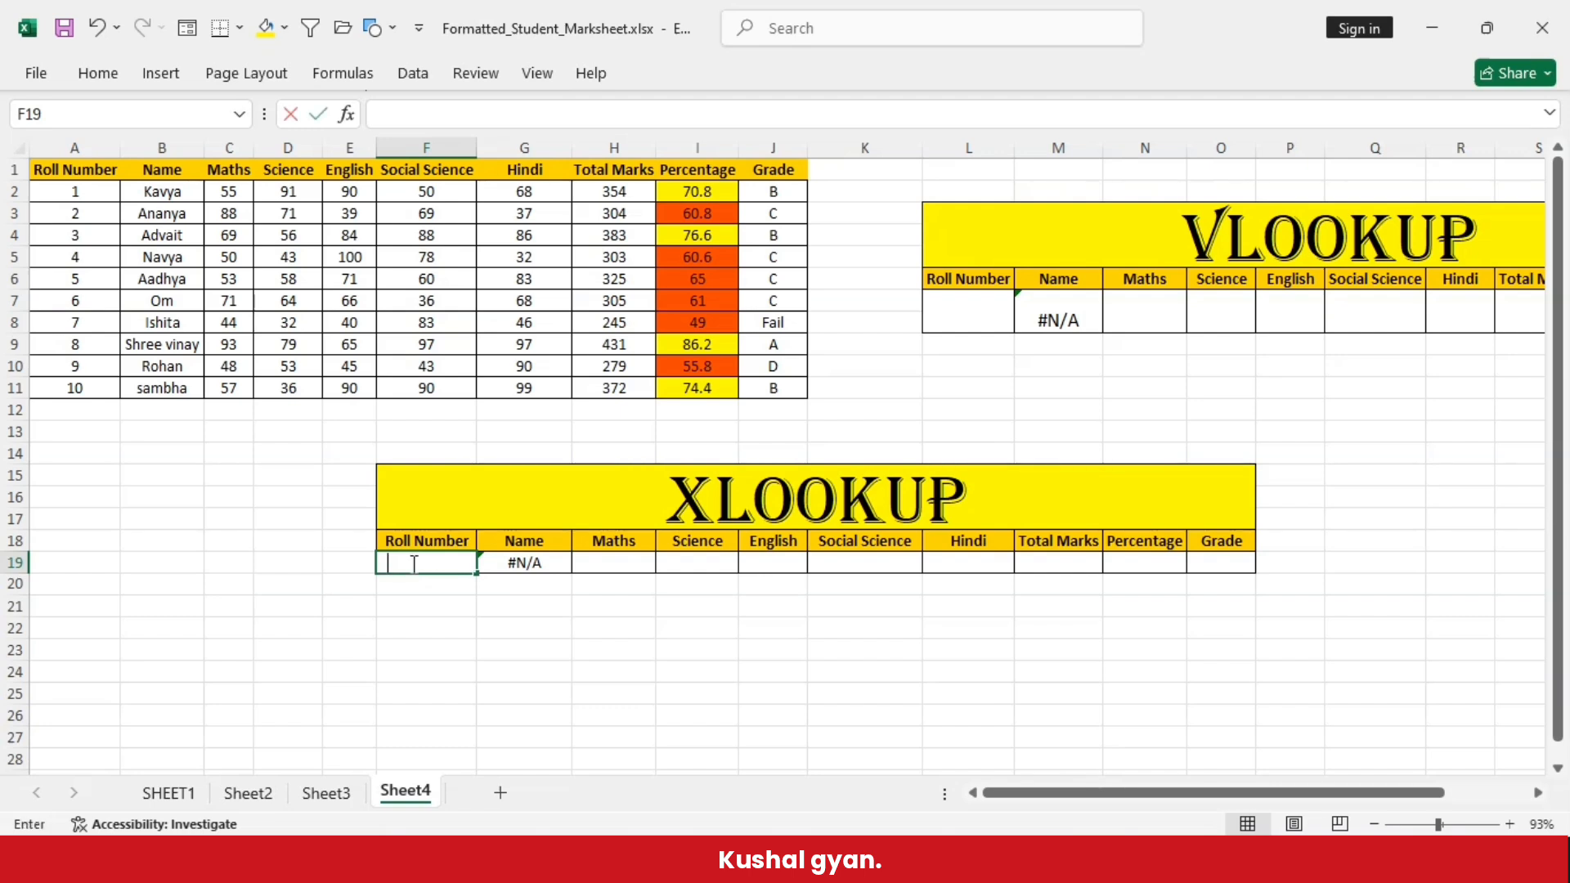
{"action": "type", "text": "8"}
{"action": "key", "text": "Return"}
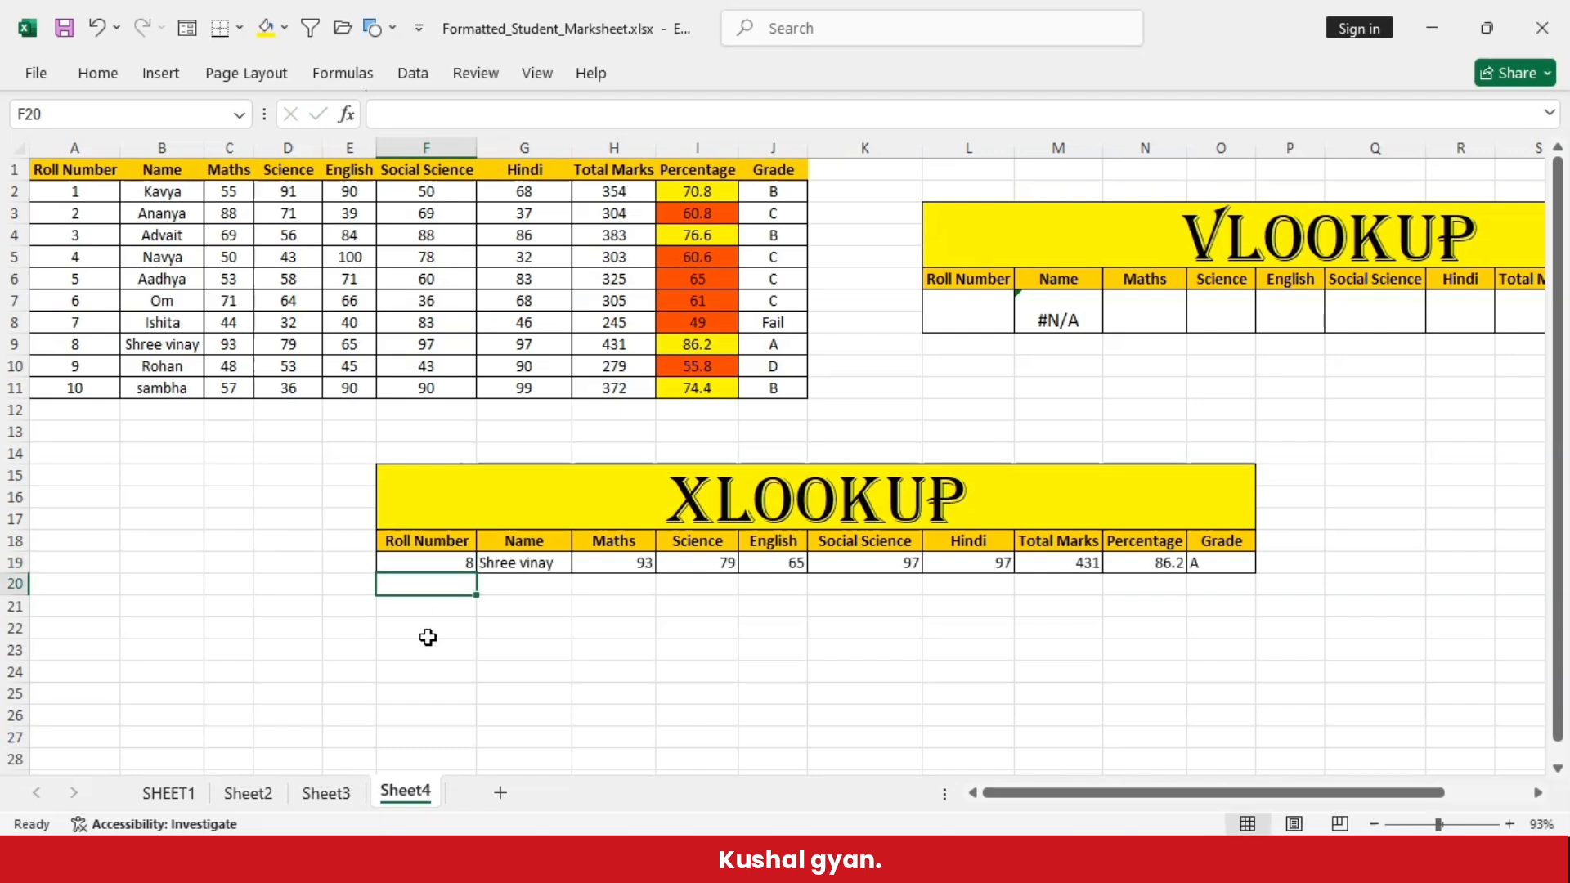
{"action": "key", "text": "Up"}
{"action": "key", "text": "Right"}
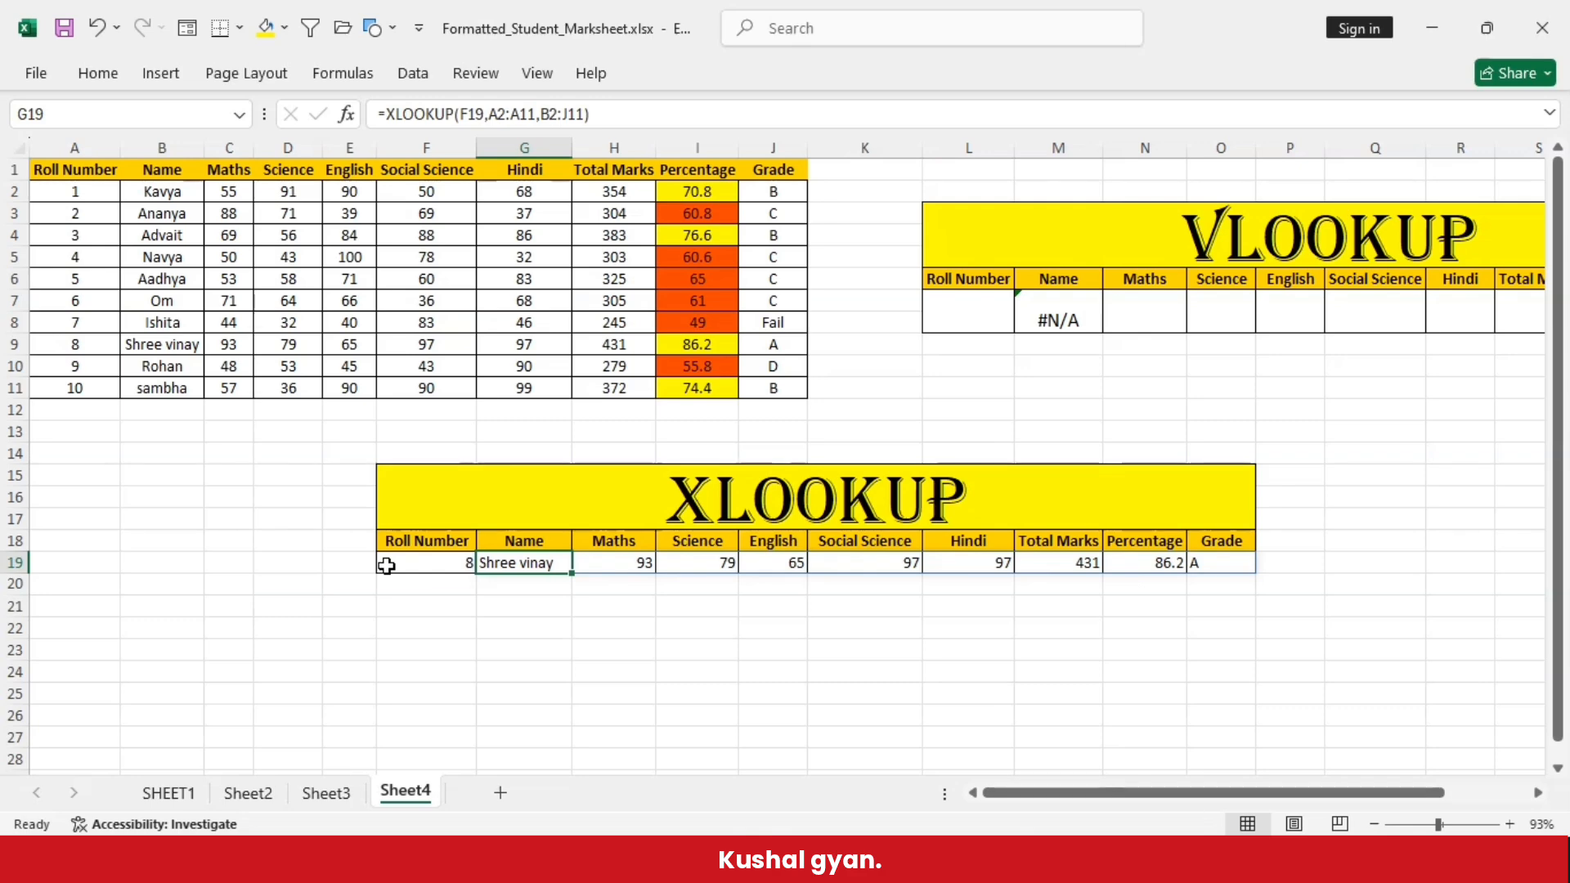
{"action": "left_click", "coordinate": [14, 344]}
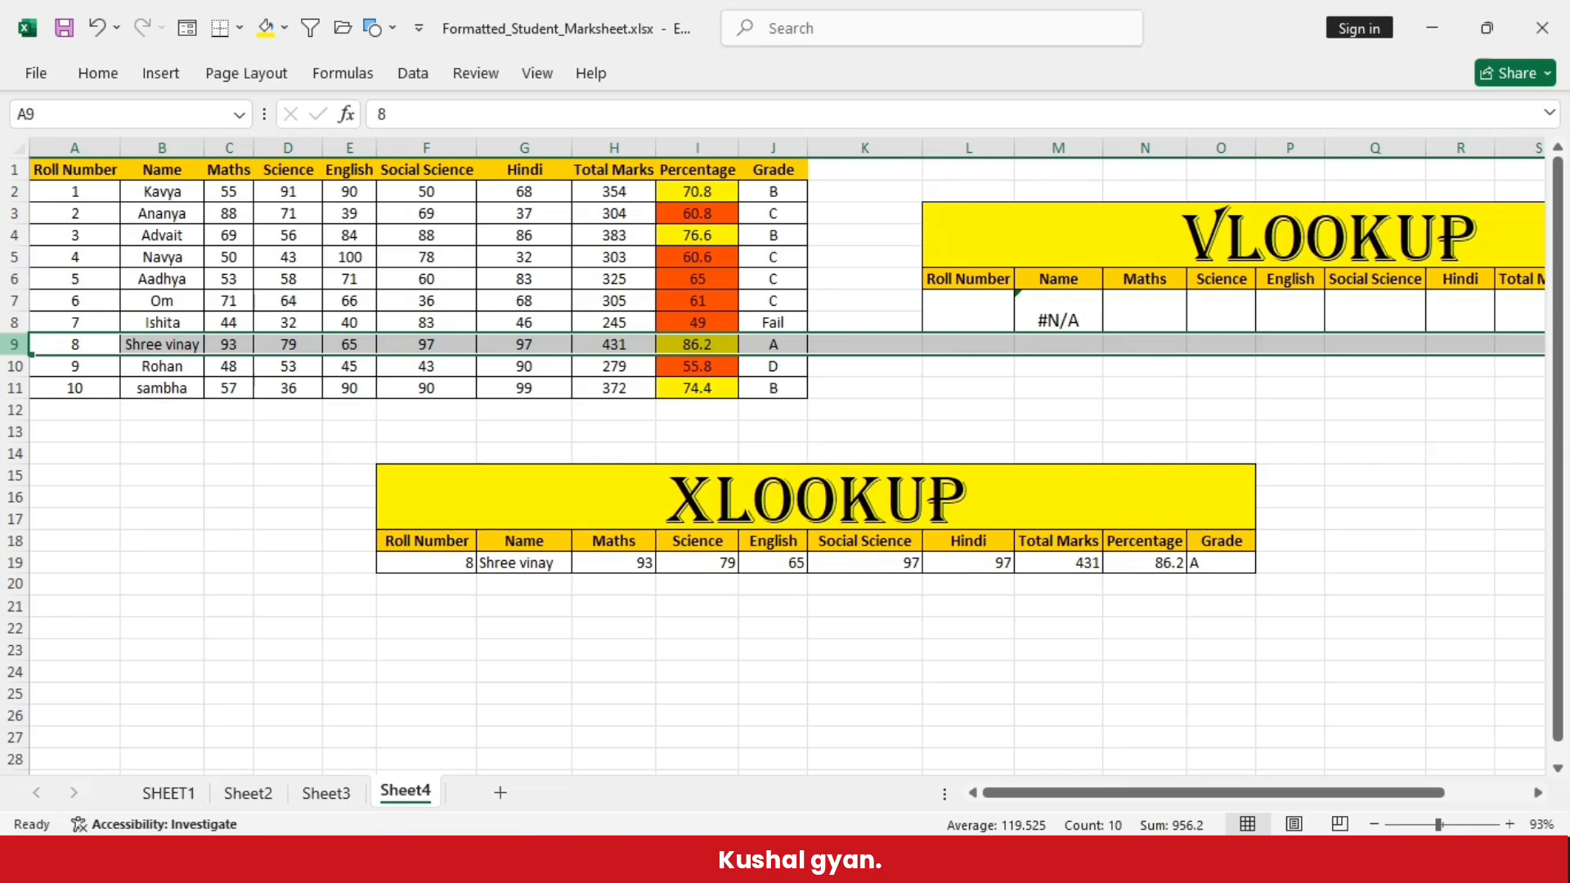
- Change the roll number in F19 to 6 and compare the returned record with row 7 of the marks table
{"action": "double_click", "coordinate": [420, 563]}
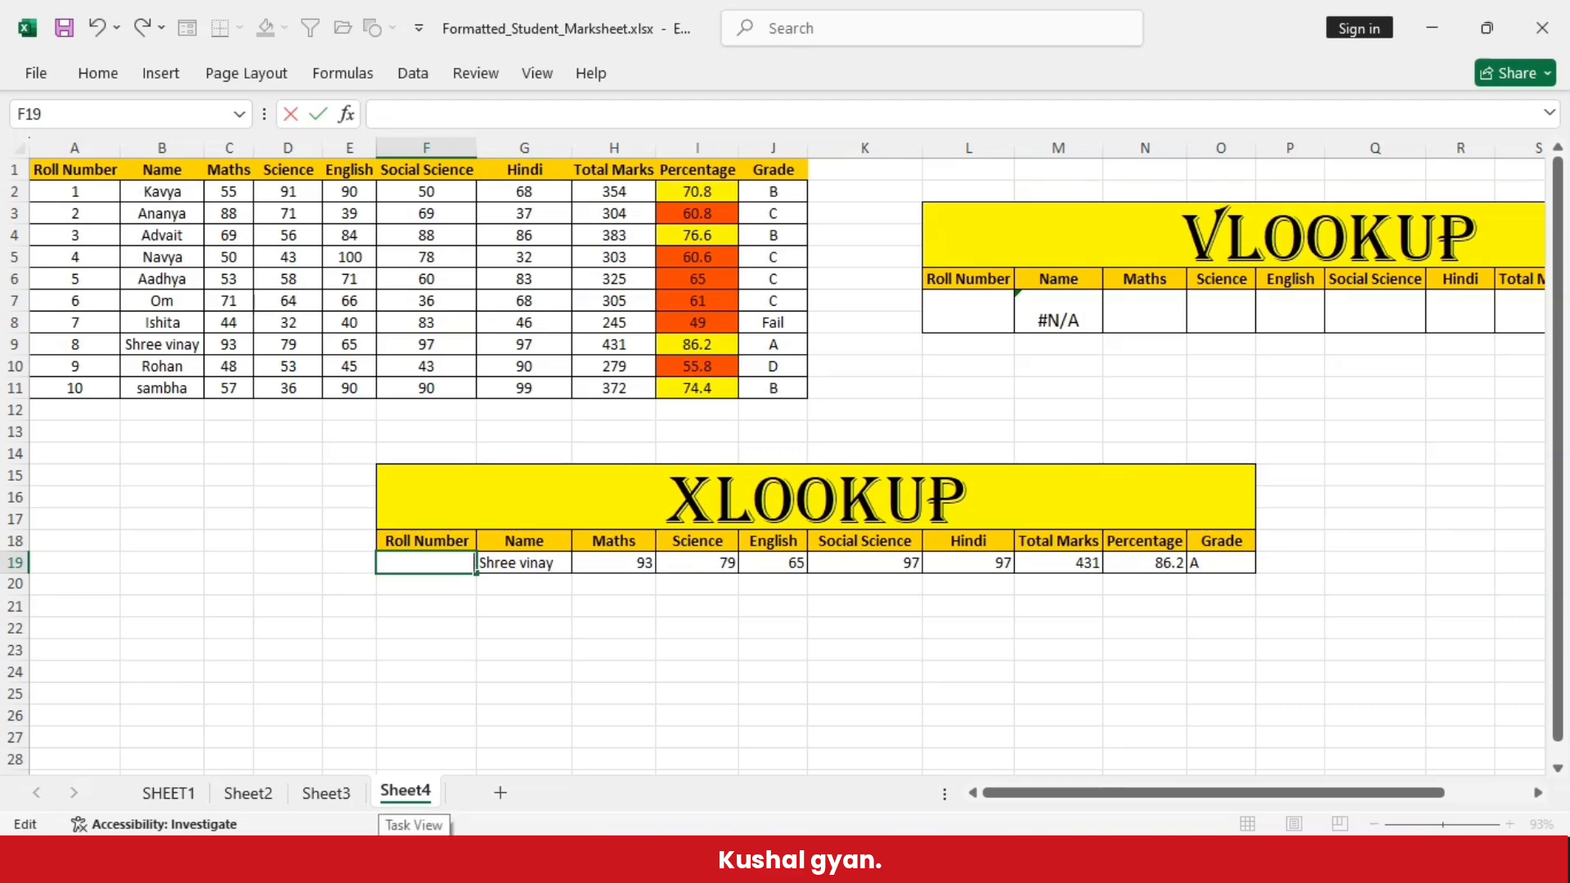
{"action": "left_click", "coordinate": [521, 615]}
{"action": "left_click", "coordinate": [522, 563]}
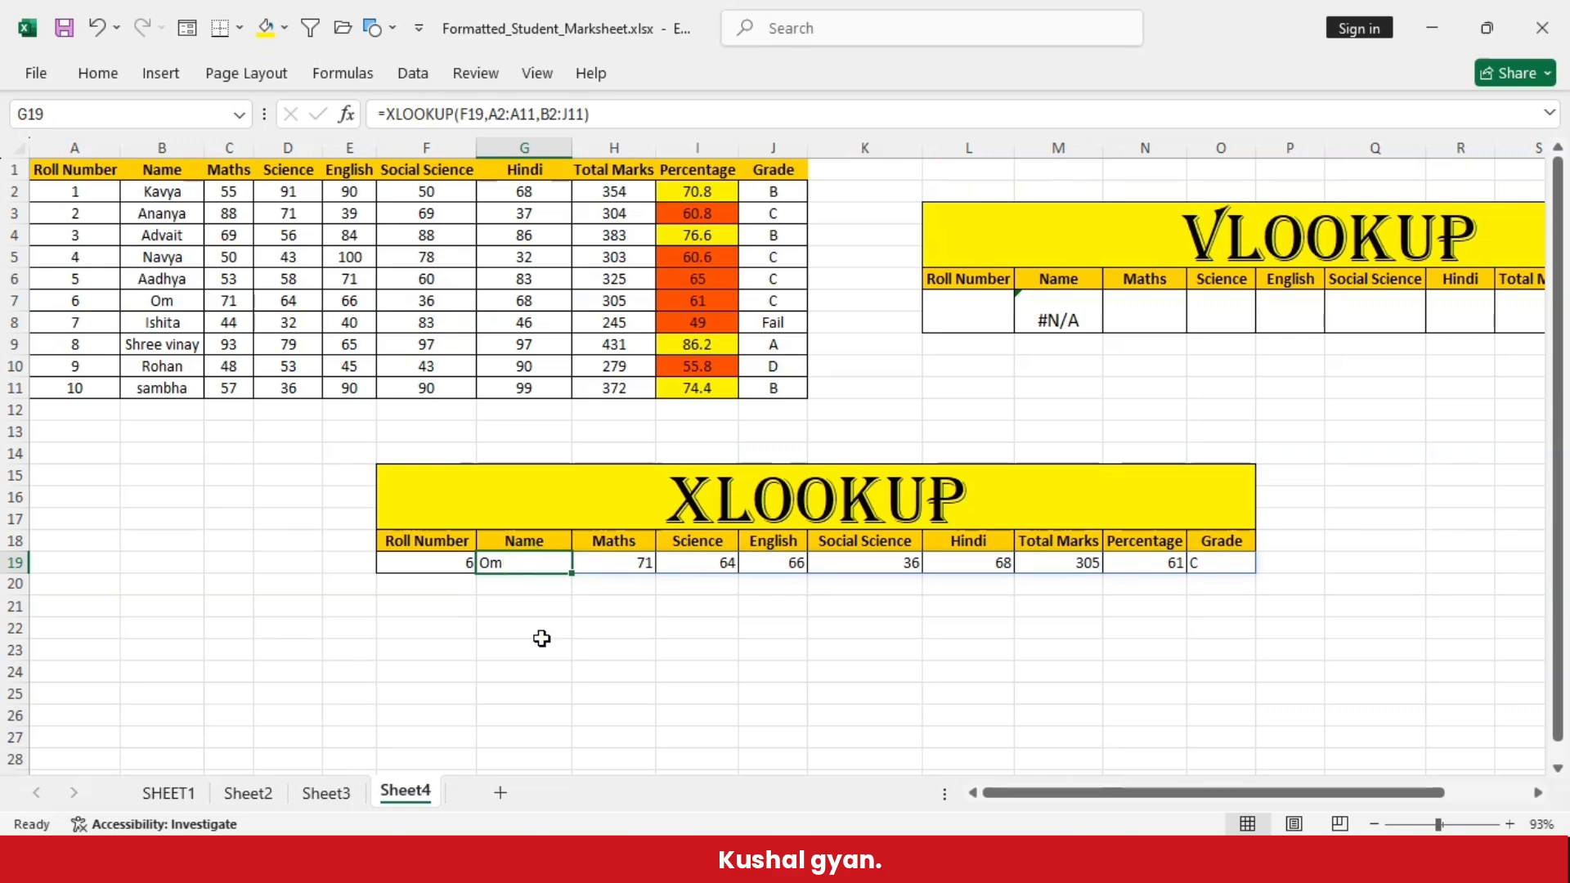
{"action": "left_click", "coordinate": [14, 301]}
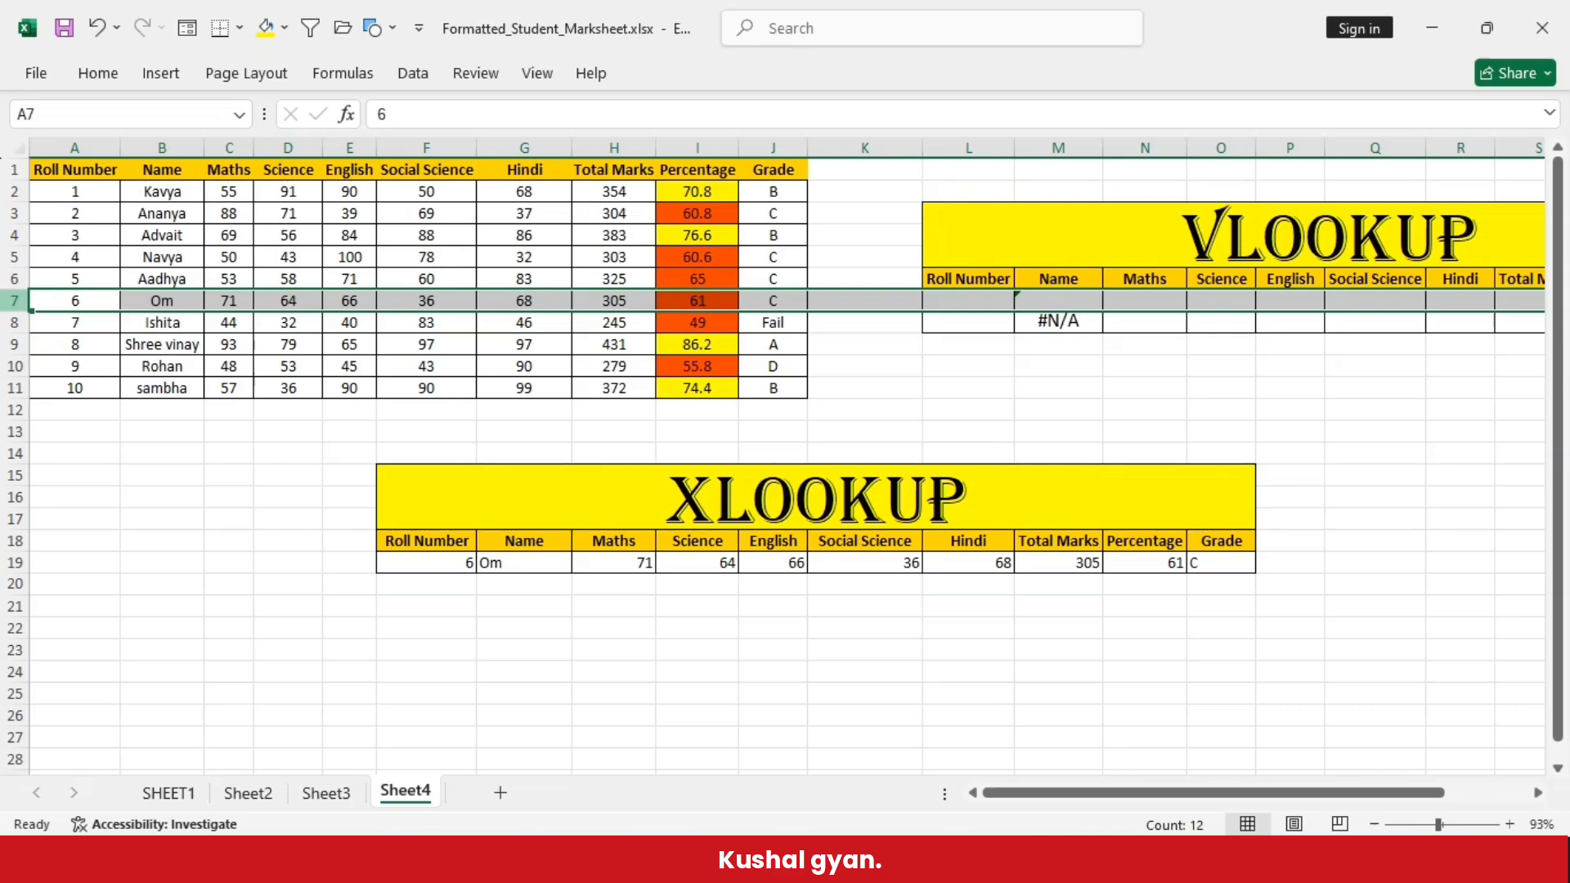
{"action": "left_click", "coordinate": [496, 656]}
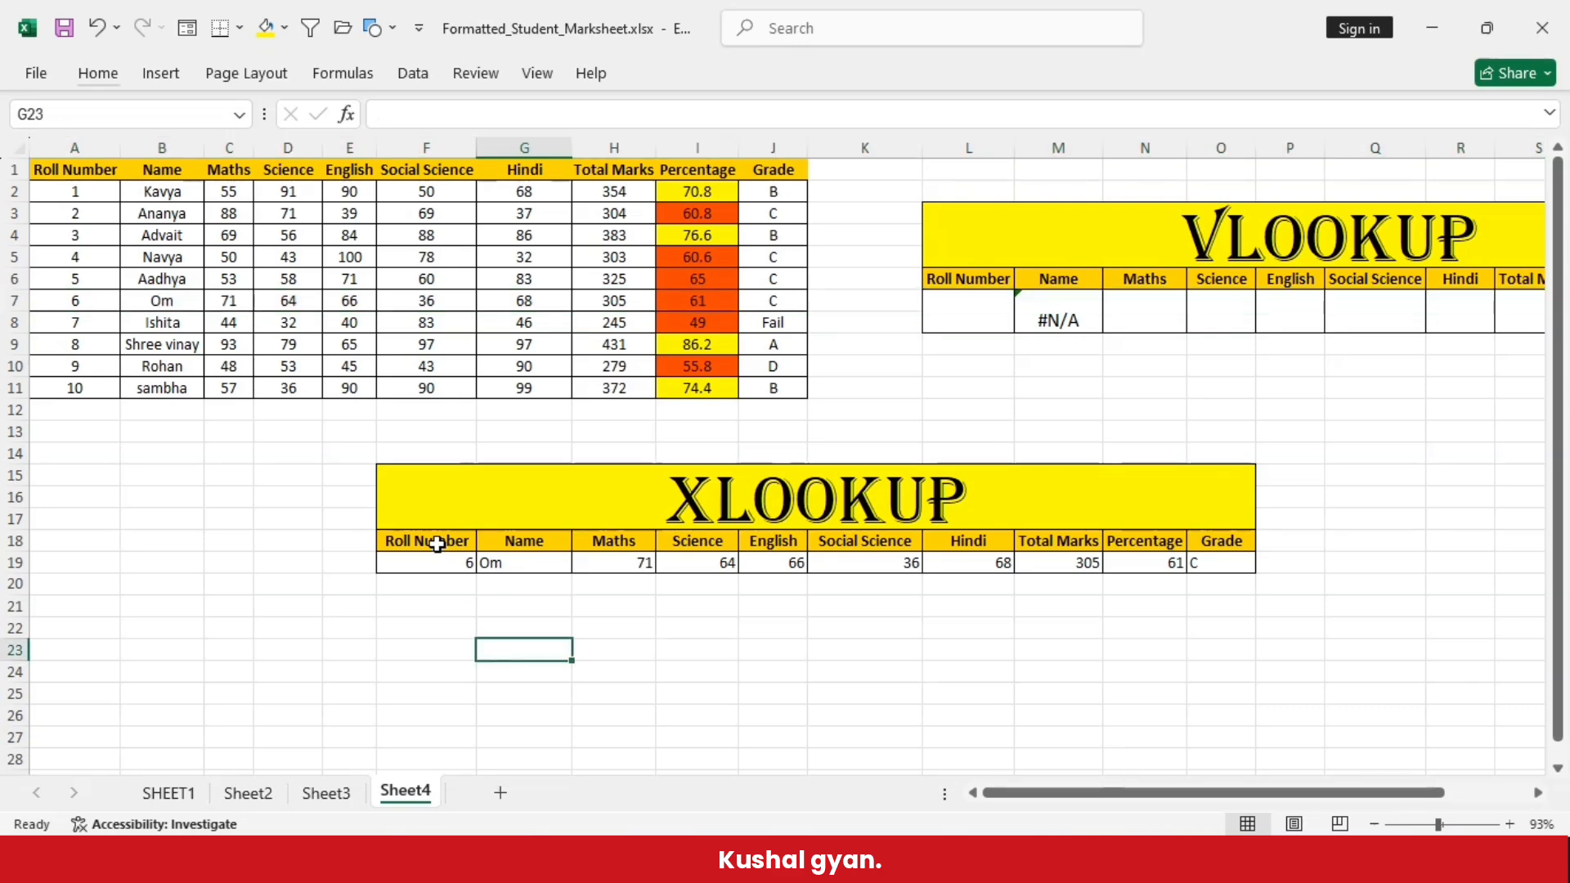
- Clear the contents of the XLOOKUP table's result row, F19:O19
{"action": "left_click_drag", "start_coordinate": [407, 558], "coordinate": [1139, 565]}
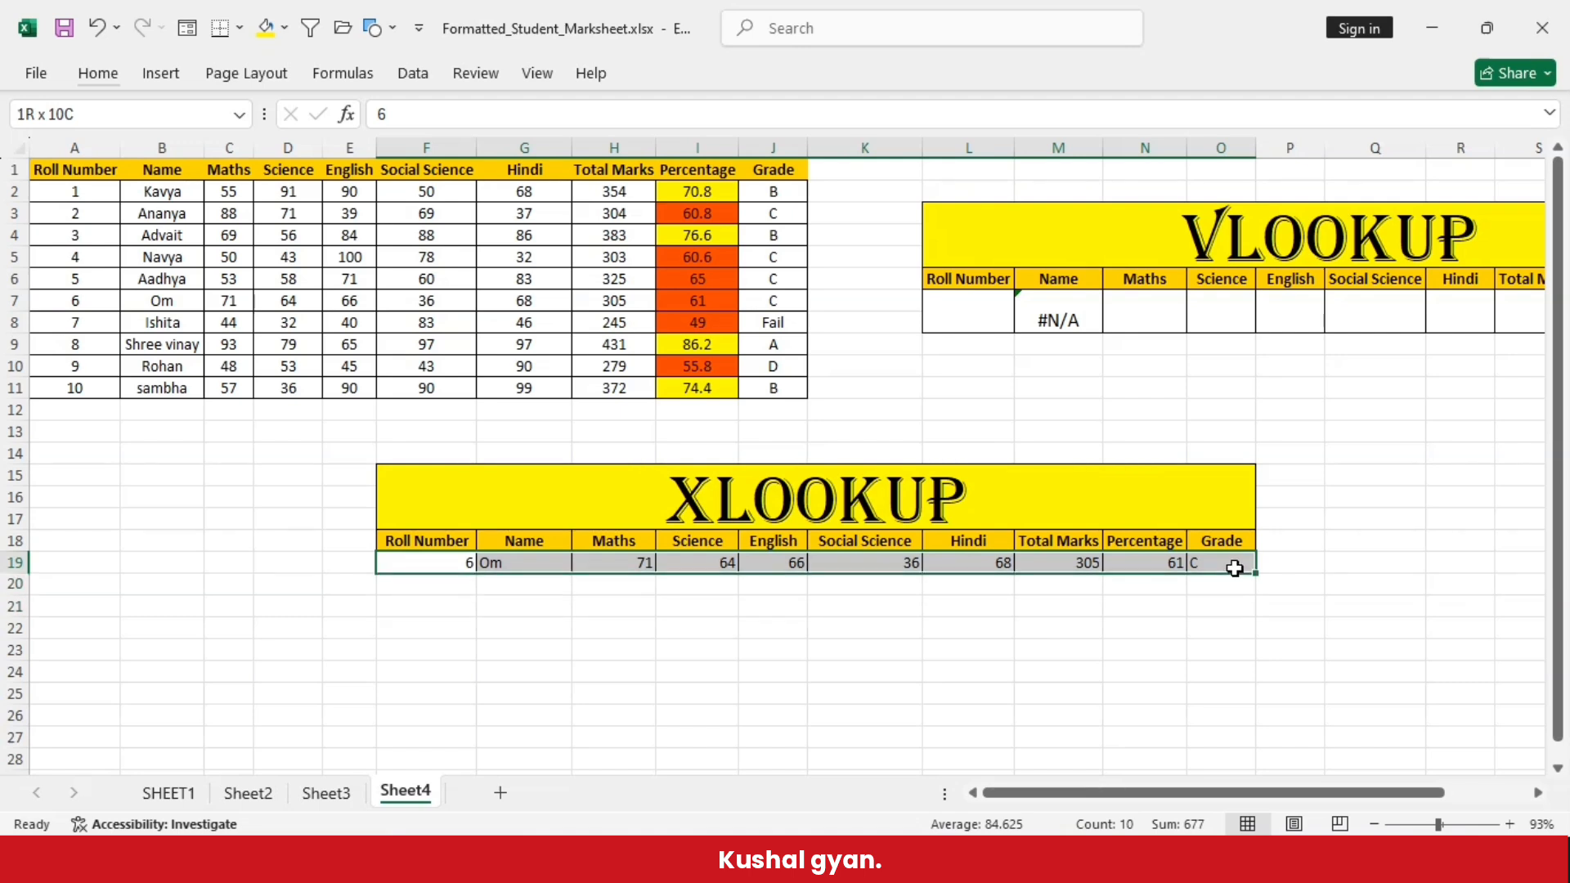
{"action": "key", "text": "Delete"}
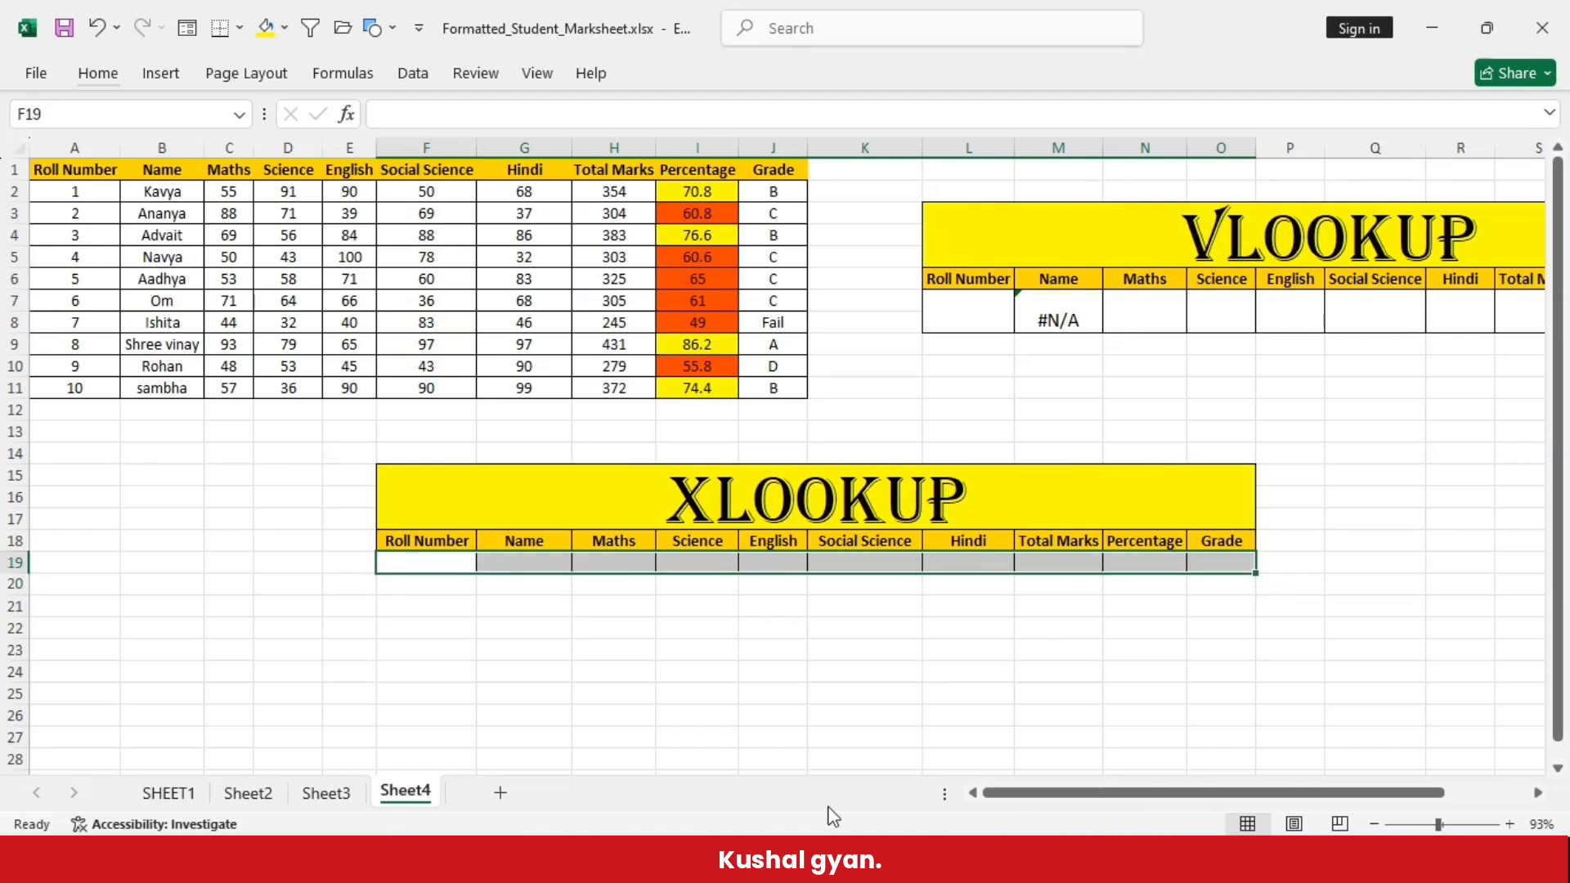
{"action": "left_click", "coordinate": [708, 696]}
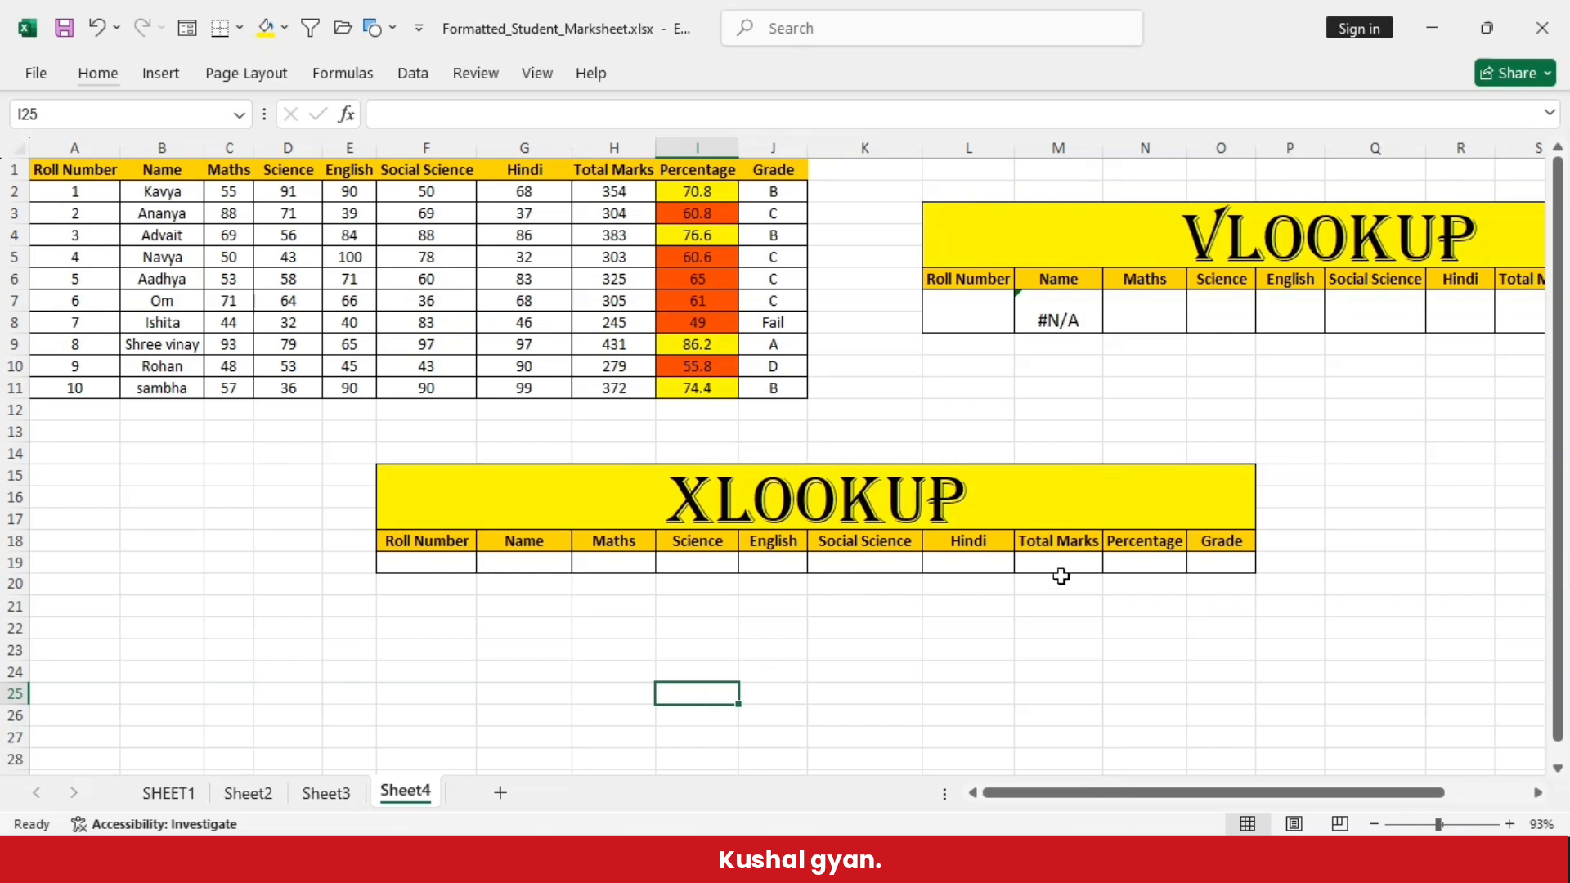
- Enter the first part of the roll number 8 student's name in Social Science cell K19 and the second part in Total Marks cell M19
{"action": "left_click", "coordinate": [829, 549]}
{"action": "left_click", "coordinate": [837, 560]}
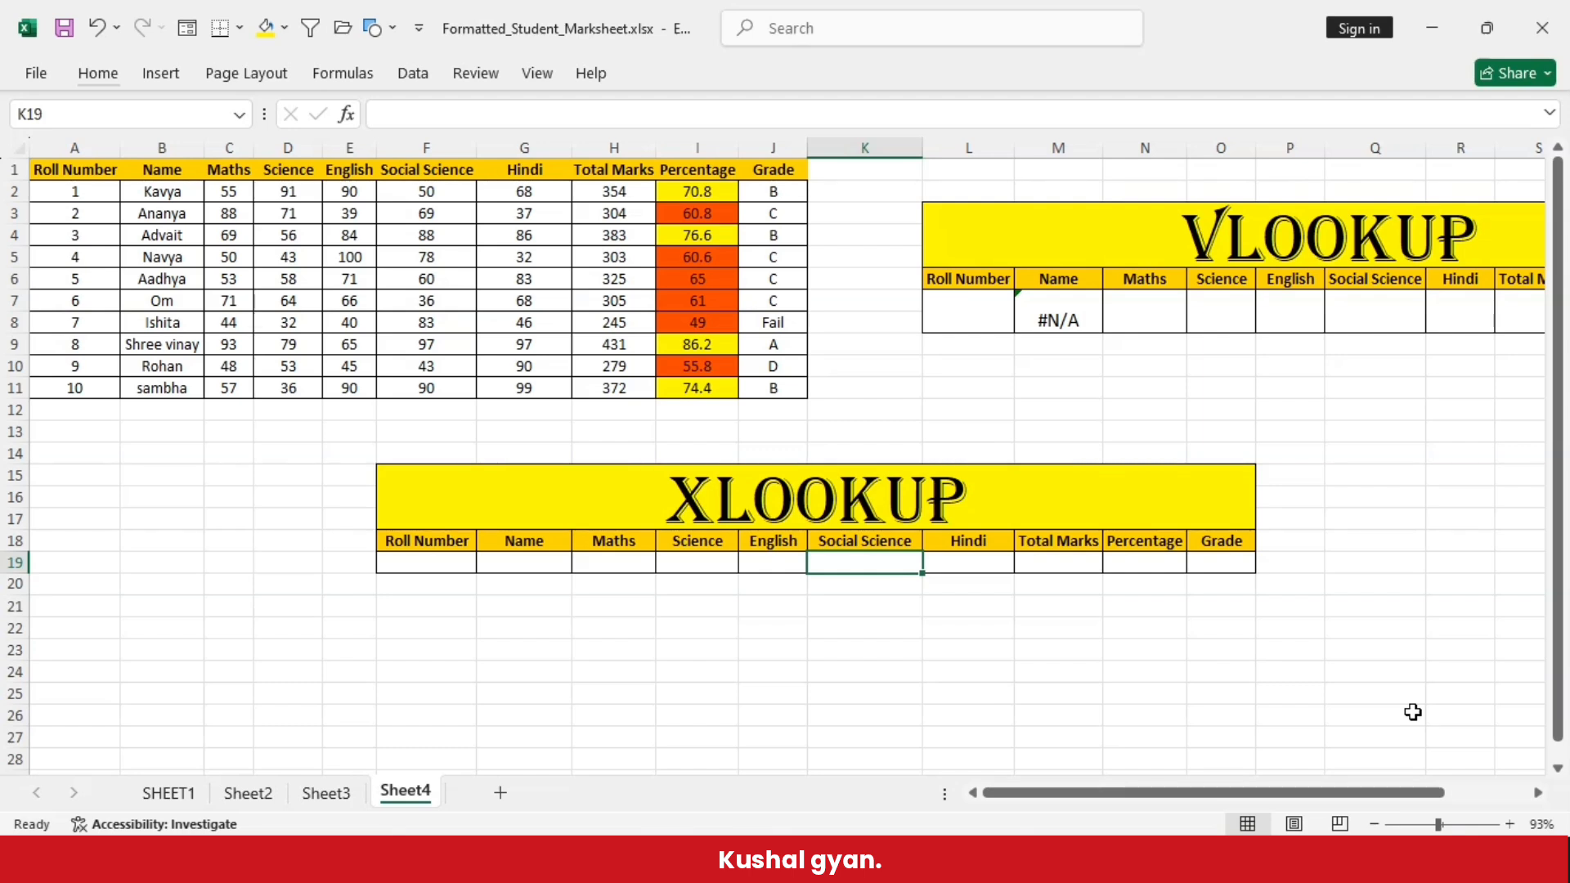
{"action": "type", "text": "shree"}
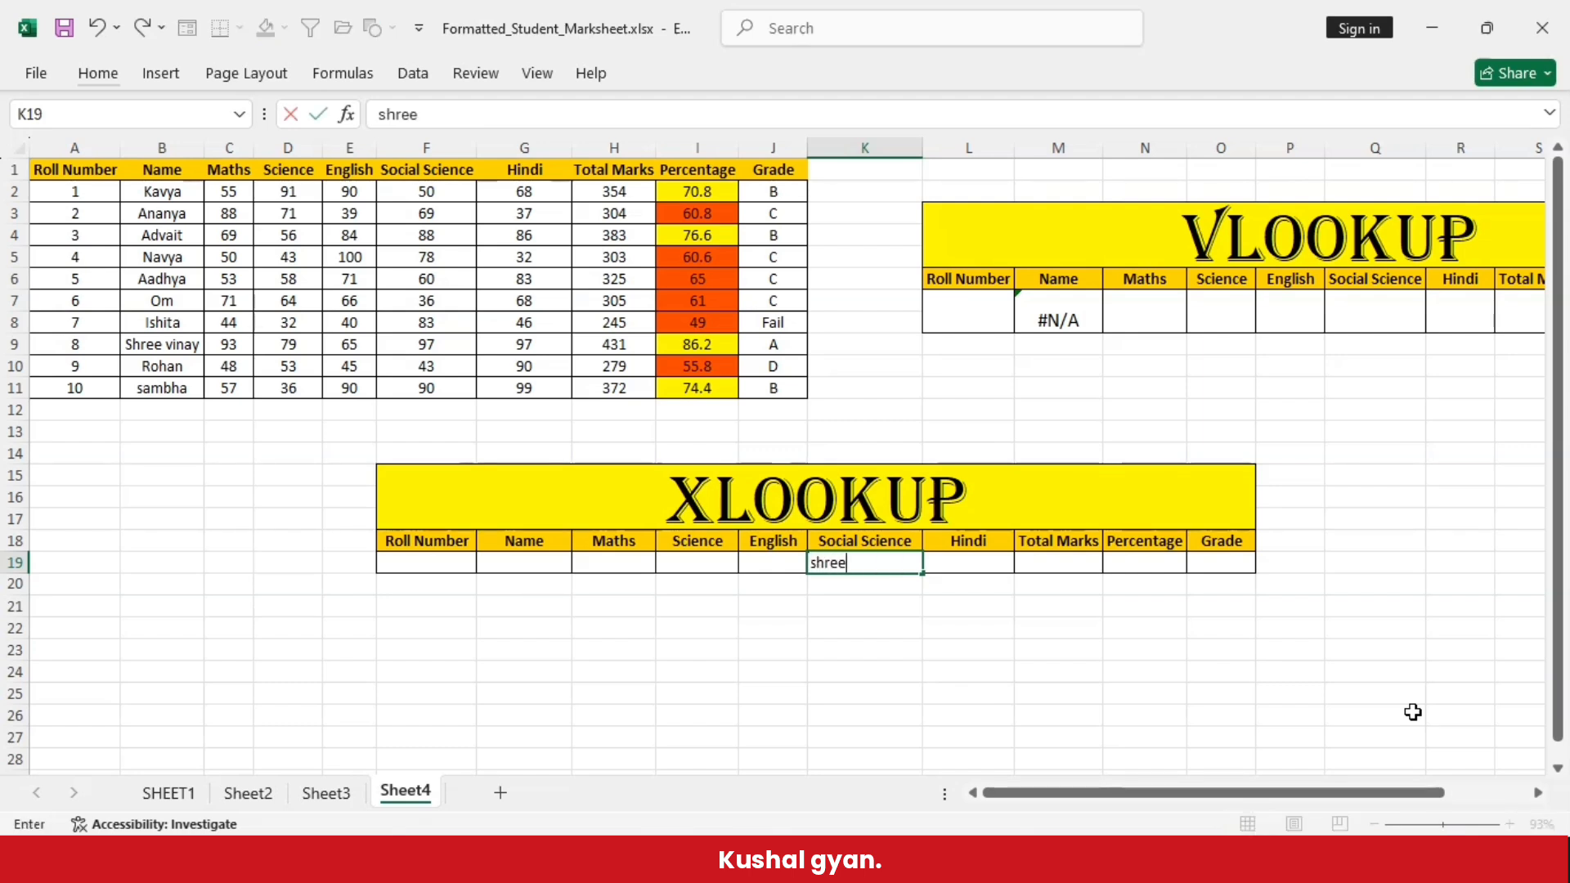
{"action": "left_click", "coordinate": [1203, 692]}
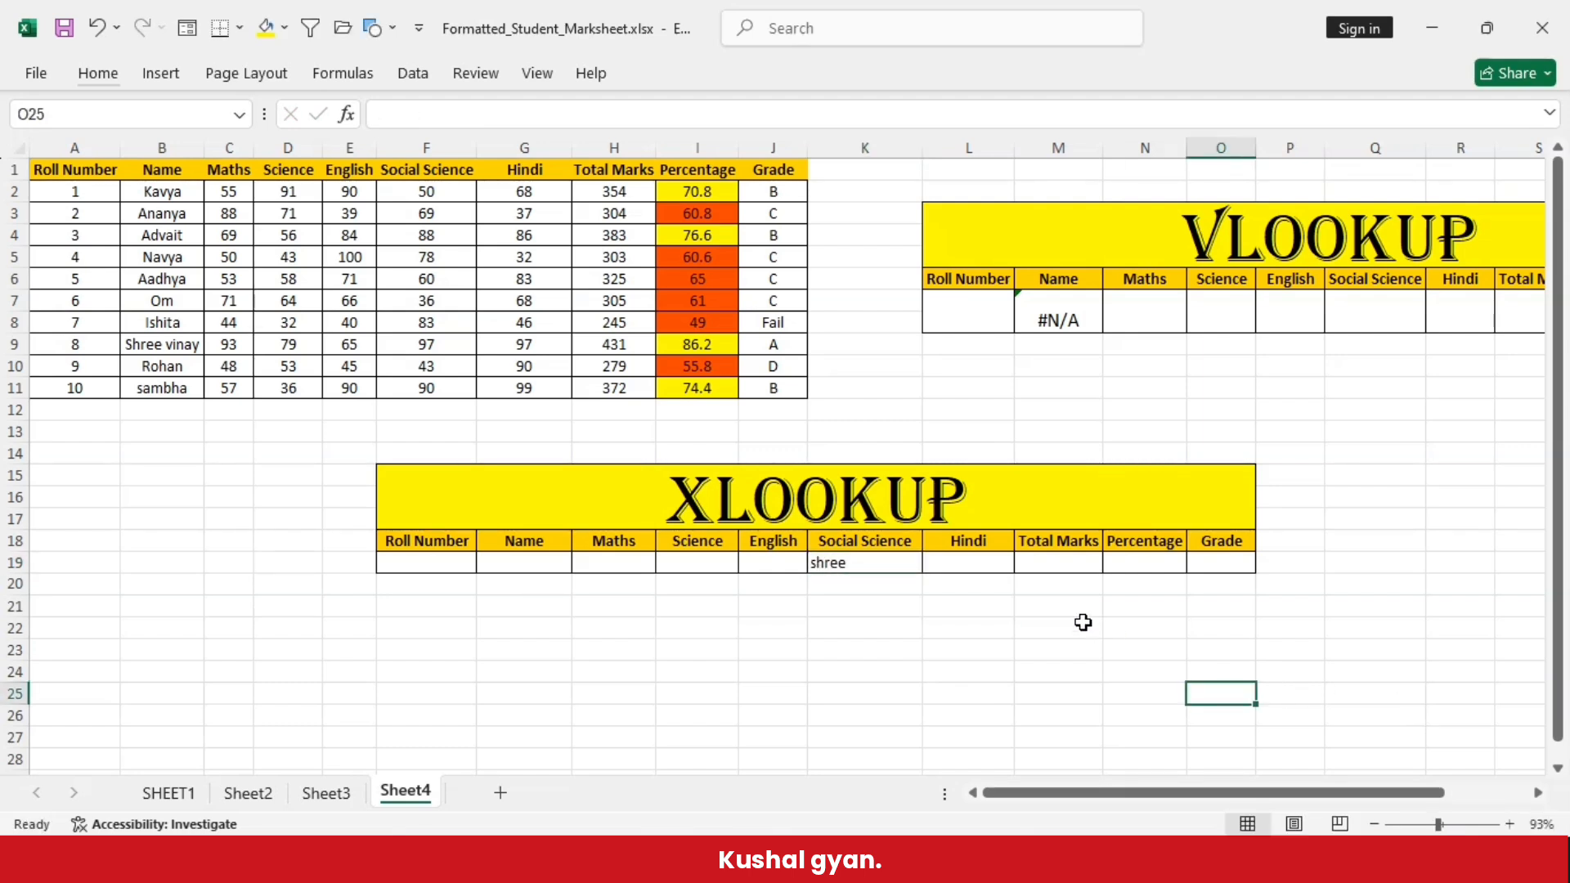
{"action": "left_click", "coordinate": [1056, 565]}
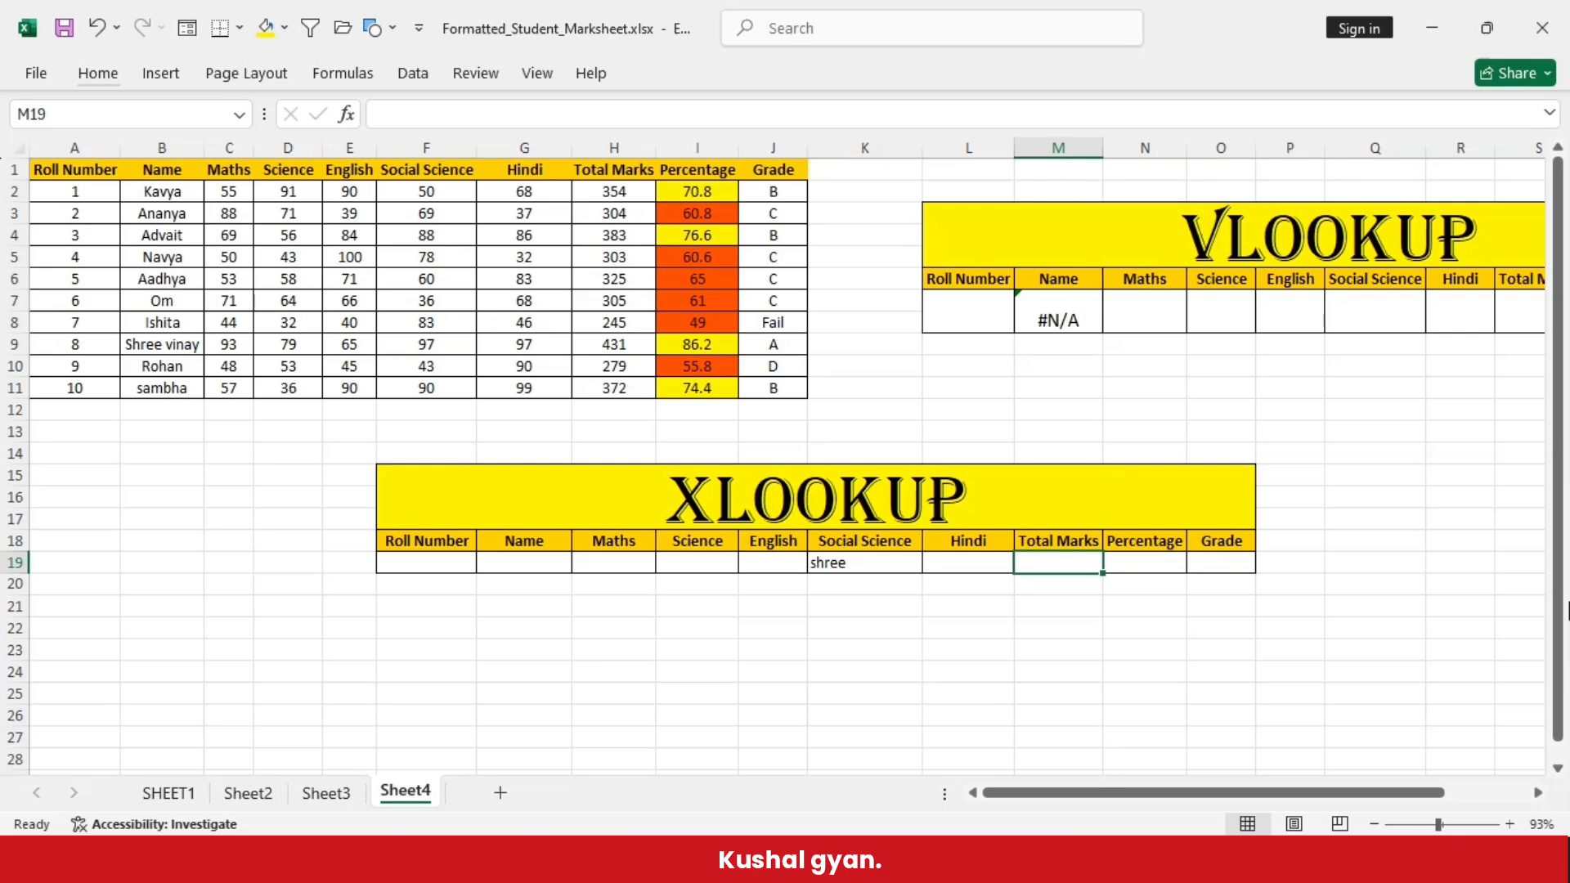
{"action": "type", "text": "vina"}
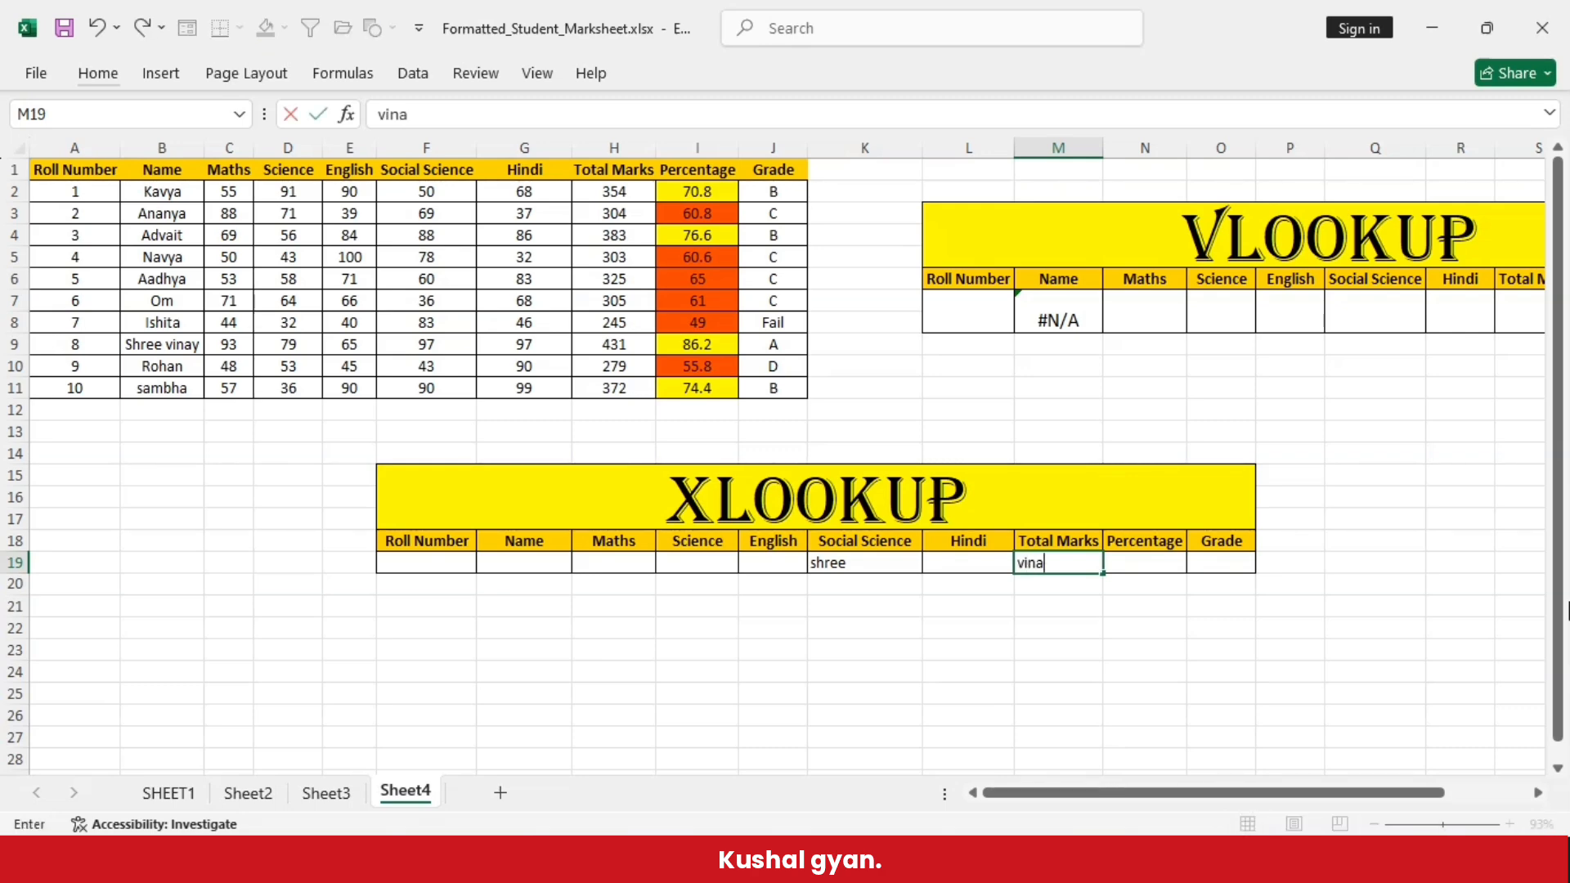
{"action": "type", "text": "y"}
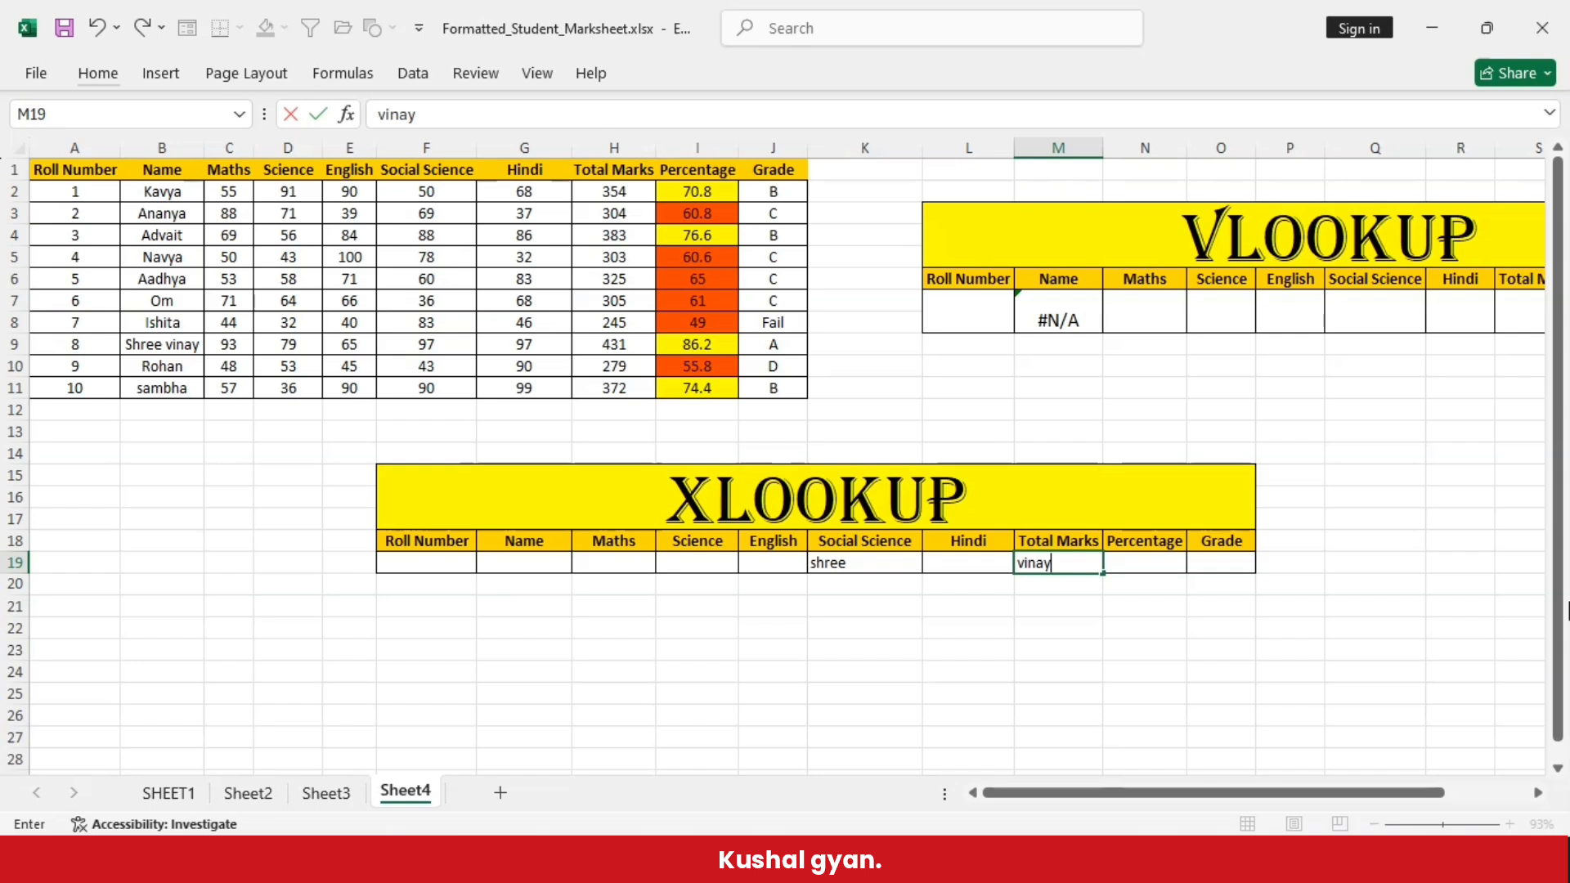
{"action": "left_click", "coordinate": [877, 681]}
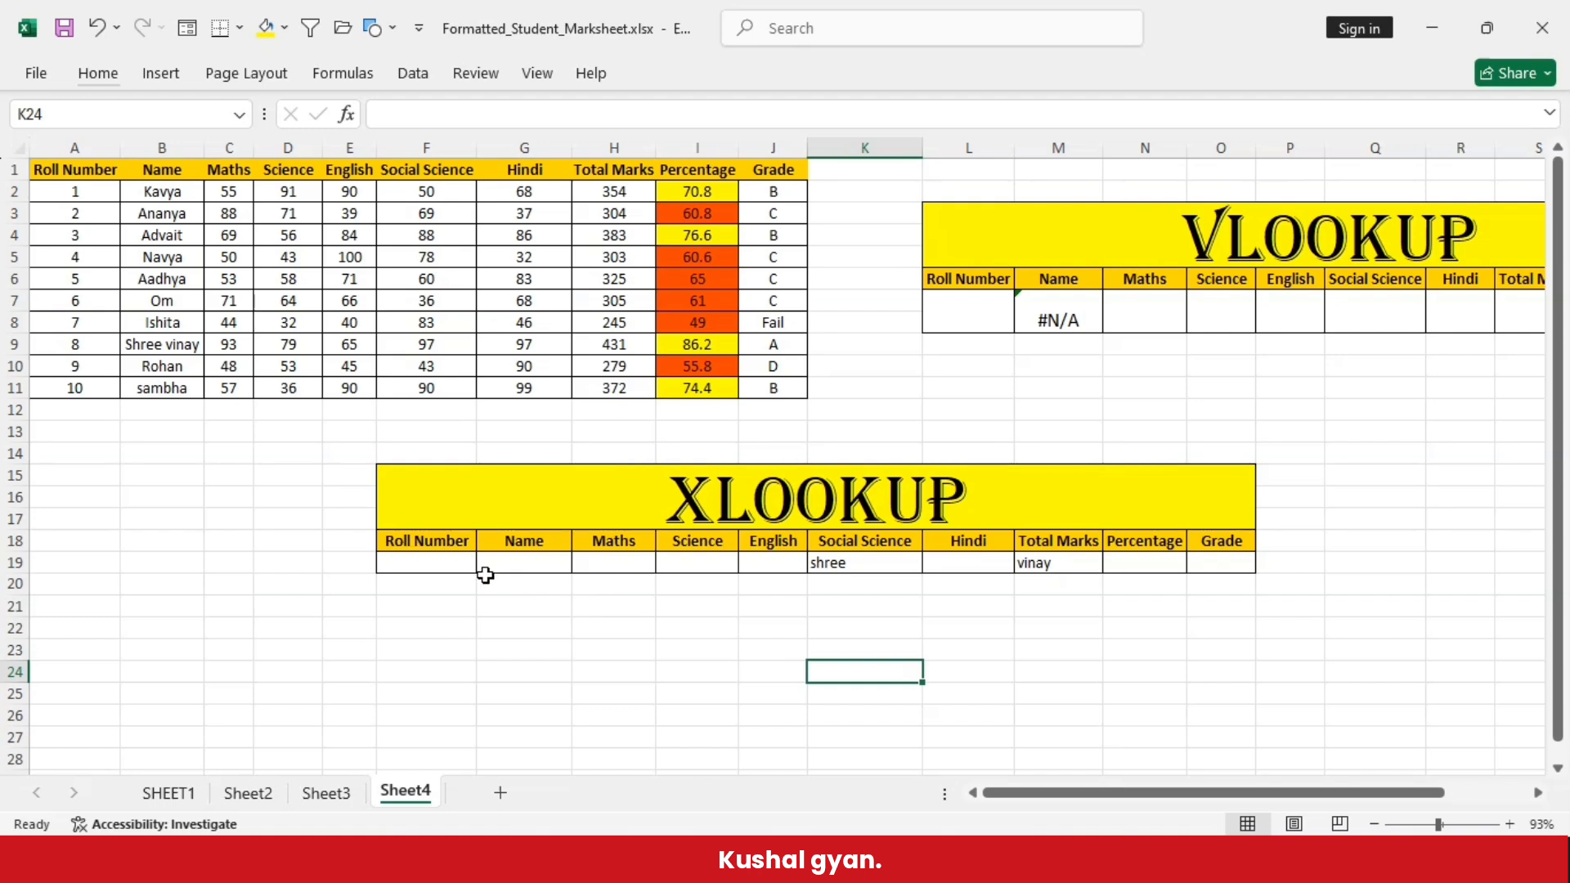
- Enter an XLOOKUP formula in Name cell G19 that looks up F19 in A2:A11 and returns B2:J11
{"action": "left_click", "coordinate": [434, 564]}
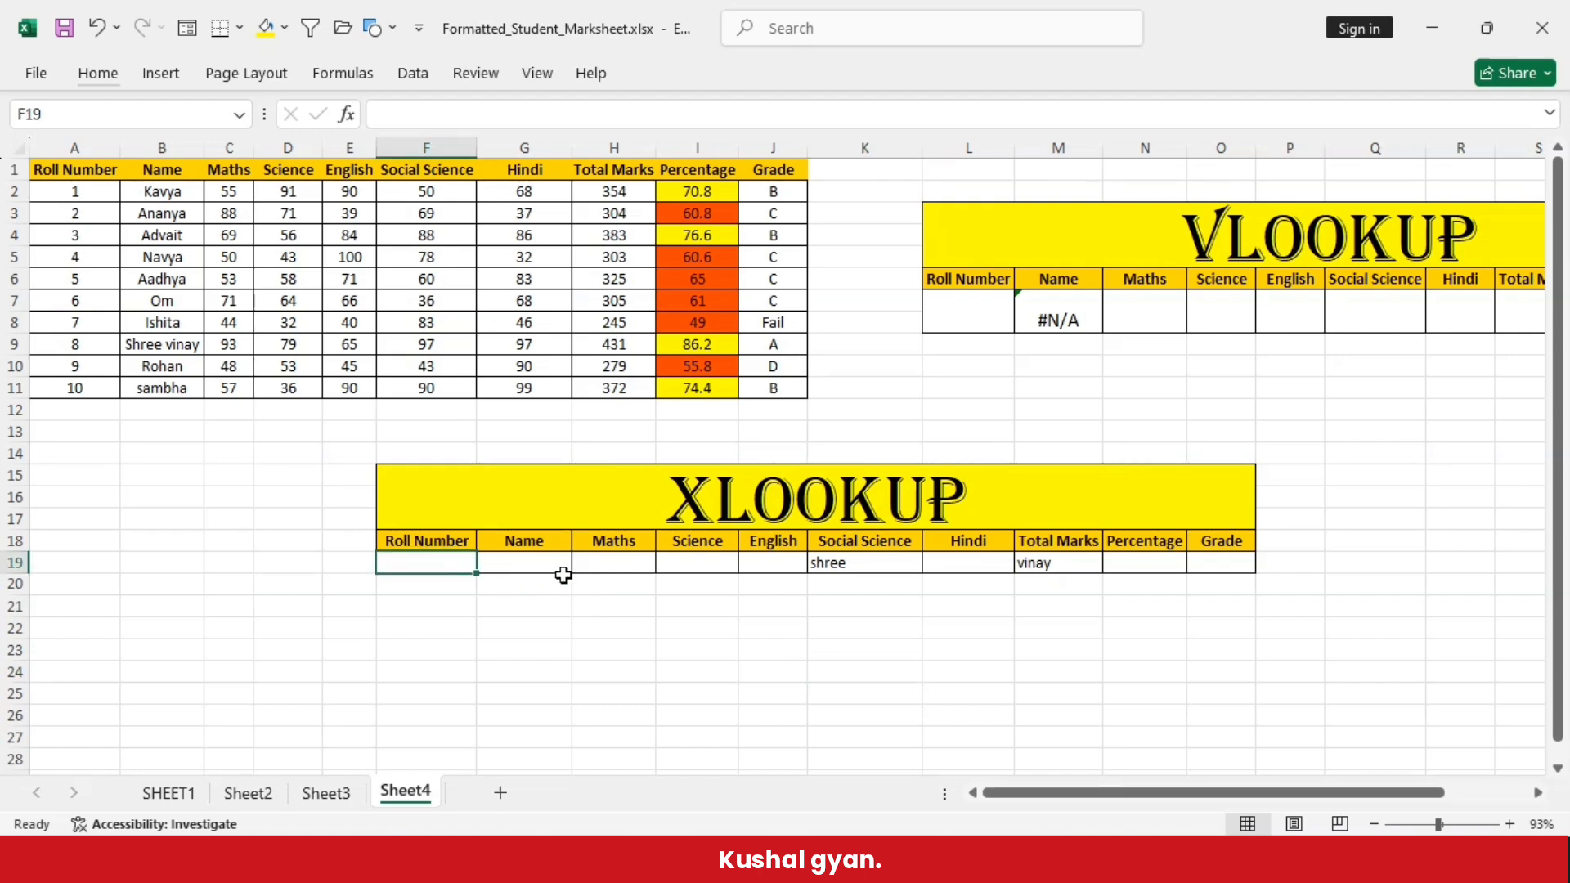
{"action": "left_click", "coordinate": [530, 566]}
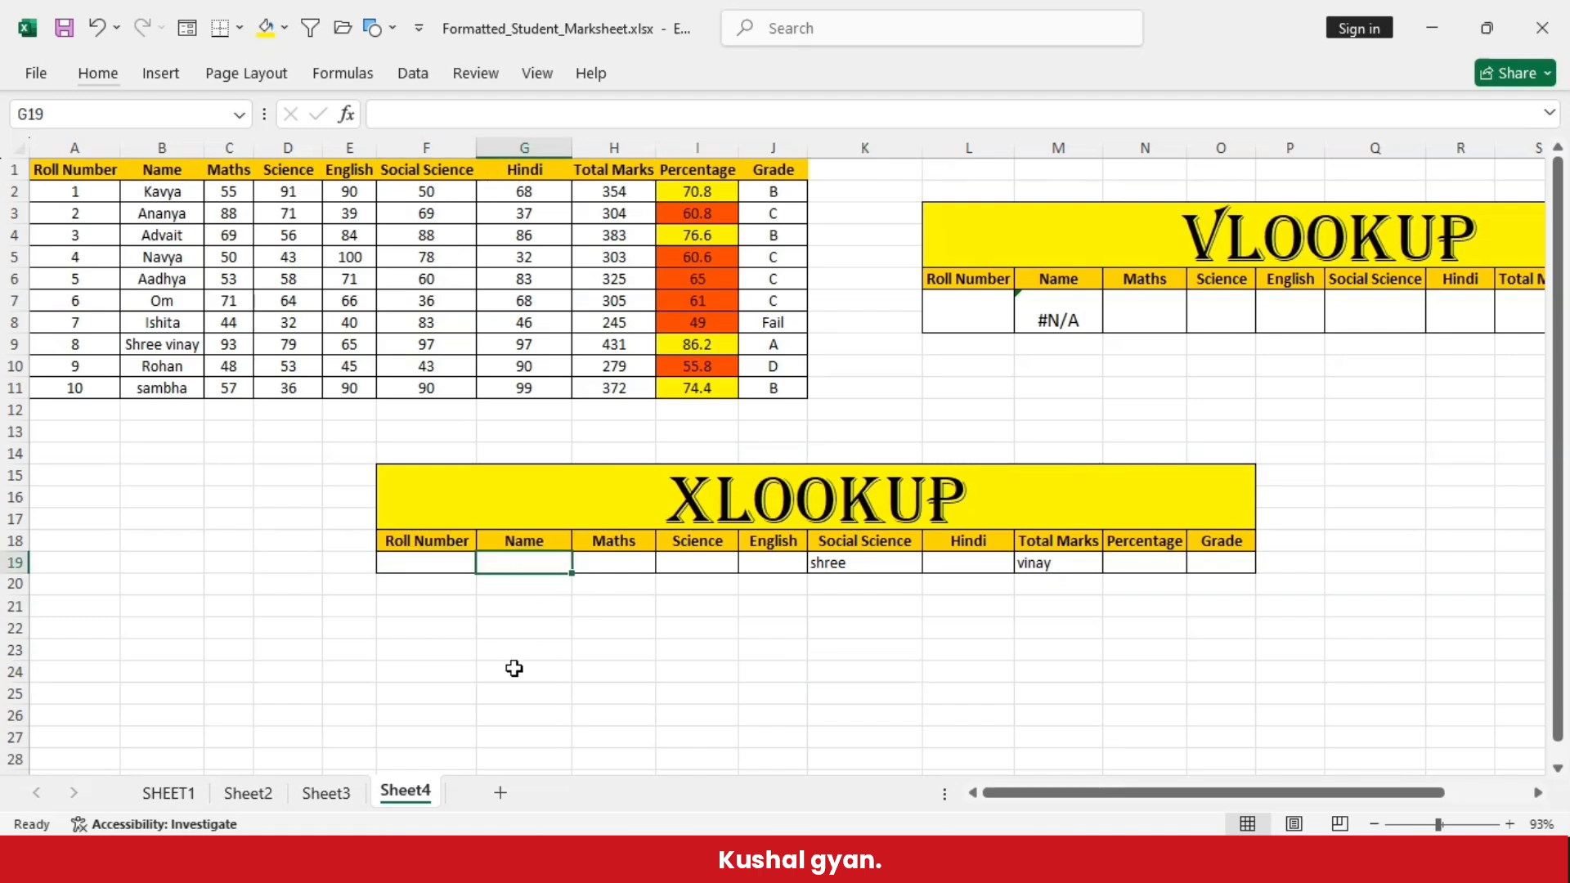
{"action": "type", "text": "="}
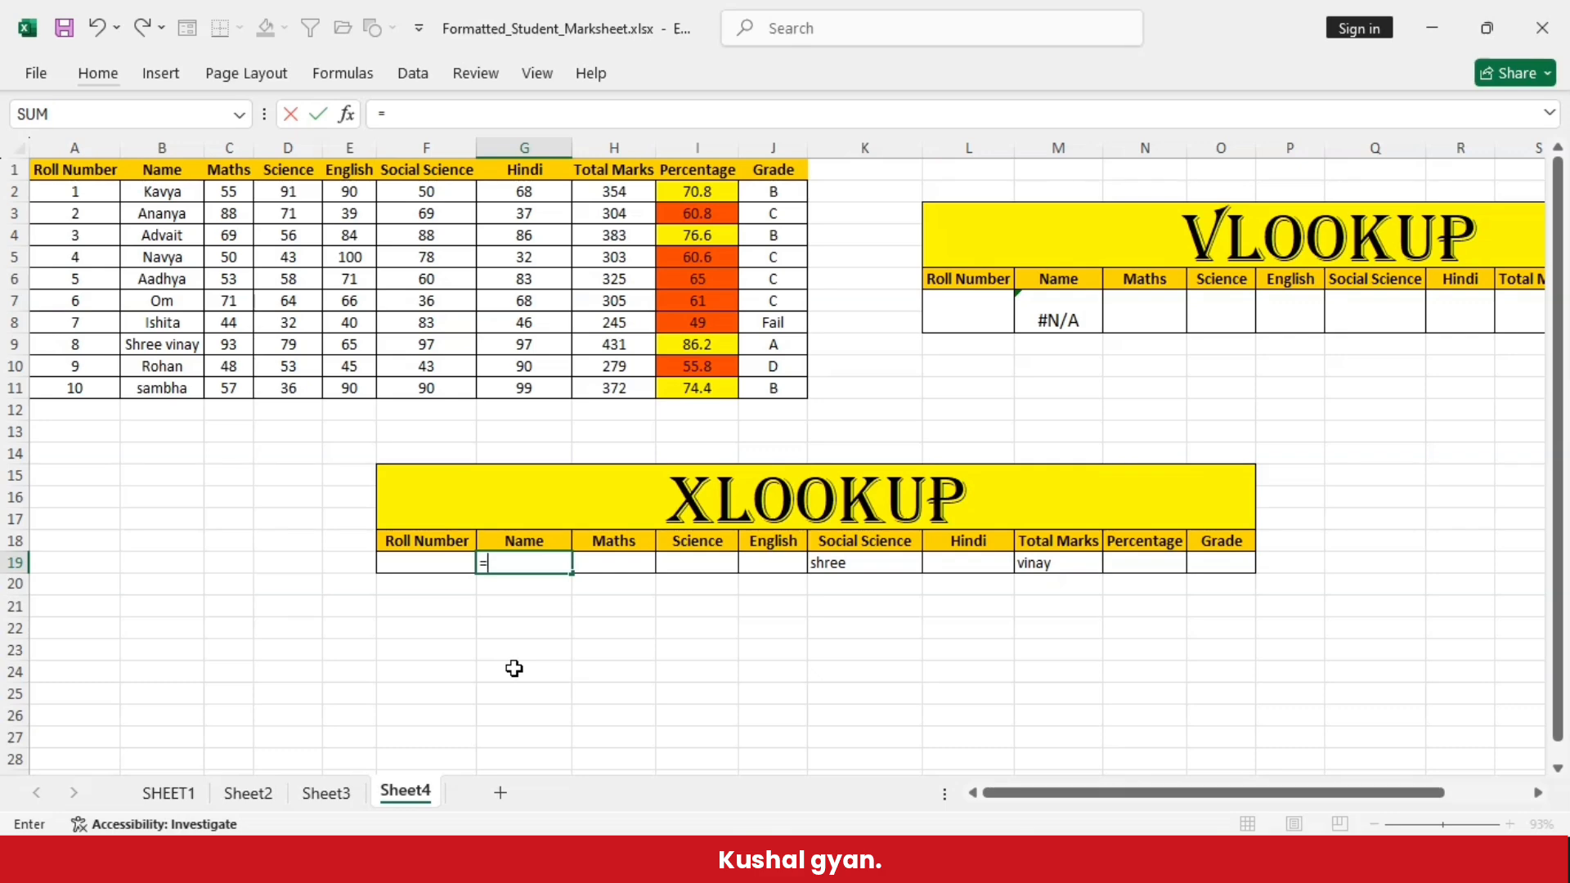
{"action": "type", "text": "xlookup("}
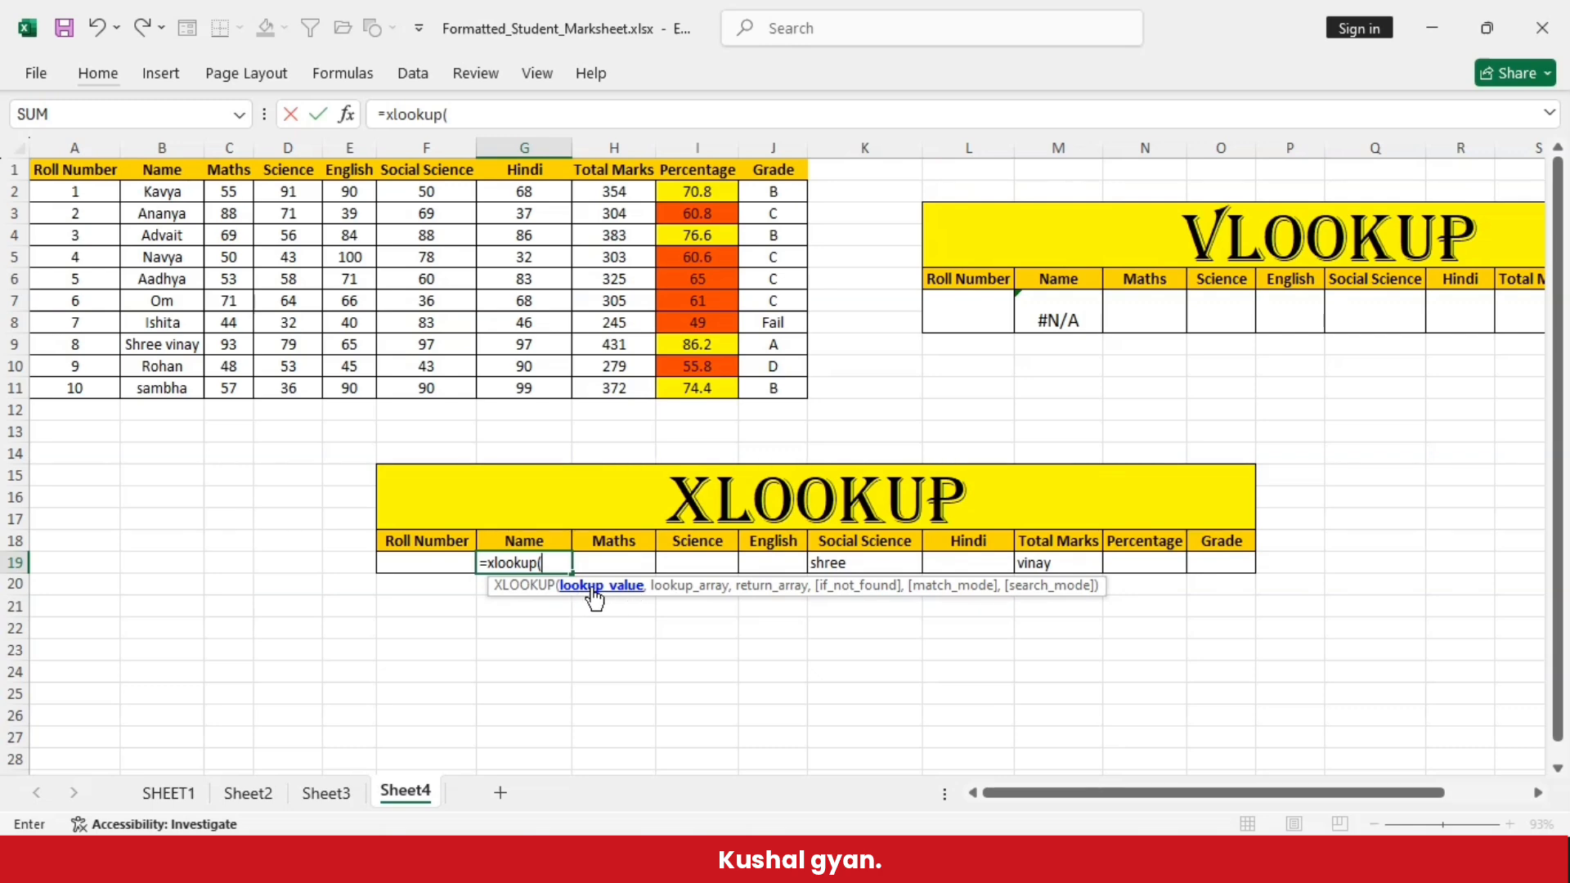
{"action": "left_click", "coordinate": [401, 556]}
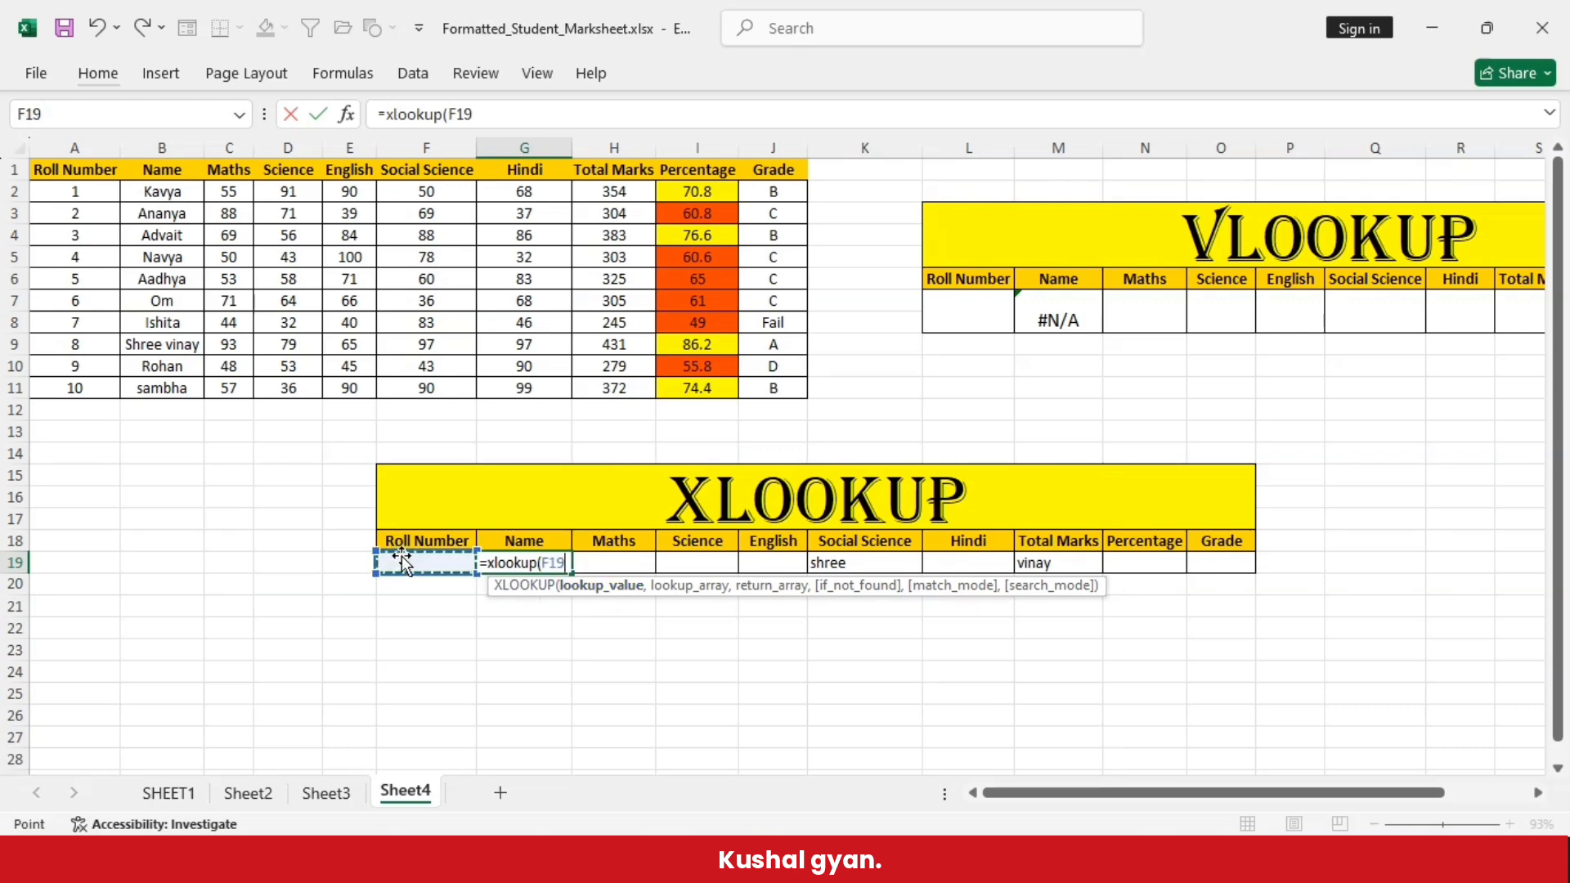
{"action": "type", "text": ","}
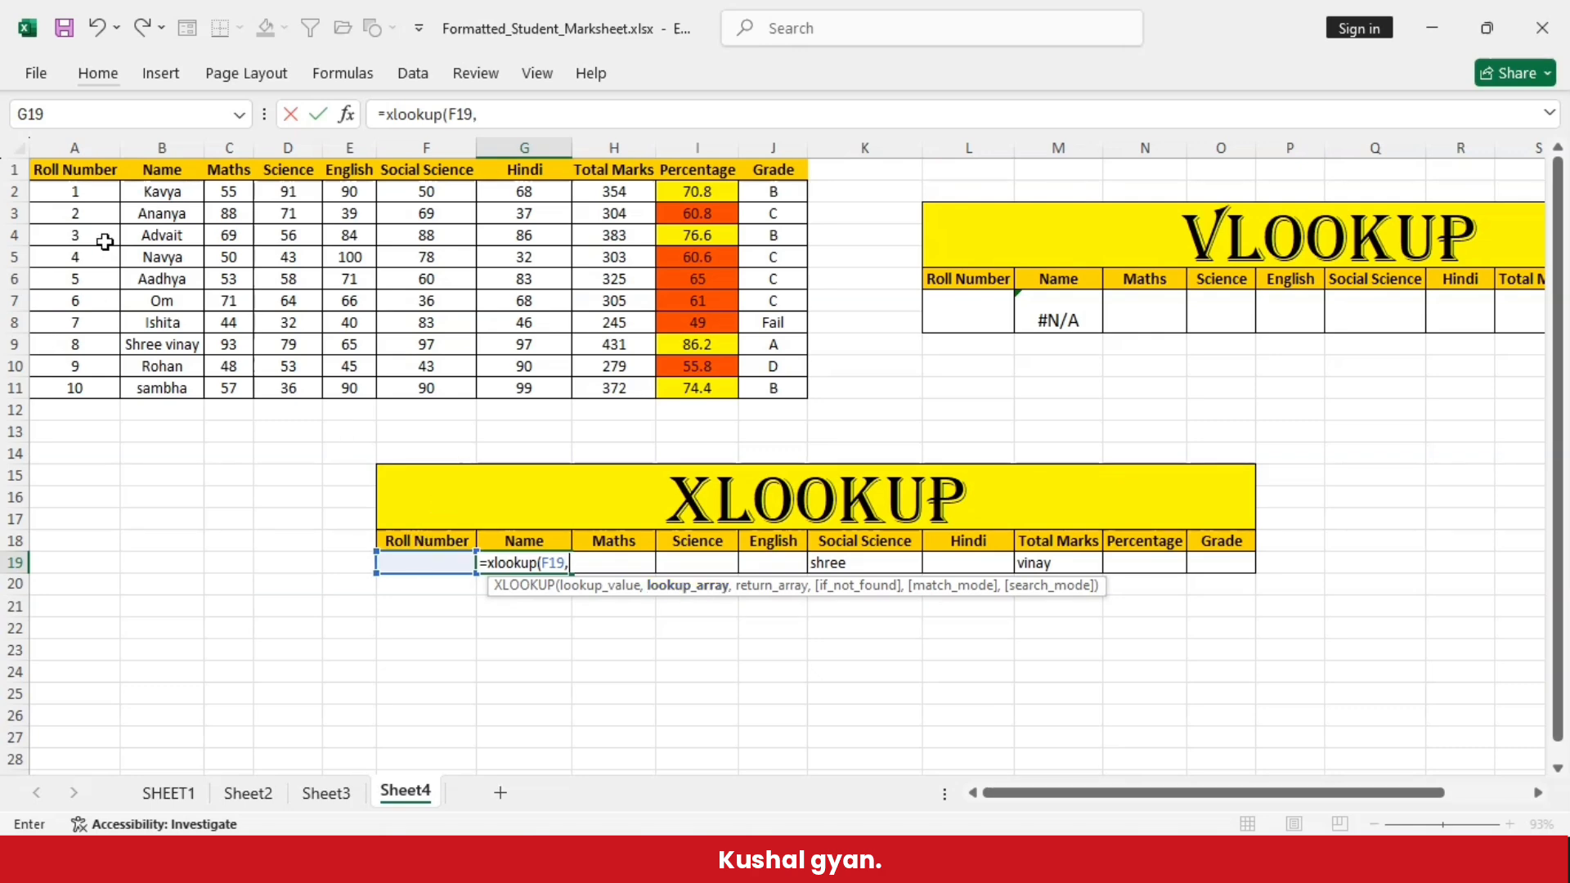
{"action": "left_click_drag", "start_coordinate": [59, 189], "coordinate": [72, 389]}
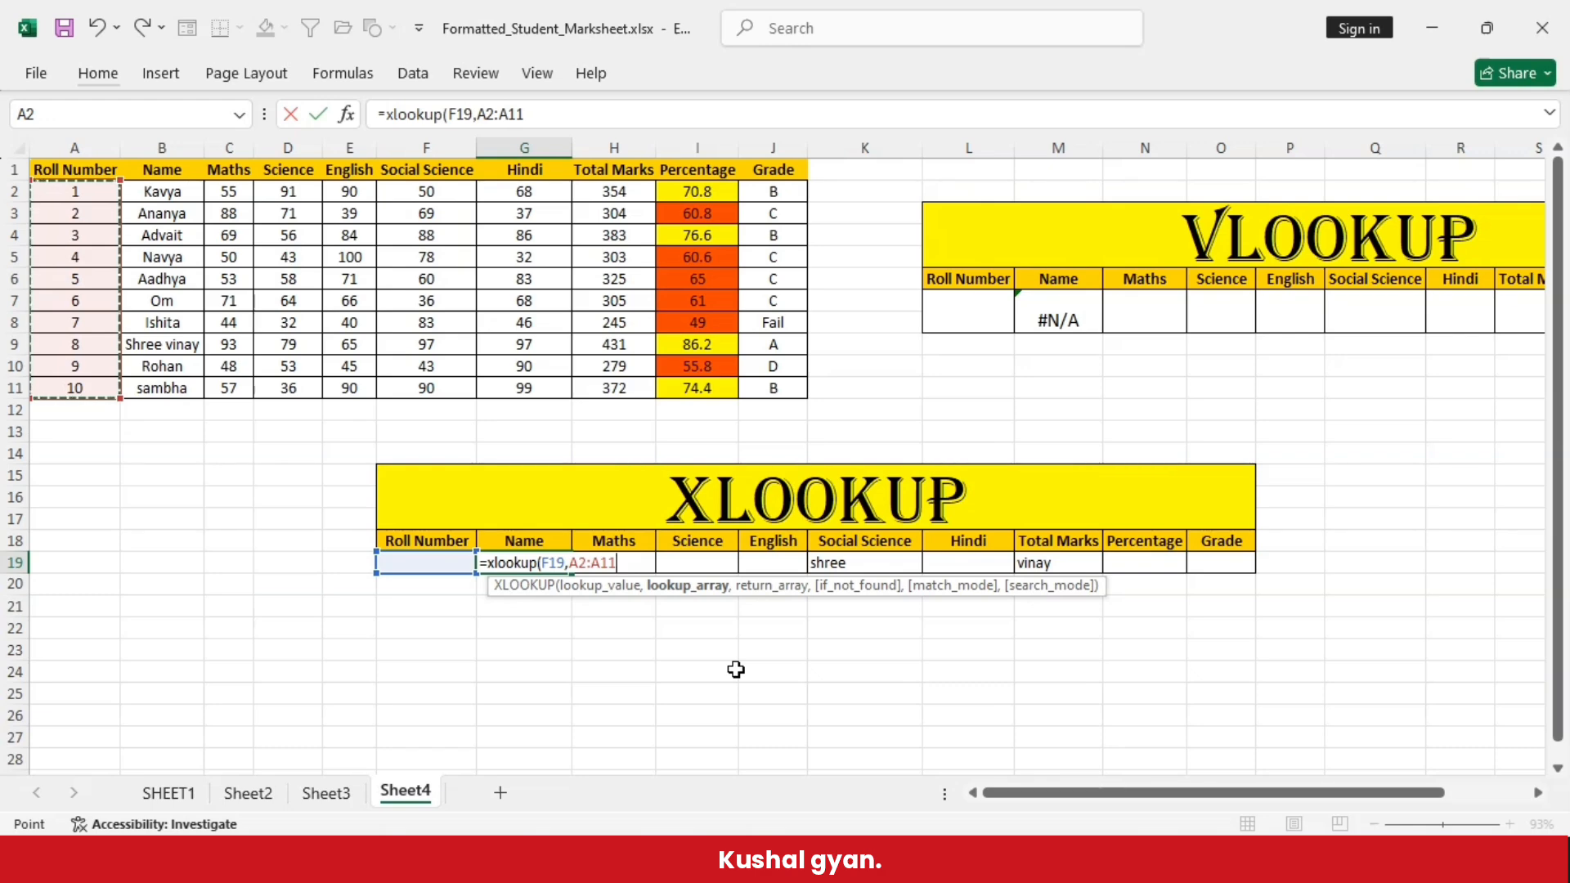
{"action": "type", "text": ","}
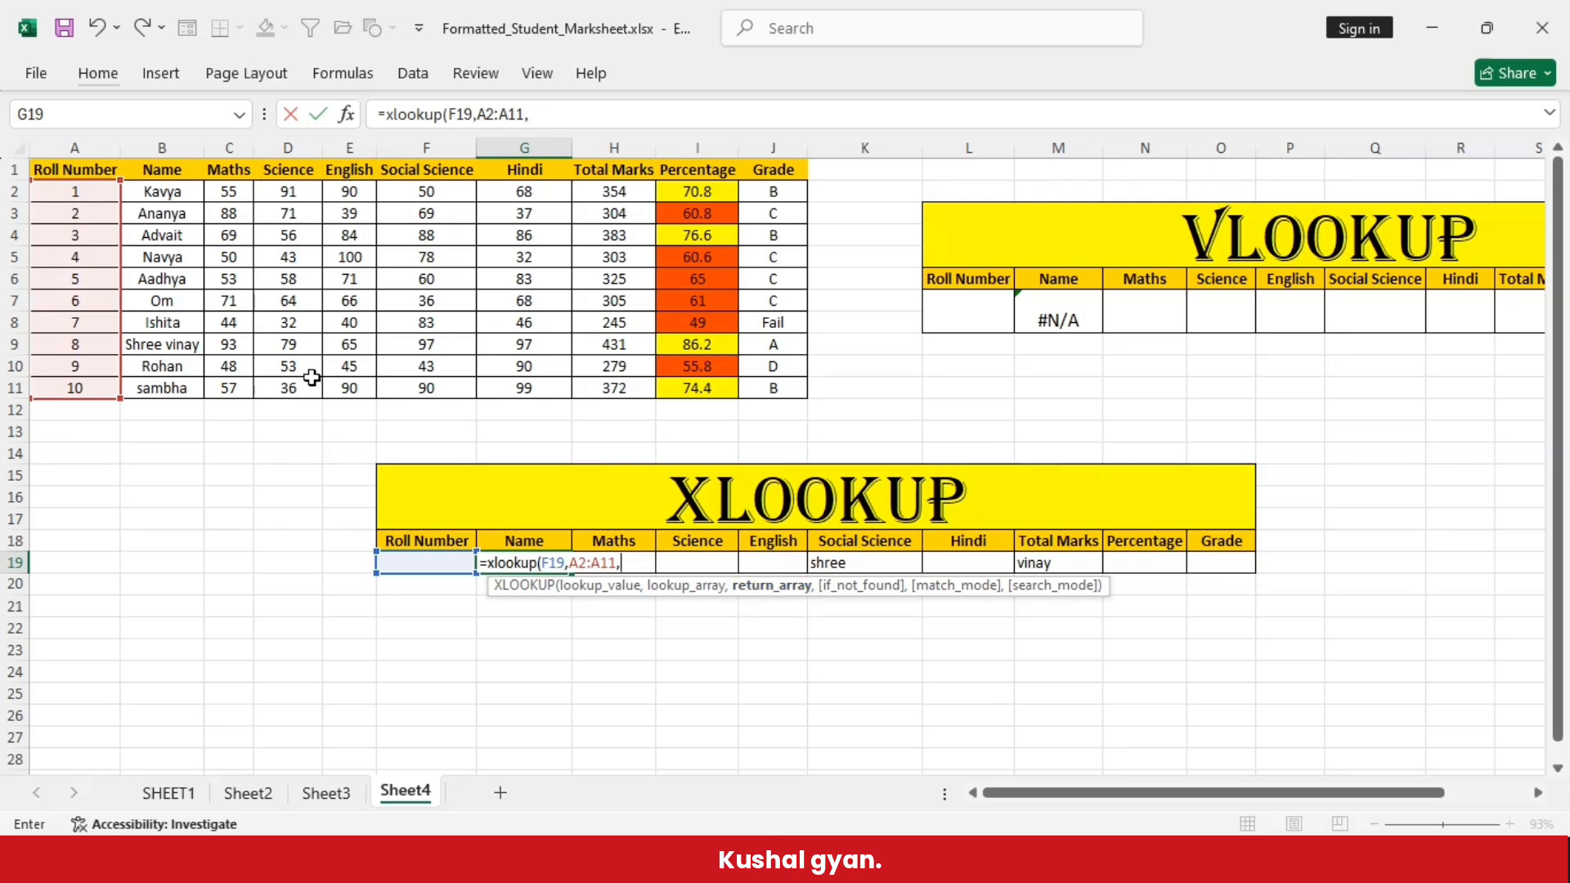
{"action": "left_click_drag", "start_coordinate": [162, 192], "coordinate": [751, 392]}
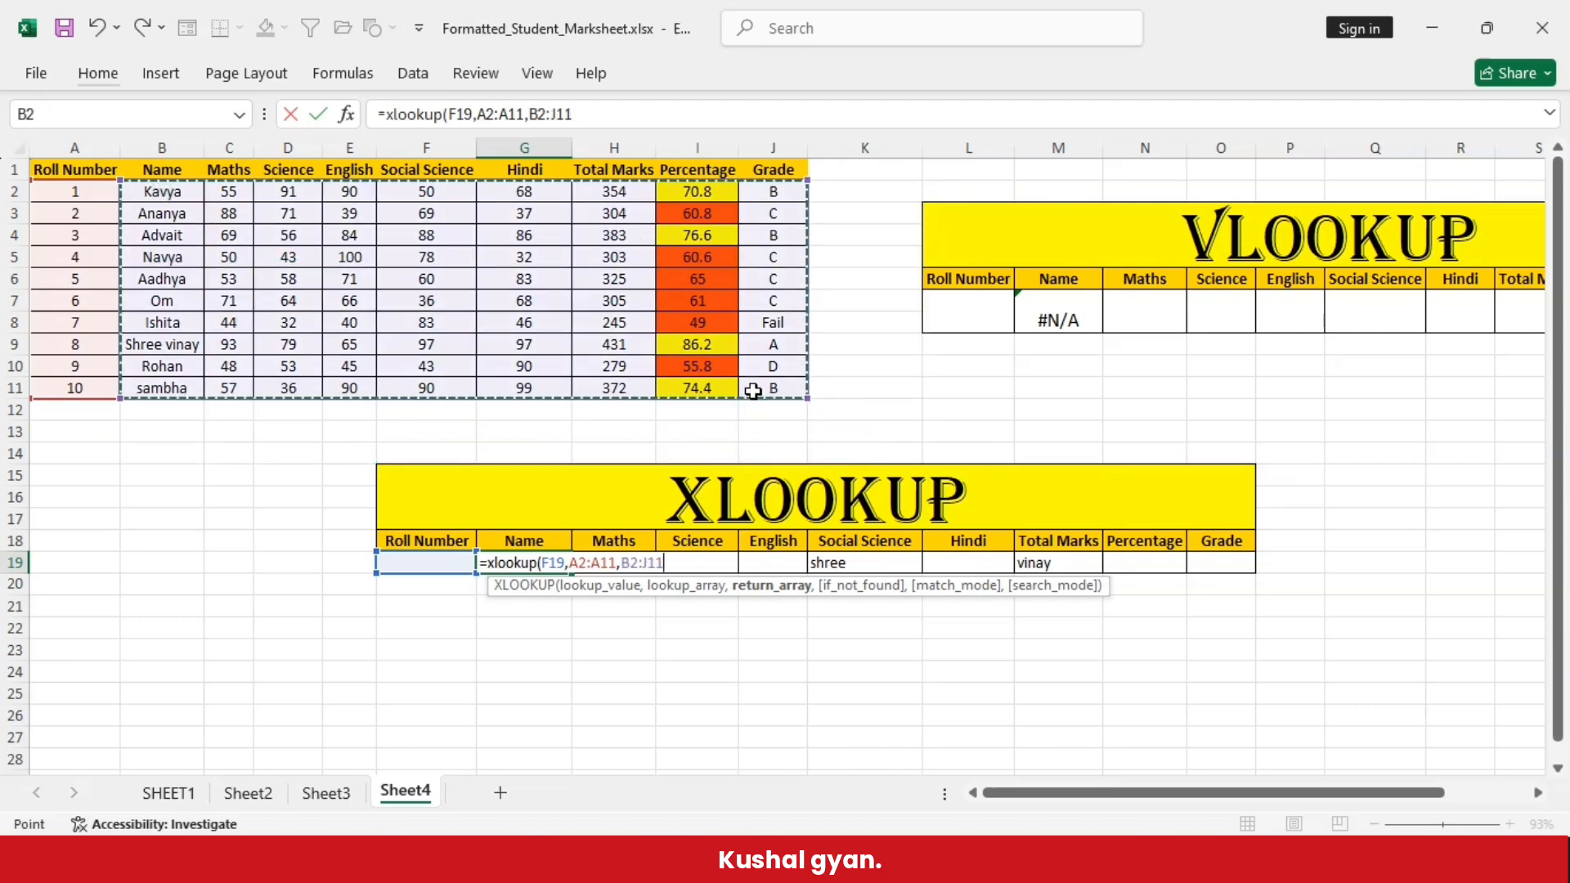
{"action": "type", "text": ")"}
{"action": "key", "text": "Return"}
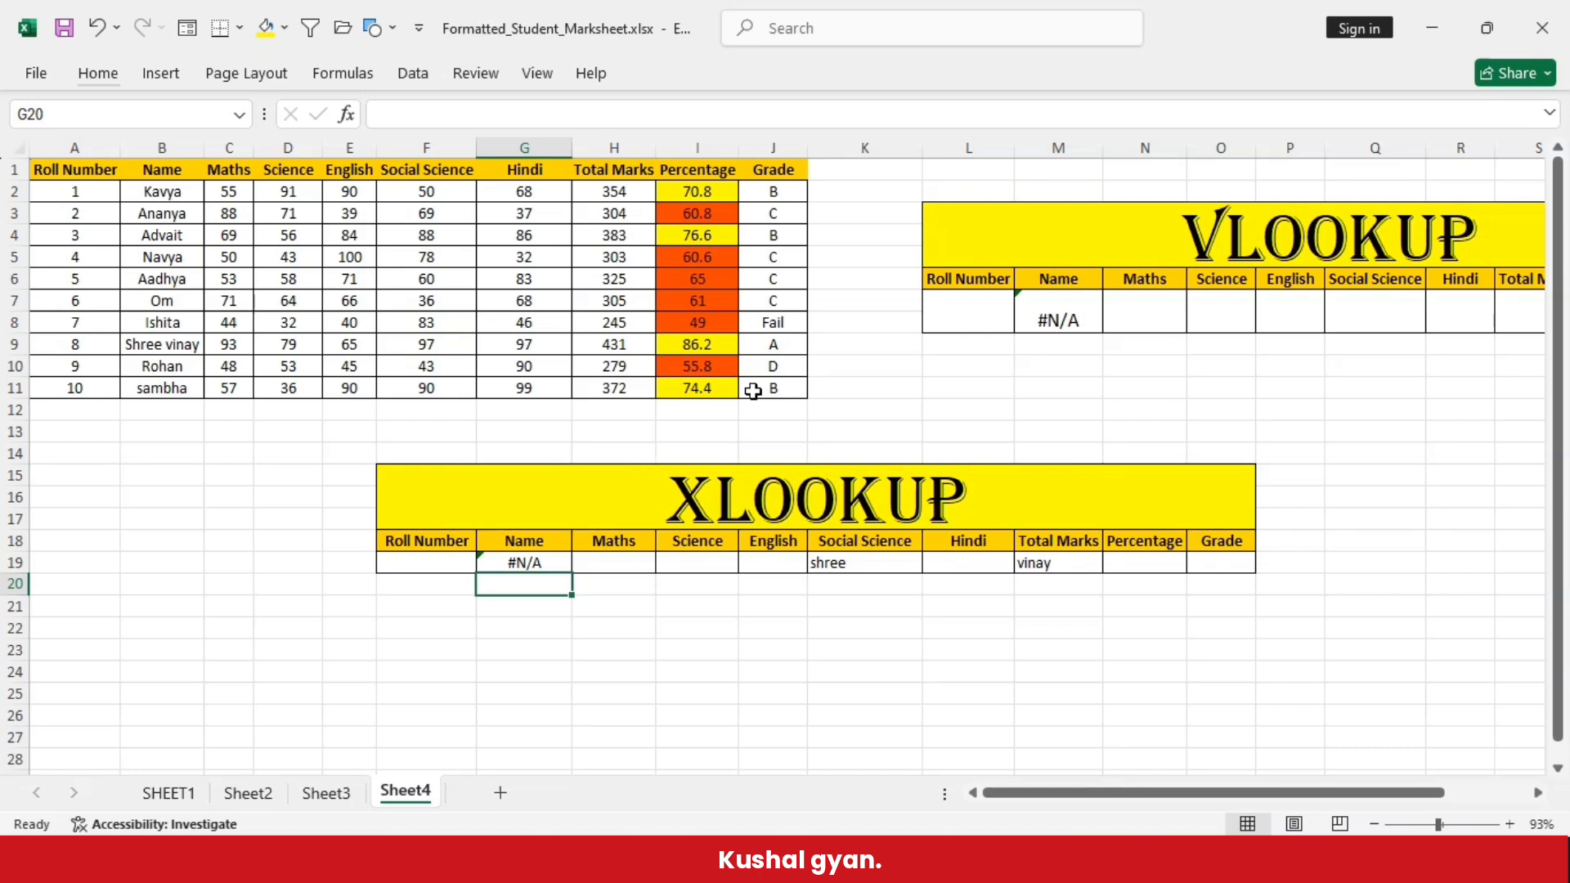
- Enter roll number 4 in F19 to test the XLOOKUP formula against the occupied result cells
{"action": "key", "text": "Up"}
{"action": "key", "text": "Left"}
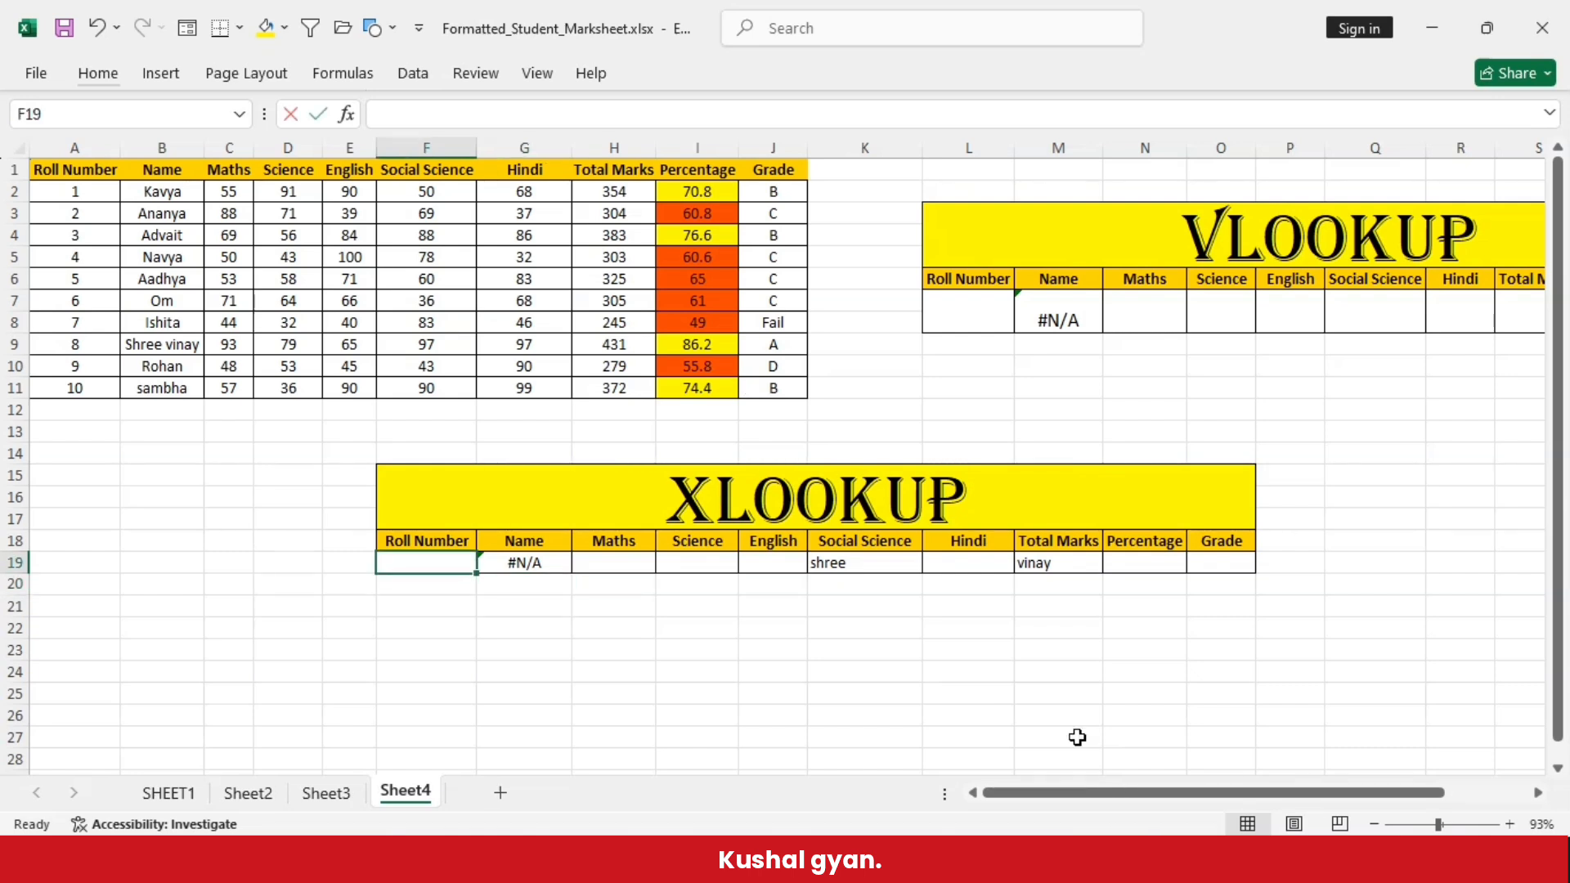
{"action": "type", "text": "4"}
{"action": "left_click", "coordinate": [857, 696]}
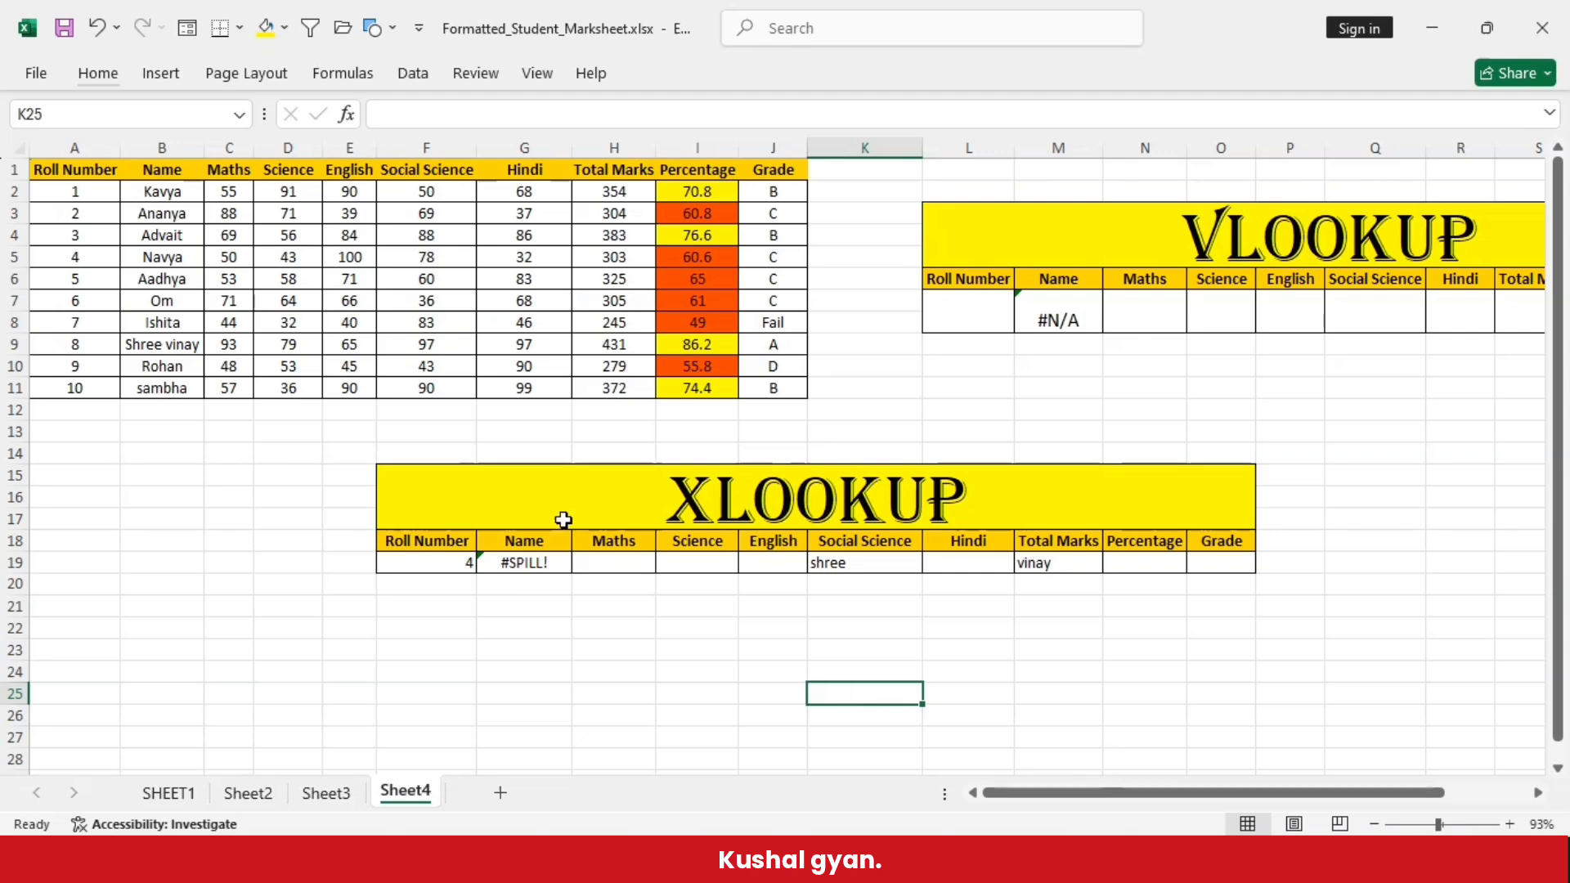
- Examine the XLOOKUP formula cell G19 and the occupied cells K19 and M19 in its result row
{"action": "left_click", "coordinate": [523, 563]}
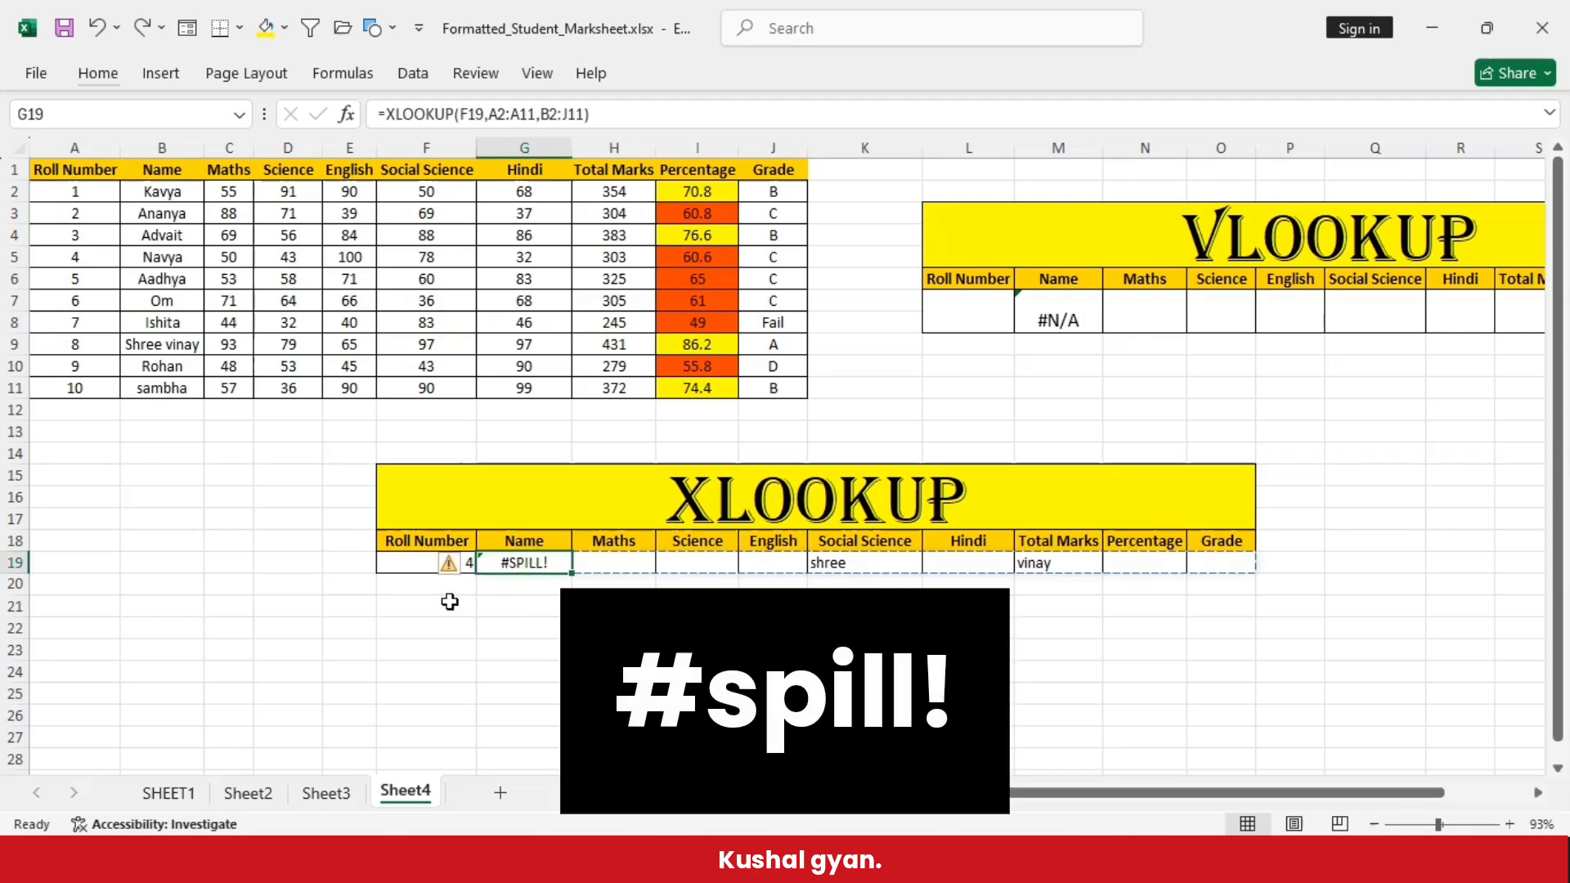
{"action": "left_click", "coordinate": [967, 694]}
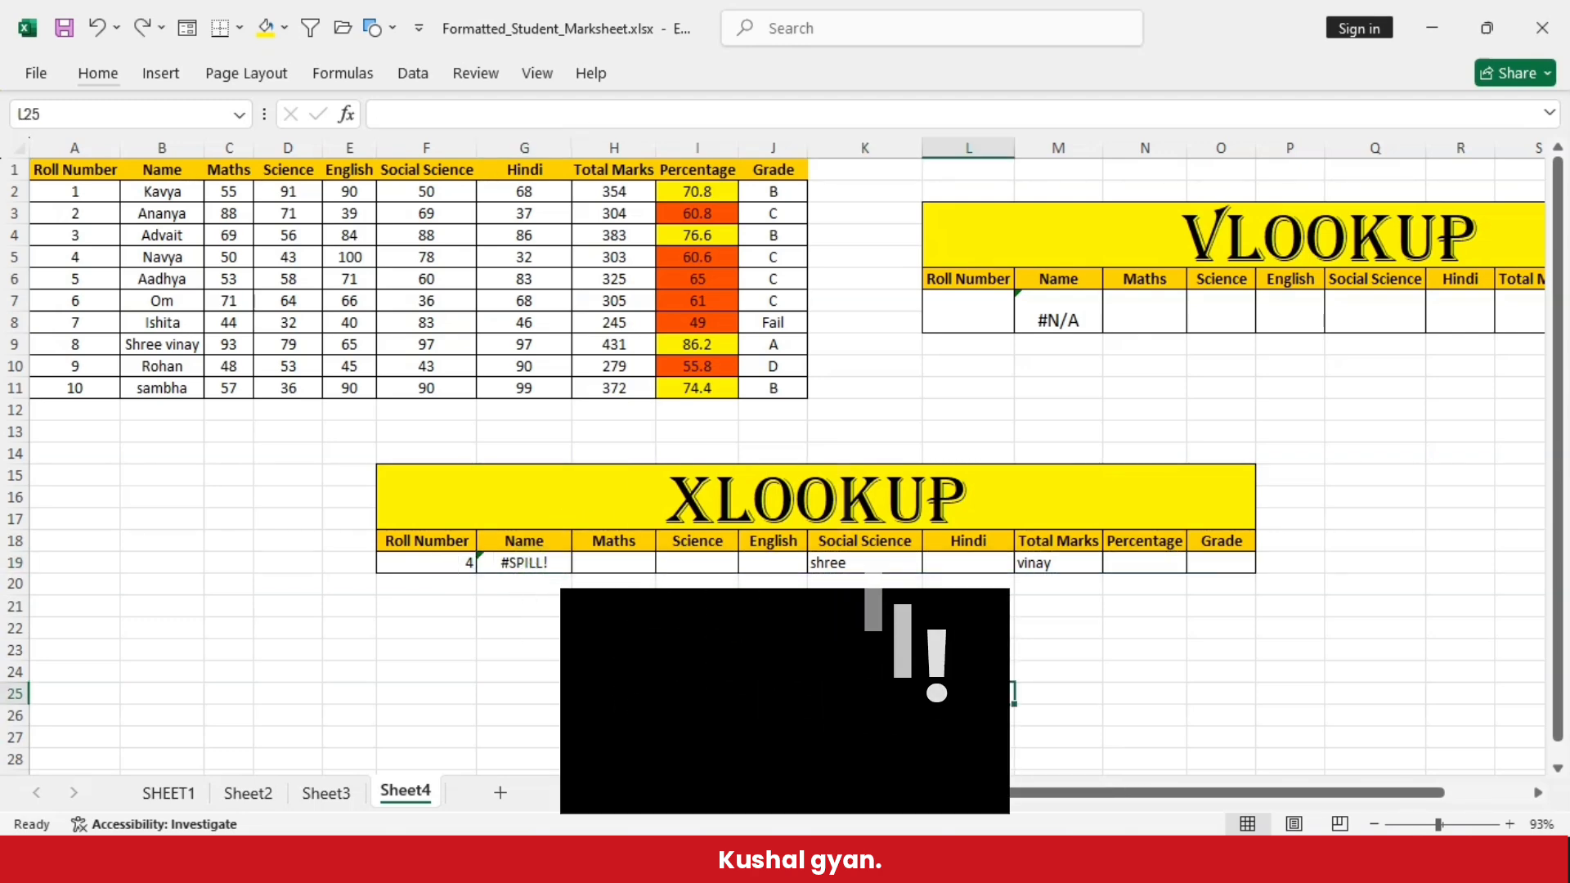
{"action": "left_click", "coordinate": [854, 564]}
{"action": "left_click", "coordinate": [1066, 571]}
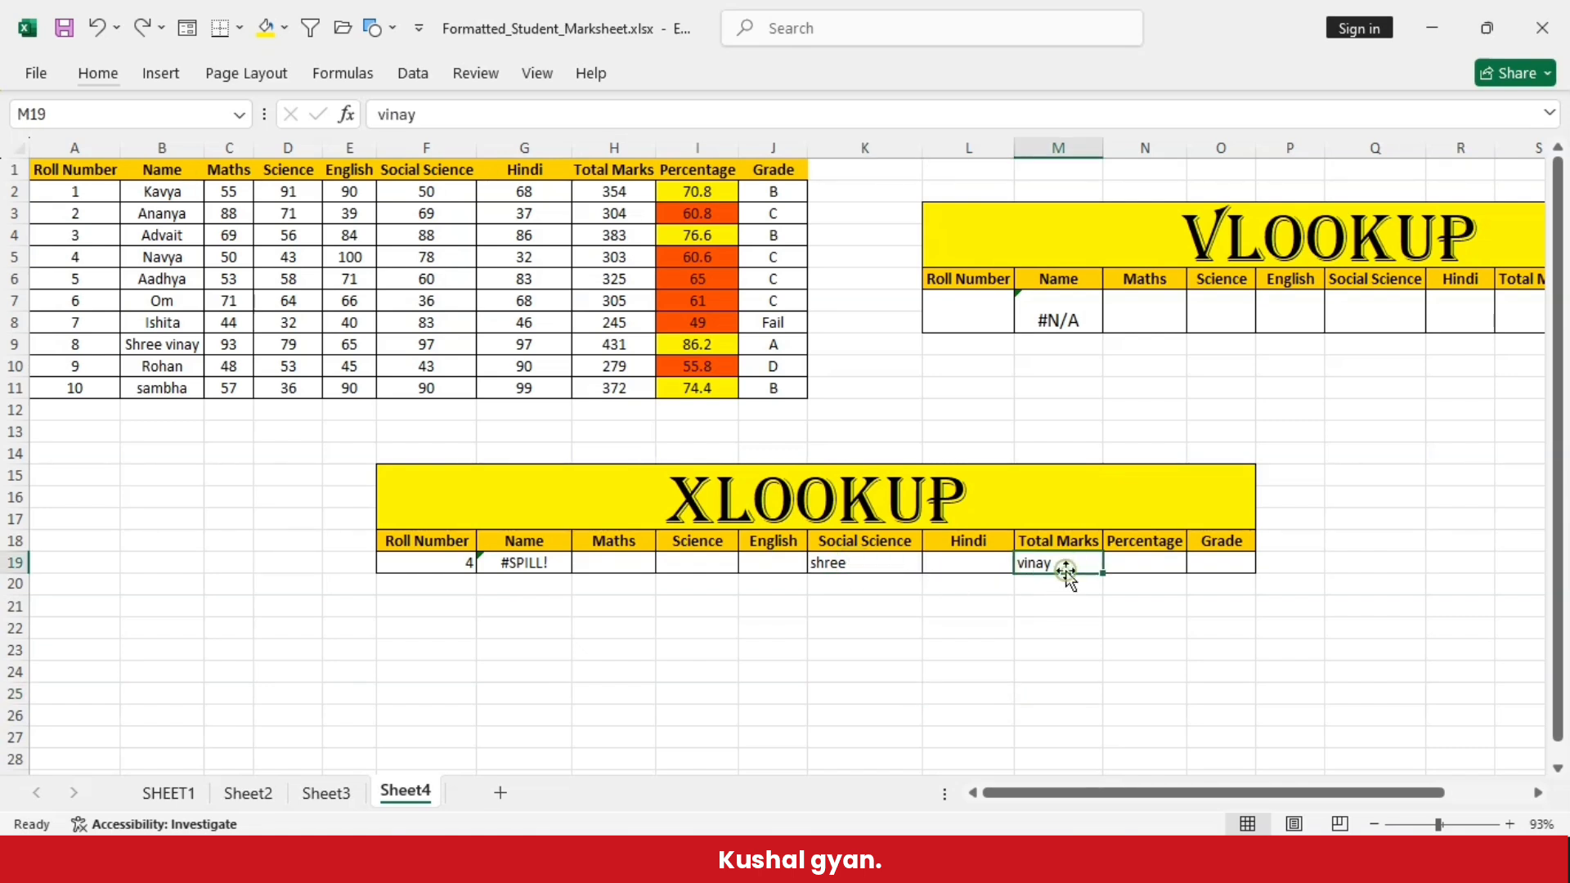
{"action": "left_click", "coordinate": [887, 562]}
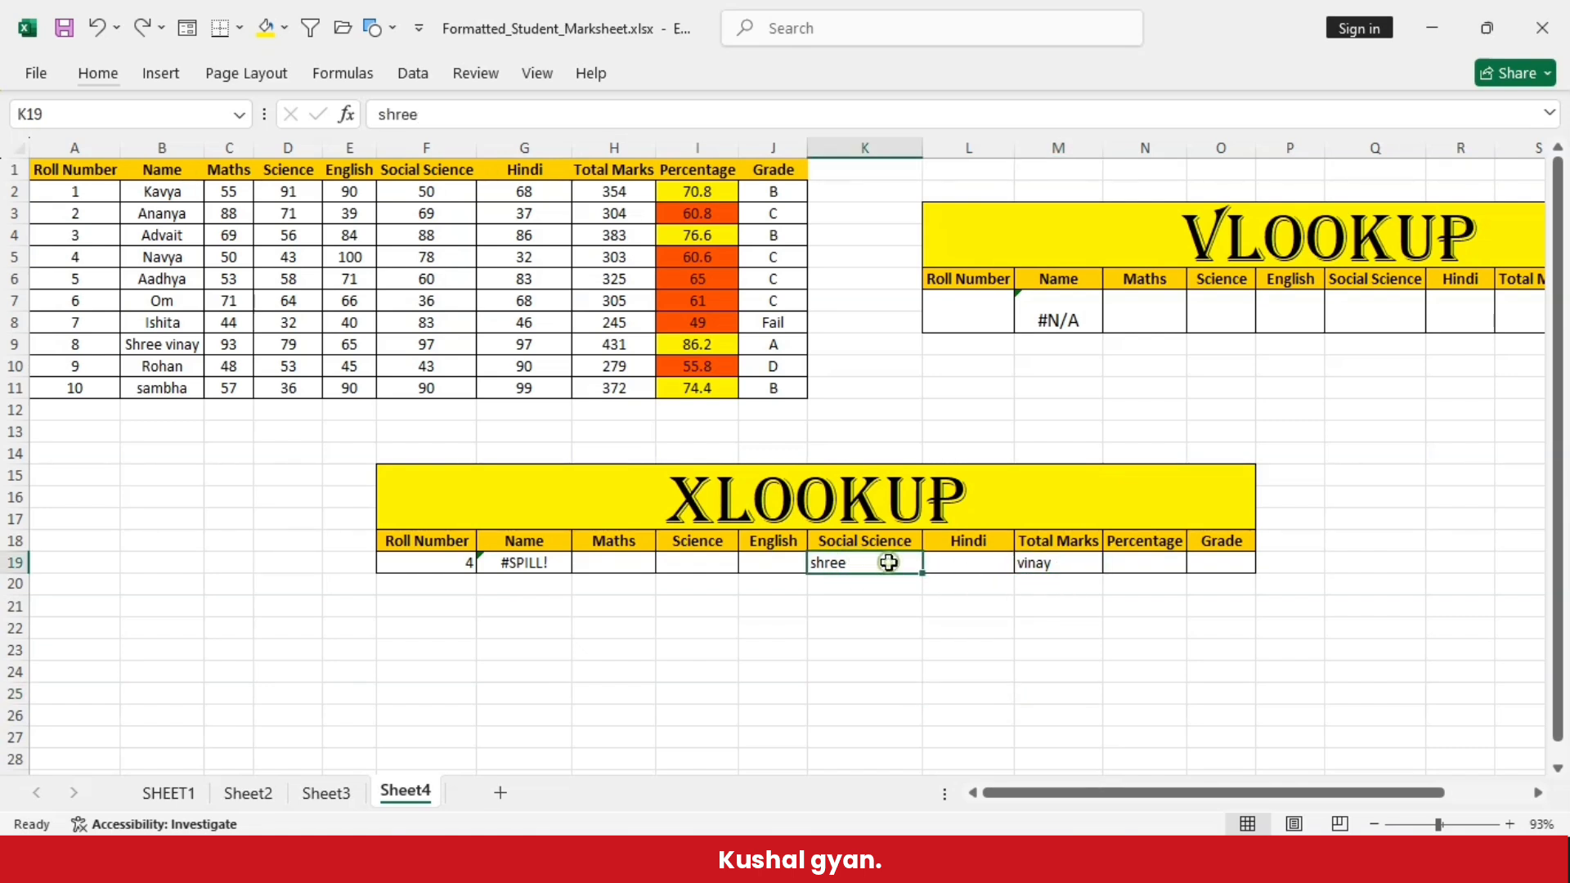
{"action": "left_click", "coordinate": [1056, 563]}
{"action": "left_click", "coordinate": [891, 568]}
{"action": "left_click", "coordinate": [866, 625]}
- Delete the text from Social Science cell K19 and Total Marks cell M19 in the XLOOKUP table
{"action": "double_click", "coordinate": [870, 564]}
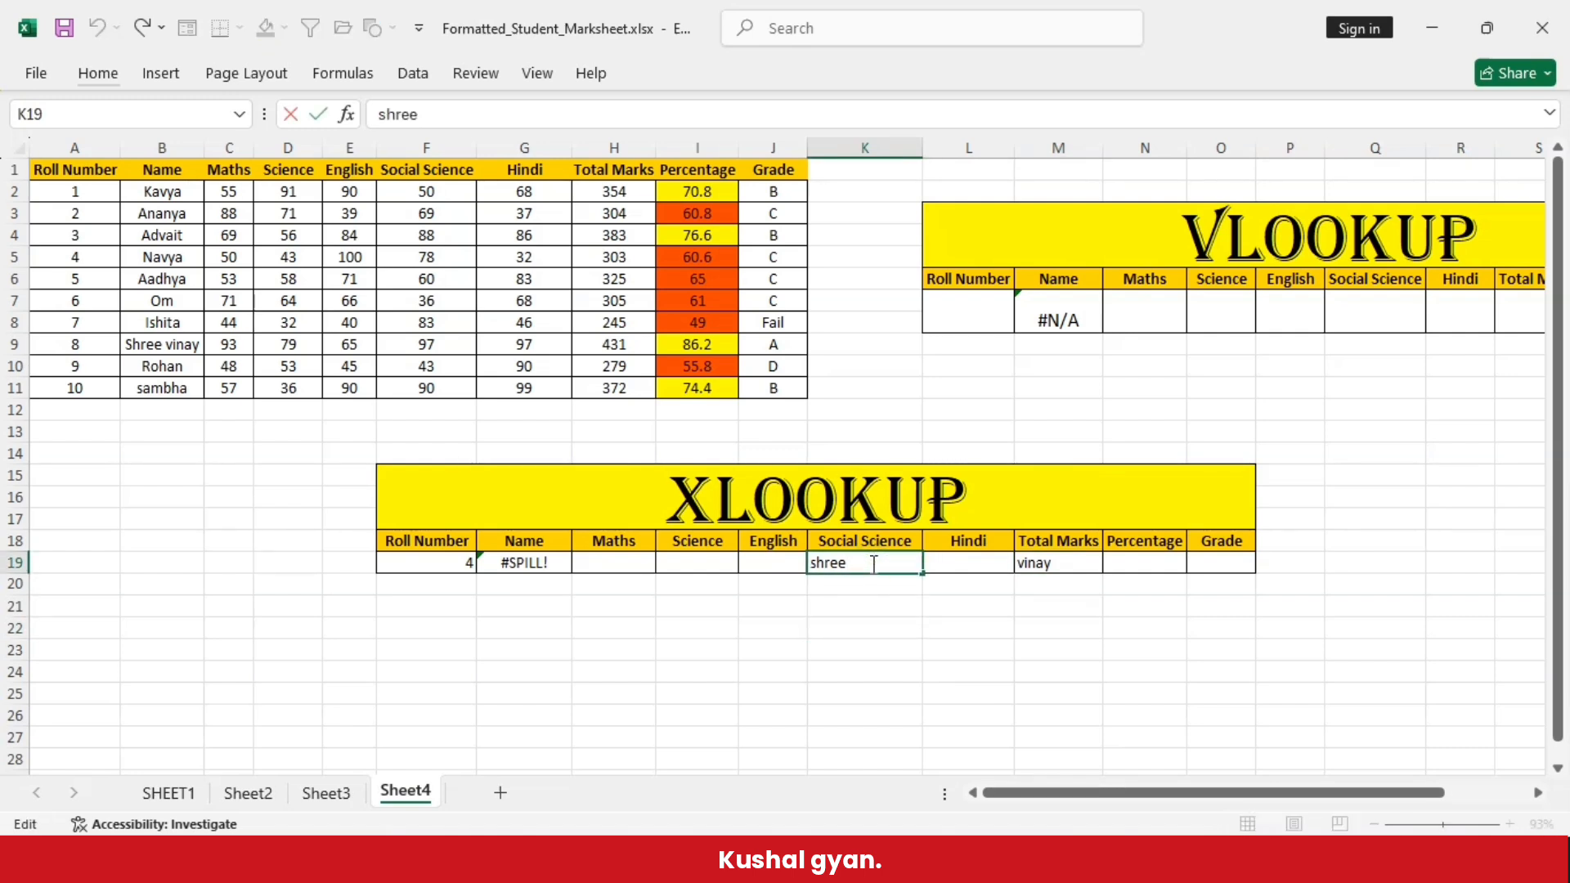
{"action": "key", "text": "BackSpace"}
{"action": "left_click", "coordinate": [1024, 667]}
{"action": "left_click", "coordinate": [1066, 563]}
{"action": "double_click", "coordinate": [1066, 564]}
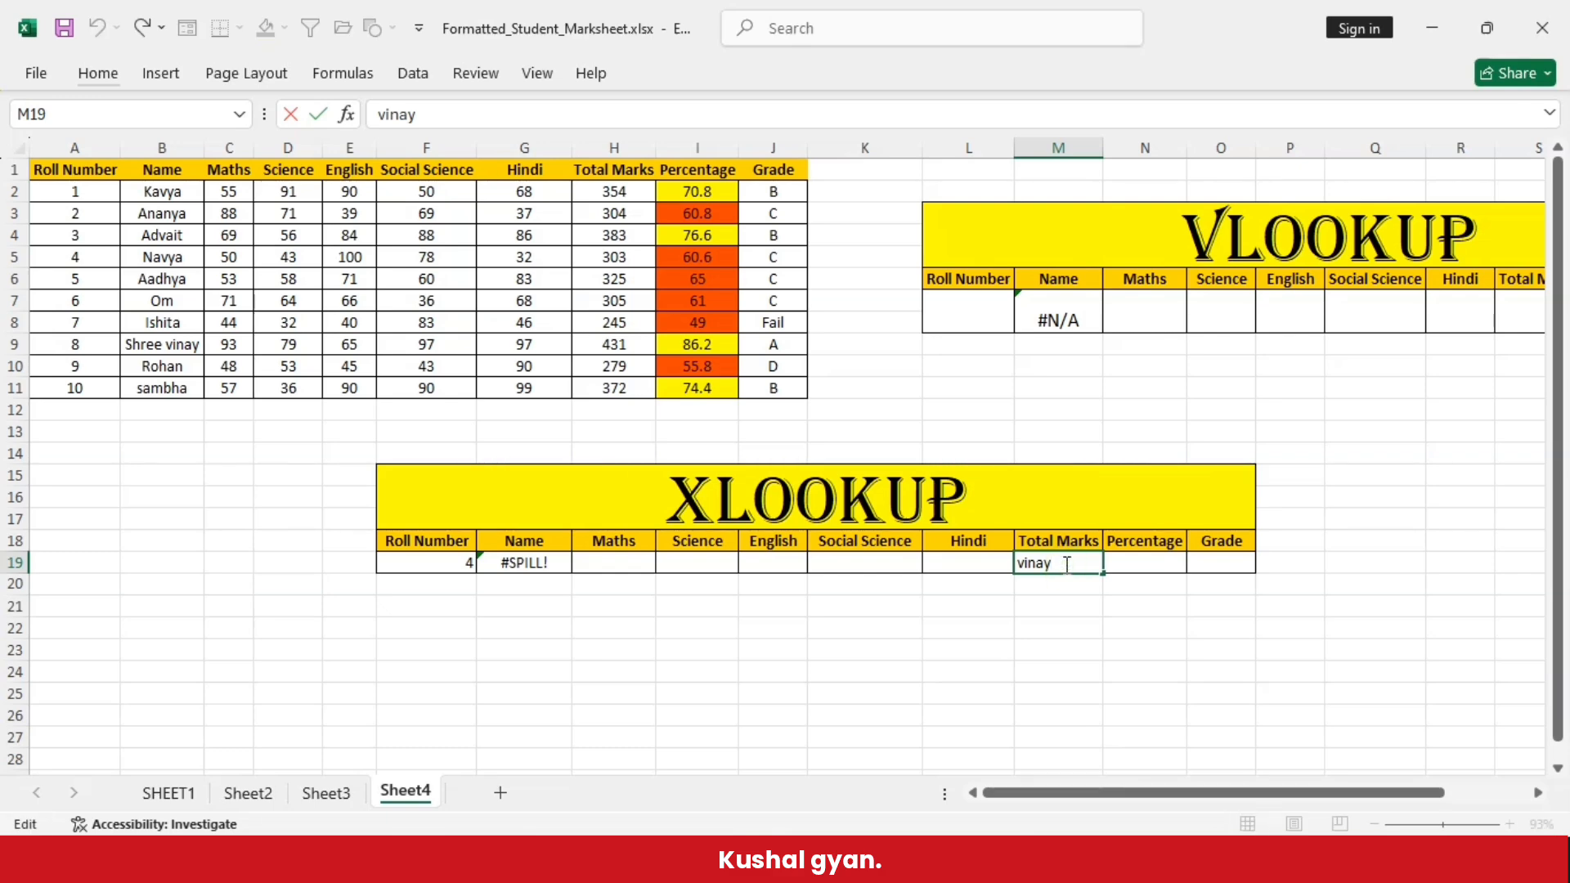
{"action": "key", "text": "BackSpace"}
{"action": "key", "text": "BackSpace"}
{"action": "key", "text": "BackSpace"}
{"action": "key", "text": "BackSpace"}
{"action": "key", "text": "BackSpace"}
{"action": "left_click", "coordinate": [1014, 607]}
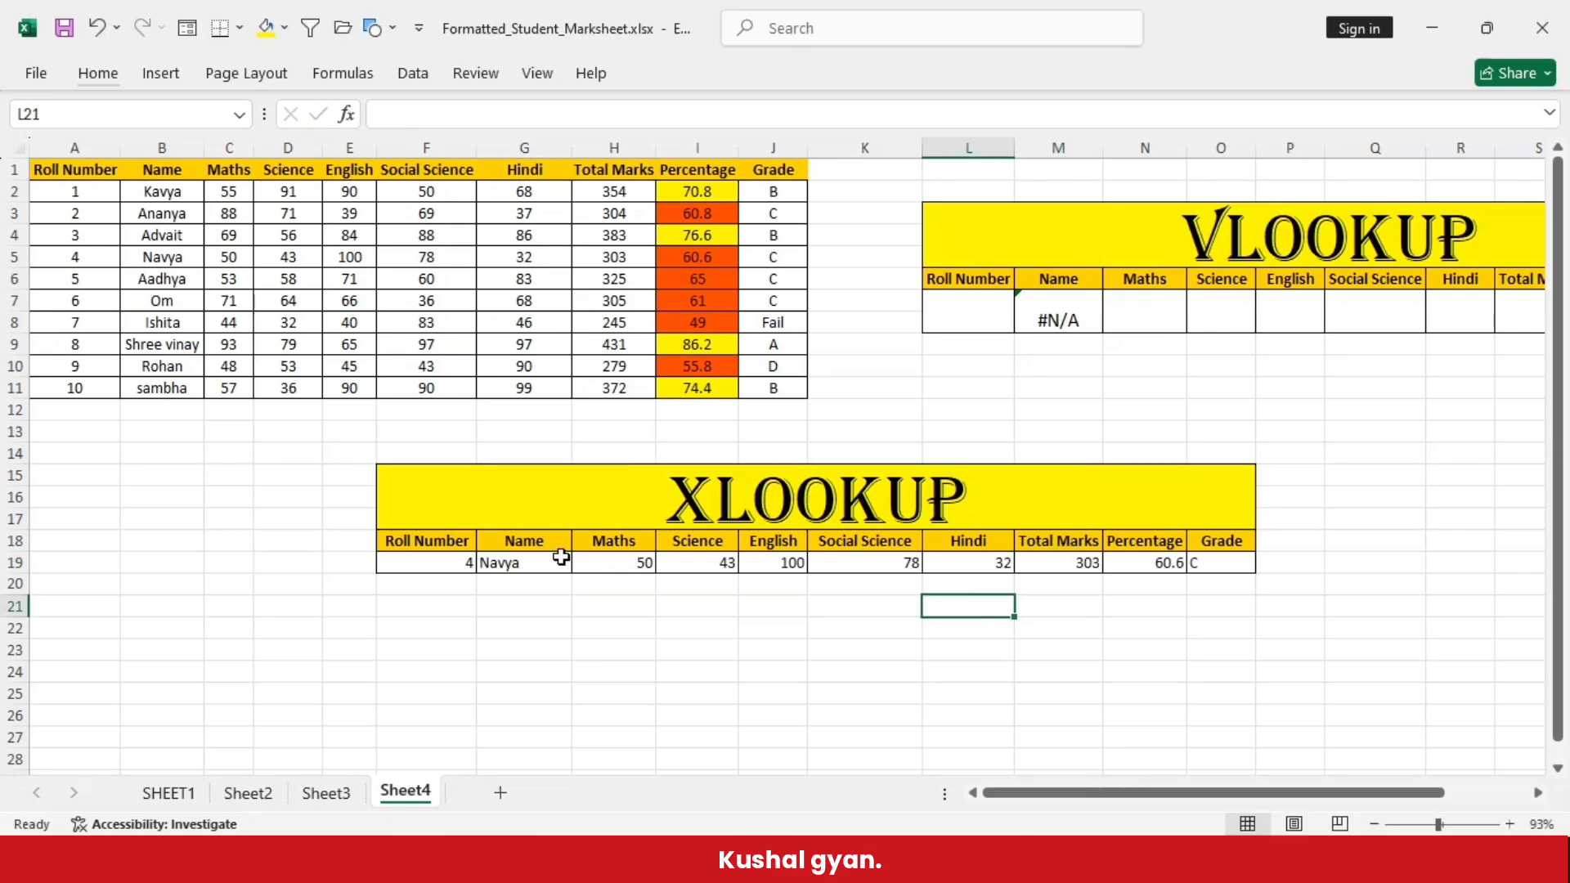
- Look up roll number 2 and then roll number 5 by entering them in the XLOOKUP table's cell F19
{"action": "left_click", "coordinate": [417, 561]}
{"action": "left_click", "coordinate": [500, 621]}
{"action": "left_click", "coordinate": [439, 566]}
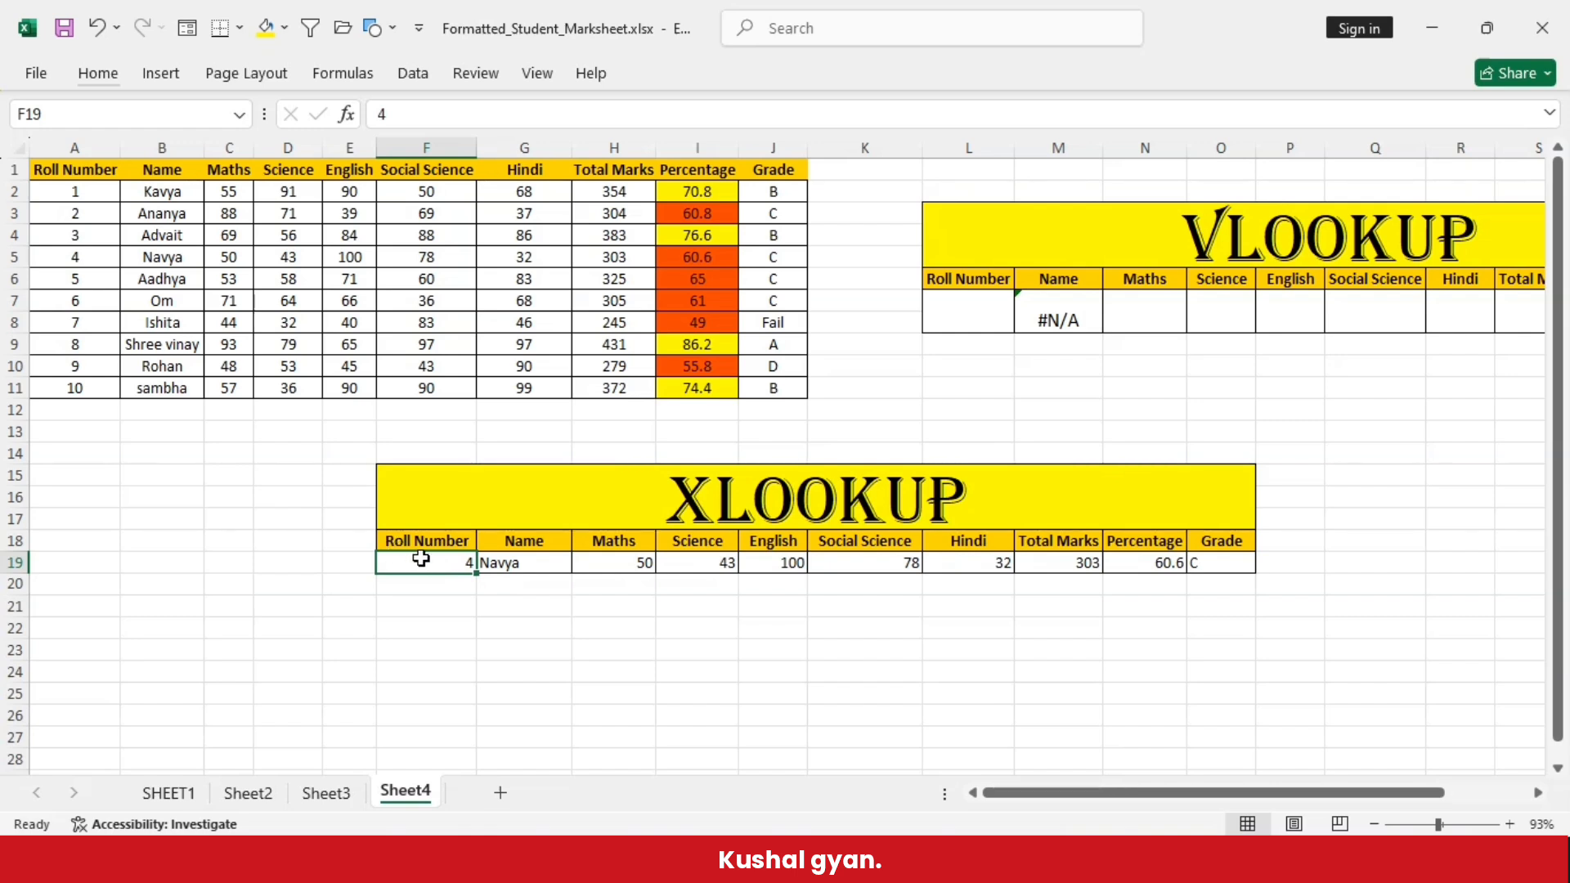
{"action": "double_click", "coordinate": [434, 564]}
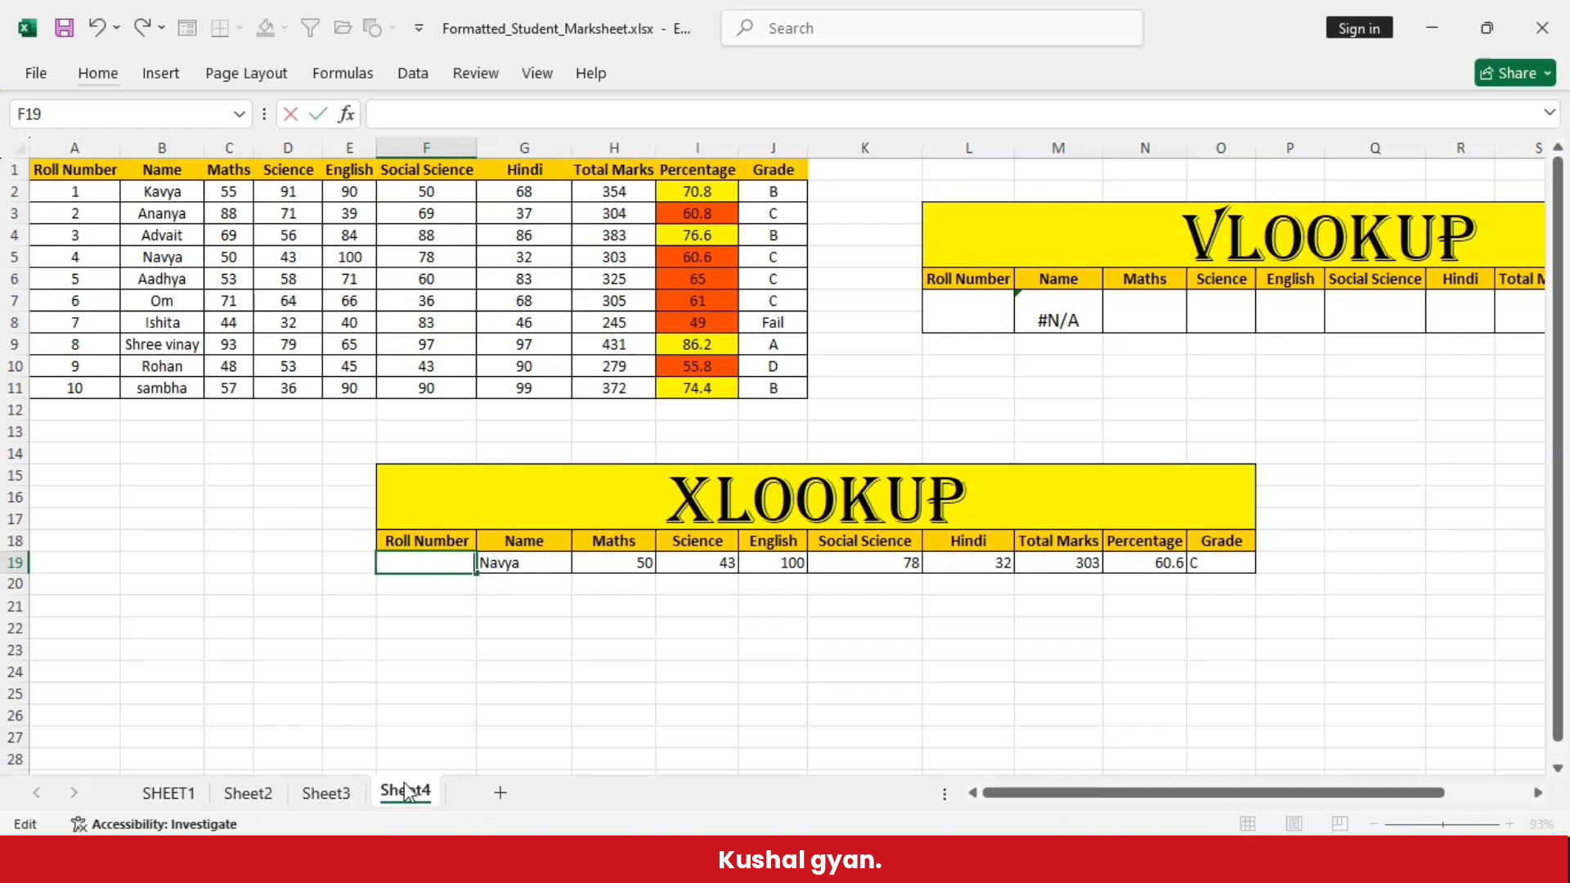
{"action": "left_click", "coordinate": [464, 662]}
{"action": "double_click", "coordinate": [455, 565]}
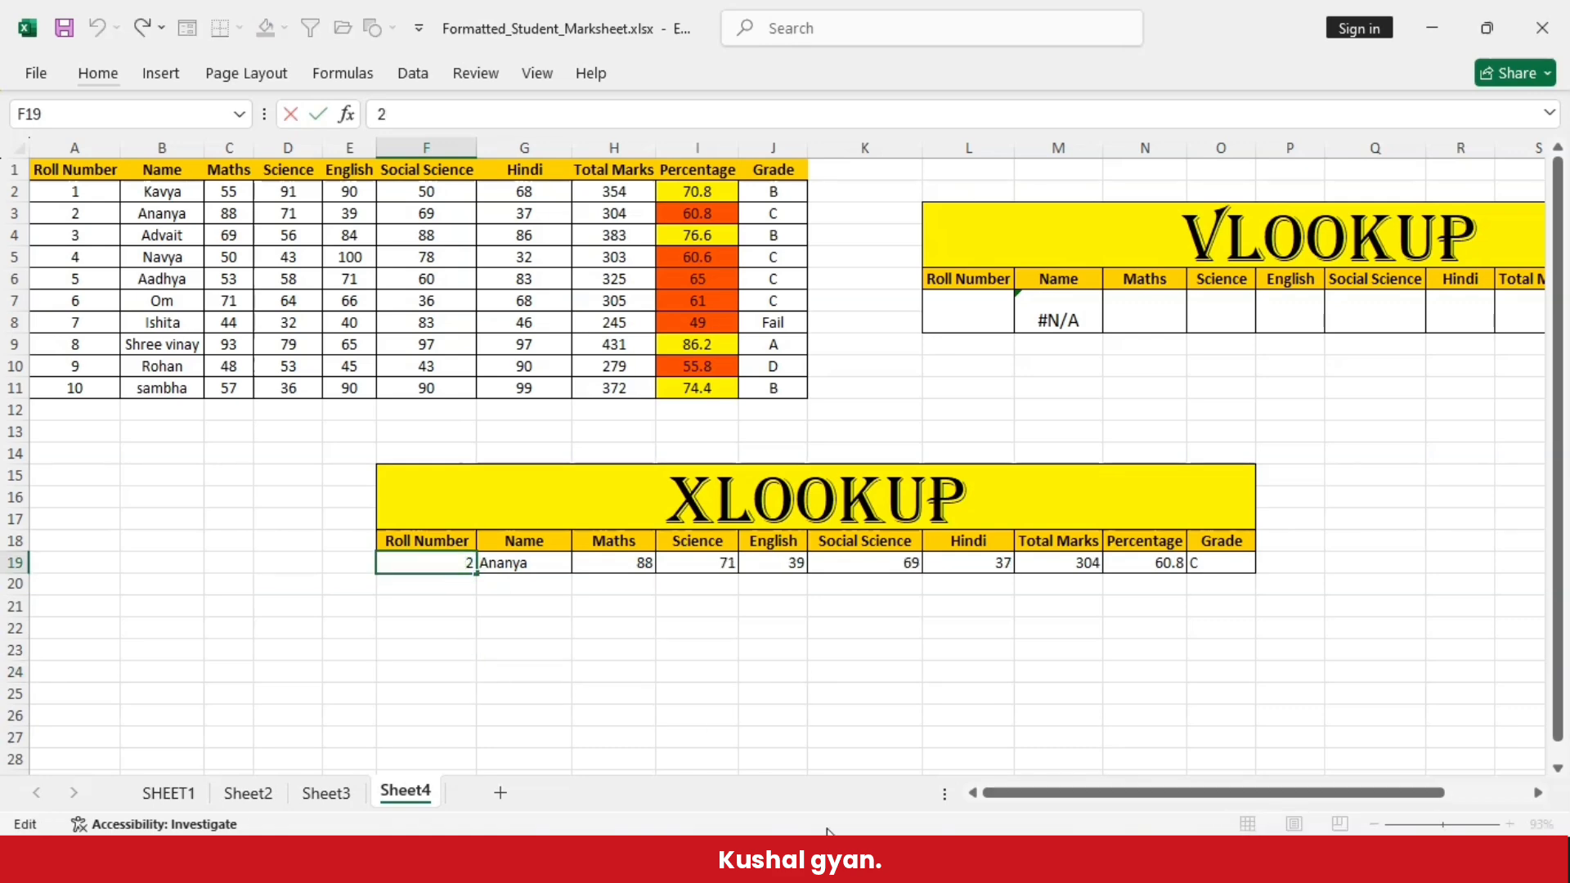
{"action": "key", "text": "BackSpace"}
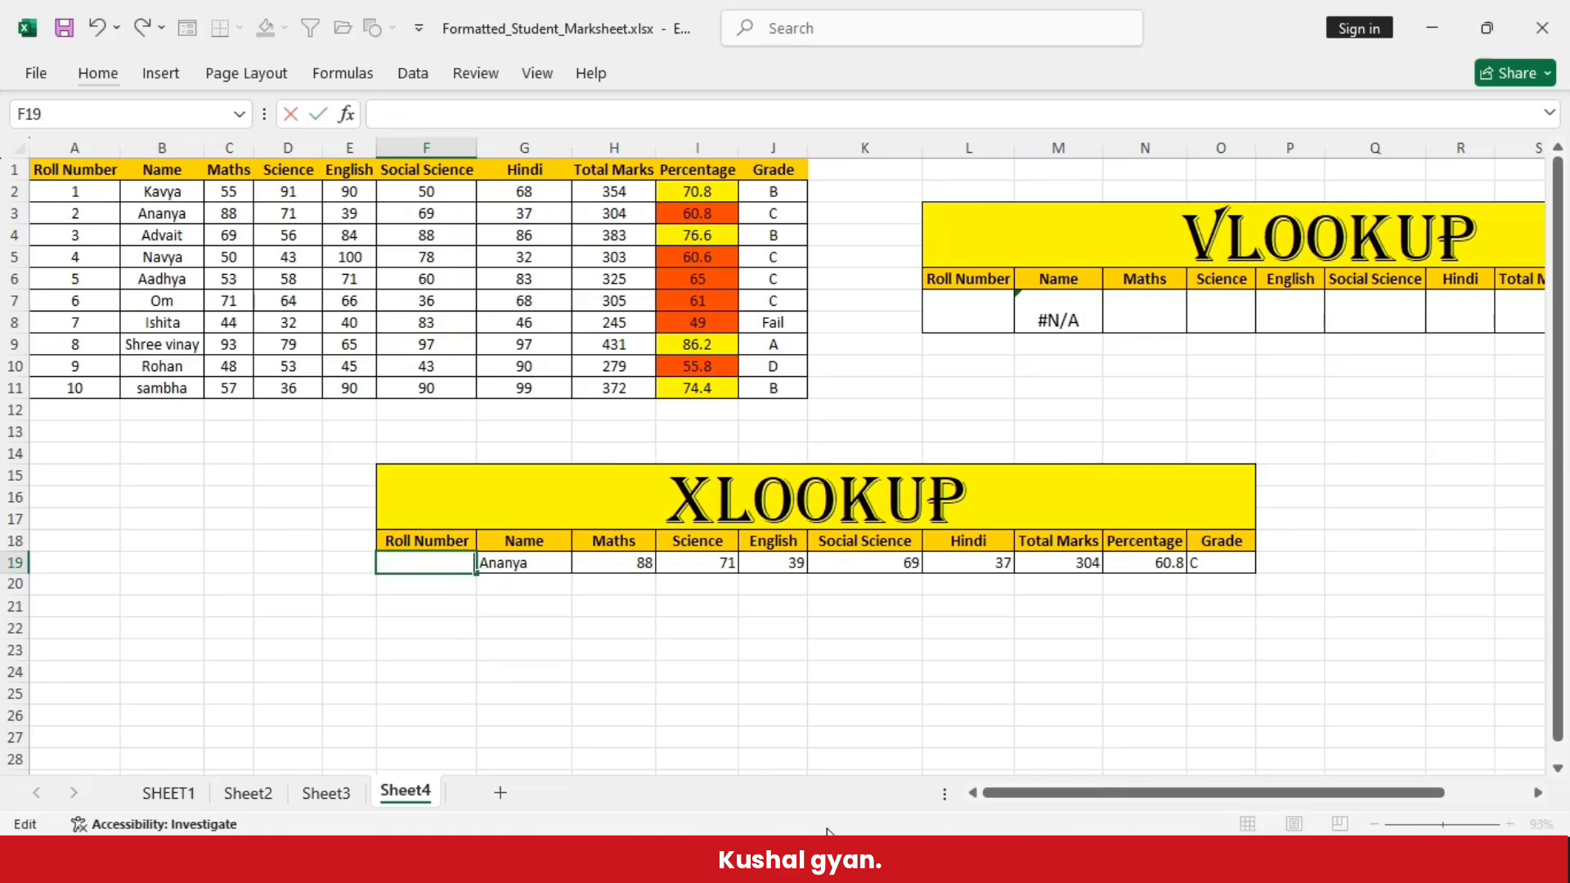
{"action": "left_click", "coordinate": [559, 657]}
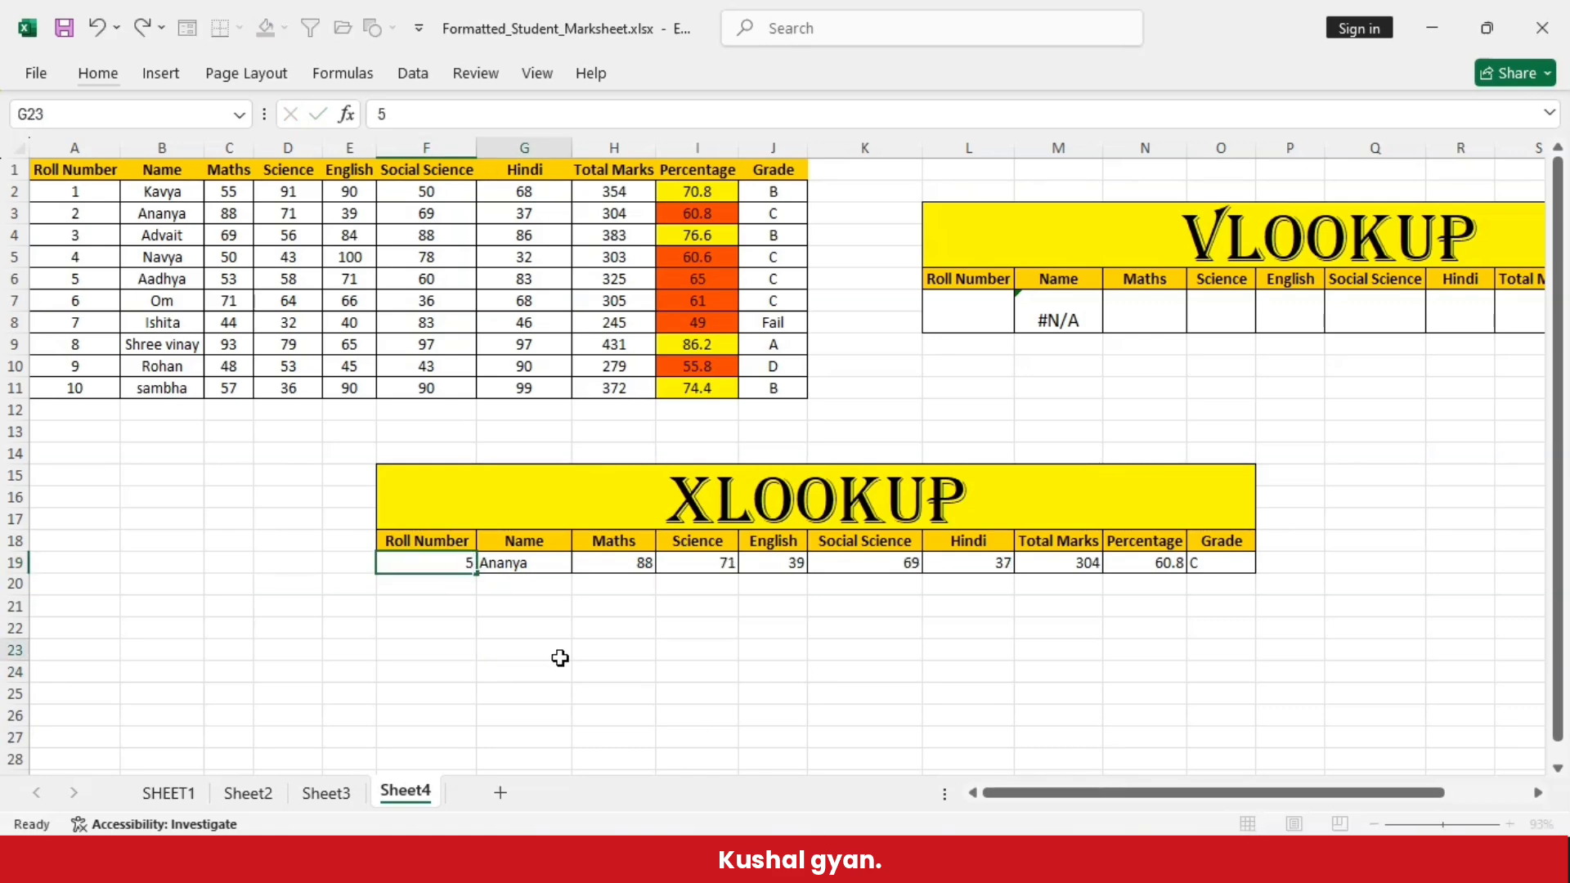
- Look up roll number 8 and then roll number 9 by entering them in the XLOOKUP table's cell F19
{"action": "left_click", "coordinate": [466, 562]}
{"action": "double_click", "coordinate": [466, 563]}
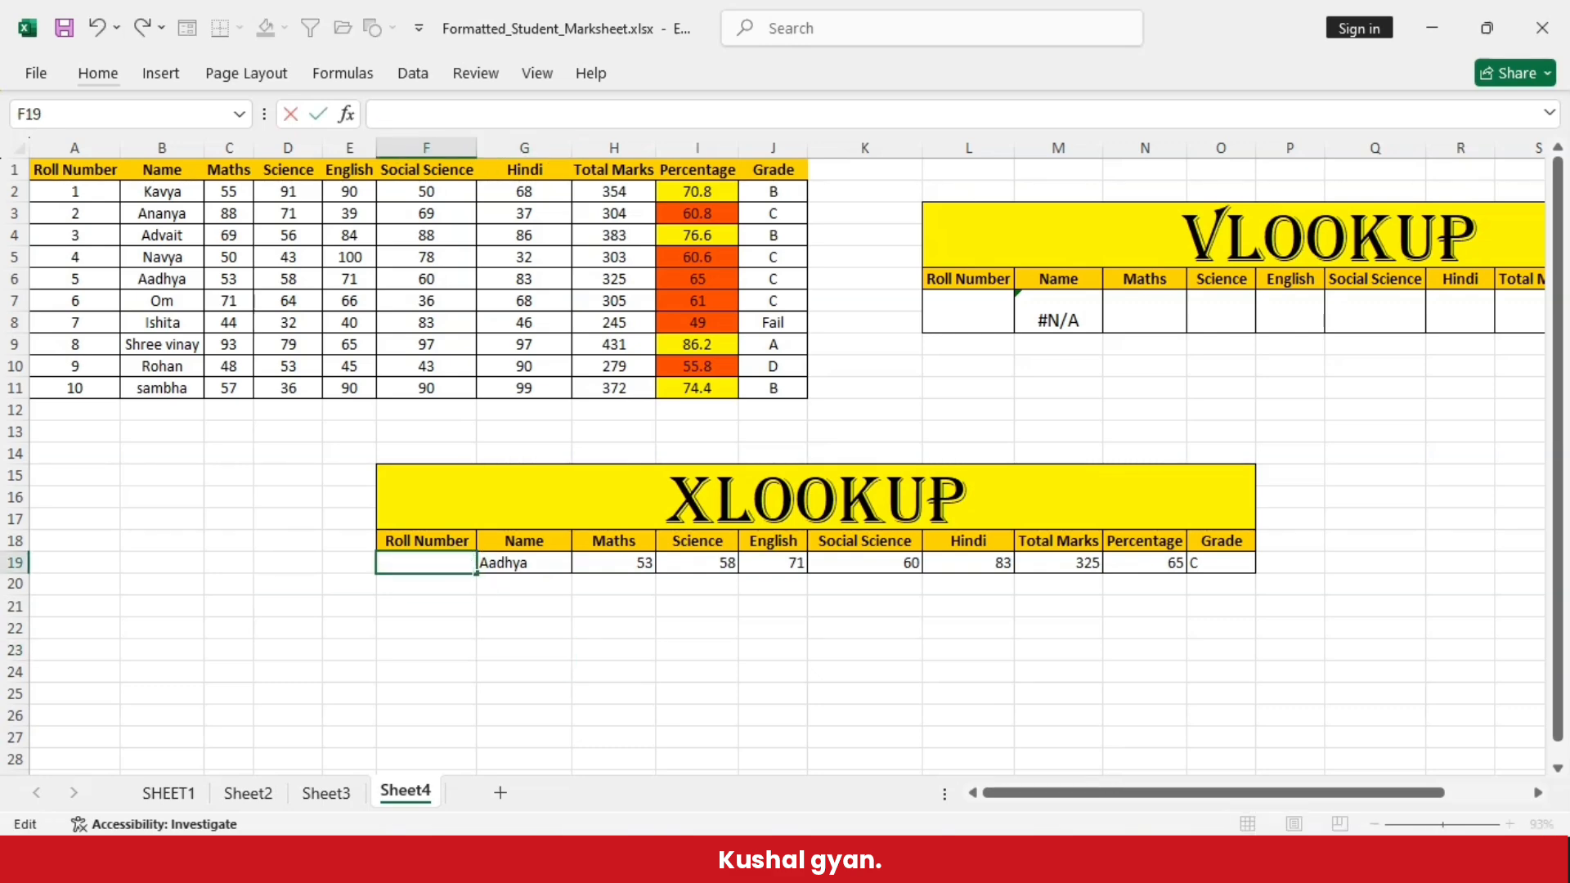
{"action": "type", "text": "8"}
{"action": "left_click", "coordinate": [491, 691]}
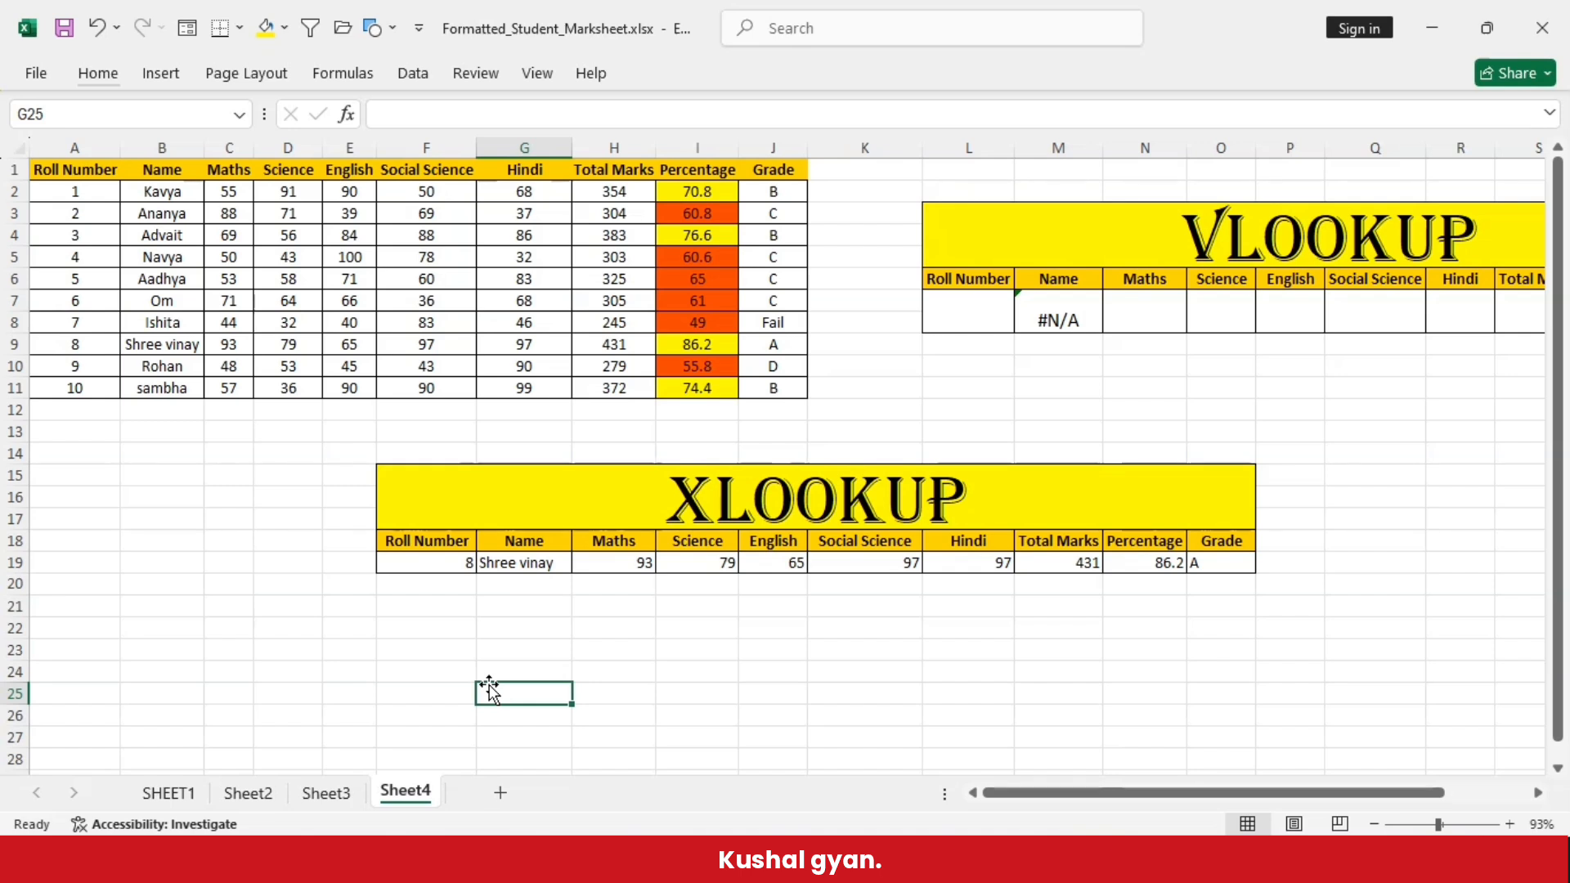
{"action": "double_click", "coordinate": [470, 562]}
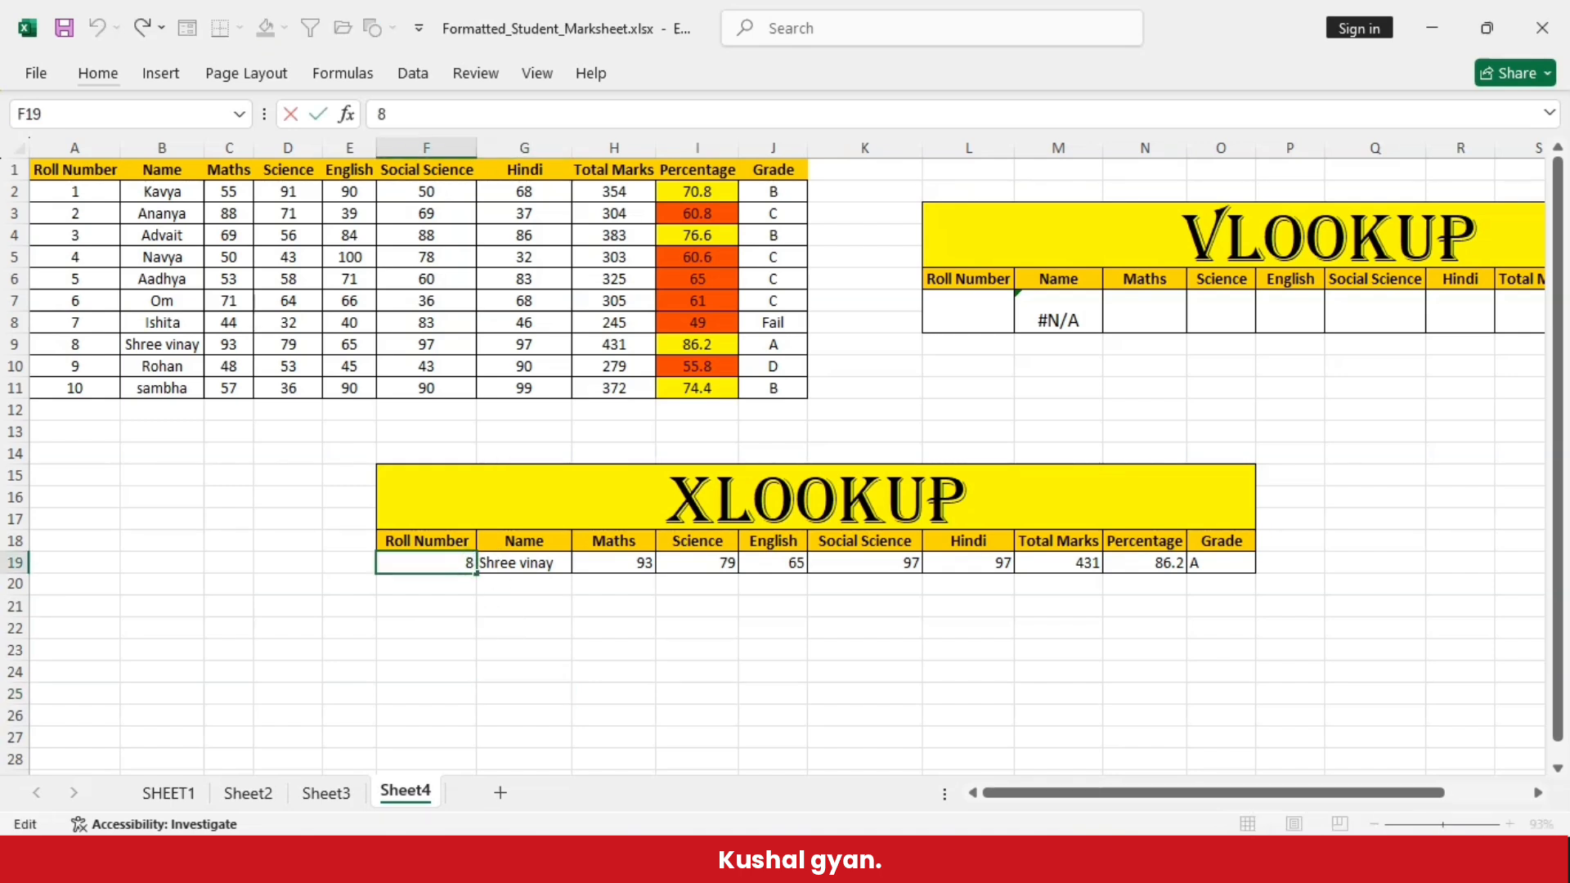
{"action": "type", "text": "9"}
{"action": "left_click", "coordinate": [575, 696]}
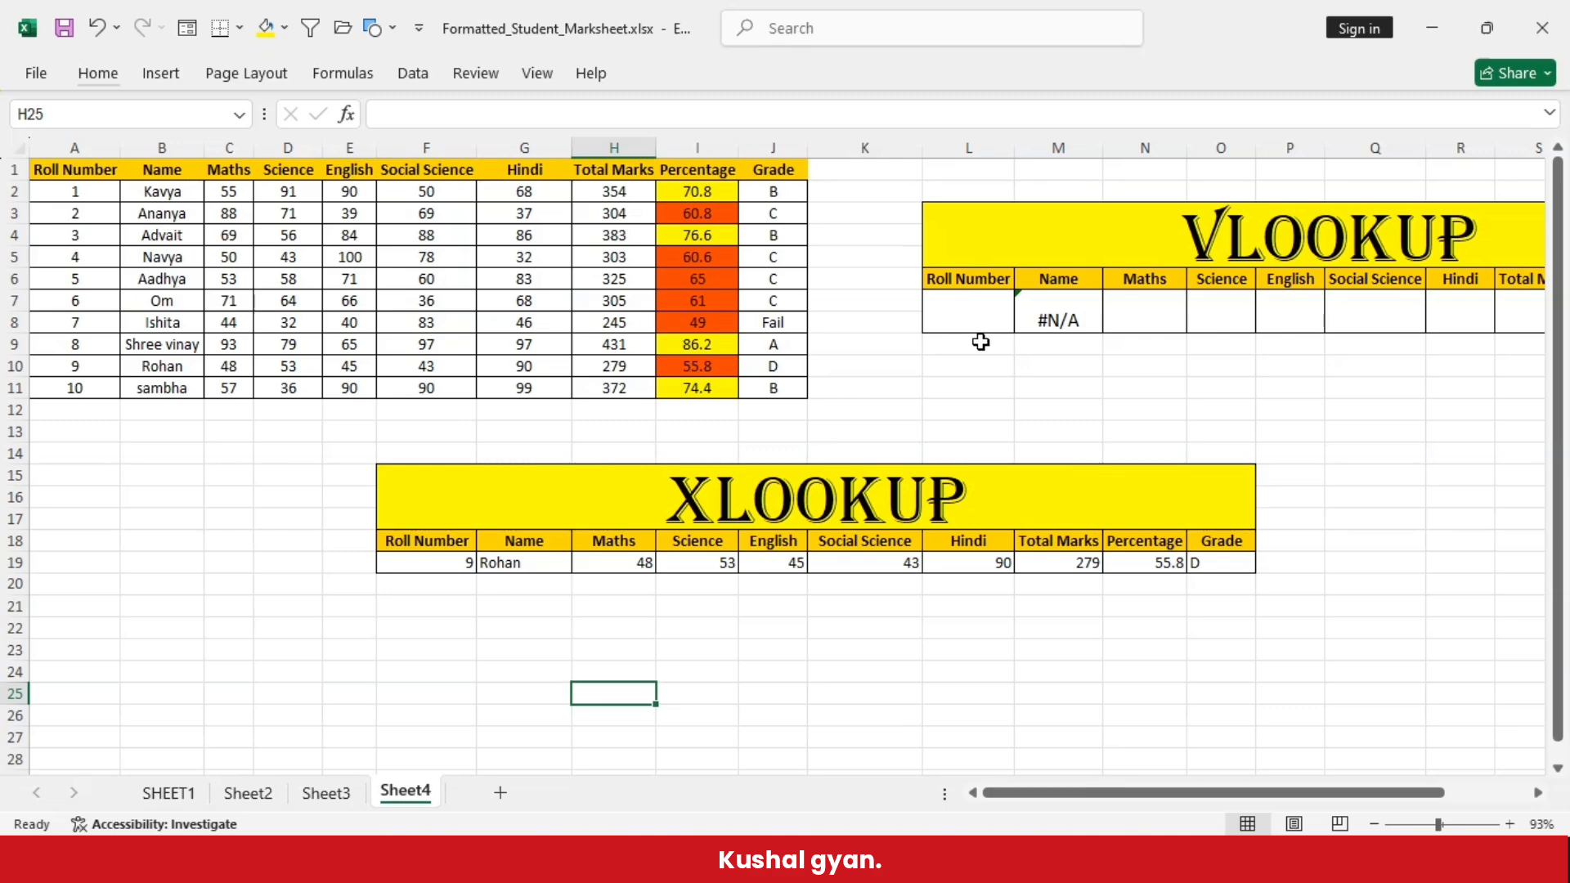
- Enter roll number 3 in the VLOOKUP table's Roll Number cell
{"action": "left_click", "coordinate": [983, 311]}
{"action": "type", "text": "3"}
{"action": "left_click", "coordinate": [1105, 405]}
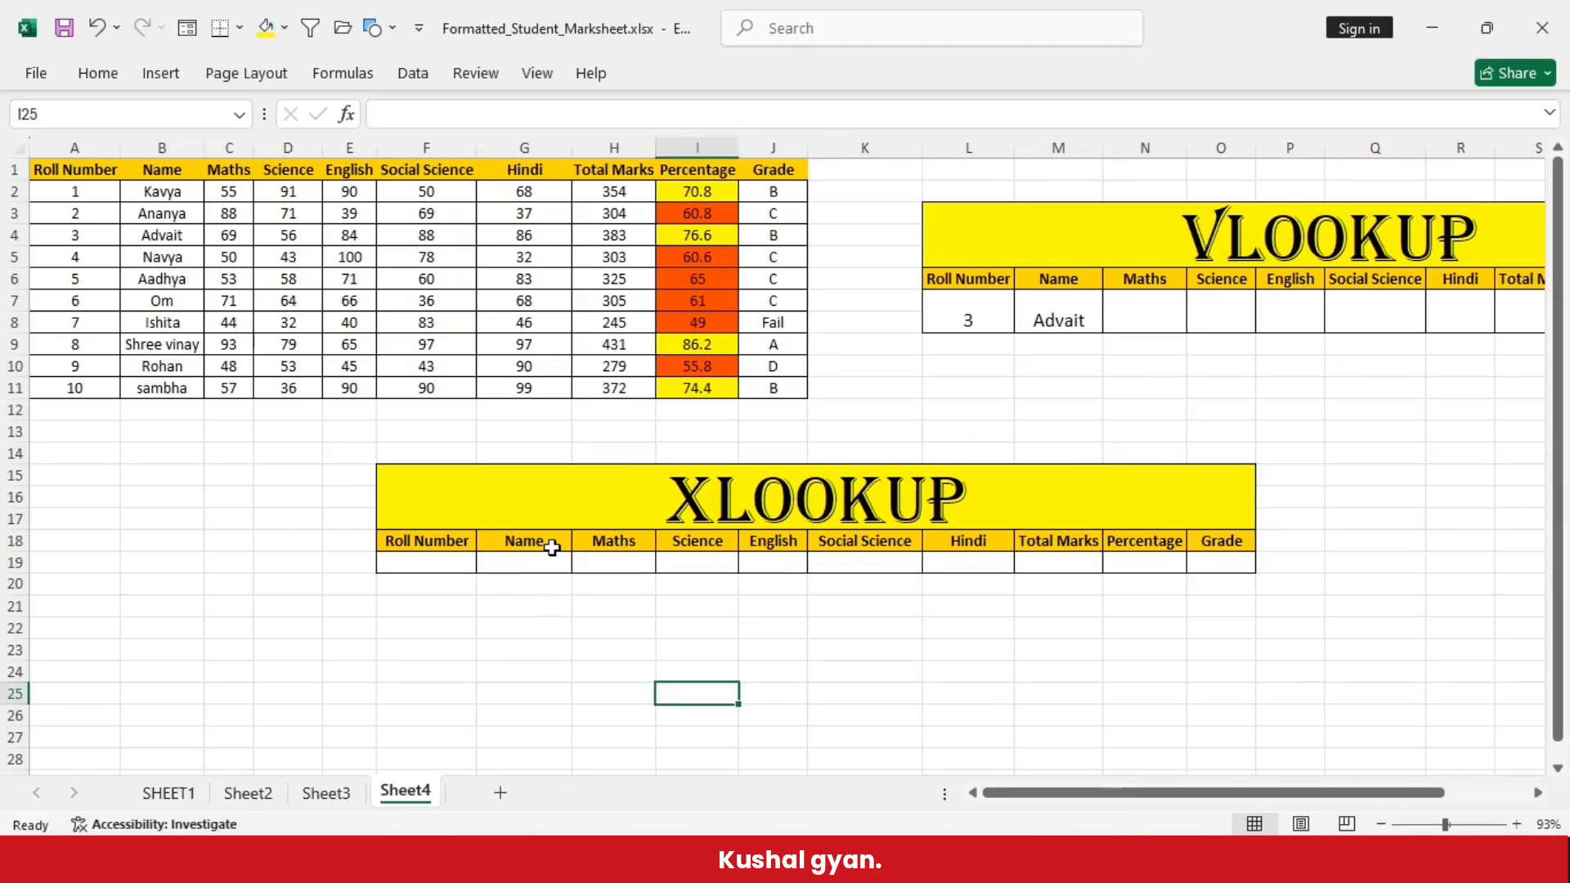
{"action": "left_click", "coordinate": [556, 550]}
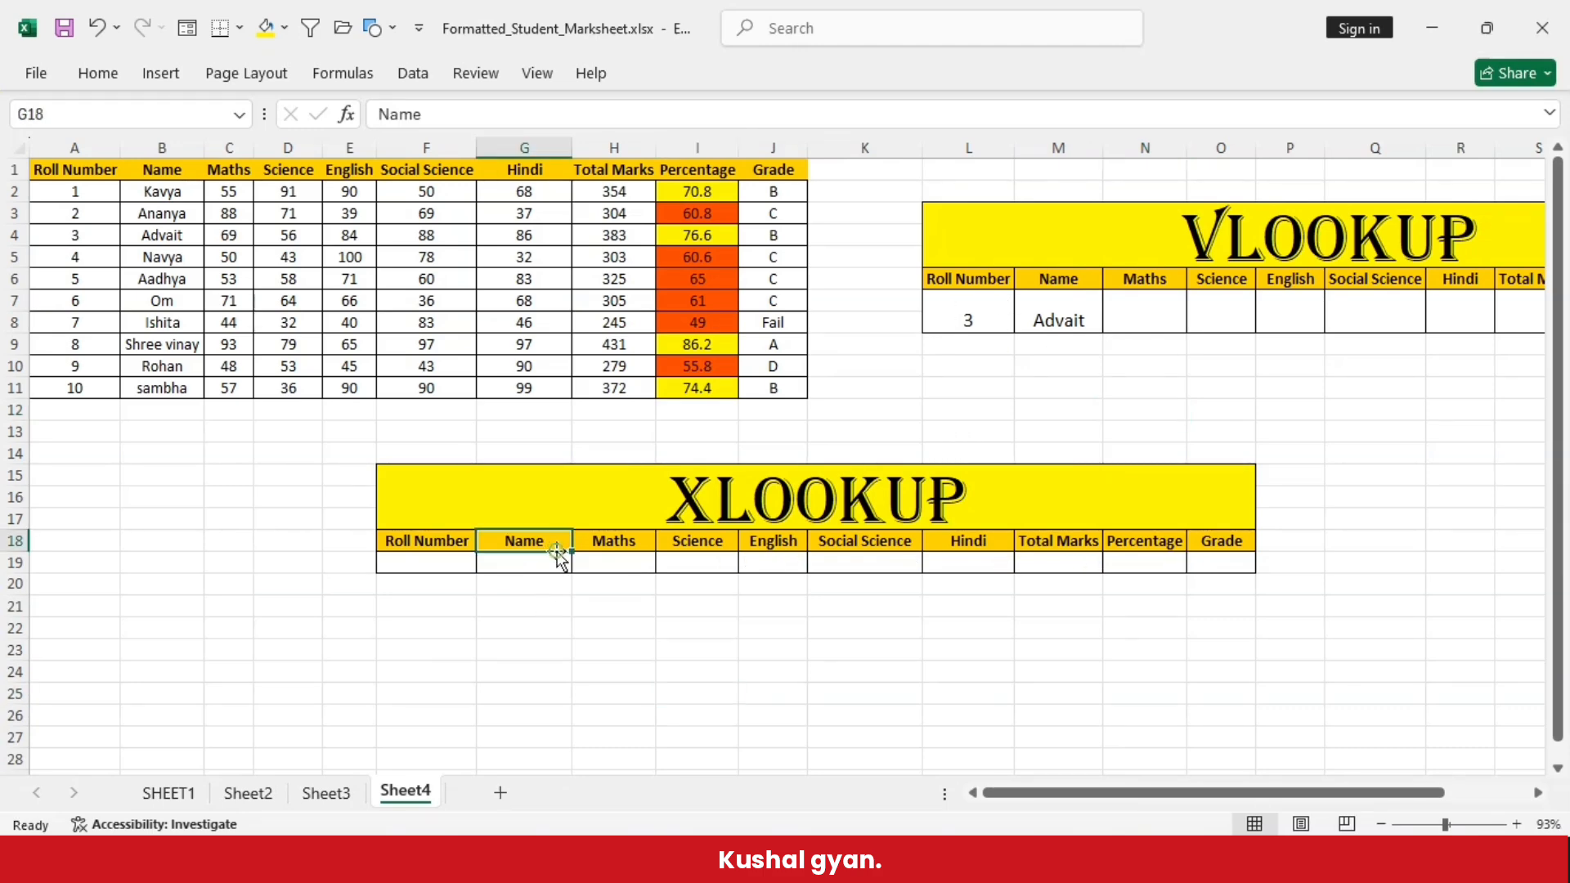
{"action": "left_click", "coordinate": [675, 562]}
{"action": "left_click", "coordinate": [943, 564]}
{"action": "left_click", "coordinate": [1236, 565]}
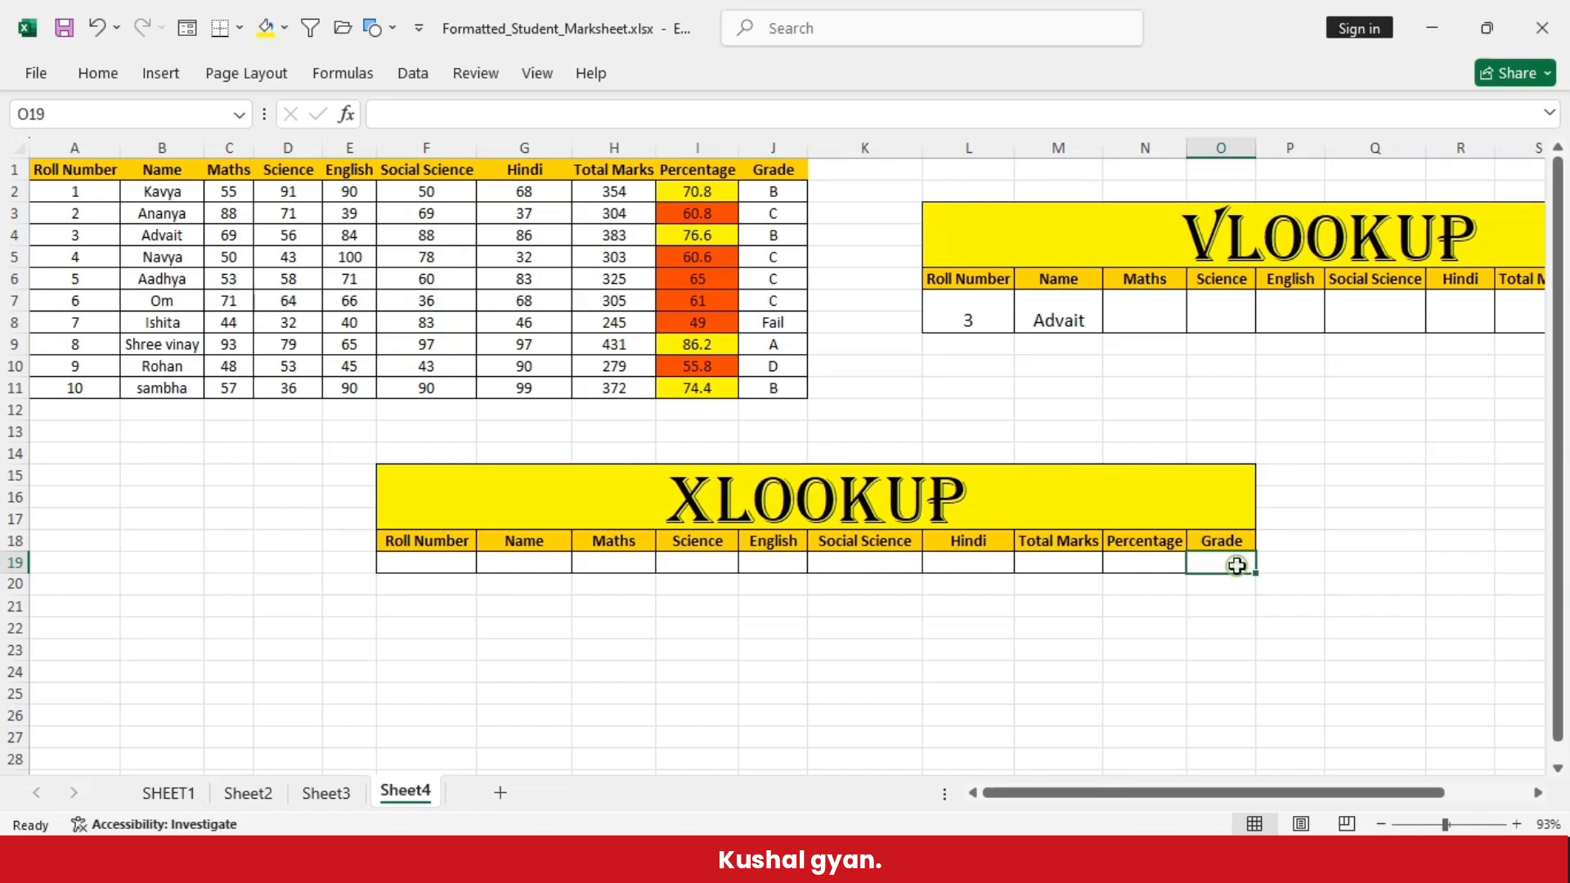
{"action": "left_click", "coordinate": [391, 614]}
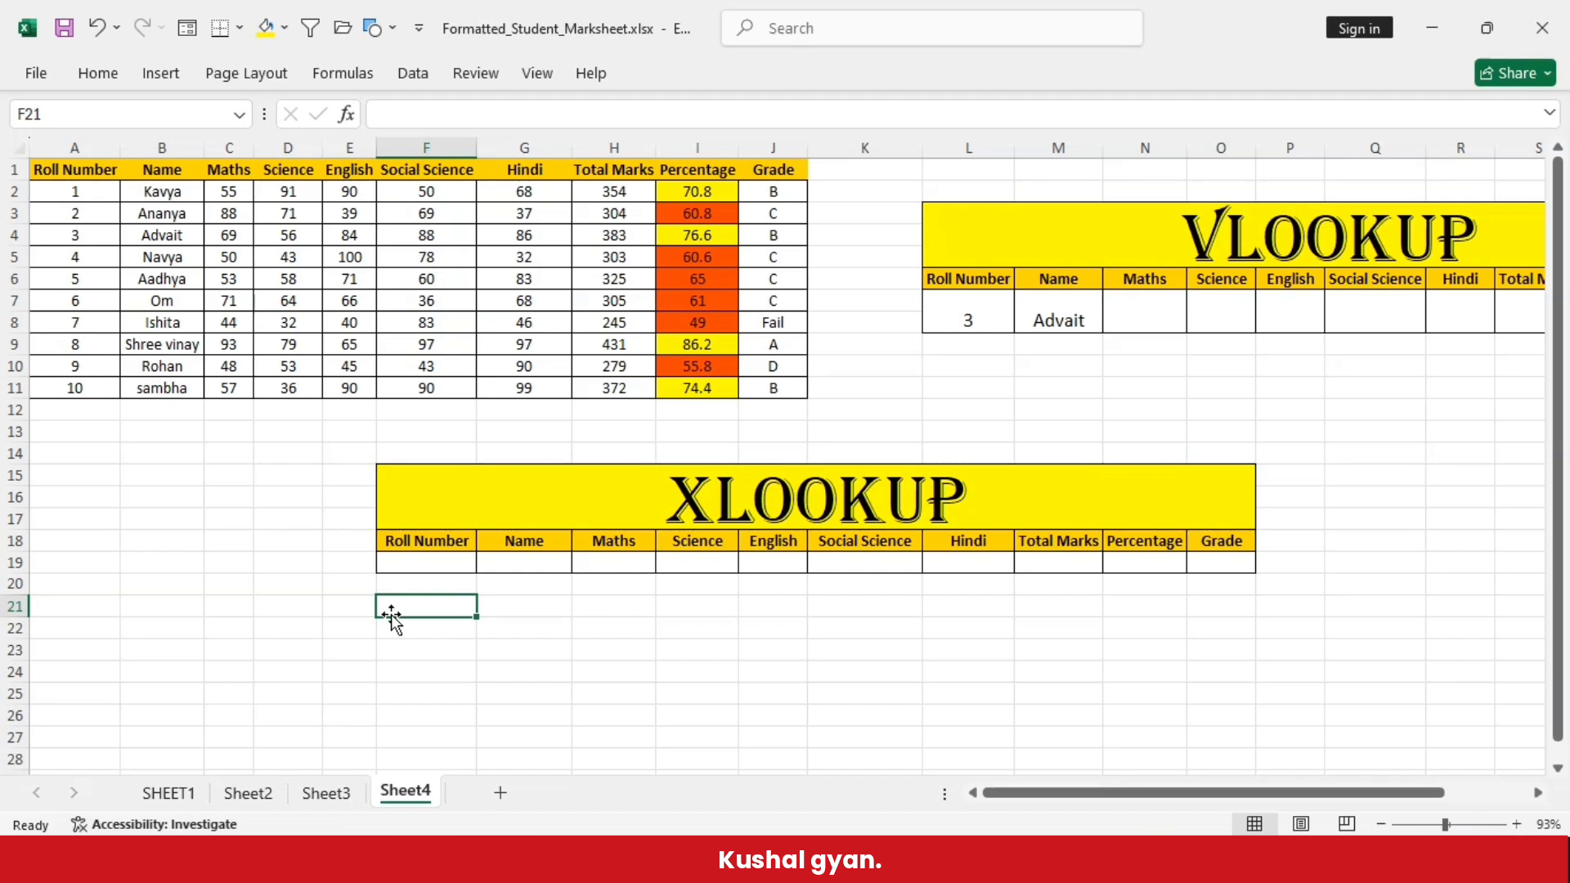
{"action": "left_click", "coordinate": [443, 560]}
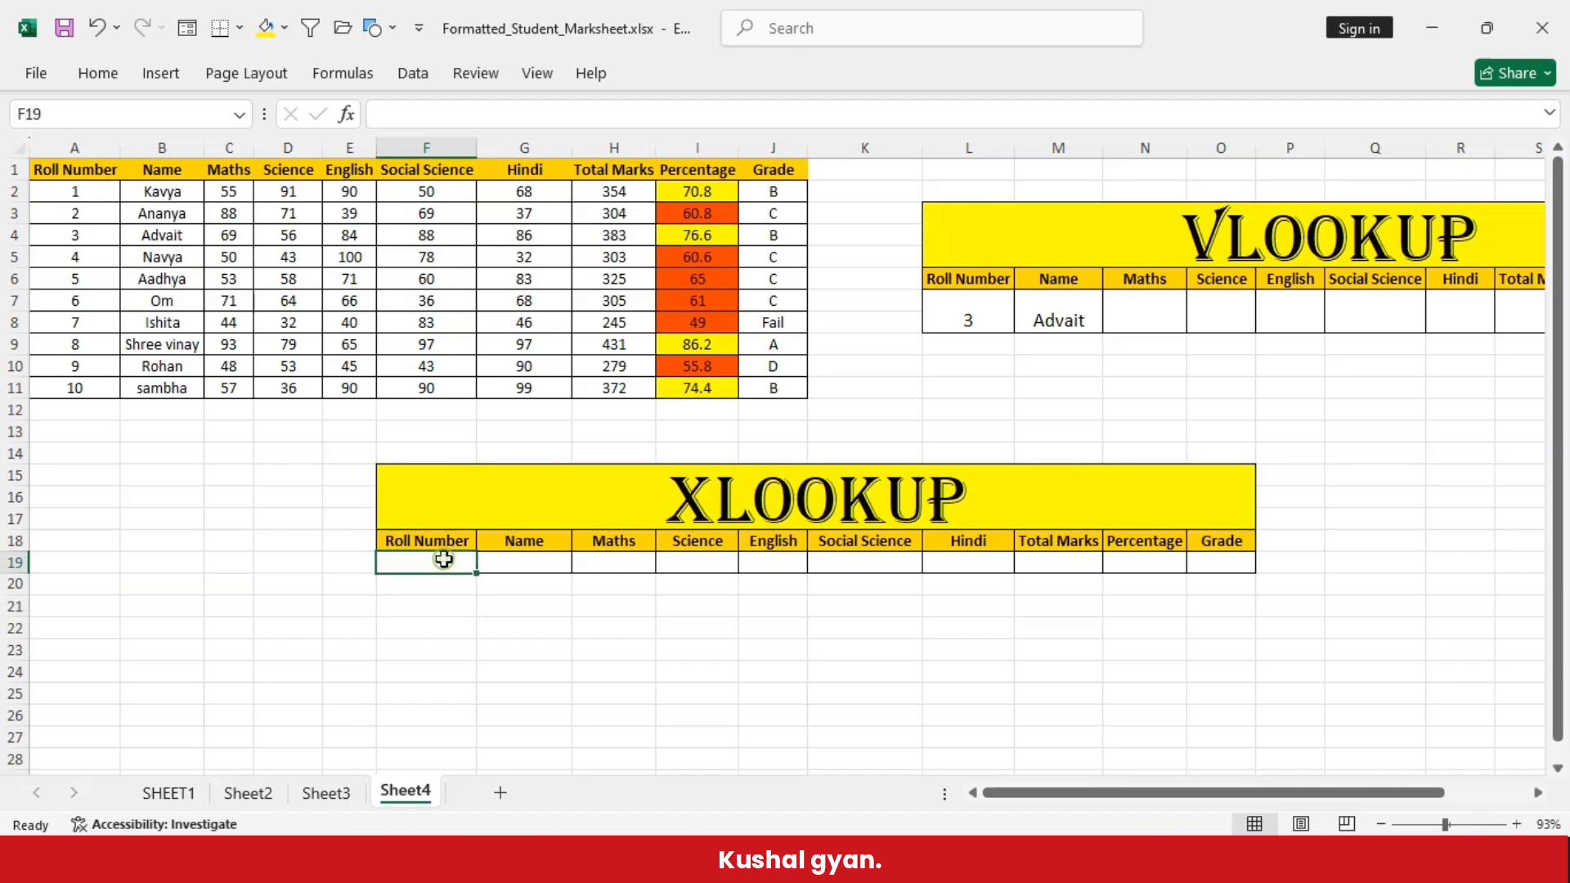
{"action": "left_click", "coordinate": [1075, 564]}
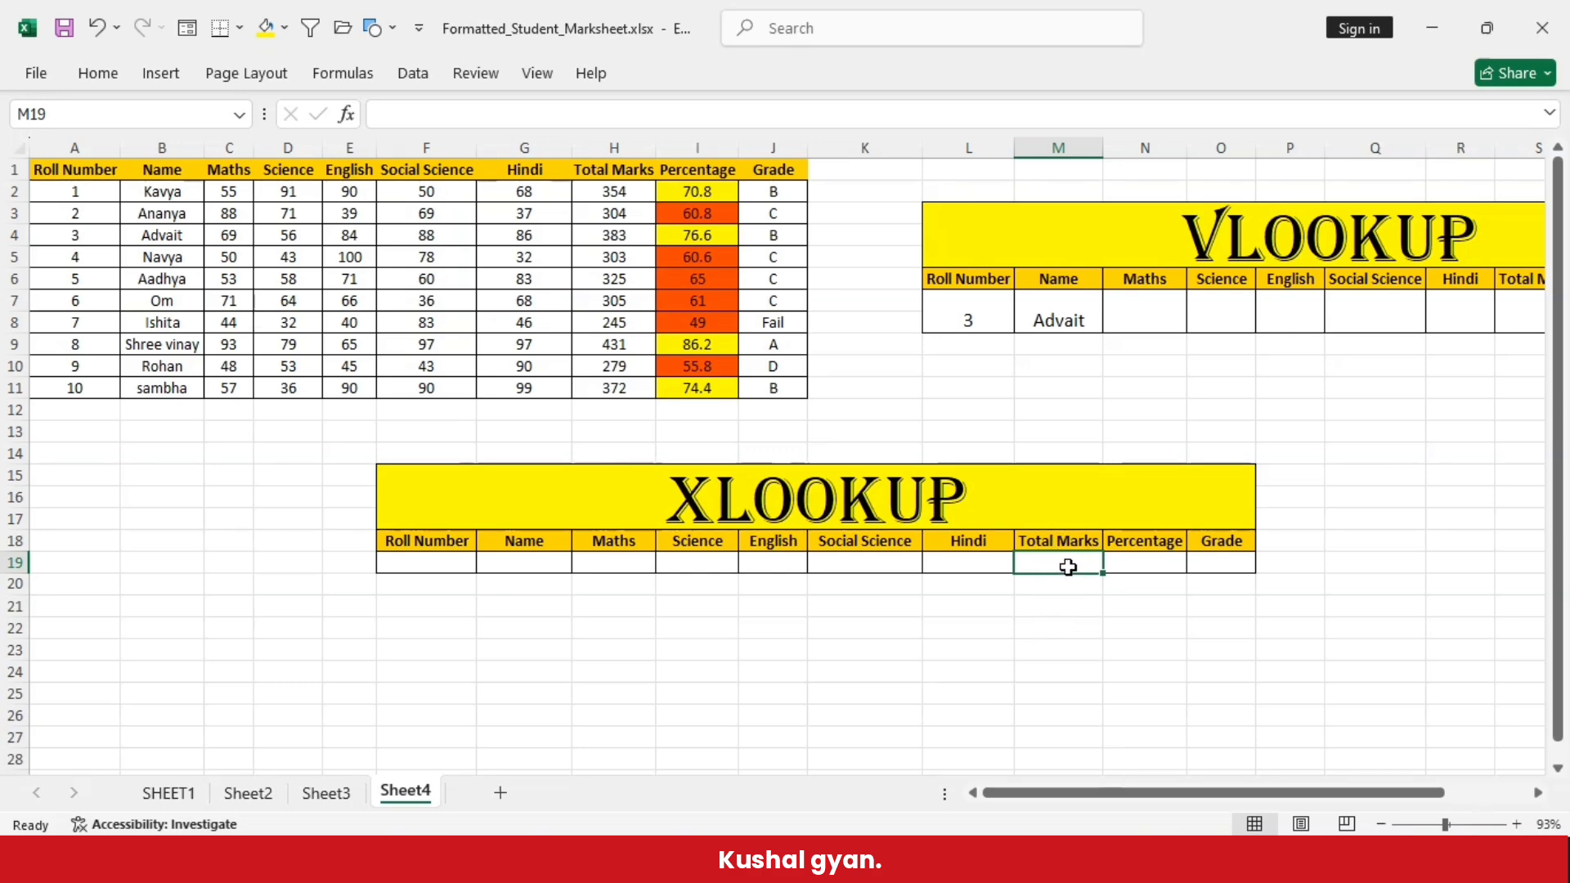
{"action": "left_click", "coordinate": [445, 563]}
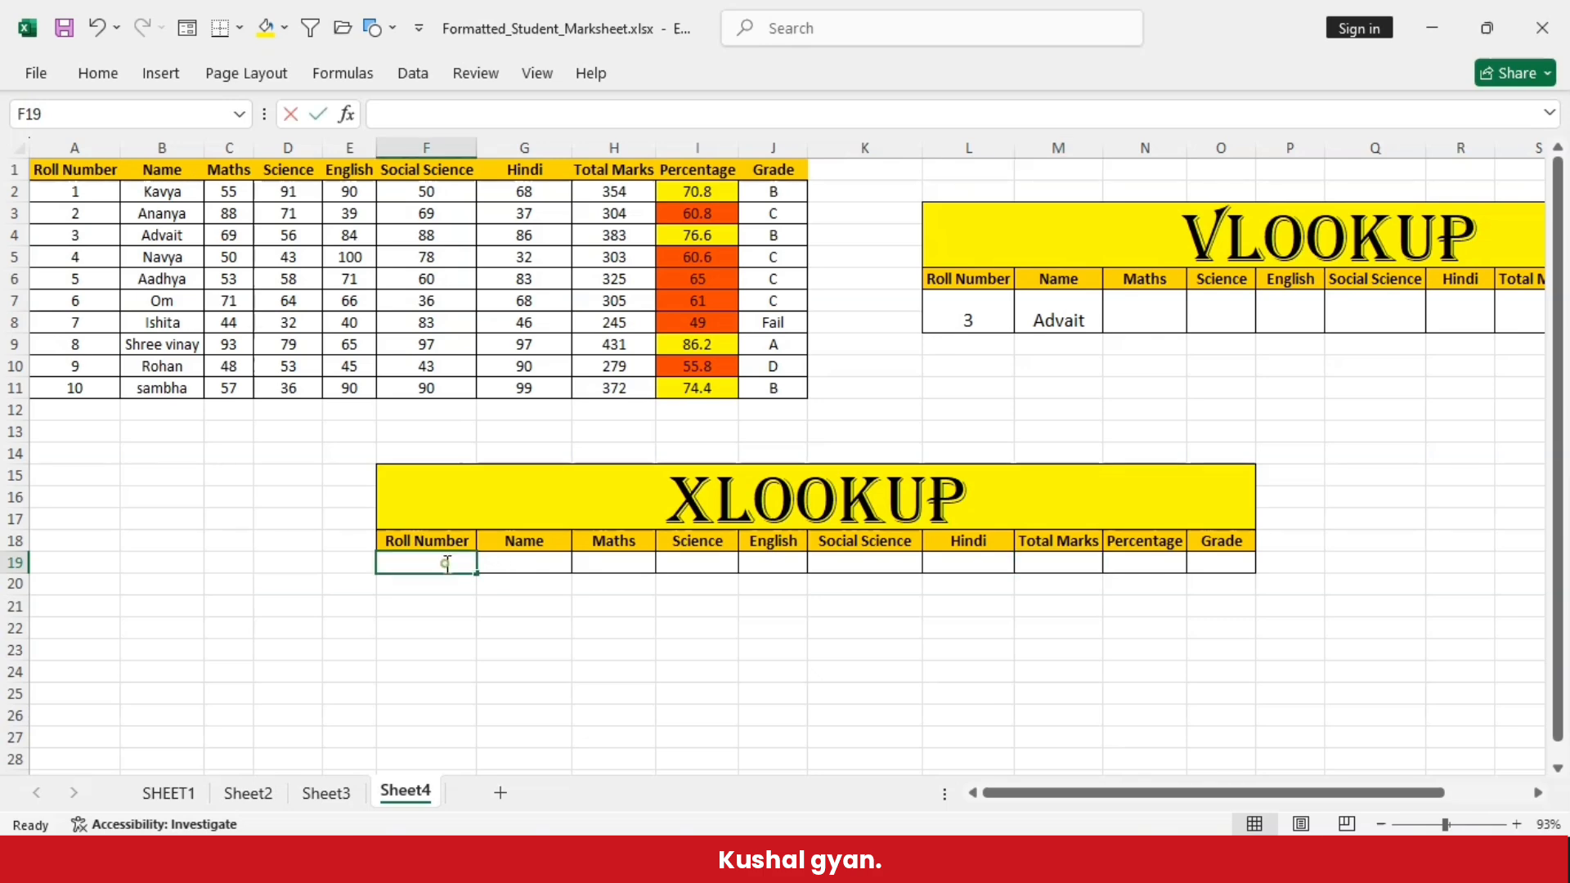
{"action": "left_click", "coordinate": [438, 626]}
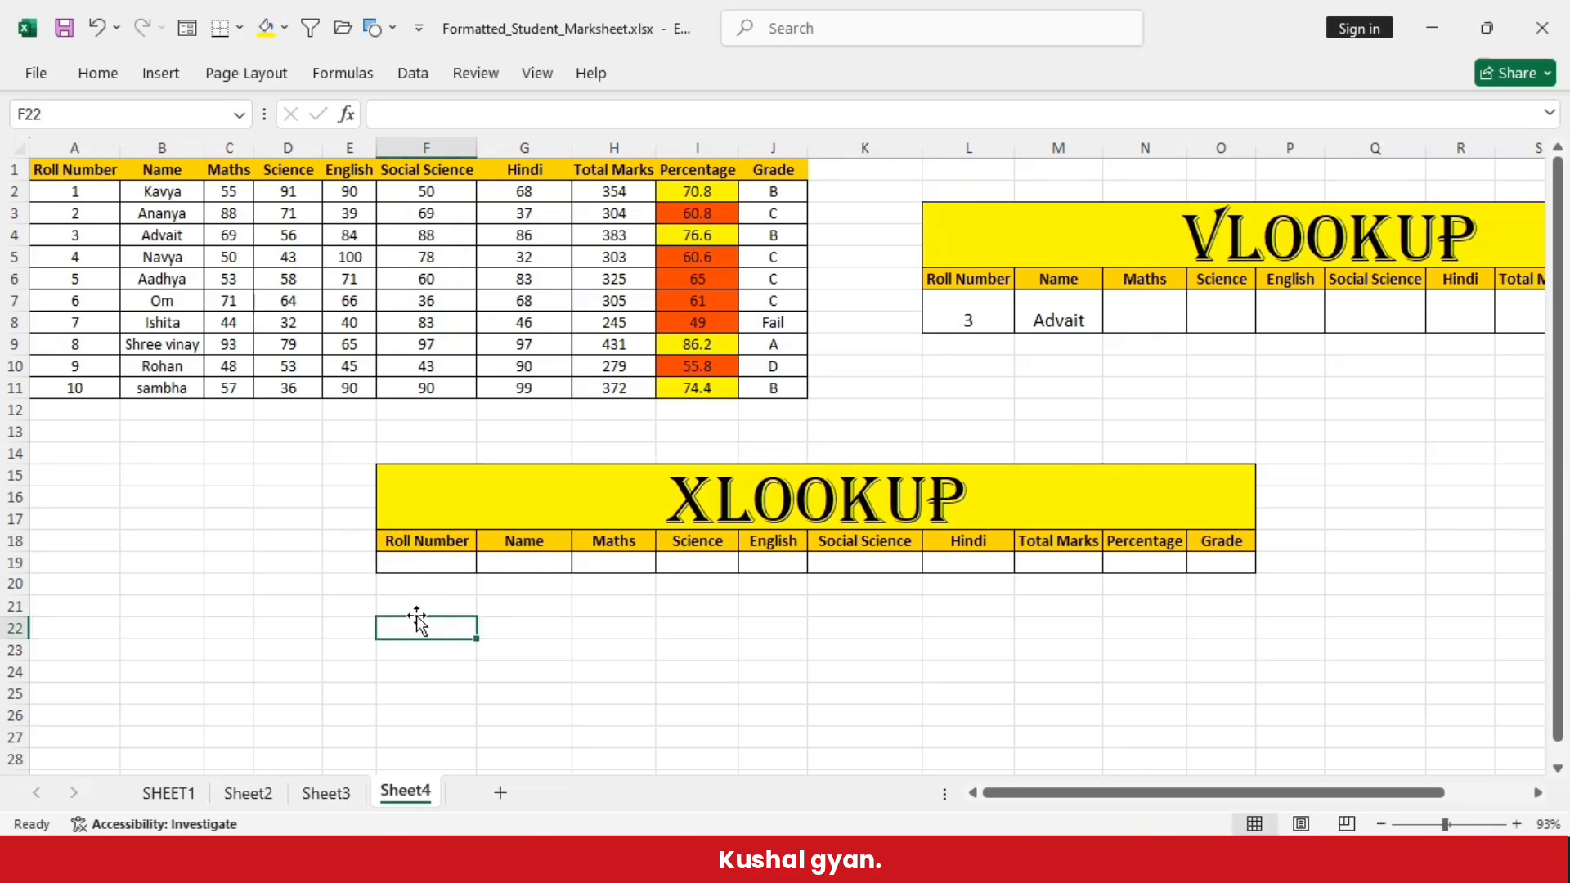
- Enter =XLOOKUP(F19,A2:A11,H2:H11) in the XLOOKUP table's Total Marks cell M19
{"action": "left_click", "coordinate": [1065, 567]}
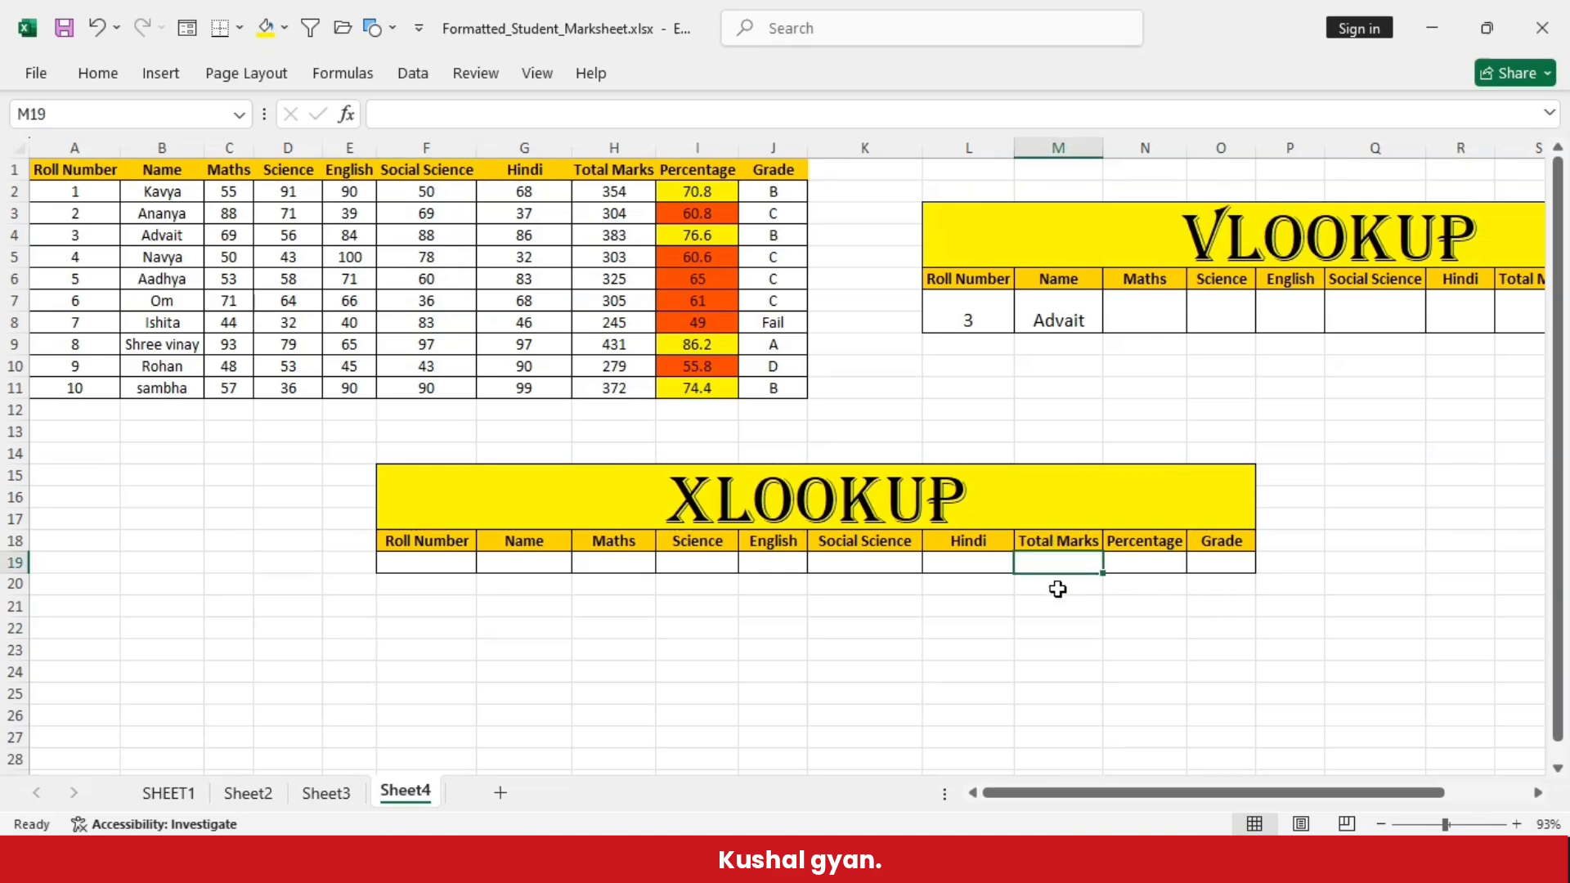
{"action": "type", "text": "="}
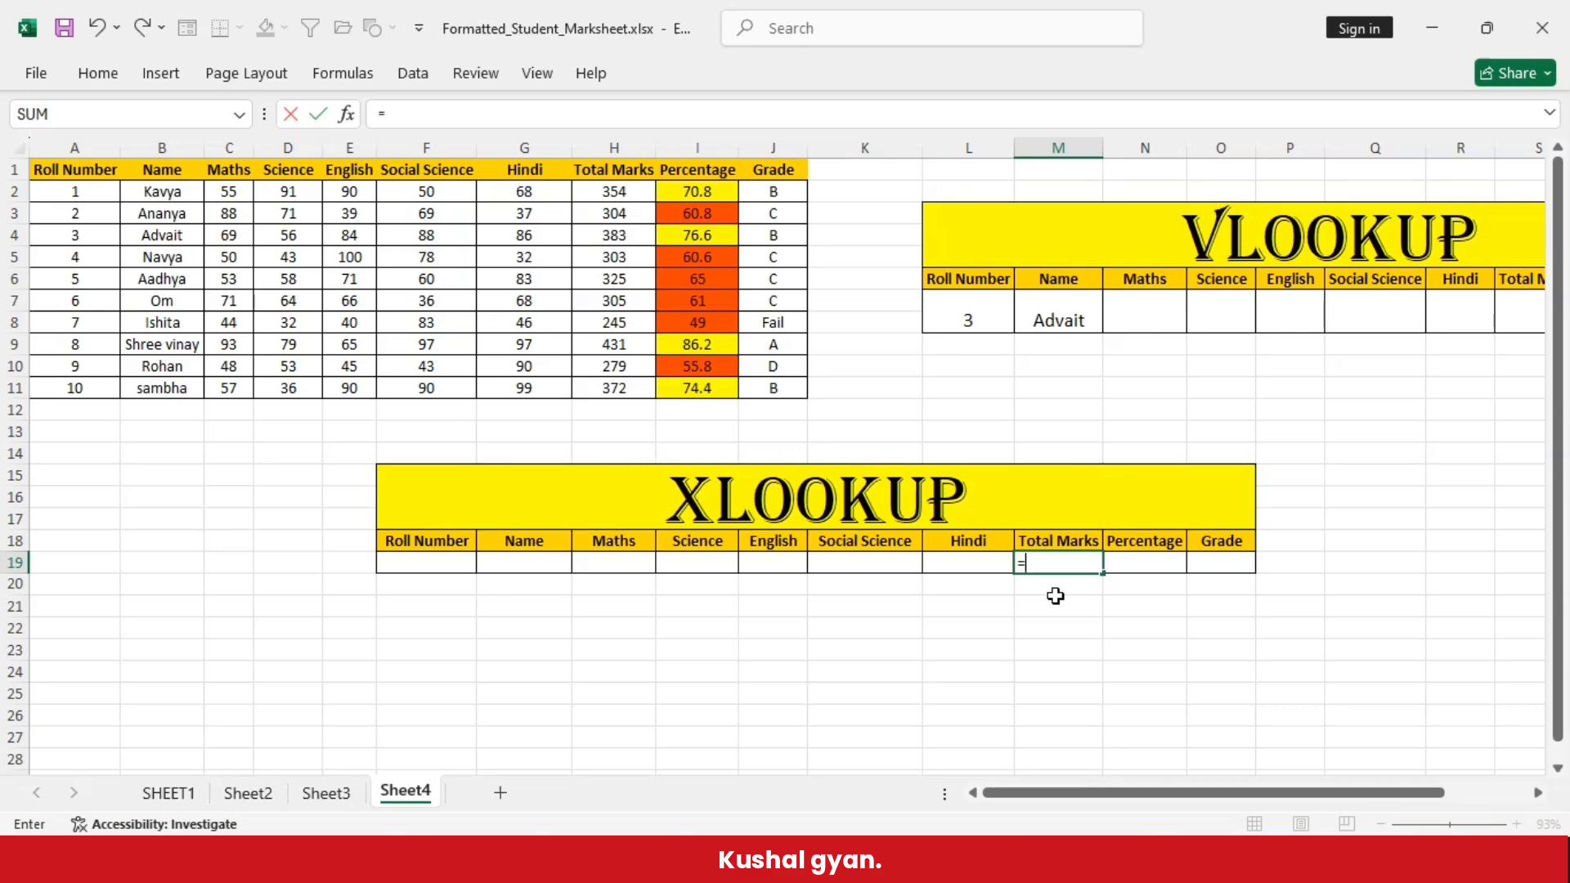
{"action": "type", "text": "xlookup"}
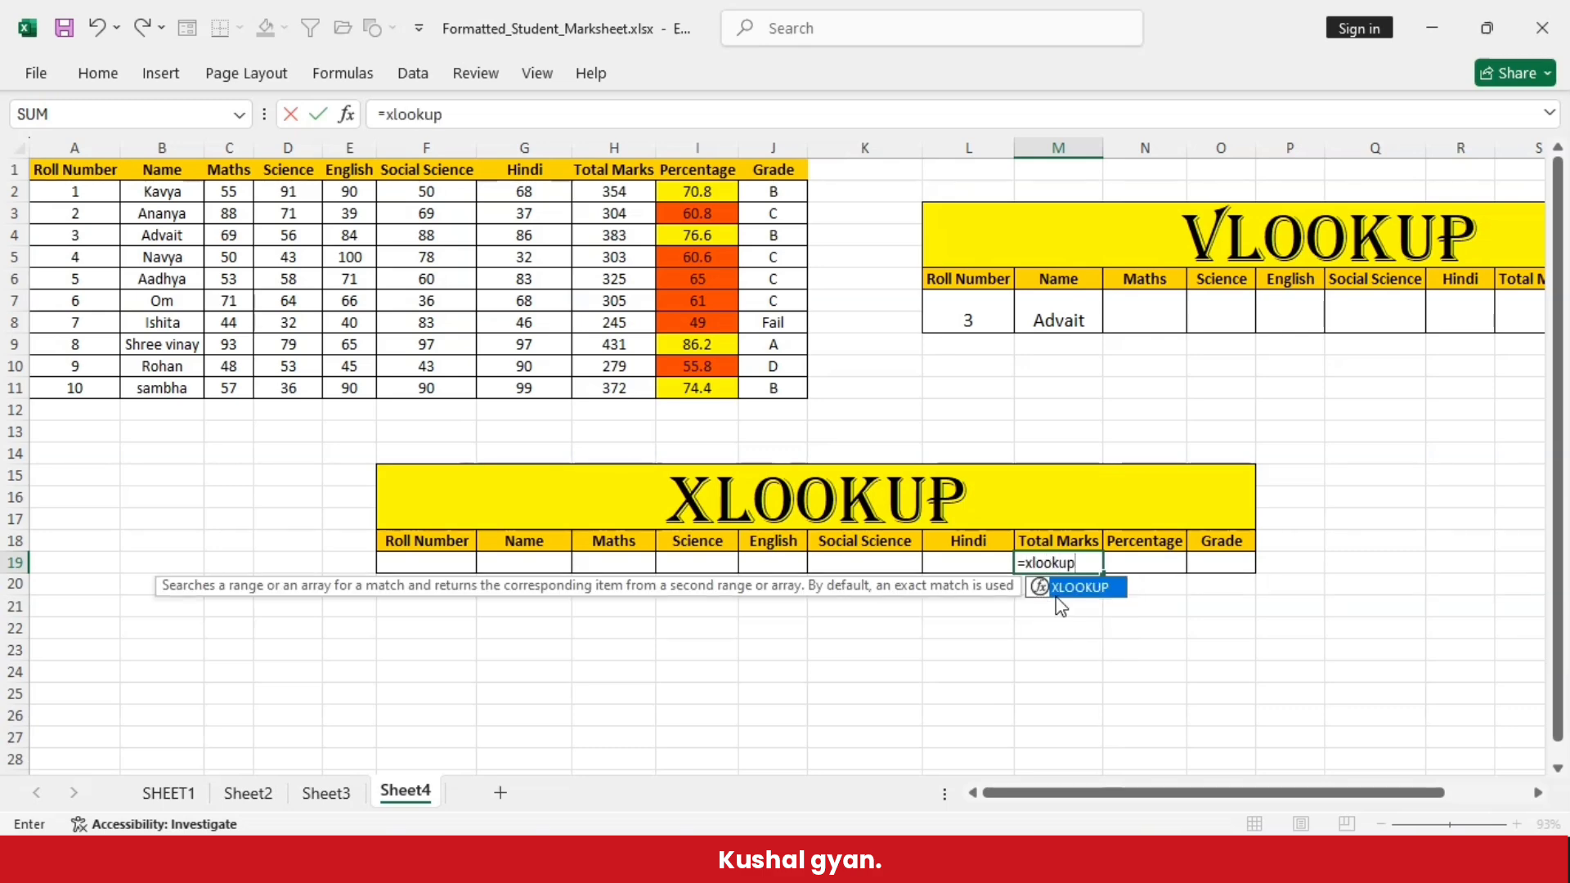
{"action": "type", "text": "("}
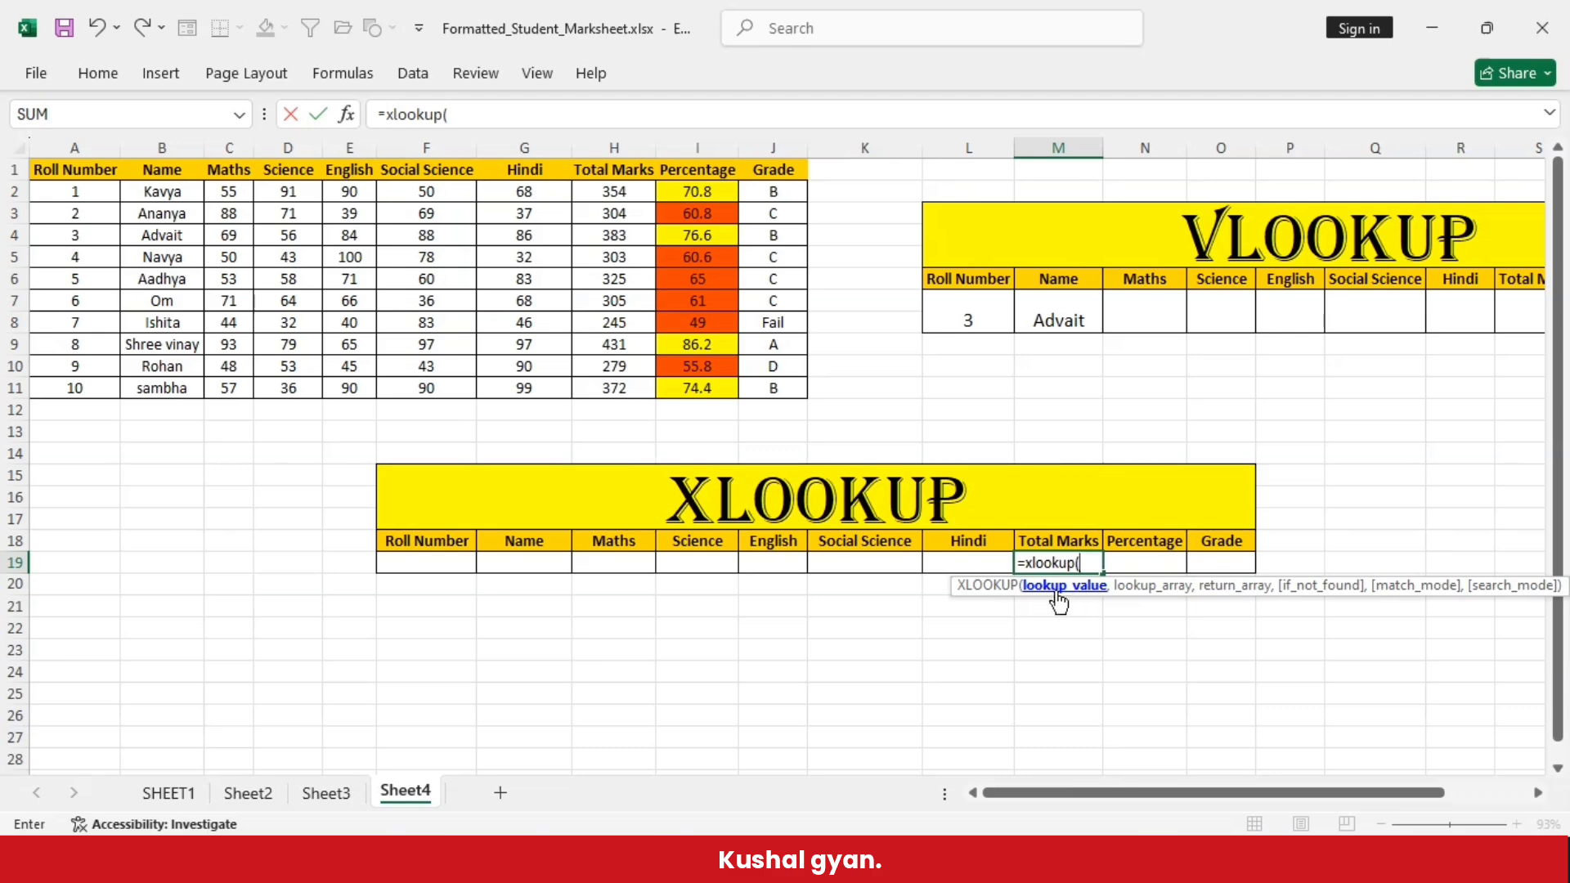
{"action": "left_click", "coordinate": [426, 570]}
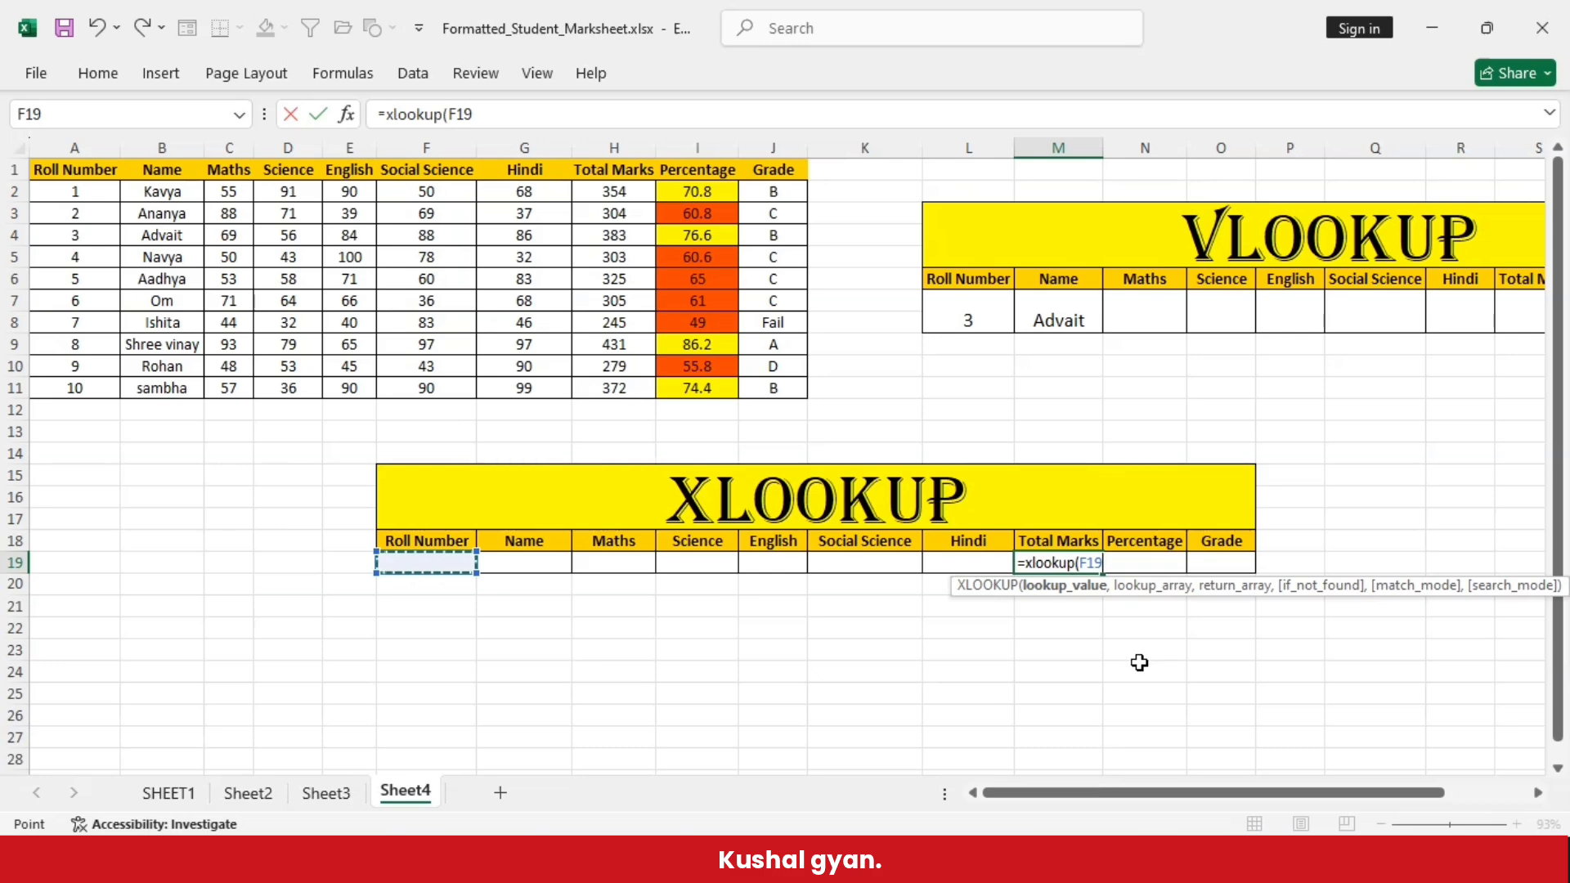
{"action": "type", "text": ","}
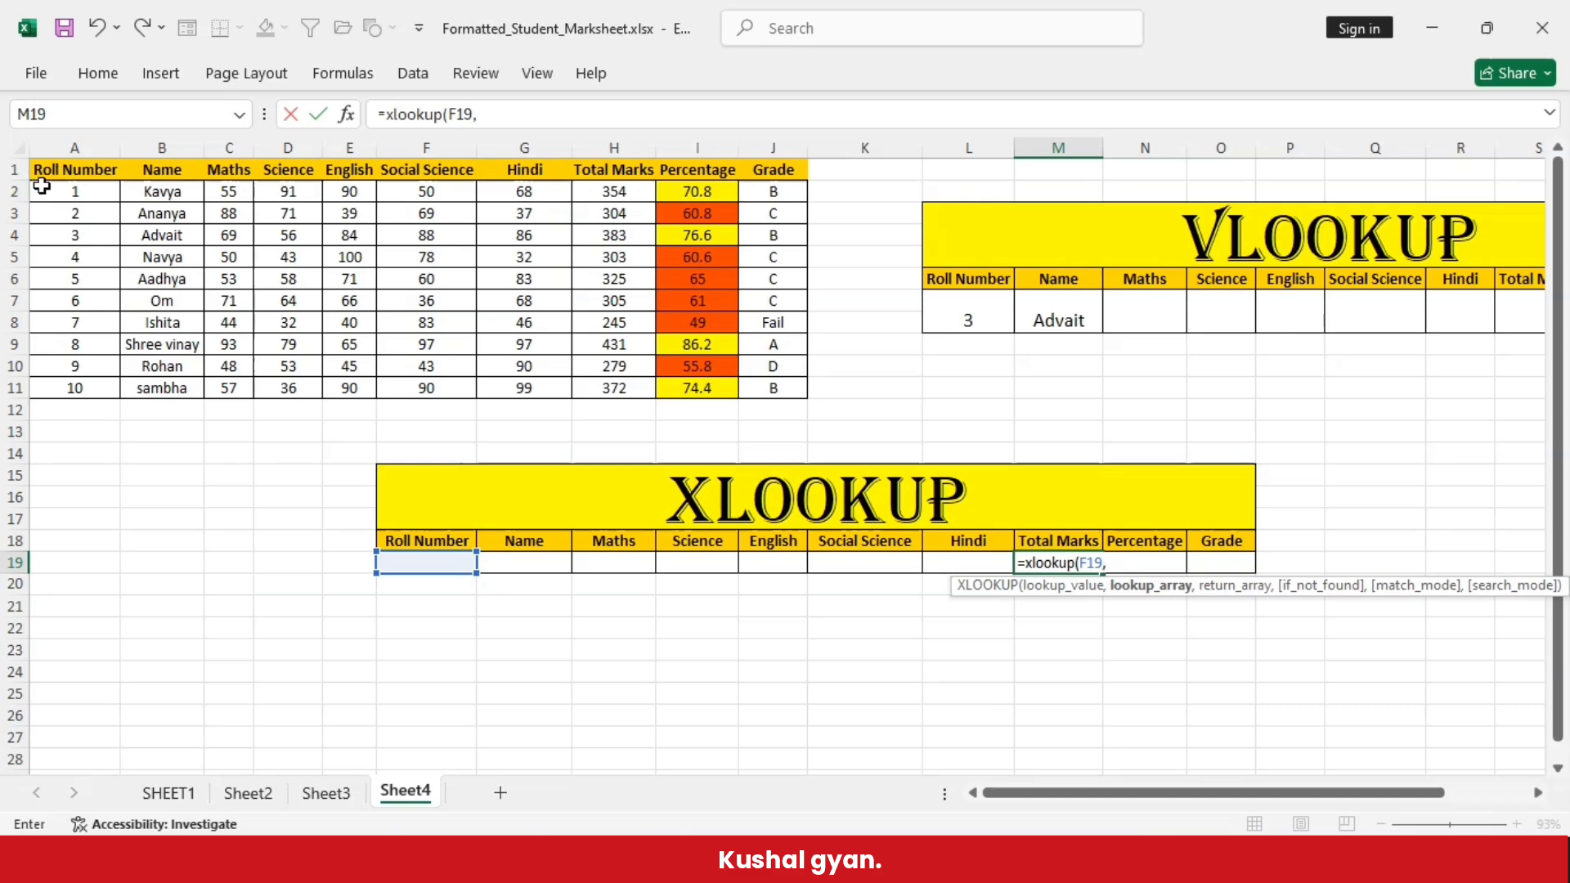
{"action": "left_click_drag", "start_coordinate": [54, 195], "coordinate": [103, 386]}
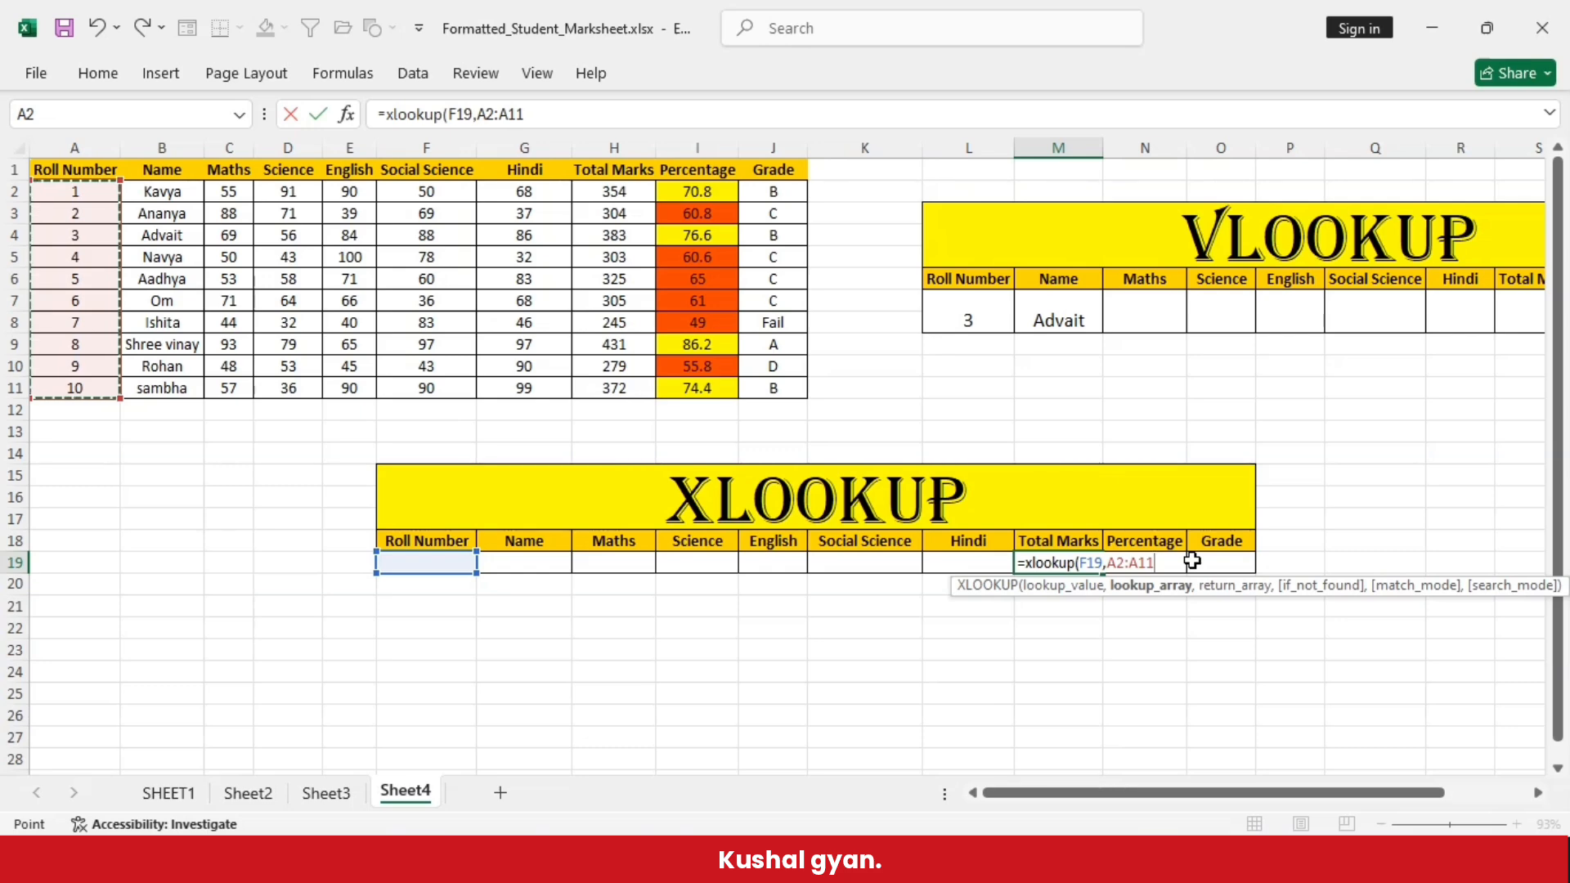
{"action": "type", "text": ","}
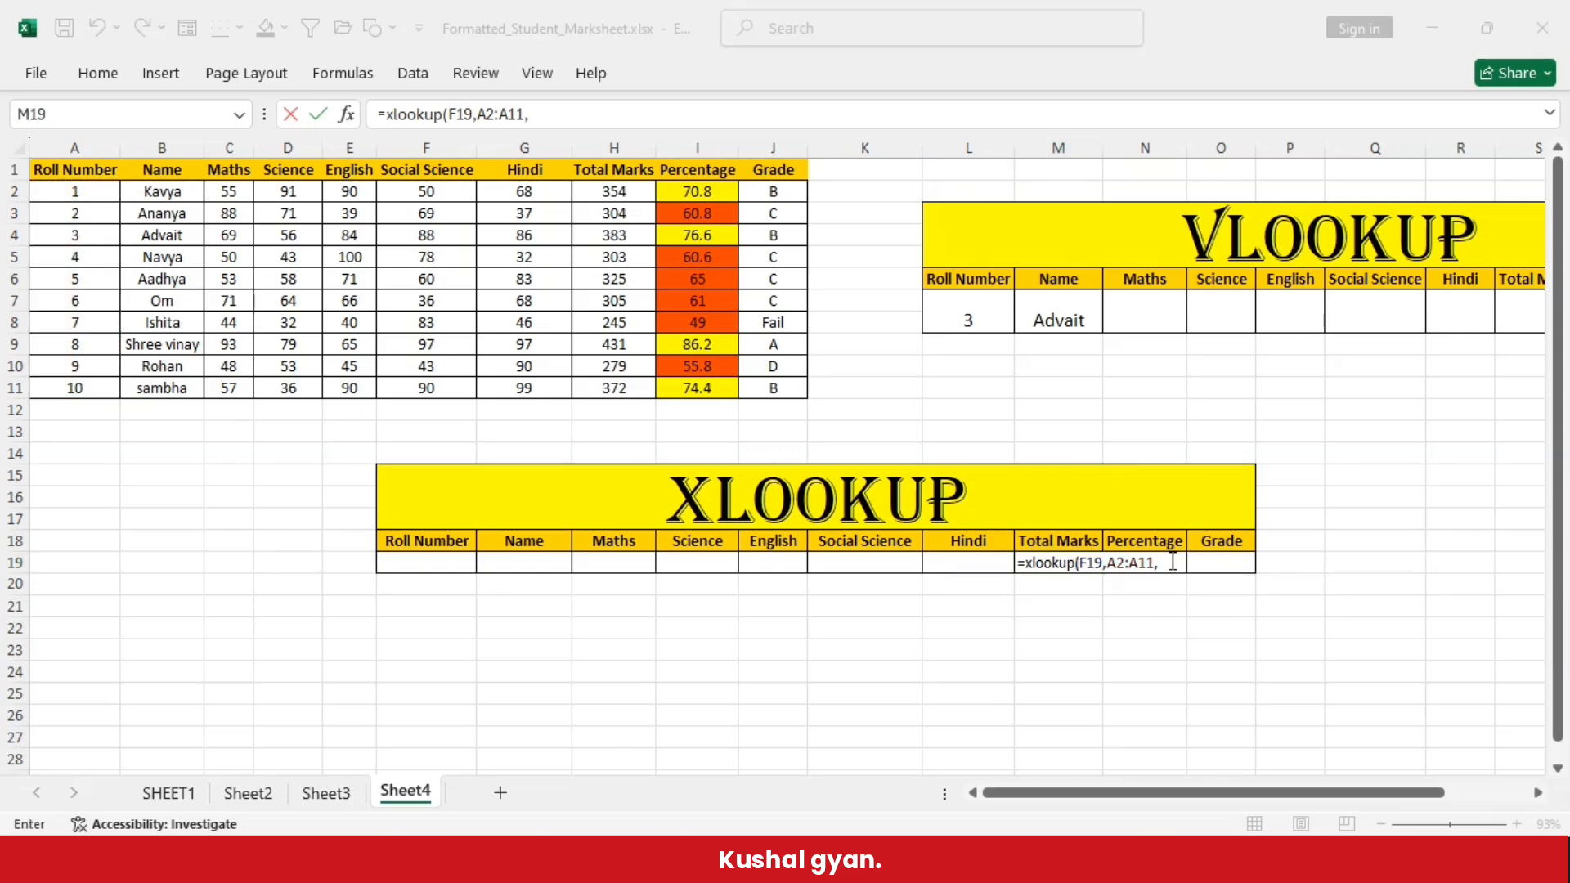
{"action": "left_click", "coordinate": [1172, 562]}
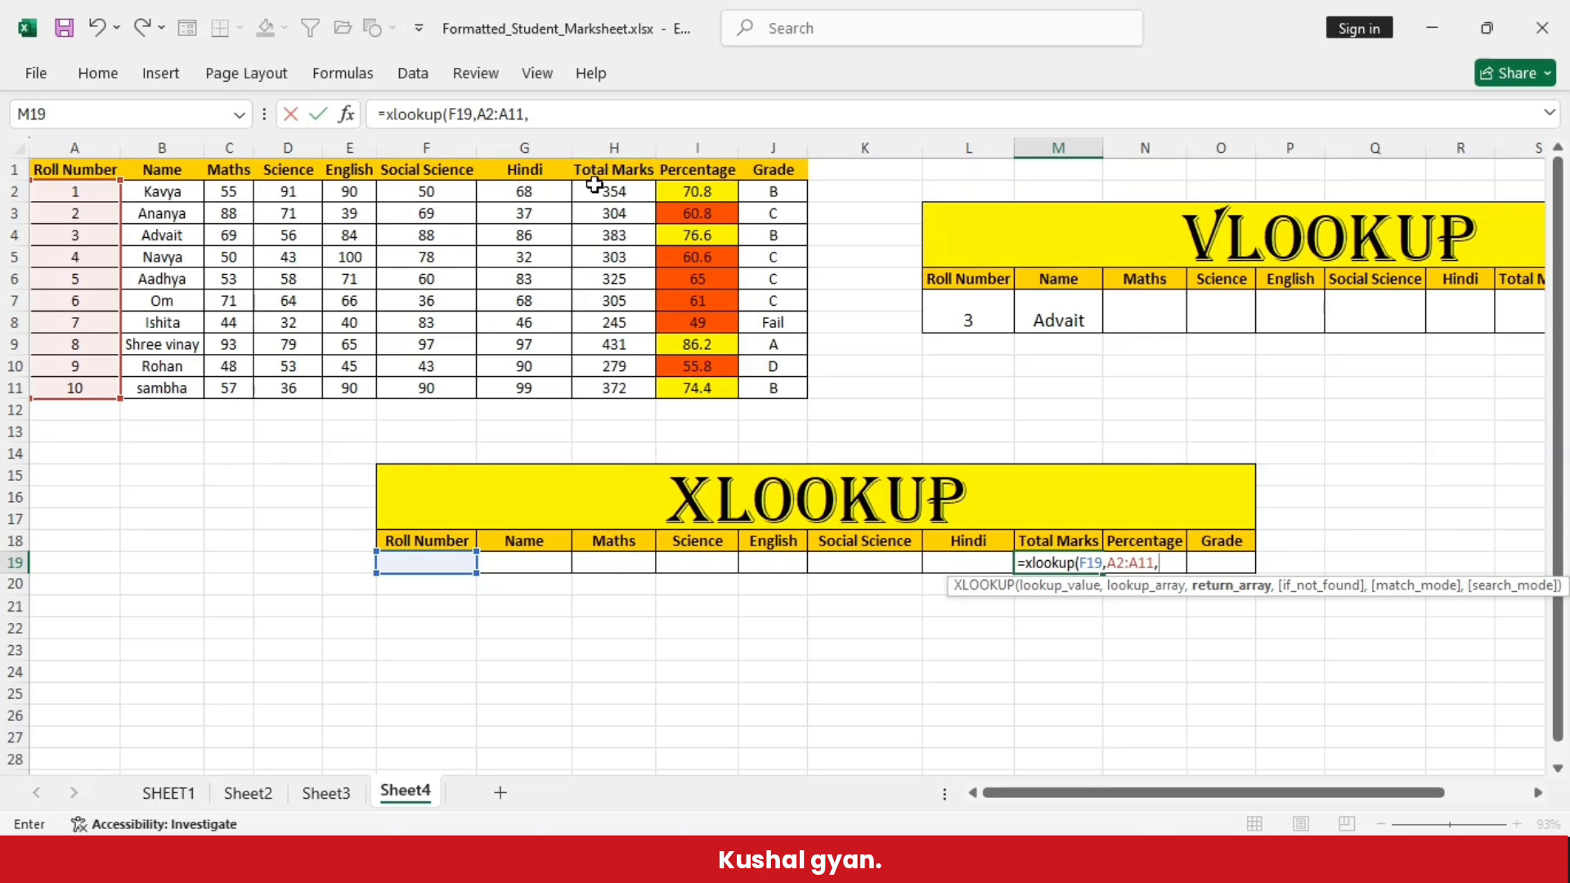
{"action": "left_click_drag", "start_coordinate": [592, 195], "coordinate": [614, 389]}
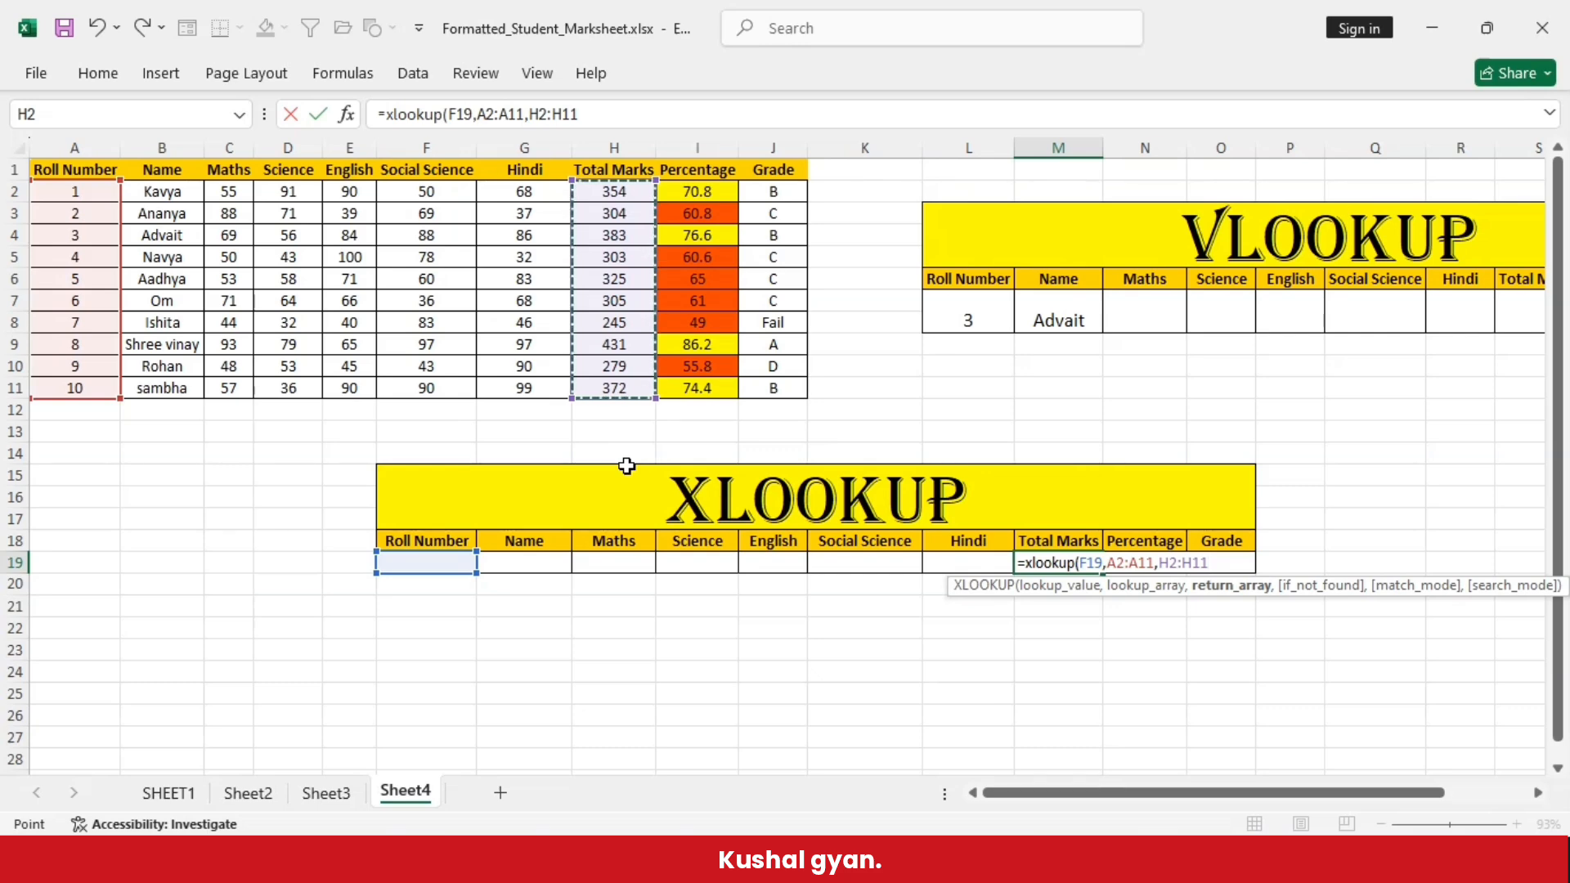
{"action": "type", "text": ")"}
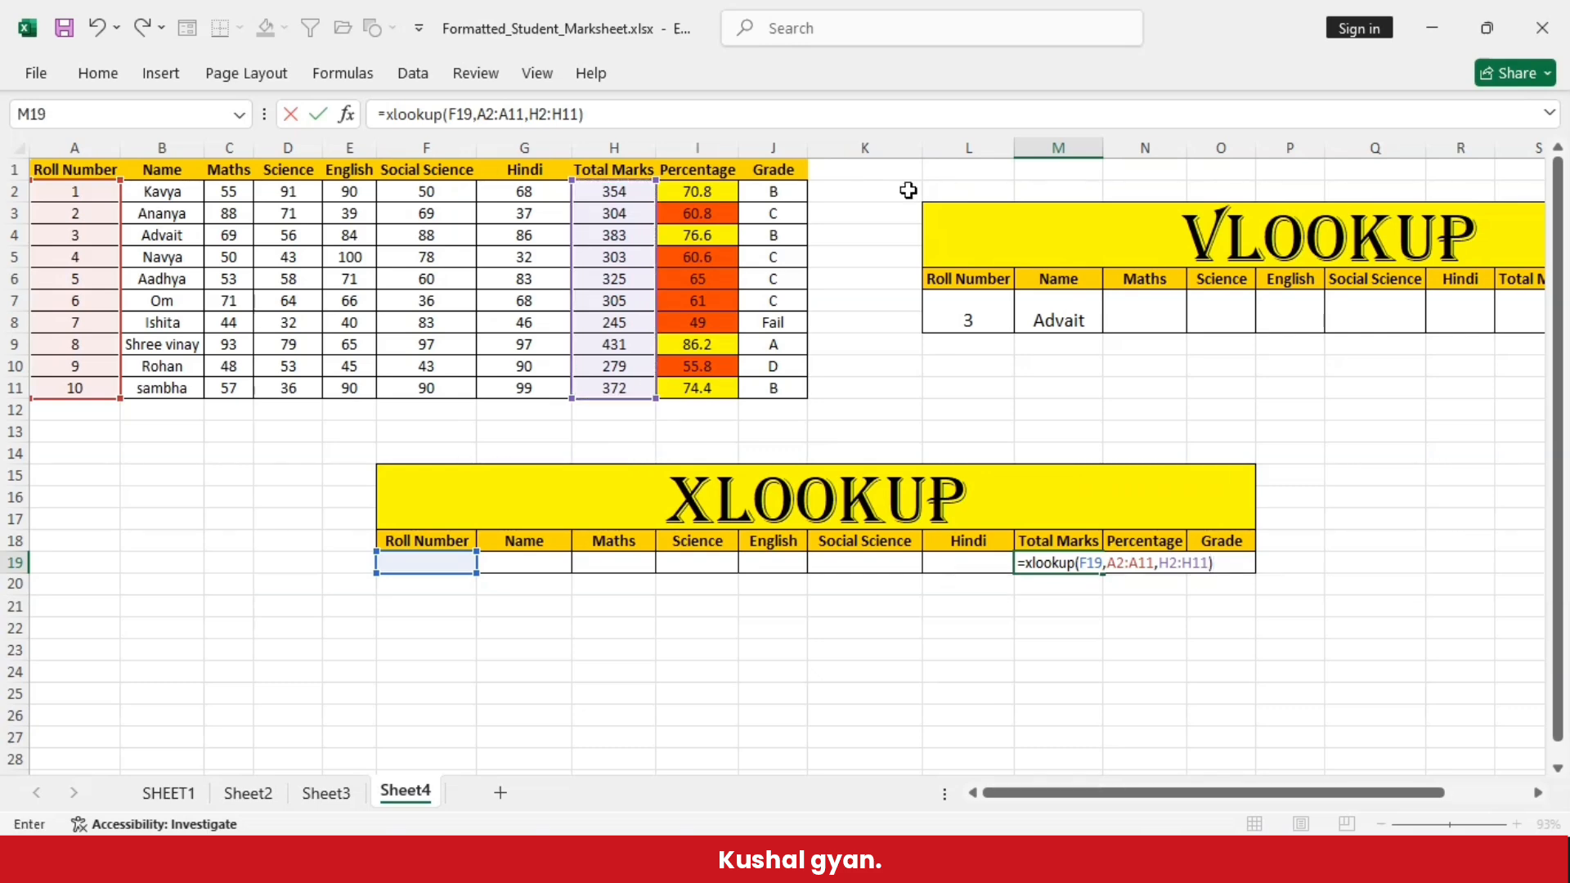
{"action": "key", "text": "Return"}
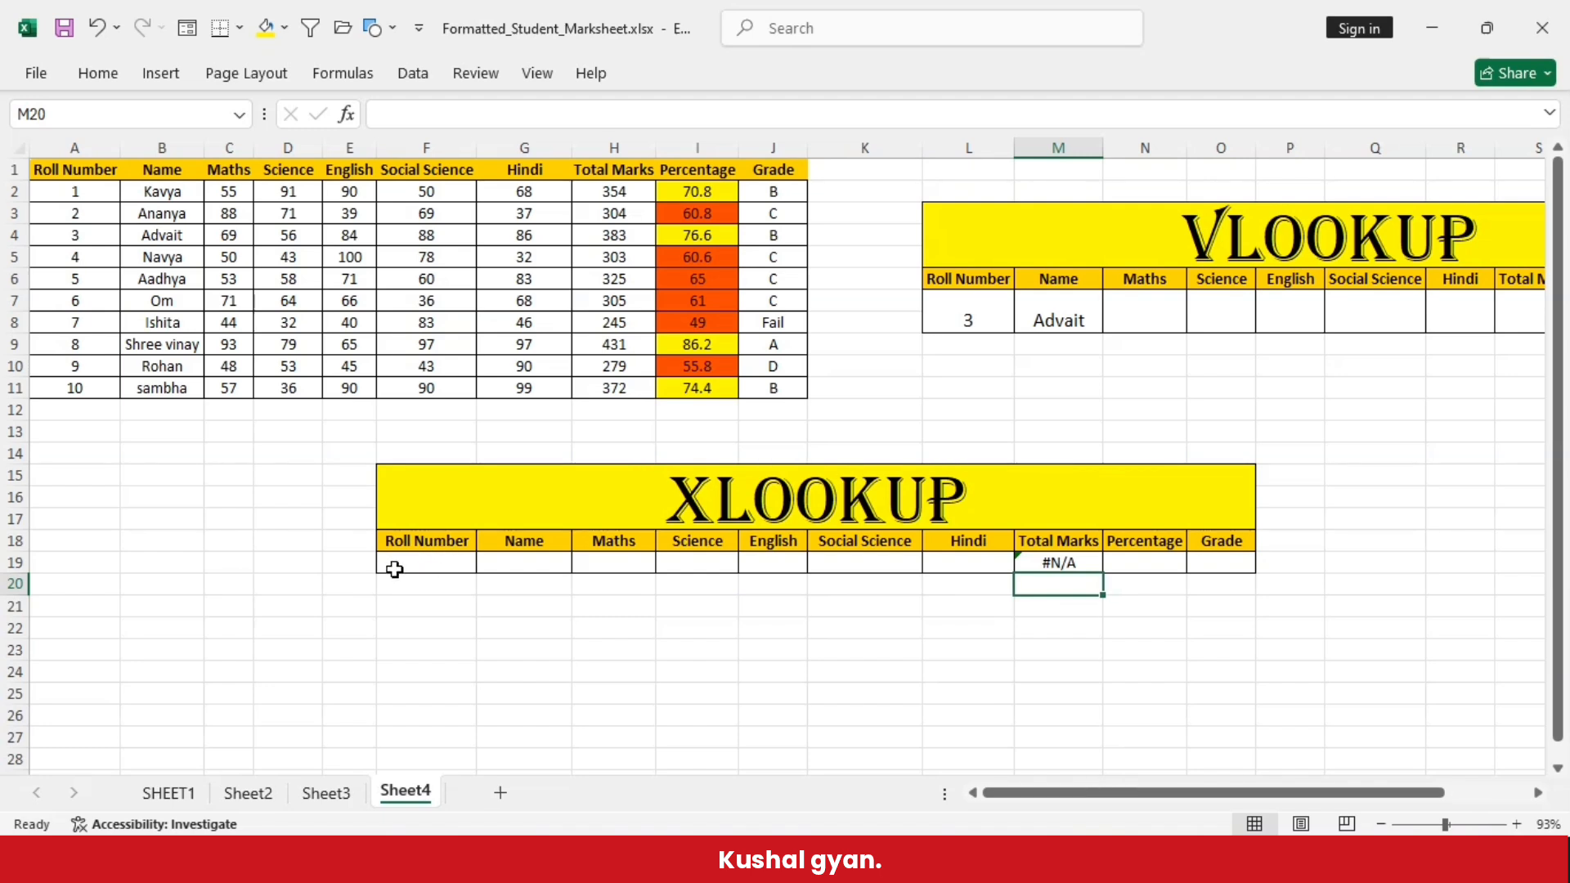
- Enter roll number 8 in the XLOOKUP table's cell F19 and compare the returned Total Marks with that student's row in the marksheet
{"action": "left_click", "coordinate": [399, 563]}
{"action": "type", "text": "8"}
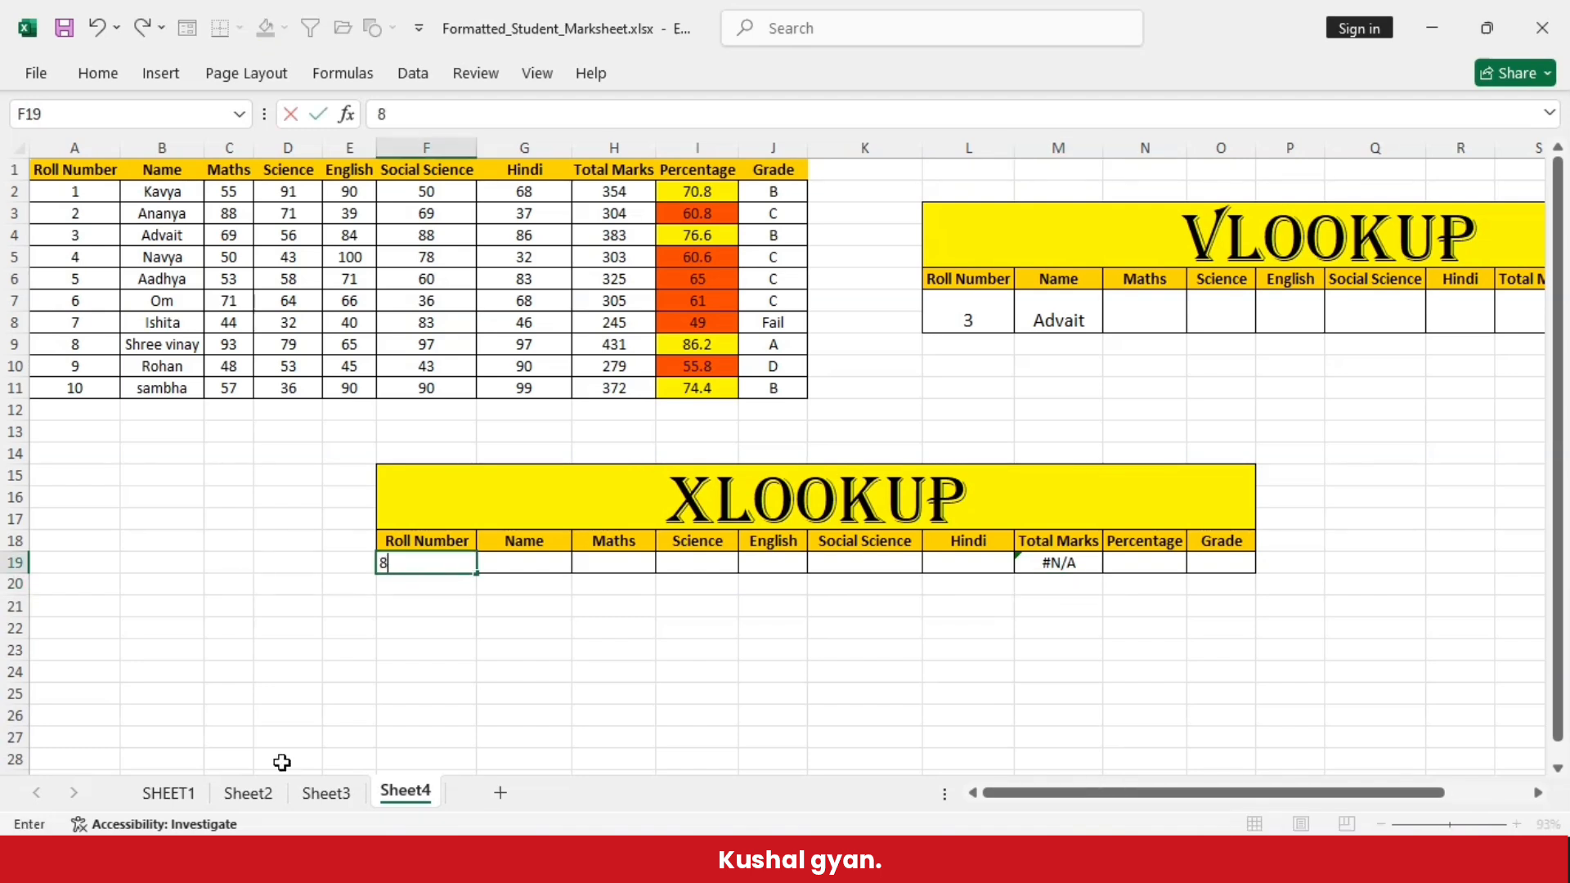
{"action": "key", "text": "Return"}
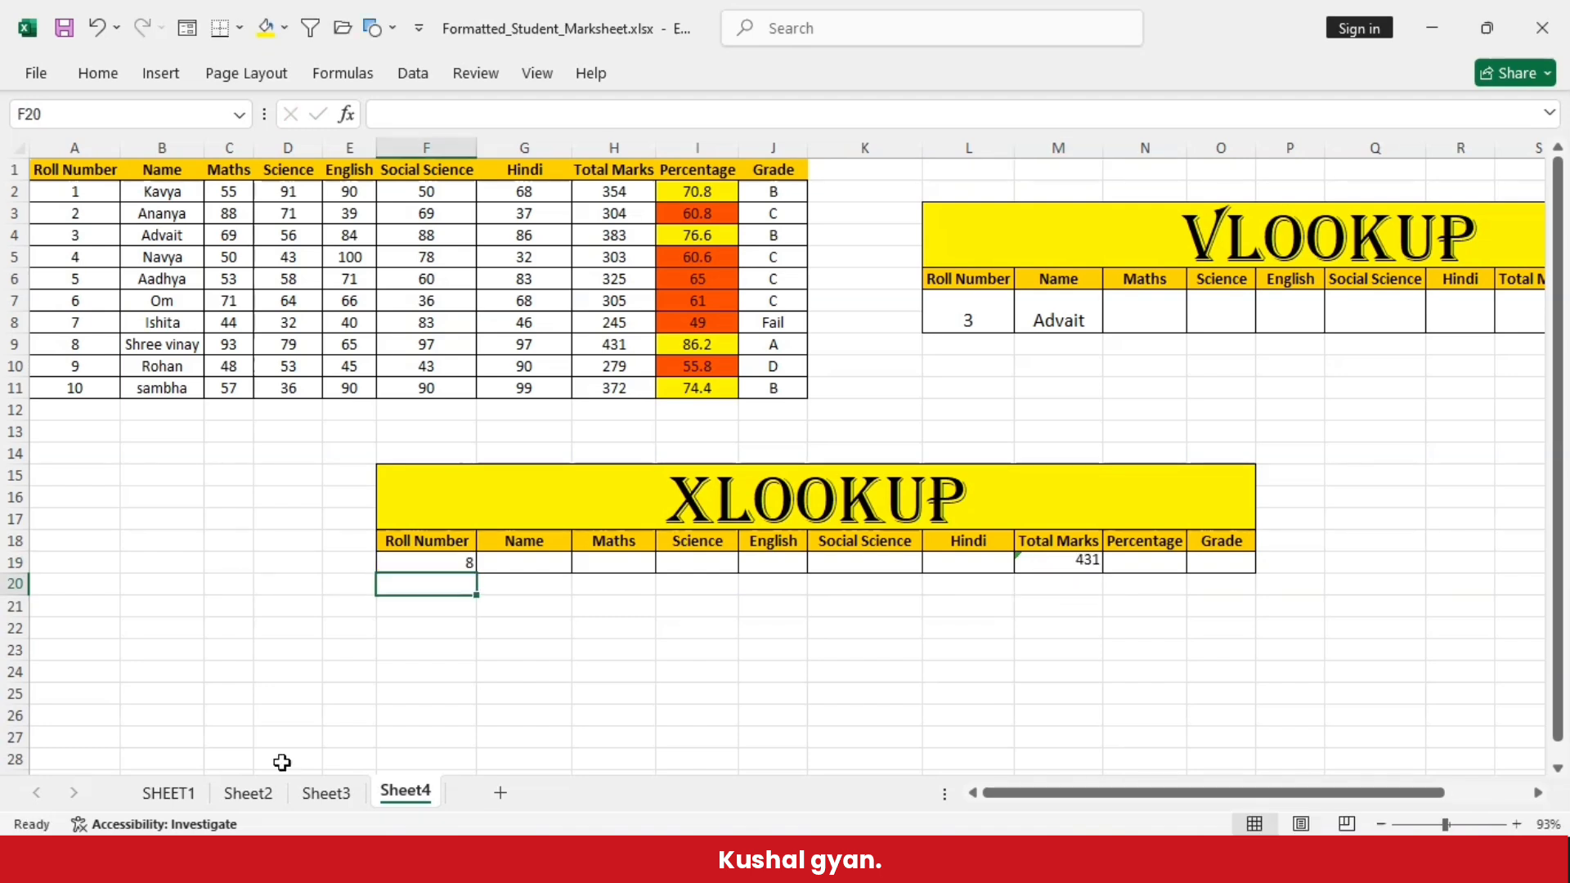
{"action": "left_click", "coordinate": [1051, 567]}
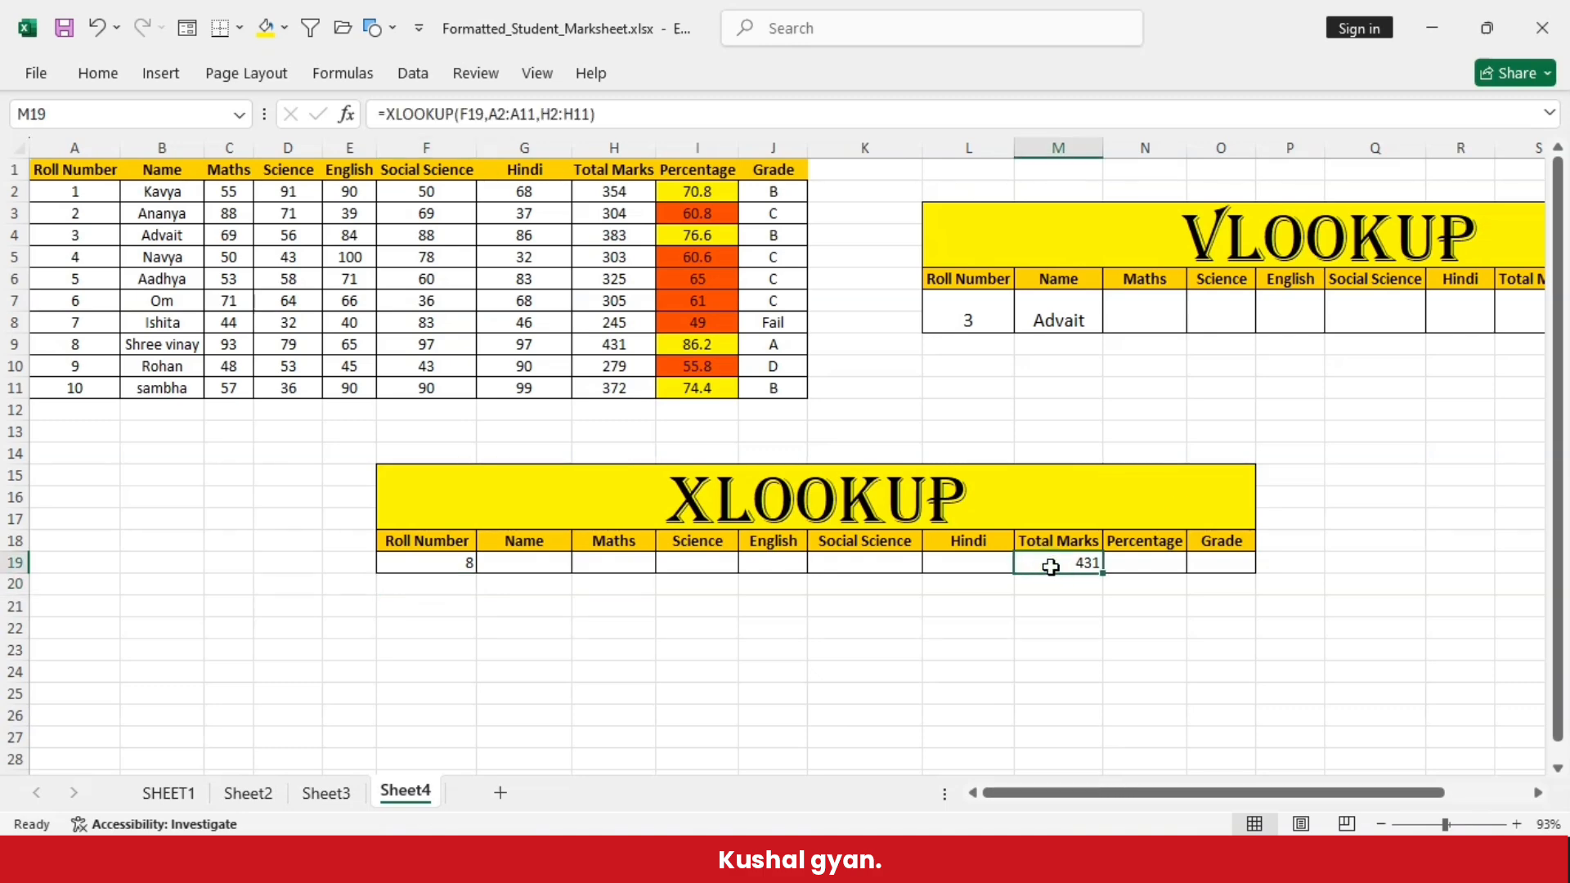
{"action": "left_click", "coordinate": [8, 344]}
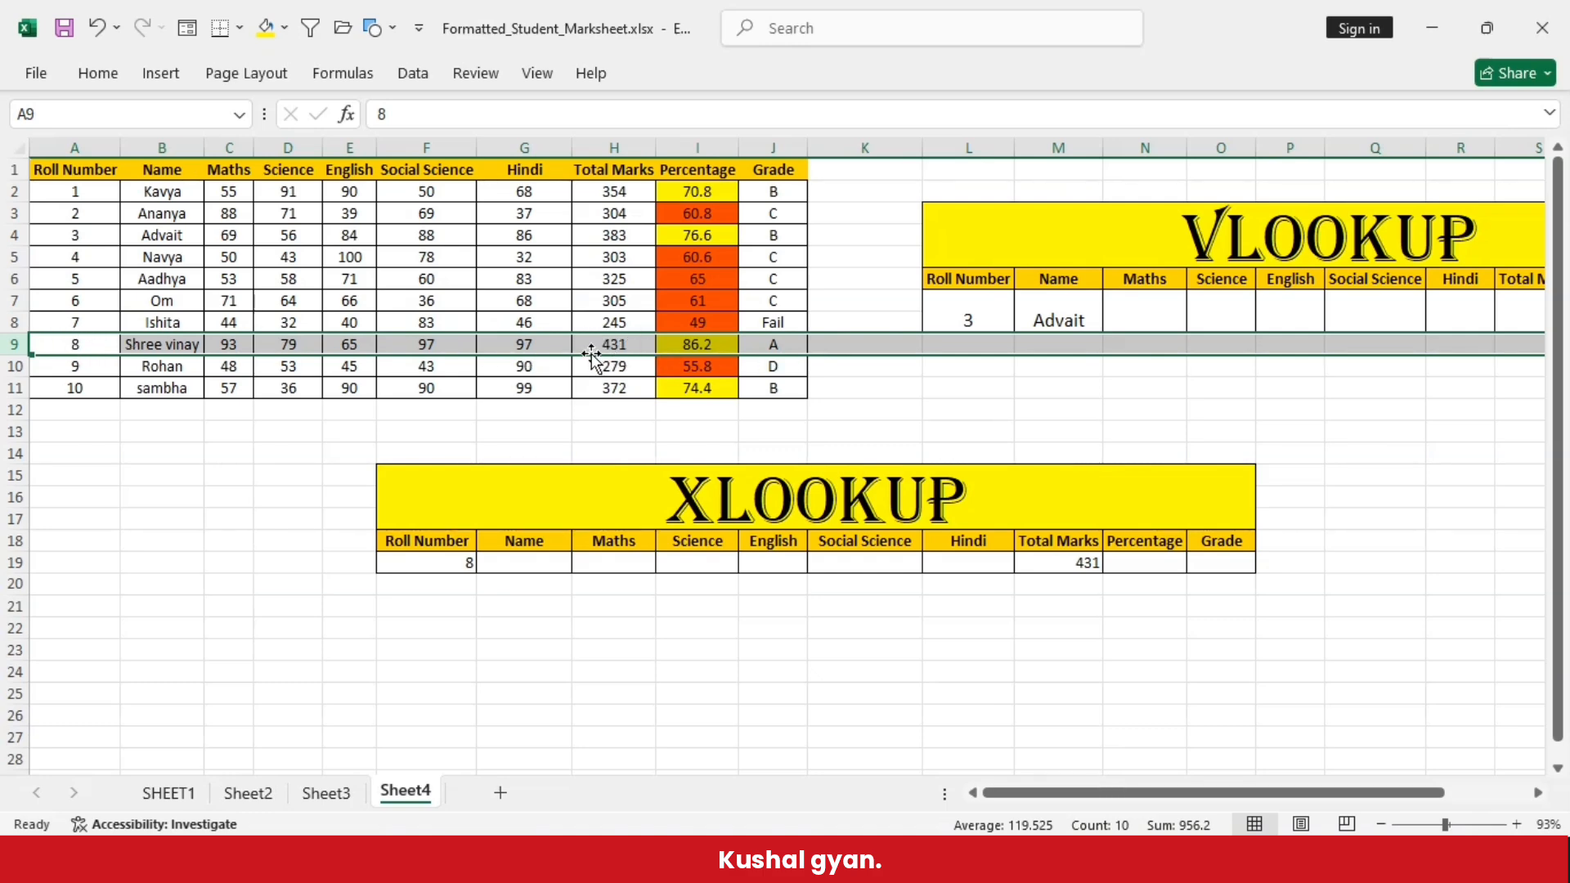
{"action": "left_click", "coordinate": [1145, 672]}
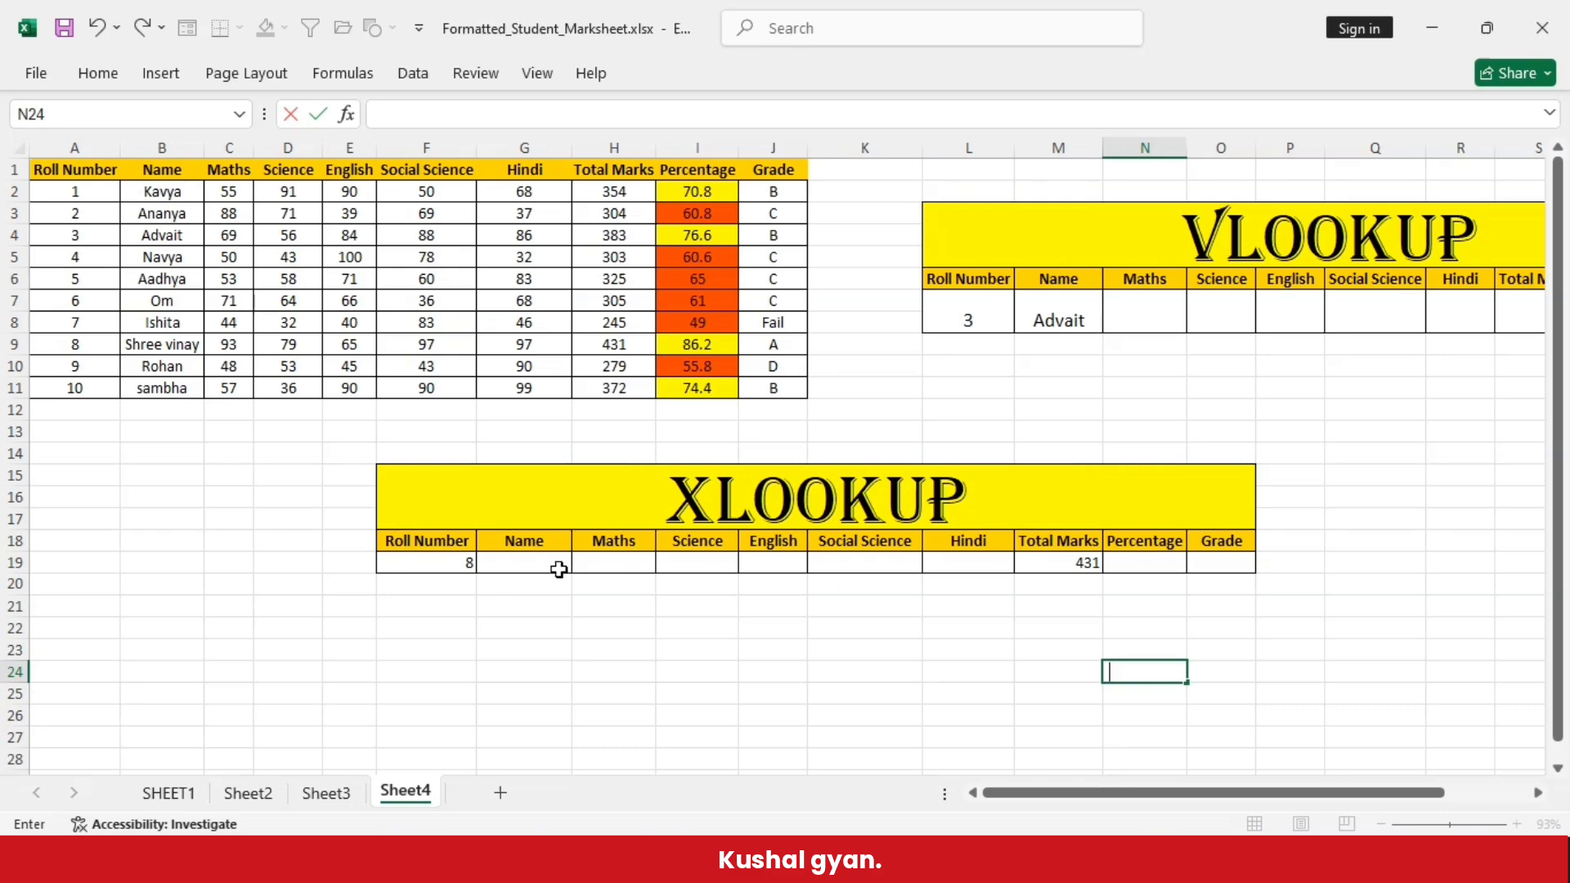
{"action": "left_click", "coordinate": [429, 563]}
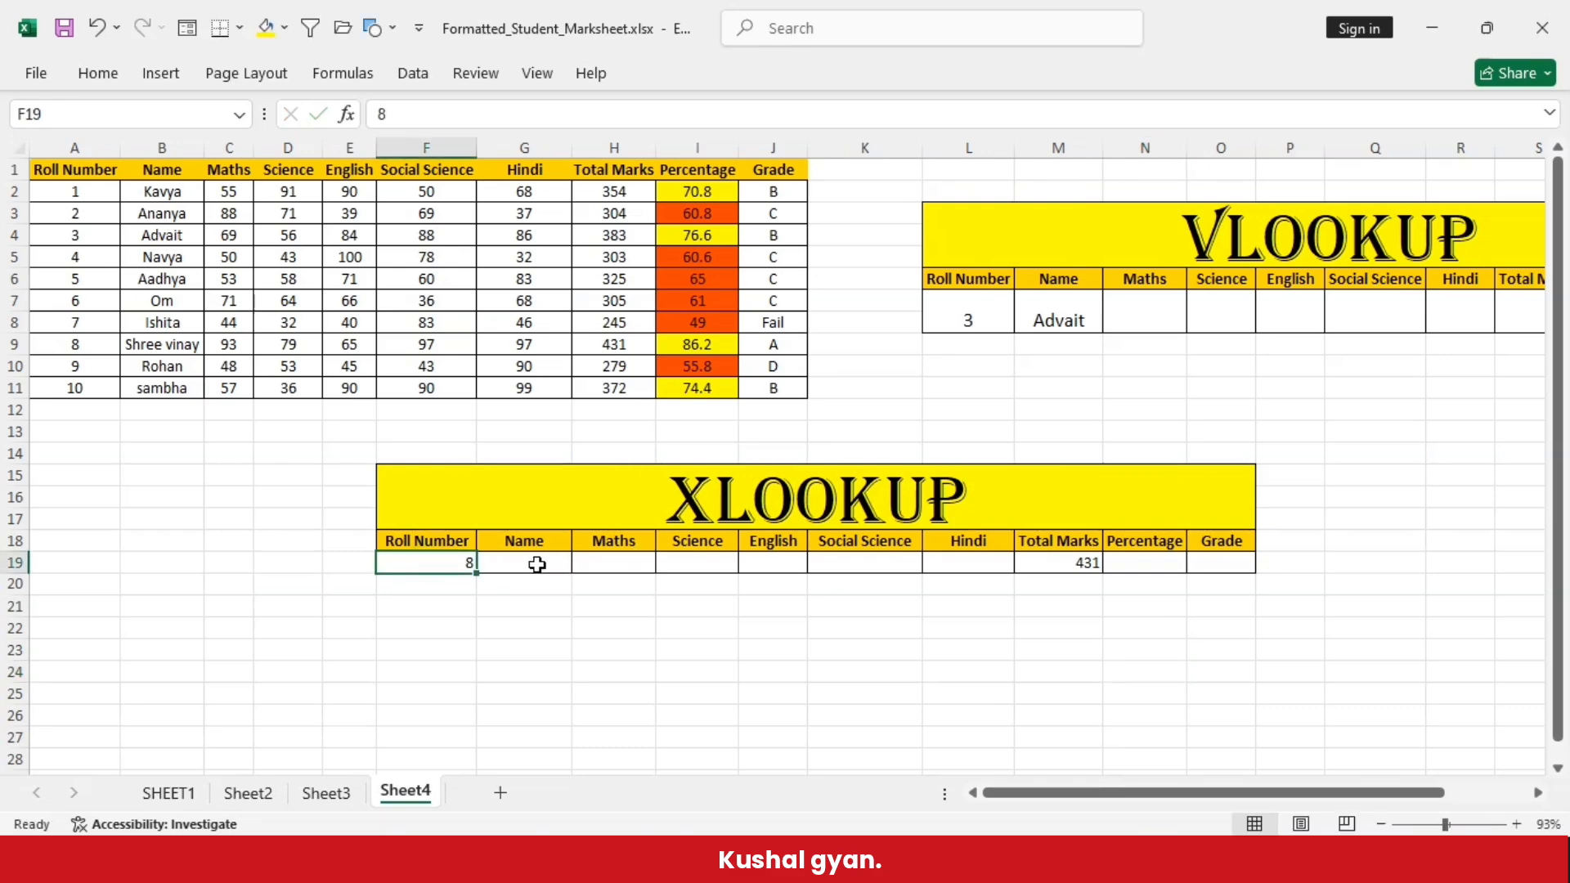
{"action": "left_click", "coordinate": [537, 565]}
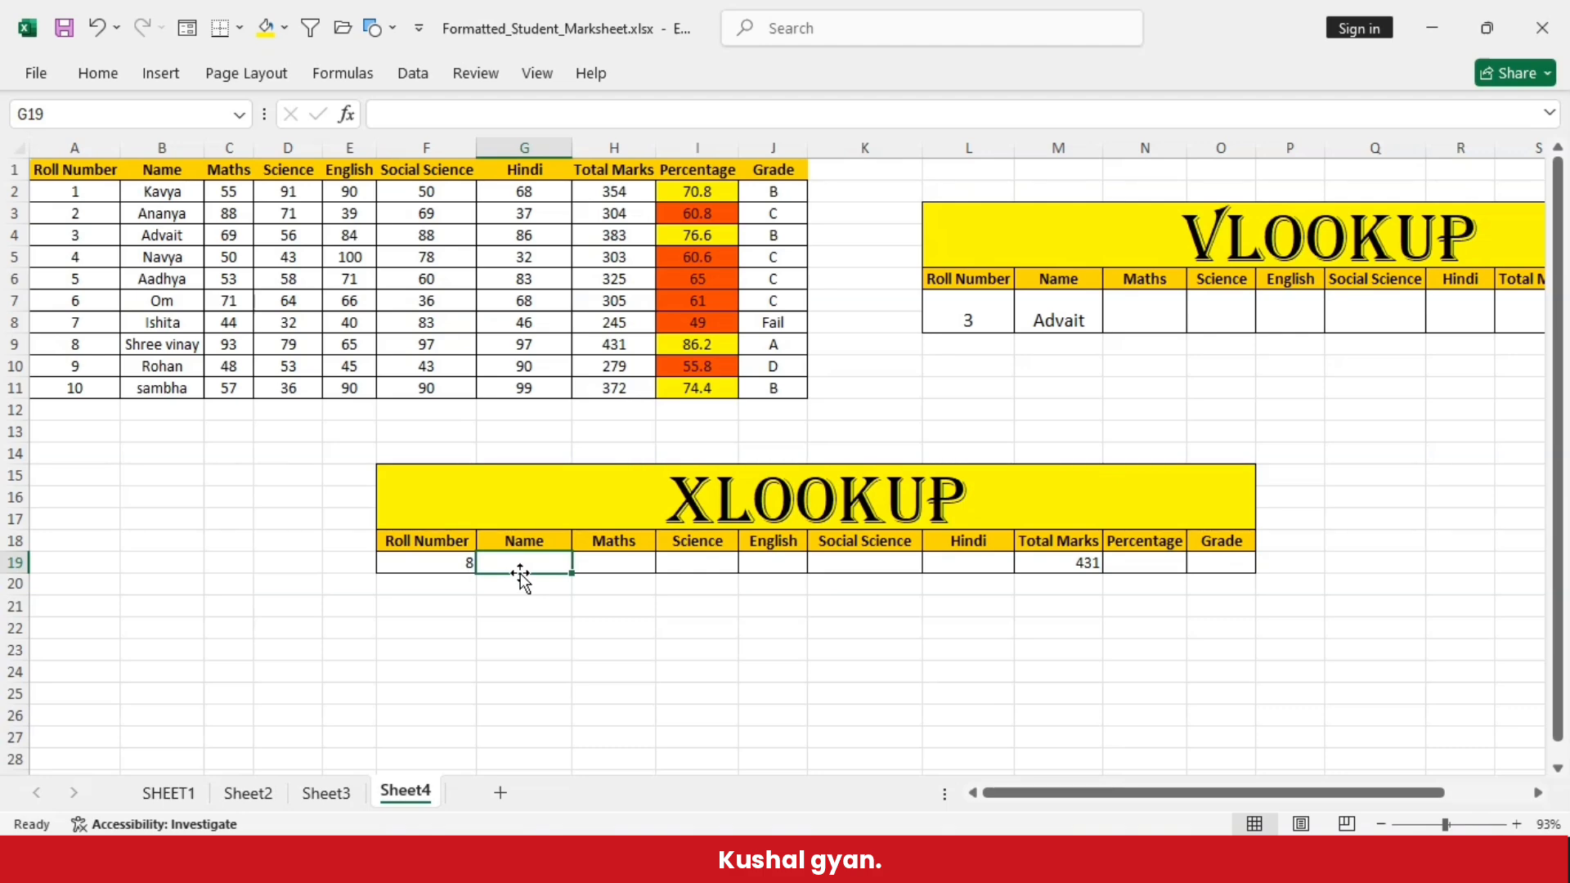
{"action": "left_click", "coordinate": [518, 561]}
{"action": "left_click", "coordinate": [439, 570]}
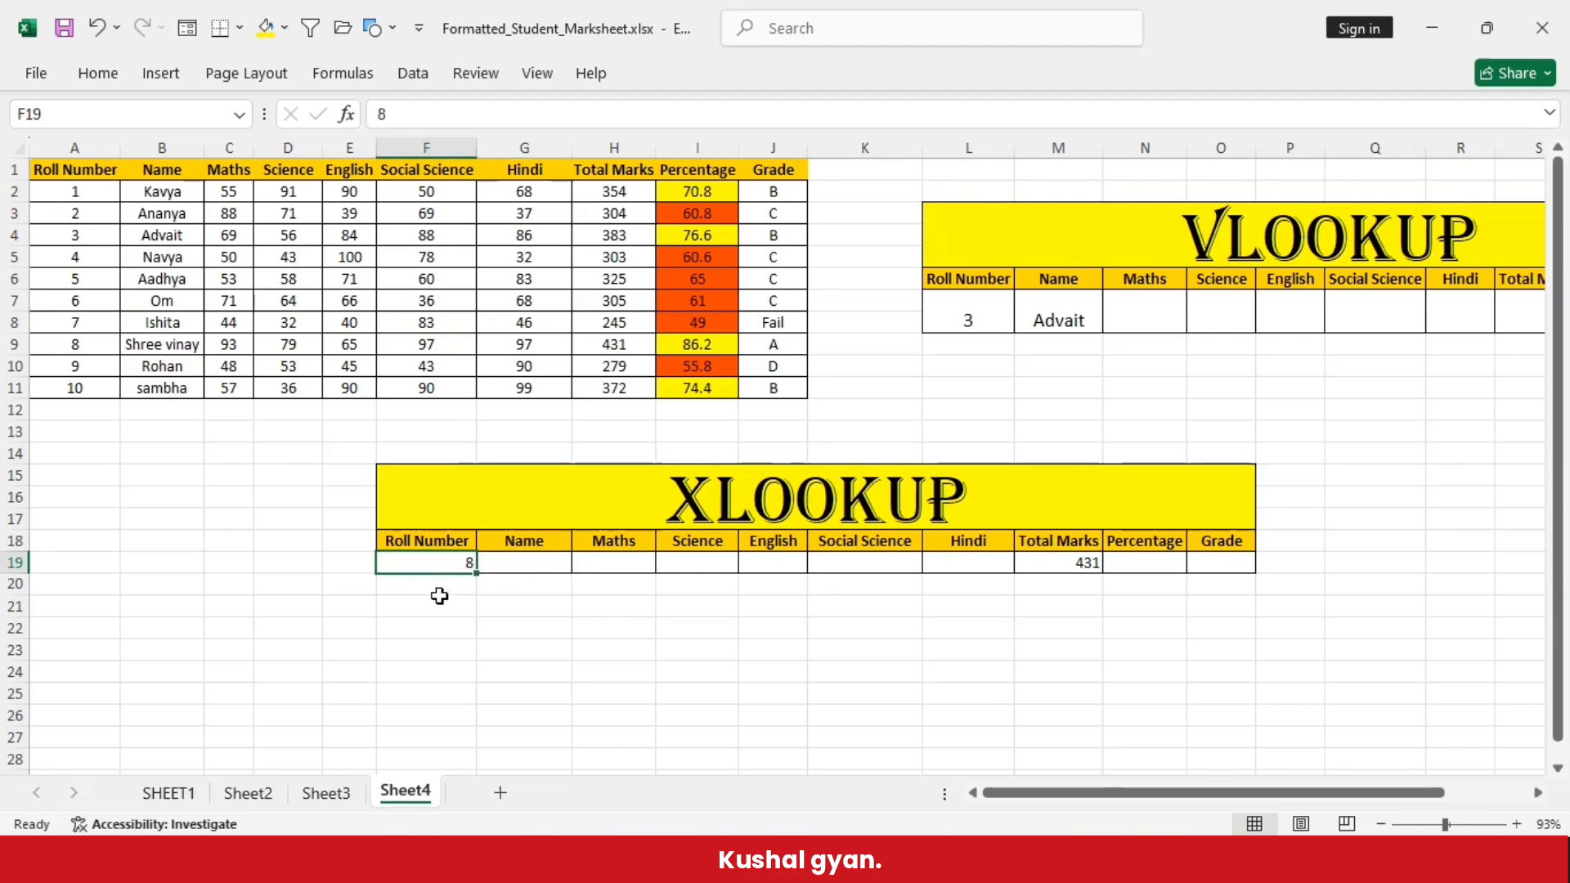
{"action": "left_click", "coordinate": [537, 558]}
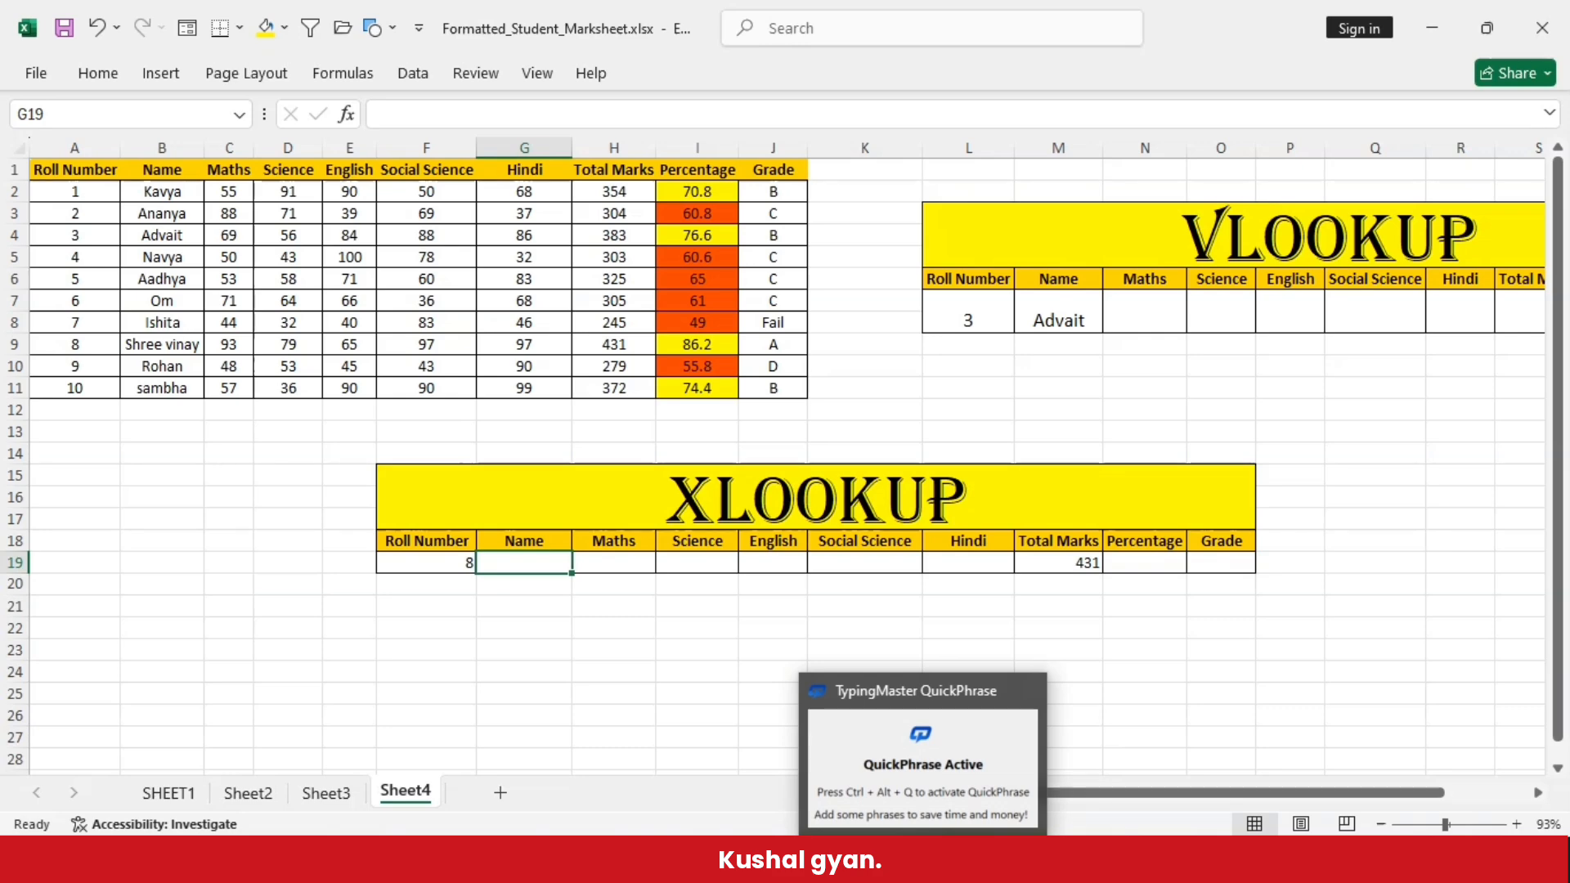
{"action": "left_click", "coordinate": [536, 669]}
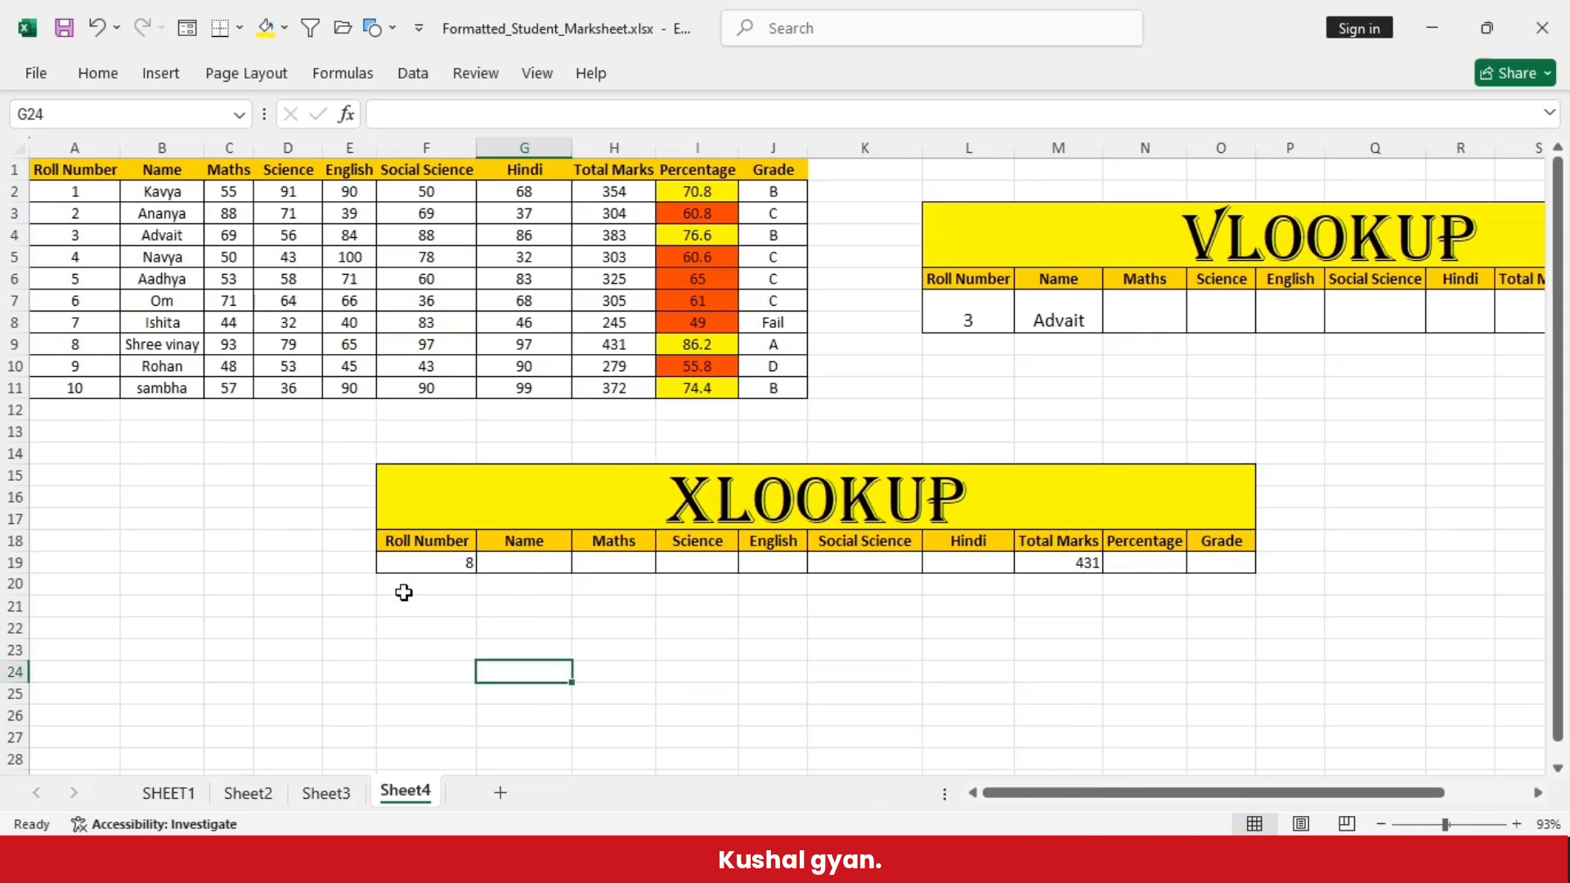
- Enter =XLOOKUP(F19,A2:A11,B2:B11) in the XLOOKUP table's Name cell G19 and review it against the roll number
{"action": "left_click", "coordinate": [542, 562]}
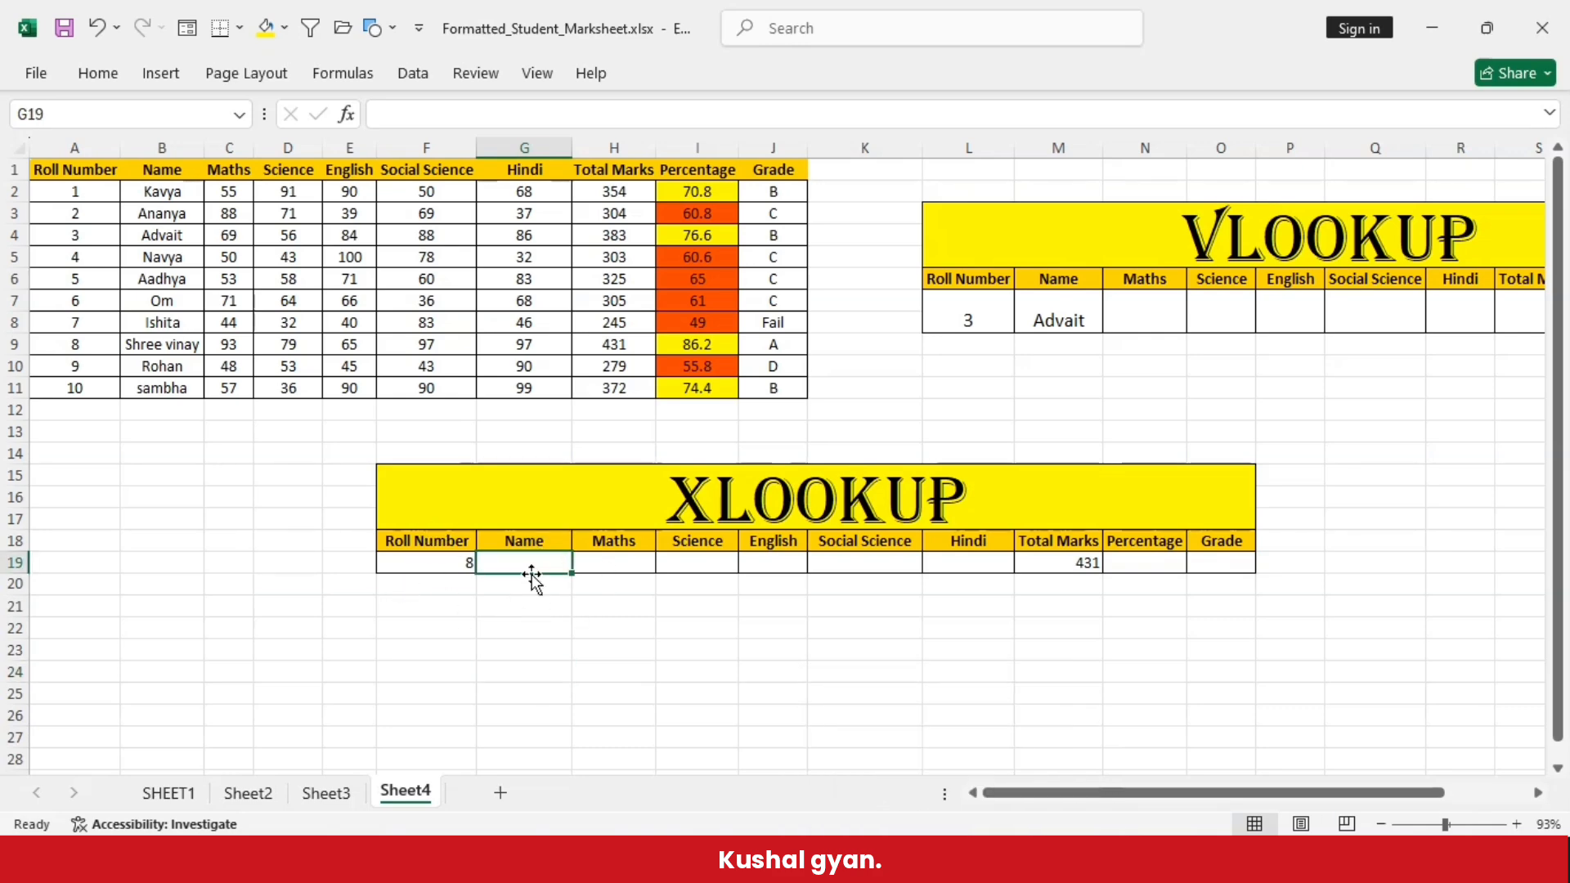
{"action": "type", "text": "="}
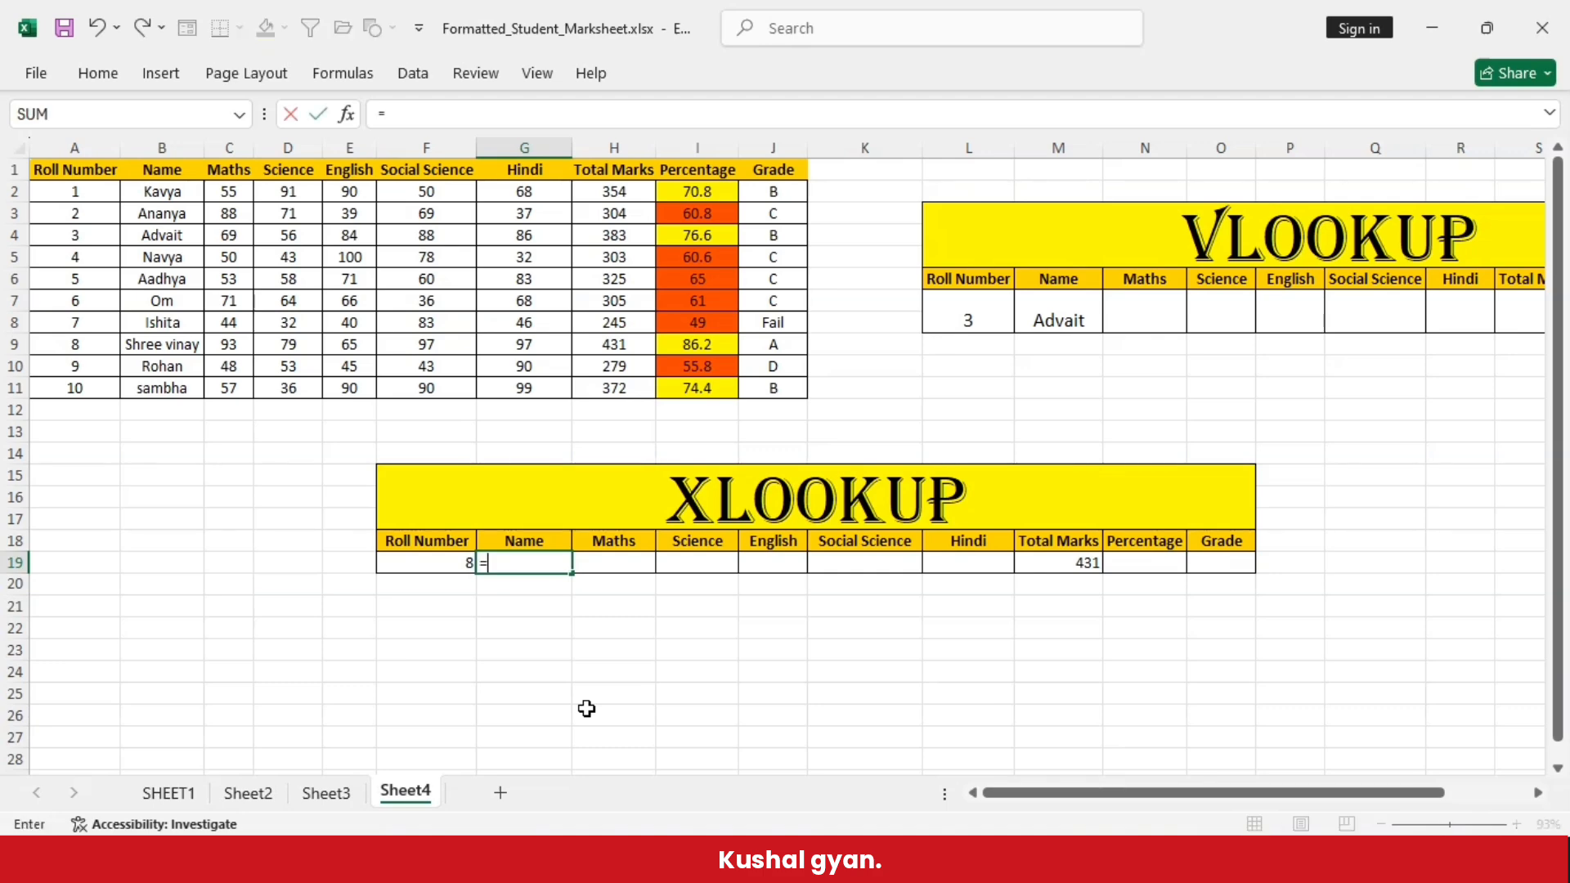
{"action": "type", "text": "xl"}
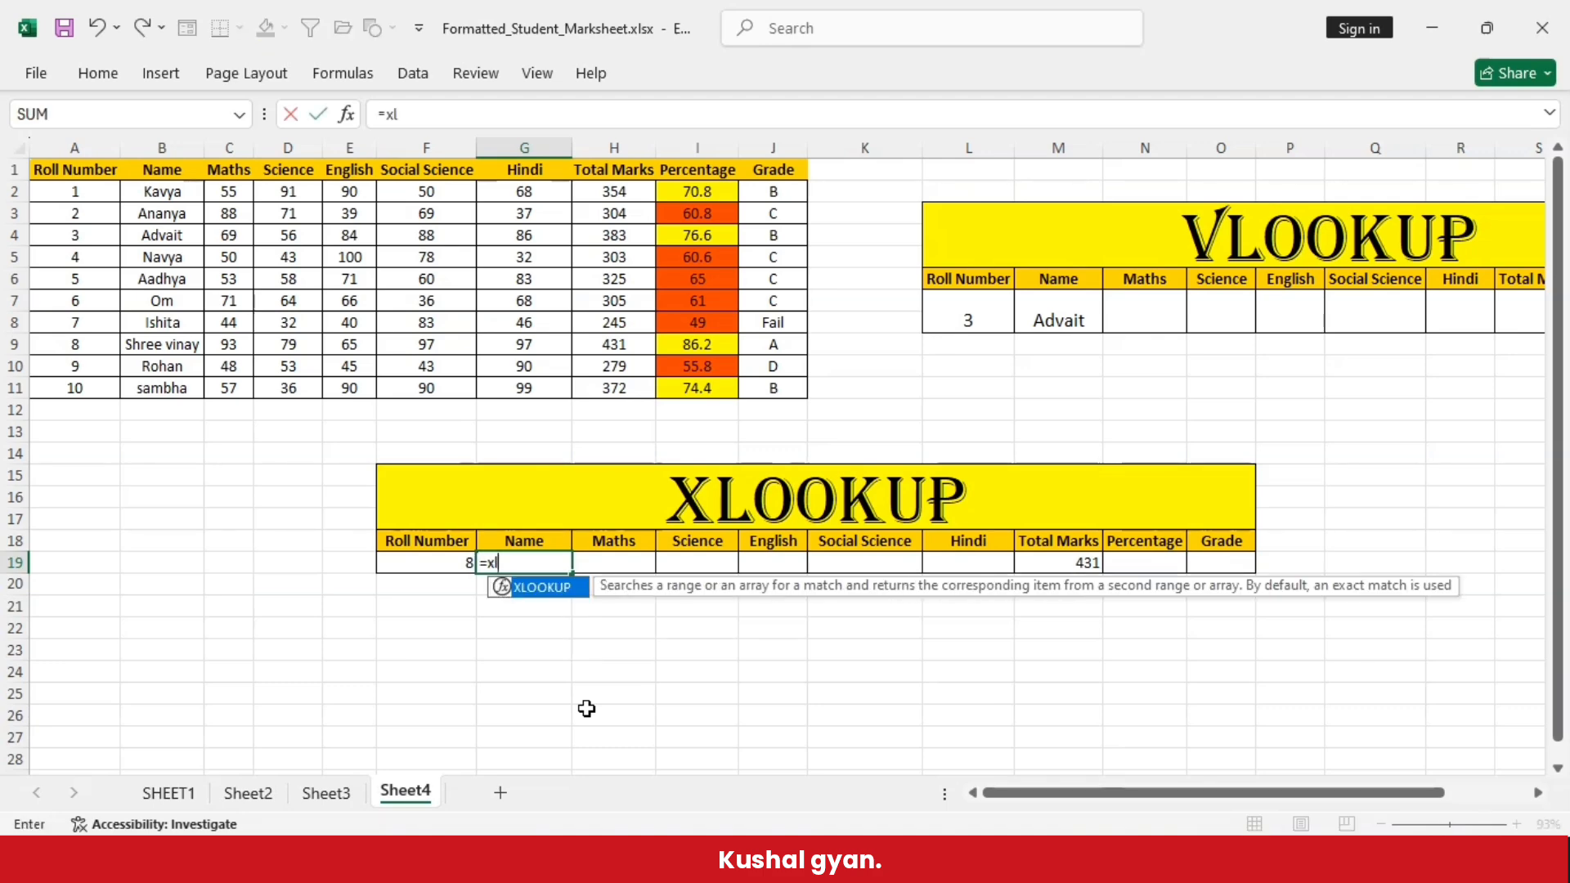
{"action": "type", "text": "ooku"}
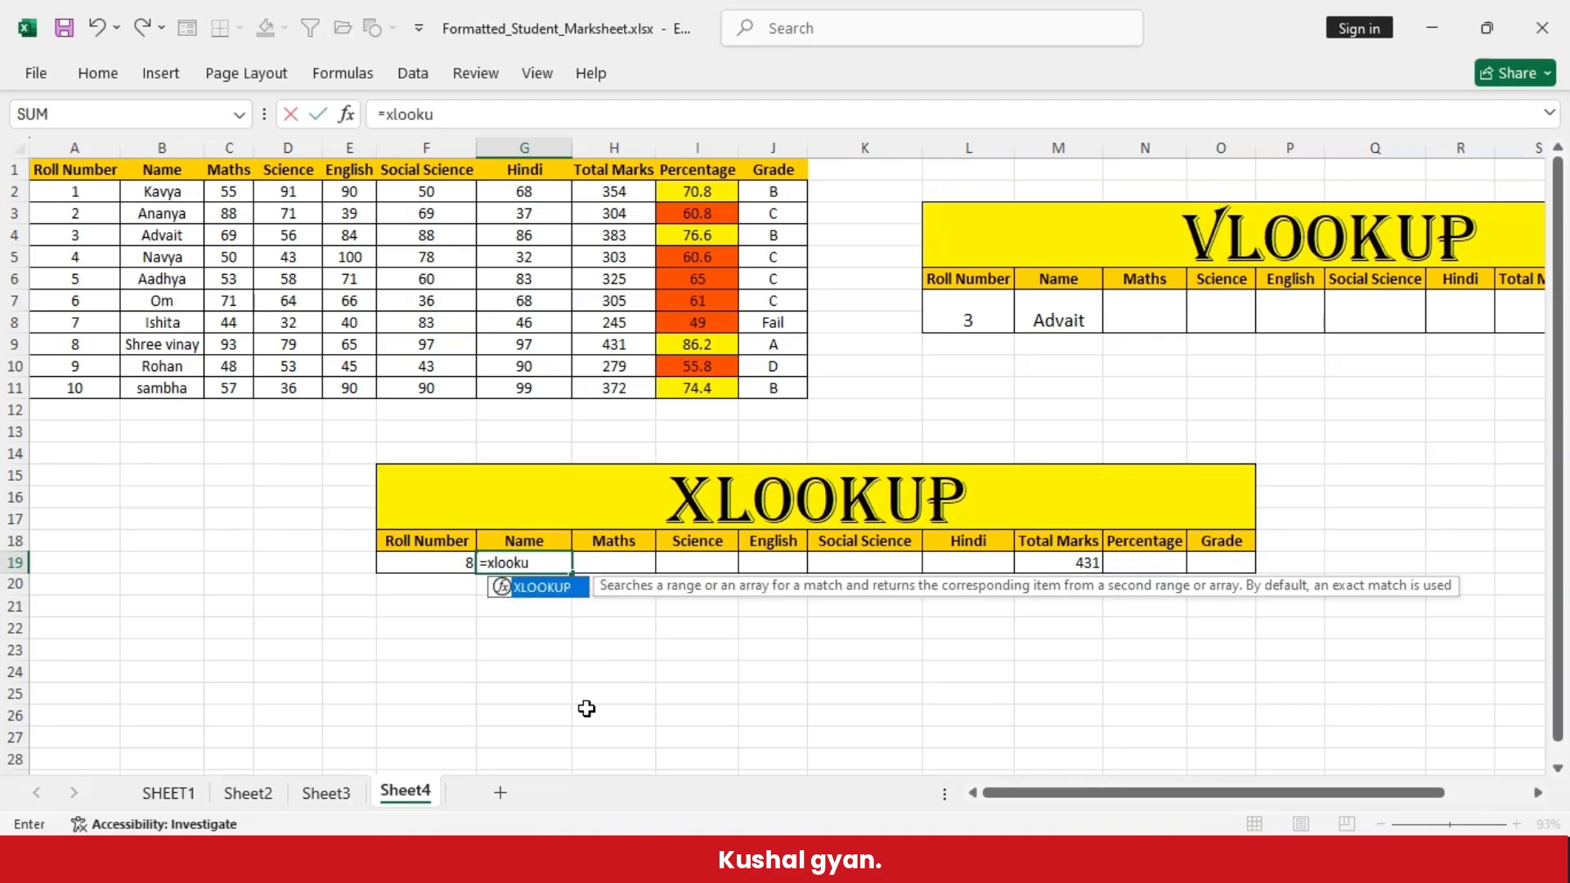
{"action": "type", "text": "p("}
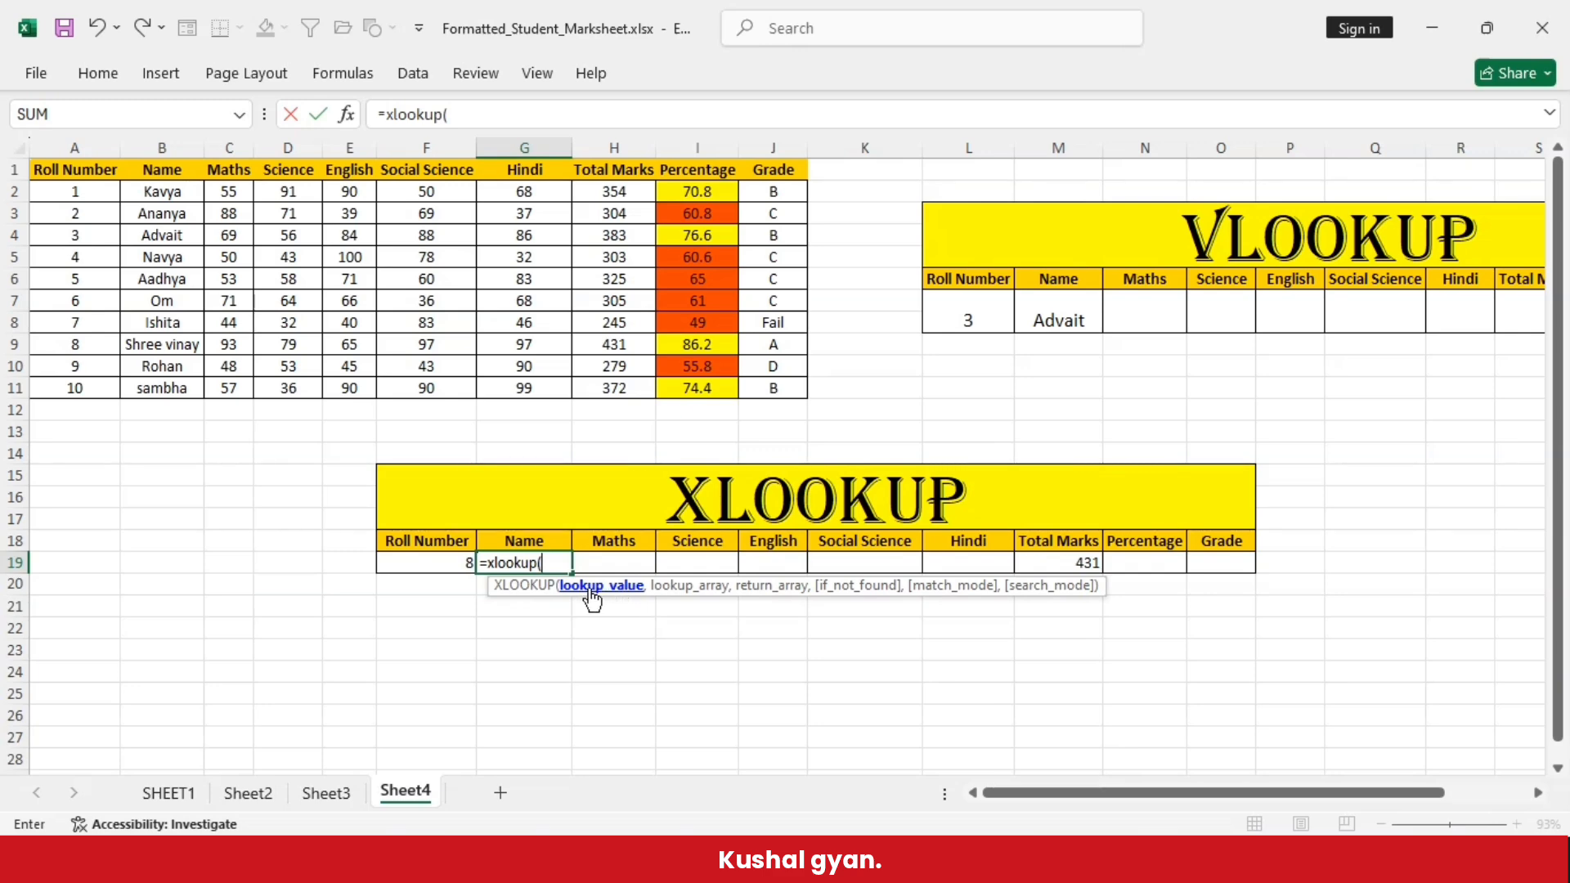
{"action": "left_click", "coordinate": [424, 564]}
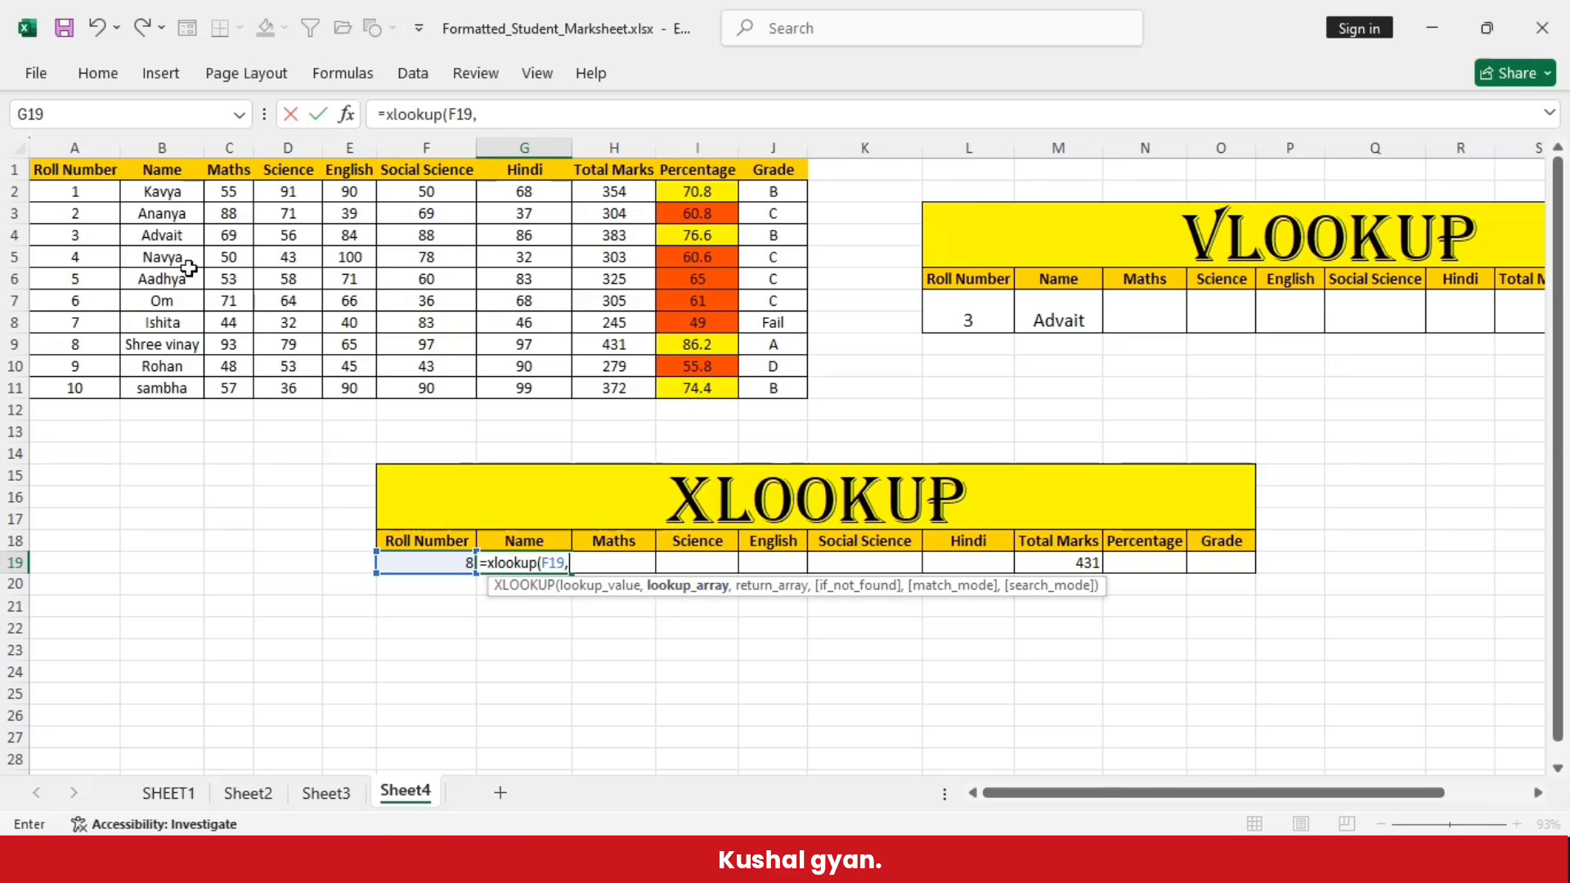
{"action": "left_click_drag", "start_coordinate": [76, 192], "coordinate": [85, 393]}
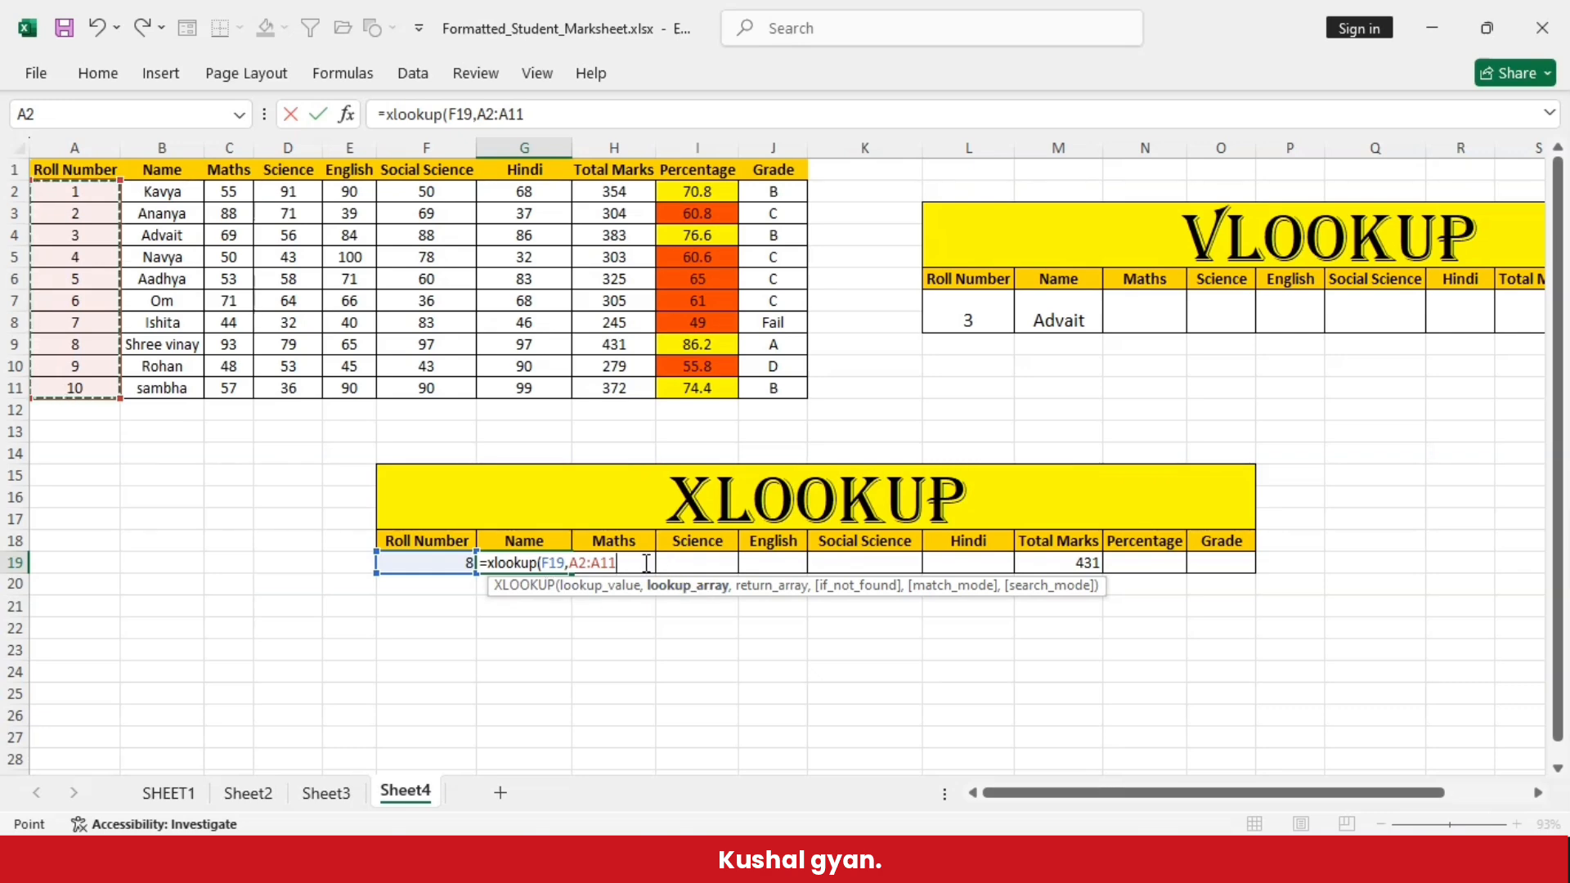
{"action": "type", "text": ","}
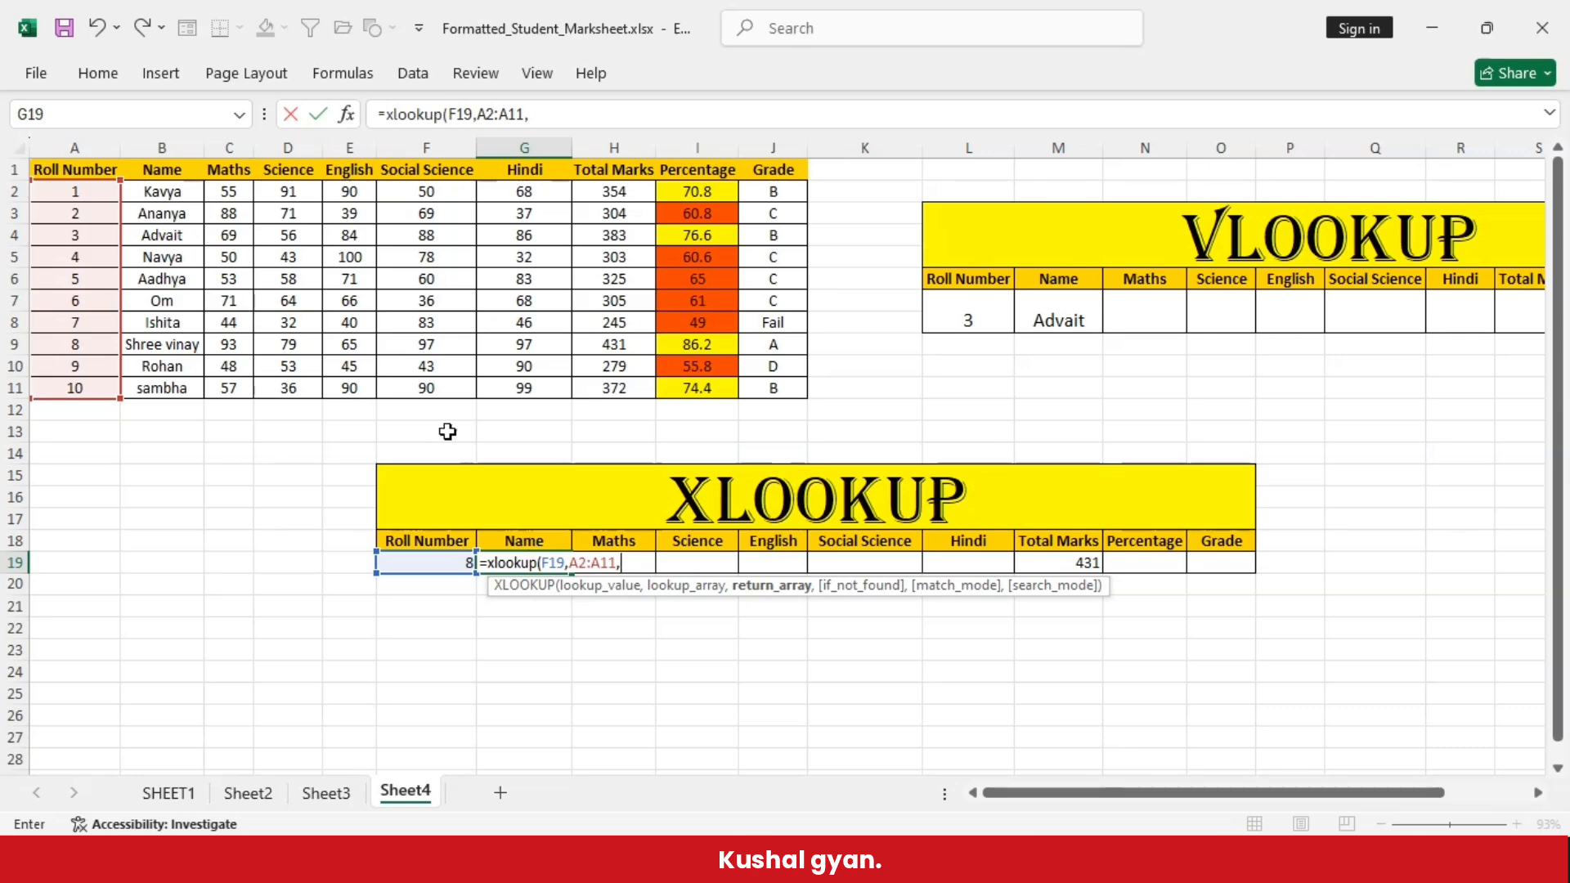
{"action": "left_click_drag", "start_coordinate": [160, 191], "coordinate": [147, 390]}
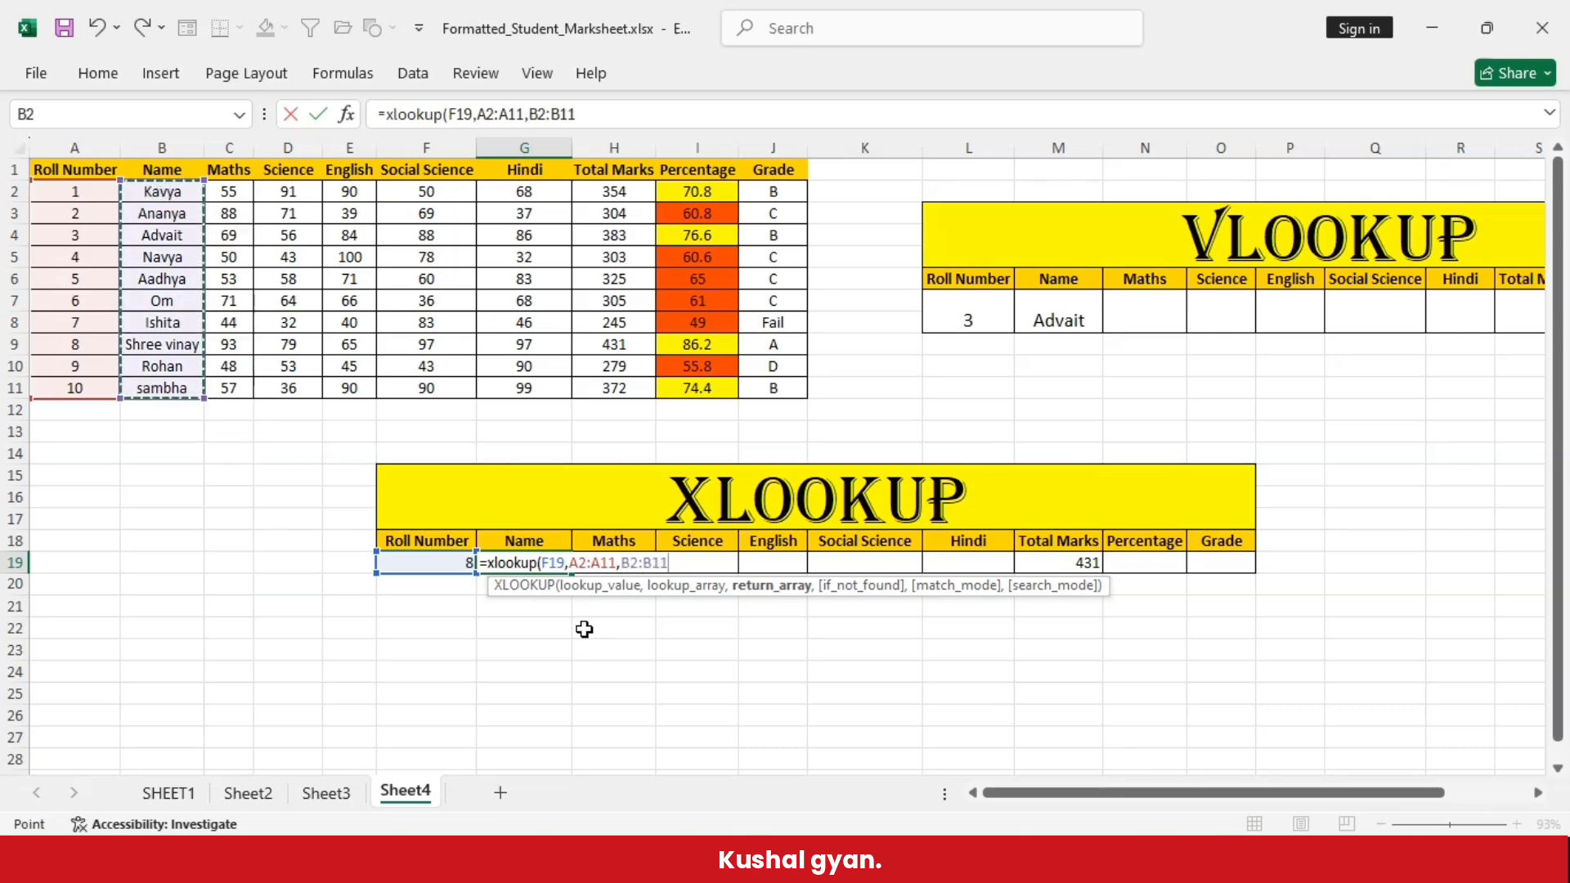
{"action": "type", "text": ")"}
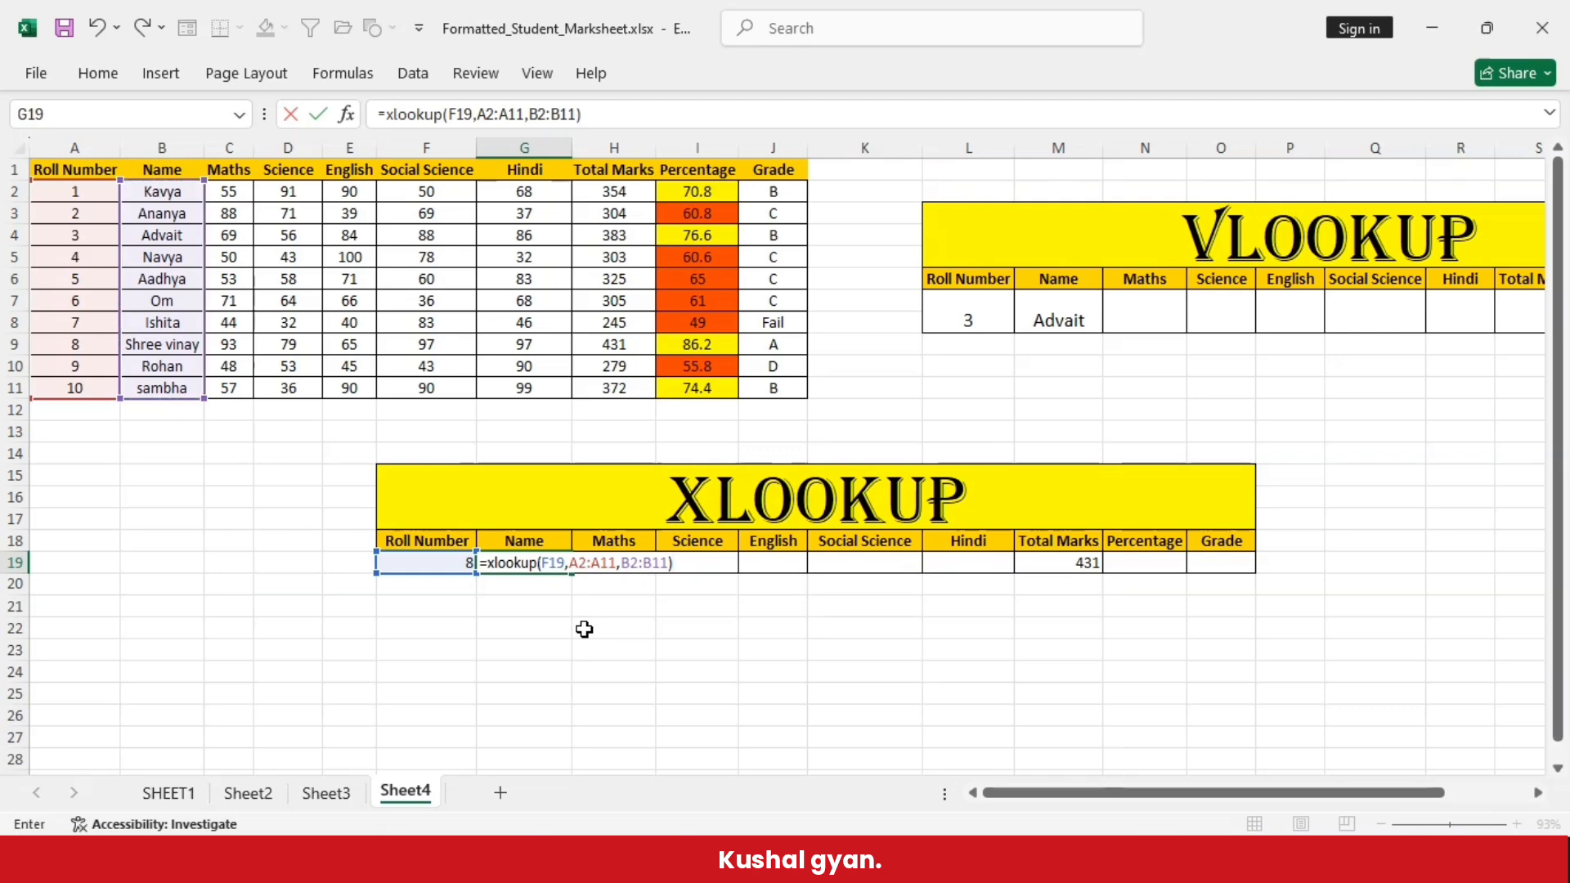
{"action": "key", "text": "Return"}
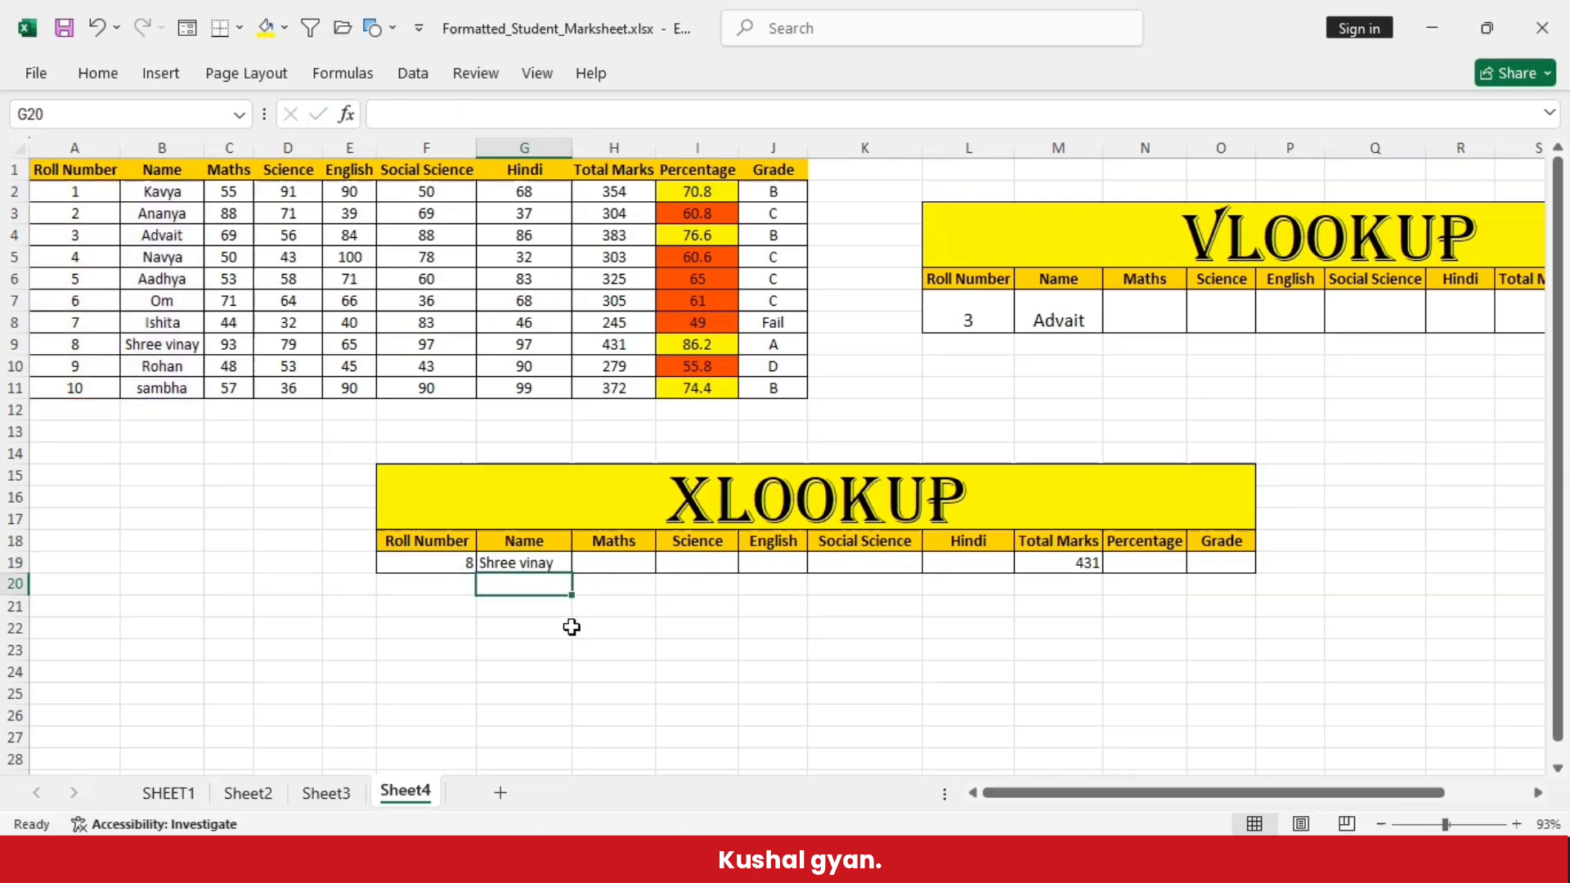
{"action": "left_click", "coordinate": [422, 564]}
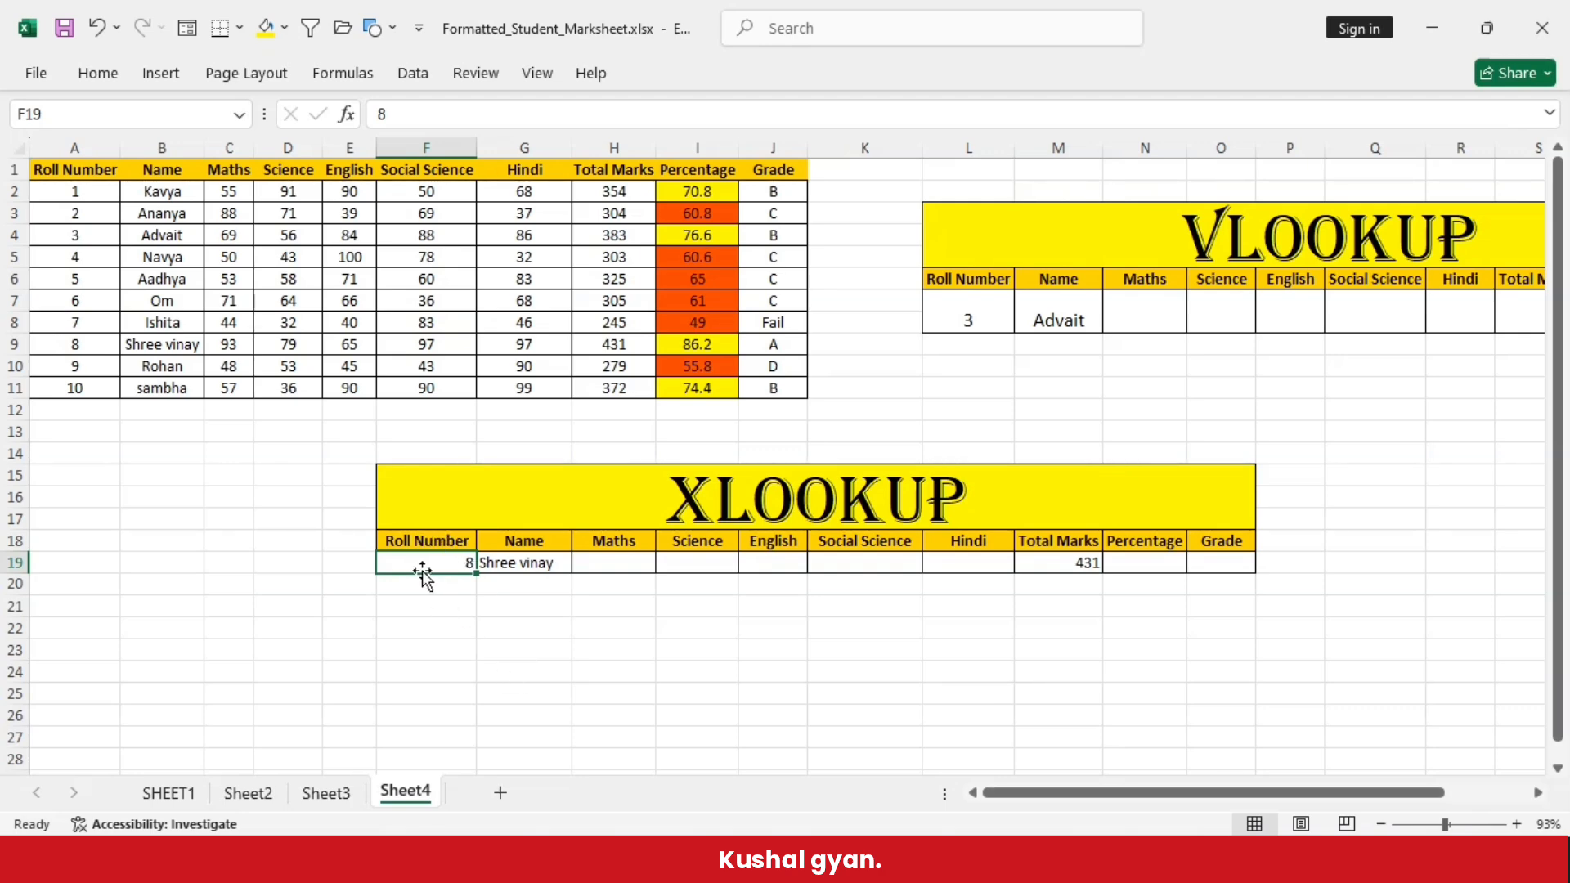
{"action": "left_click", "coordinate": [535, 568]}
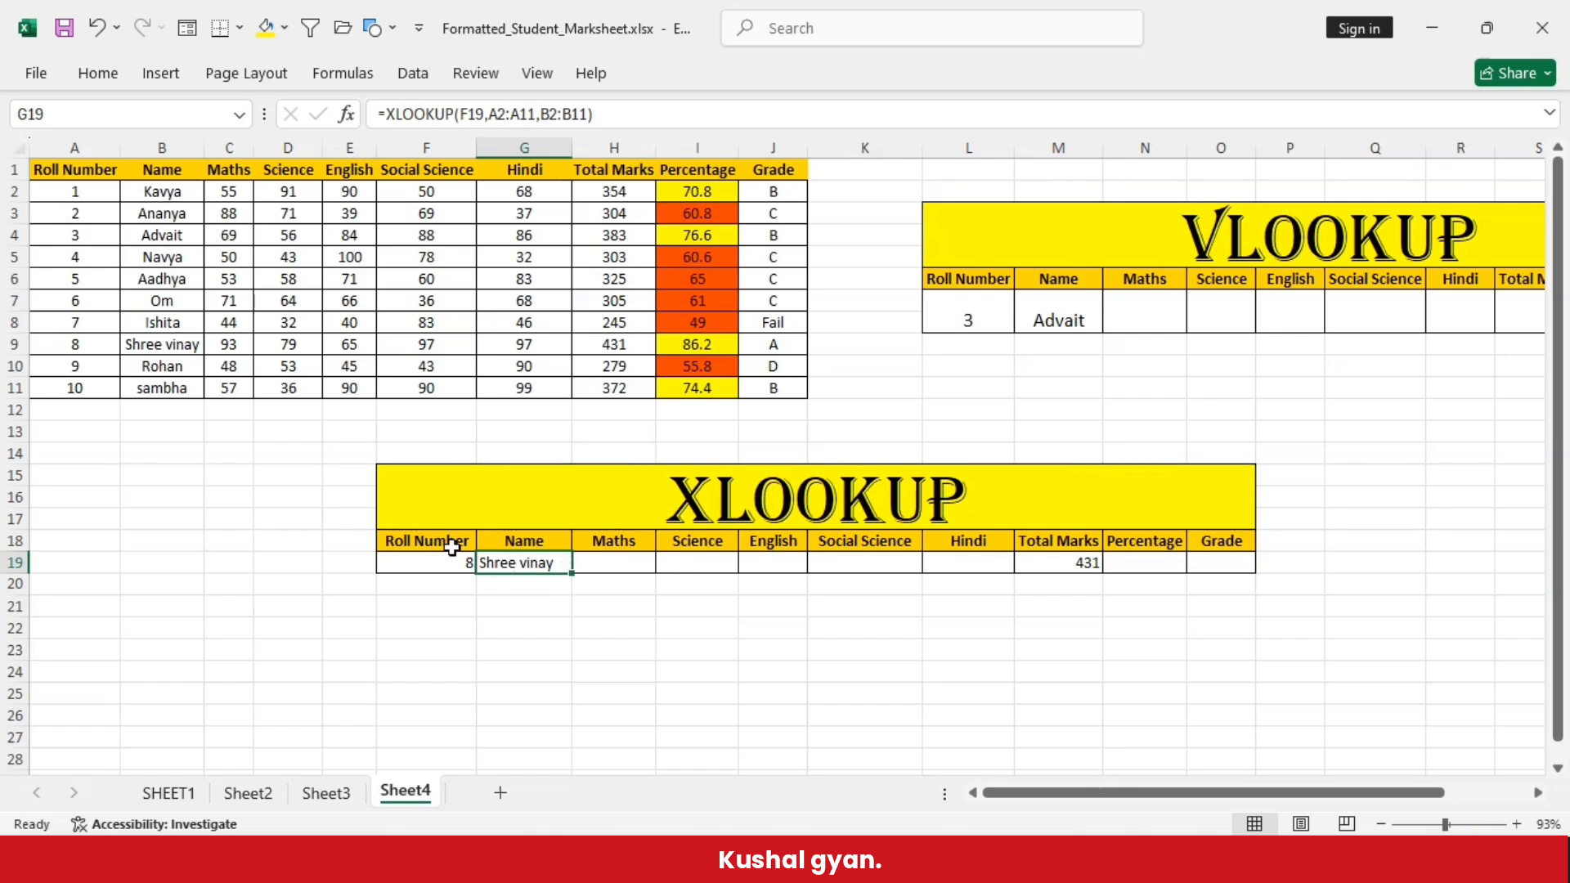
- Replace the roll number in the XLOOKUP table's cell F19 with 10 and compare the returned Name and Total Marks with marksheet row 11
{"action": "left_click", "coordinate": [1055, 562]}
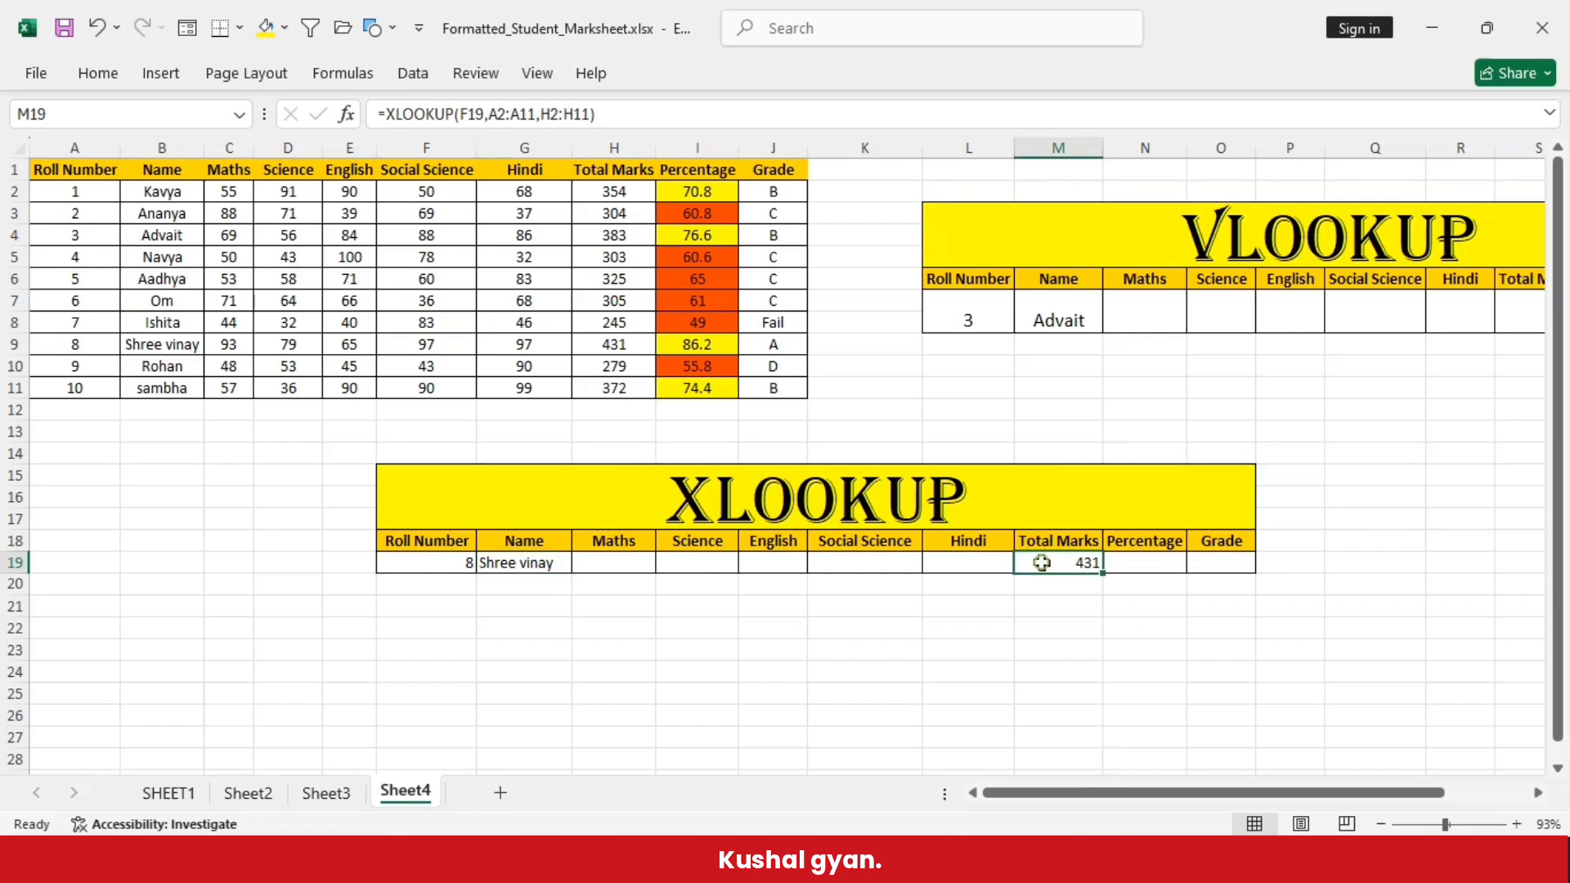
{"action": "left_click", "coordinate": [425, 564]}
{"action": "key", "text": "Delete"}
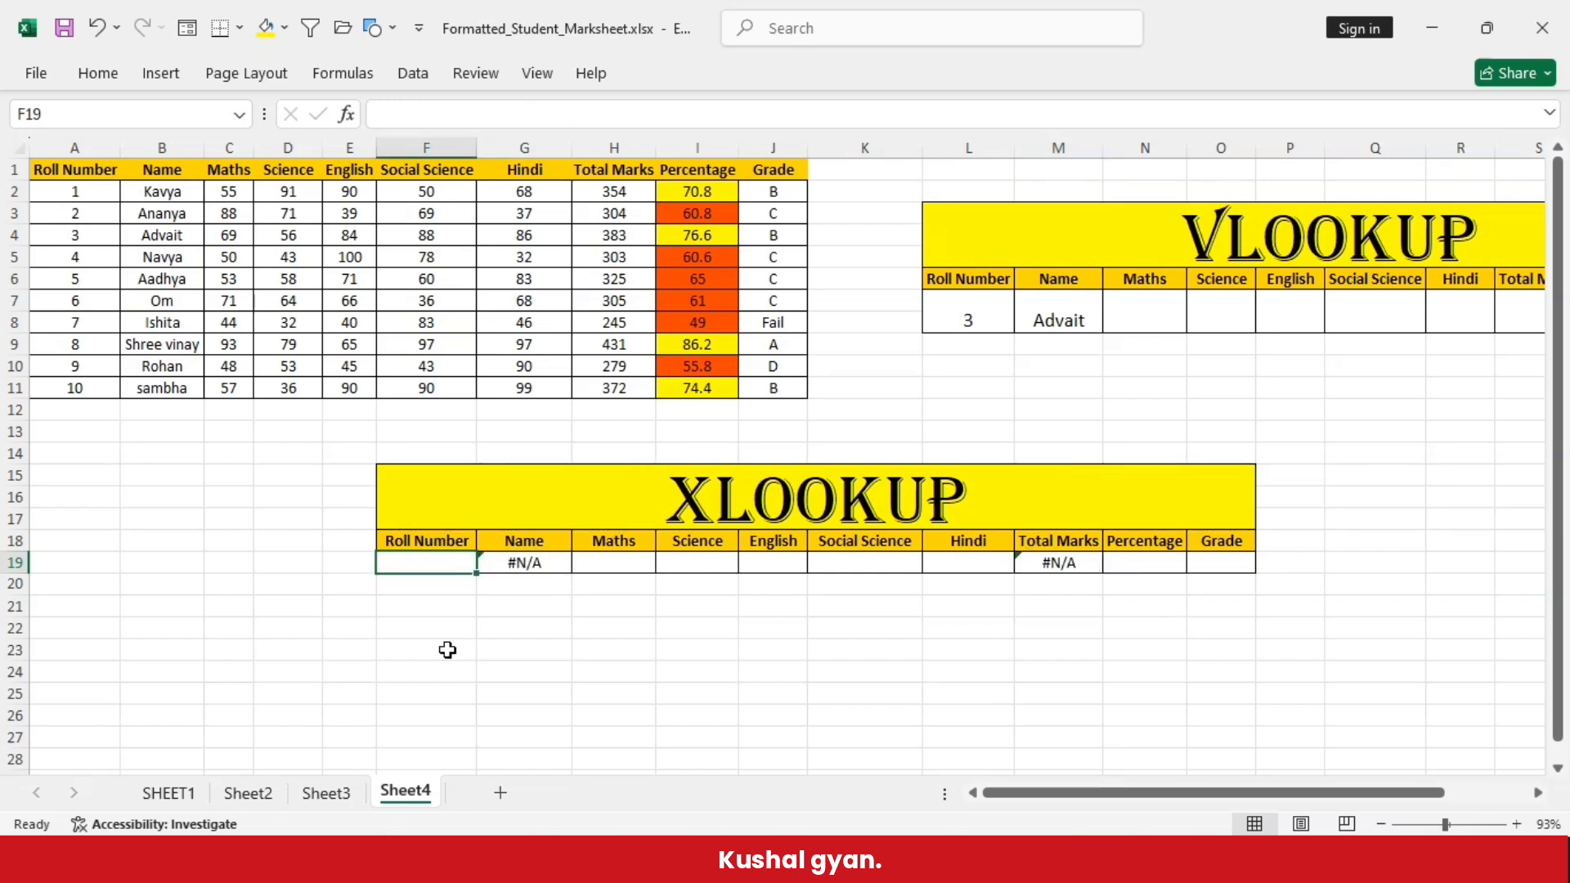
{"action": "type", "text": "10"}
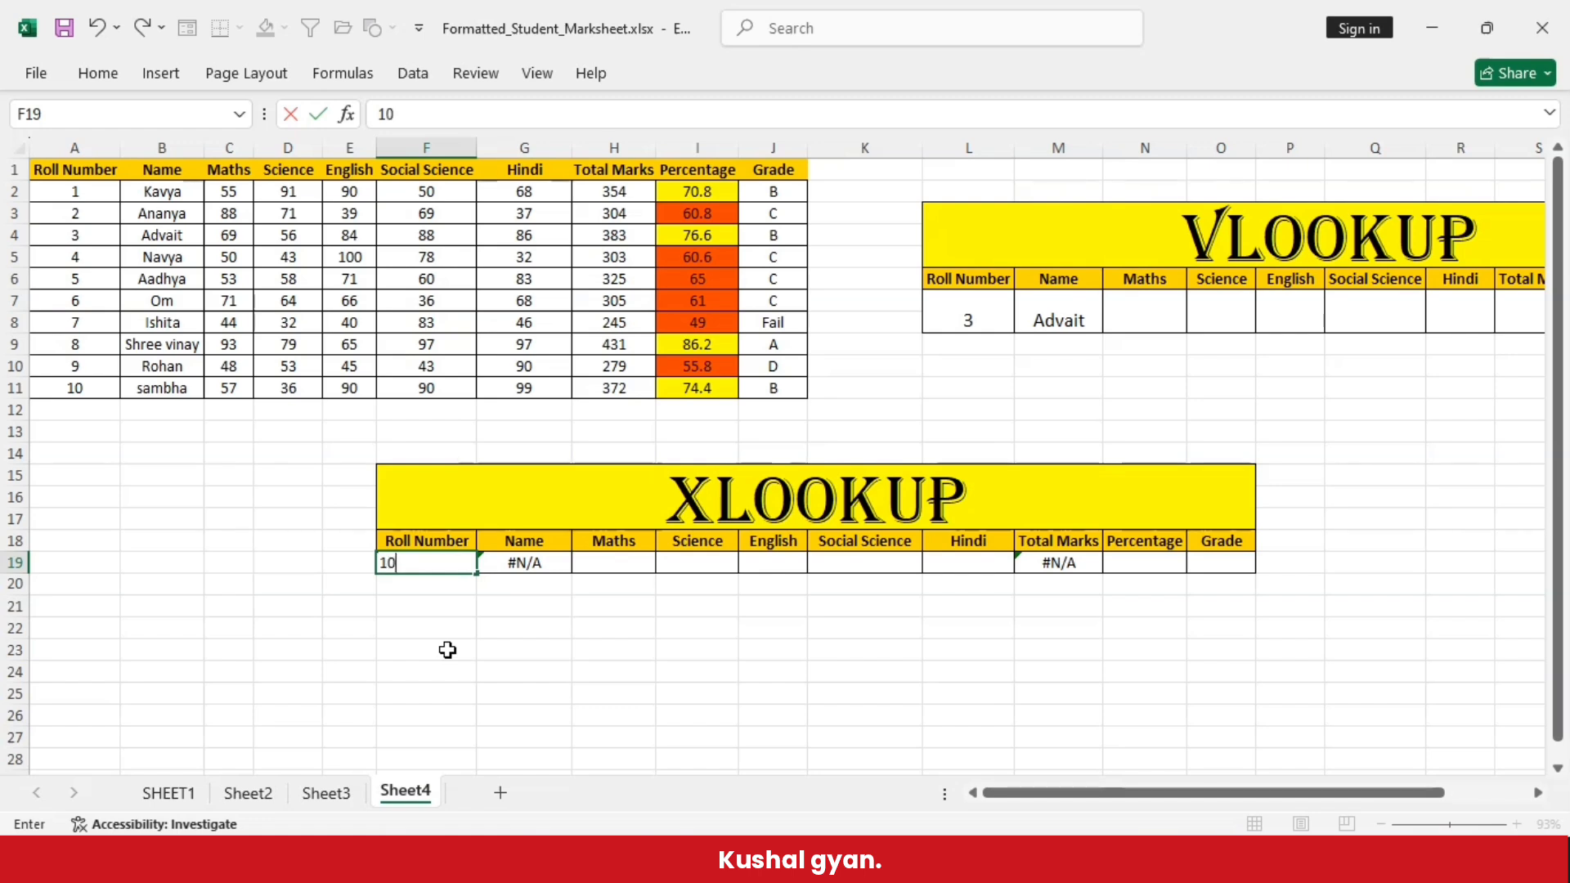
{"action": "left_click", "coordinate": [447, 651]}
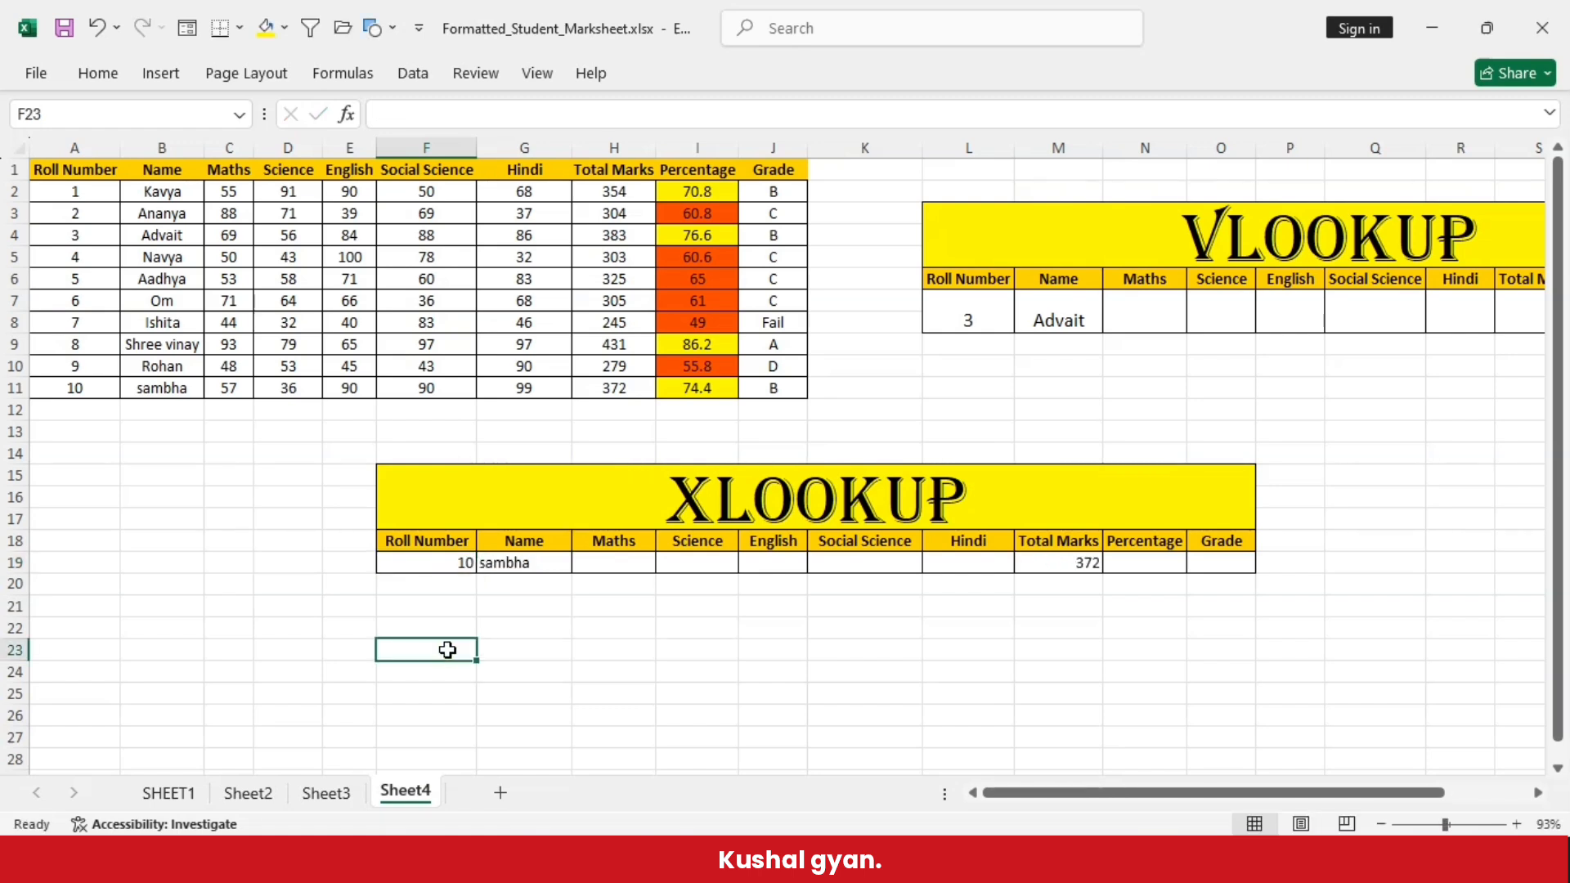
{"action": "left_click", "coordinate": [525, 561]}
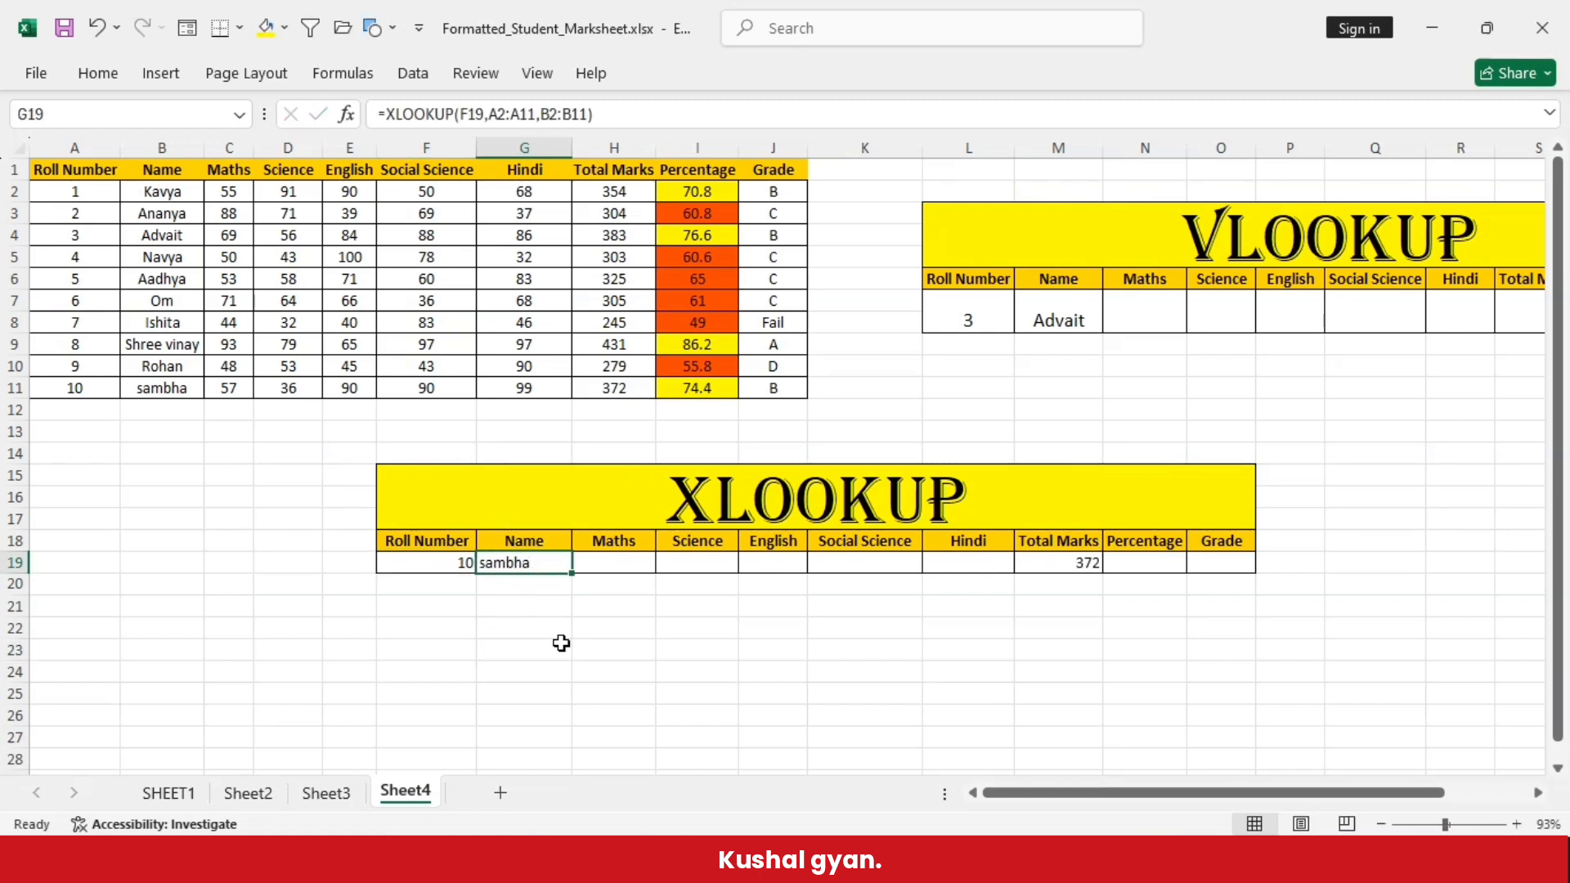
{"action": "left_click", "coordinate": [1060, 564]}
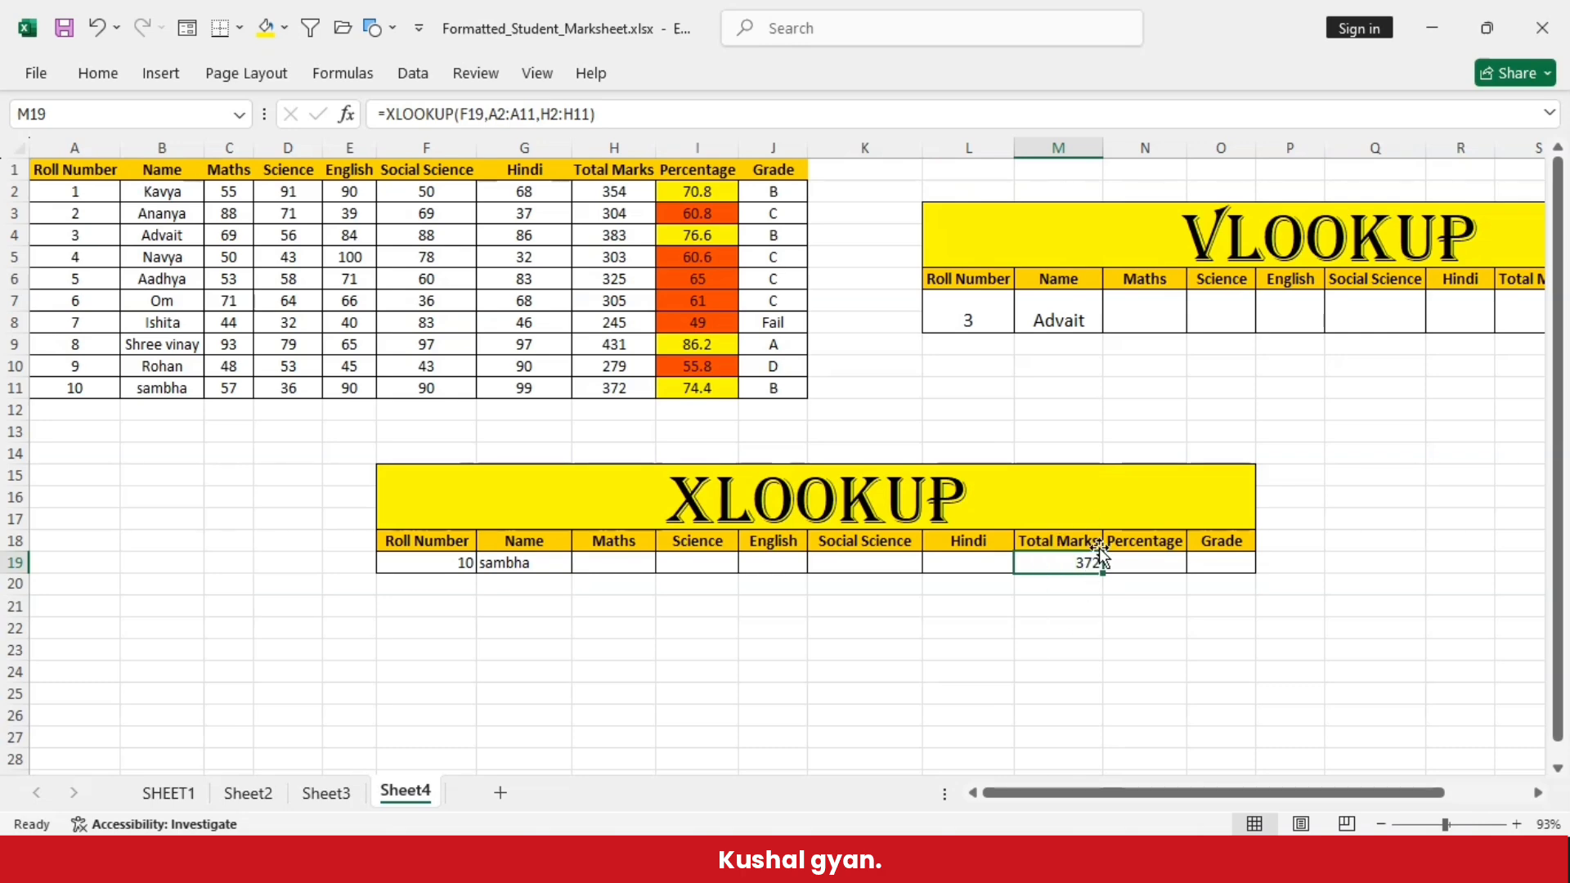
{"action": "left_click", "coordinate": [14, 387]}
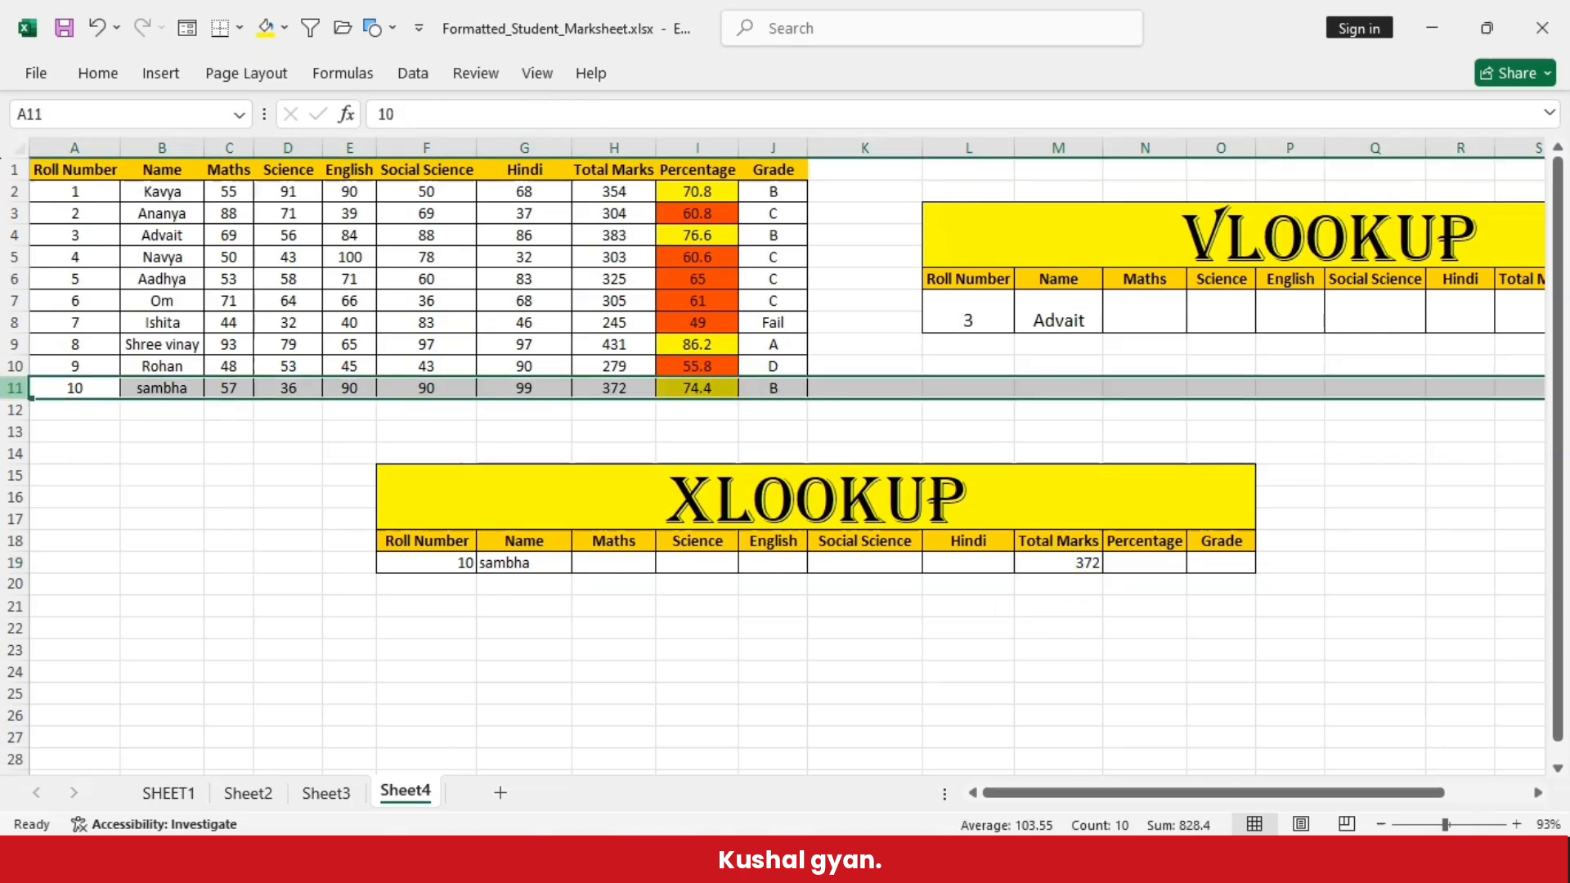
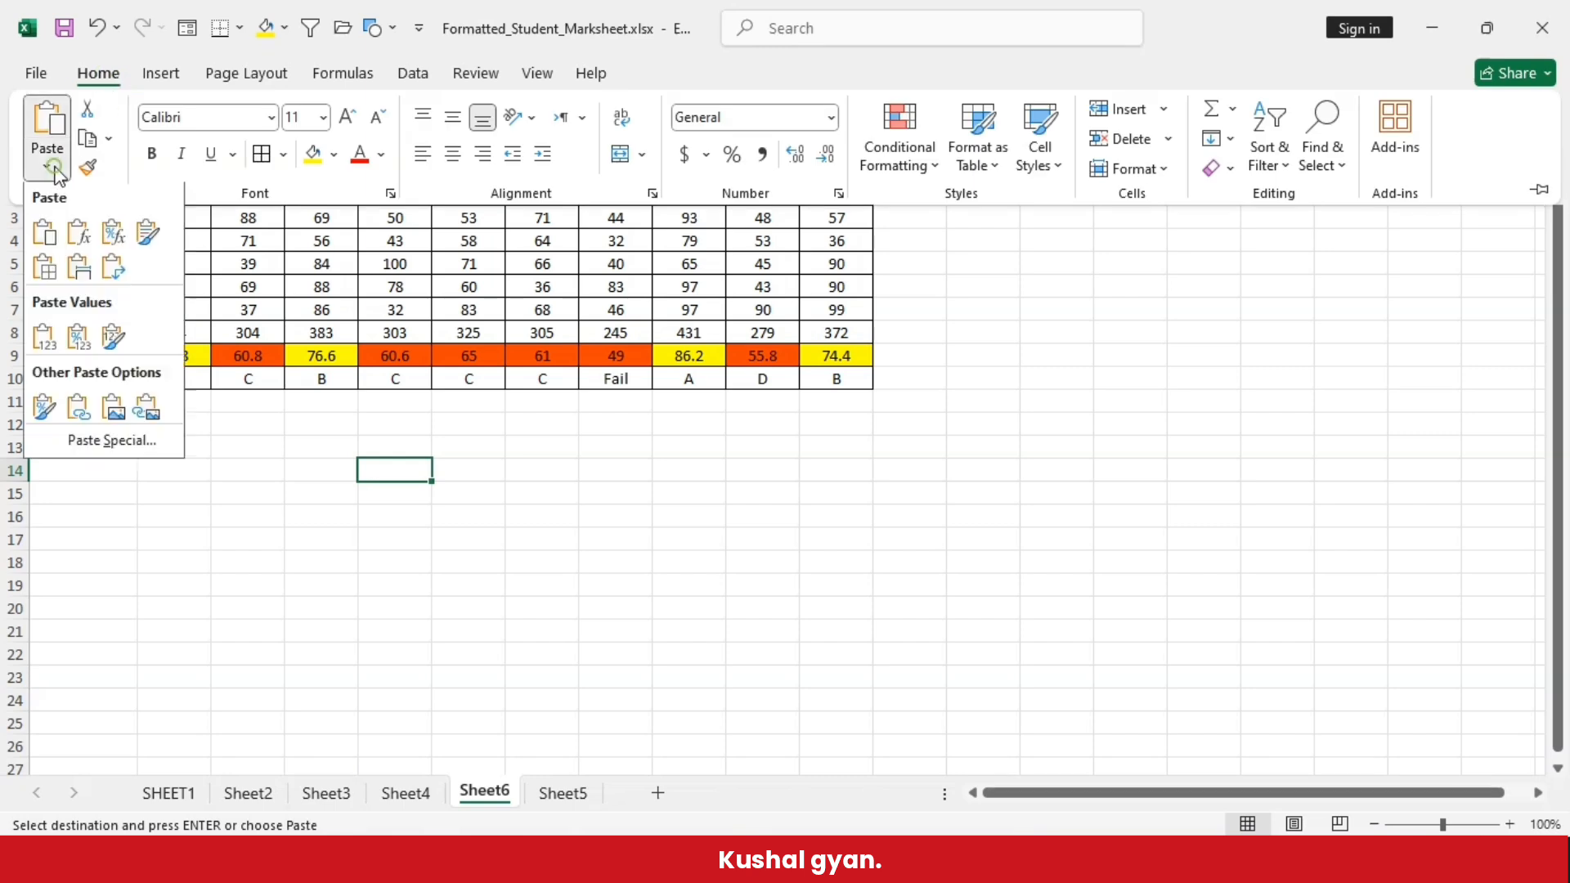
- Paste the copied XLOOKUP table at E14 in Sheet6 with its source formatting and auto-fit columns D, E and I to M
{"action": "left_click", "coordinate": [144, 244]}
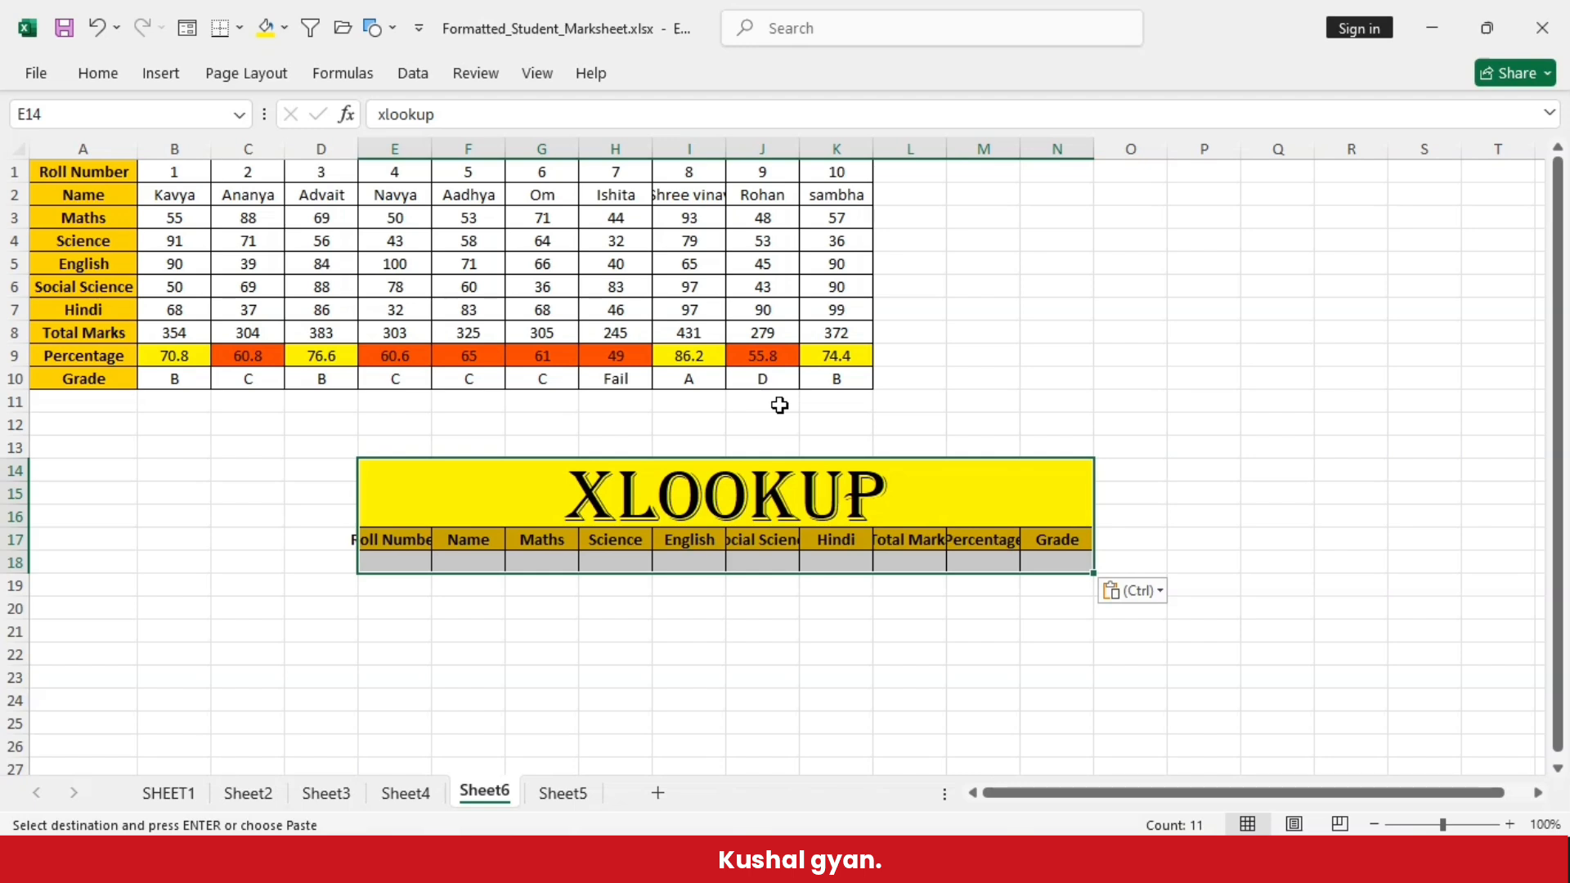
{"action": "double_click", "coordinate": [358, 146]}
{"action": "double_click", "coordinate": [412, 147]}
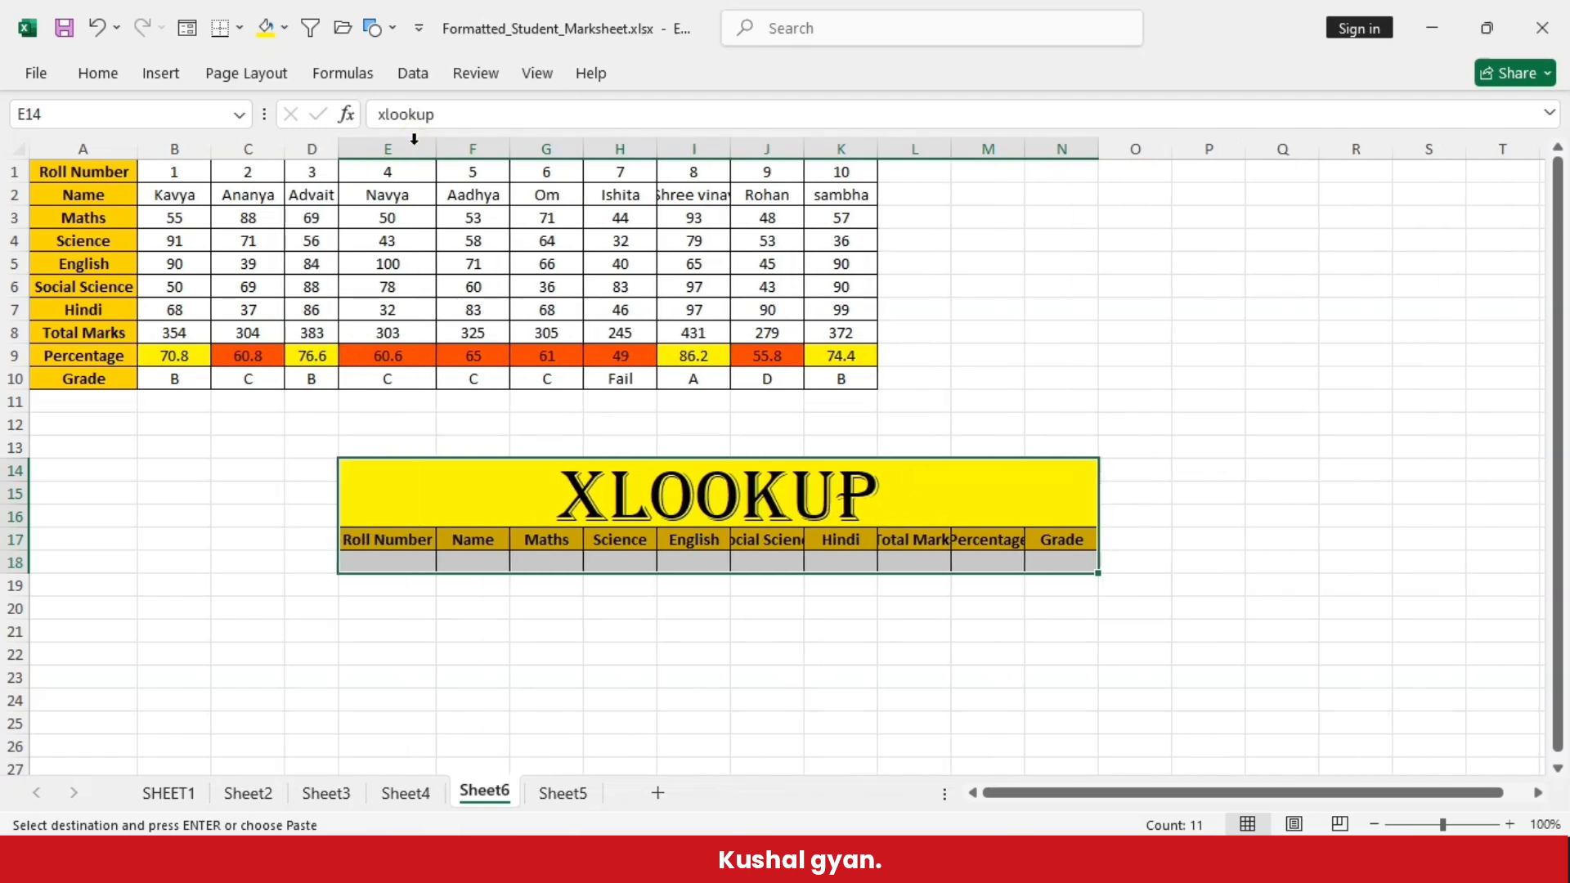
{"action": "double_click", "coordinate": [736, 151]}
{"action": "double_click", "coordinate": [818, 147]}
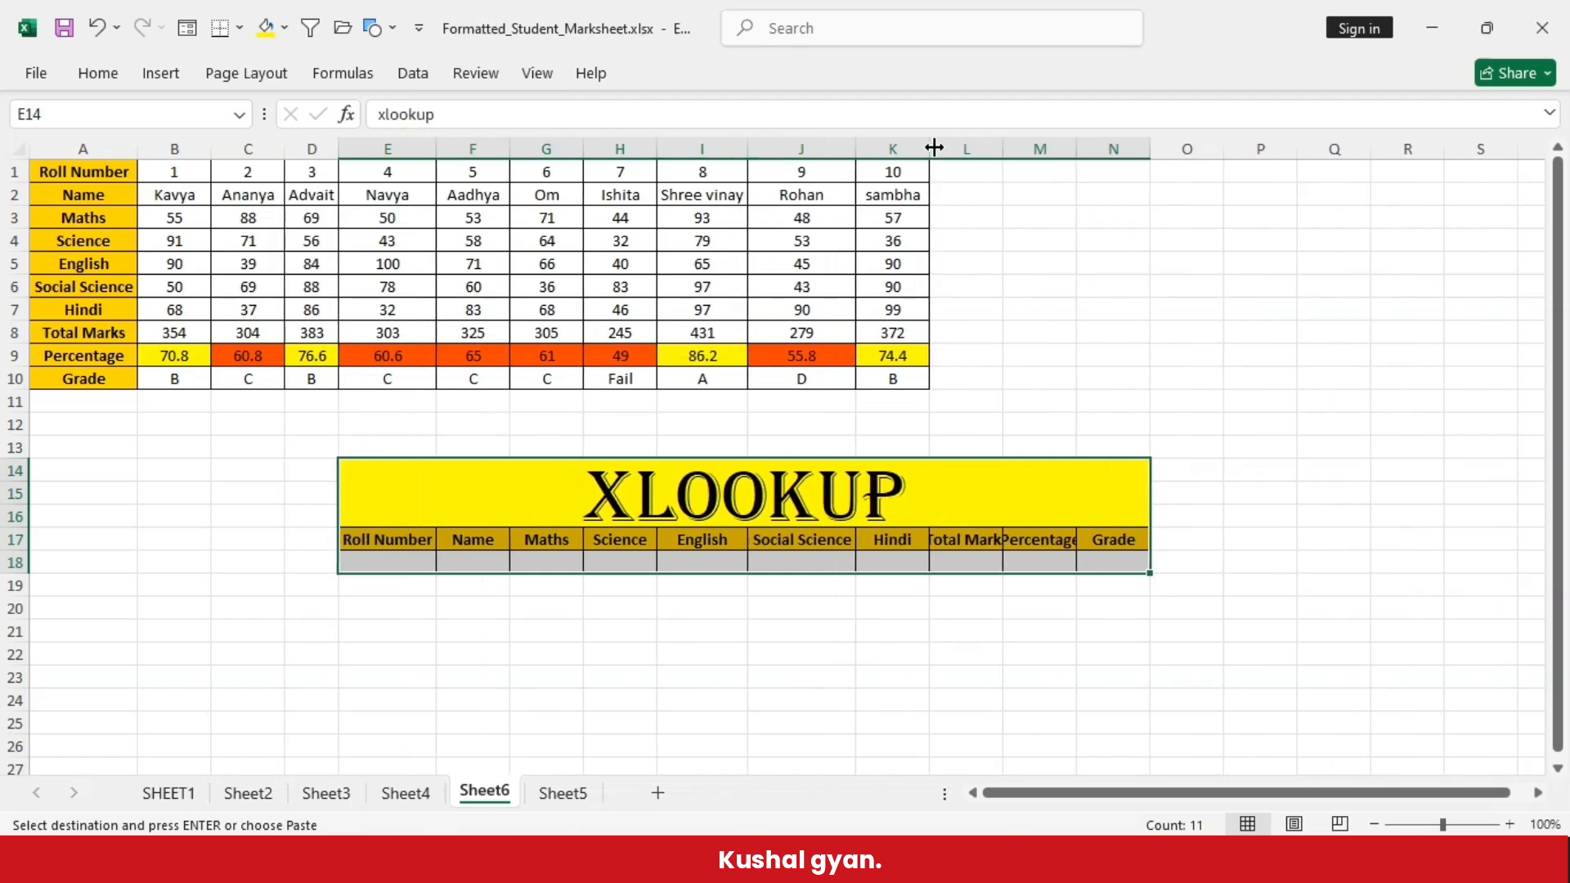
{"action": "double_click", "coordinate": [933, 149]}
{"action": "double_click", "coordinate": [993, 149]}
{"action": "double_click", "coordinate": [1084, 149]}
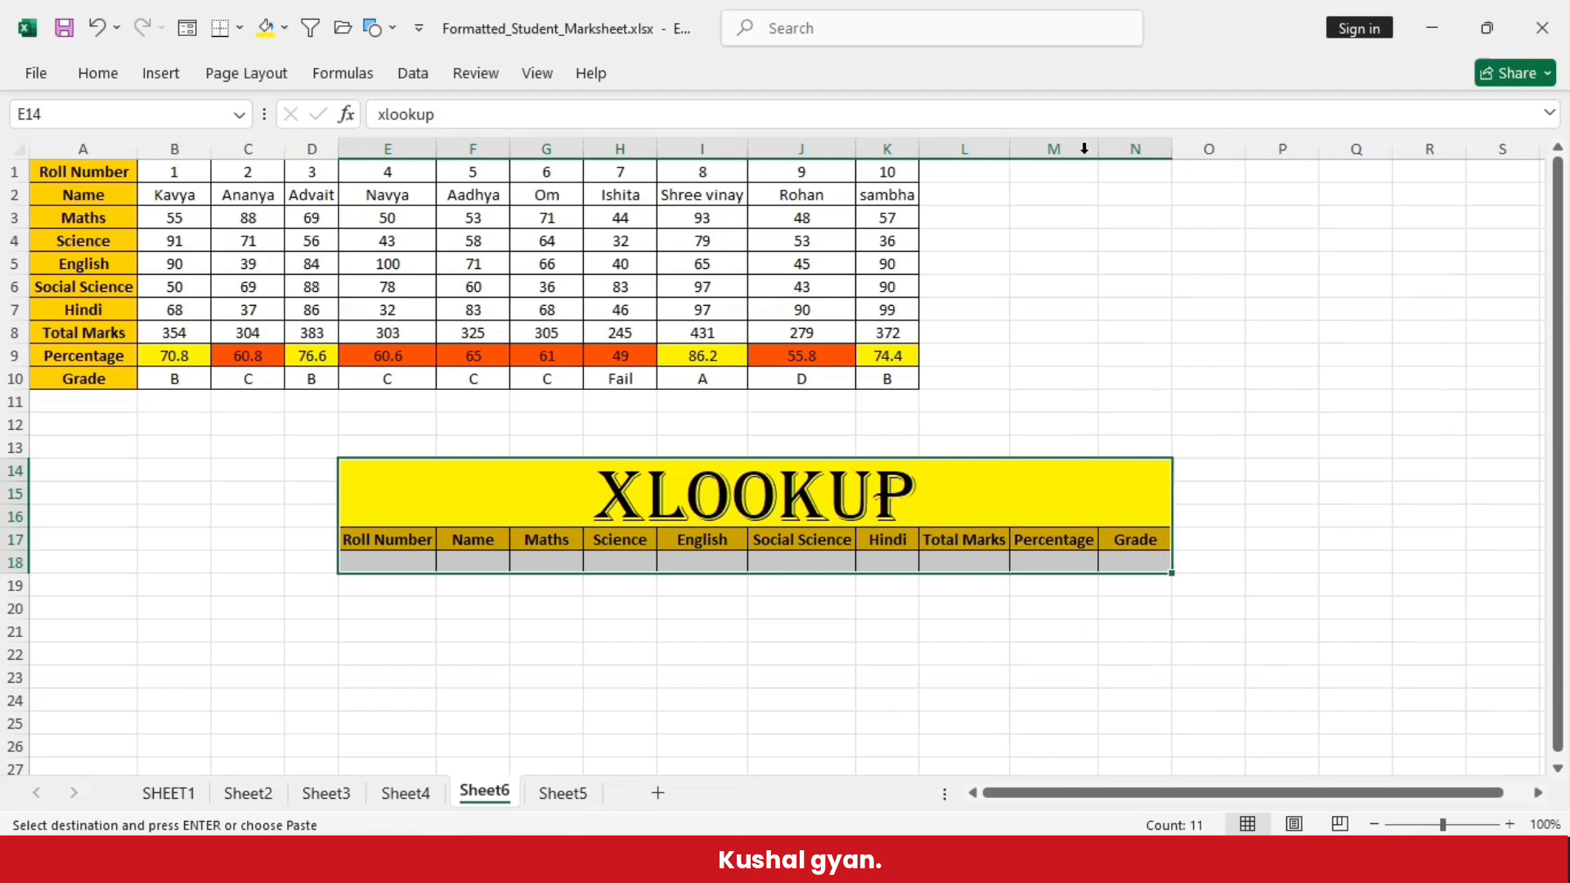
{"action": "left_click", "coordinate": [687, 631]}
{"action": "left_click", "coordinate": [431, 694]}
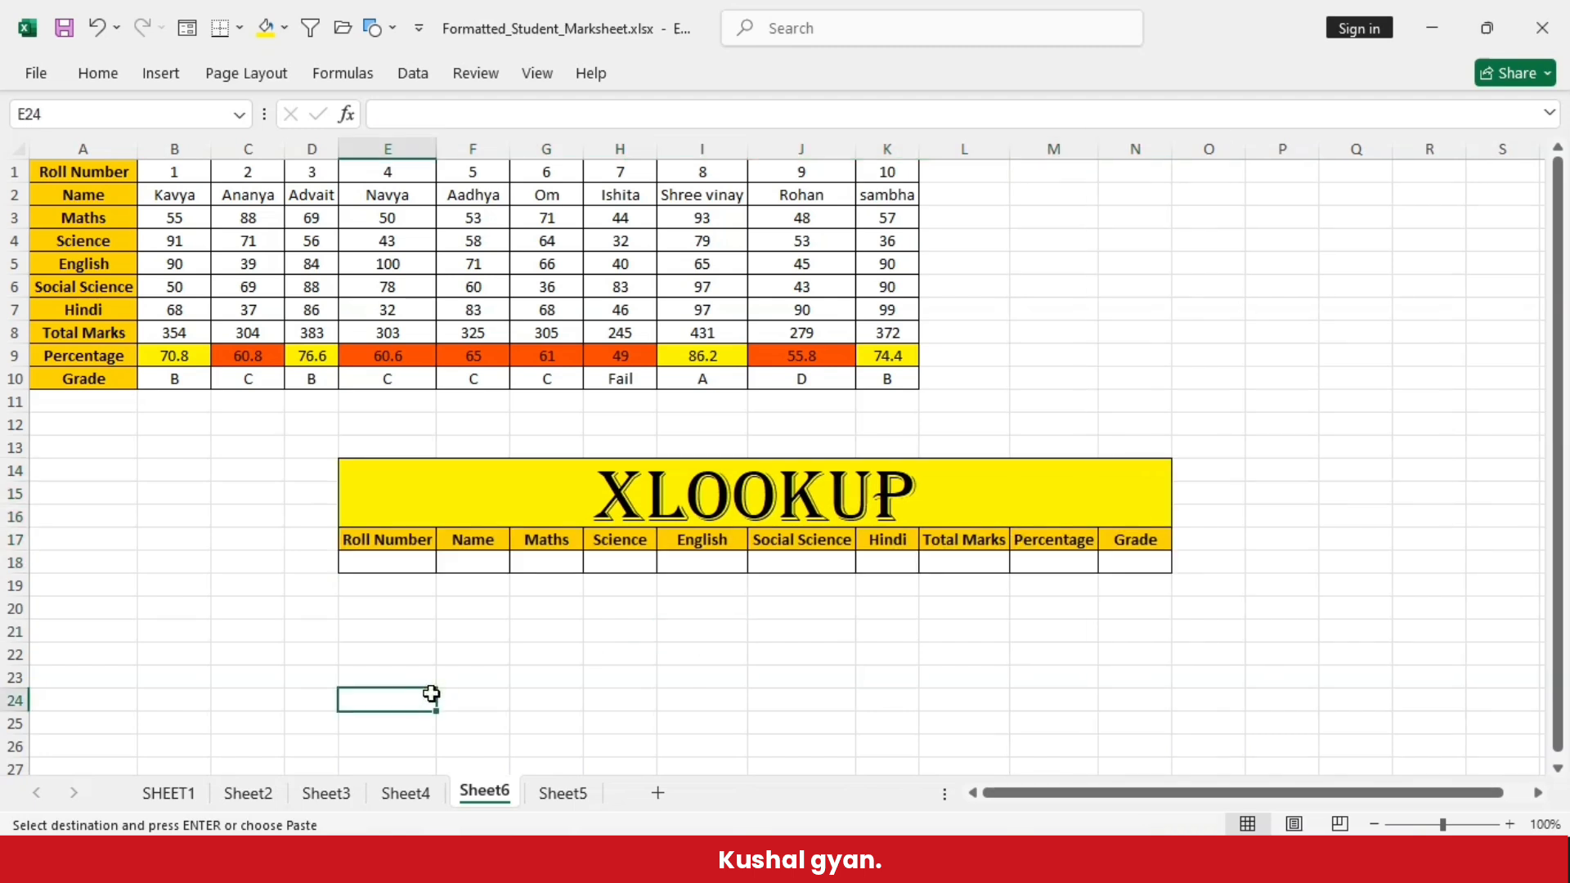
{"action": "left_click", "coordinate": [605, 695]}
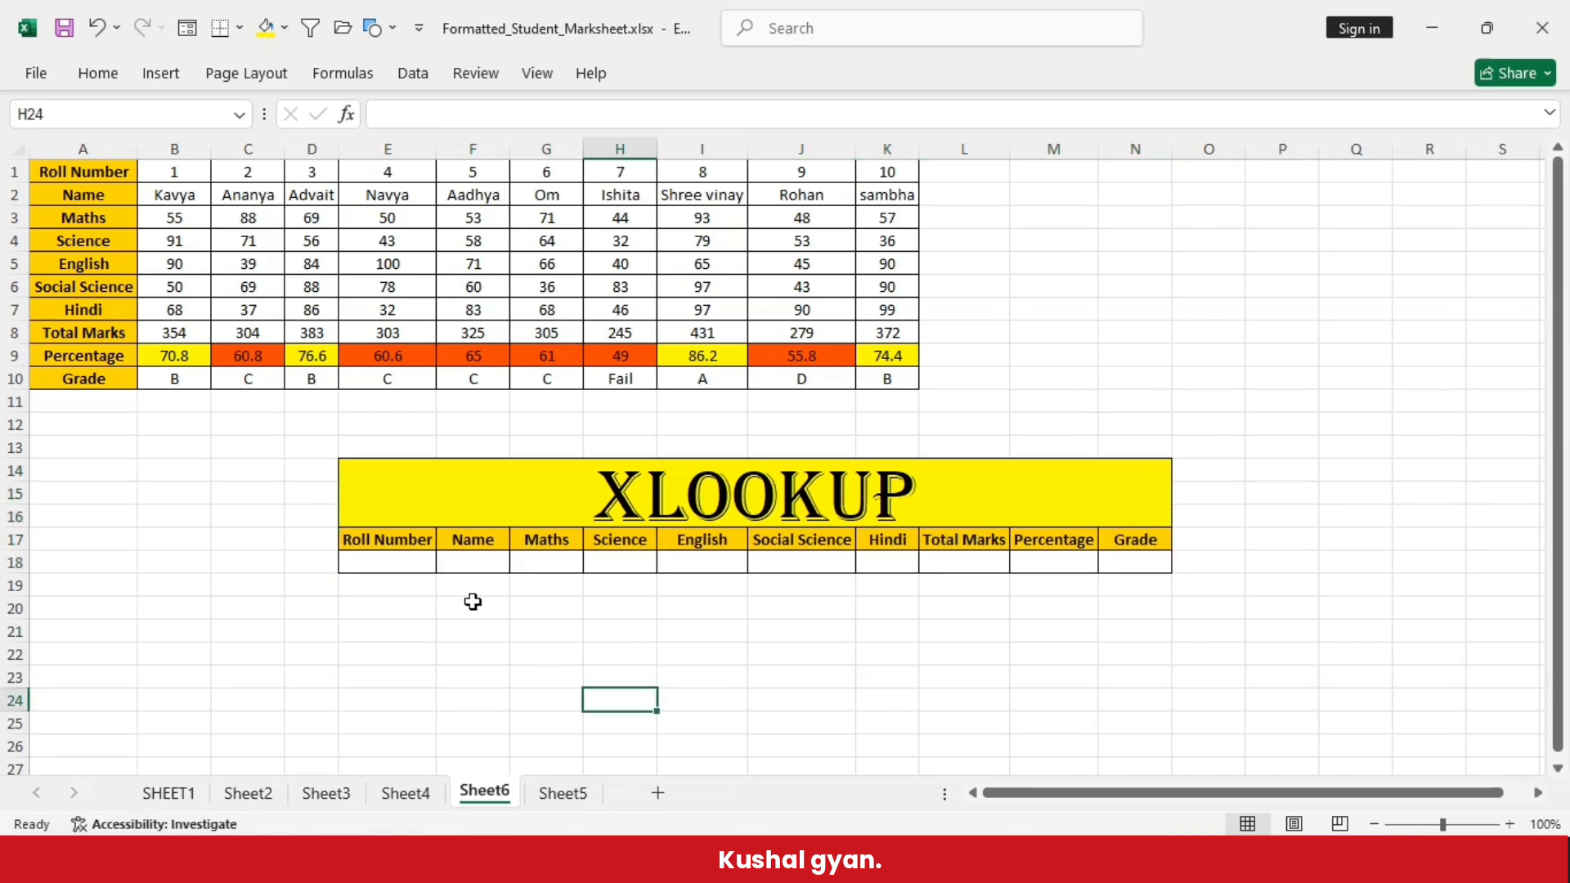
- Enter =XLOOKUP(E18,B1:K1,B2:K10) in the XLOOKUP table's Name cell F18
{"action": "left_click", "coordinate": [392, 563]}
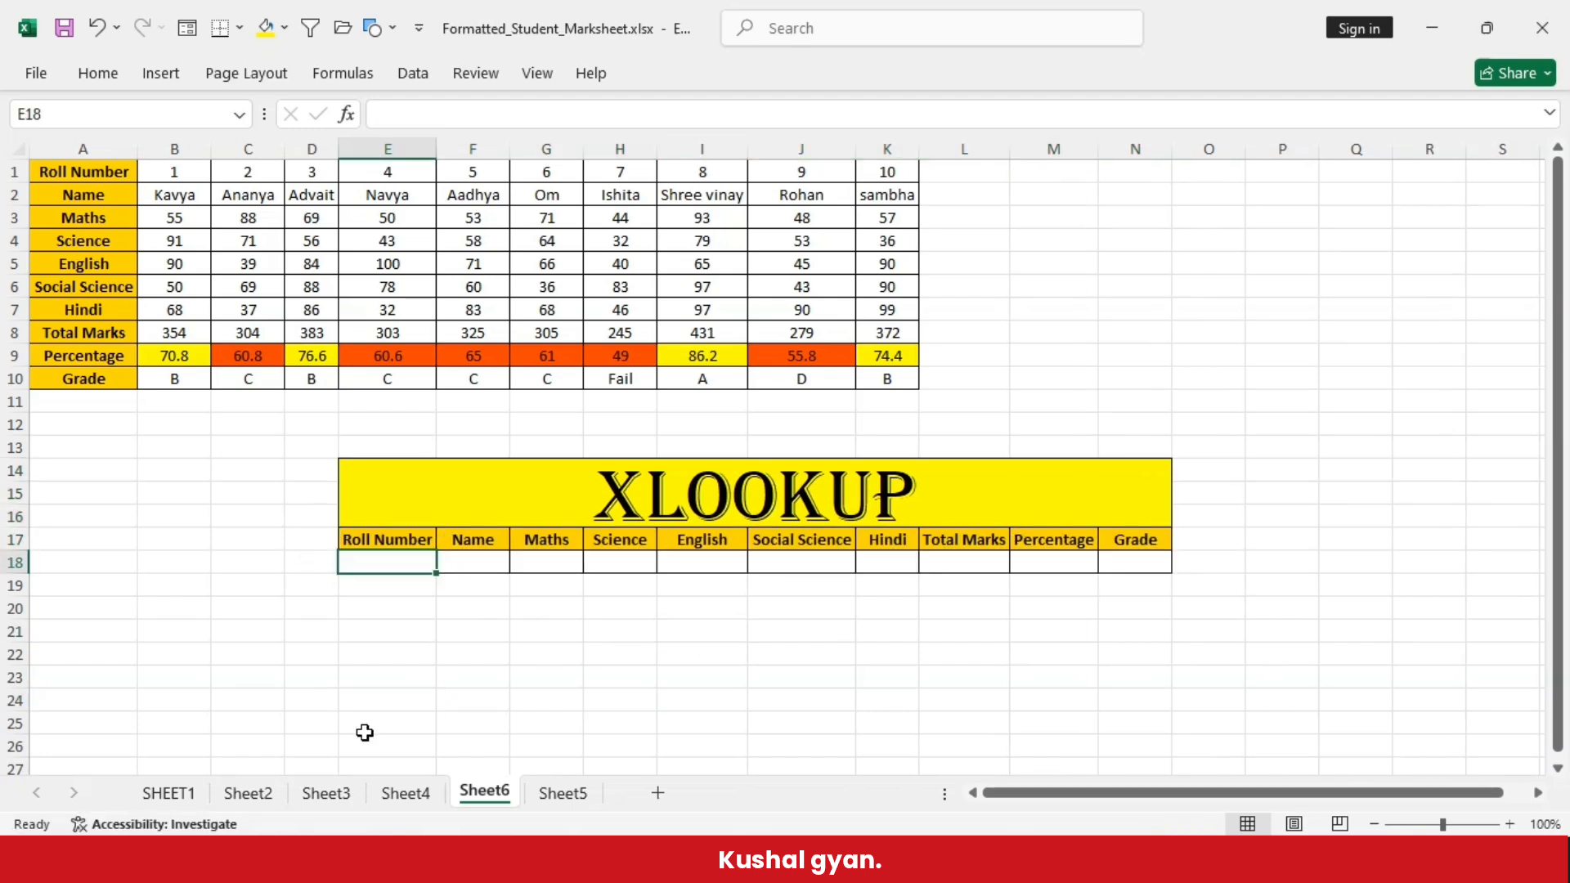
{"action": "double_click", "coordinate": [493, 566]}
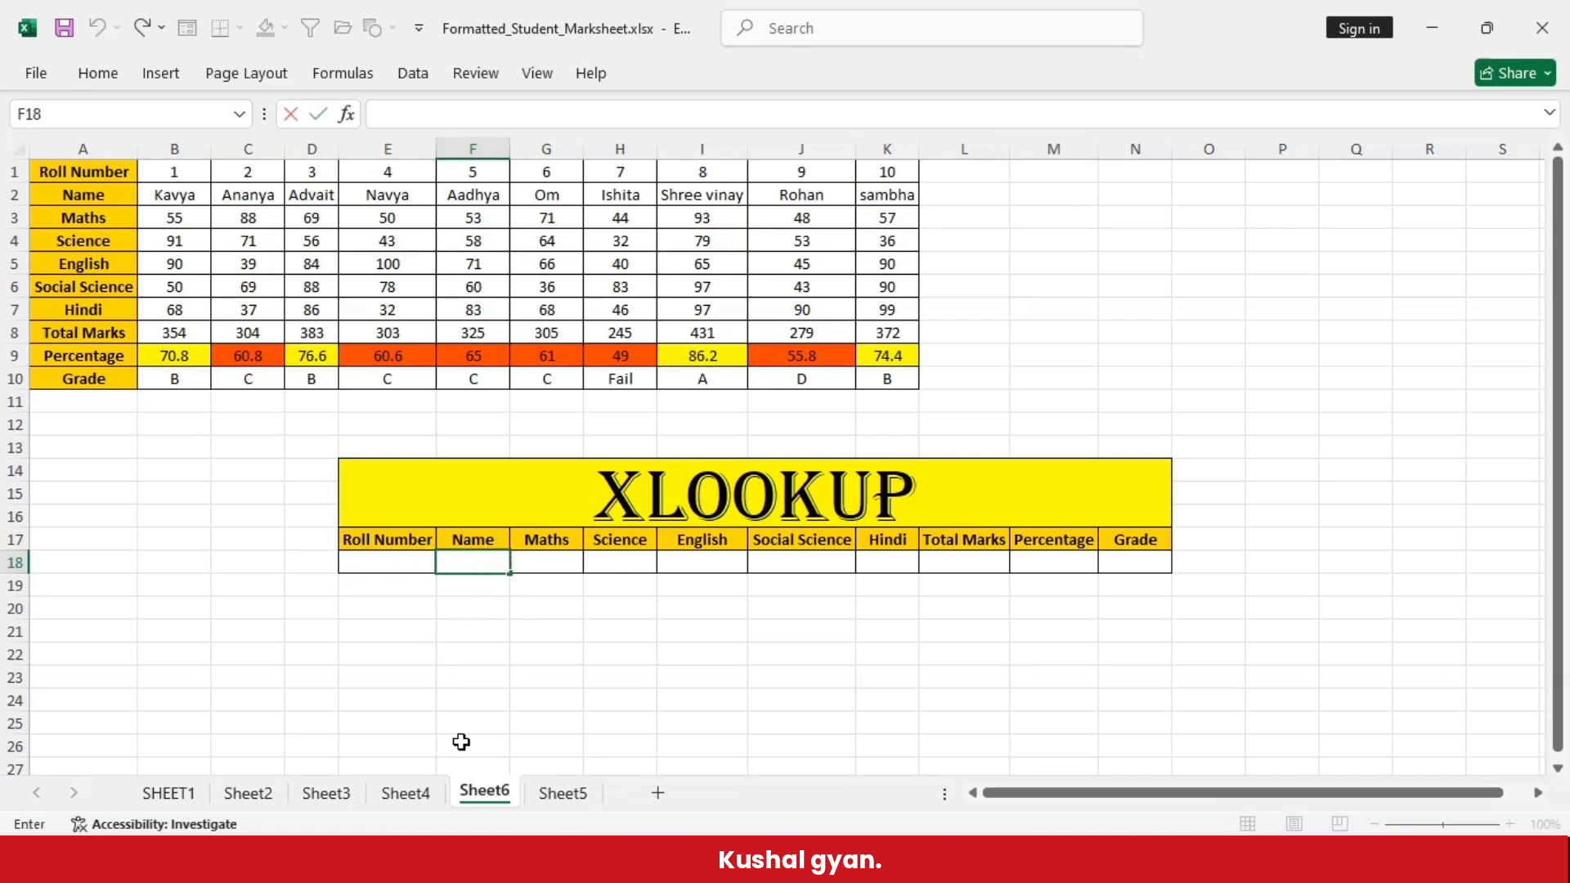
{"action": "type", "text": "=xlookup("}
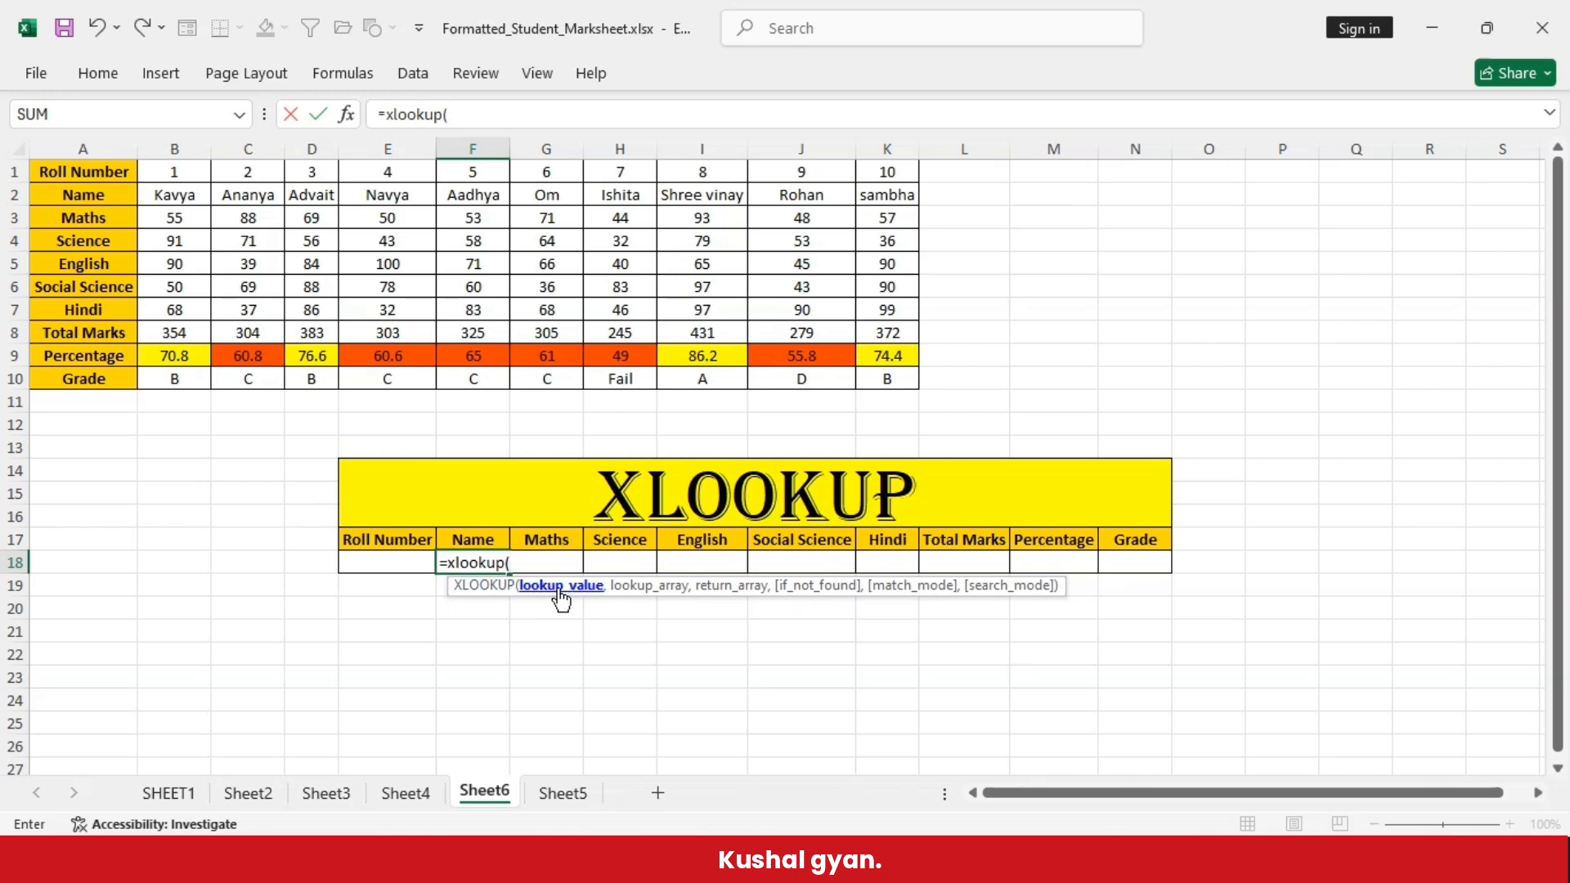
{"action": "left_click", "coordinate": [397, 560]}
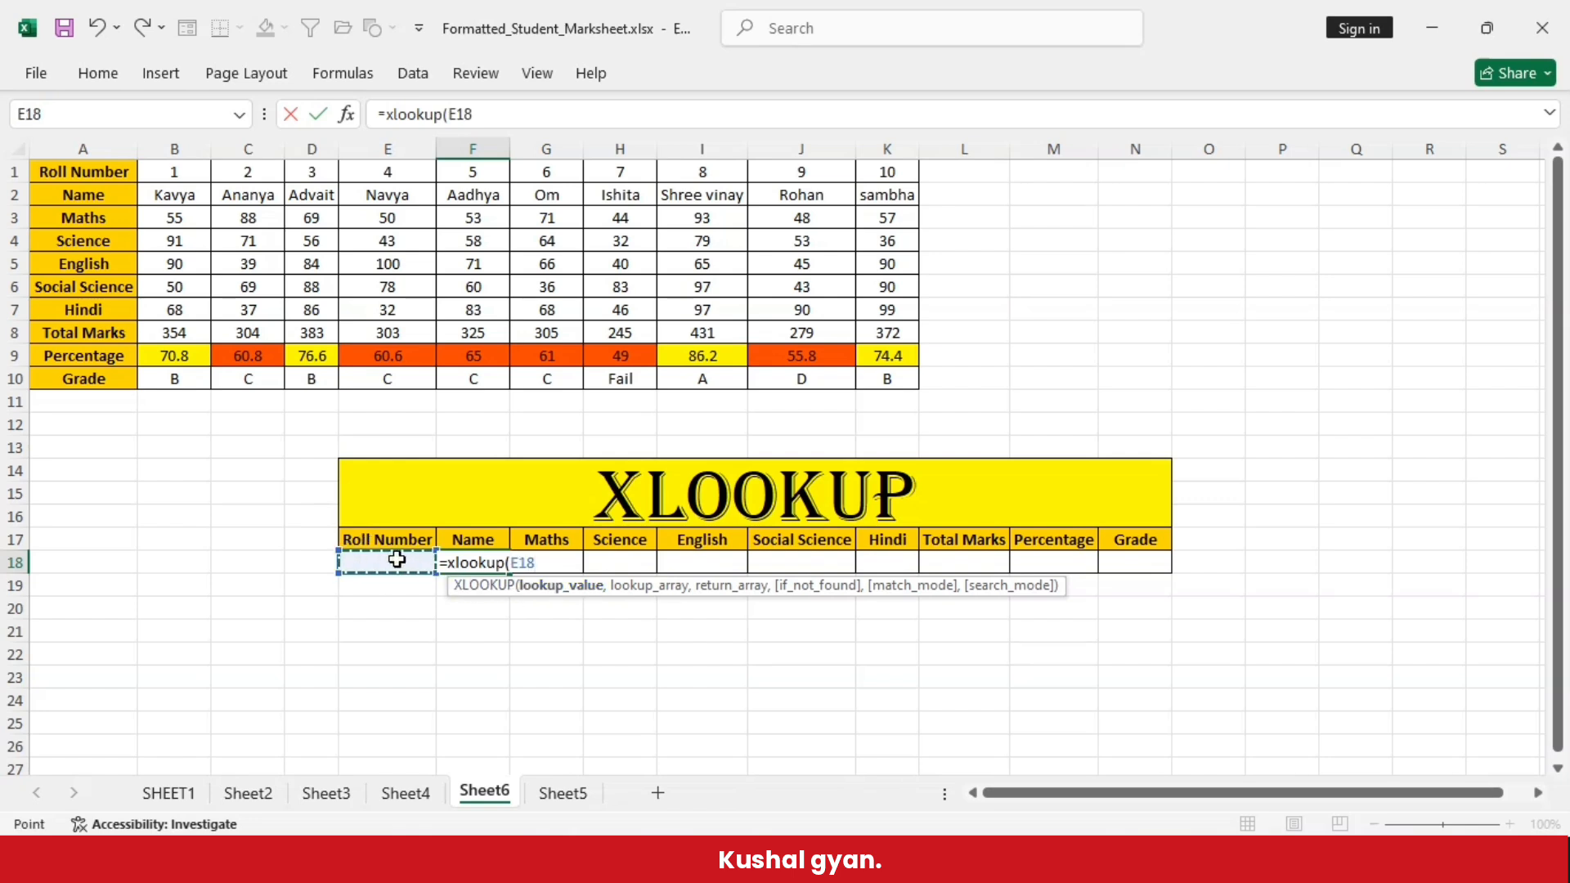
{"action": "type", "text": ","}
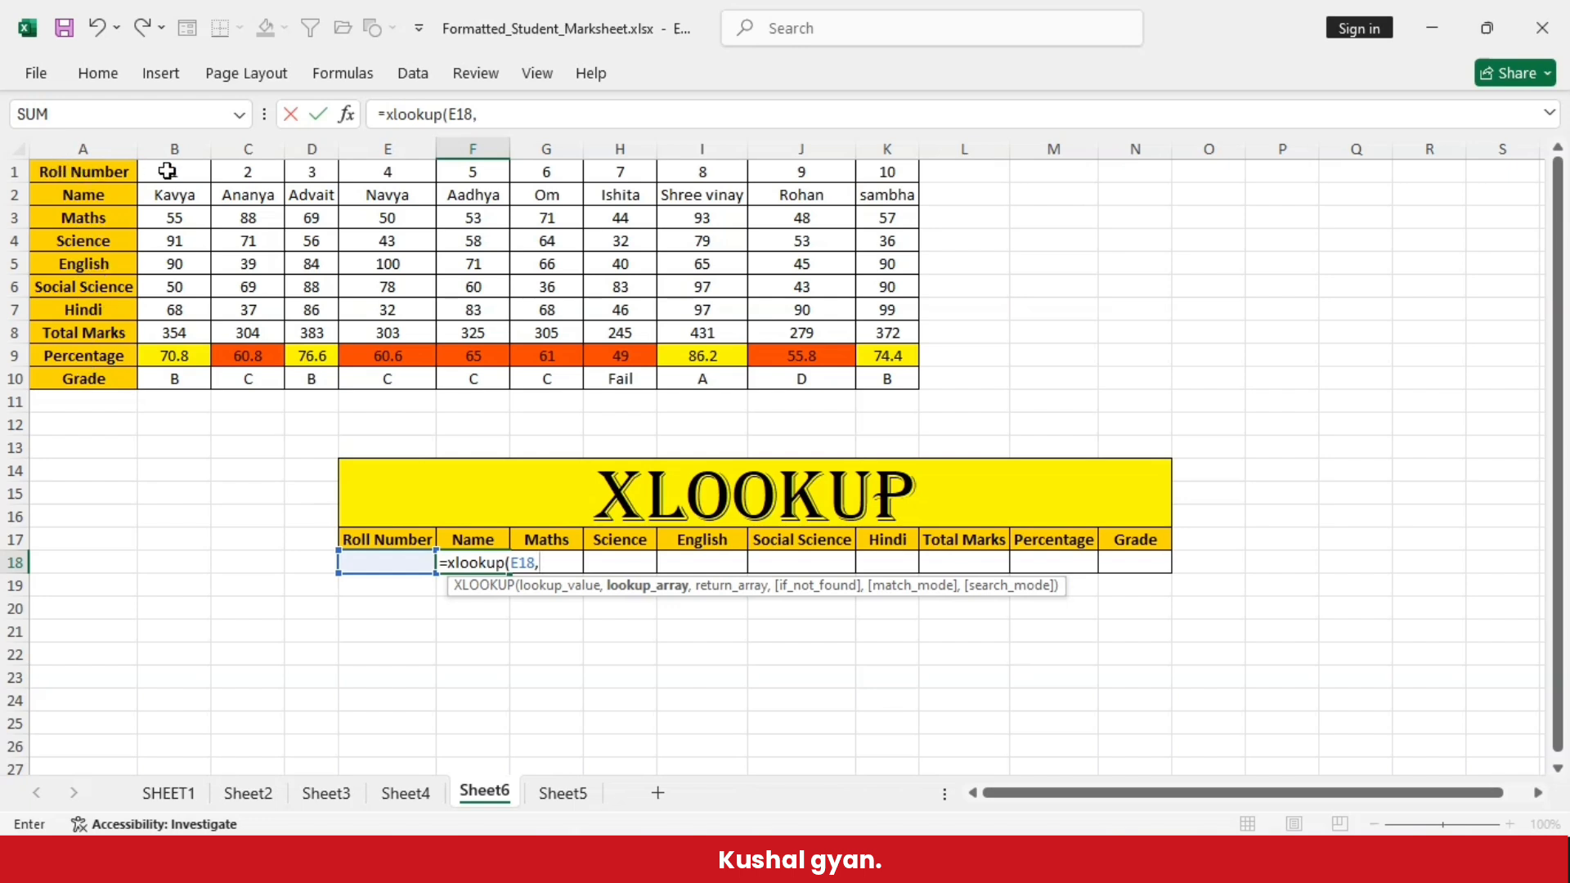
{"action": "left_click_drag", "start_coordinate": [167, 170], "coordinate": [901, 171]}
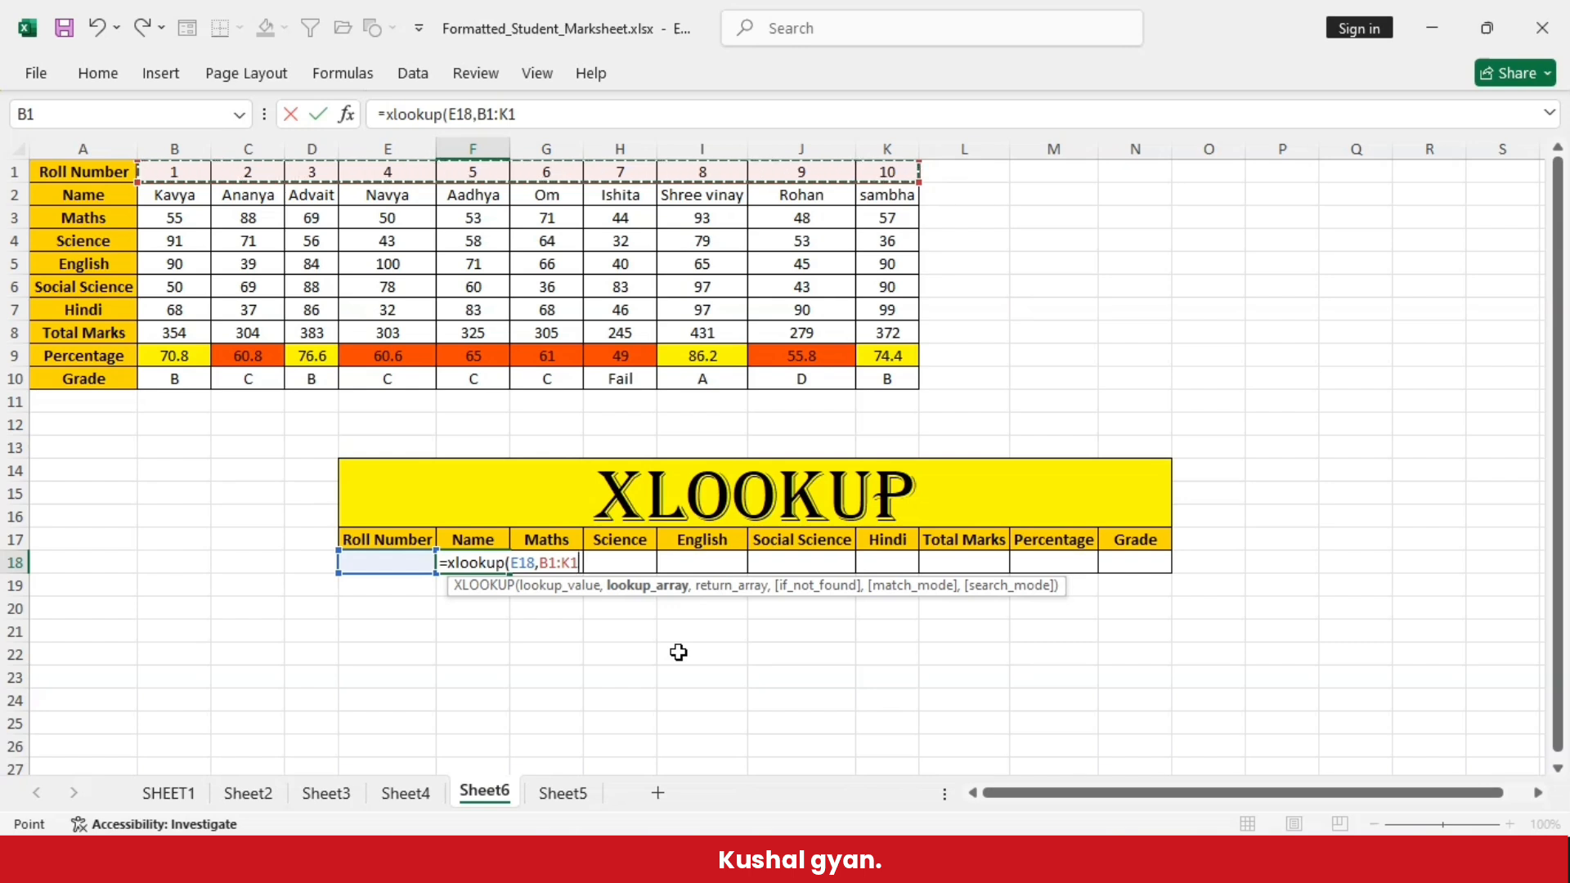
{"action": "type", "text": ","}
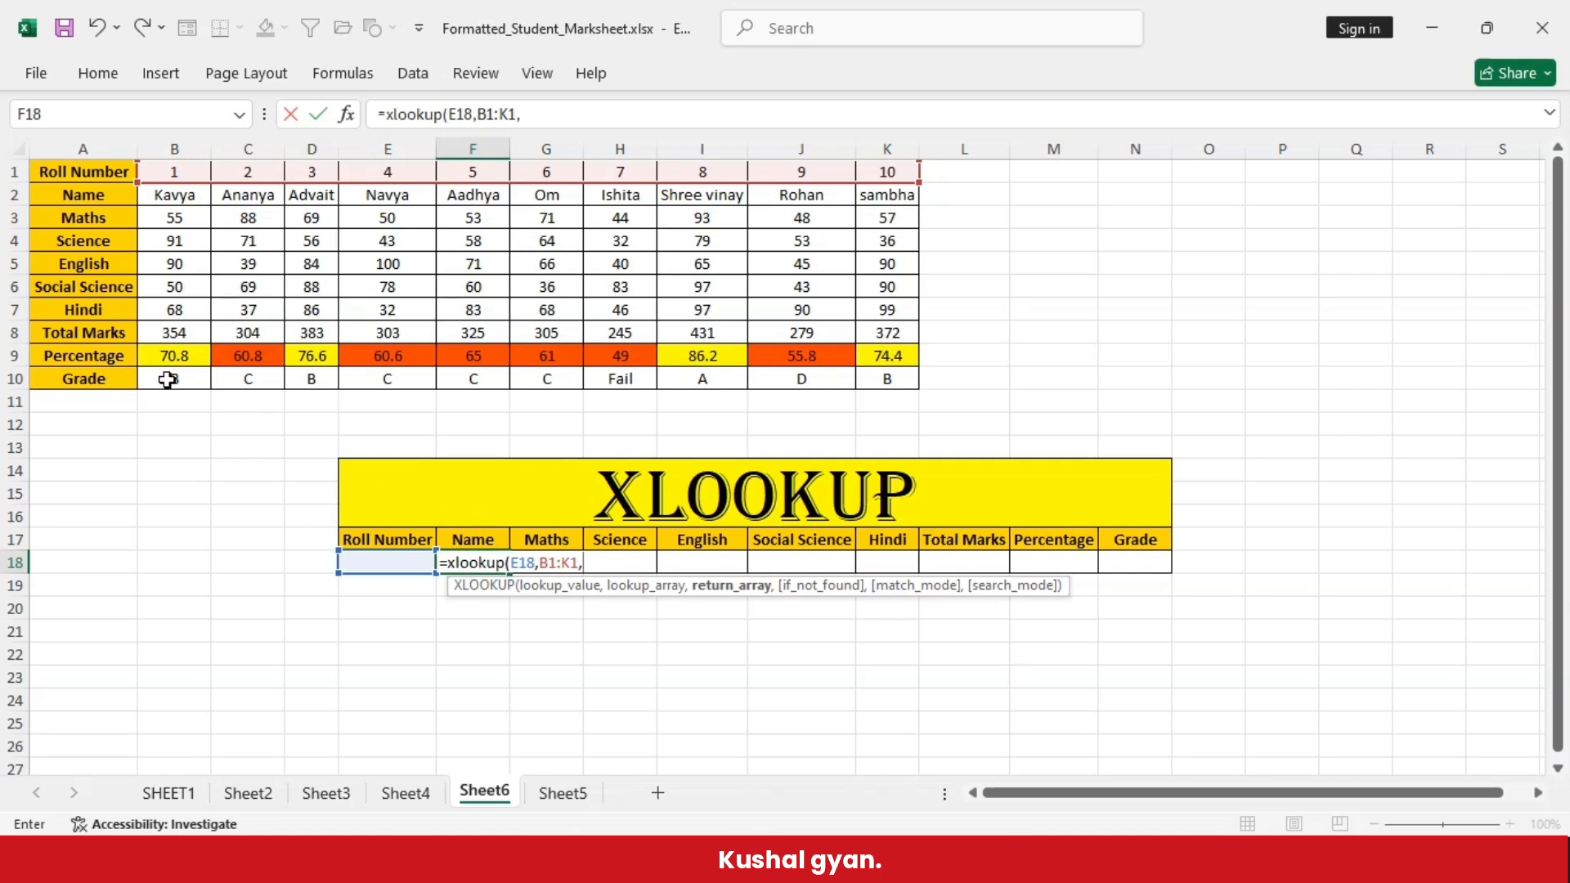
{"action": "left_click", "coordinate": [174, 198]}
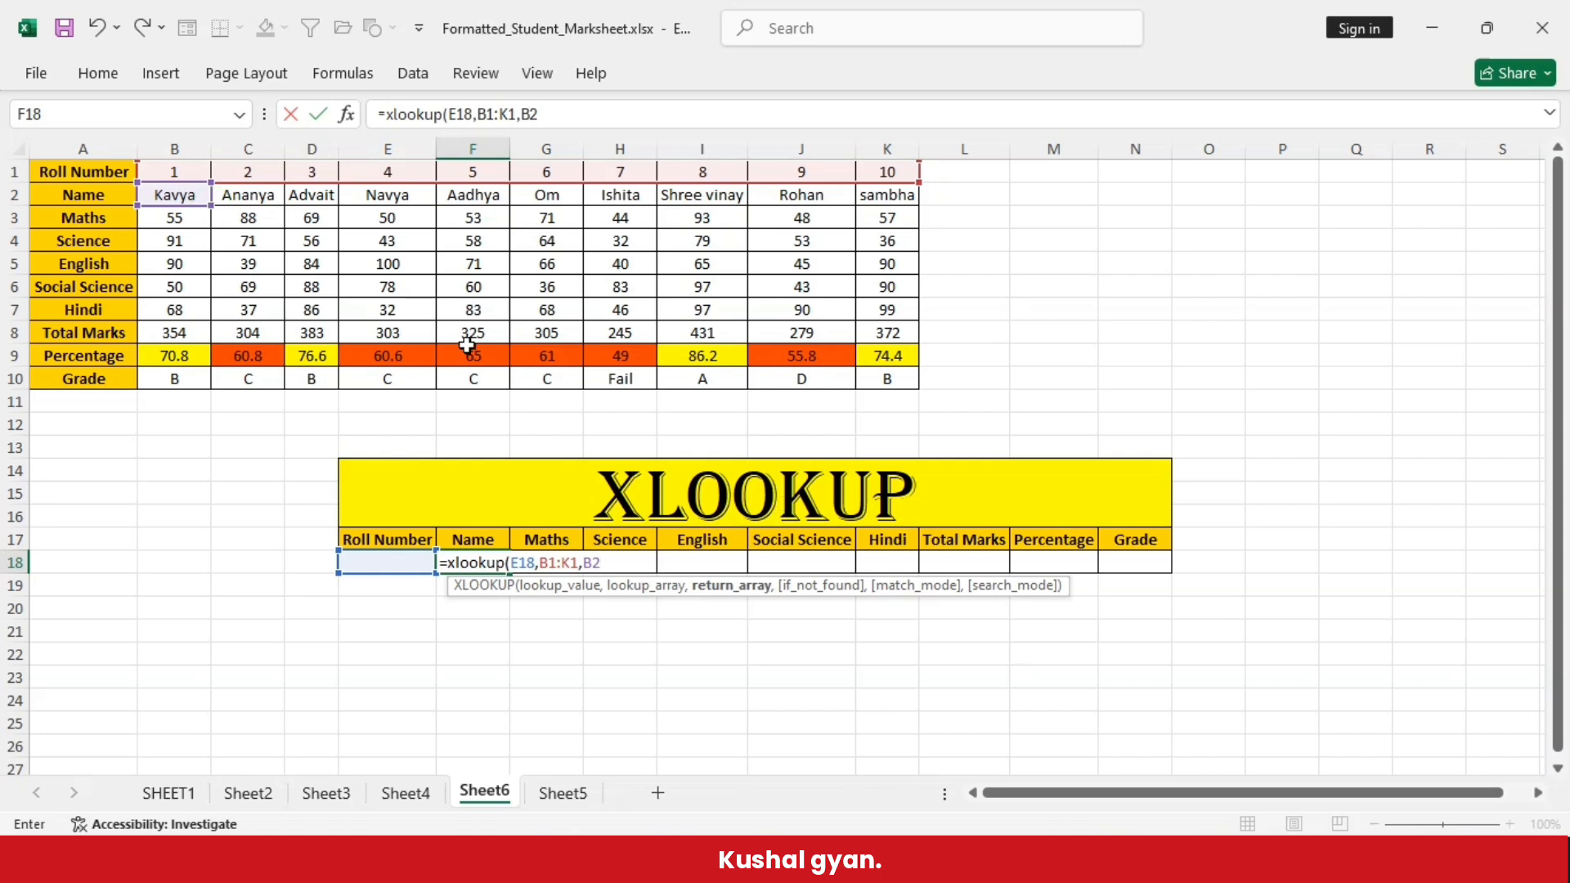
{"action": "left_click_drag", "start_coordinate": [381, 307], "coordinate": [904, 392]}
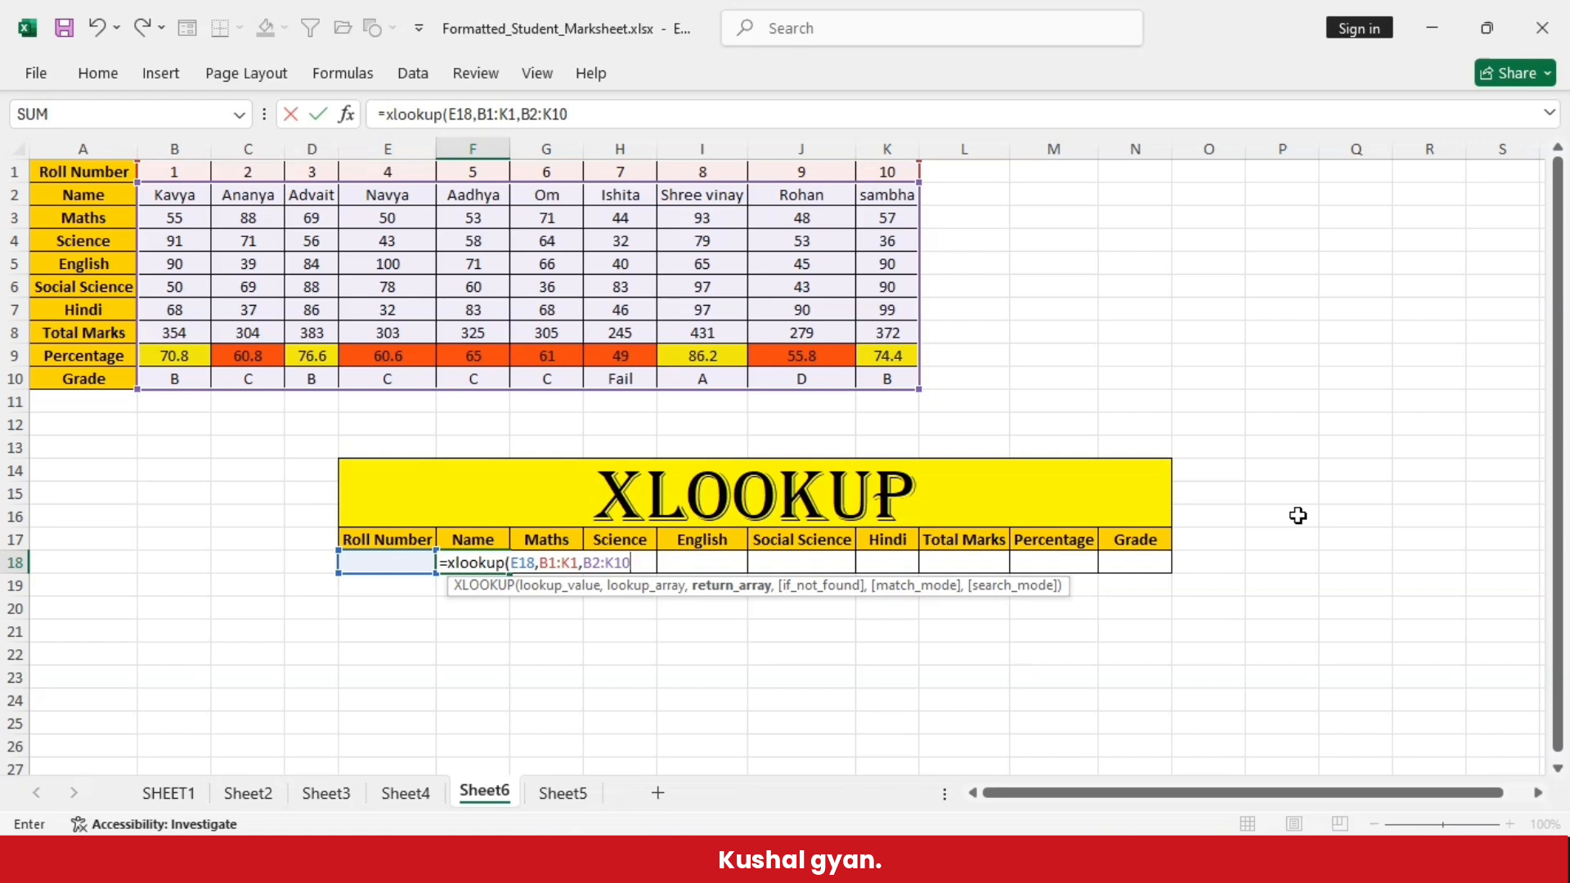
{"action": "type", "text": ")"}
{"action": "key", "text": "Return"}
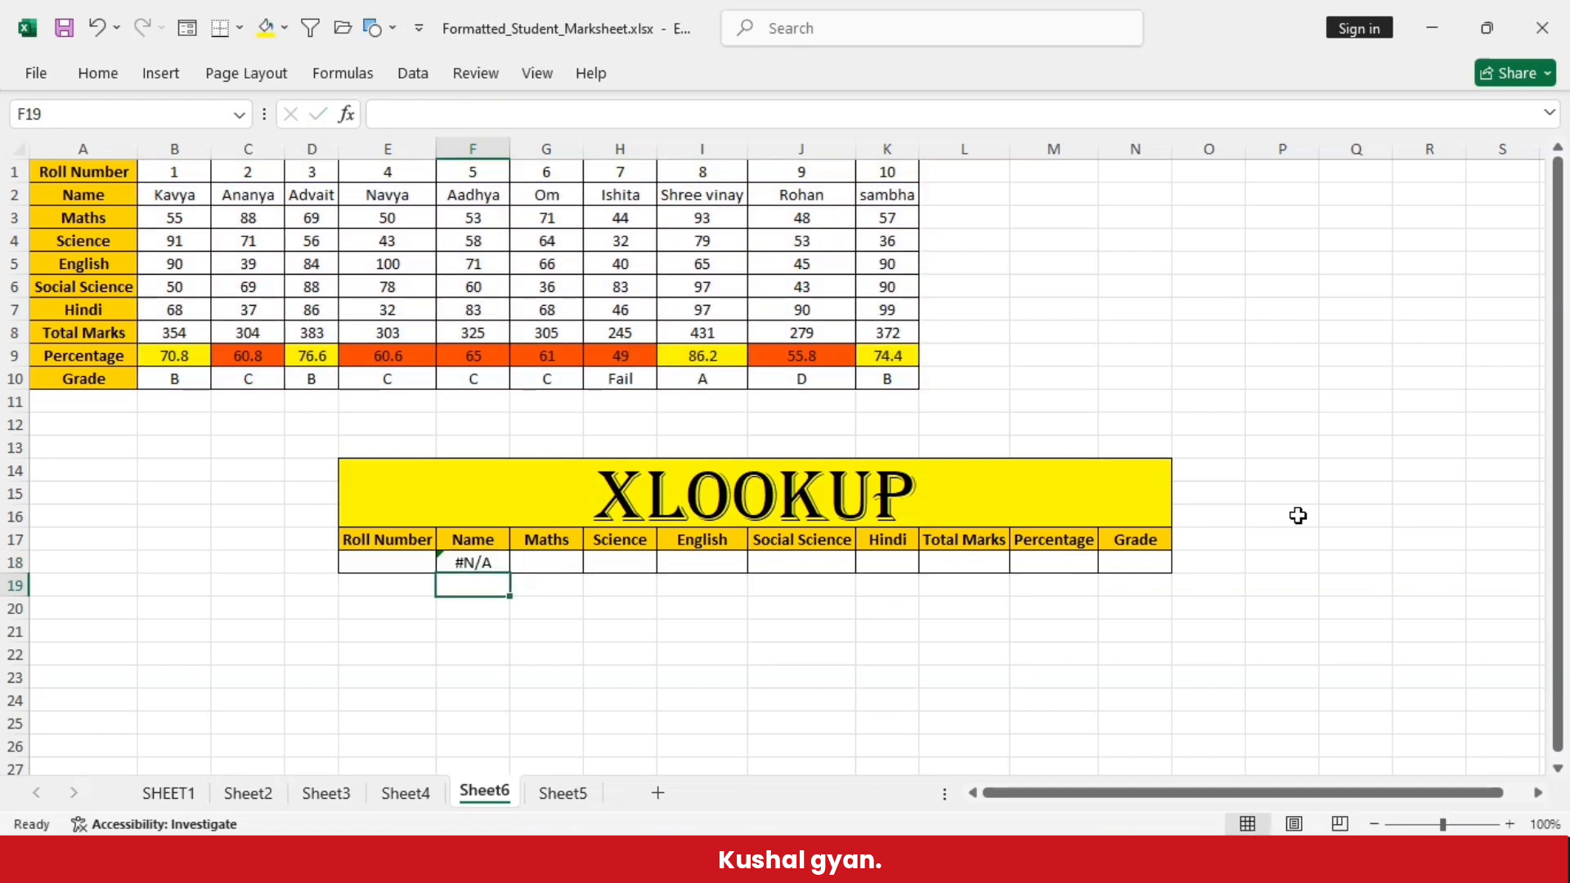
- Enter roll number 8 in cell E18 and examine the returned record in F18:F26 against the marksheet
{"action": "left_click", "coordinate": [377, 562]}
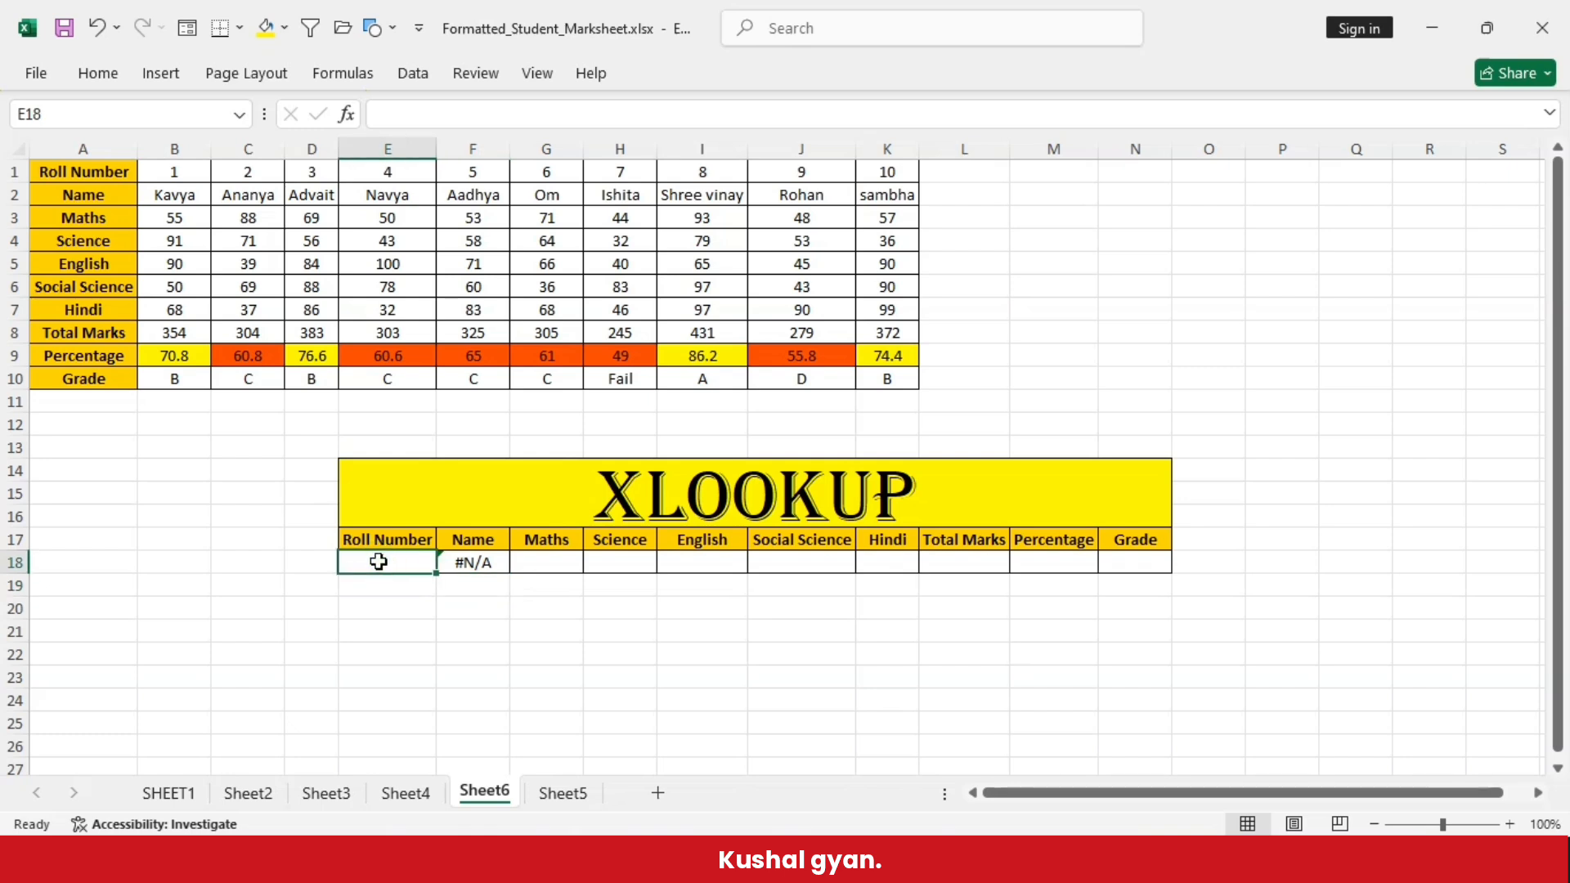
{"action": "type", "text": "8"}
{"action": "left_click", "coordinate": [393, 625]}
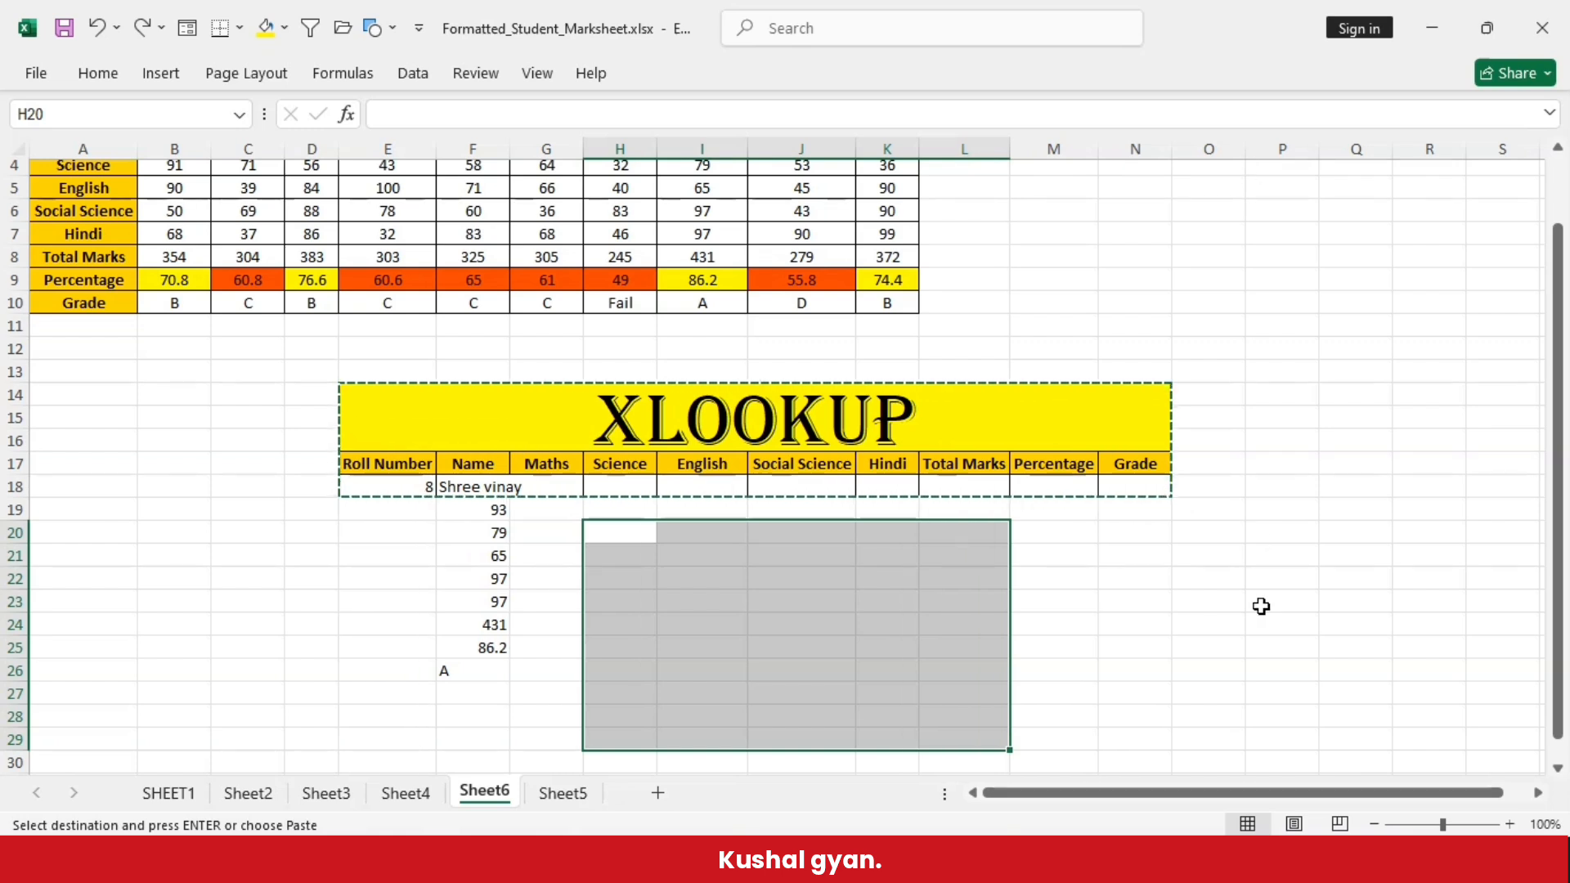
{"action": "left_click", "coordinate": [1261, 606]}
{"action": "type", "text": "n"}
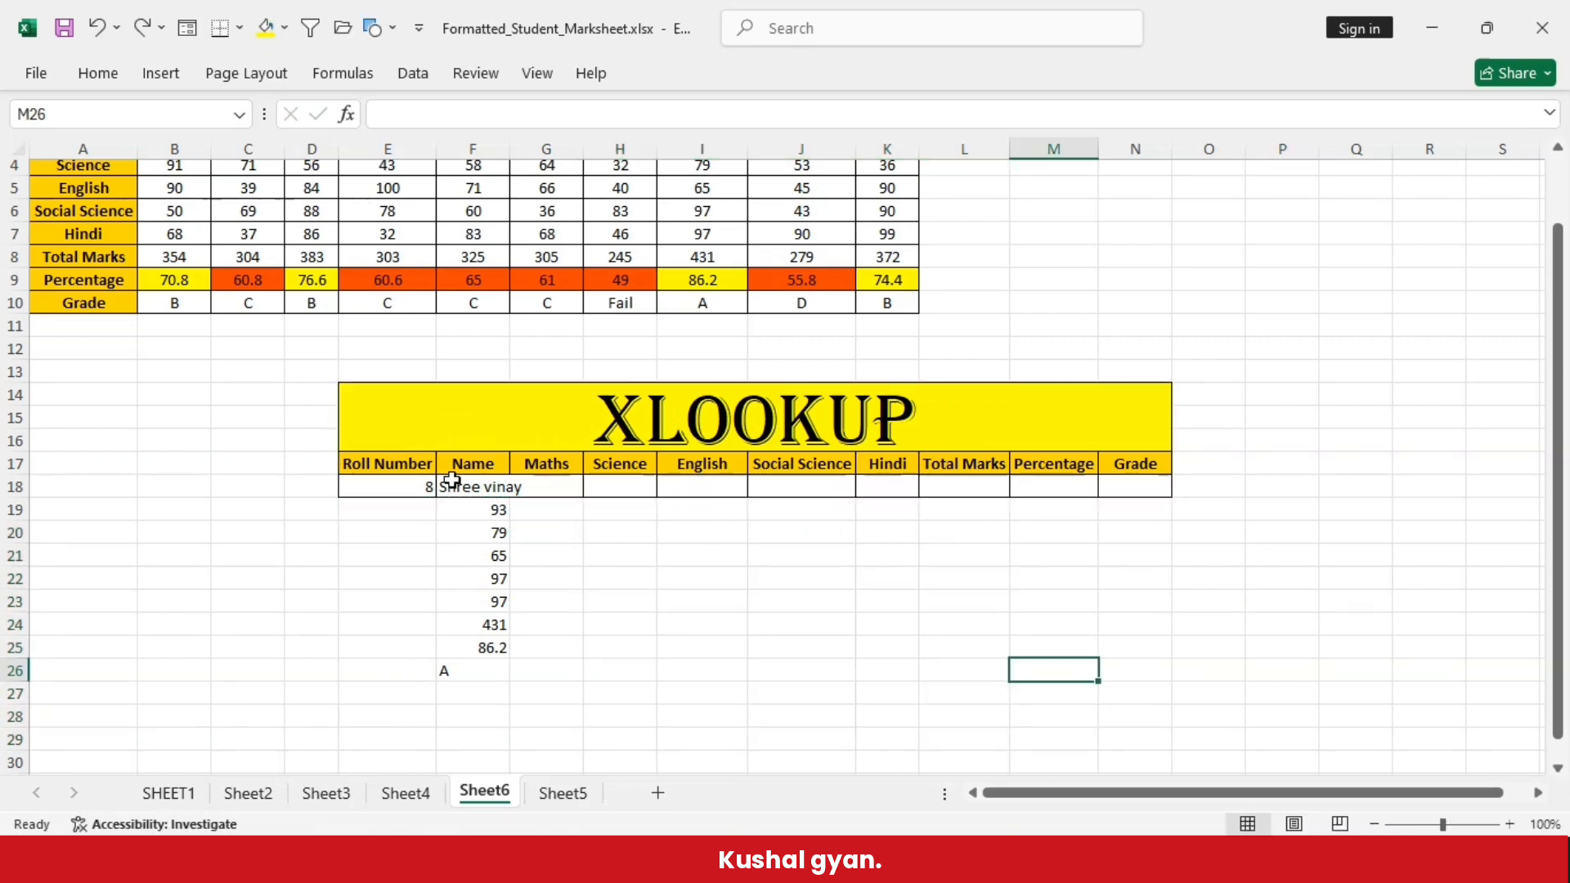
{"action": "left_click_drag", "start_coordinate": [452, 480], "coordinate": [483, 680]}
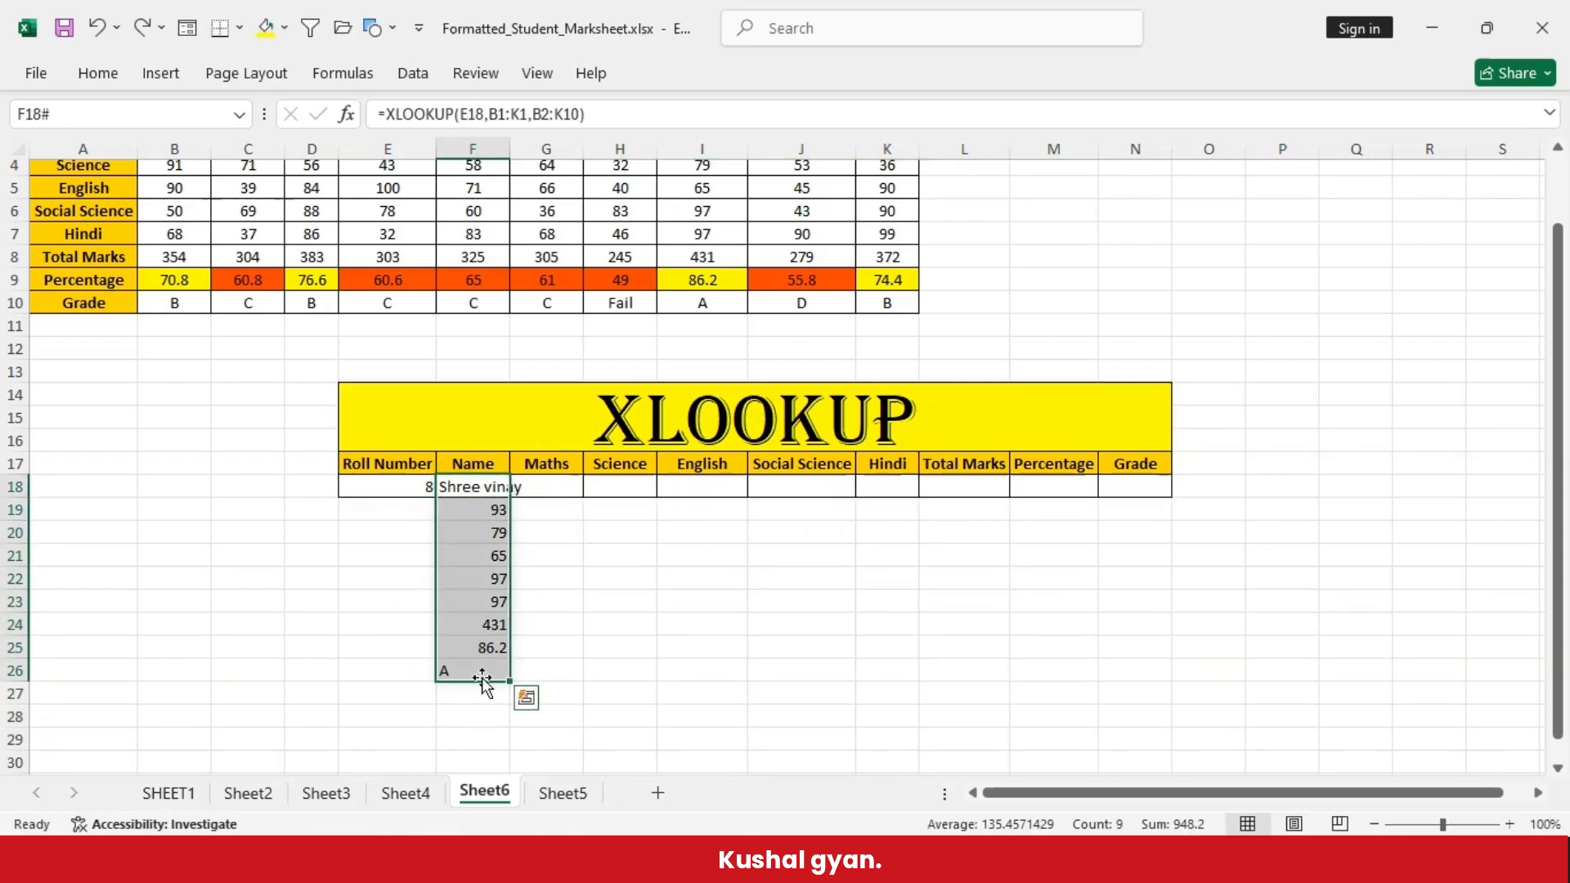
{"action": "left_click_drag", "start_coordinate": [1560, 317], "coordinate": [1560, 245]}
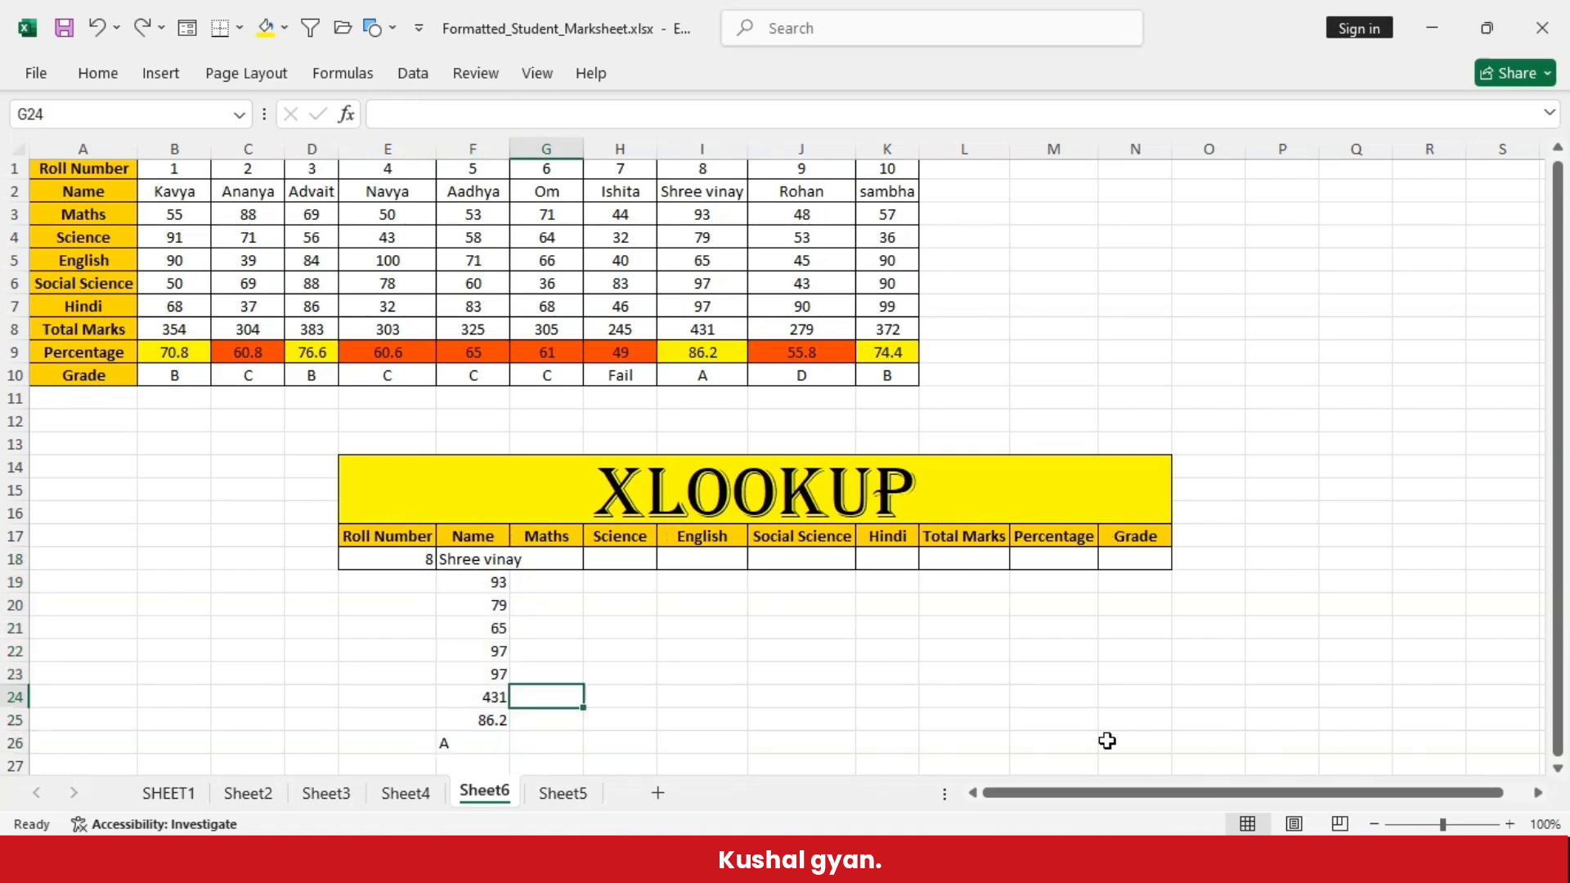
- Delete the XLOOKUP table's contents in D14:N26 and clear all remaining formatting from E14:N25
{"action": "left_click_drag", "start_coordinate": [1154, 742], "coordinate": [287, 463]}
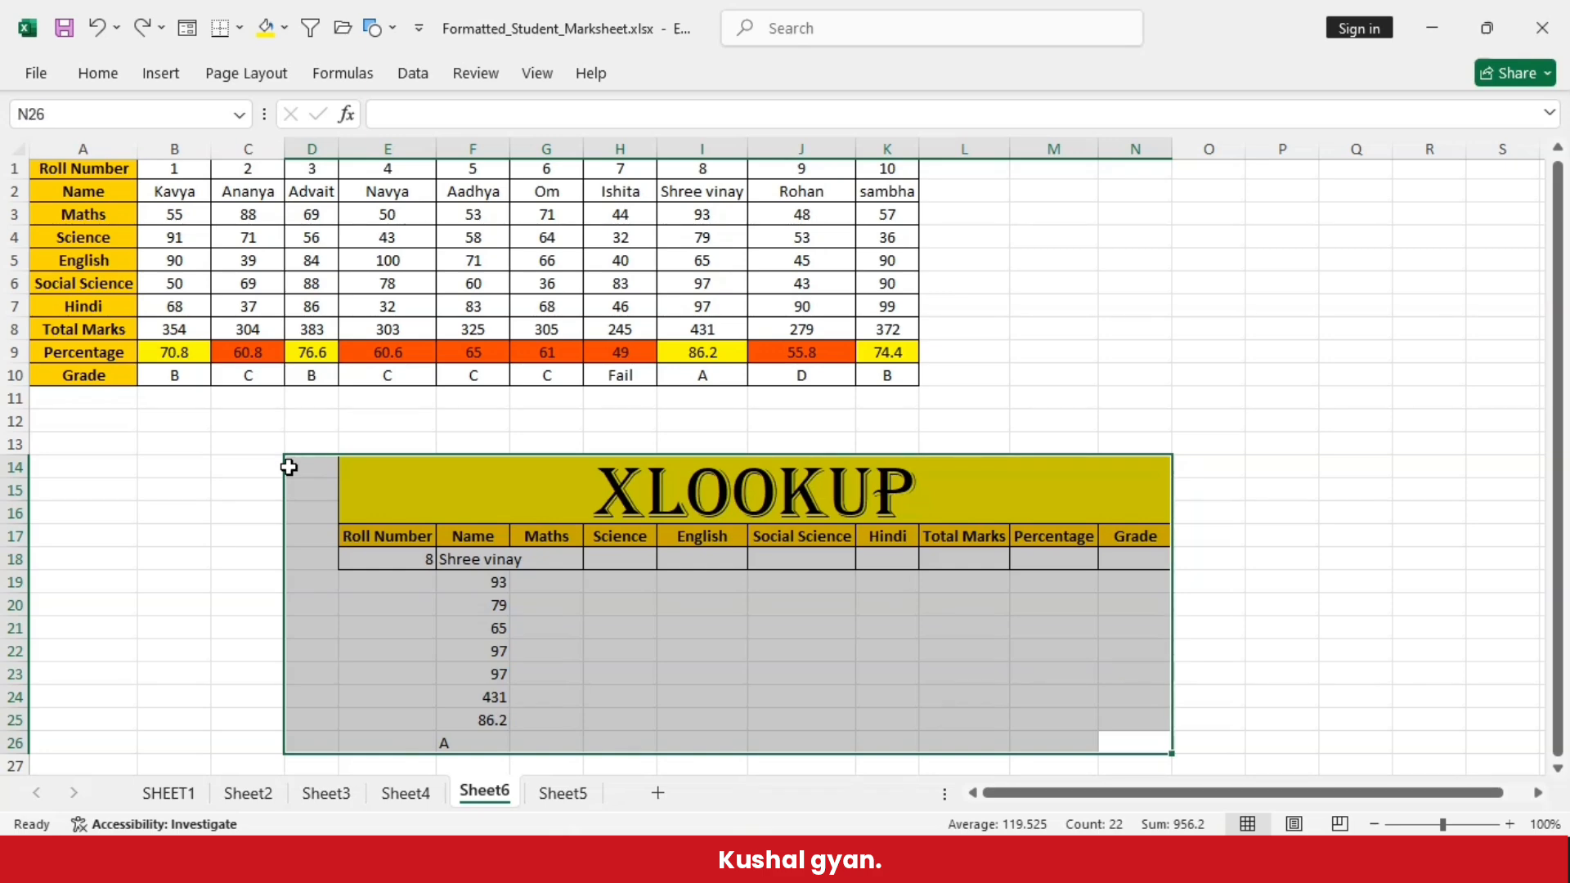
{"action": "key", "text": "Delete"}
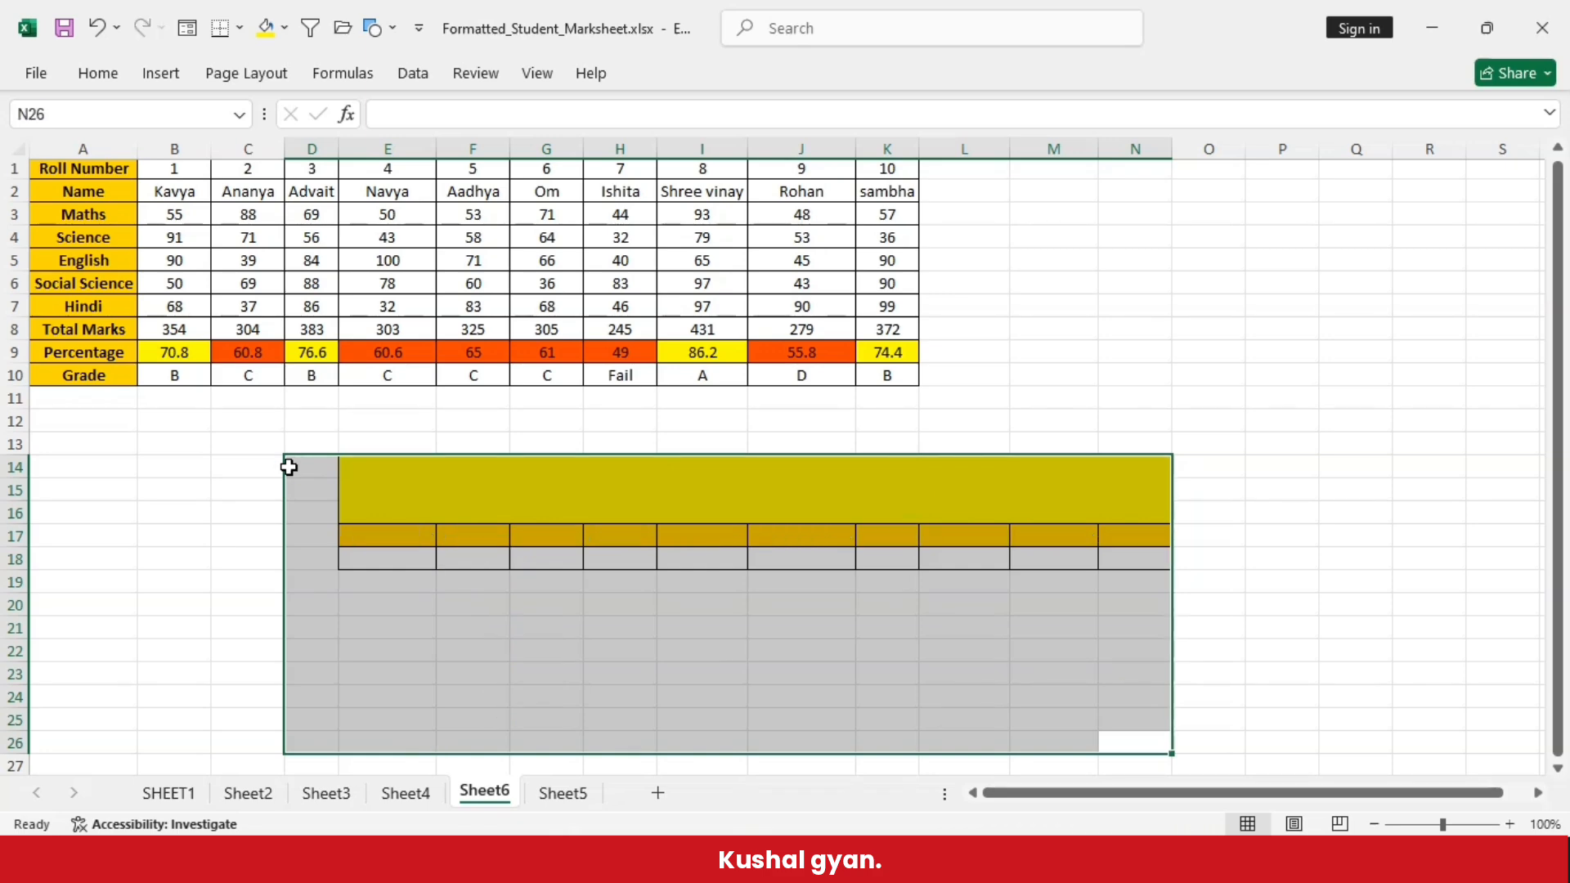
{"action": "left_click", "coordinate": [471, 652]}
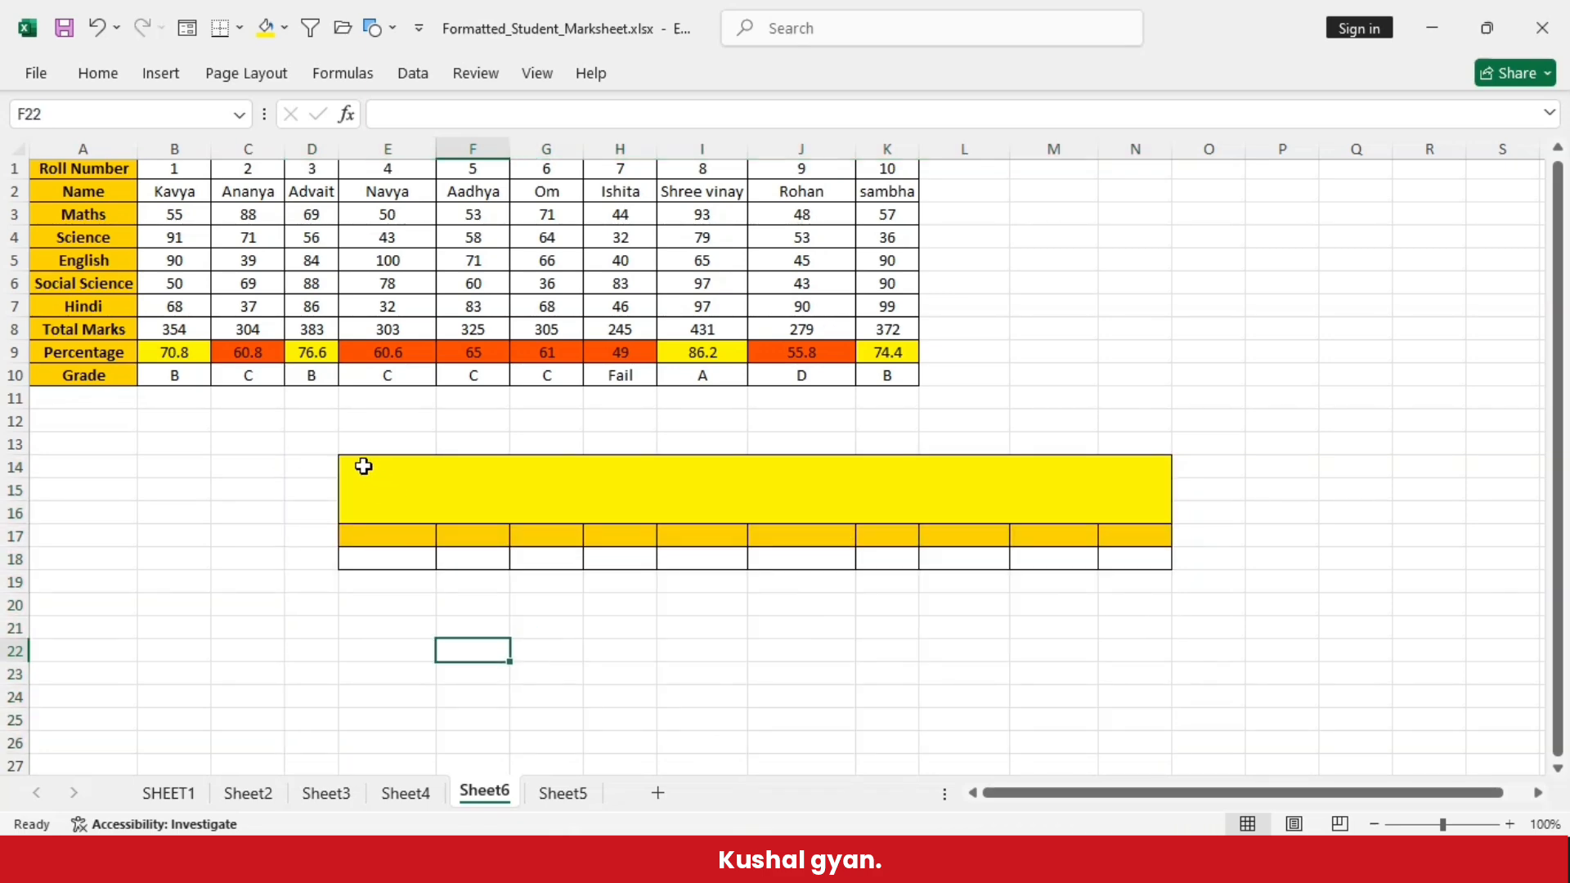
{"action": "left_click_drag", "start_coordinate": [363, 466], "coordinate": [419, 715]}
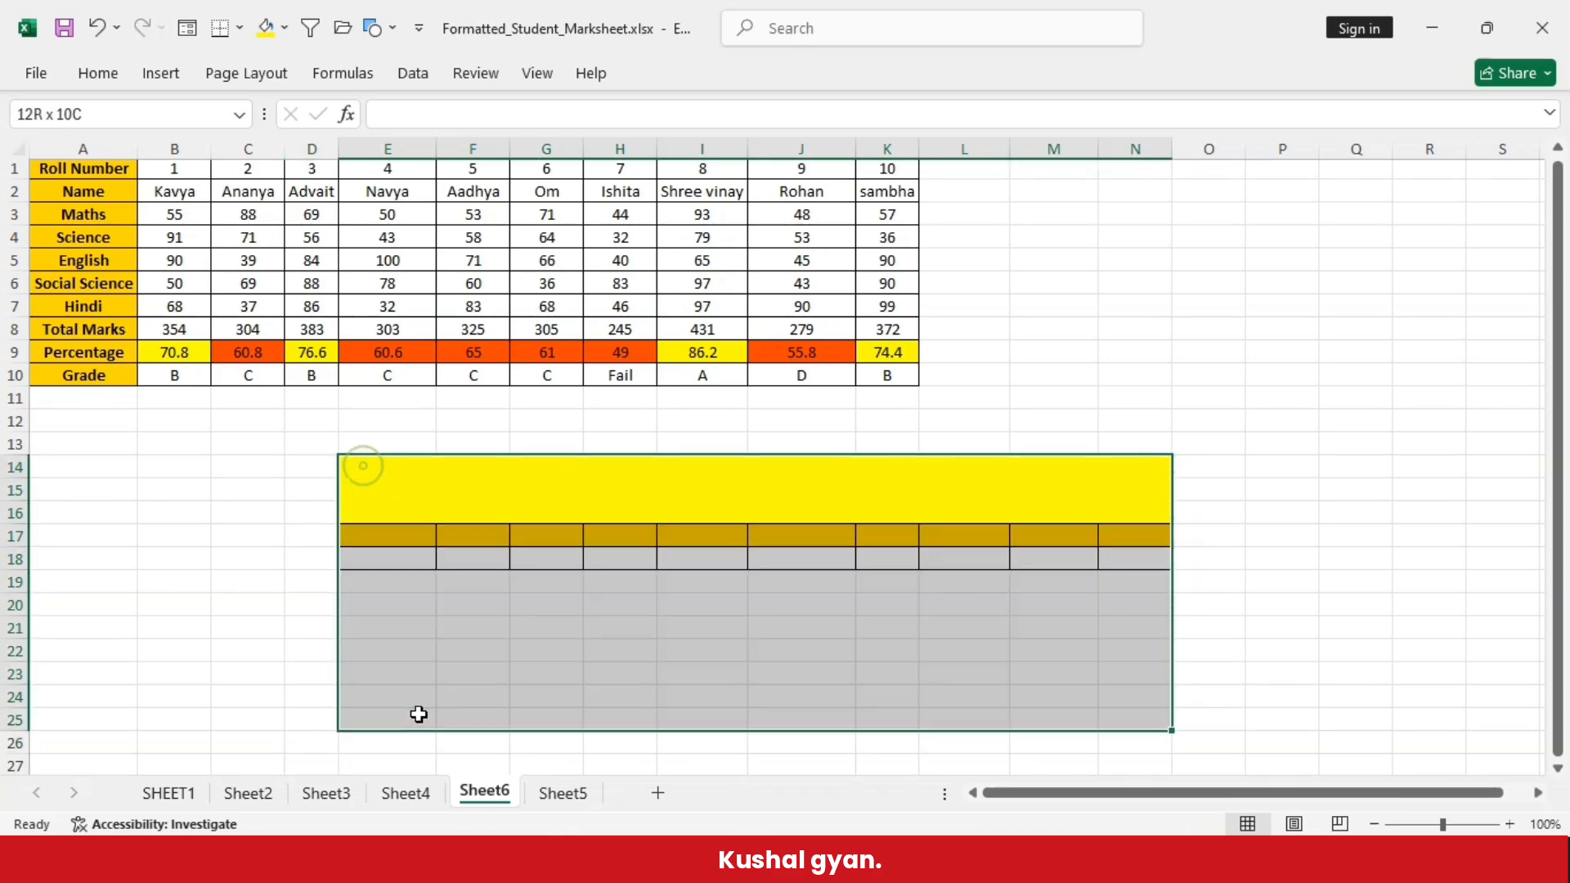
{"action": "left_click", "coordinate": [100, 72]}
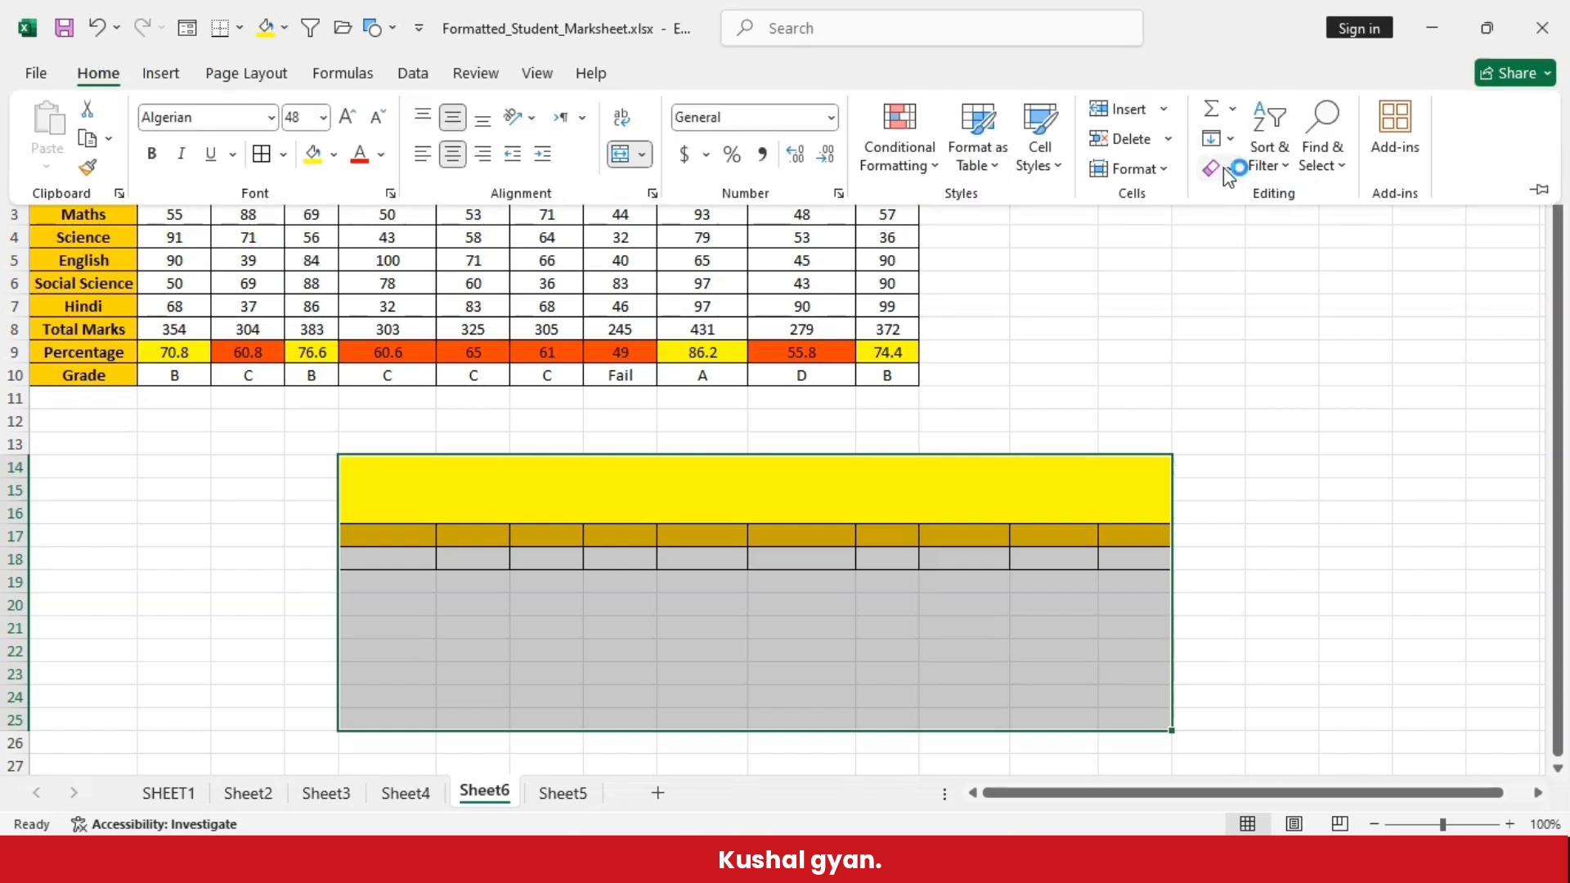
{"action": "left_click", "coordinate": [1224, 170]}
{"action": "left_click", "coordinate": [1257, 204]}
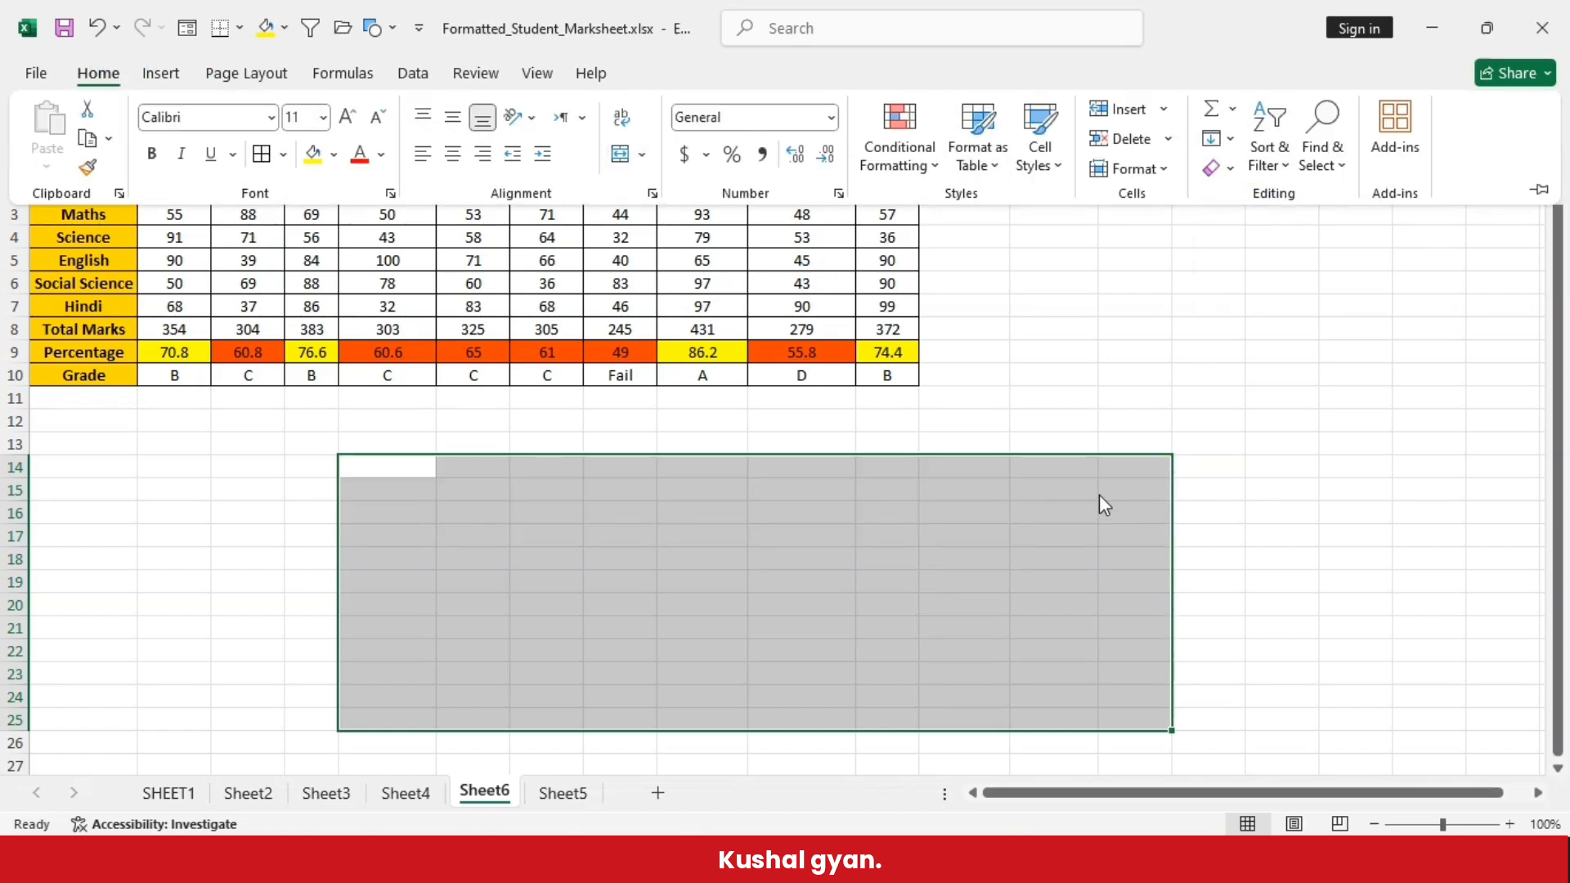
{"action": "left_click", "coordinate": [1003, 432]}
{"action": "left_click", "coordinate": [1003, 432]}
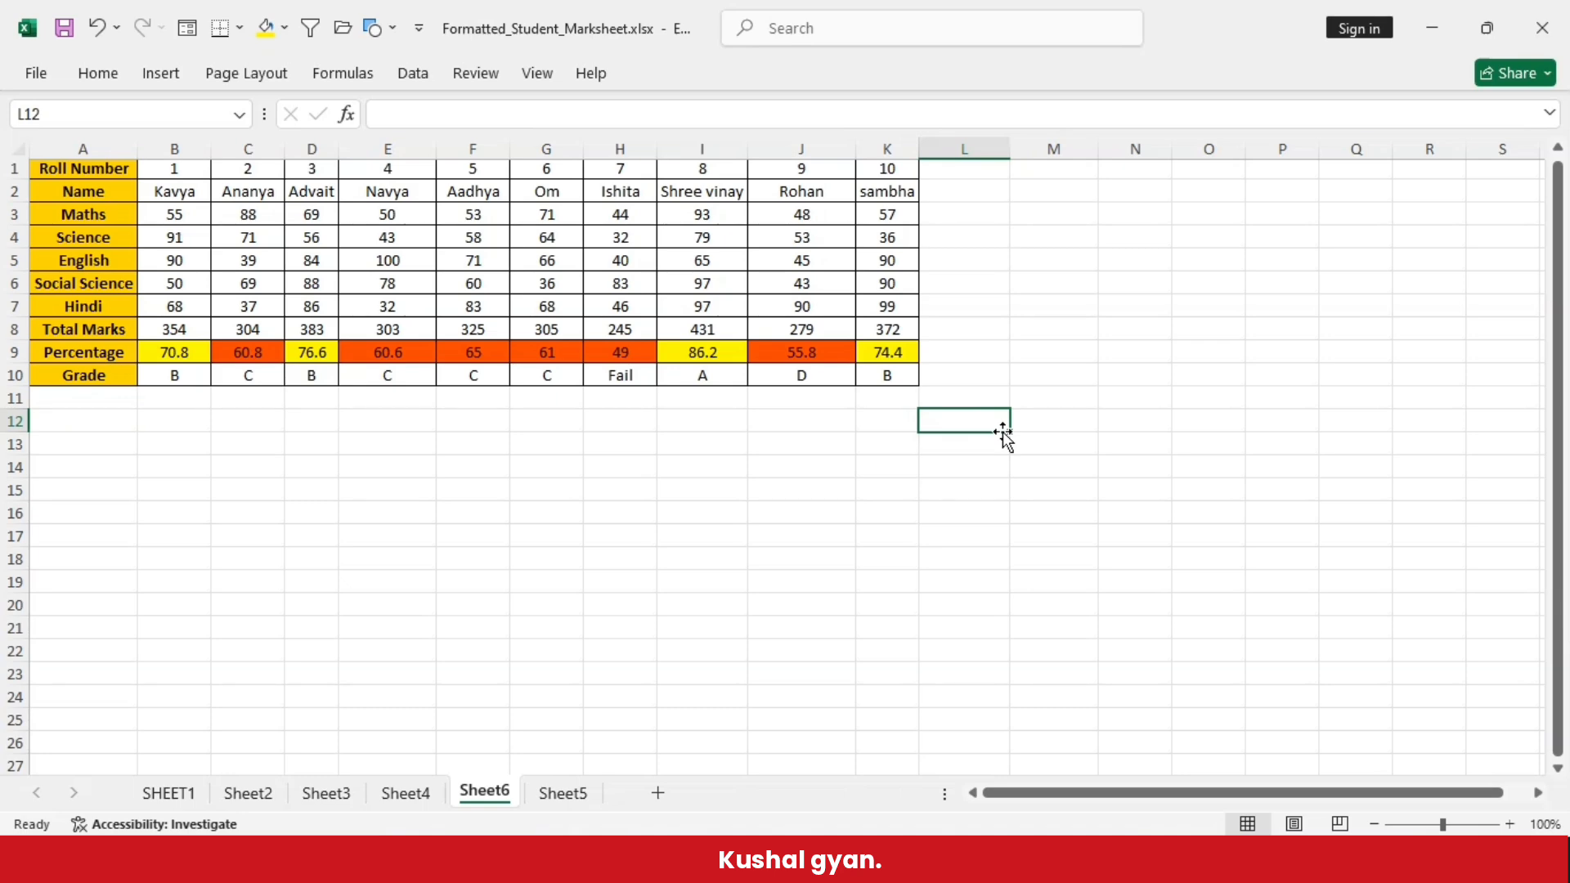
- Copy the blank XLOOKUP table in F15:O19 on Sheet4
{"action": "left_click", "coordinate": [406, 792]}
{"action": "left_click", "coordinate": [417, 681]}
{"action": "left_click_drag", "start_coordinate": [420, 494], "coordinate": [446, 559]}
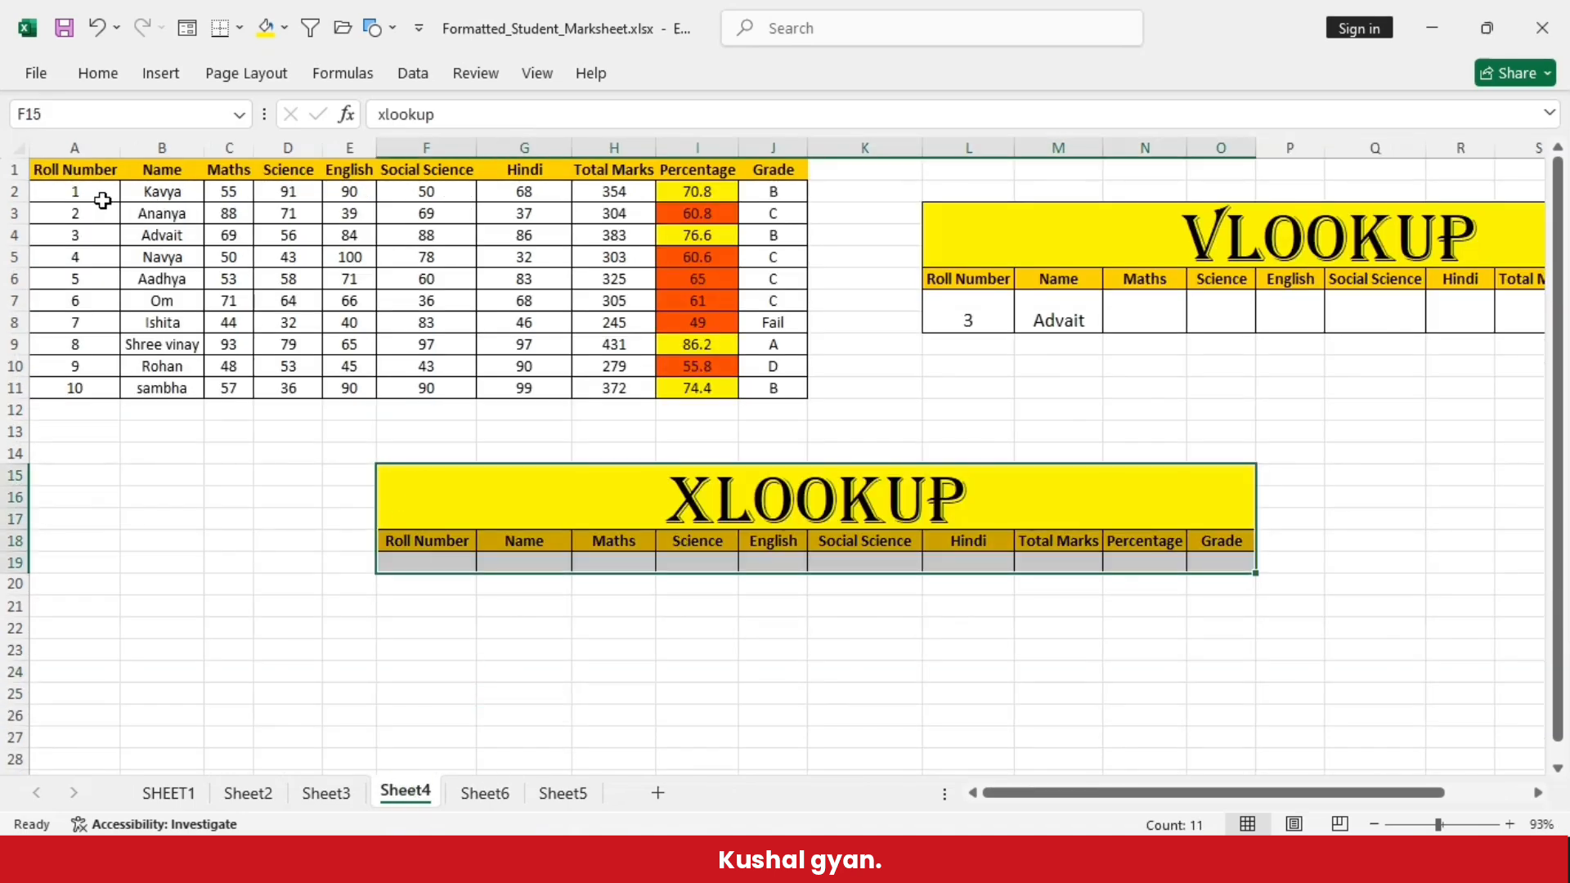
{"action": "left_click", "coordinate": [91, 74]}
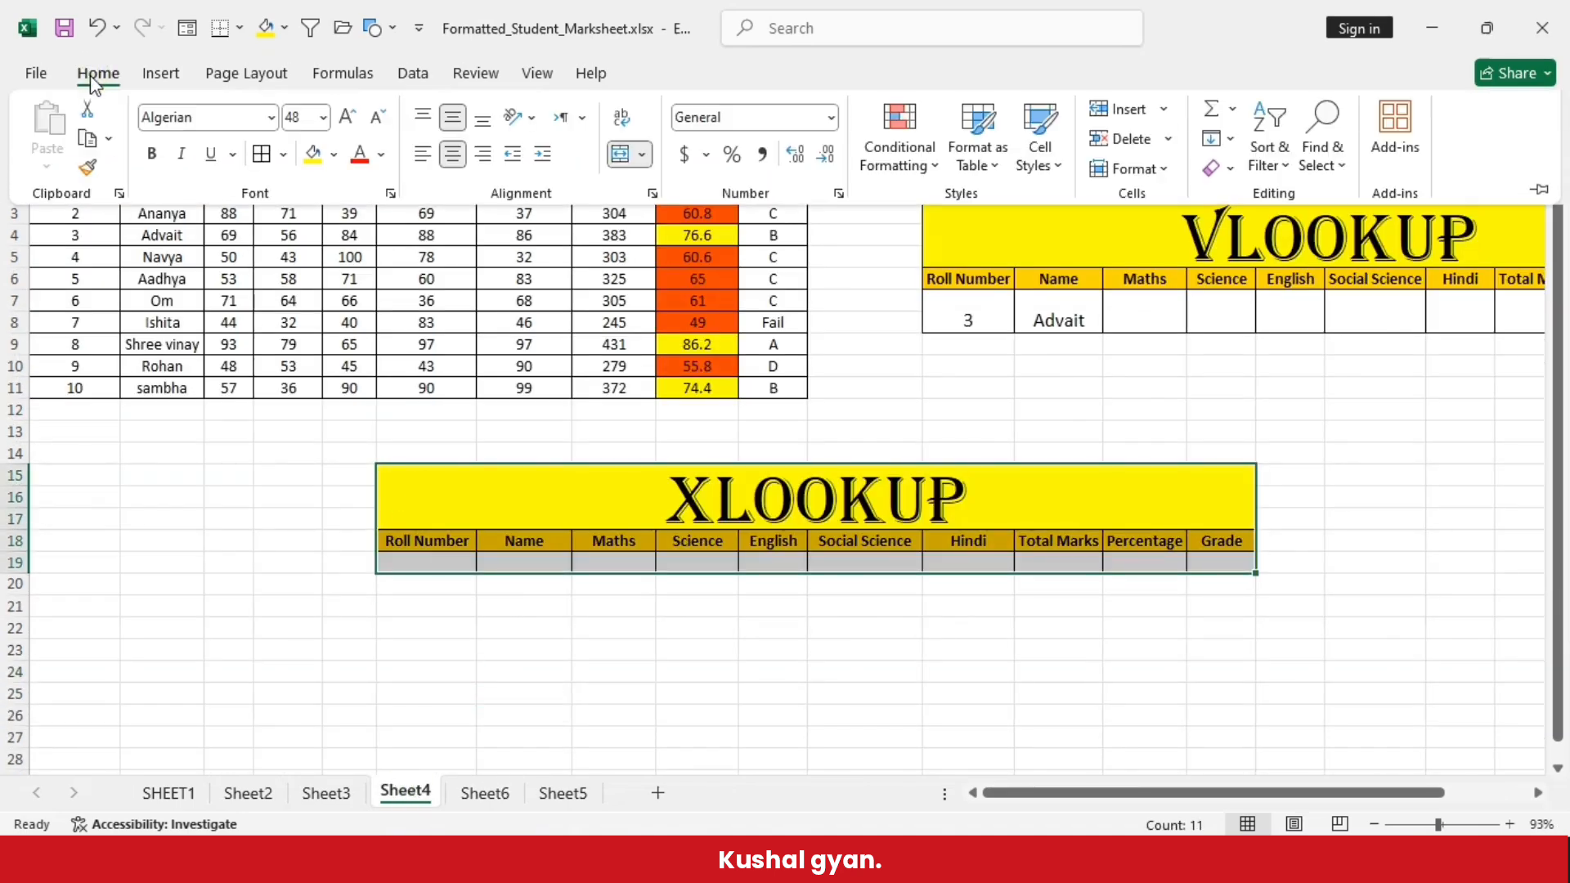
{"action": "left_click", "coordinate": [89, 141]}
- Paste the copied XLOOKUP table transposed at cell E14 on Sheet6
{"action": "left_click", "coordinate": [518, 805]}
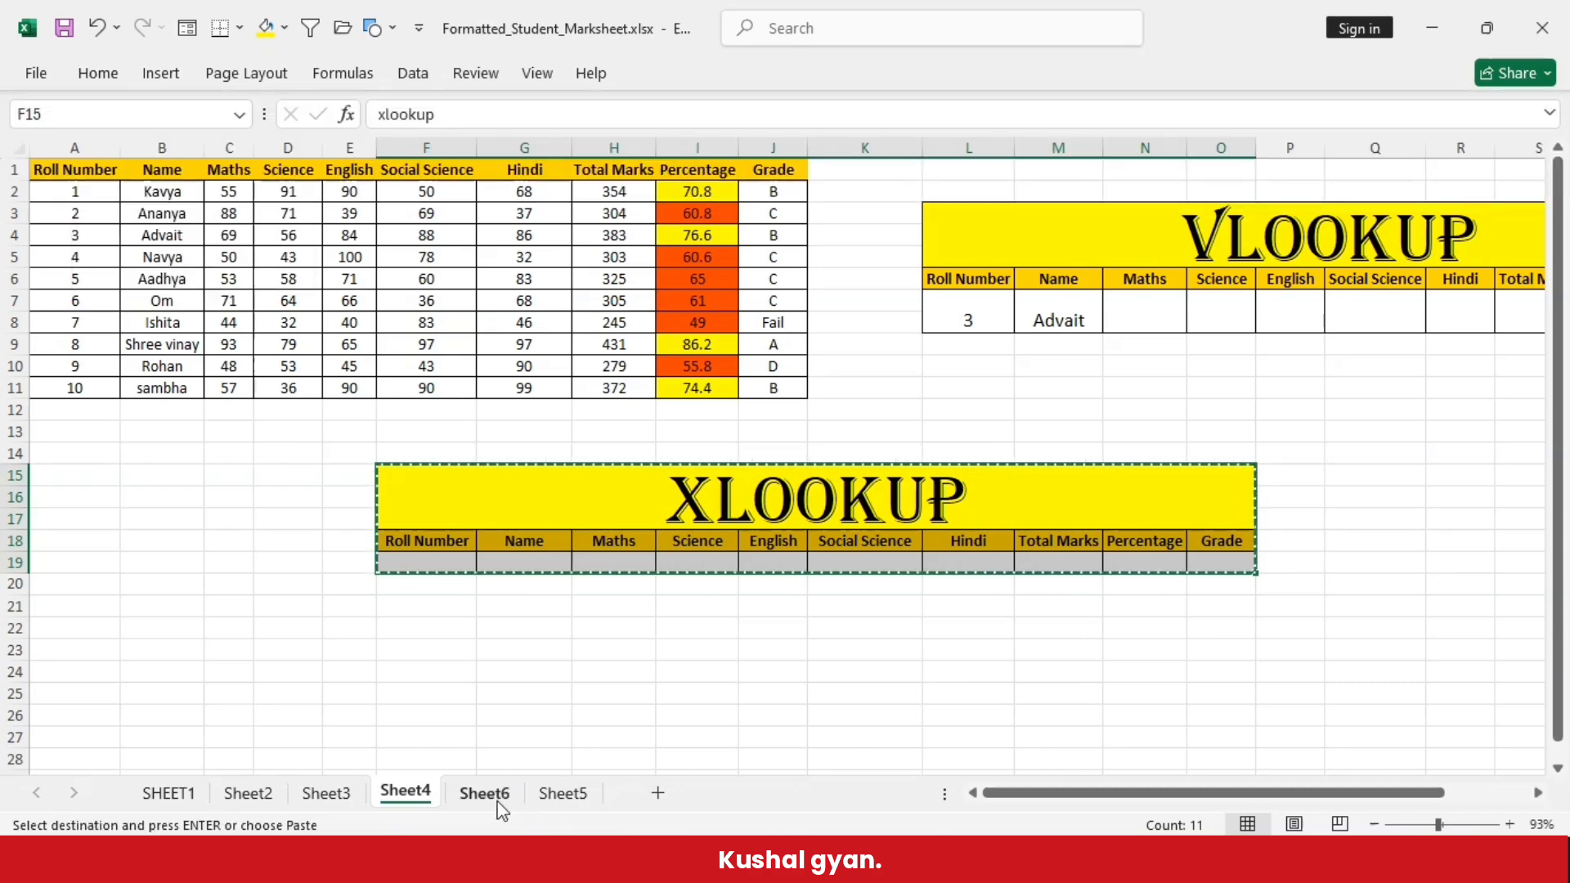
{"action": "left_click", "coordinate": [403, 536]}
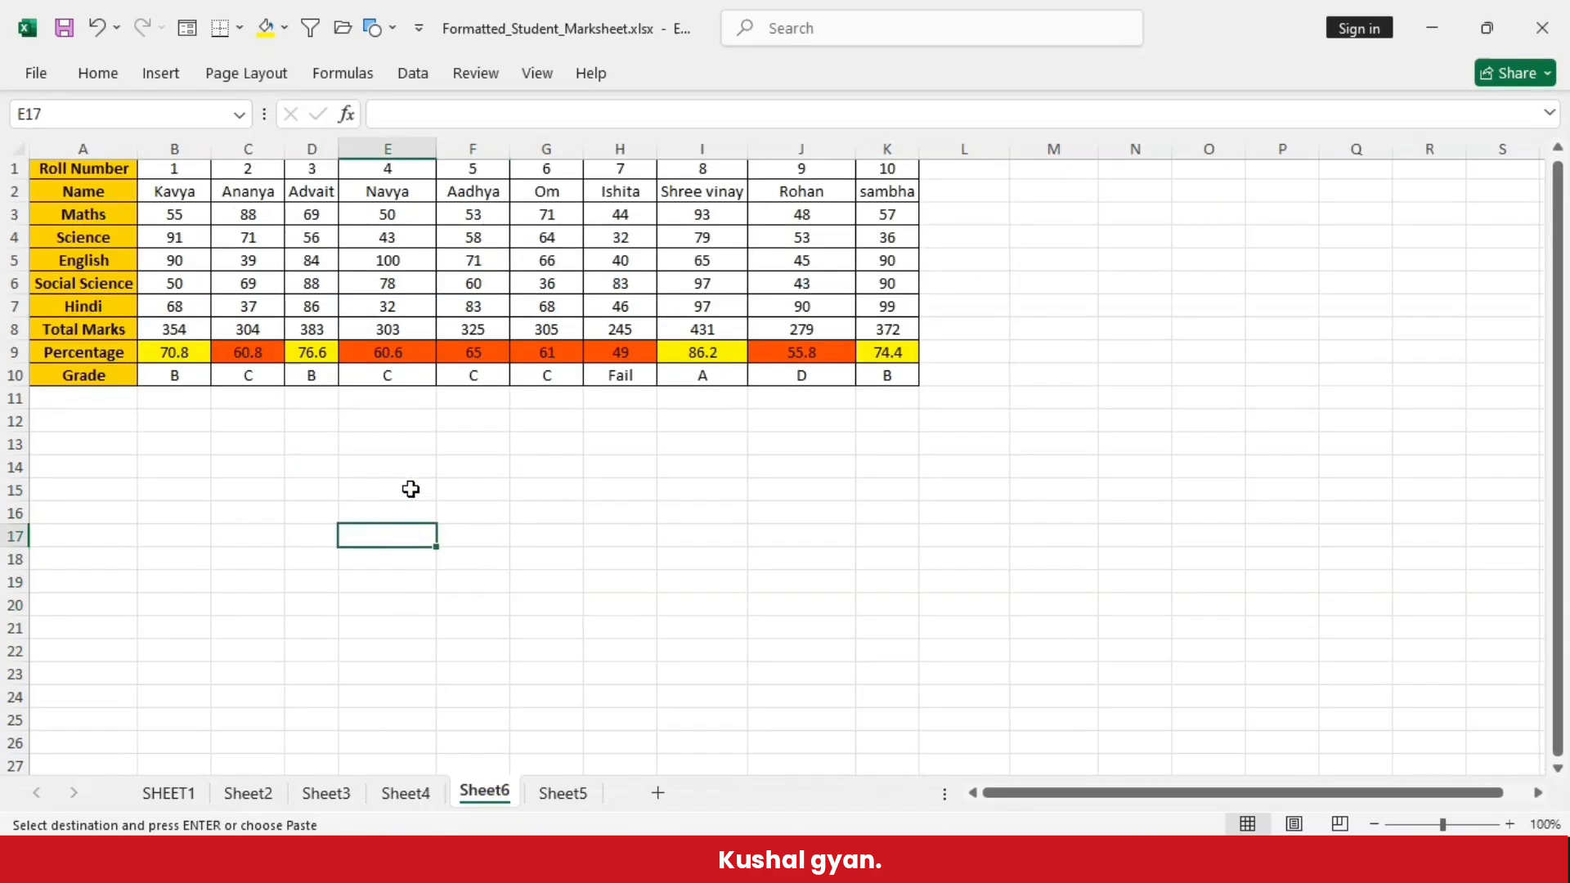
{"action": "left_click", "coordinate": [352, 465]}
{"action": "left_click", "coordinate": [106, 74]}
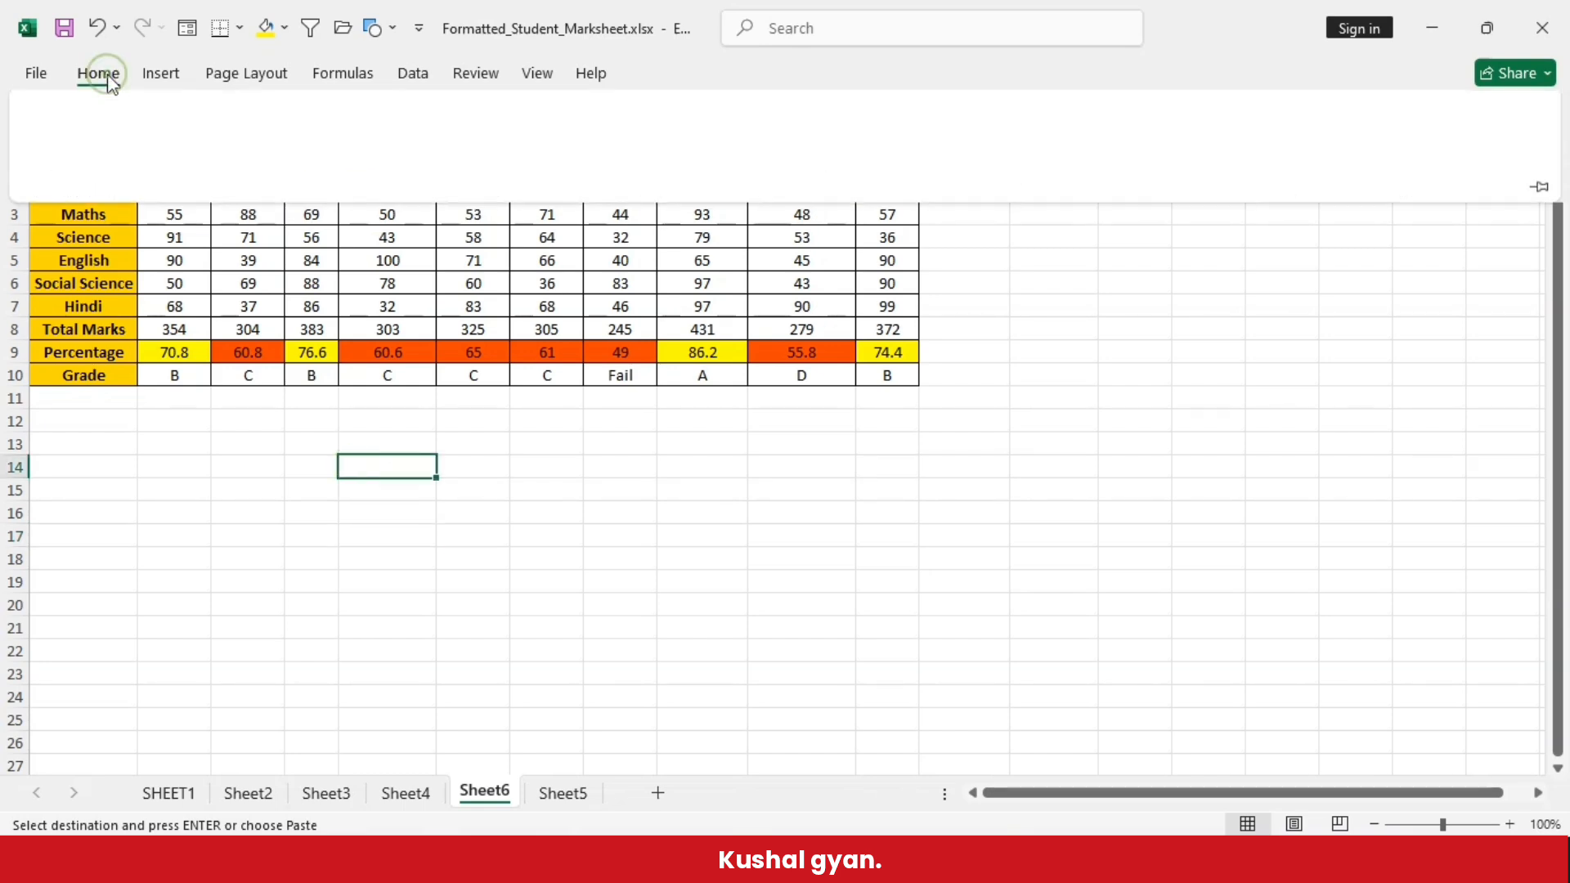
{"action": "left_click", "coordinate": [42, 170]}
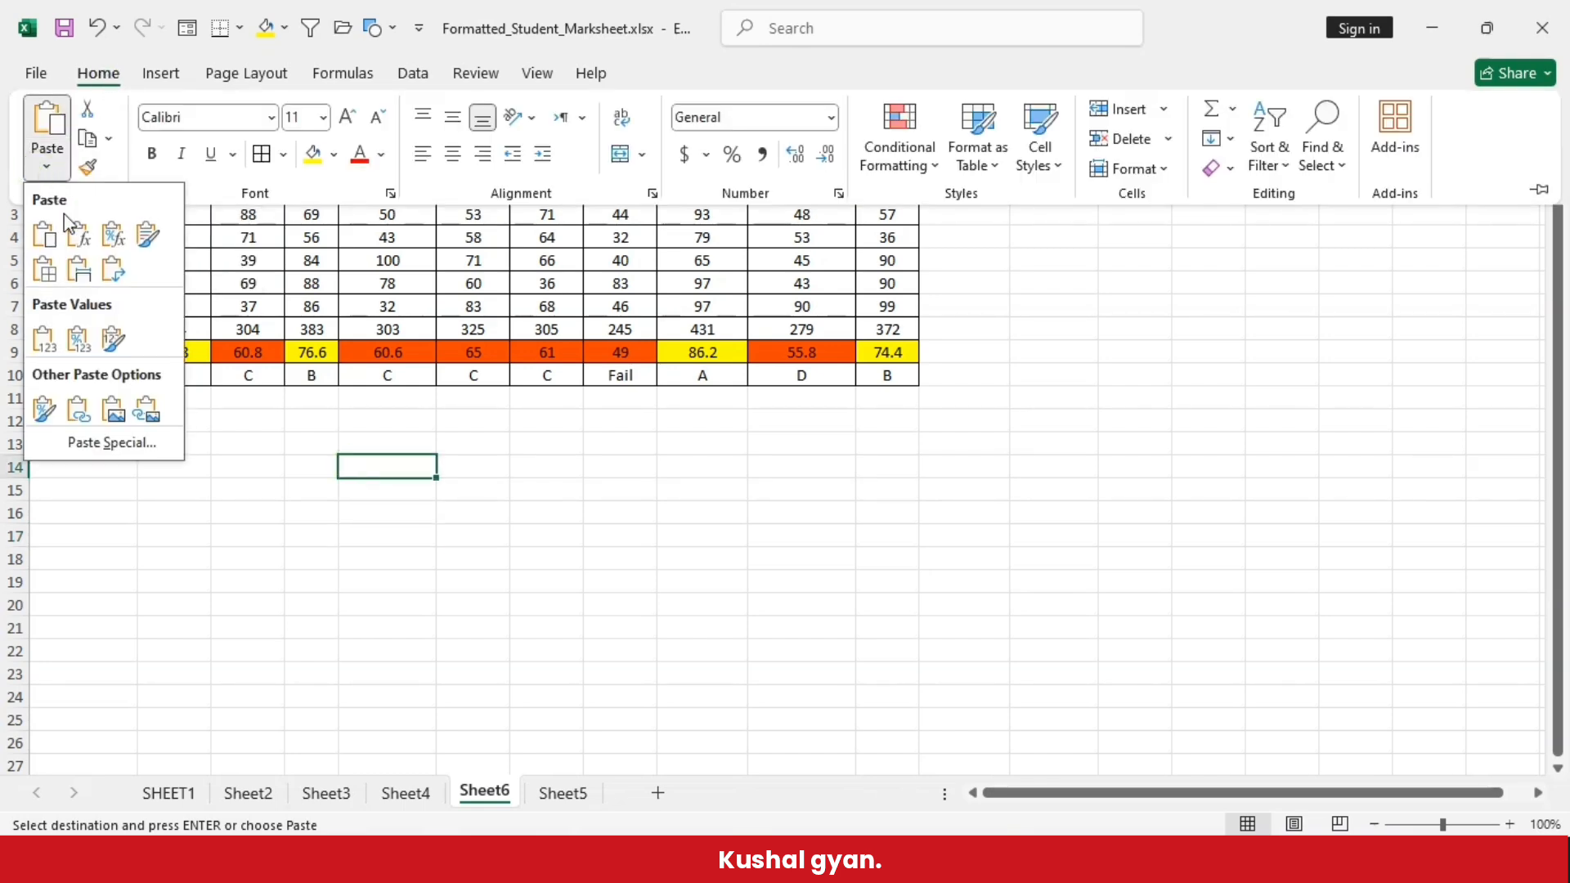
{"action": "left_click", "coordinate": [112, 270]}
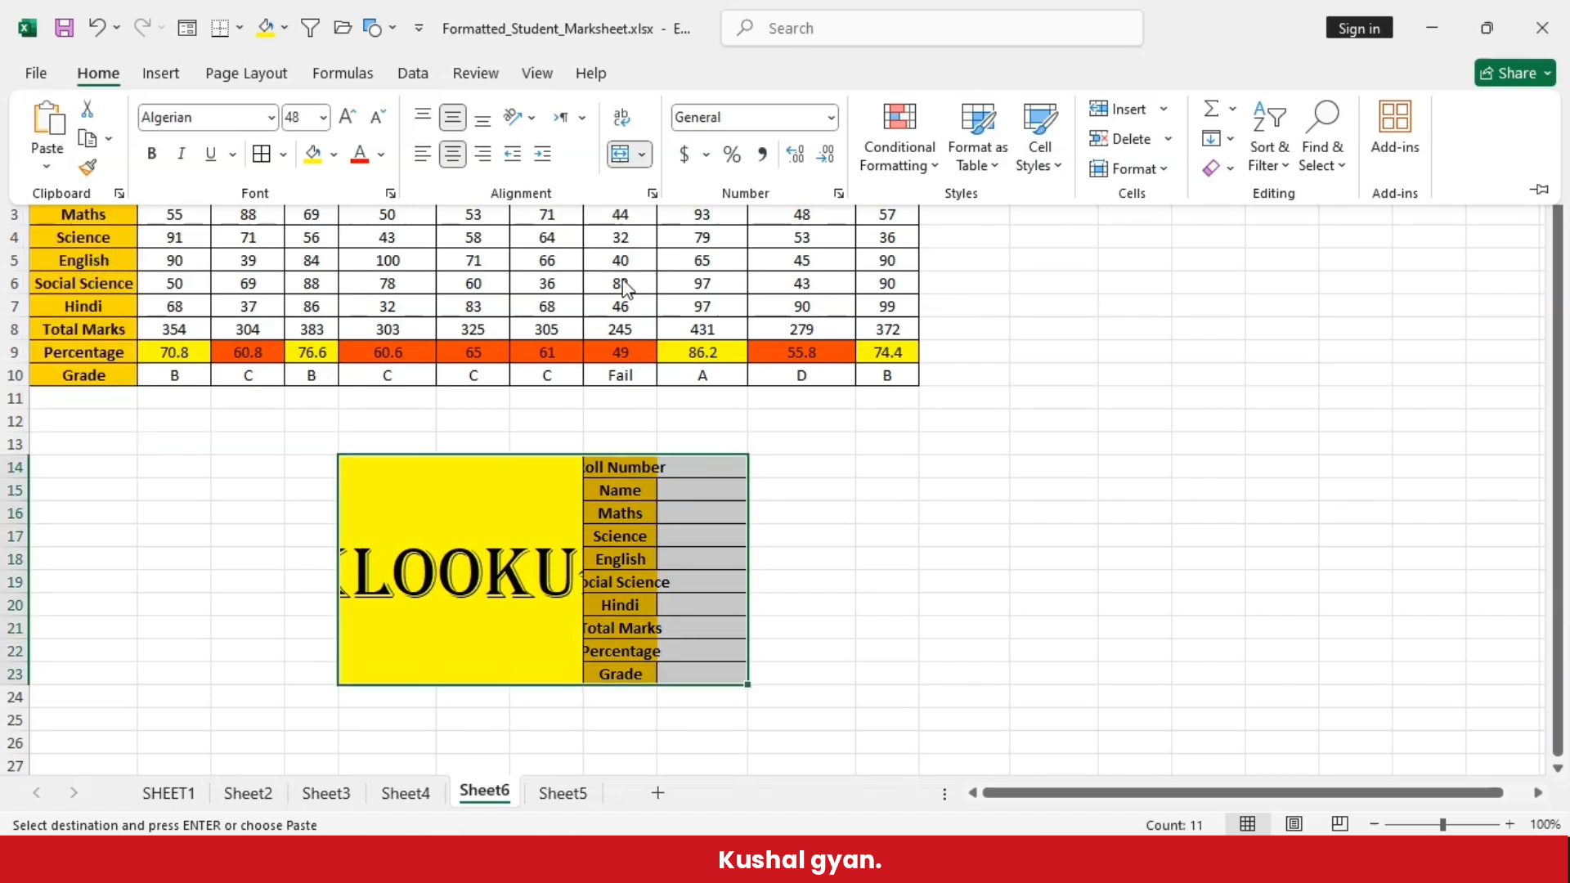
{"action": "left_click", "coordinate": [1064, 433]}
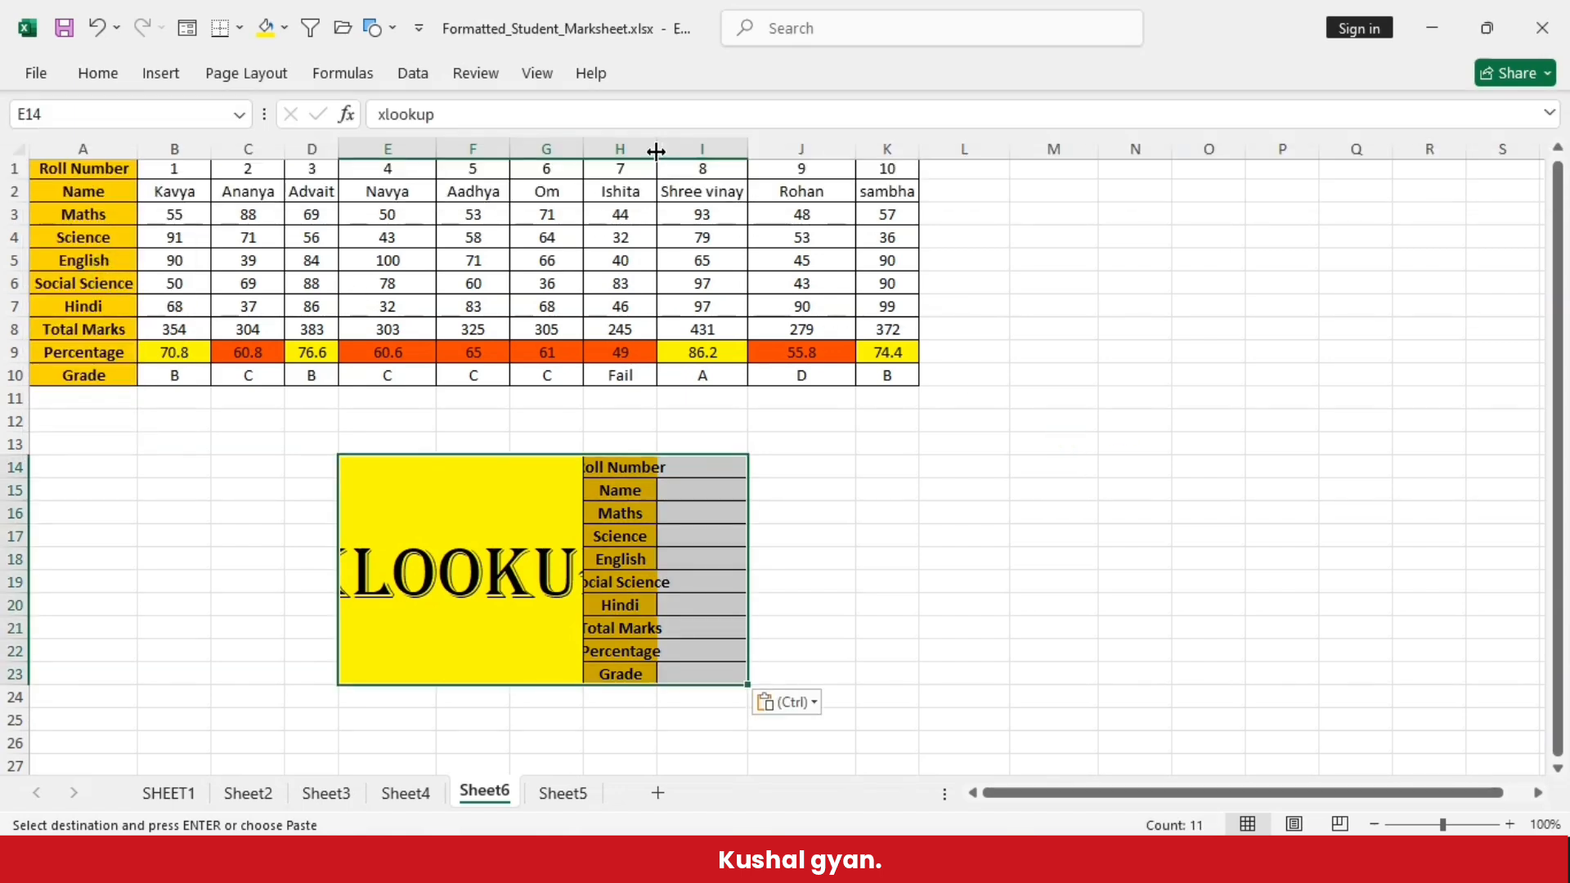
- Auto-fit column H to its labels and set the merged XLOOKUP title's font size to 28
{"action": "double_click", "coordinate": [657, 149]}
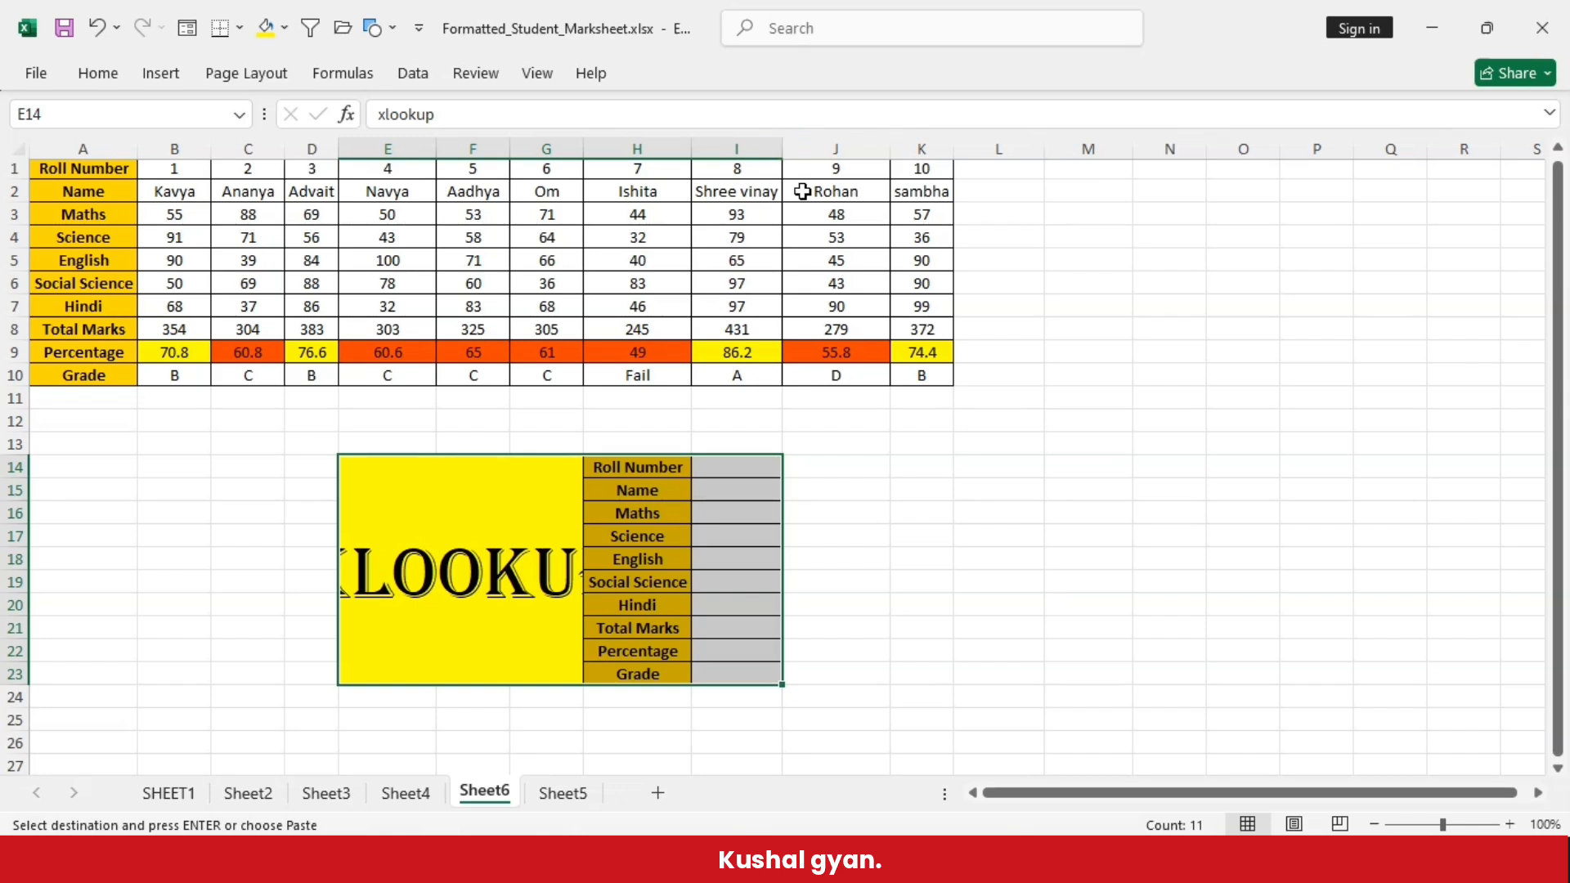
{"action": "left_click", "coordinate": [844, 579]}
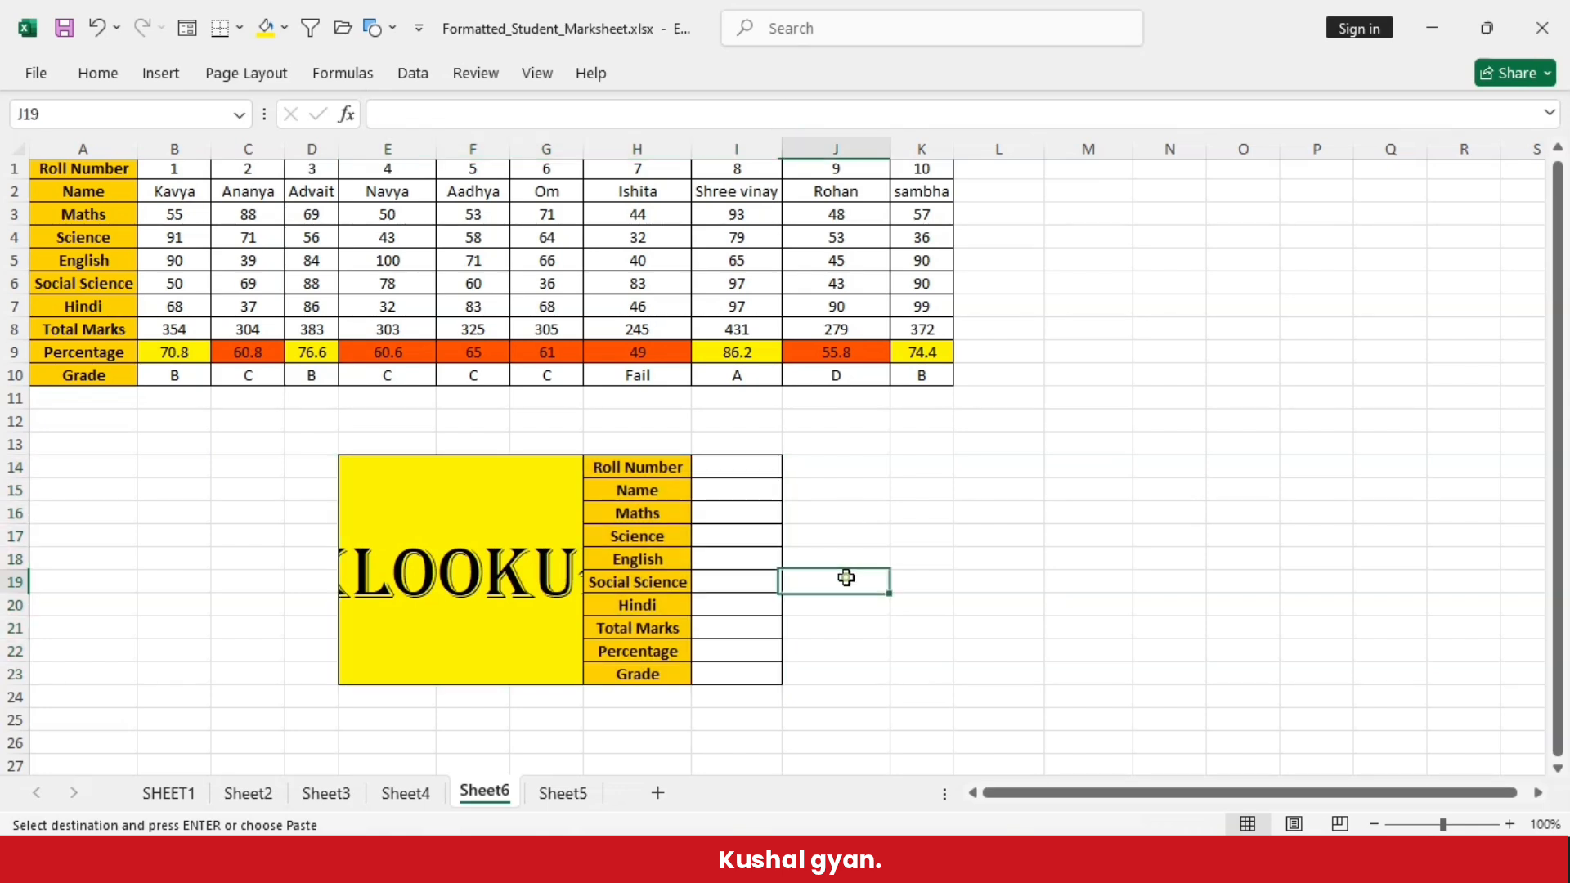
{"action": "left_click", "coordinate": [533, 575]}
{"action": "left_click", "coordinate": [99, 79]}
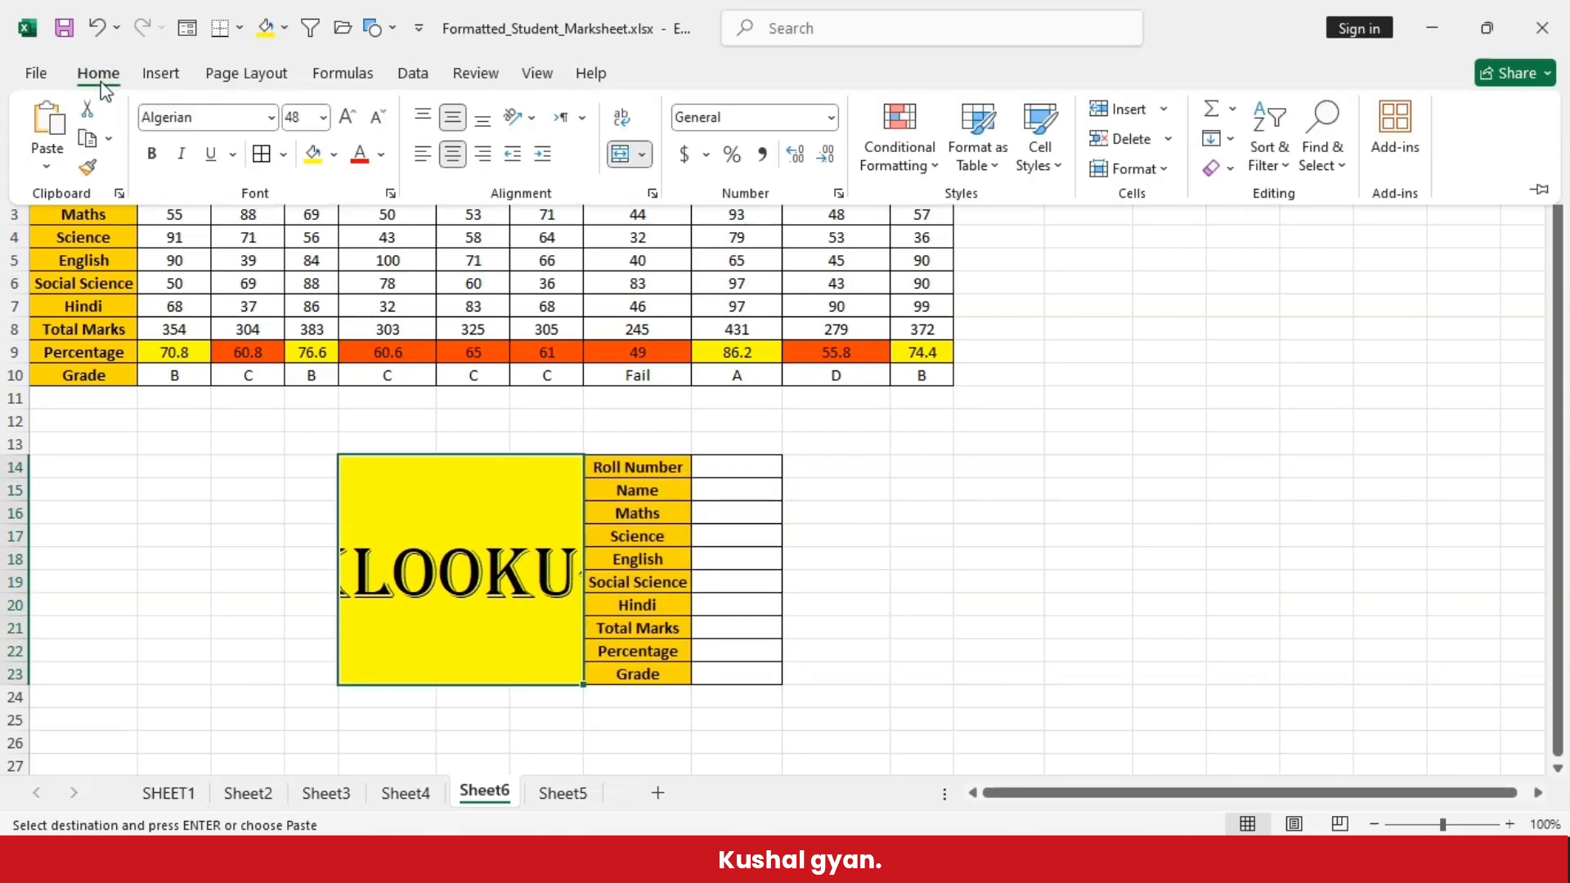
{"action": "left_click", "coordinate": [323, 116]}
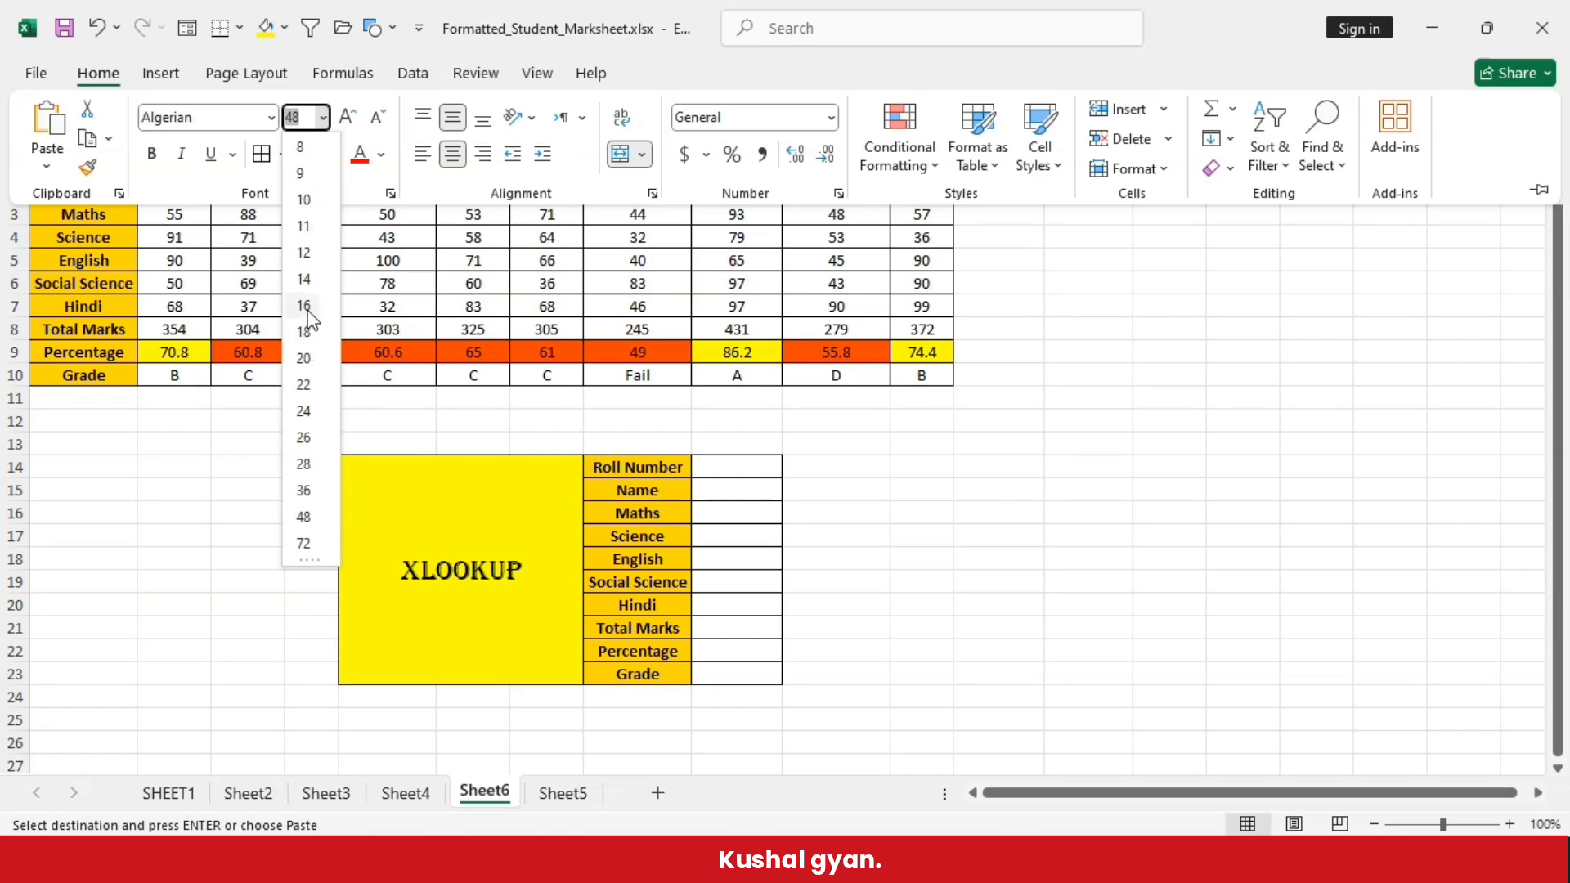
{"action": "left_click", "coordinate": [307, 466]}
{"action": "left_click", "coordinate": [1180, 601]}
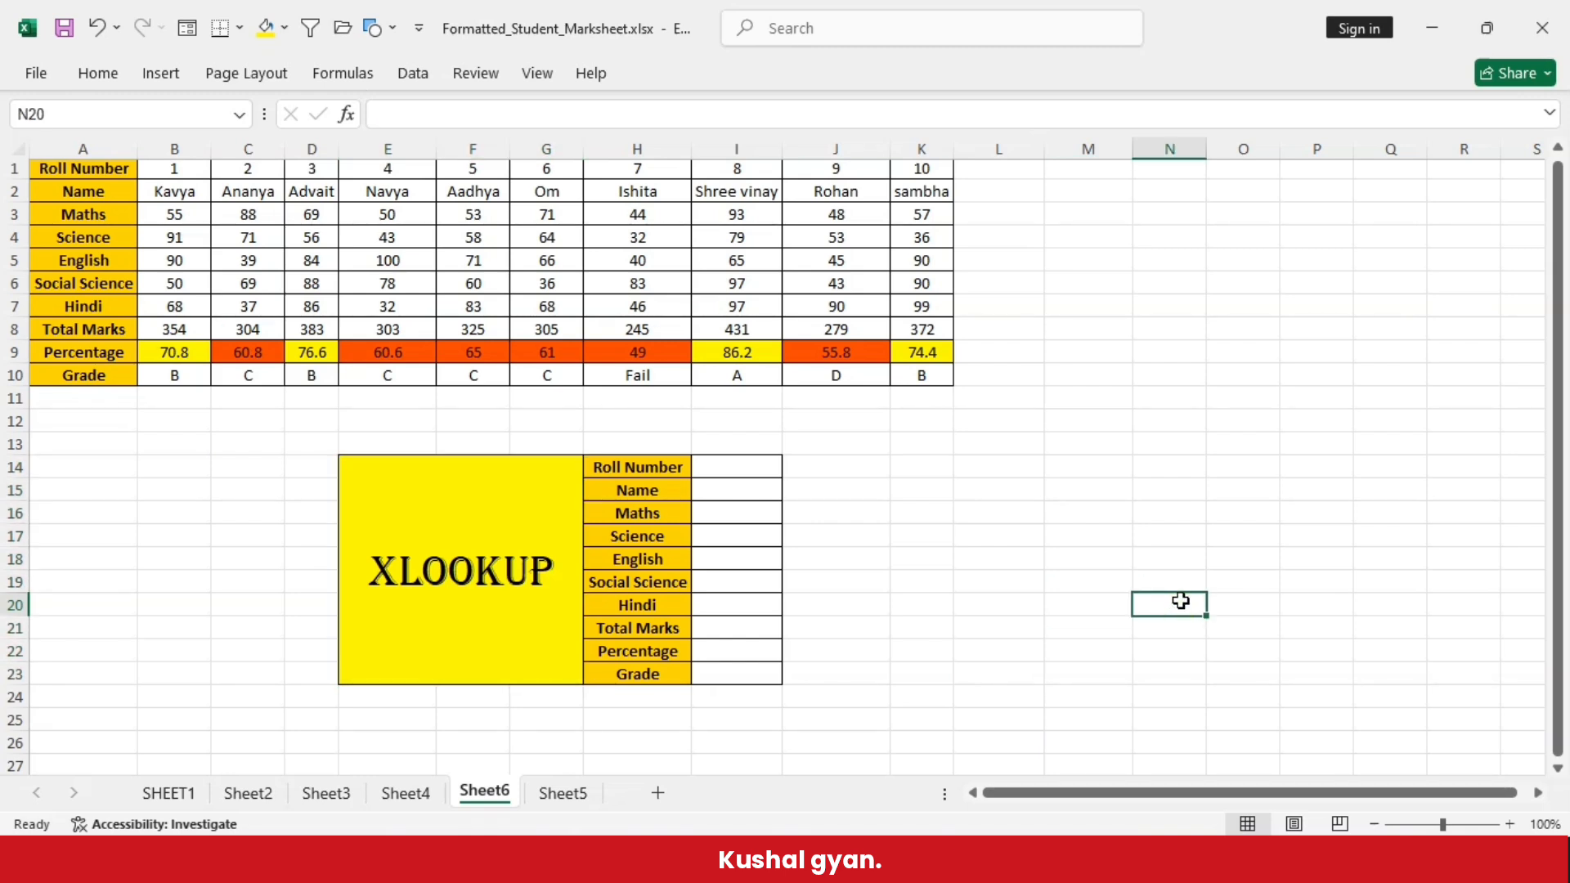
{"action": "left_click", "coordinate": [742, 467]}
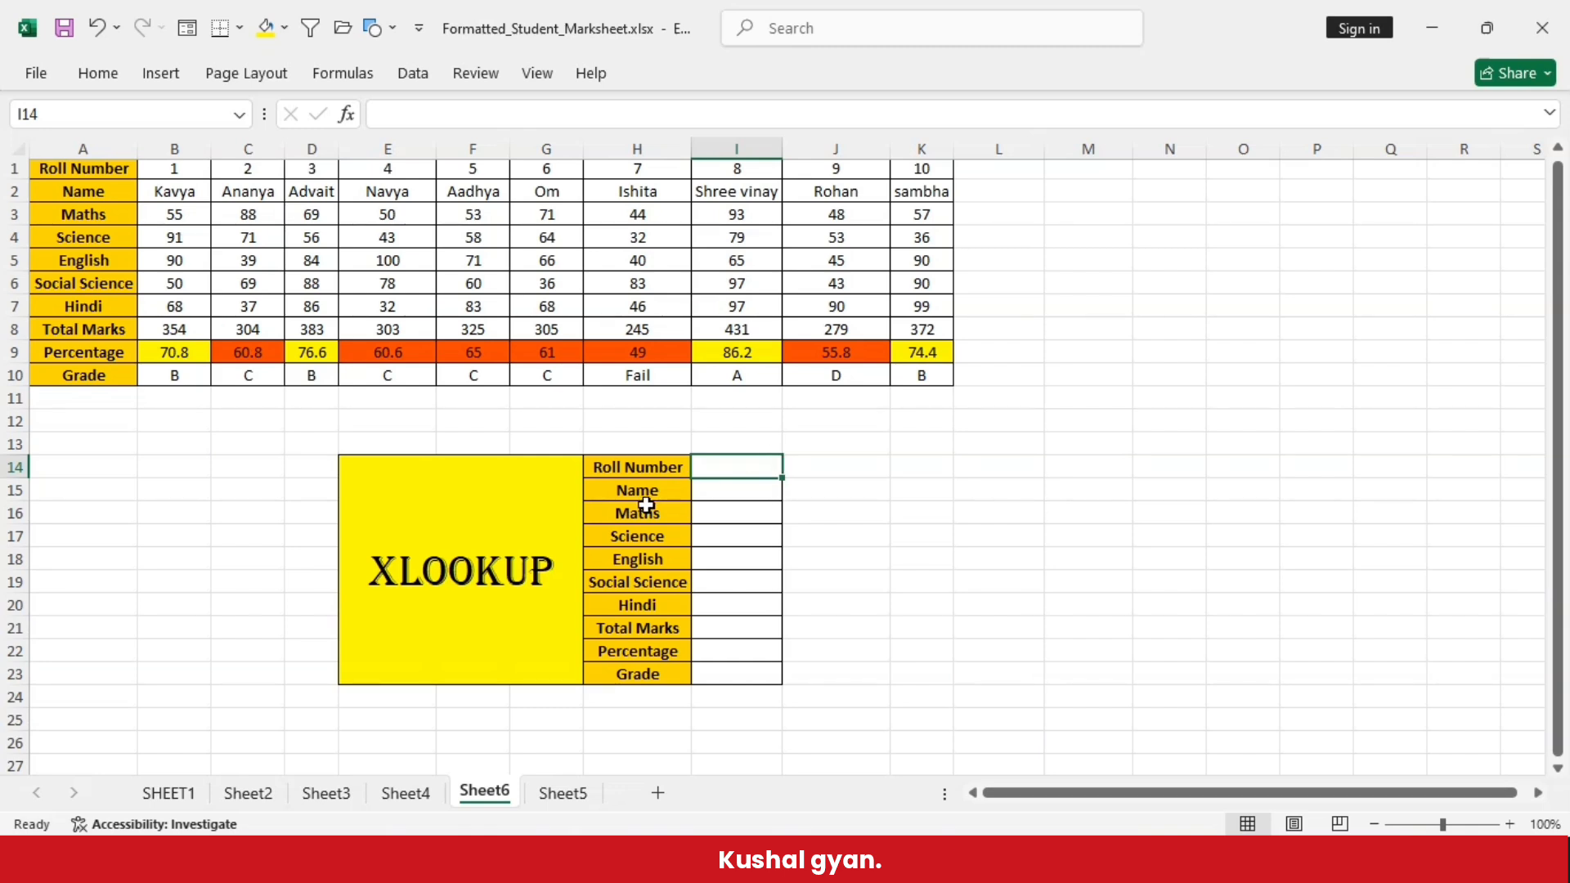
{"action": "left_click", "coordinate": [750, 491]}
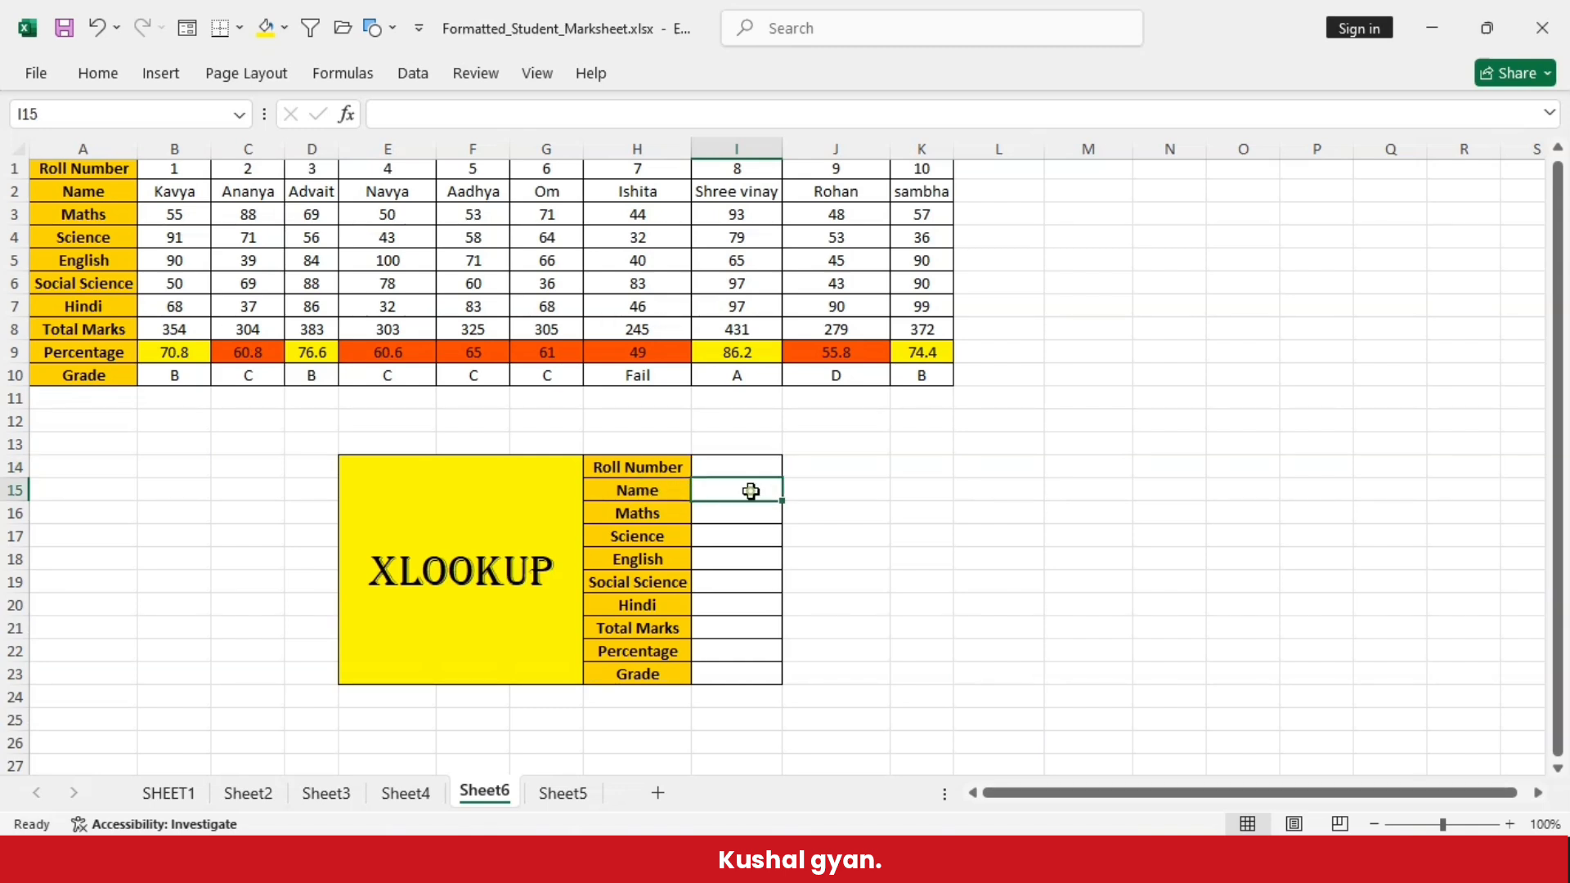
{"action": "left_click_drag", "start_coordinate": [657, 491], "coordinate": [743, 490]}
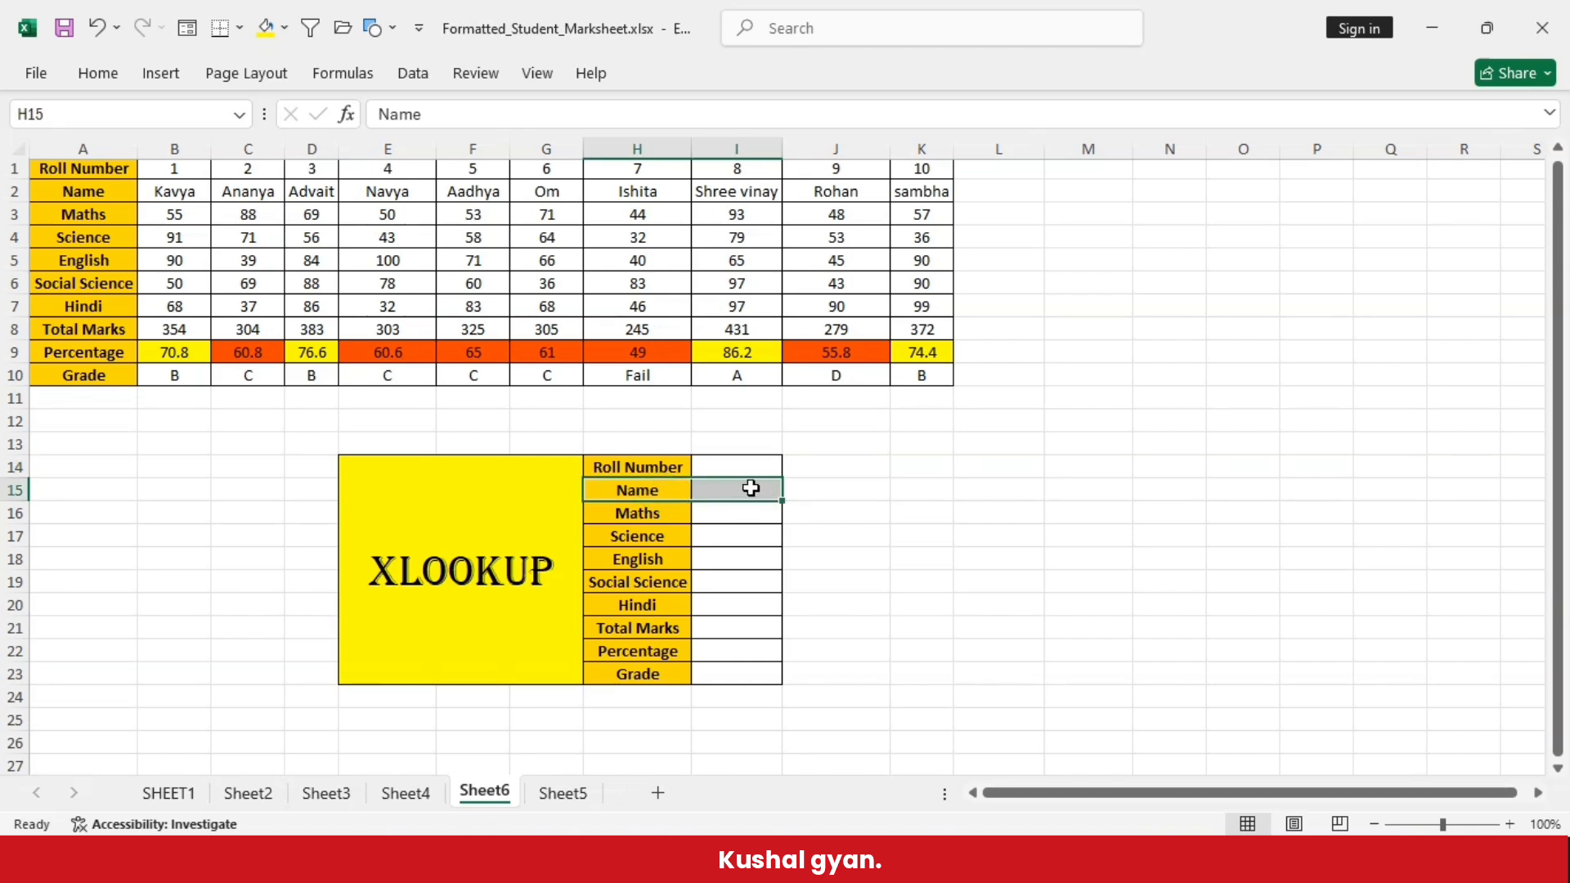
{"action": "left_click", "coordinate": [1001, 505]}
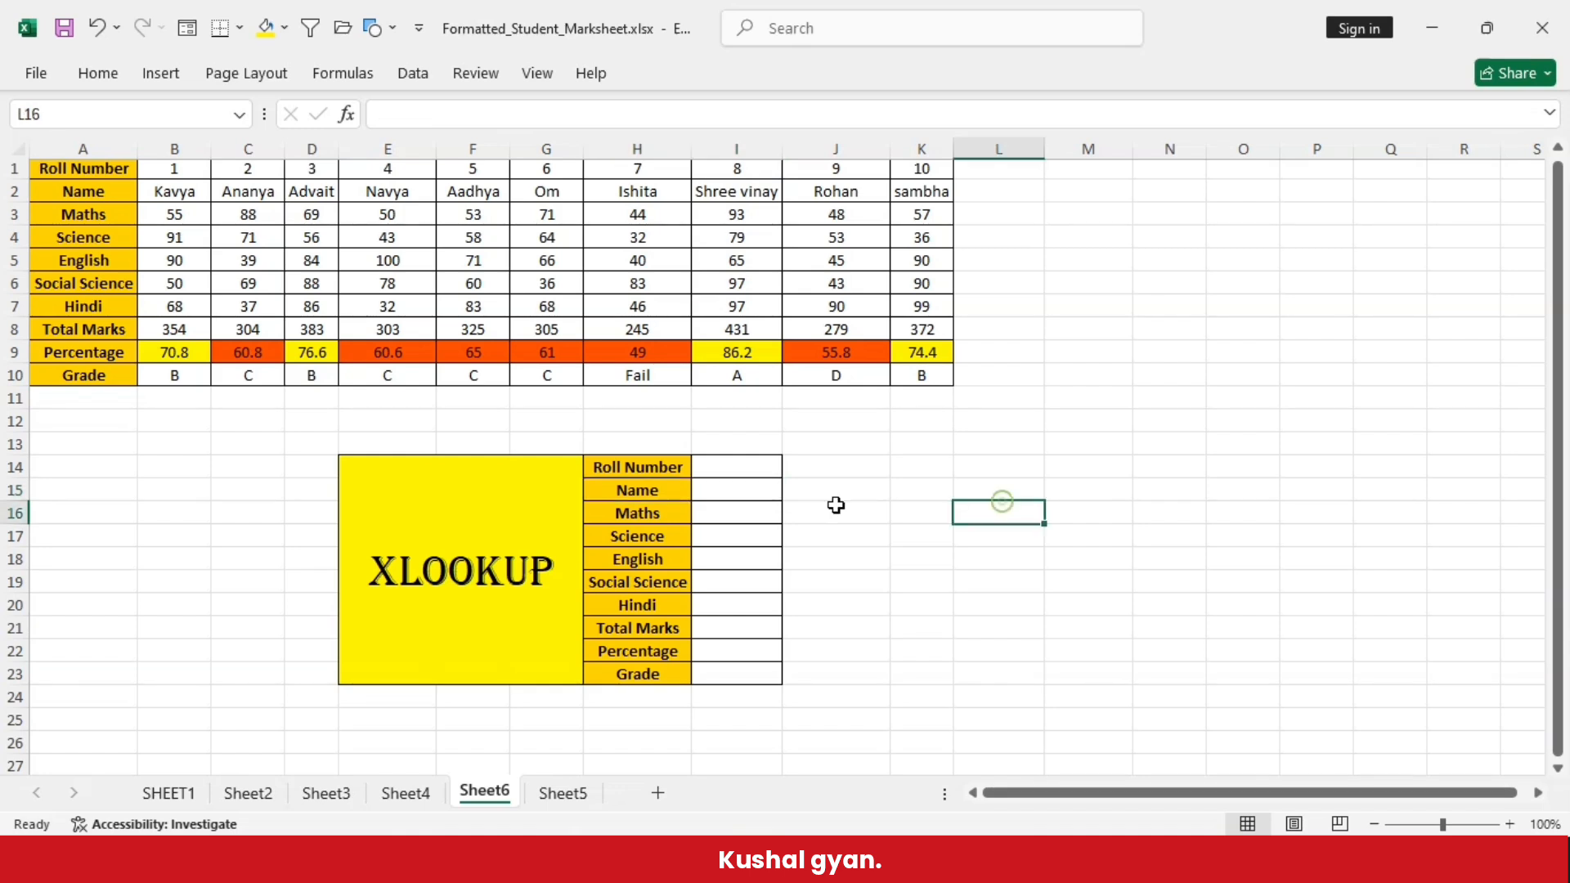
- Enter the formula =XLOOKUP(I14,B1:K1,B2:K10) in the Name result cell I15
{"action": "left_click", "coordinate": [738, 491]}
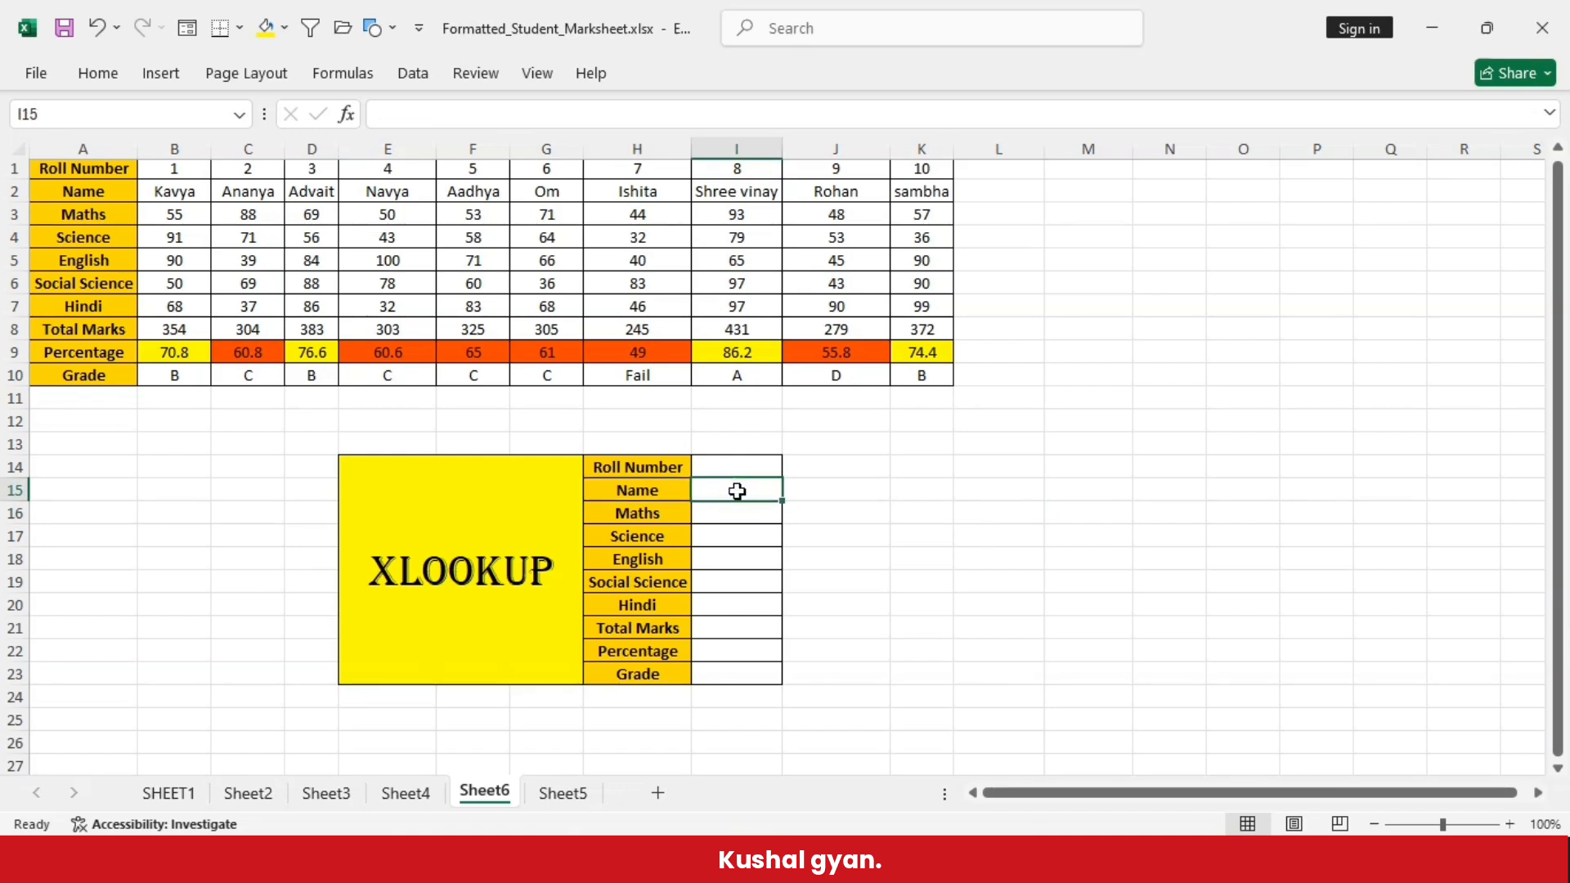
{"action": "type", "text": "=x"}
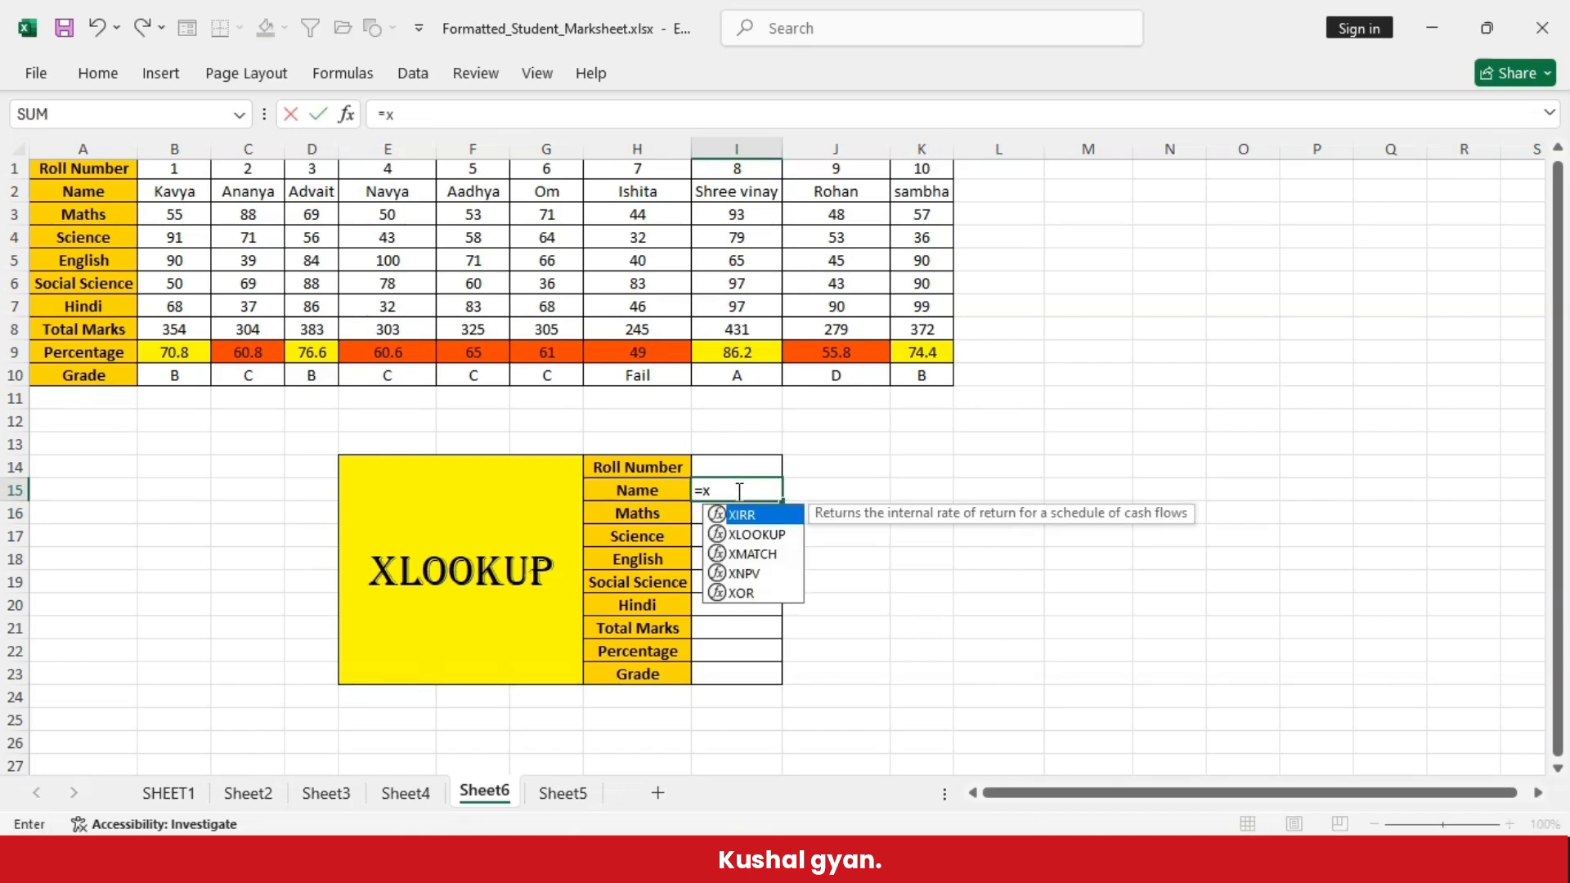
{"action": "type", "text": "lookup"}
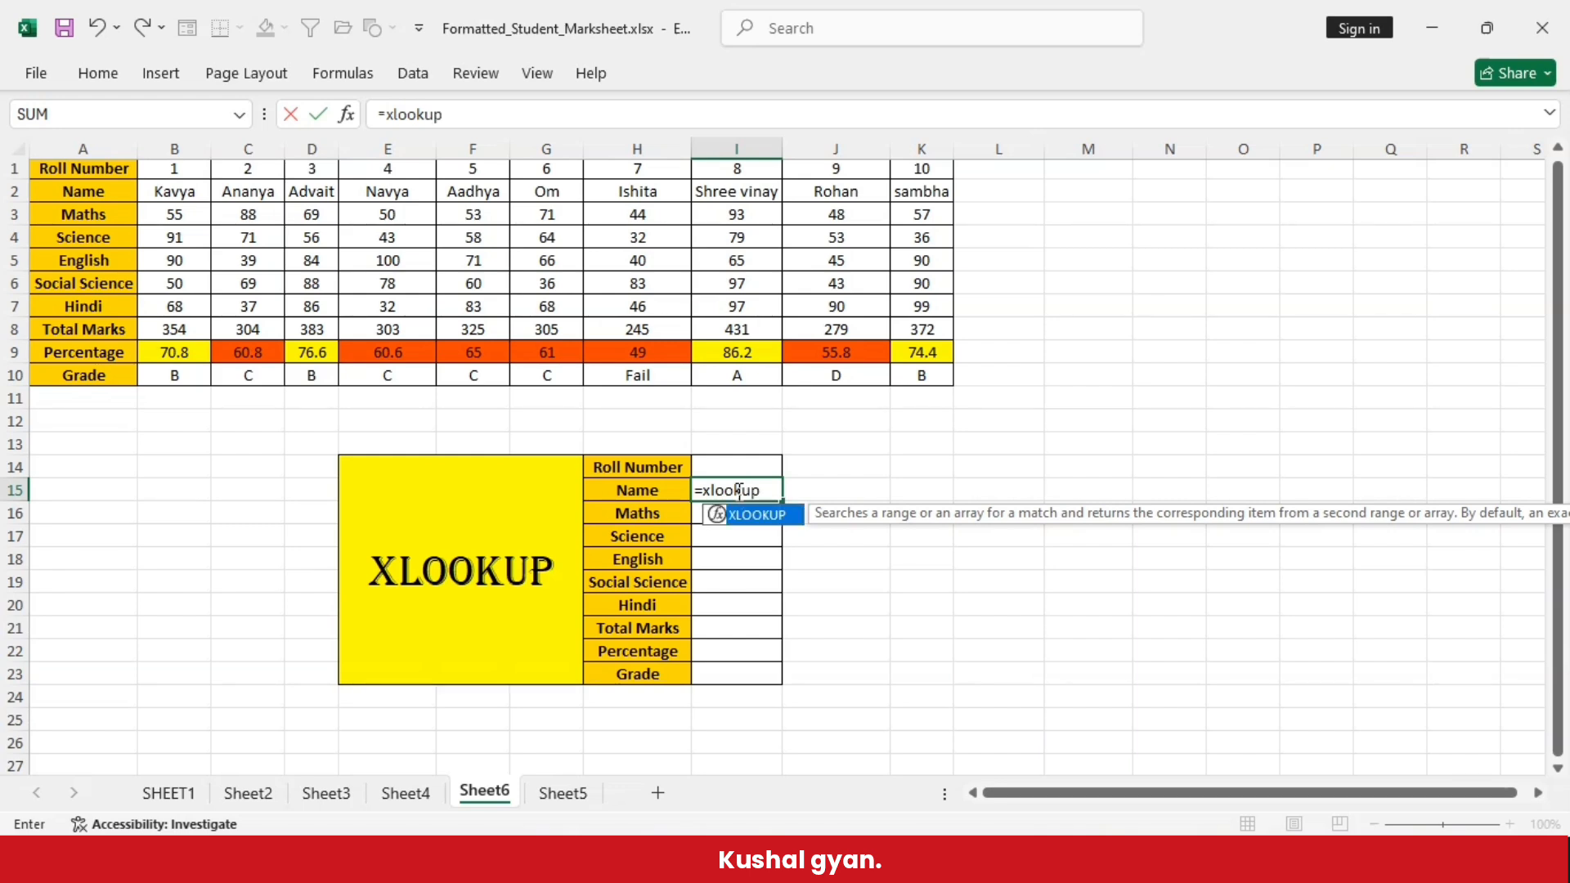
{"action": "type", "text": "("}
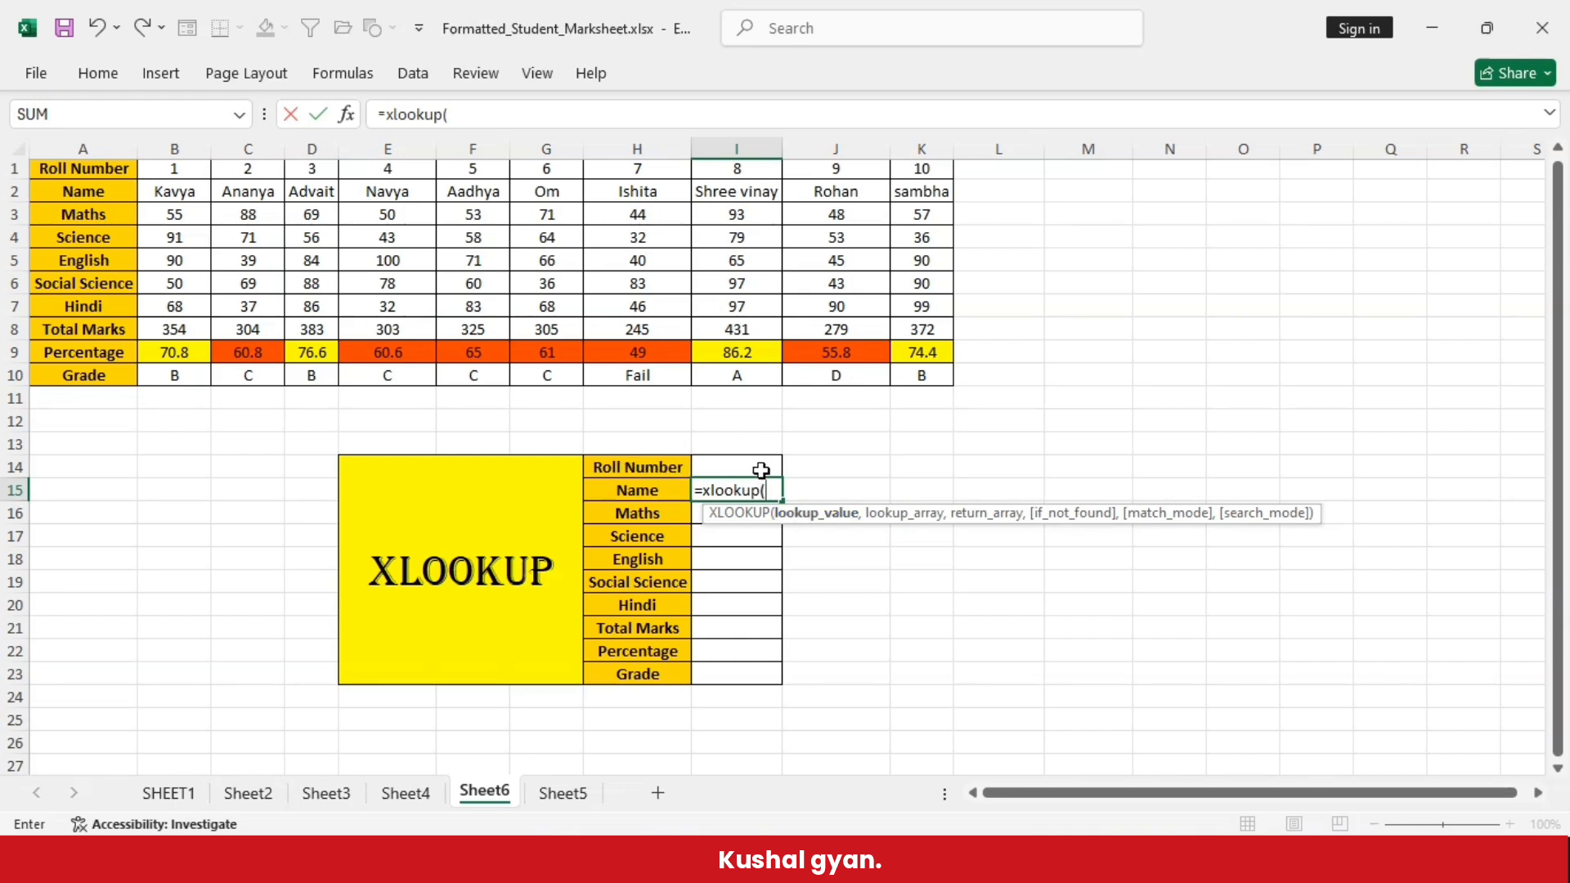
{"action": "left_click", "coordinate": [729, 467]}
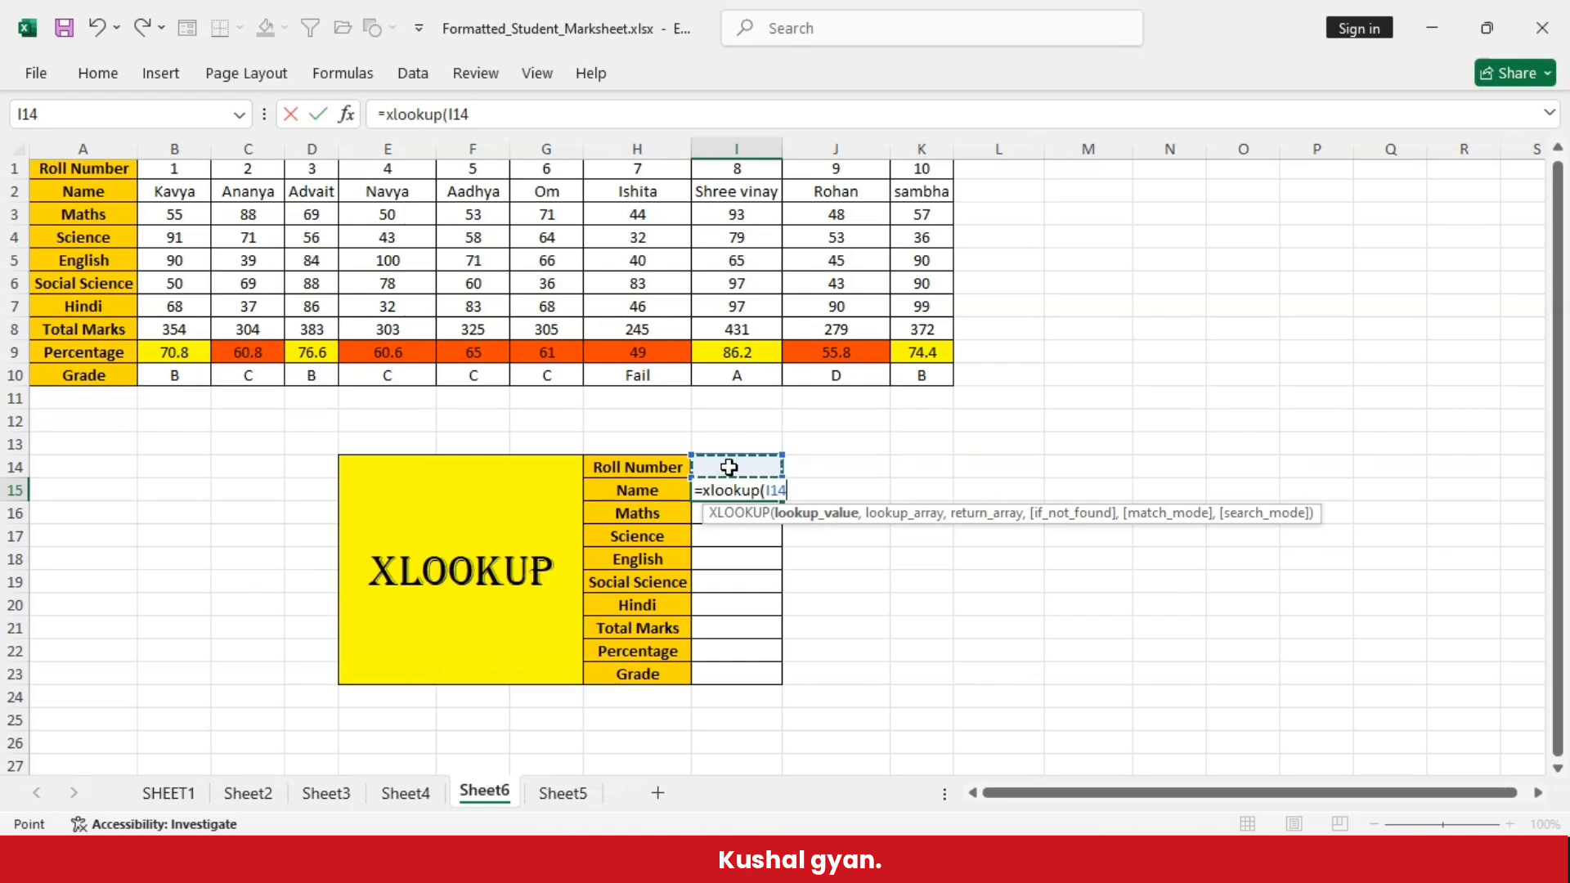
{"action": "type", "text": ","}
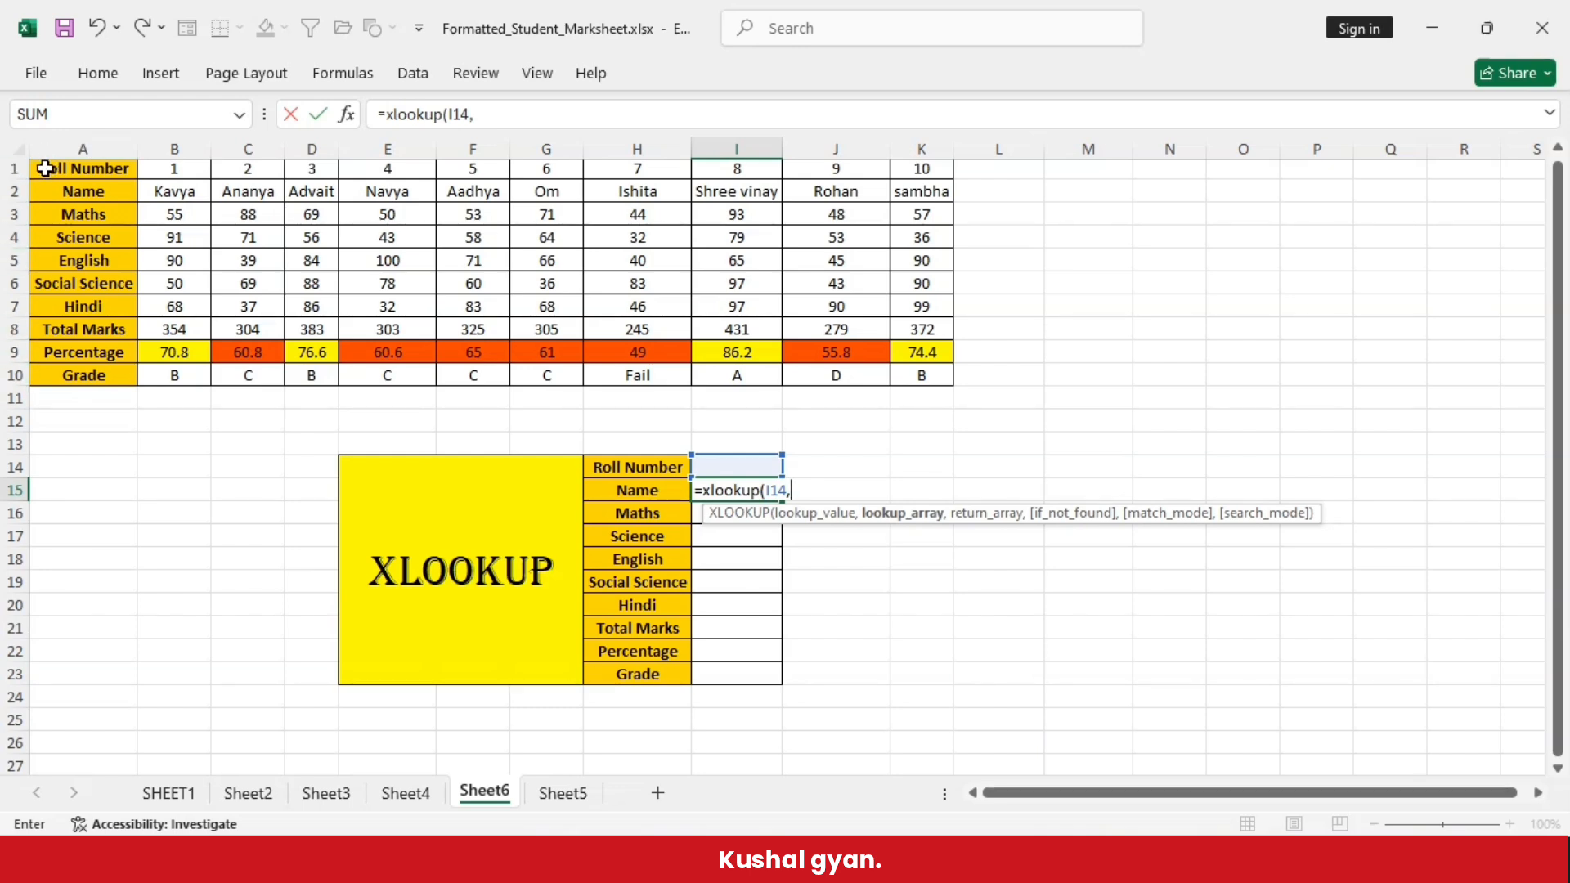
{"action": "left_click", "coordinate": [170, 170]}
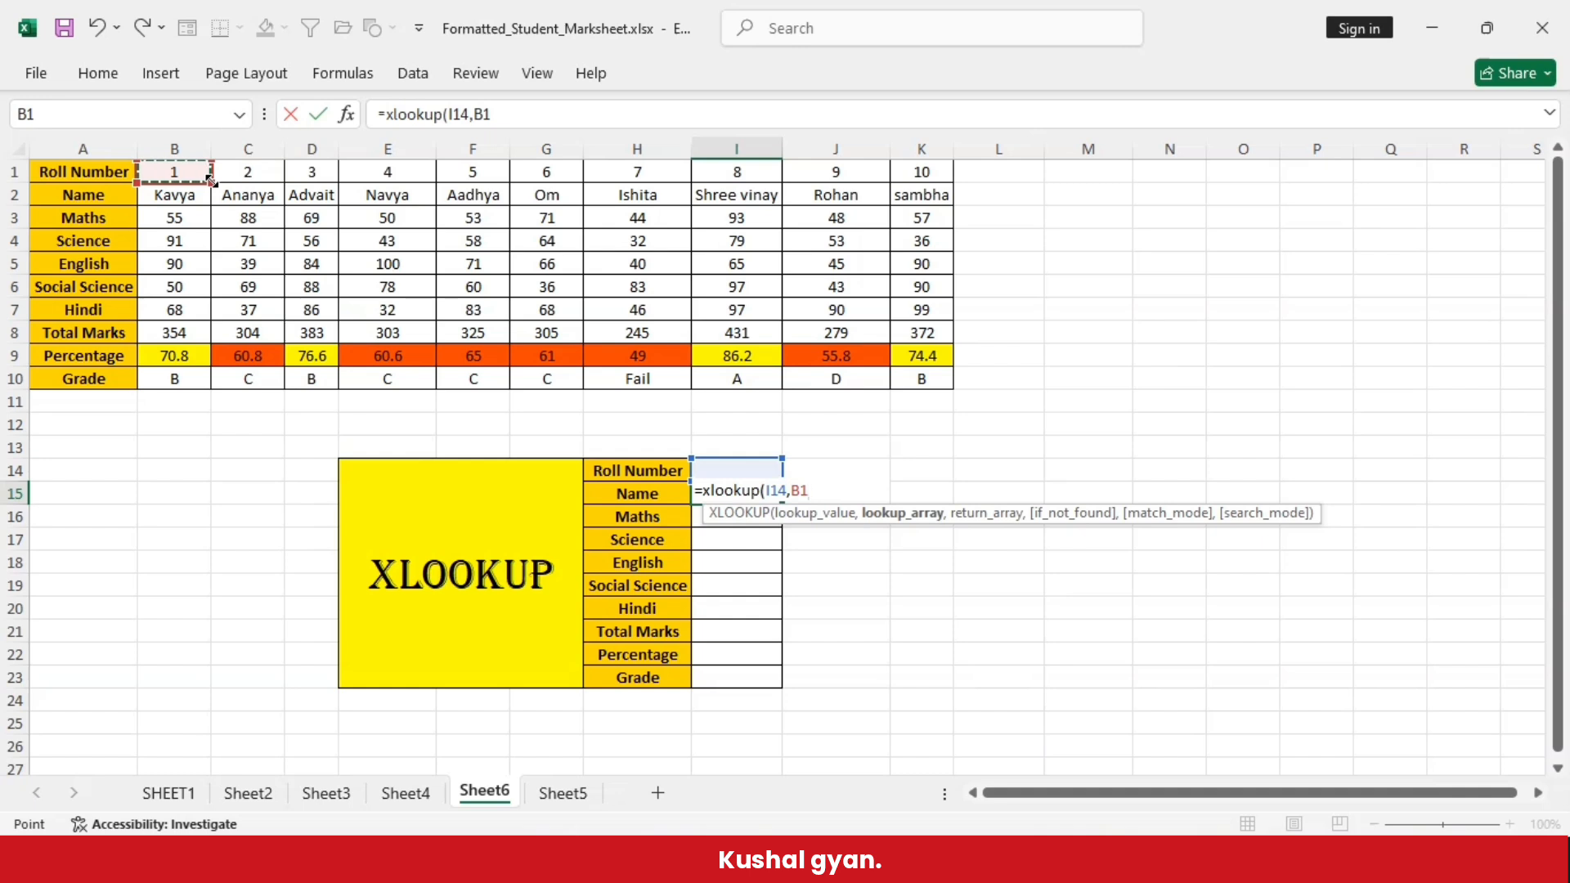
{"action": "left_click_drag", "start_coordinate": [211, 179], "coordinate": [948, 166]}
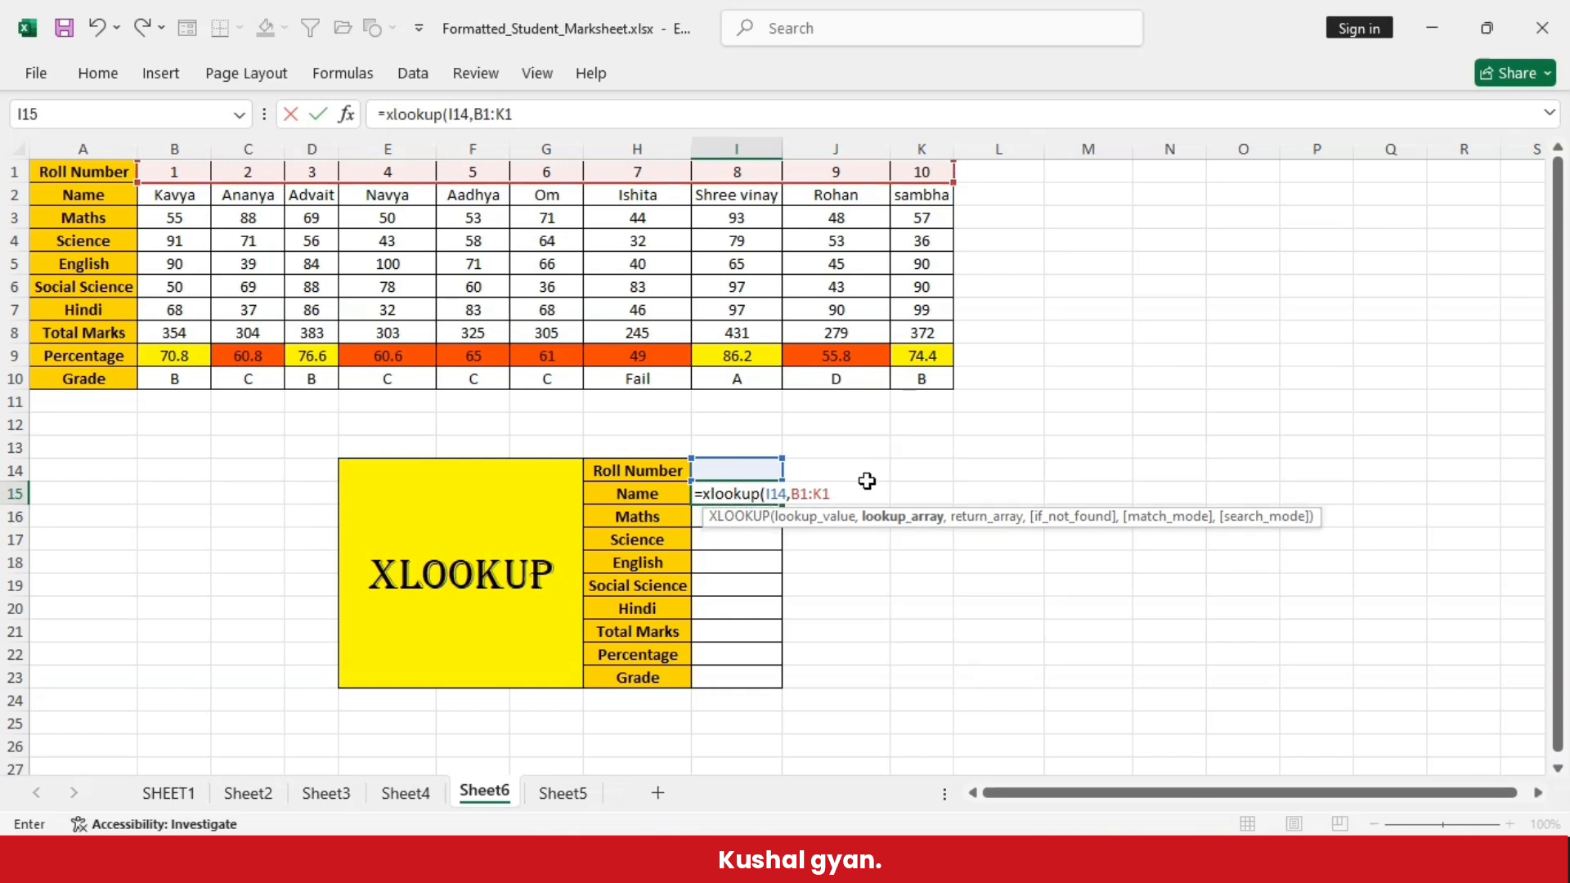
{"action": "type", "text": ","}
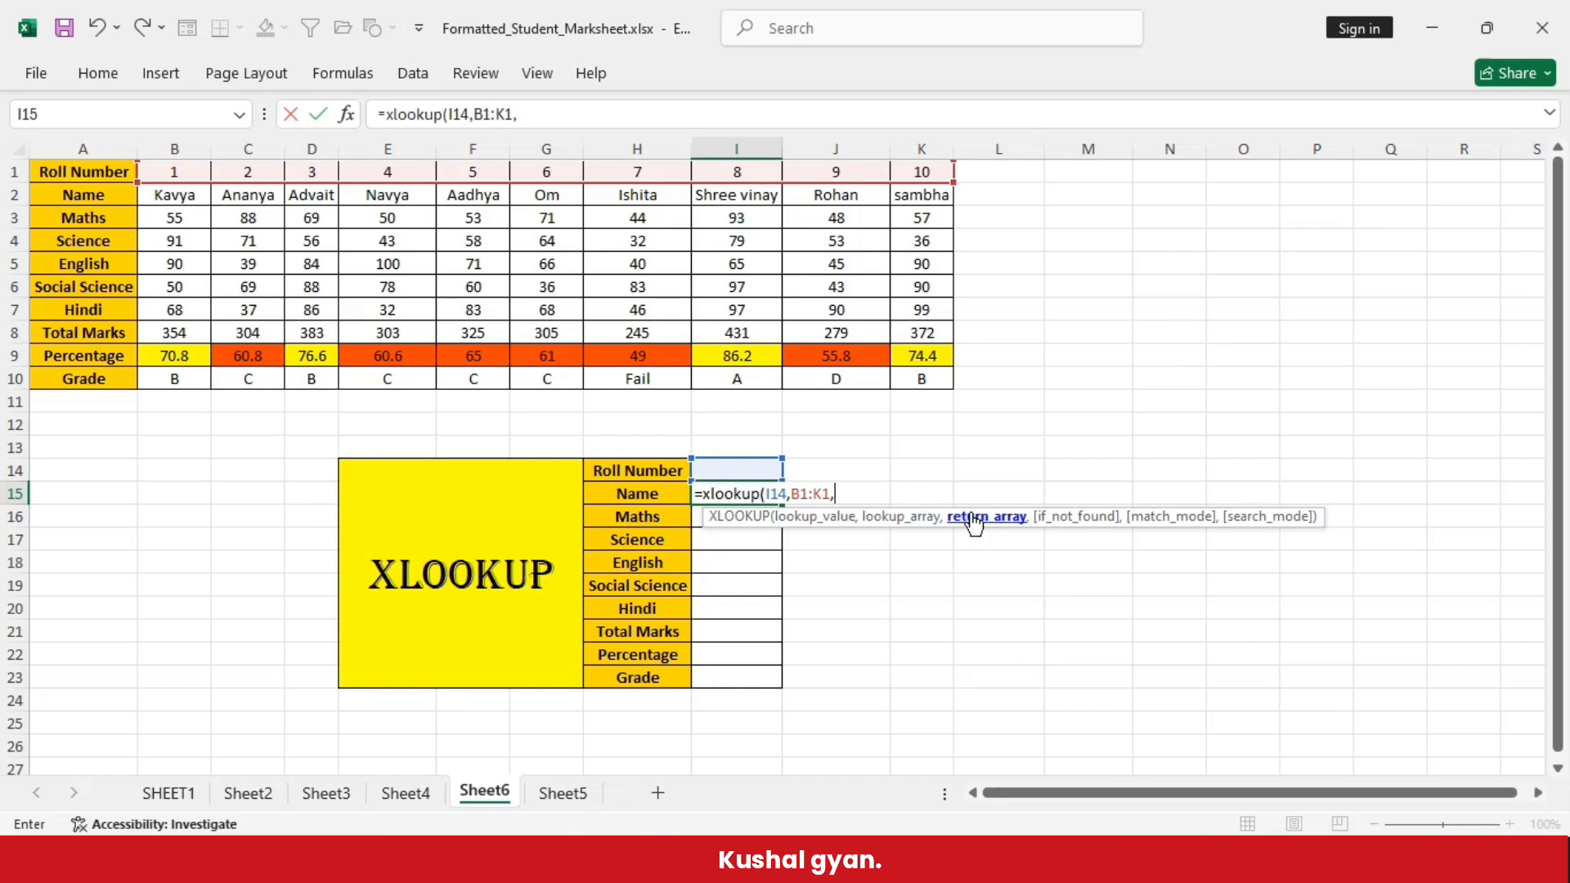
{"action": "left_click", "coordinate": [163, 196]}
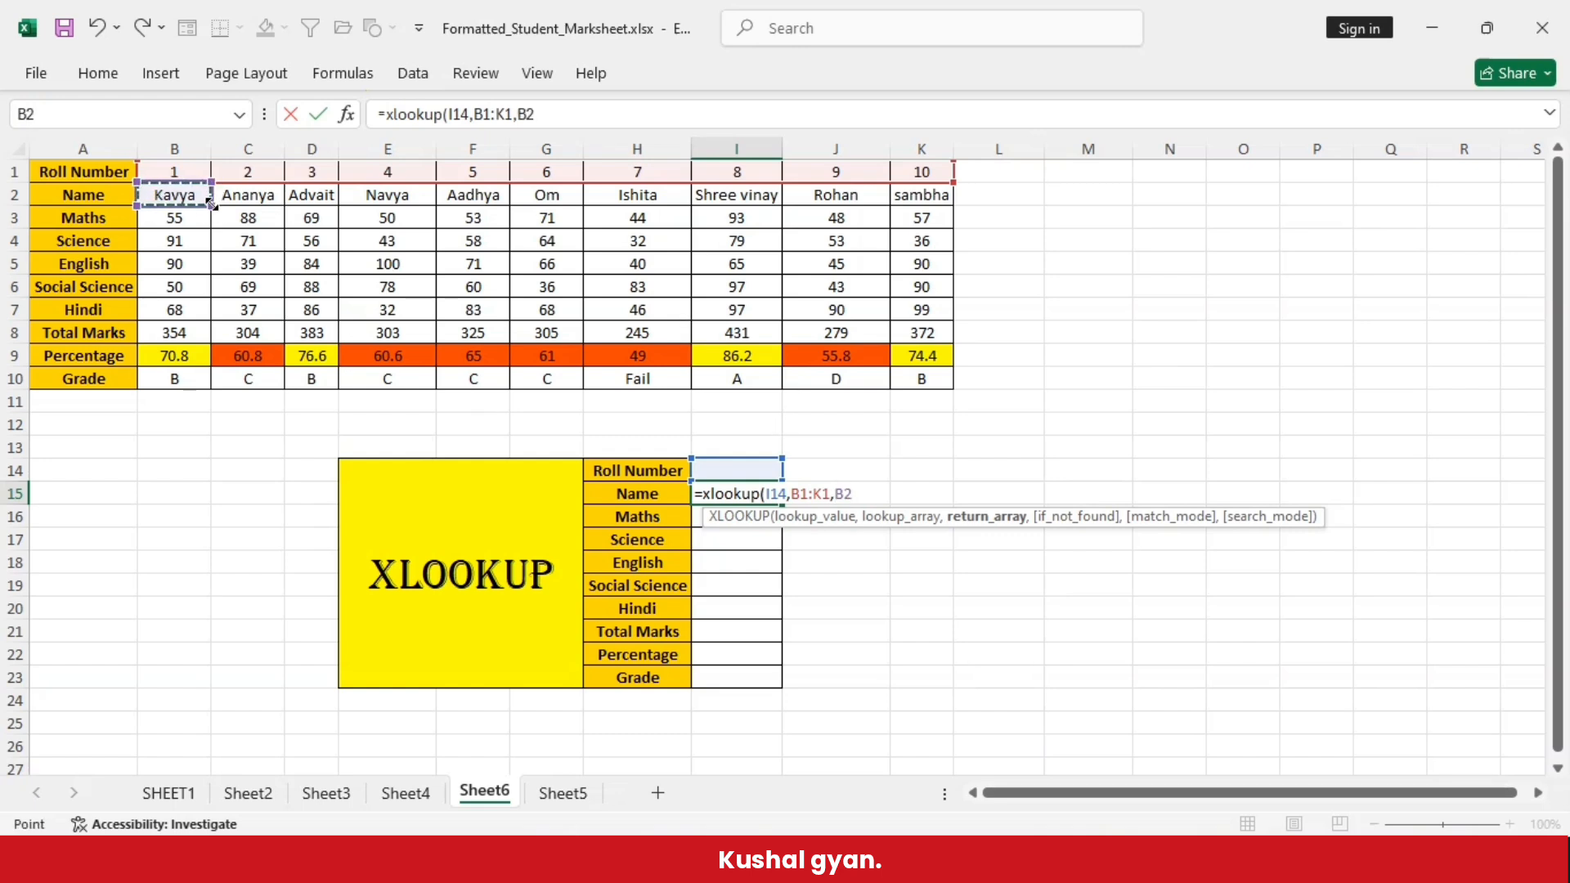
{"action": "left_click_drag", "start_coordinate": [211, 206], "coordinate": [950, 392]}
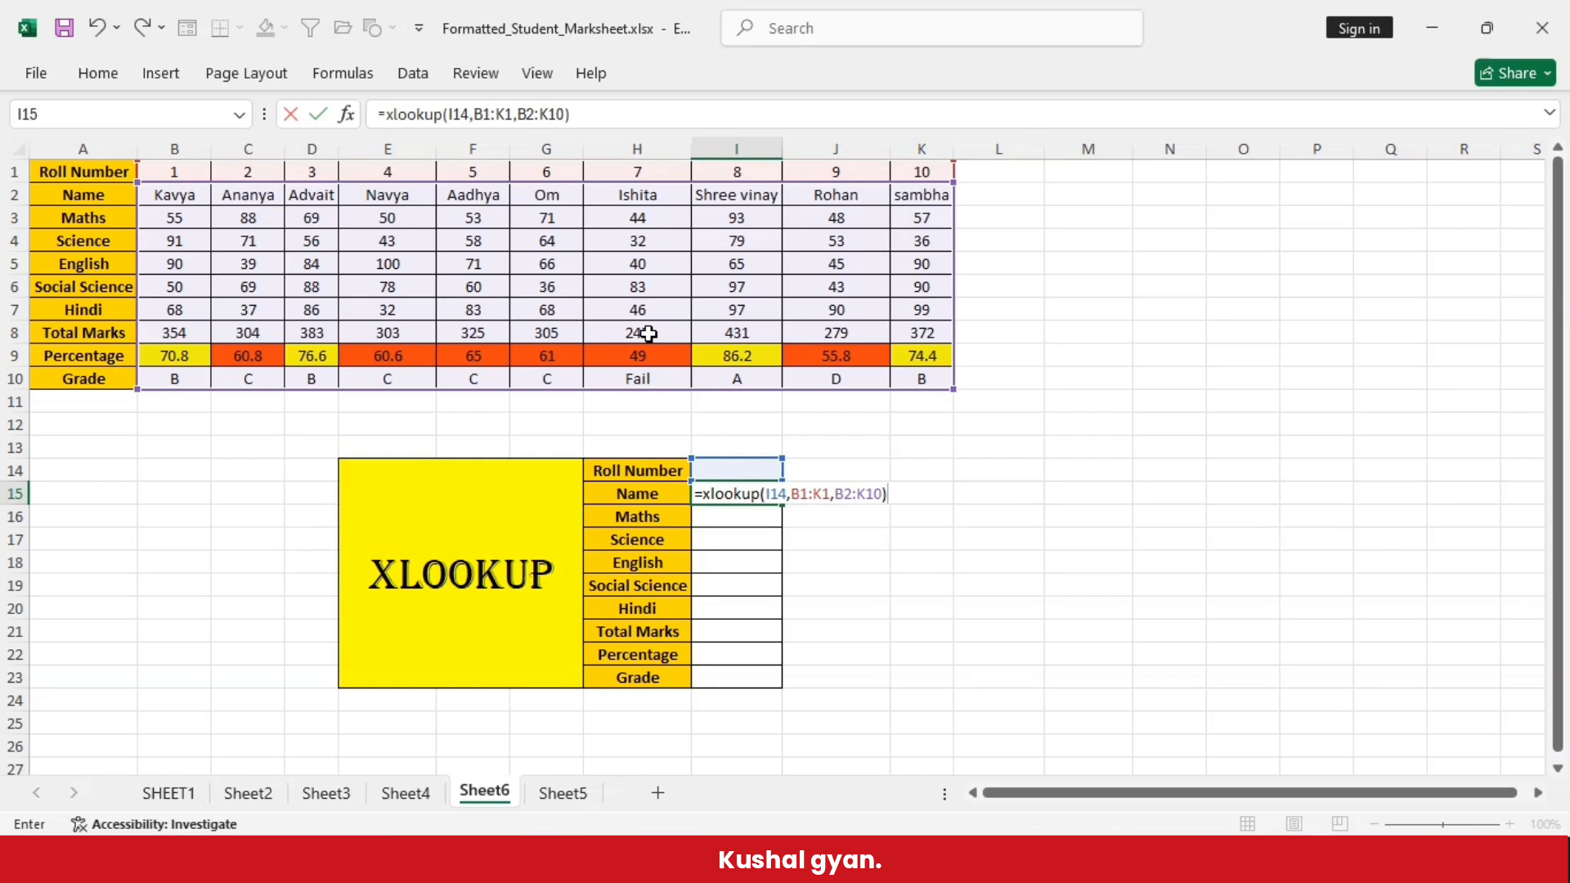
{"action": "key", "text": "Return"}
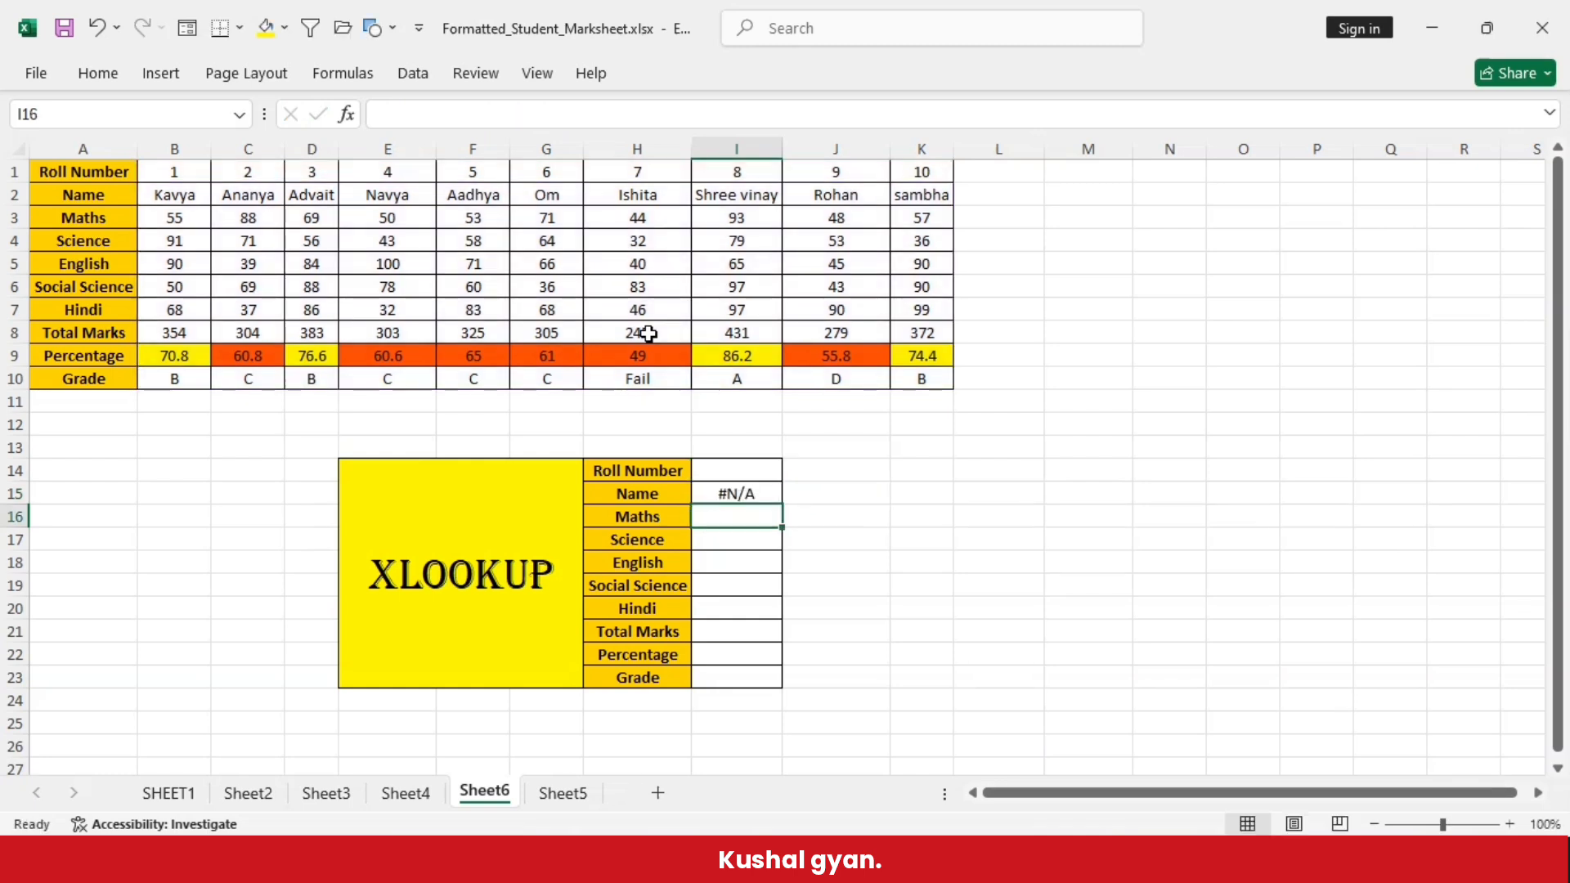
- Enter roll number 8 in cell I14 and compare the returned record in I15:I23 with the marksheet's I1:I10
{"action": "left_click", "coordinate": [724, 471]}
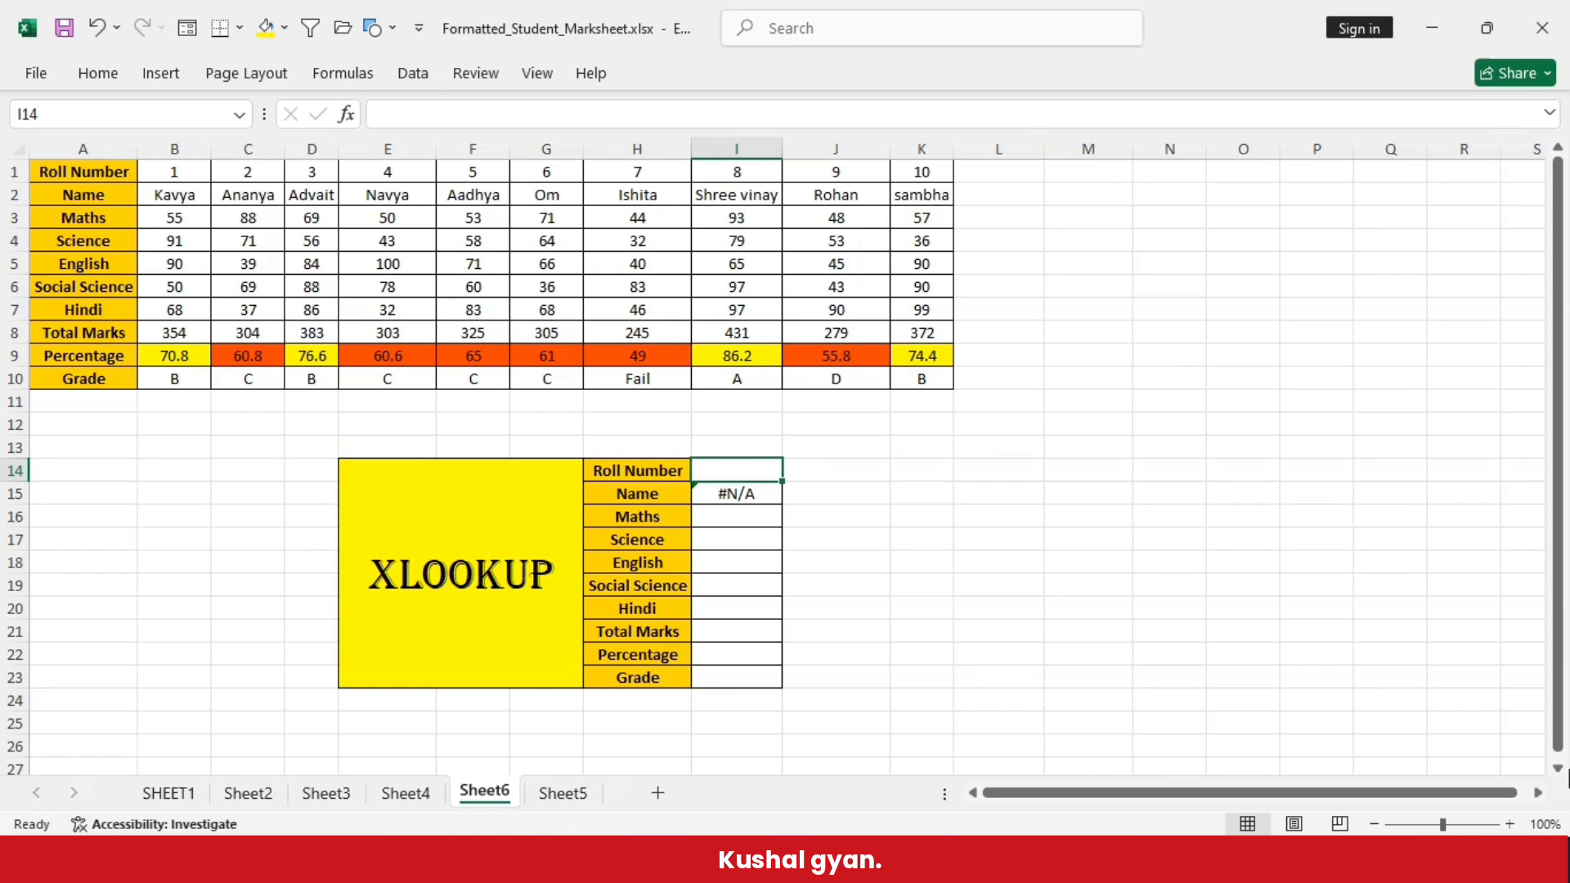
{"action": "type", "text": "8"}
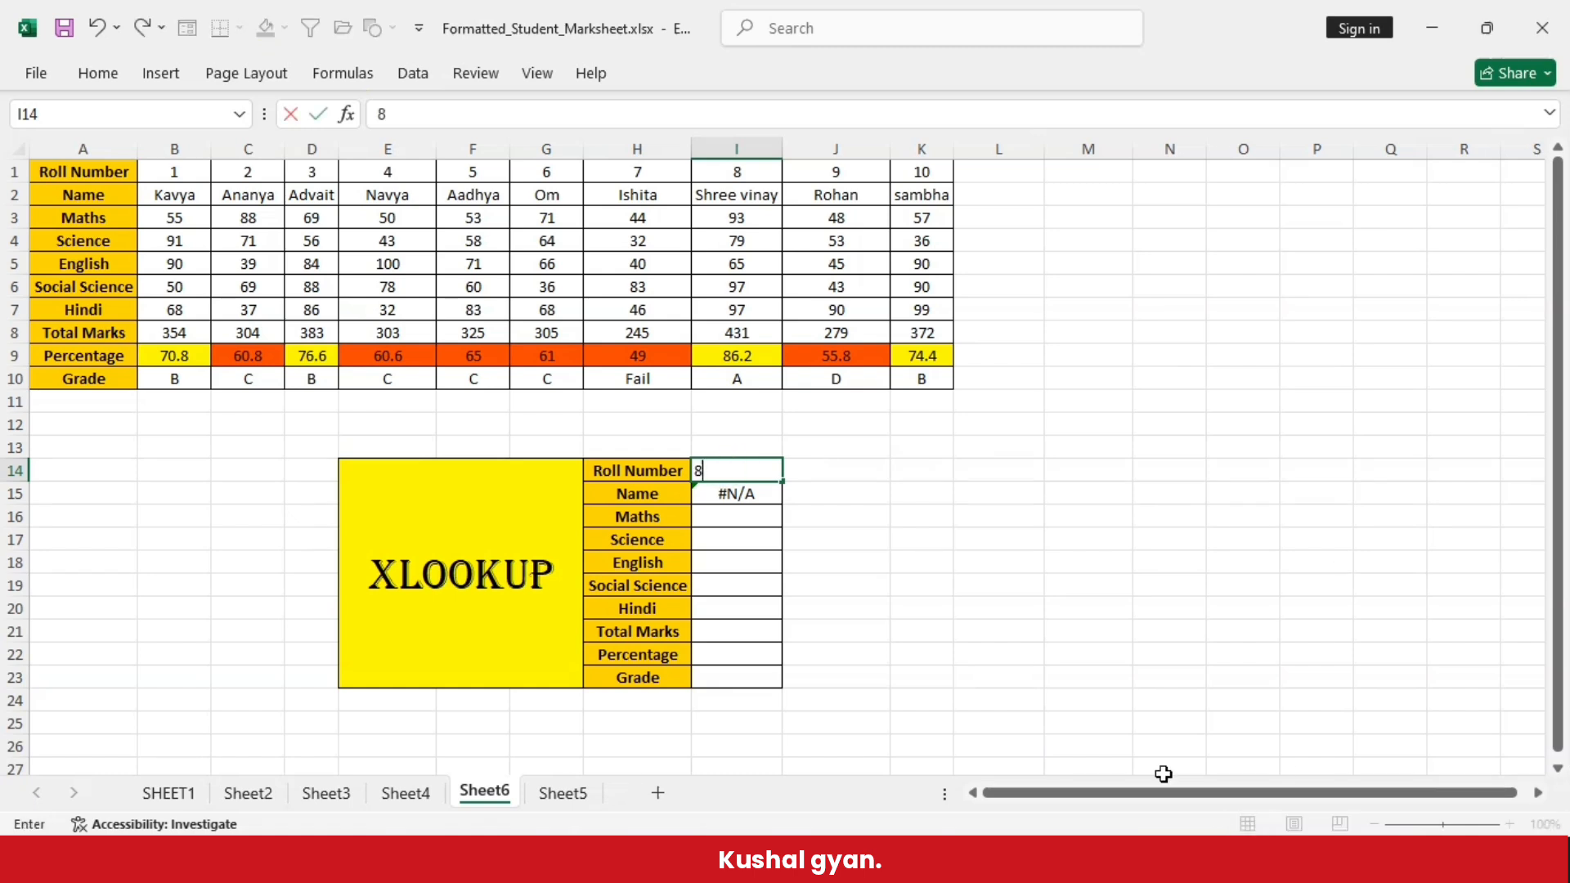
{"action": "left_click", "coordinate": [838, 469]}
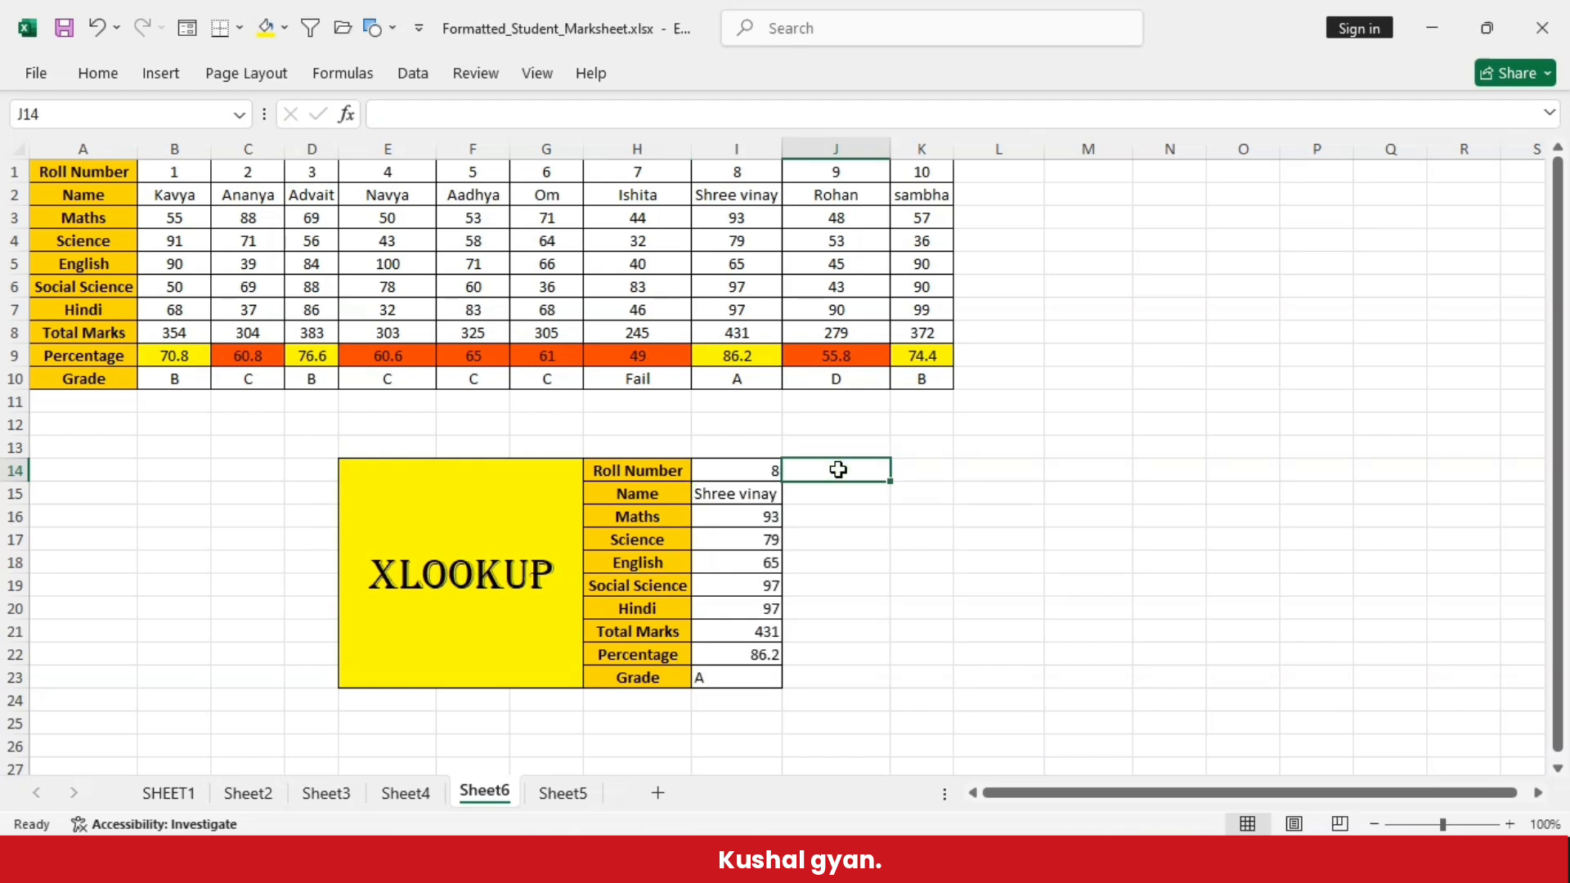
{"action": "left_click", "coordinate": [740, 497]}
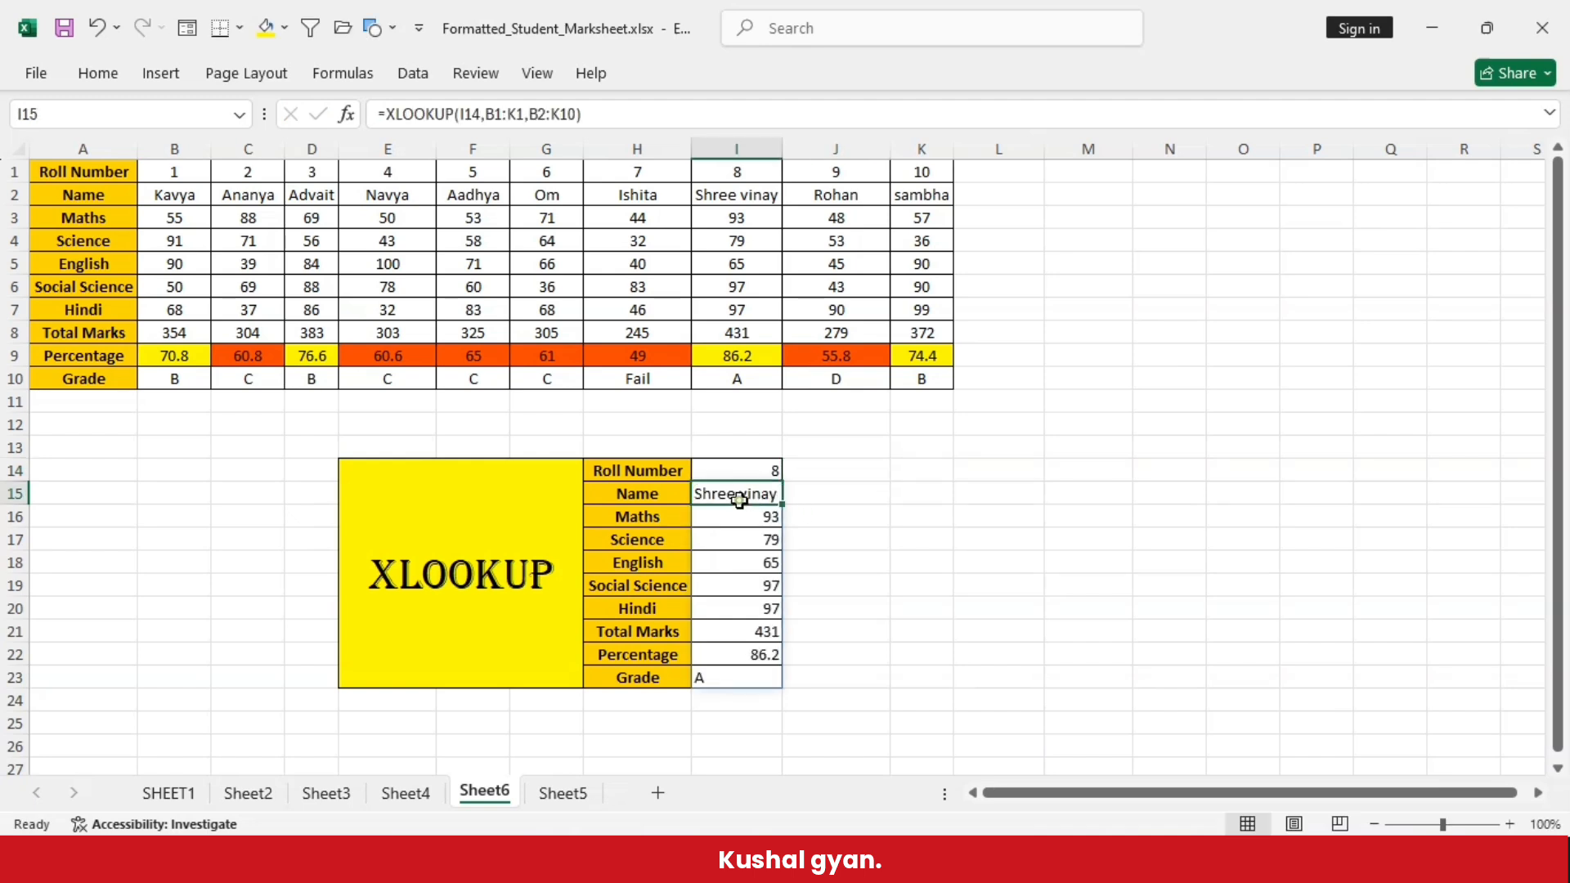
{"action": "left_click", "coordinate": [745, 150]}
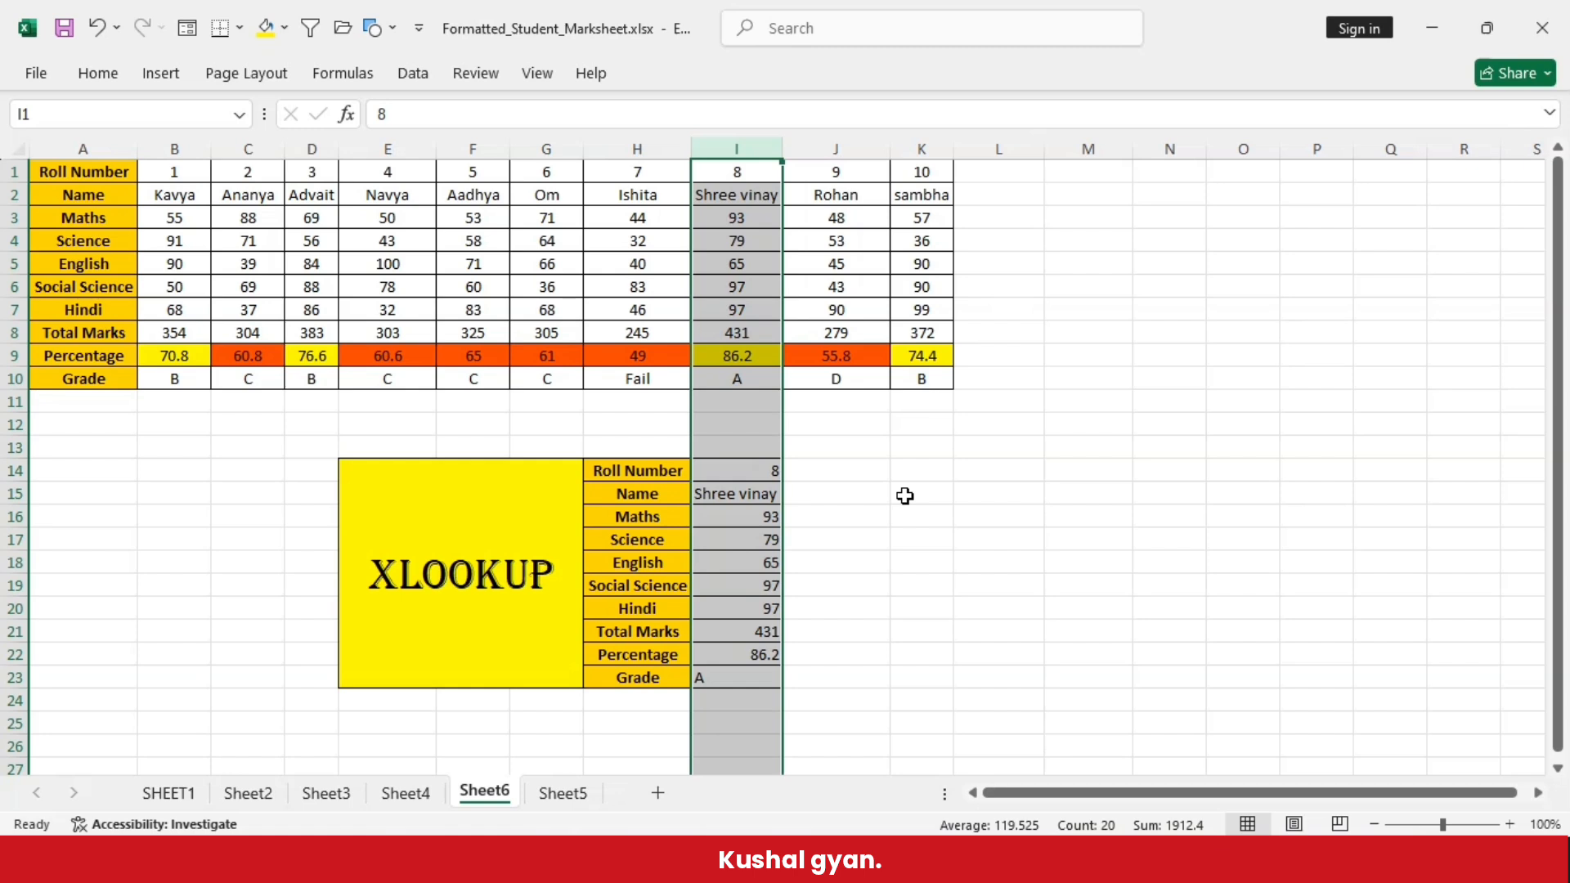
{"action": "left_click", "coordinate": [908, 453]}
{"action": "left_click_drag", "start_coordinate": [740, 175], "coordinate": [736, 379]}
{"action": "left_click", "coordinate": [940, 645]}
{"action": "left_click_drag", "start_coordinate": [740, 471], "coordinate": [769, 679]}
{"action": "left_click", "coordinate": [965, 681]}
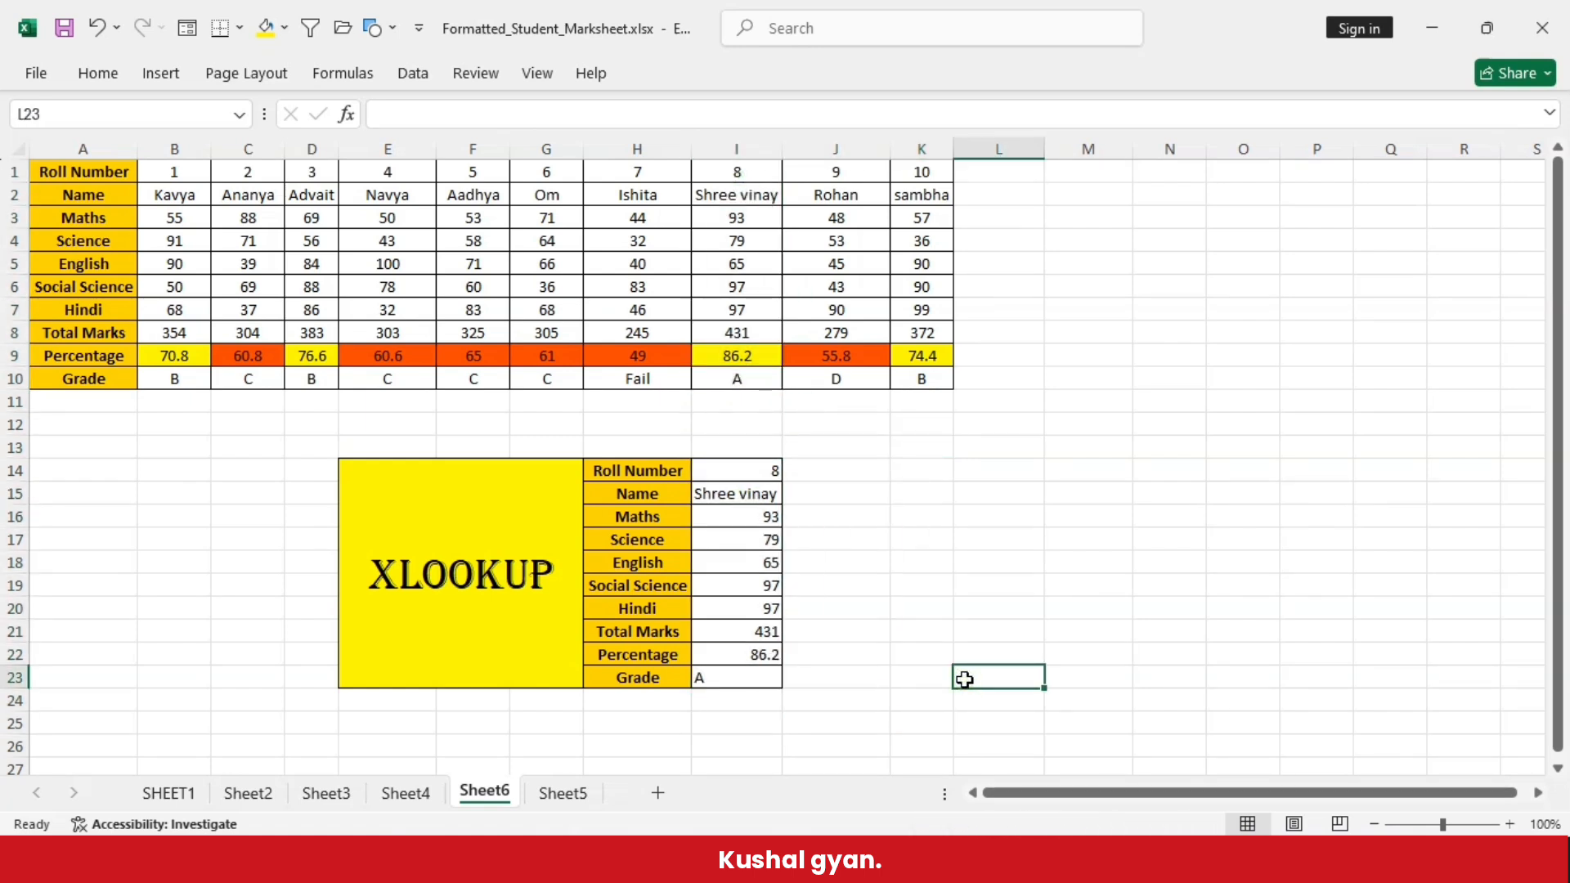
- Change the roll number in I14 to 10 and compare the returned record with the marksheet's K1:K10
{"action": "left_click", "coordinate": [773, 473]}
{"action": "double_click", "coordinate": [773, 472]}
{"action": "key", "text": "BackSpace"}
{"action": "type", "text": "10"}
{"action": "left_click", "coordinate": [1073, 517]}
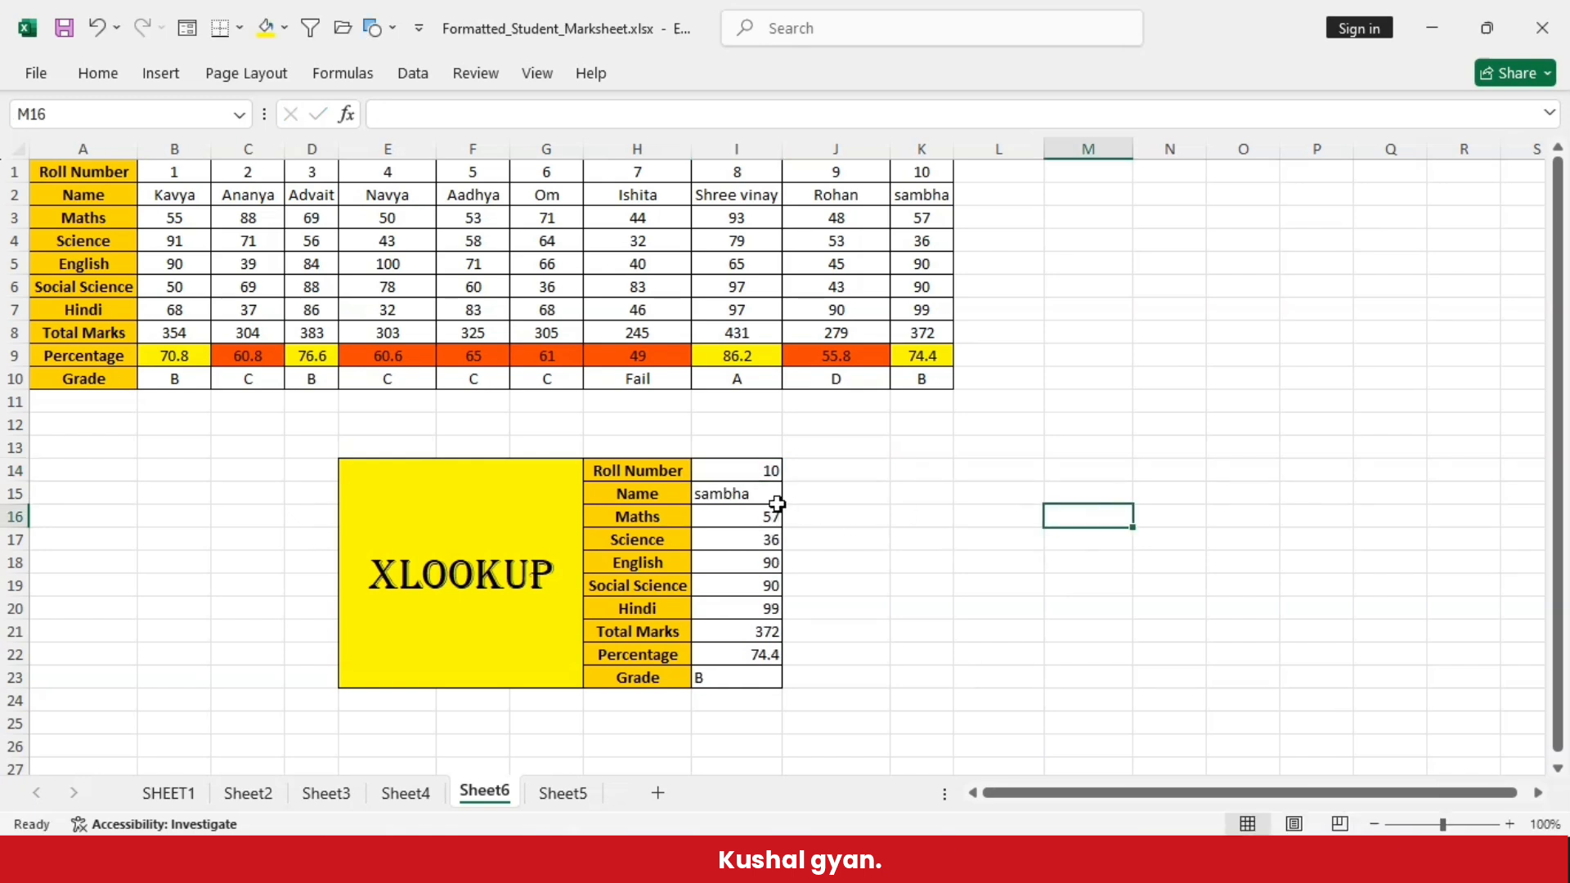
{"action": "left_click", "coordinate": [773, 497]}
{"action": "left_click", "coordinate": [928, 189]}
{"action": "left_click", "coordinate": [922, 149]}
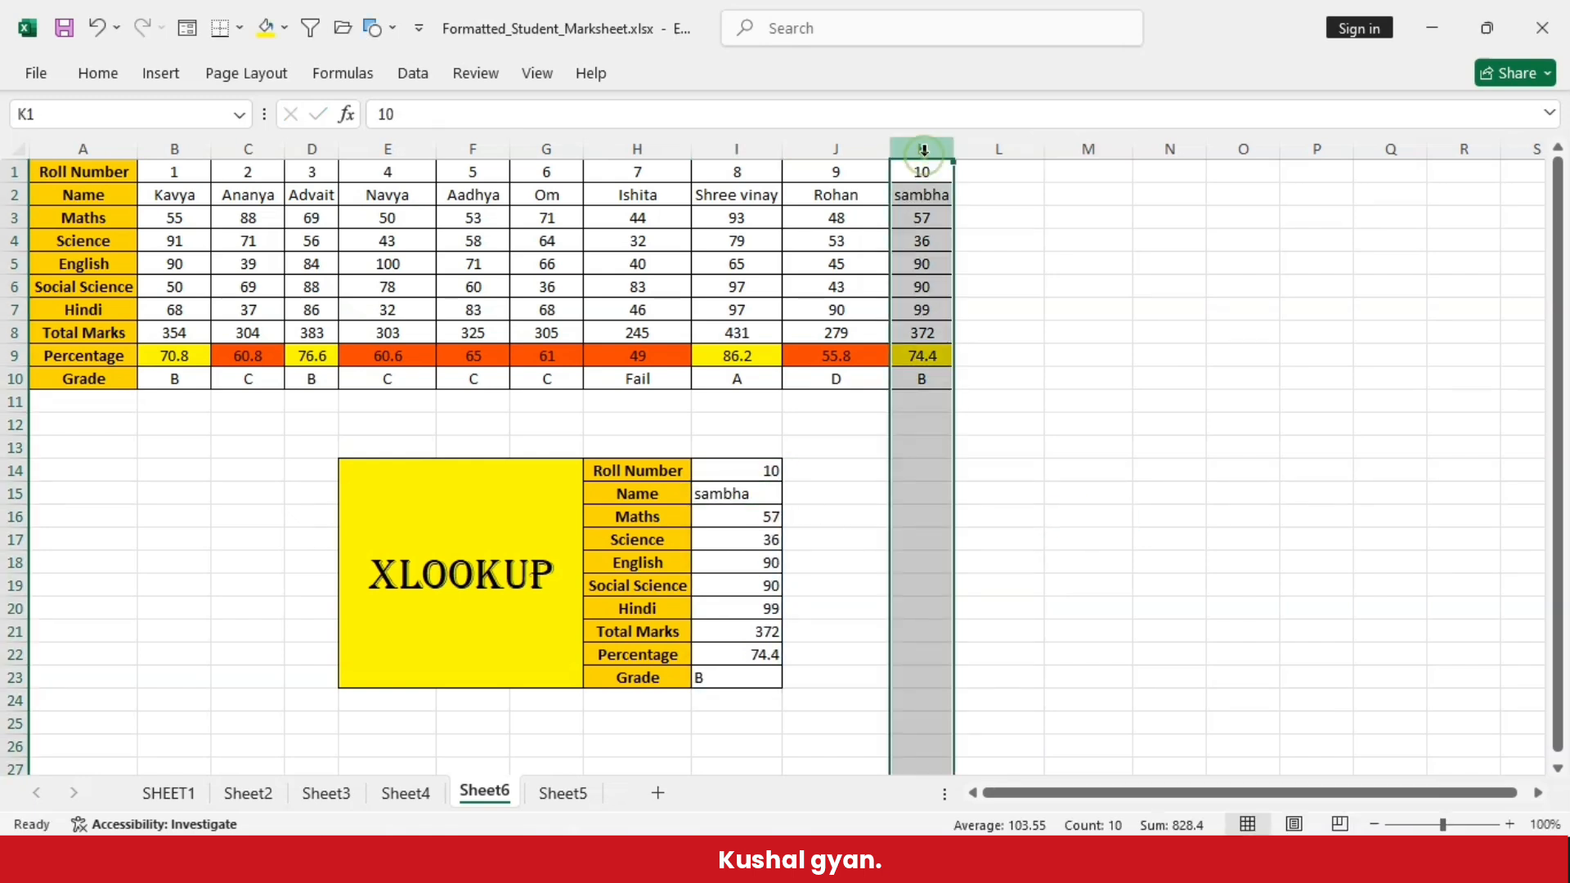
{"action": "left_click", "coordinate": [842, 474]}
{"action": "left_click_drag", "start_coordinate": [777, 473], "coordinate": [764, 679]}
{"action": "left_click", "coordinate": [1047, 419]}
{"action": "left_click_drag", "start_coordinate": [932, 174], "coordinate": [922, 380]}
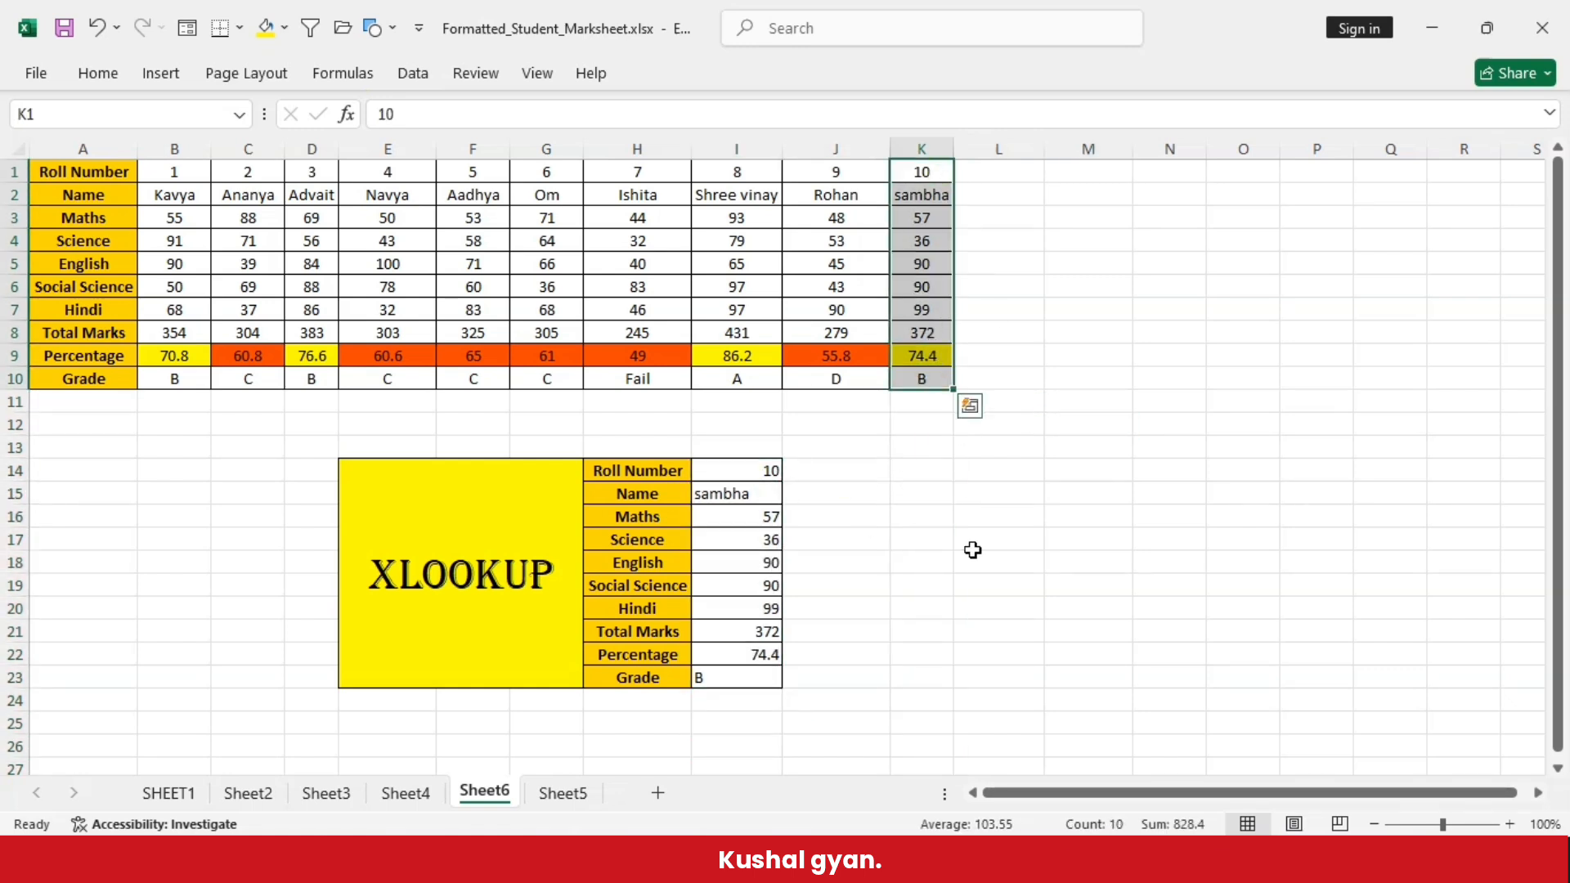
- Clear the roll number and XLOOKUP results from cells I14:I23
{"action": "left_click_drag", "start_coordinate": [734, 470], "coordinate": [750, 682]}
{"action": "key", "text": "Delete"}
{"action": "left_click", "coordinate": [941, 653]}
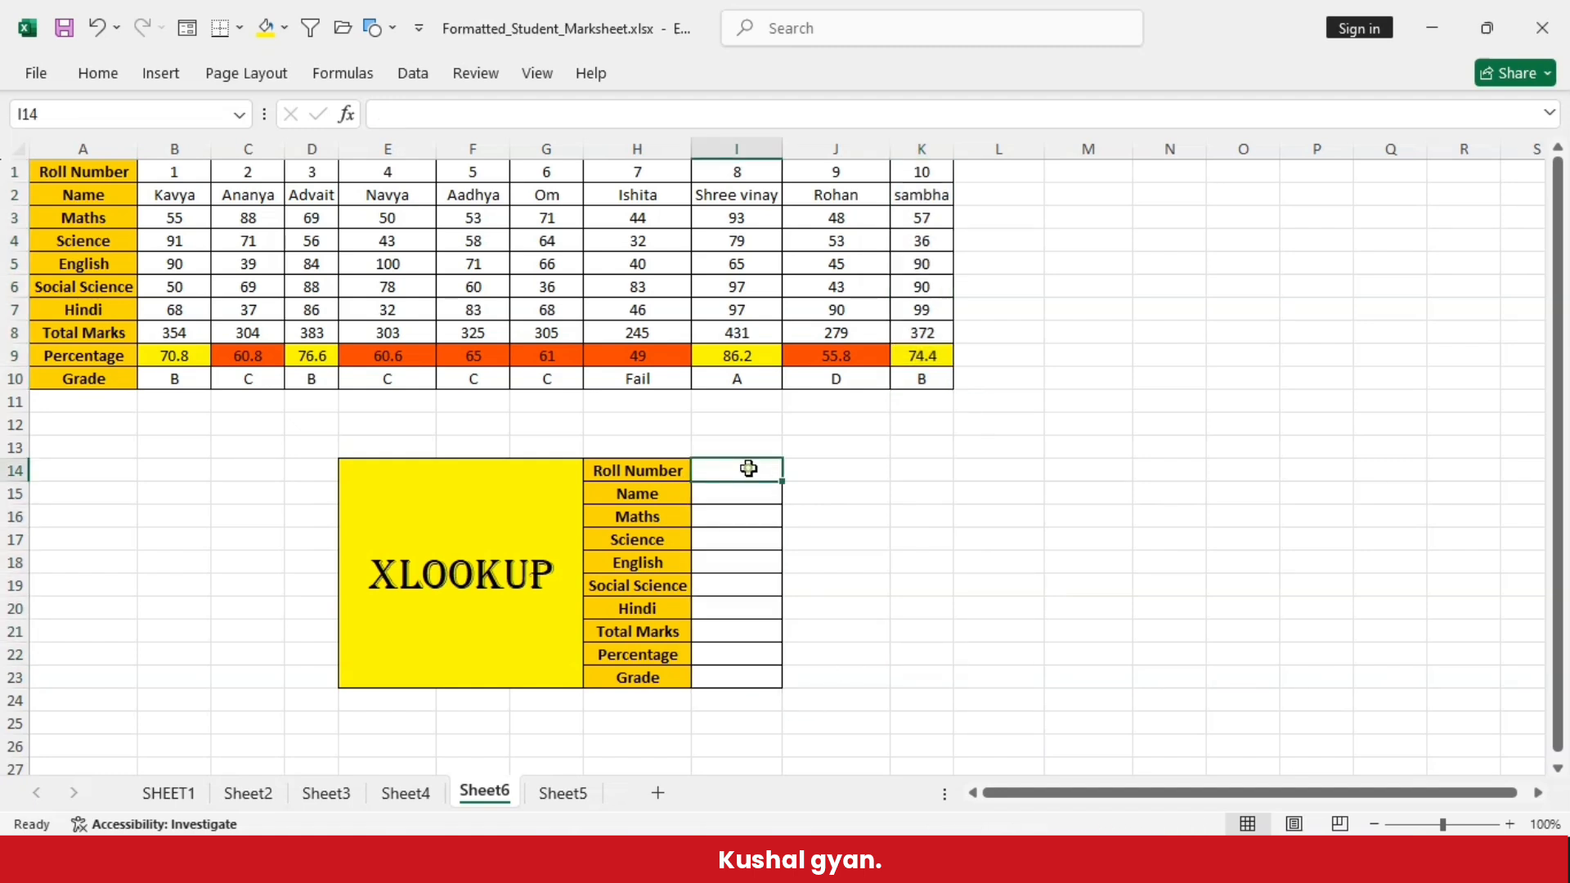
{"action": "left_click", "coordinate": [741, 517]}
{"action": "left_click", "coordinate": [740, 591]}
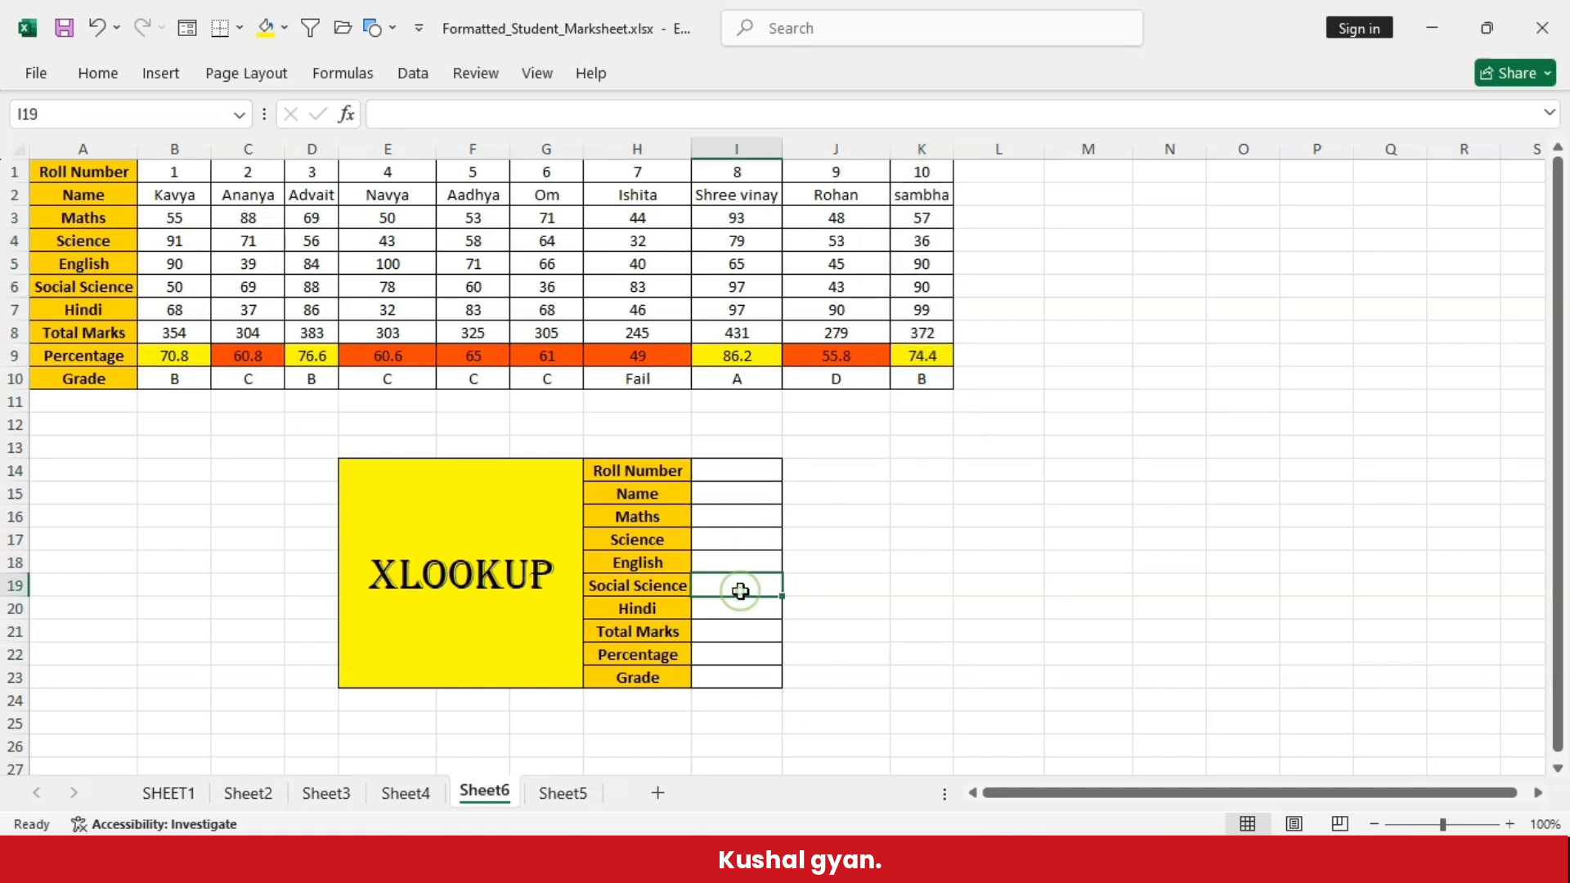
{"action": "left_click", "coordinate": [741, 672]}
{"action": "left_click", "coordinate": [741, 582]}
{"action": "left_click", "coordinate": [753, 500]}
{"action": "left_click", "coordinate": [754, 570]}
{"action": "left_click", "coordinate": [750, 627]}
{"action": "left_click", "coordinate": [747, 652]}
{"action": "left_click", "coordinate": [753, 472]}
{"action": "left_click", "coordinate": [731, 500]}
{"action": "left_click", "coordinate": [717, 565]}
{"action": "left_click", "coordinate": [727, 636]}
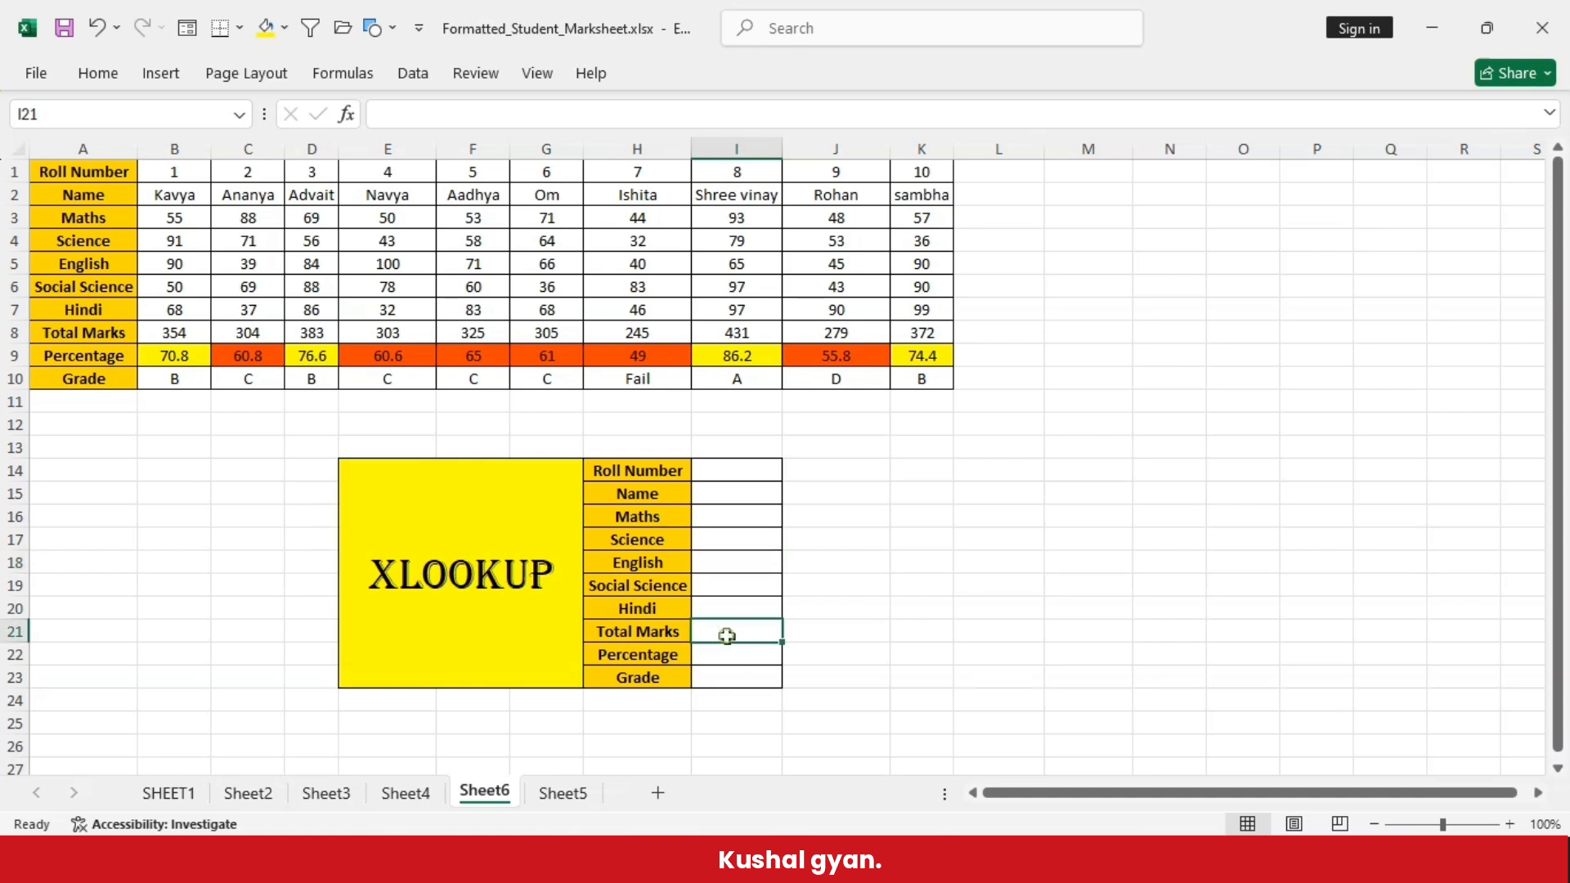
{"action": "left_click", "coordinate": [733, 671]}
{"action": "left_click", "coordinate": [743, 562]}
{"action": "left_click", "coordinate": [750, 522]}
{"action": "left_click", "coordinate": [737, 602]}
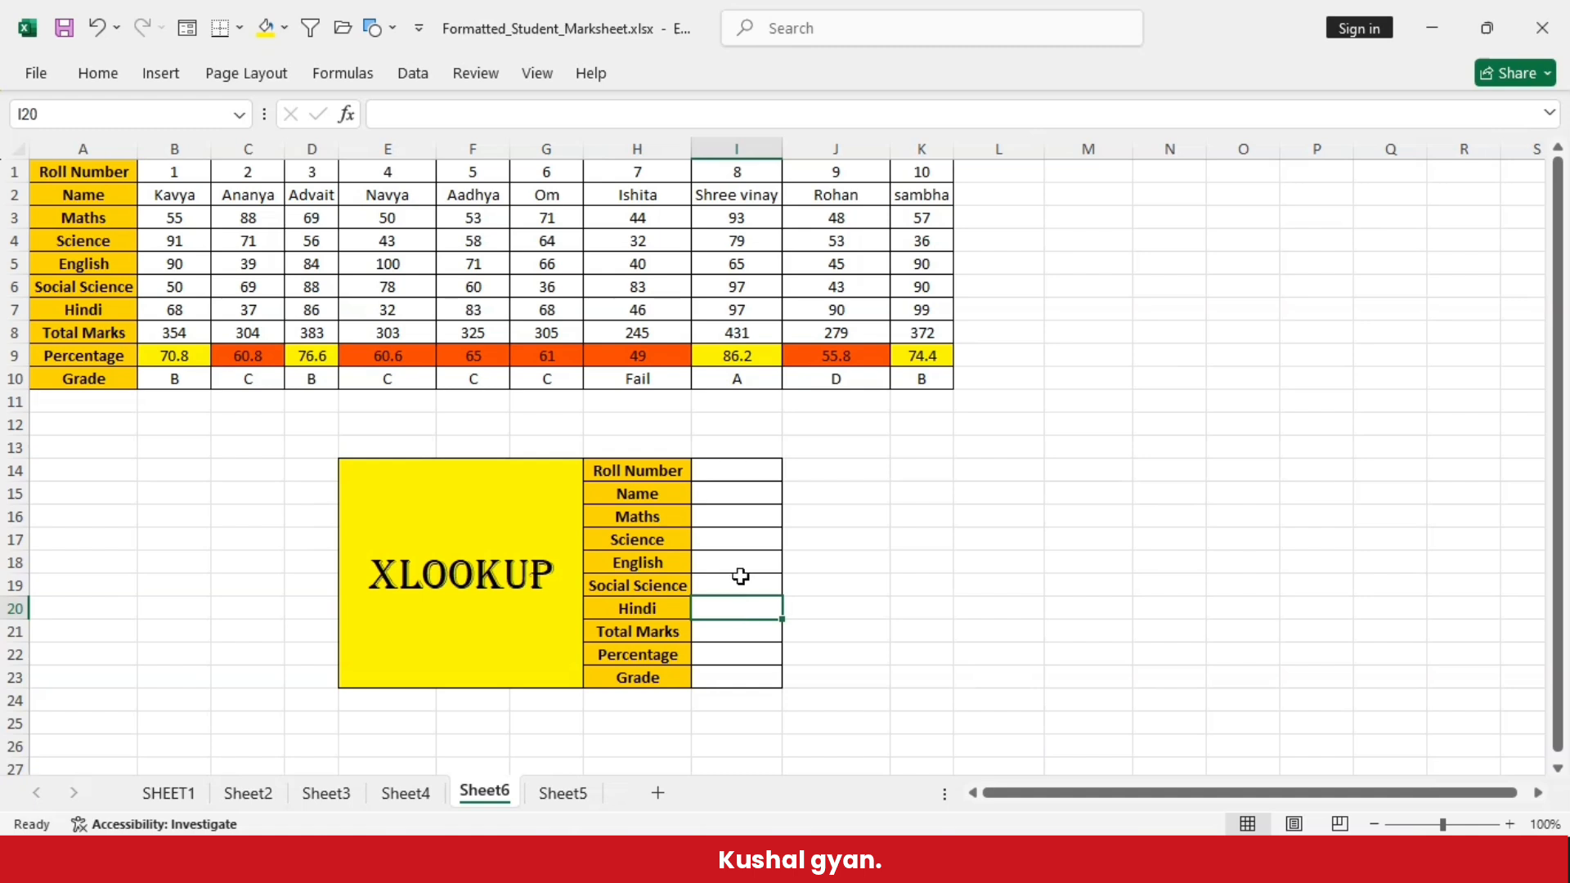
{"action": "left_click", "coordinate": [741, 493]}
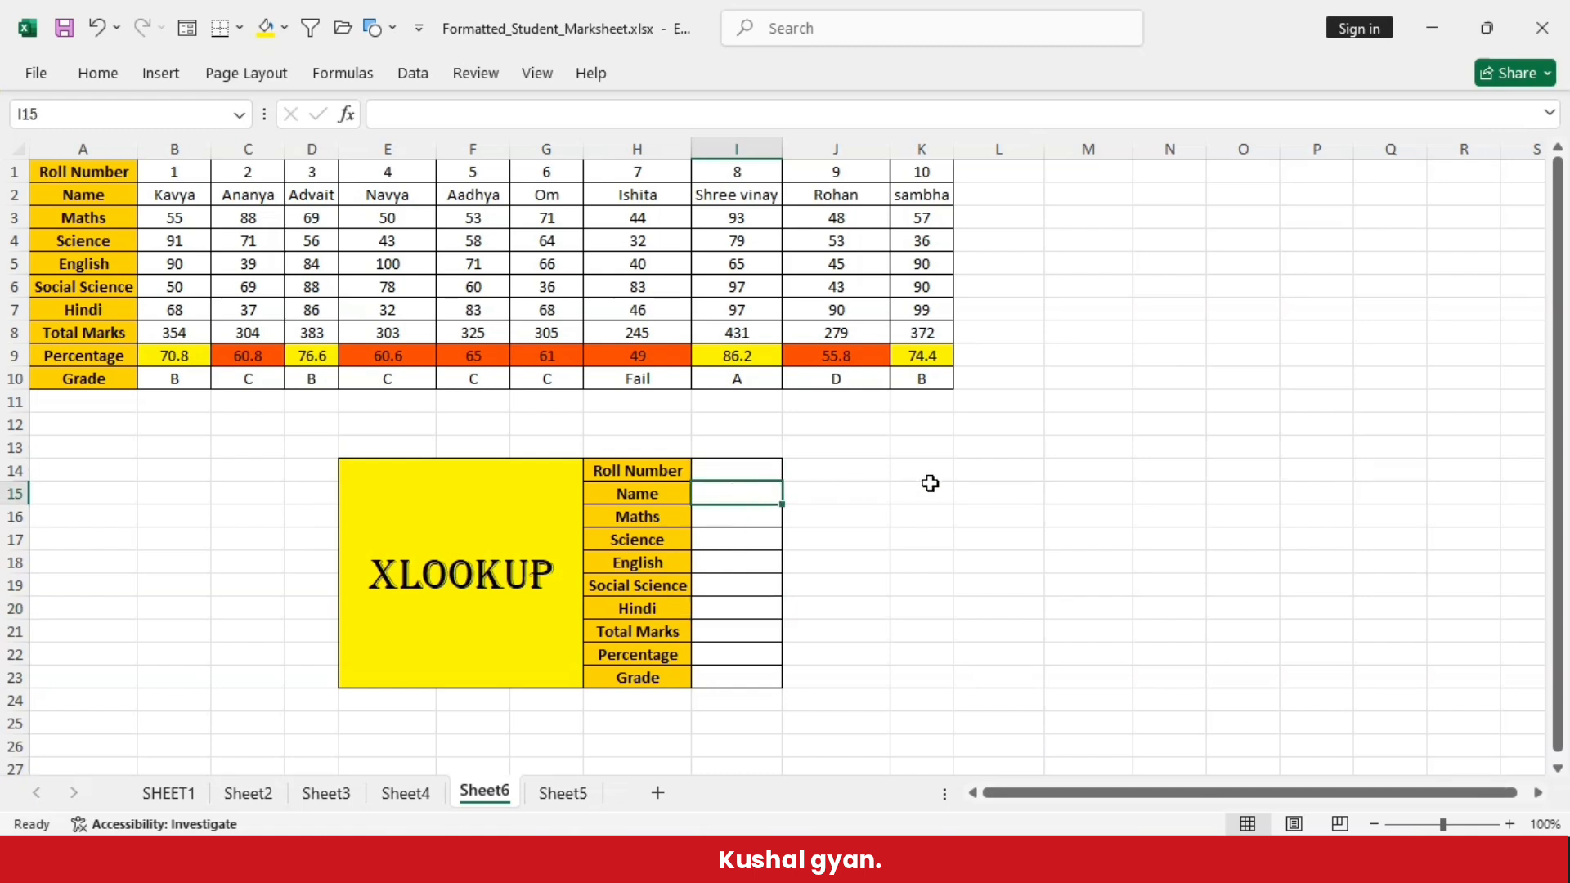
- Enter the formula =XLOOKUP(I14,B1:K1,B2:K2) in the Name result cell I15 to return only the student's name
{"action": "type", "text": "=xlookup("}
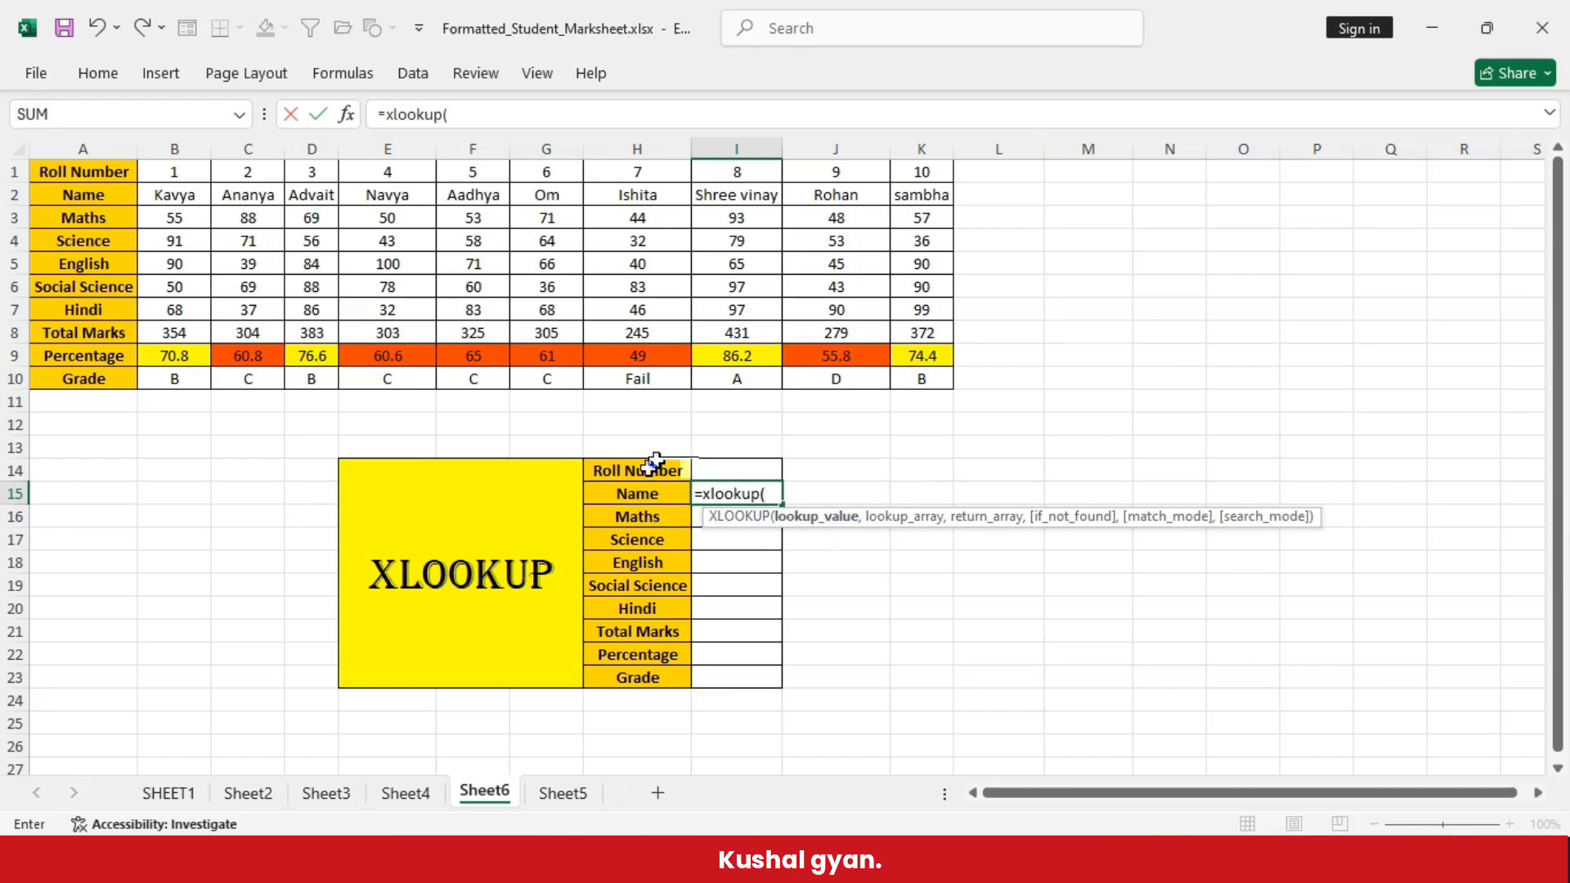
{"action": "left_click", "coordinate": [733, 470]}
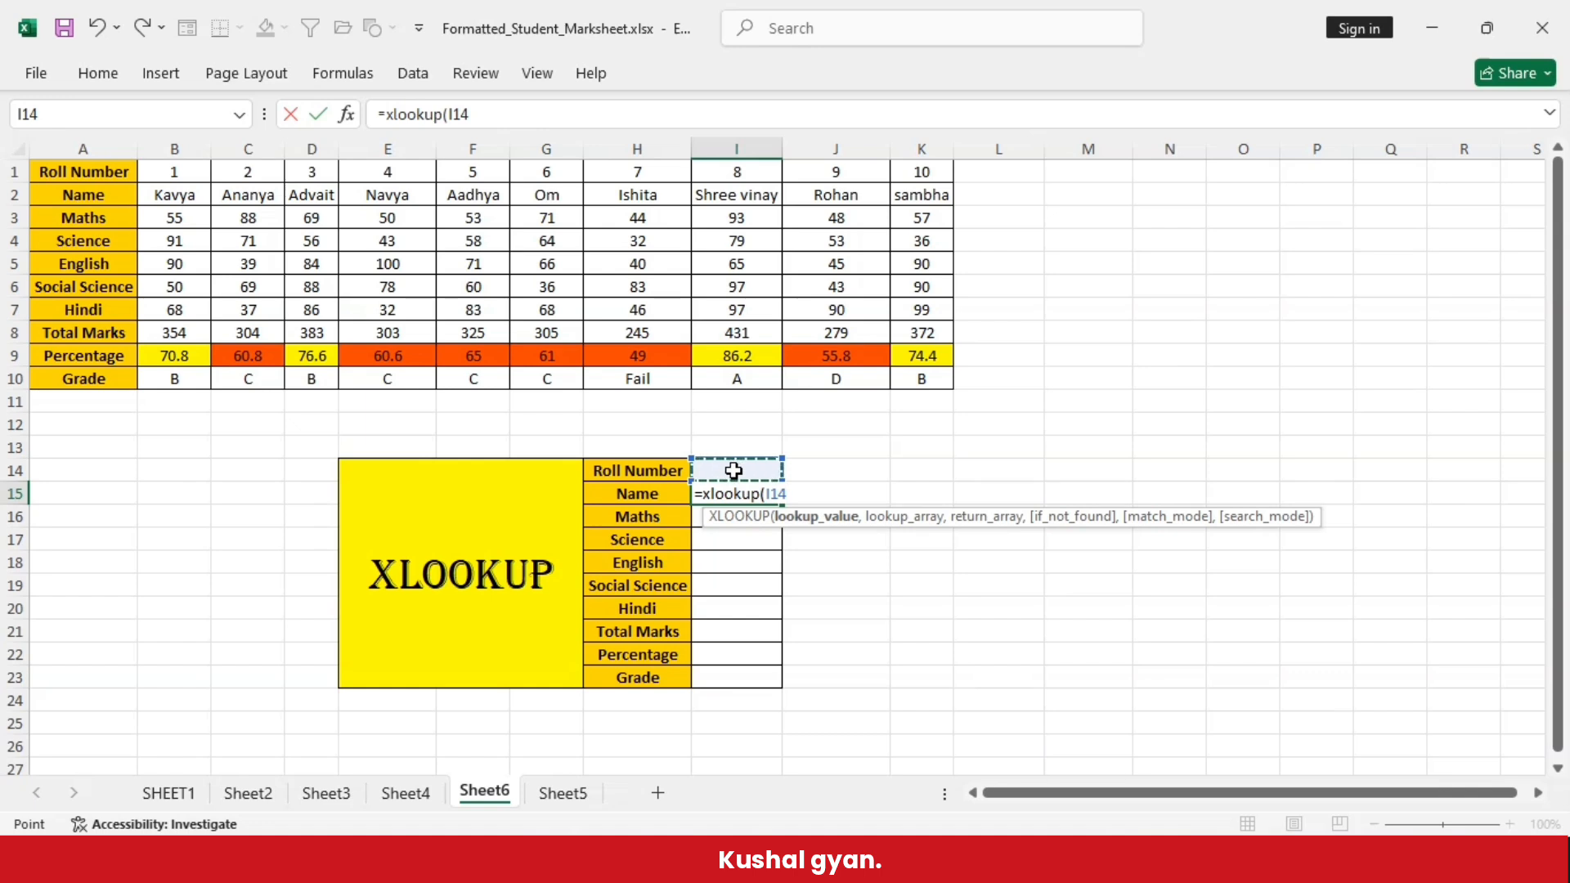
{"action": "type", "text": ","}
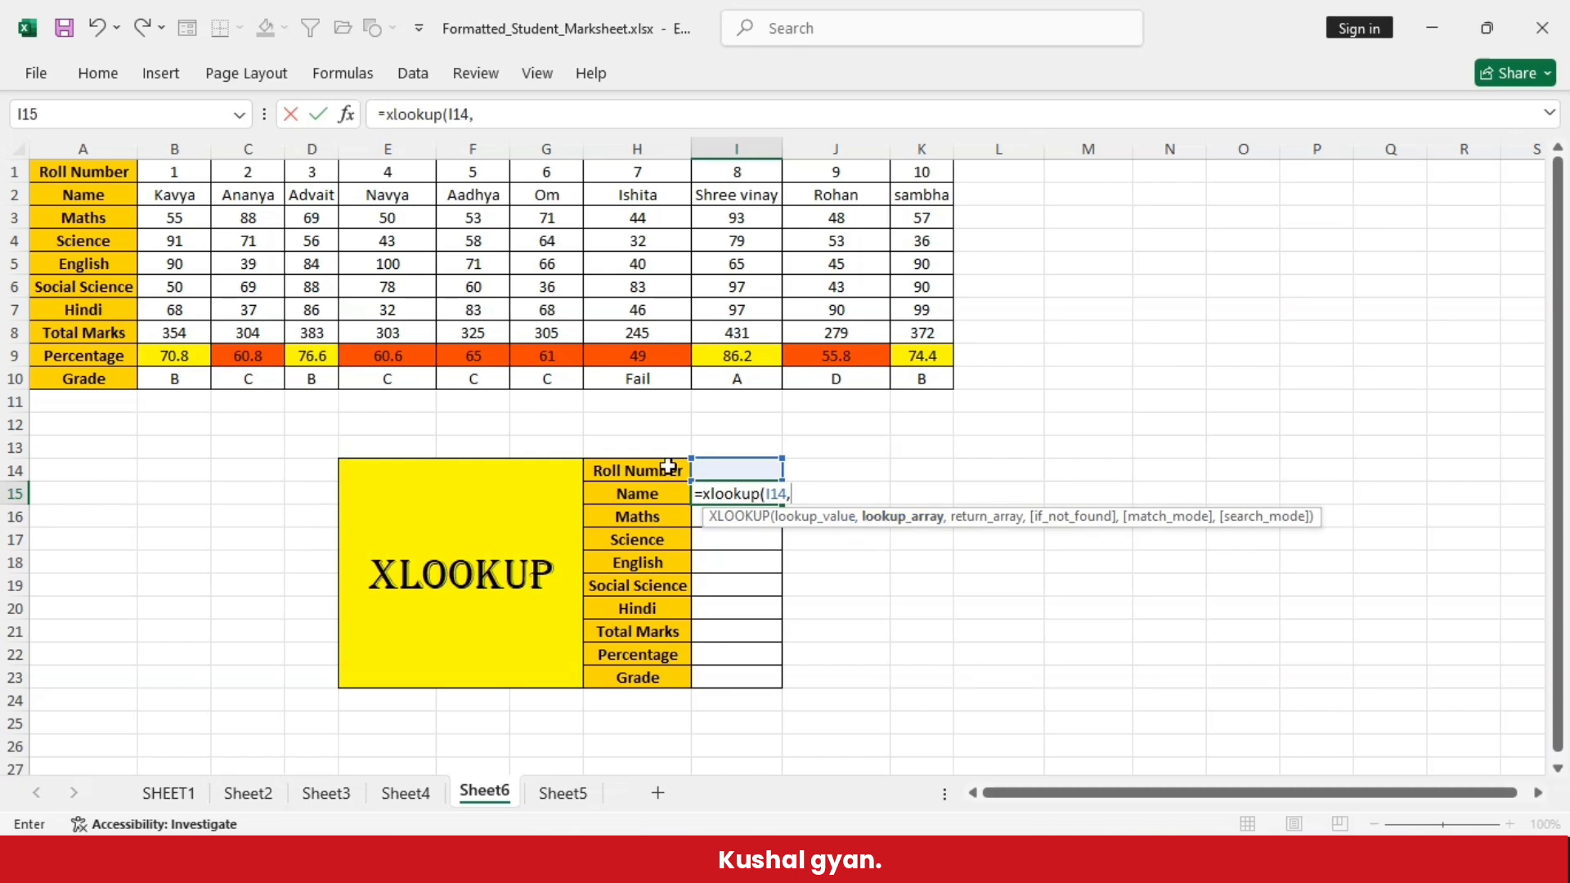
{"action": "left_click_drag", "start_coordinate": [174, 172], "coordinate": [921, 172]}
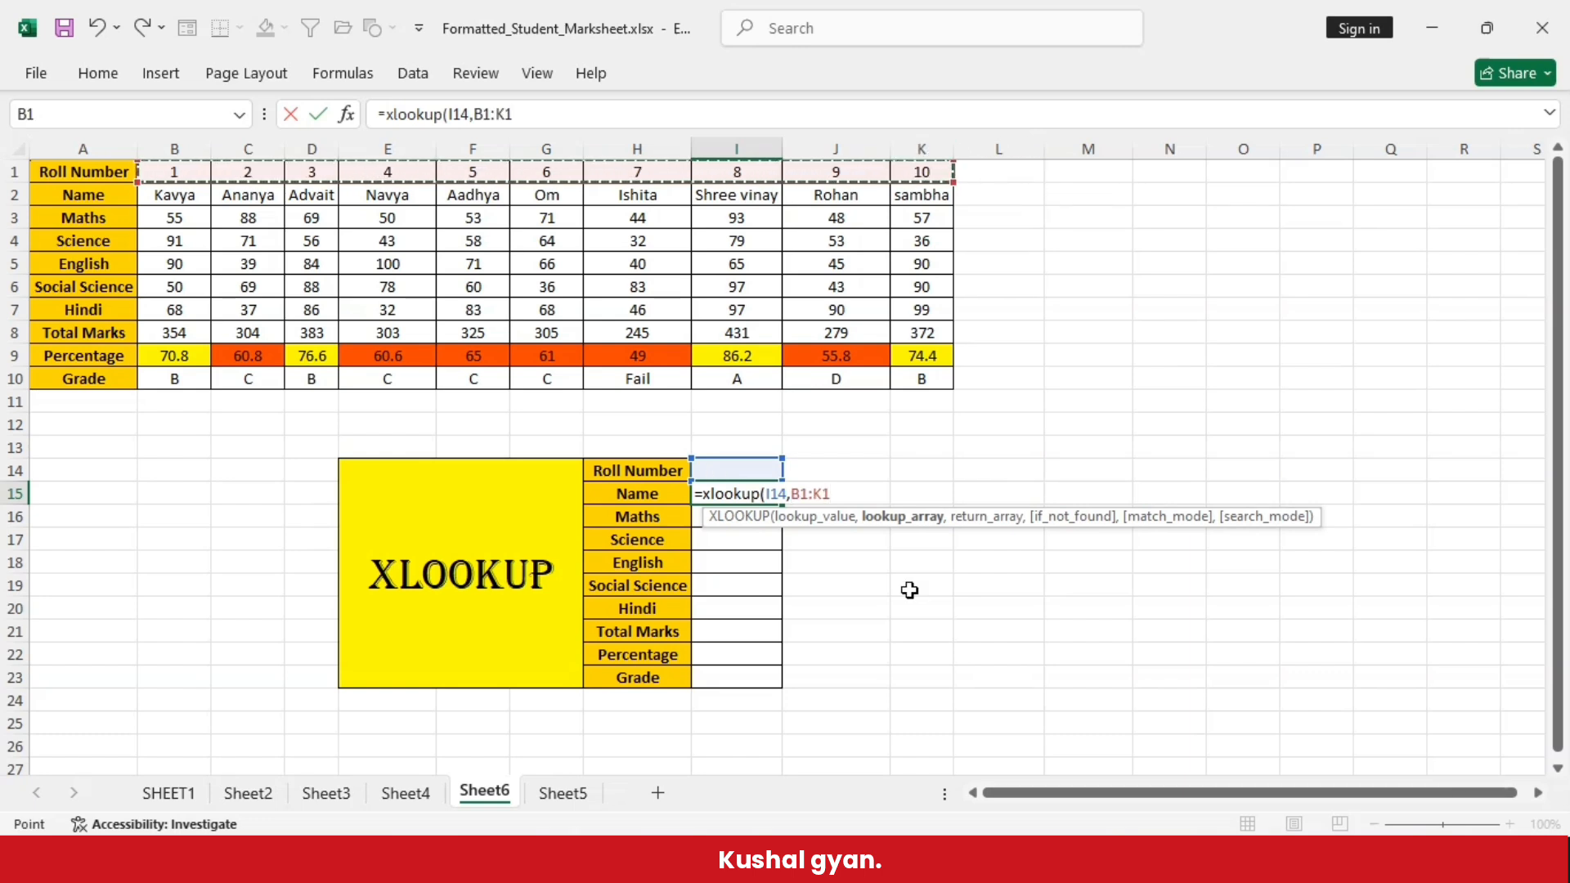
{"action": "type", "text": ","}
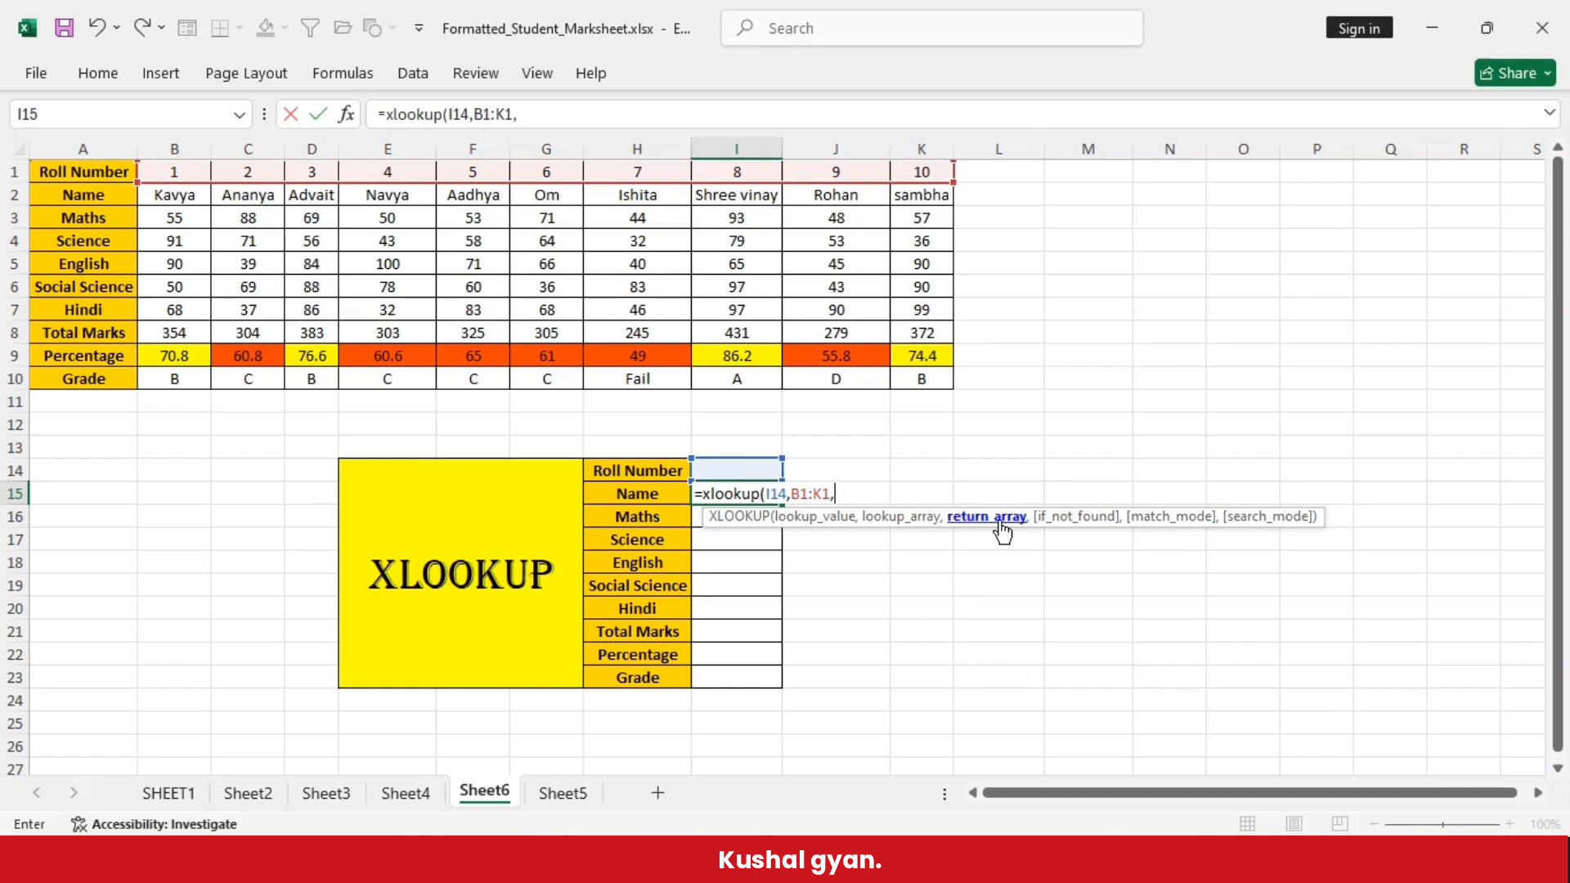
{"action": "left_click", "coordinate": [162, 200]}
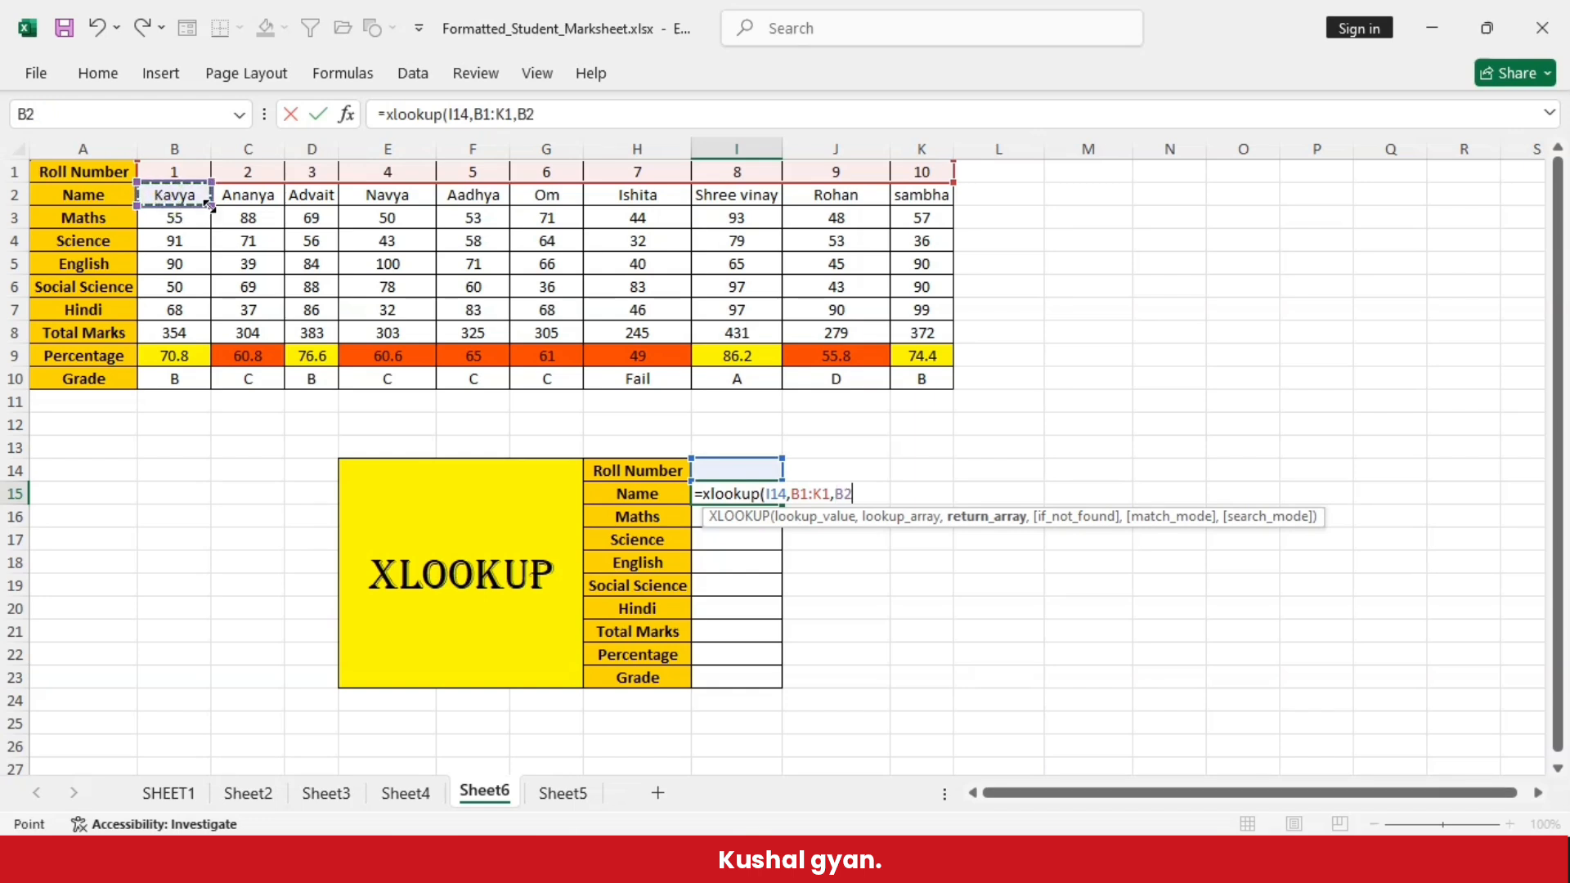
{"action": "type", "text": ":I2"}
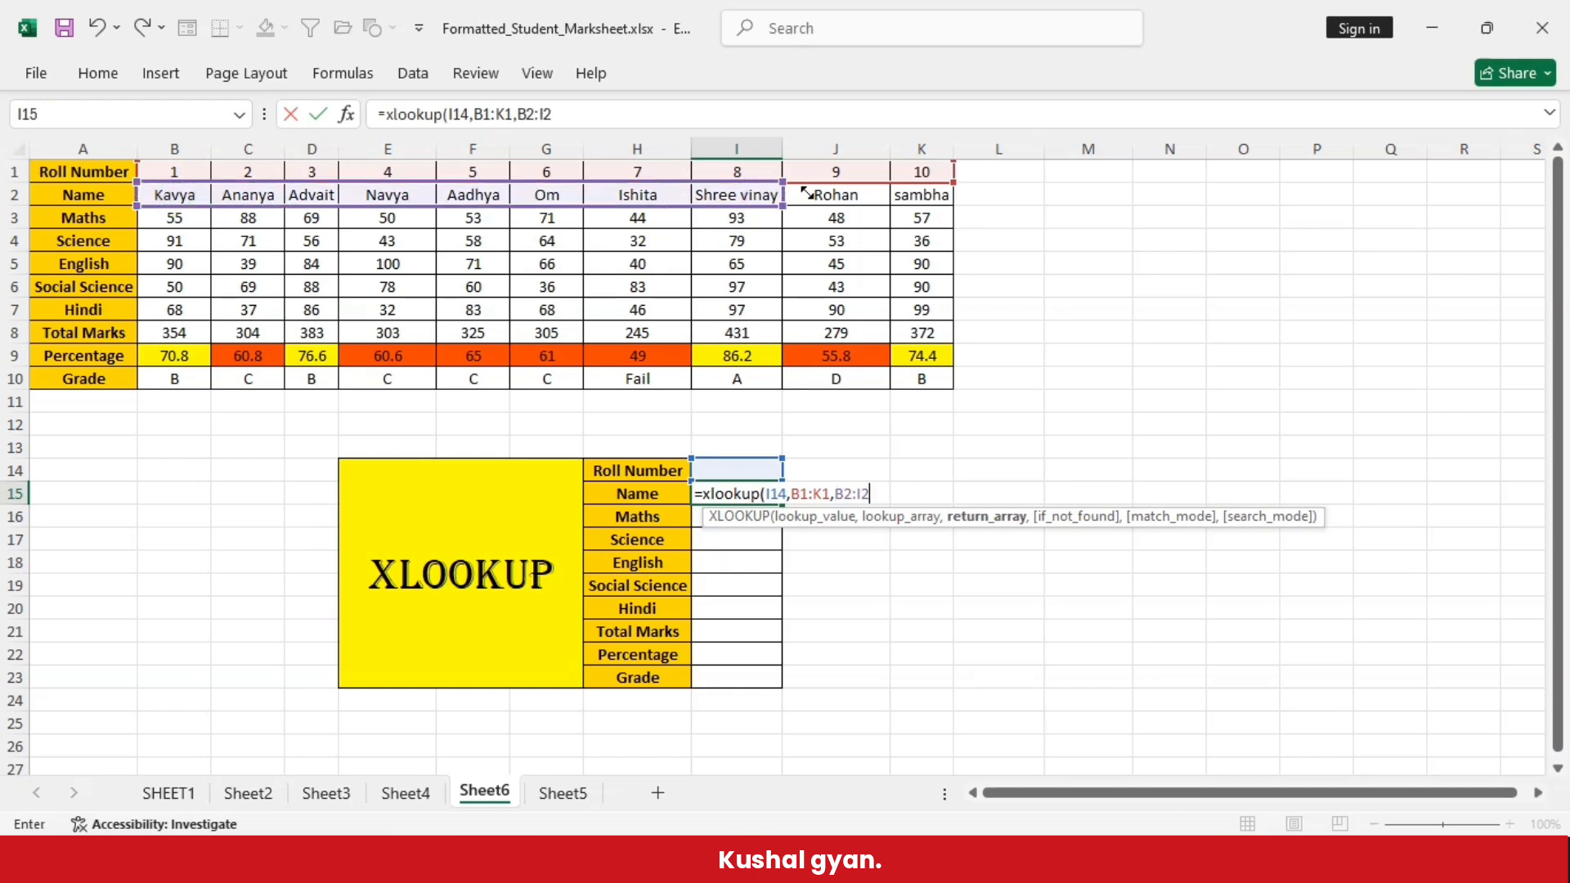
{"action": "left_click_drag", "start_coordinate": [797, 207], "coordinate": [932, 201]}
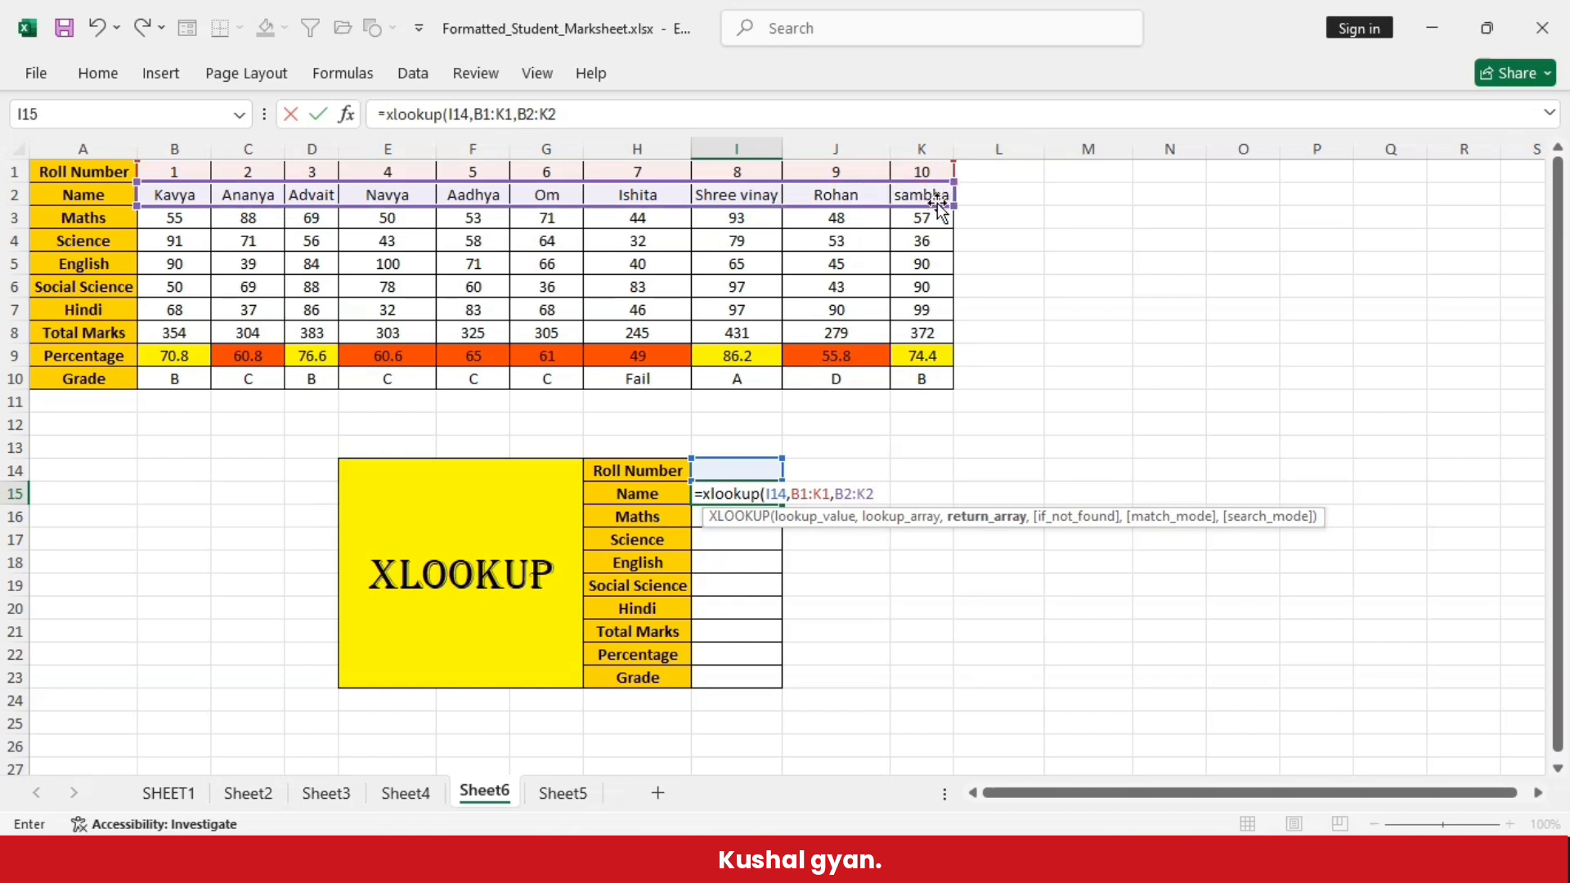
{"action": "type", "text": ")"}
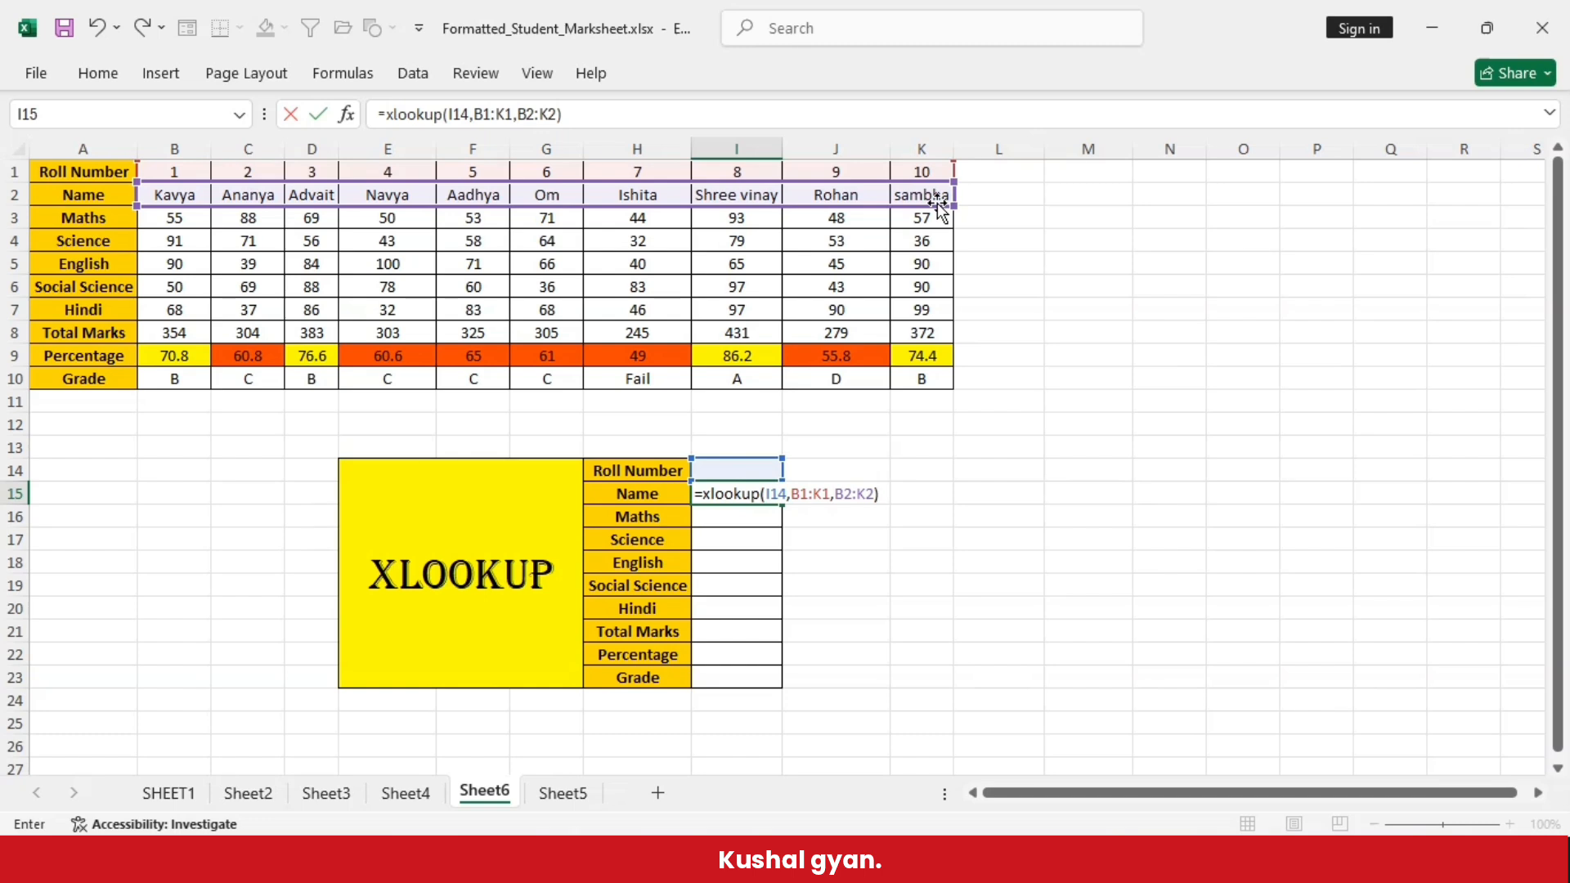
{"action": "key", "text": "Return"}
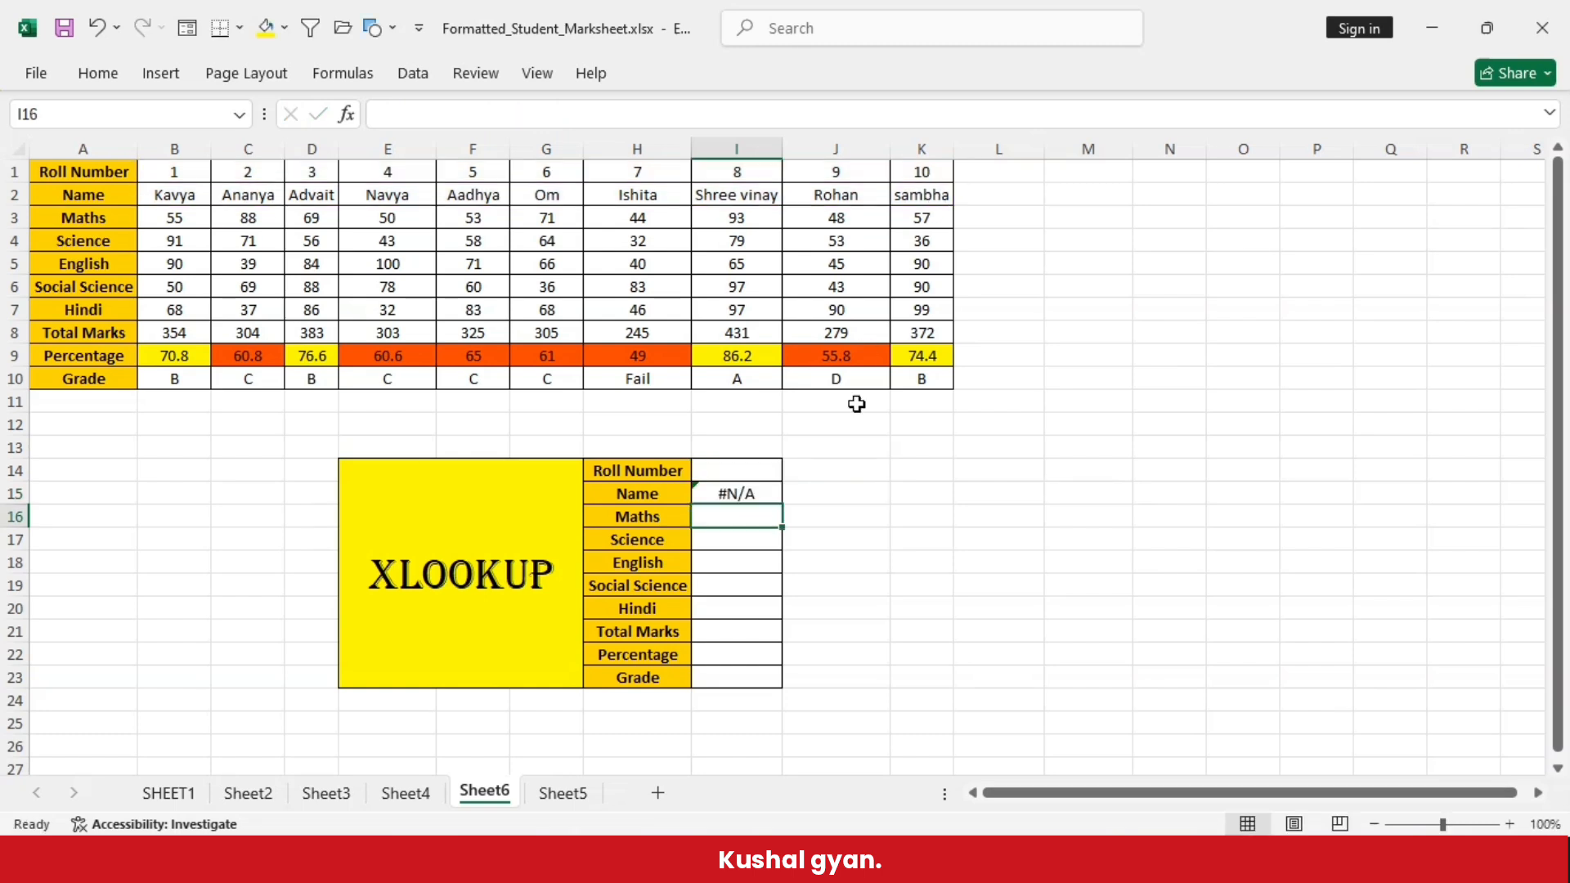
- Enter roll number 8 in cell I14 and compare the returned name with the marksheet's I1:I2
{"action": "left_click", "coordinate": [729, 471]}
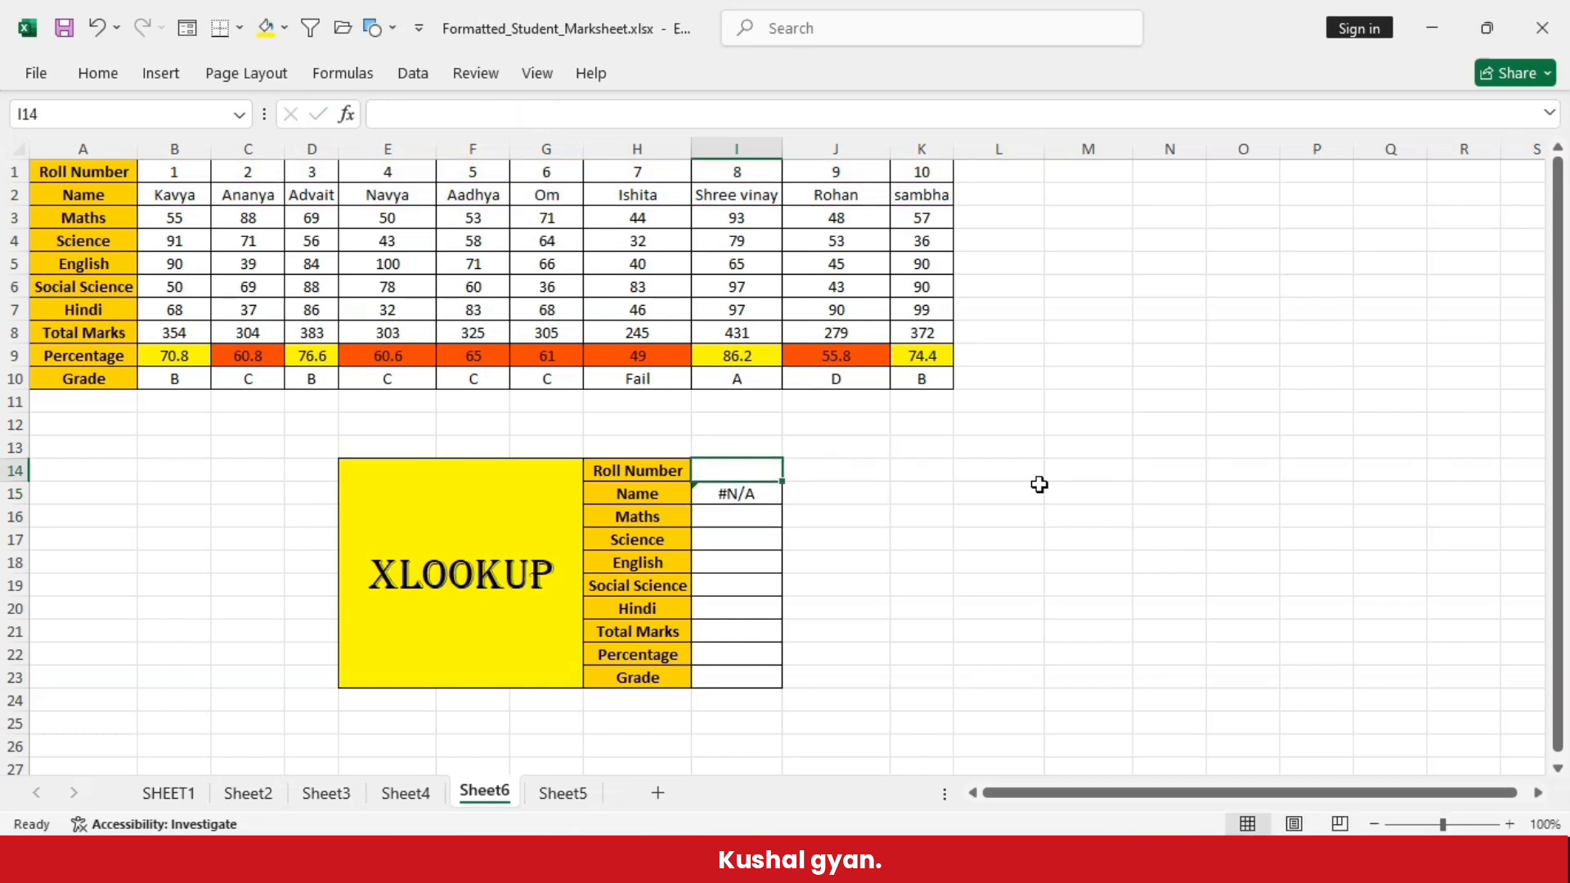
{"action": "type", "text": "8"}
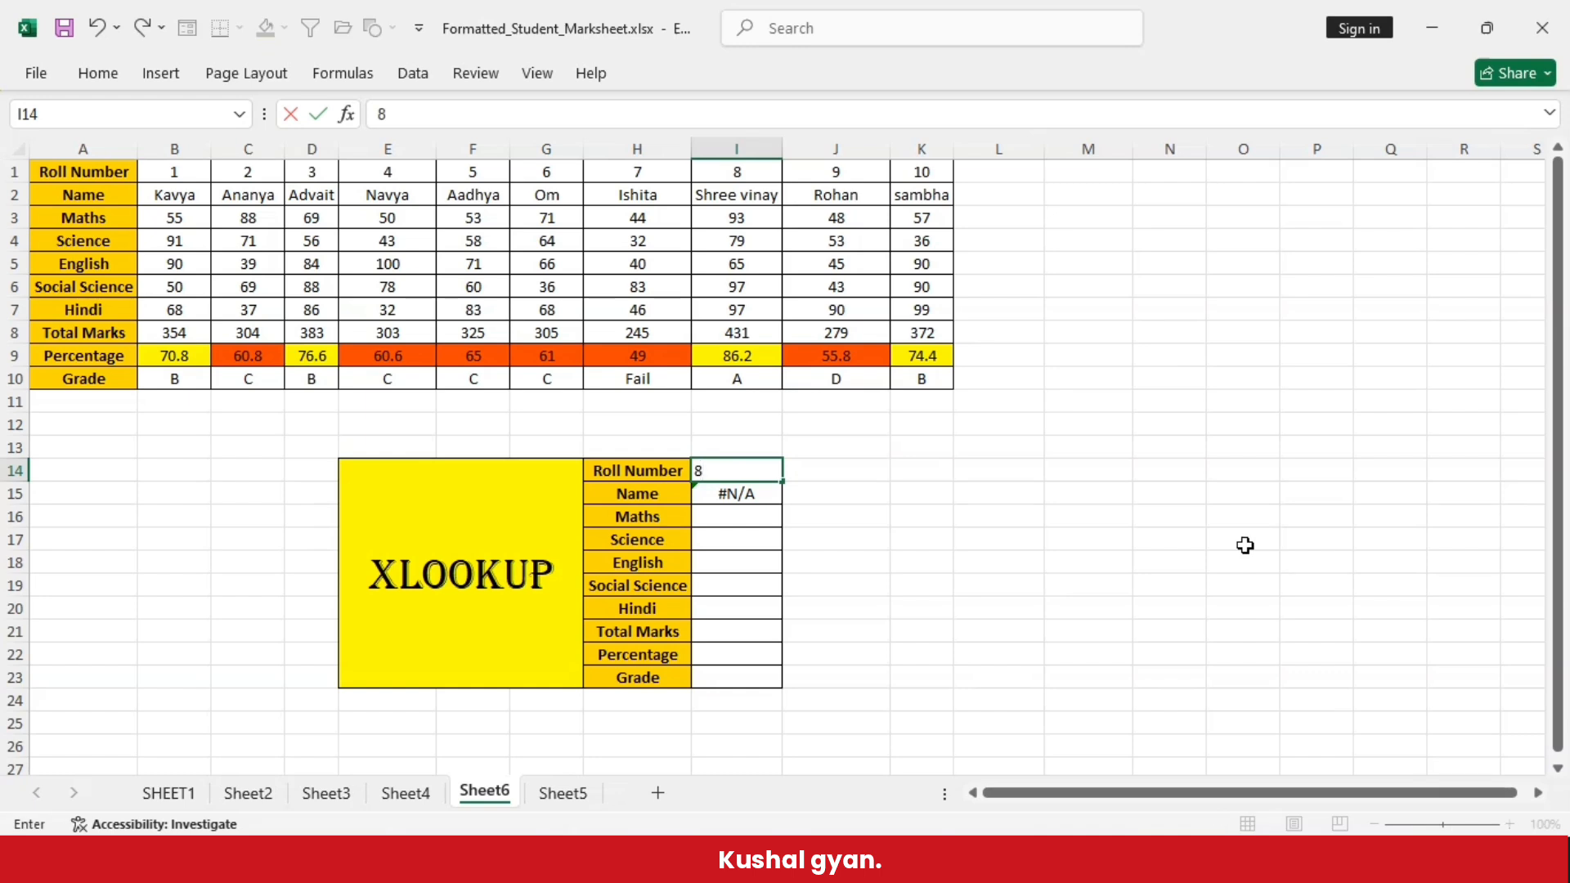
{"action": "key", "text": "Return"}
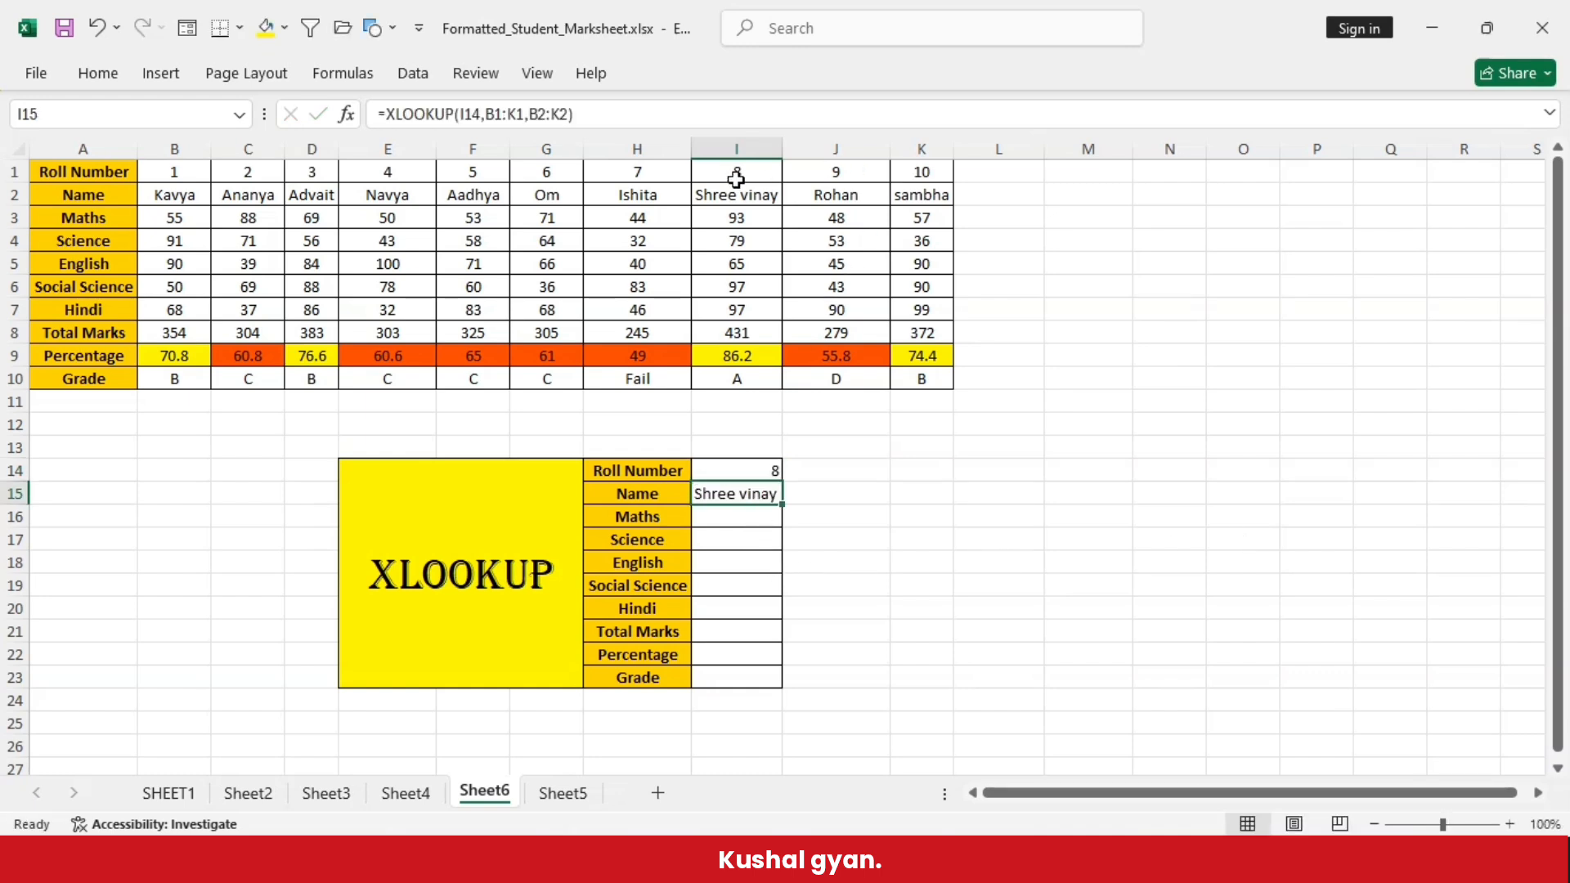
{"action": "left_click_drag", "start_coordinate": [714, 178], "coordinate": [734, 197]}
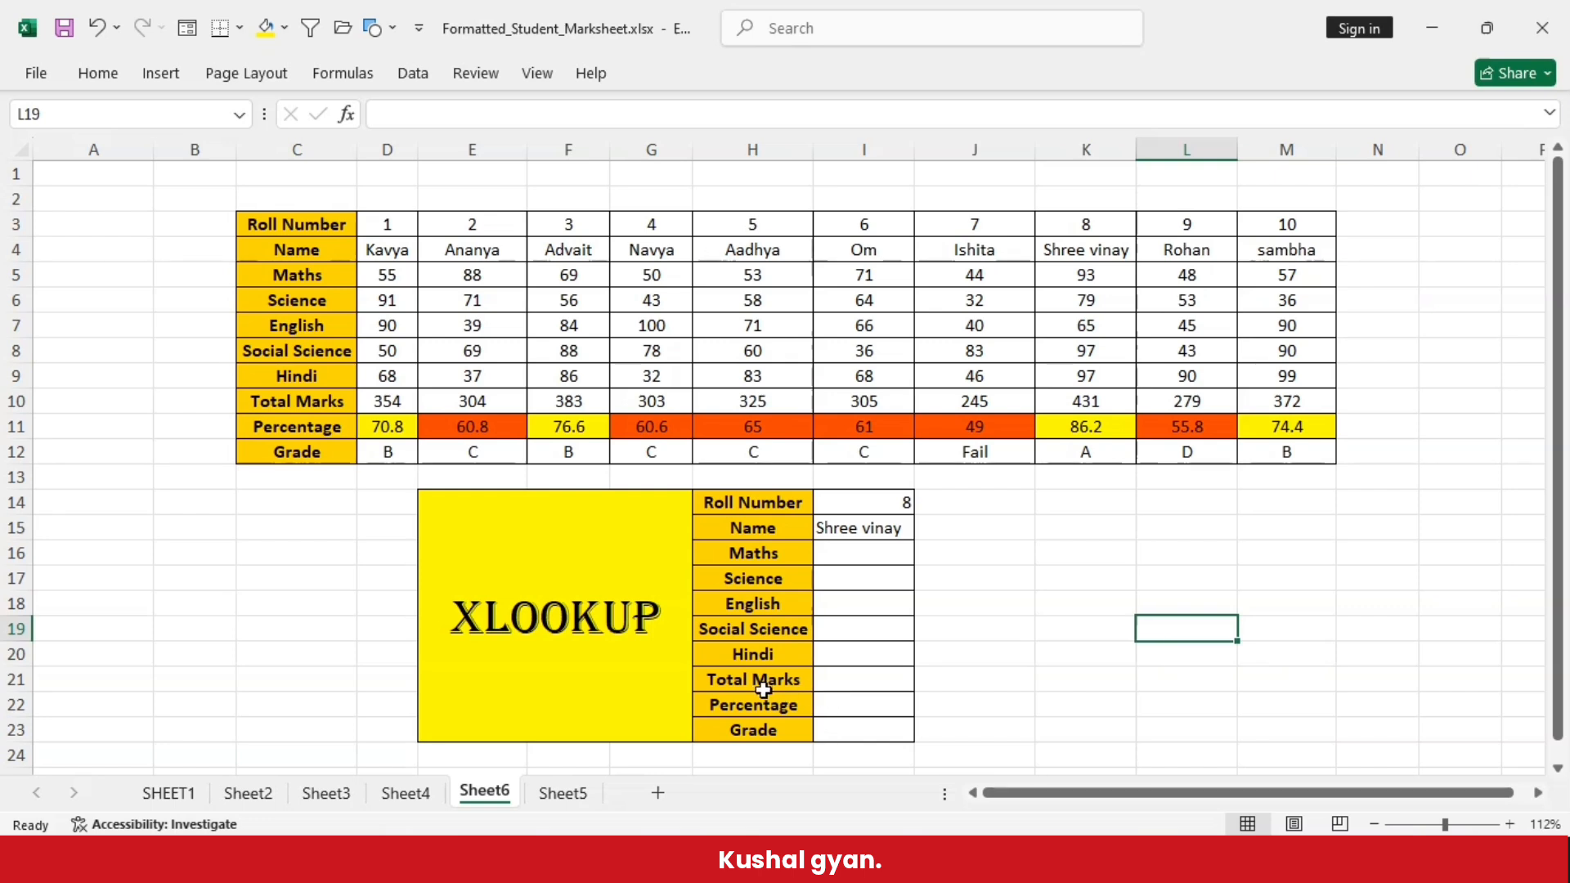
- Enter the formula =XLOOKUP(I14,D3:M3,D10:M10) in the Total Marks result cell I21
{"action": "left_click", "coordinate": [856, 680]}
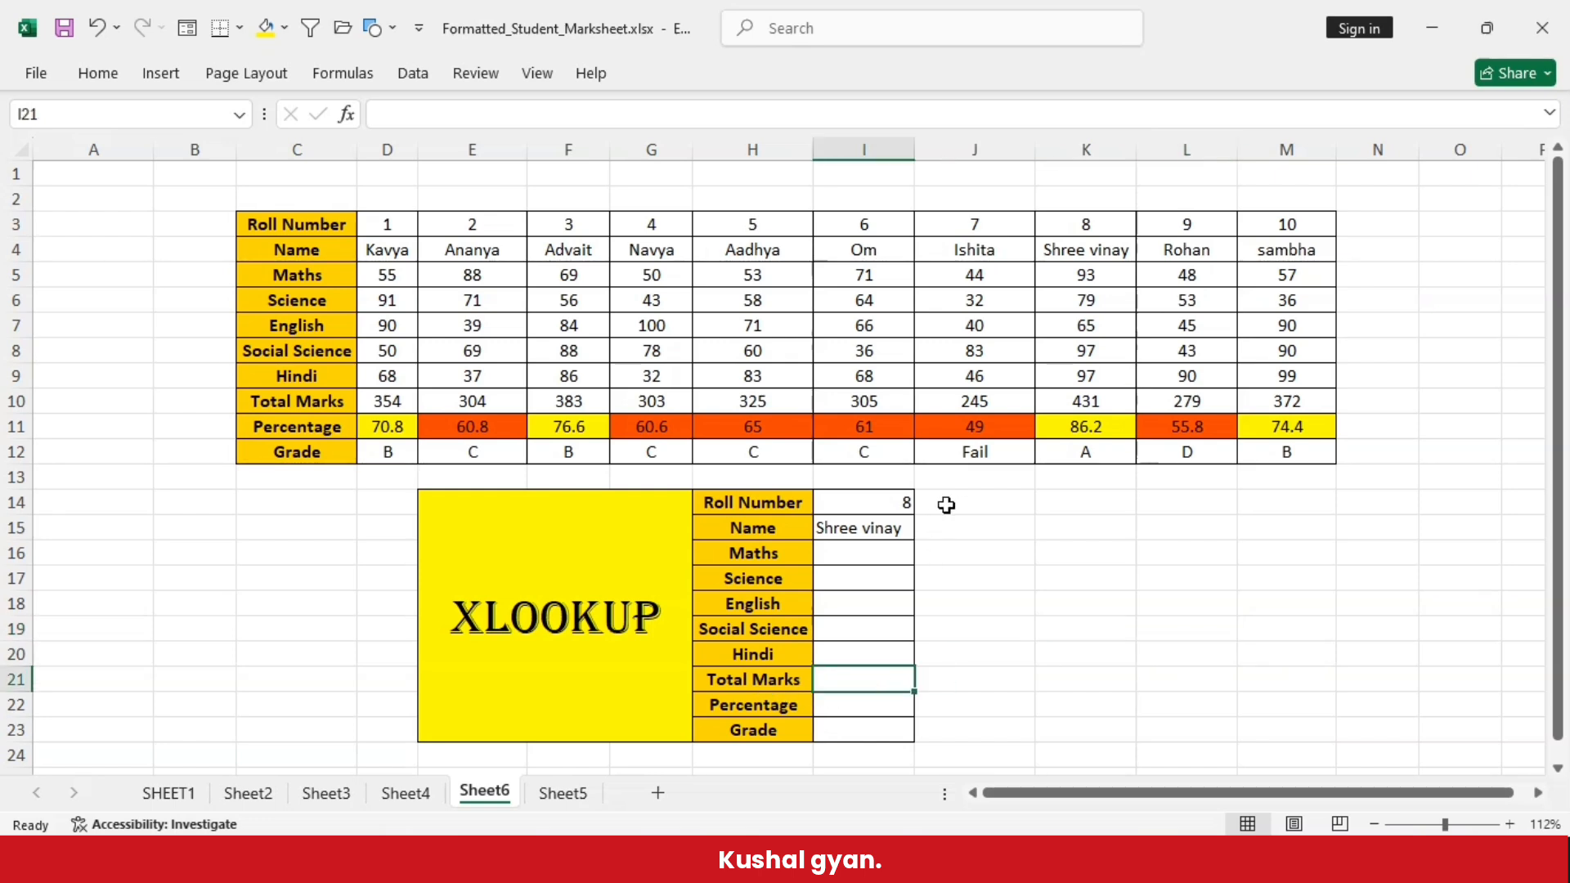
{"action": "left_click", "coordinate": [887, 498]}
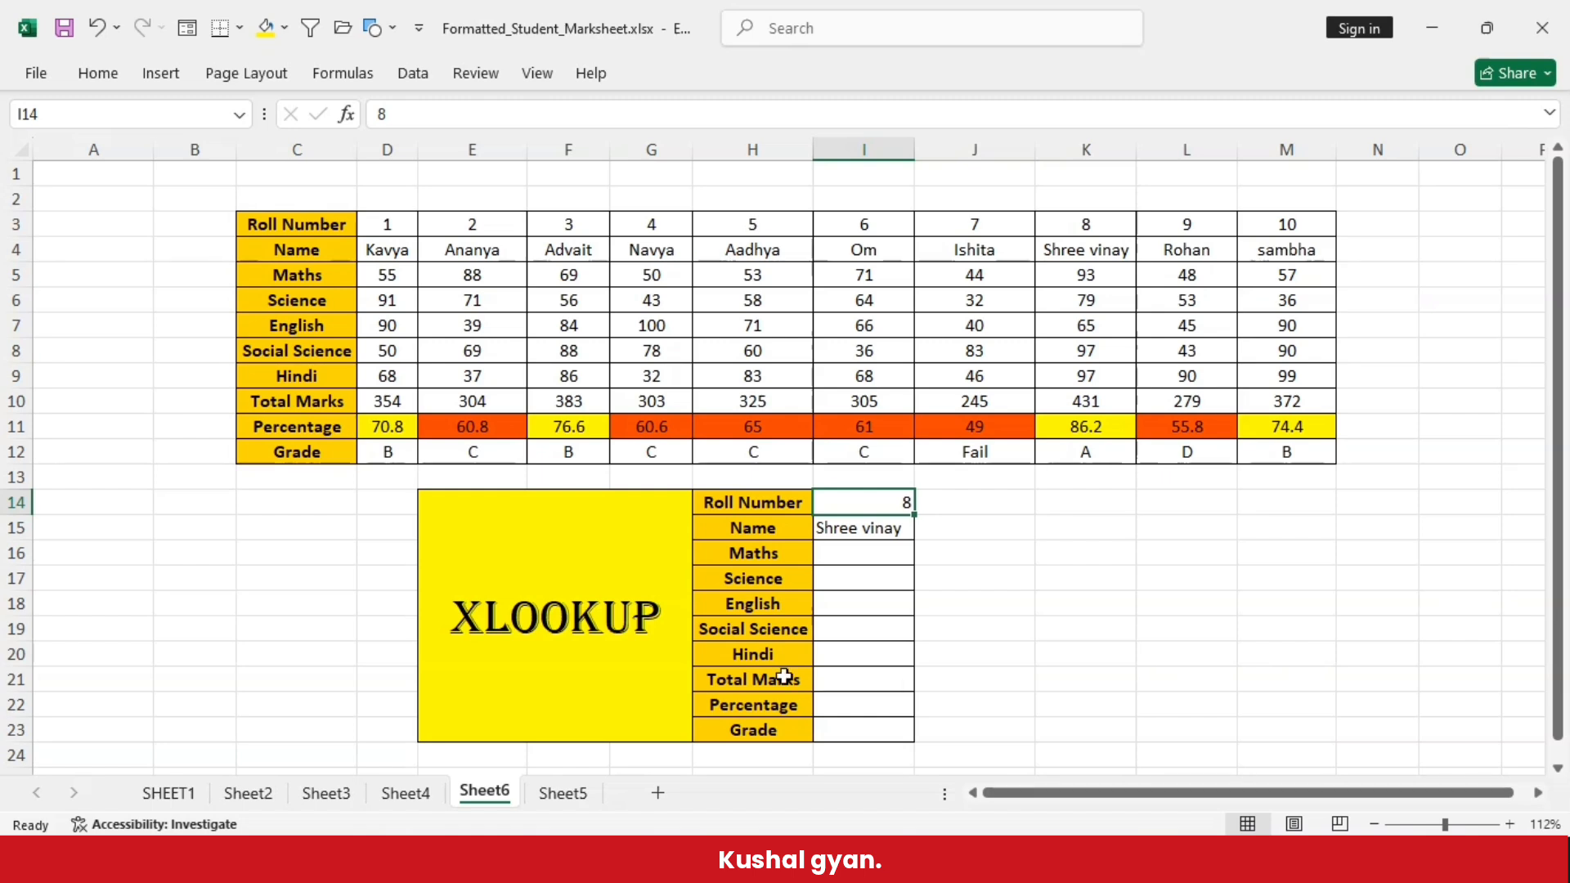
{"action": "left_click", "coordinate": [831, 680]}
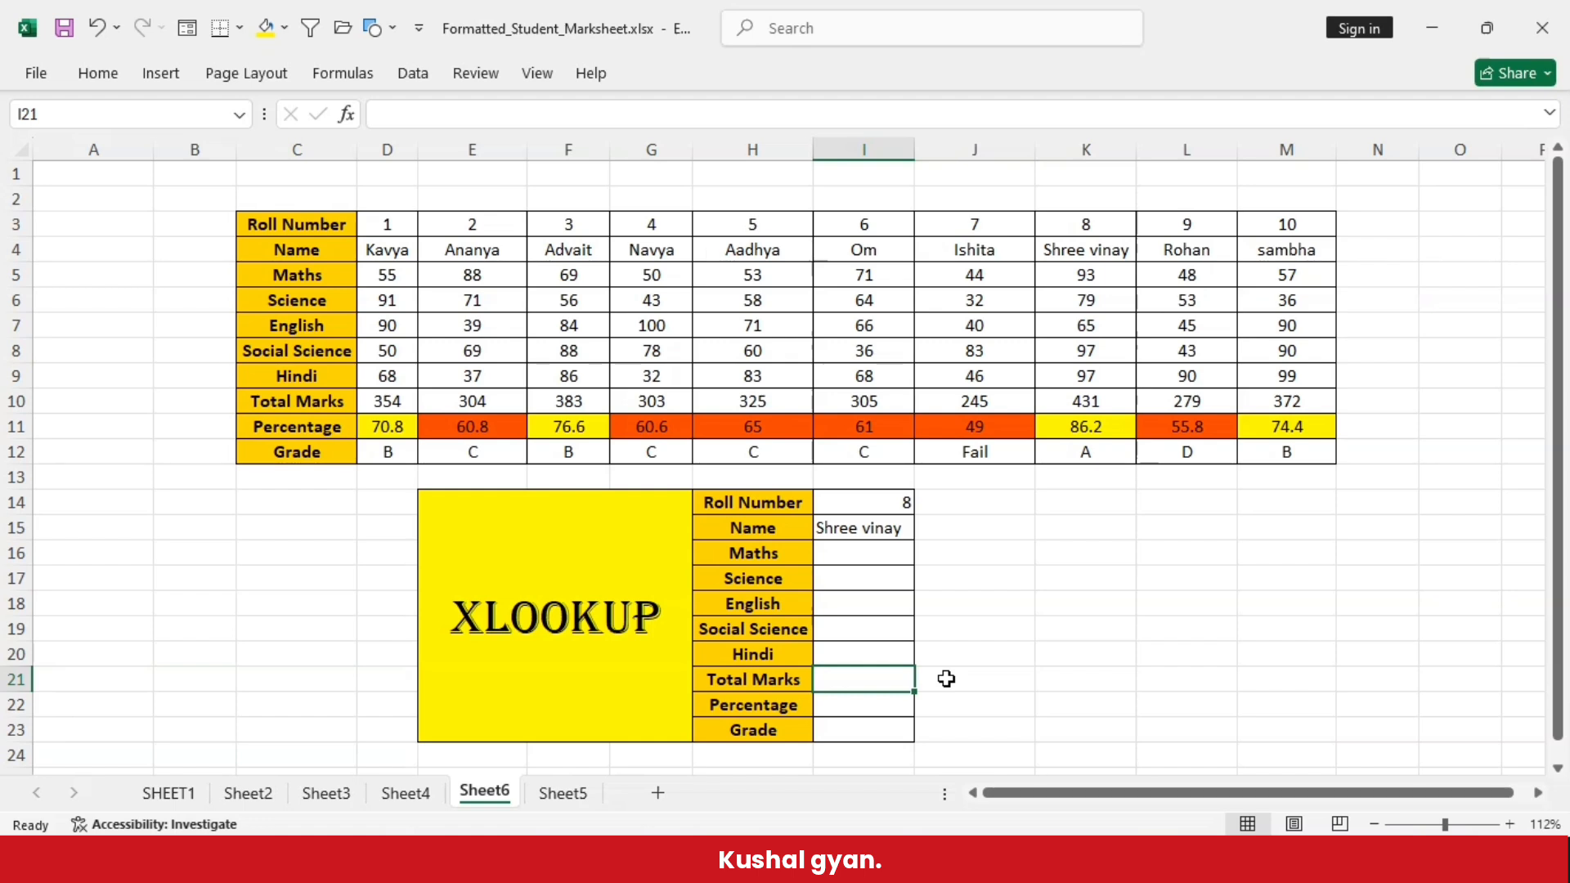
{"action": "type", "text": "="}
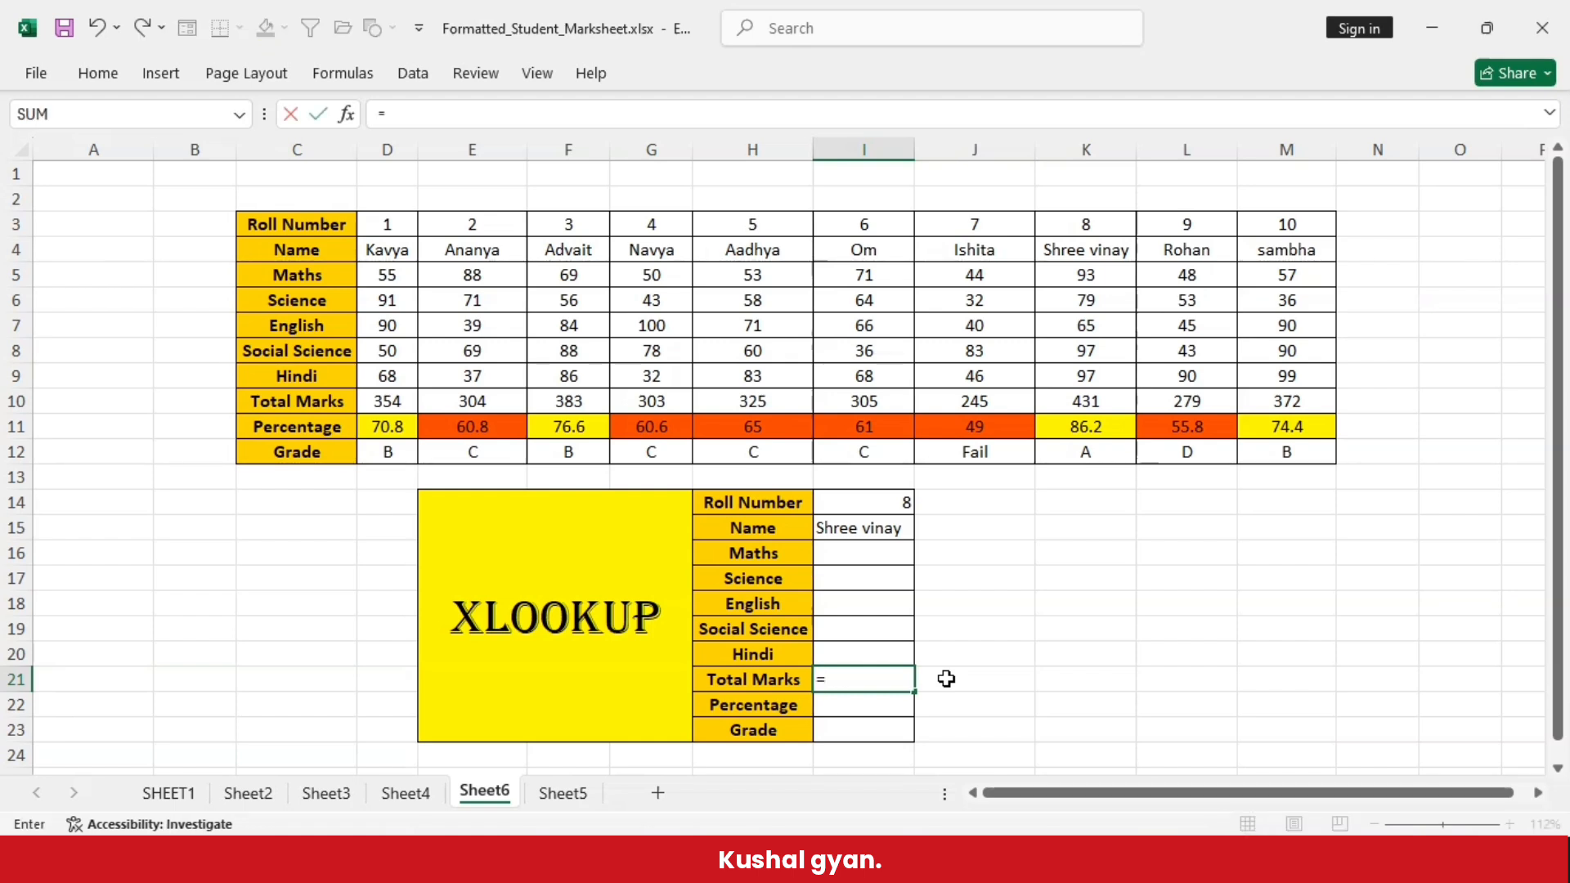
{"action": "type", "text": "xlookup("}
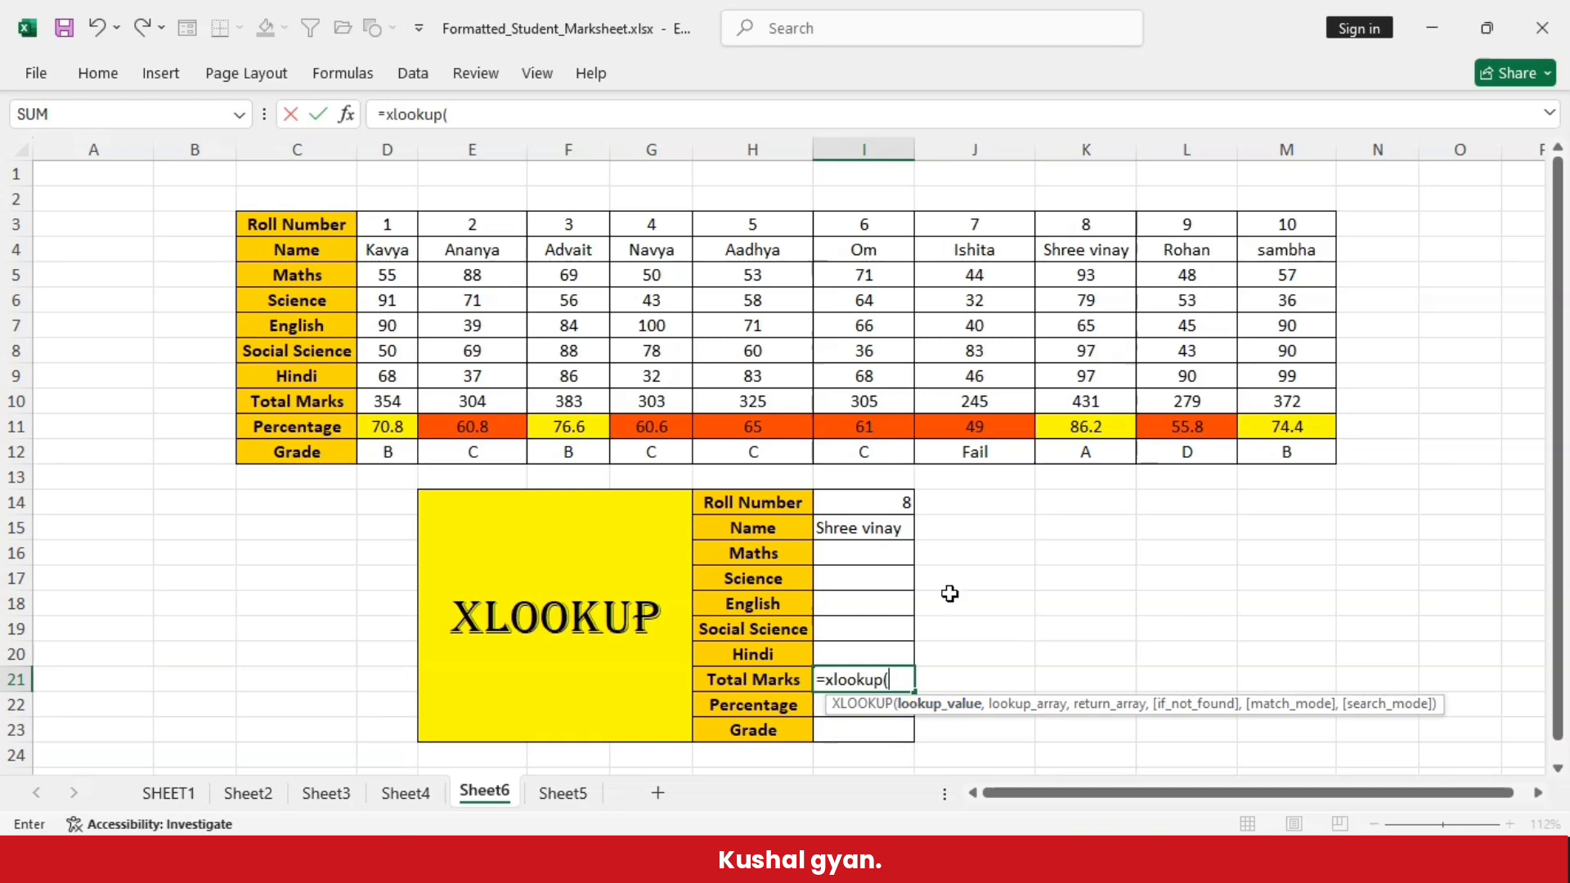
{"action": "left_click", "coordinate": [867, 502]}
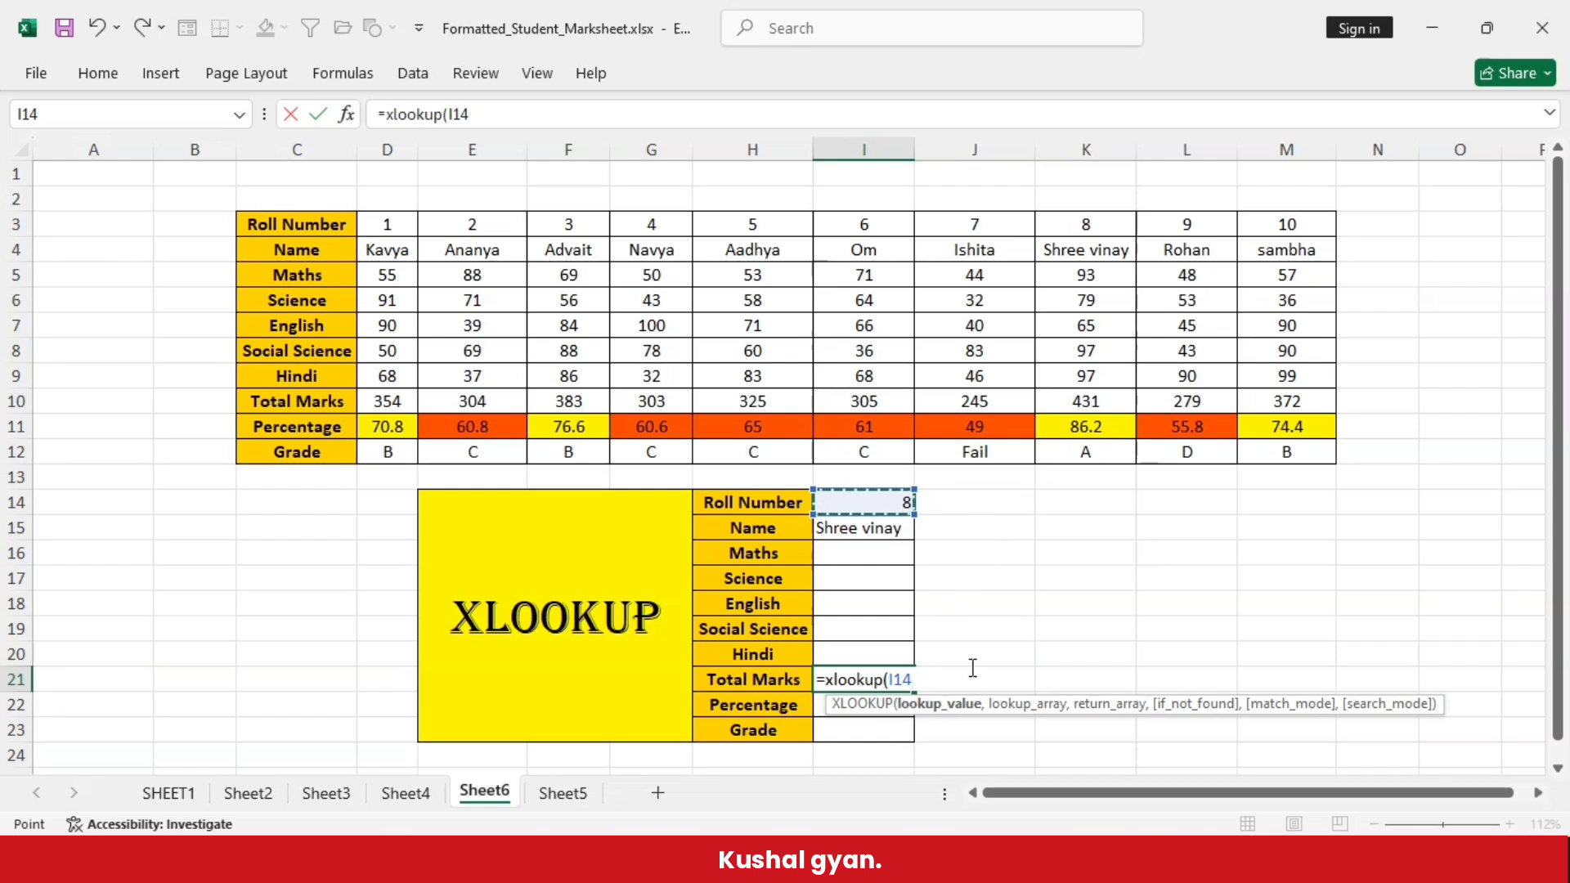
{"action": "type", "text": ","}
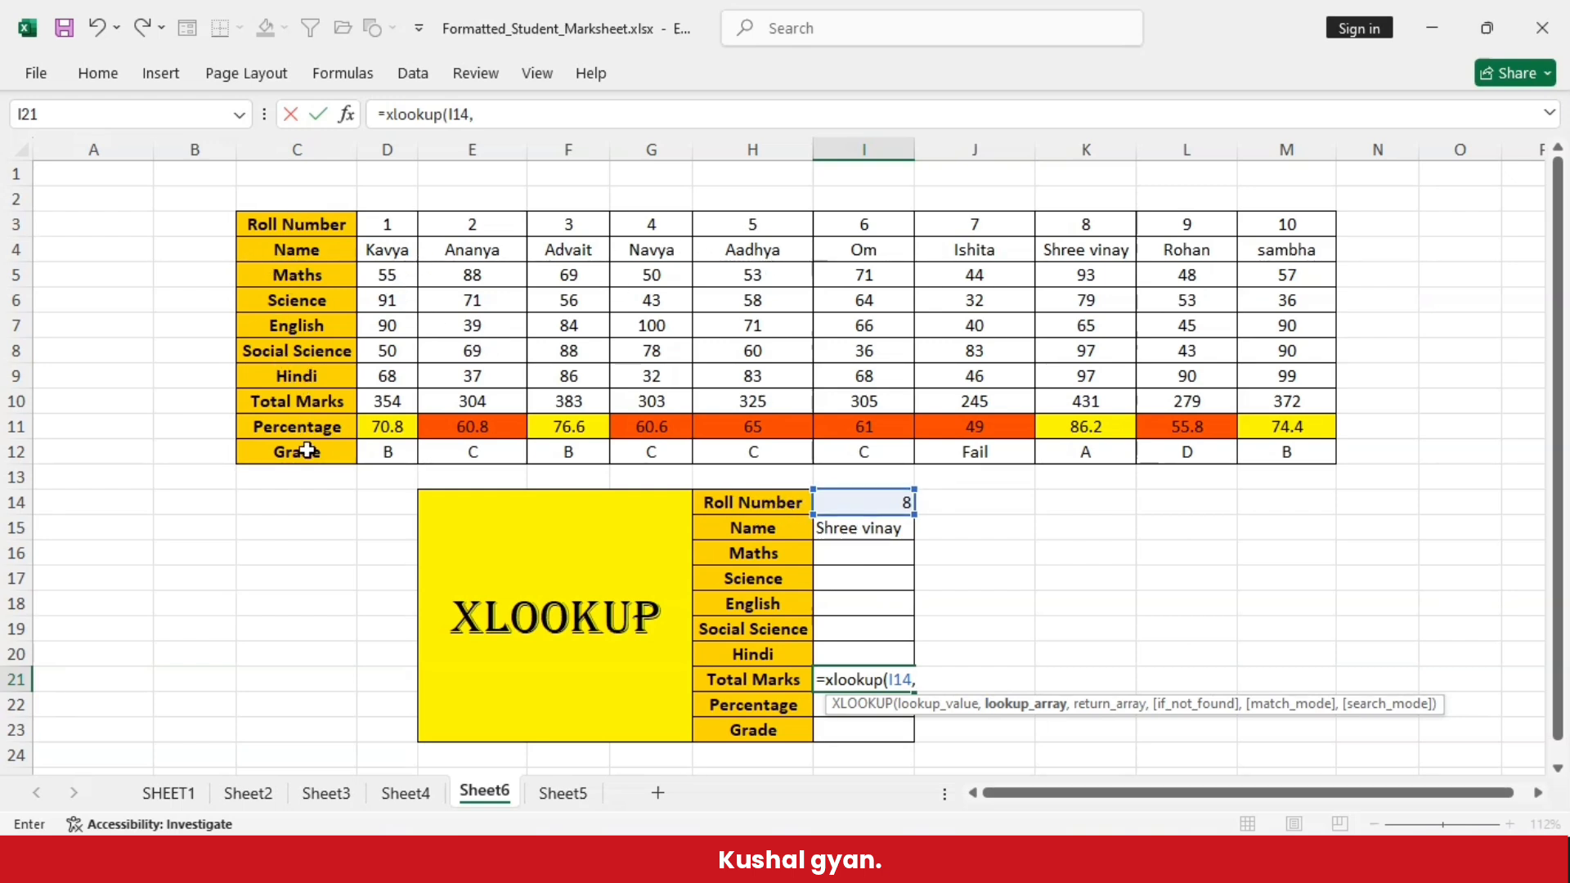
{"action": "left_click", "coordinate": [388, 223]}
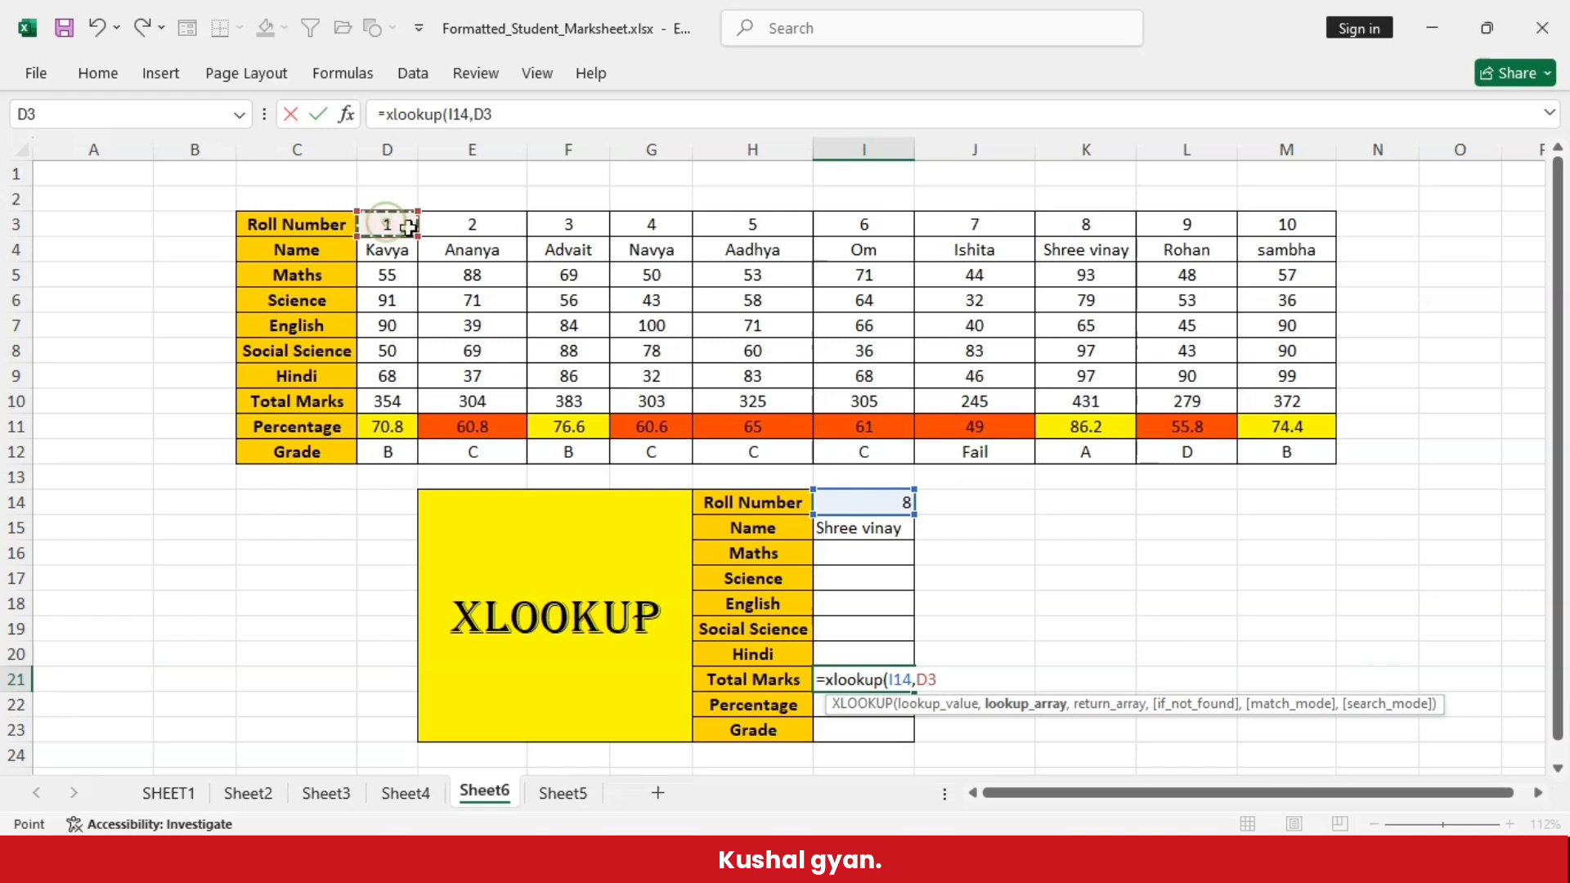
{"action": "left_click_drag", "start_coordinate": [414, 232], "coordinate": [1336, 235]}
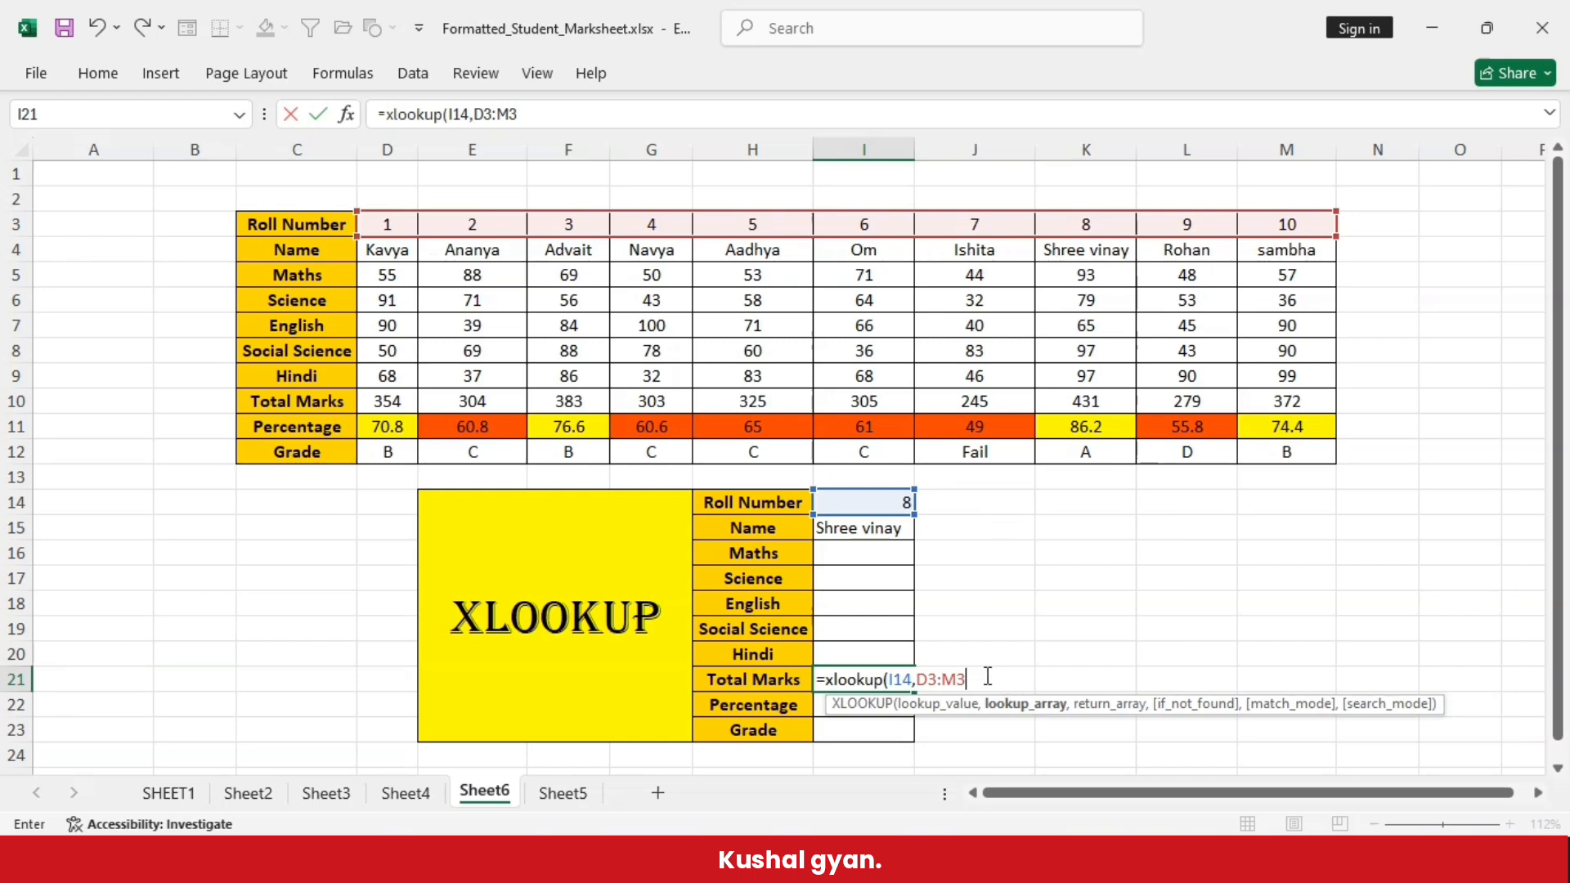
{"action": "type", "text": ","}
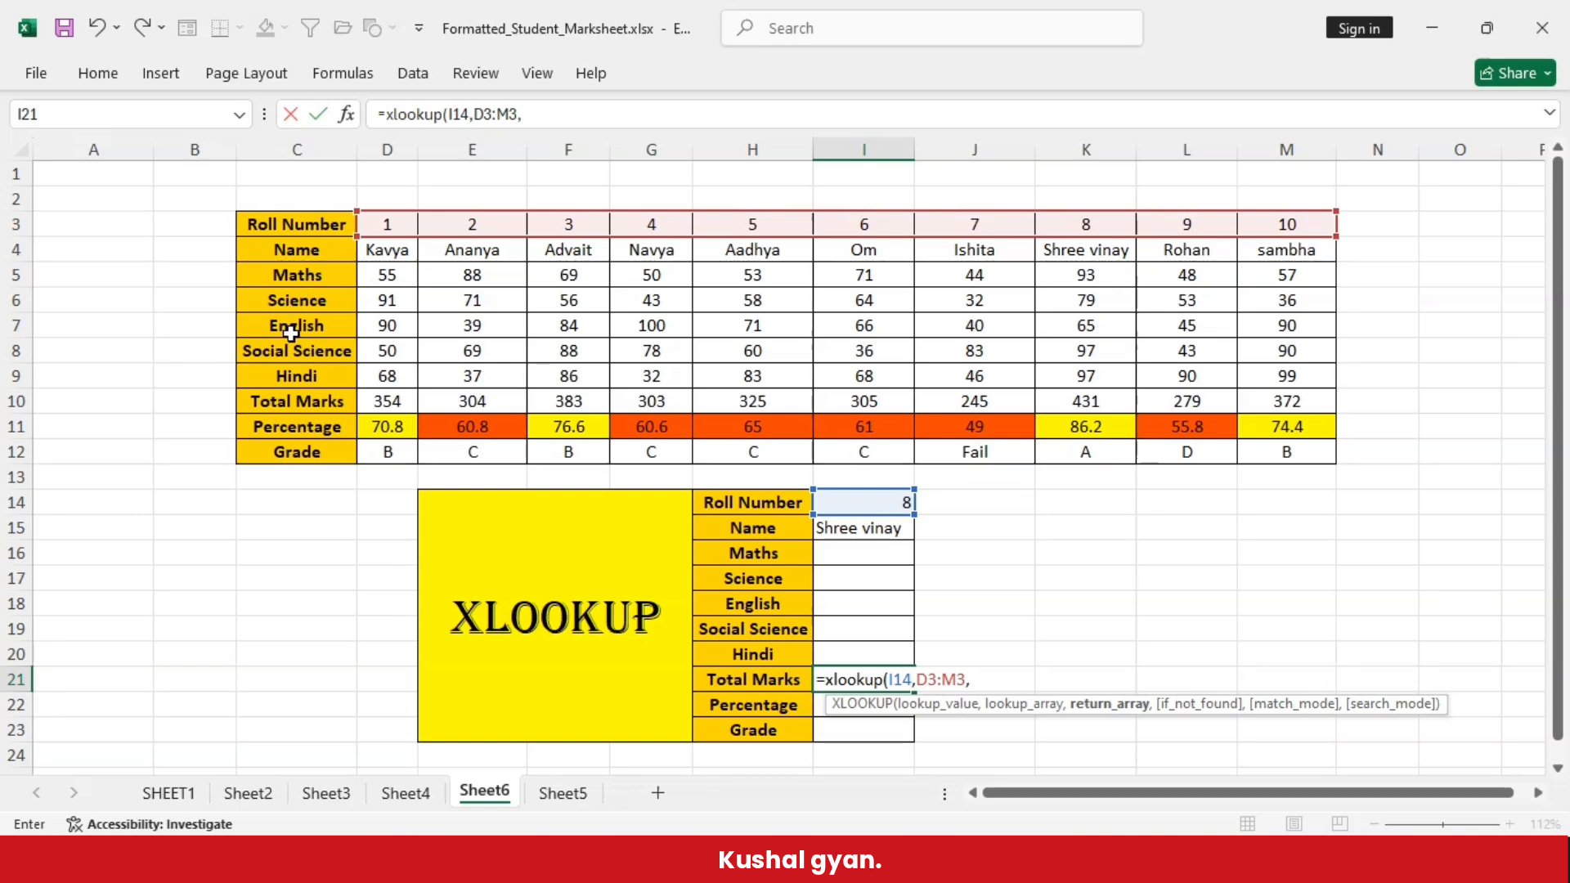
{"action": "left_click", "coordinate": [387, 401]}
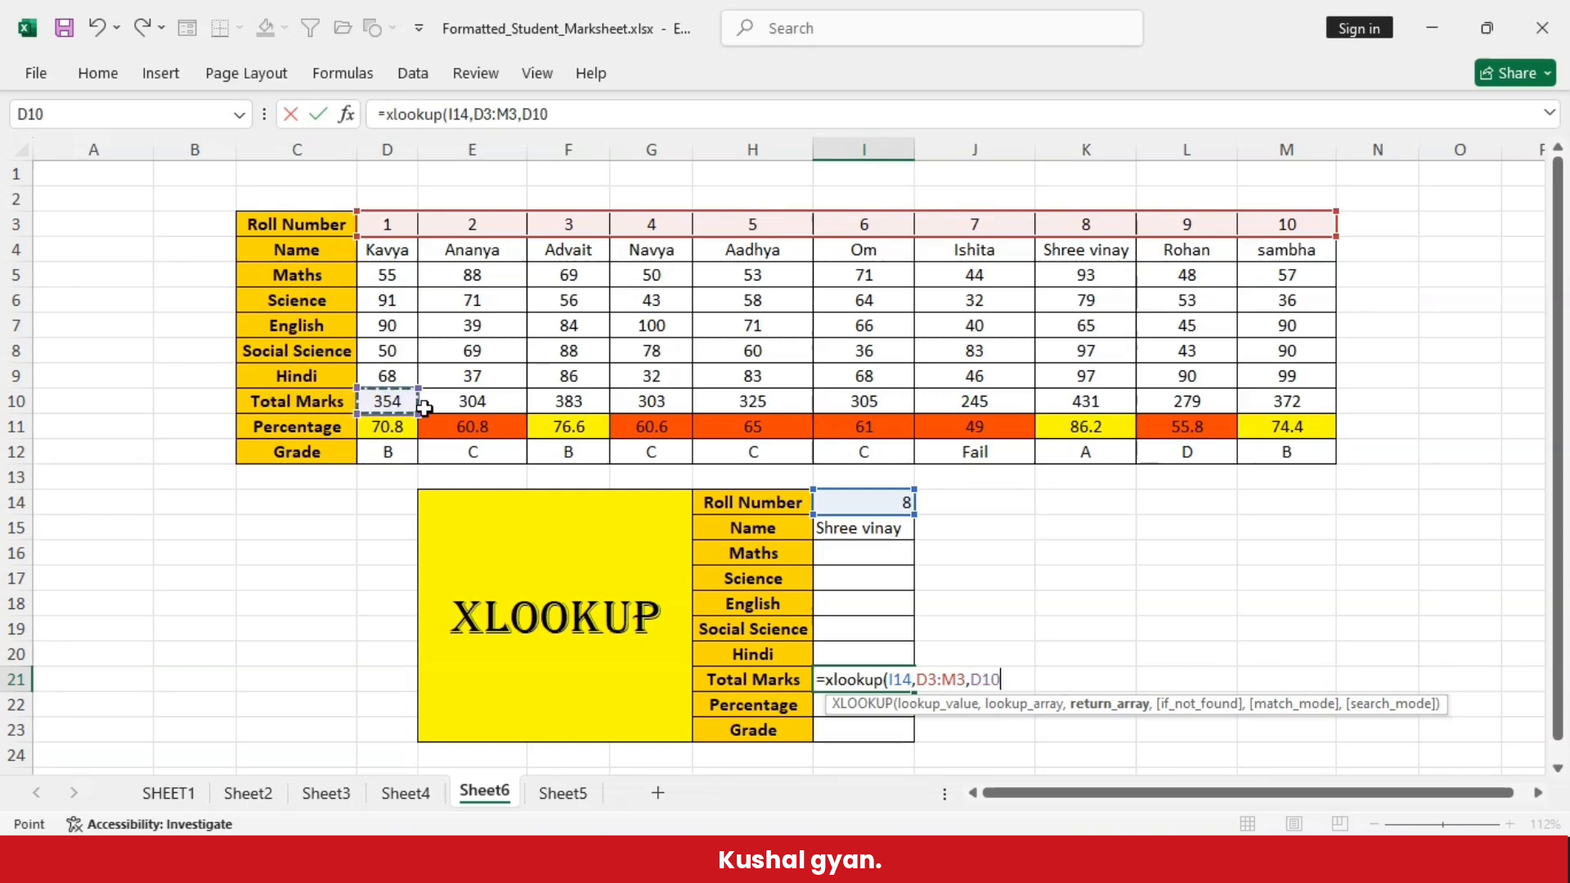
{"action": "left_click_drag", "start_coordinate": [413, 412], "coordinate": [1137, 409]}
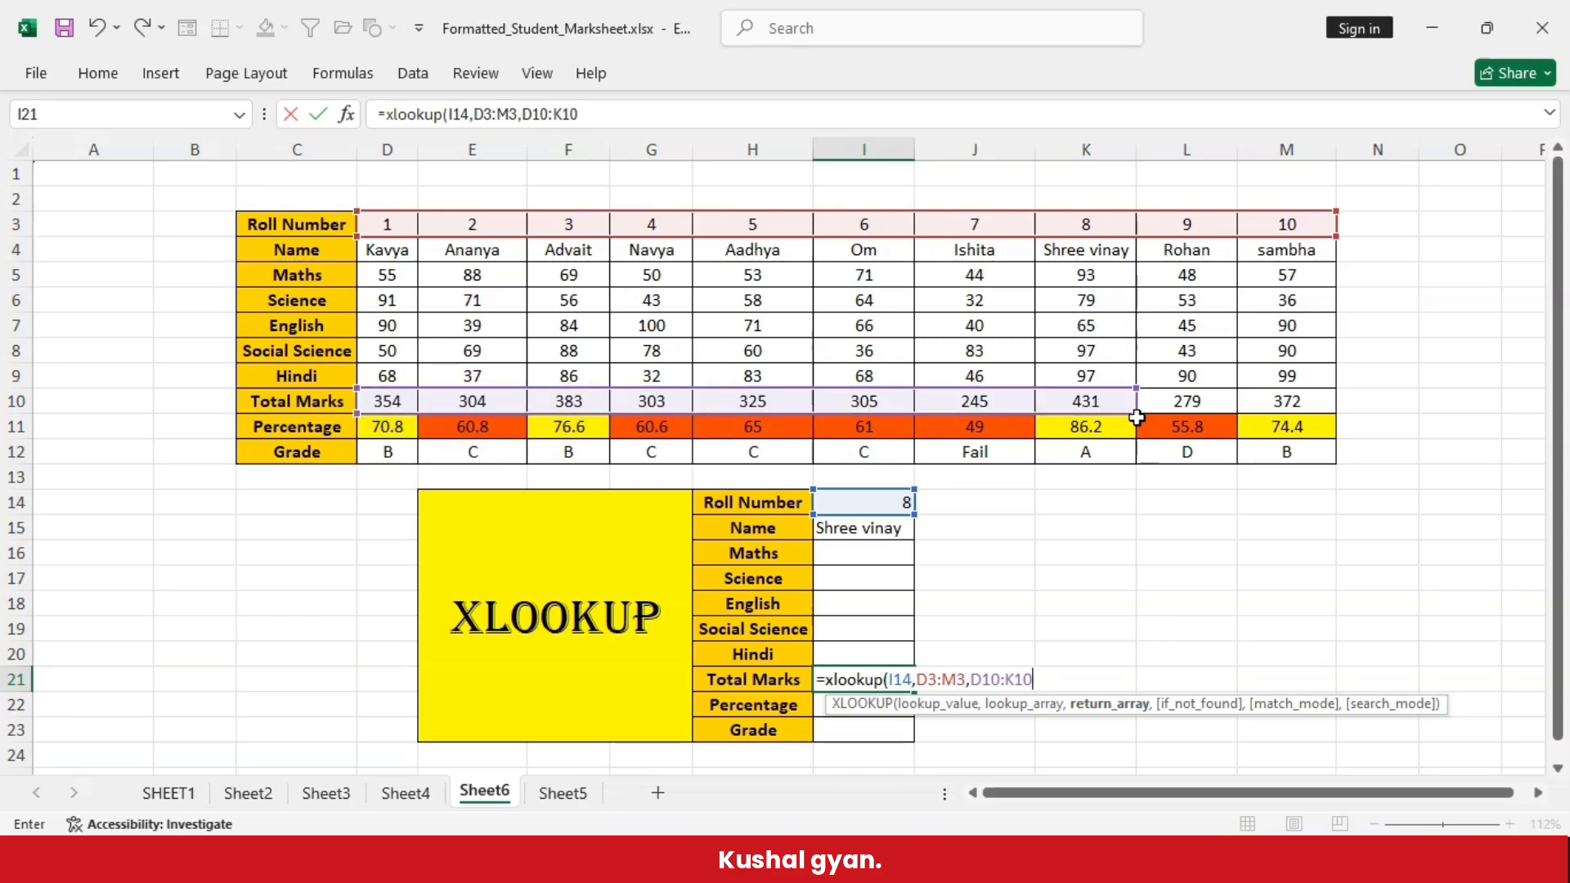
{"action": "left_click_drag", "start_coordinate": [1292, 409], "coordinate": [1291, 407]}
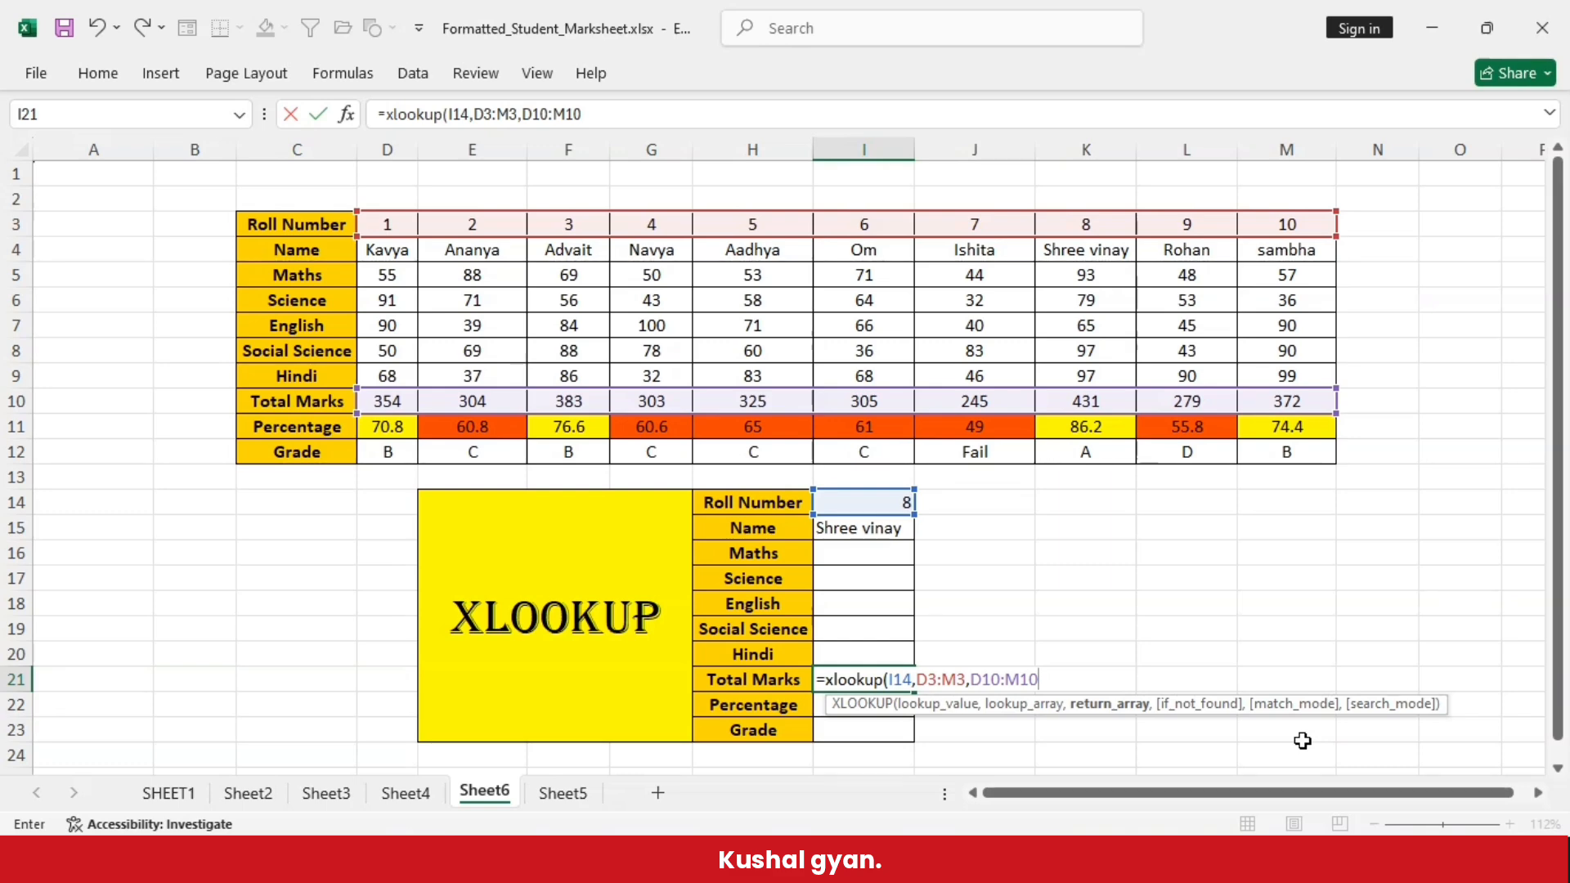
{"action": "type", "text": ")"}
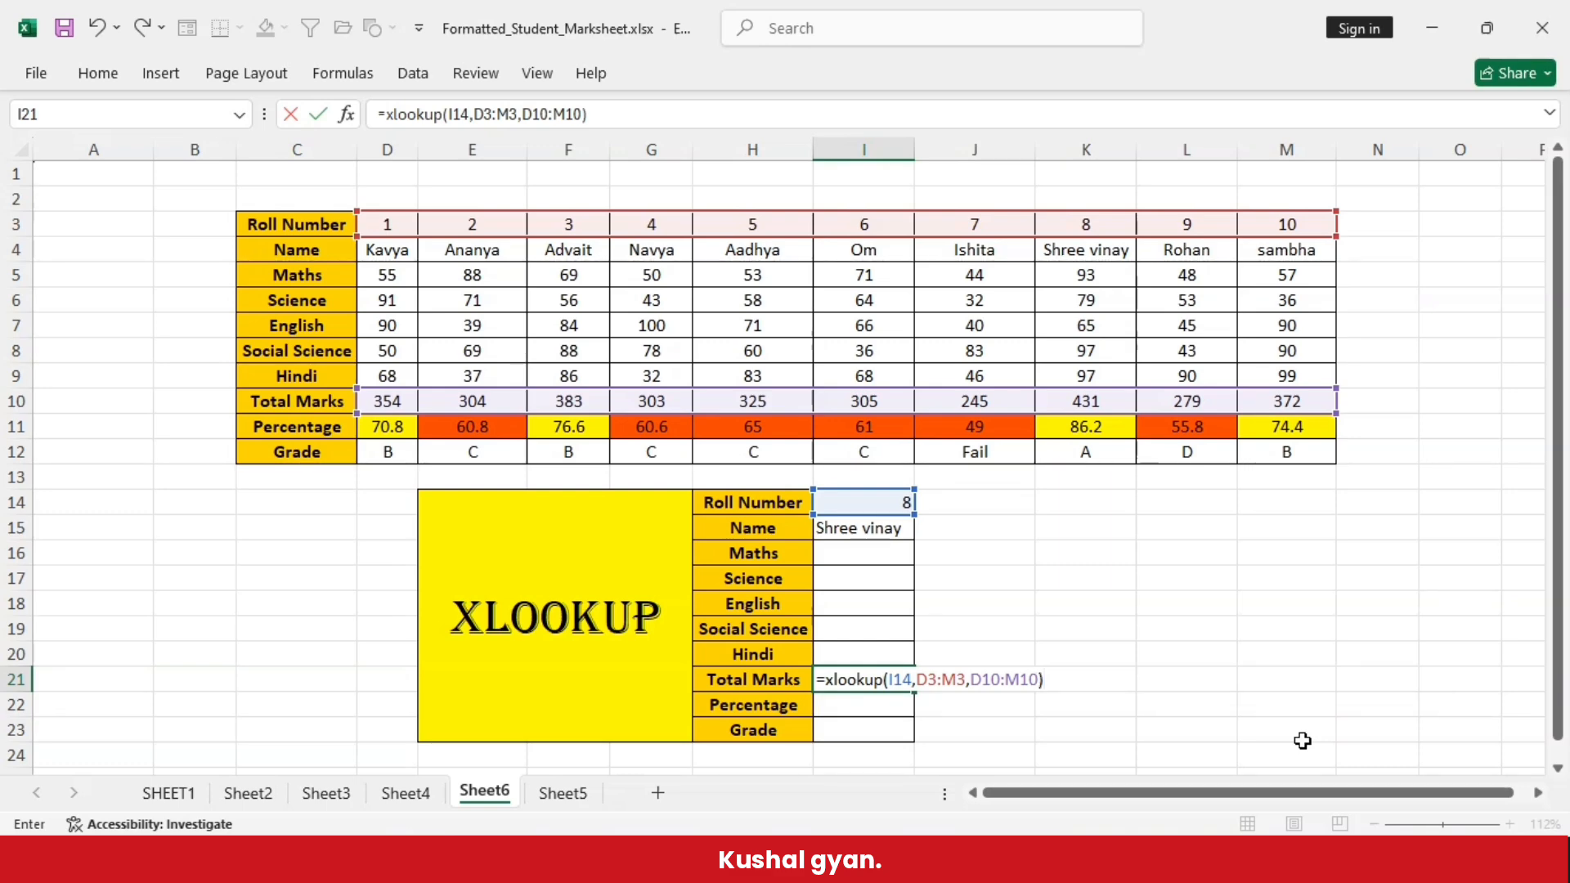
{"action": "key", "text": "Return"}
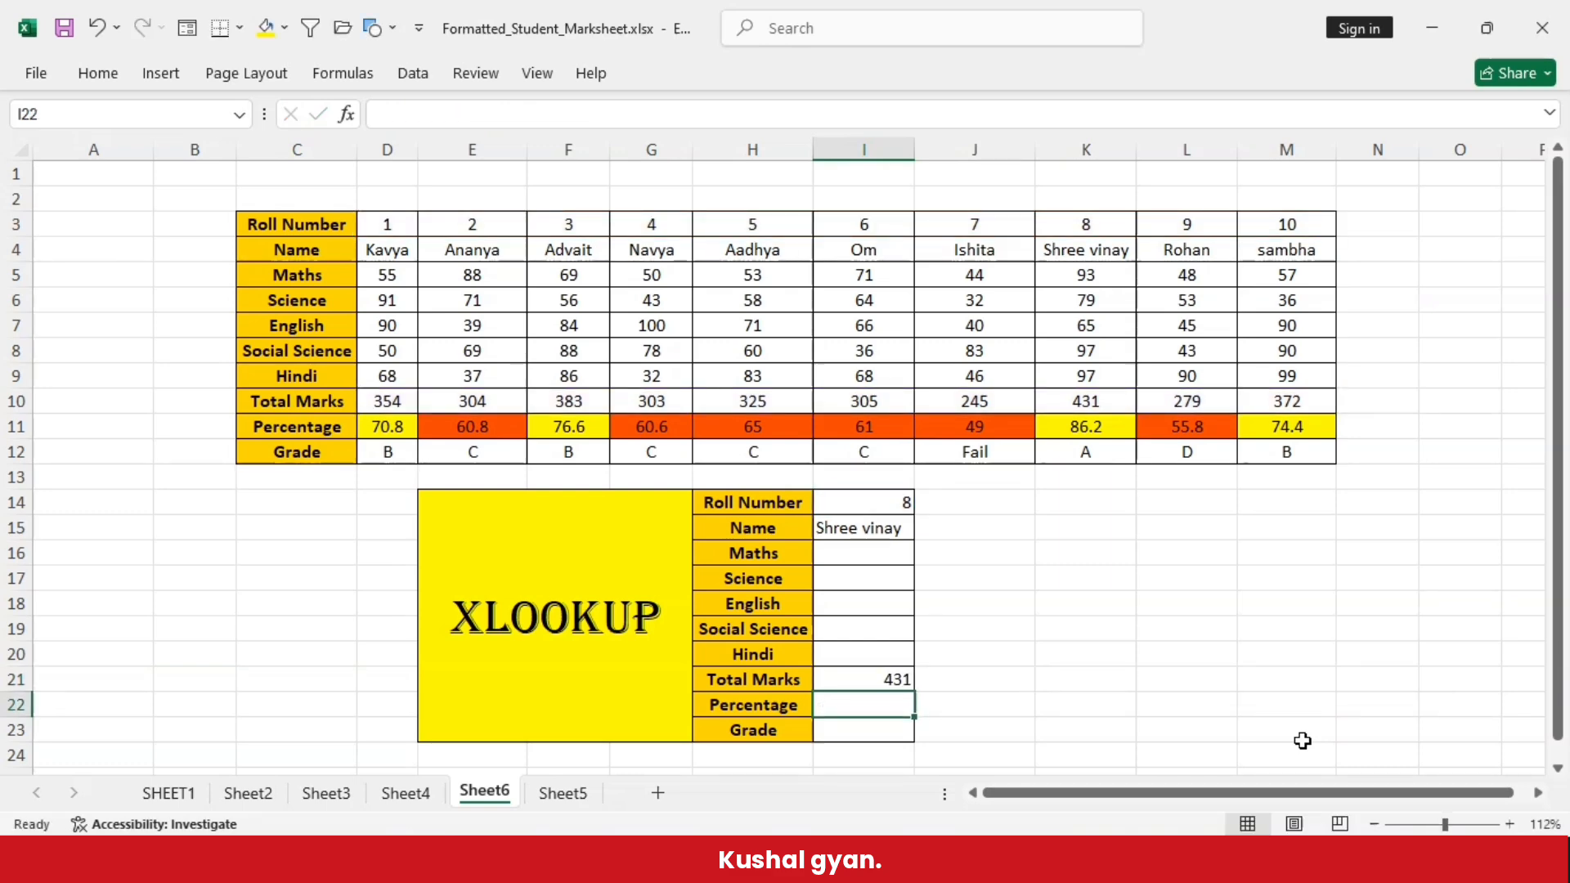
- Check the Name and Total Marks formulas in I15 and I21 against roll number 8's record in K3:K10
{"action": "left_click", "coordinate": [843, 494]}
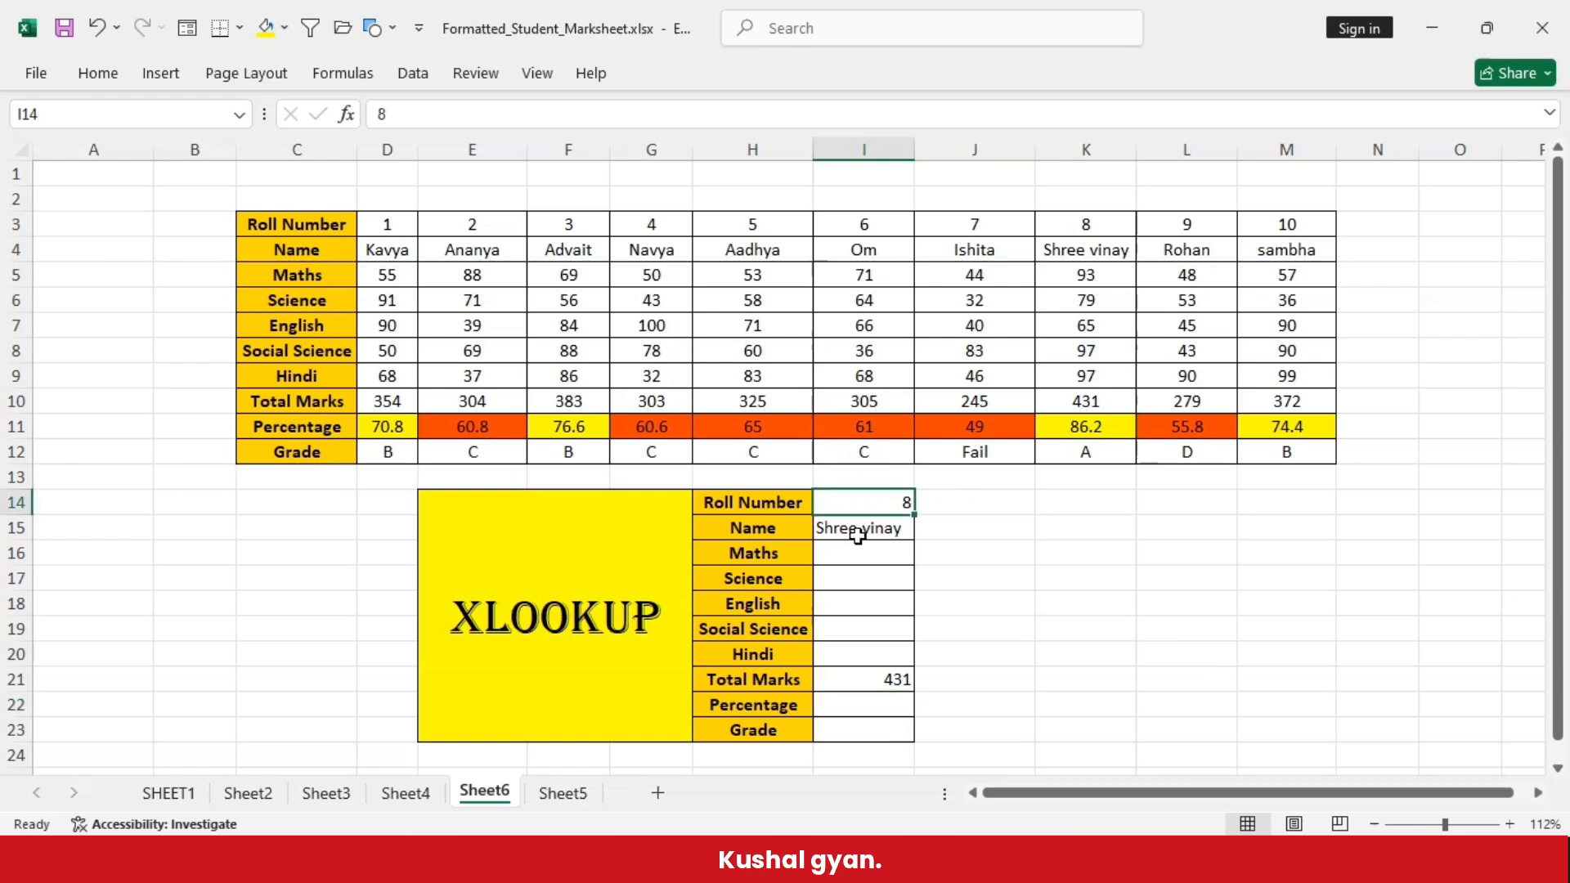
{"action": "left_click", "coordinate": [867, 525]}
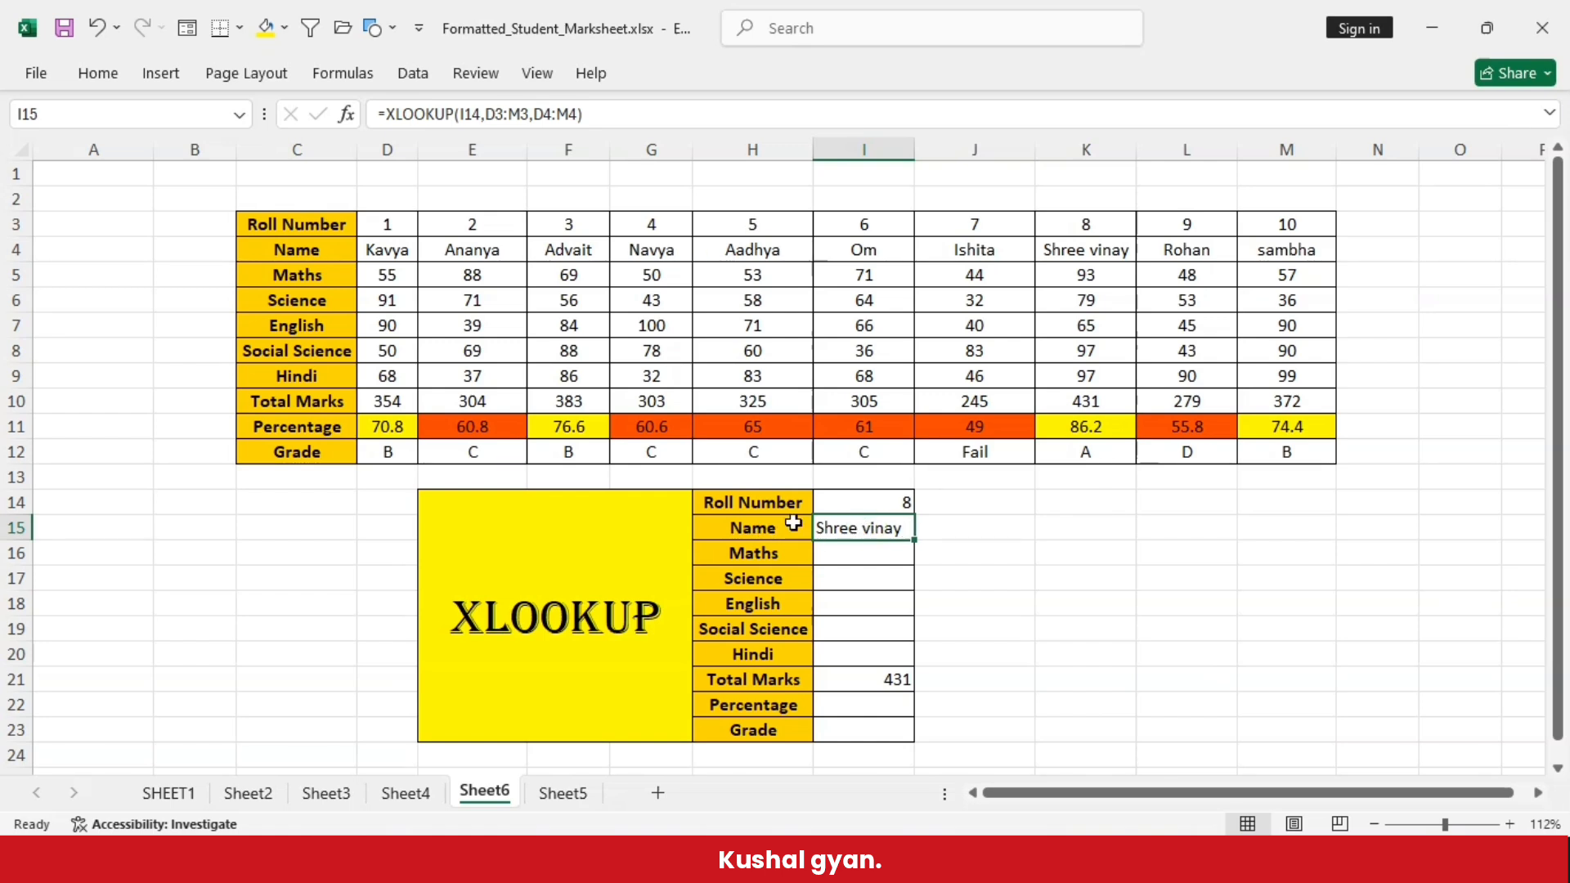
{"action": "left_click", "coordinate": [841, 688]}
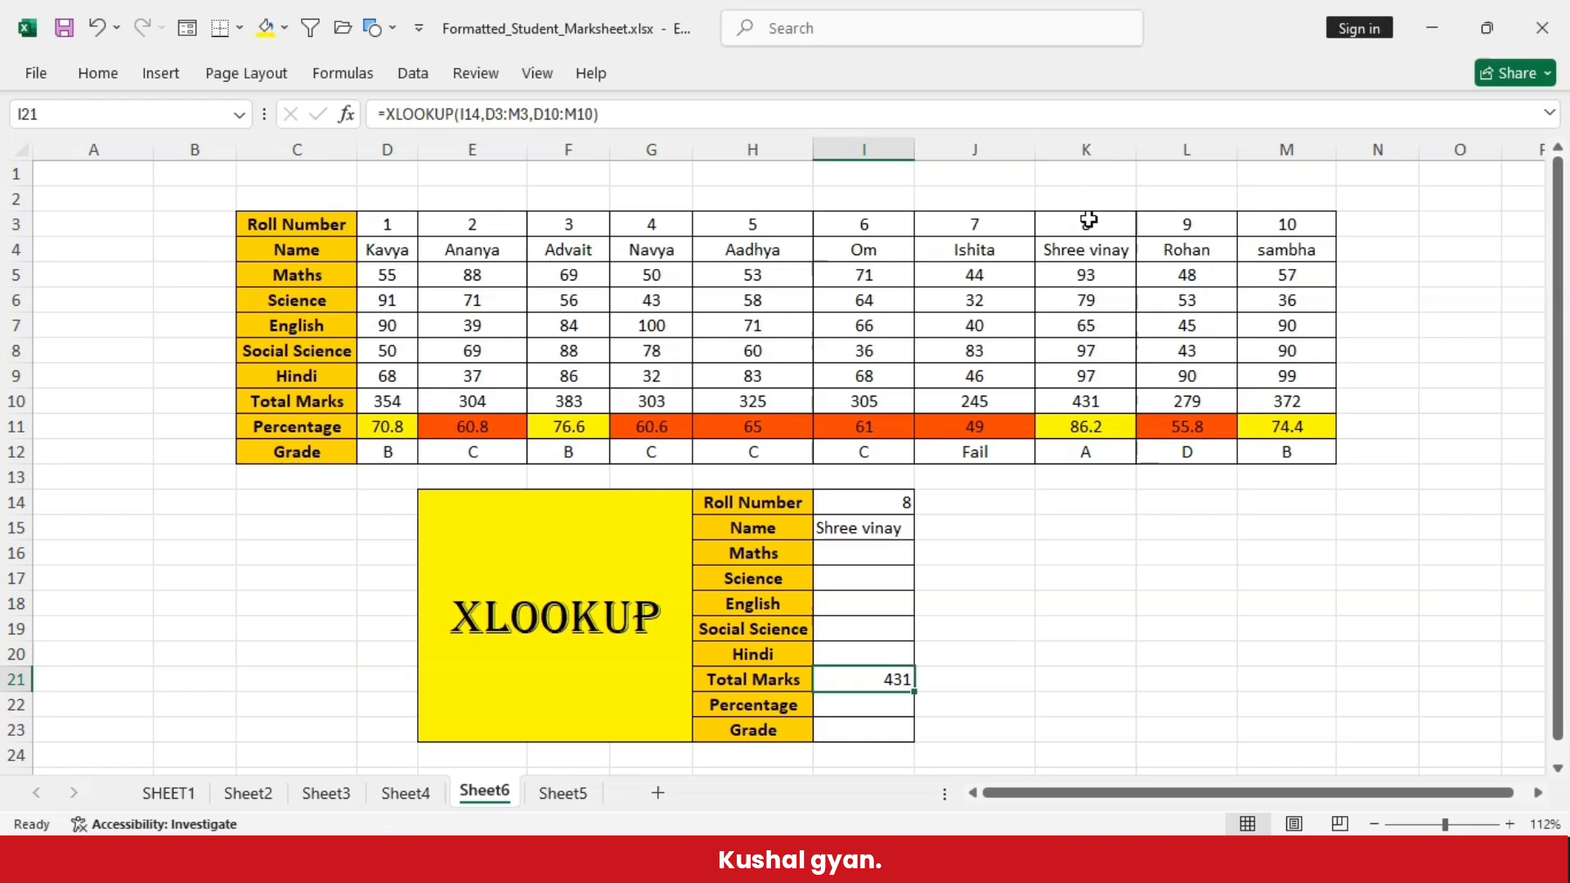
{"action": "left_click_drag", "start_coordinate": [1090, 233], "coordinate": [1105, 403]}
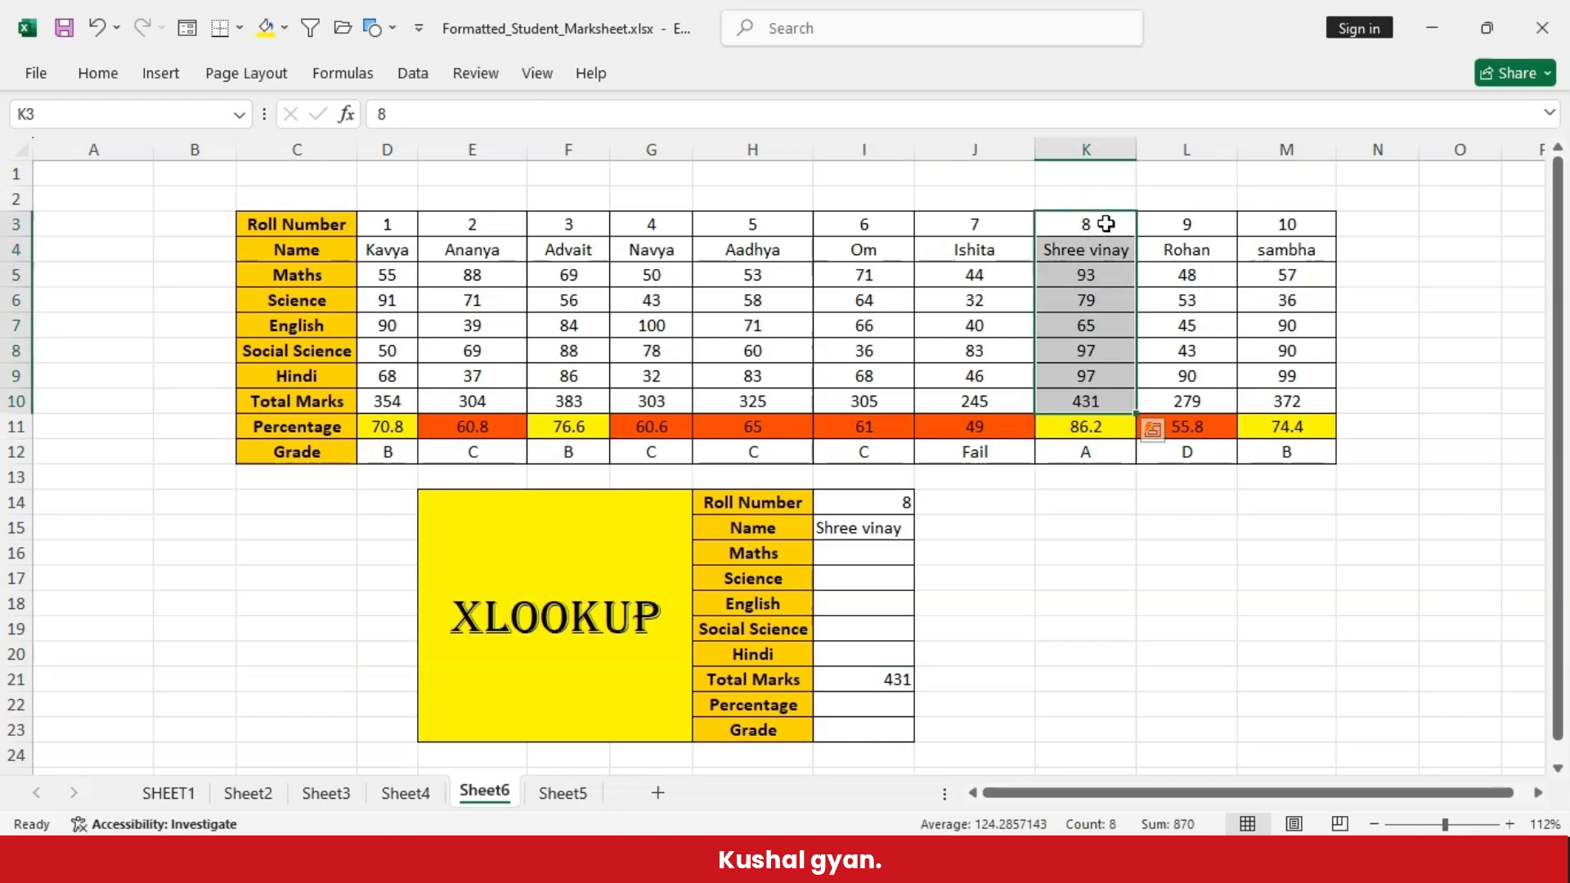
{"action": "left_click", "coordinate": [1081, 563]}
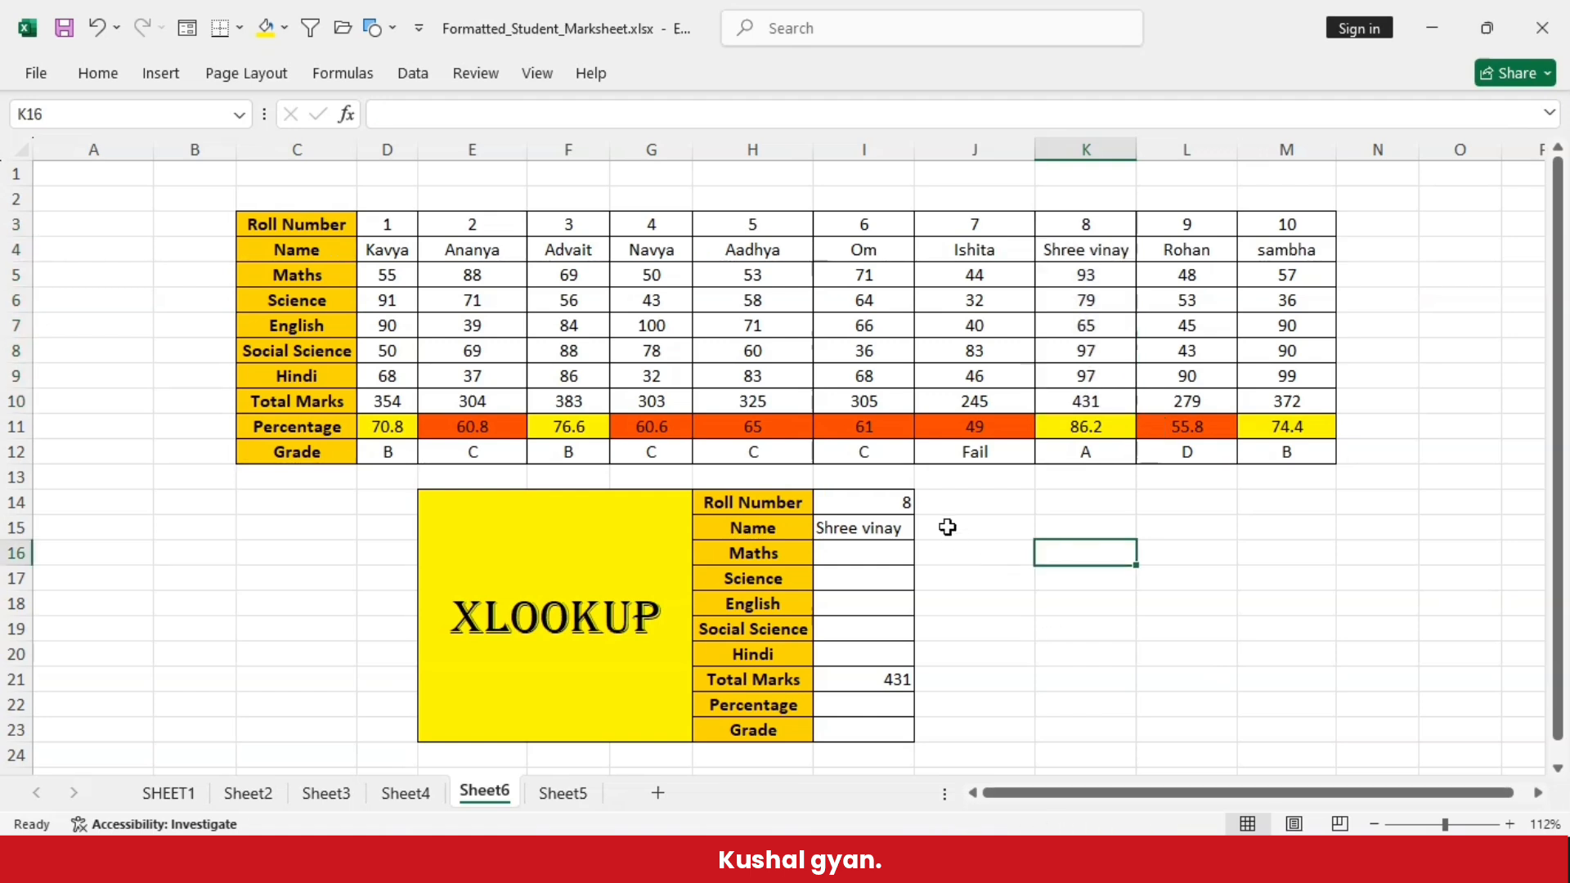
- Enter the formula =XLOOKUP(I14,D3:M3,D12:M12) in the Grade result cell I23
{"action": "left_click", "coordinate": [847, 731]}
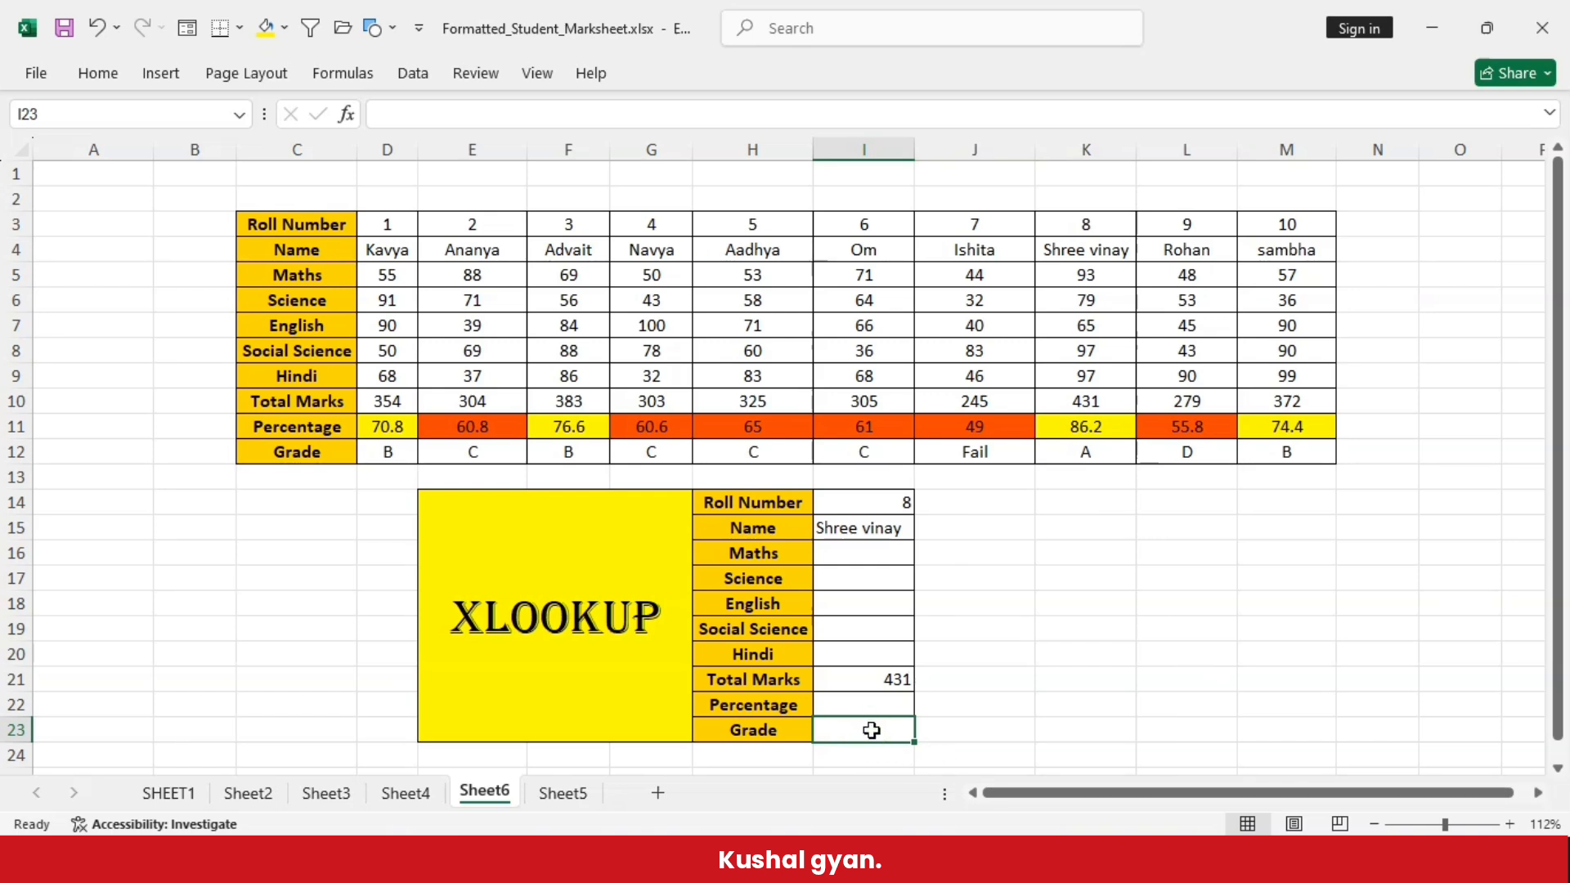
{"action": "type", "text": "=xlookup("}
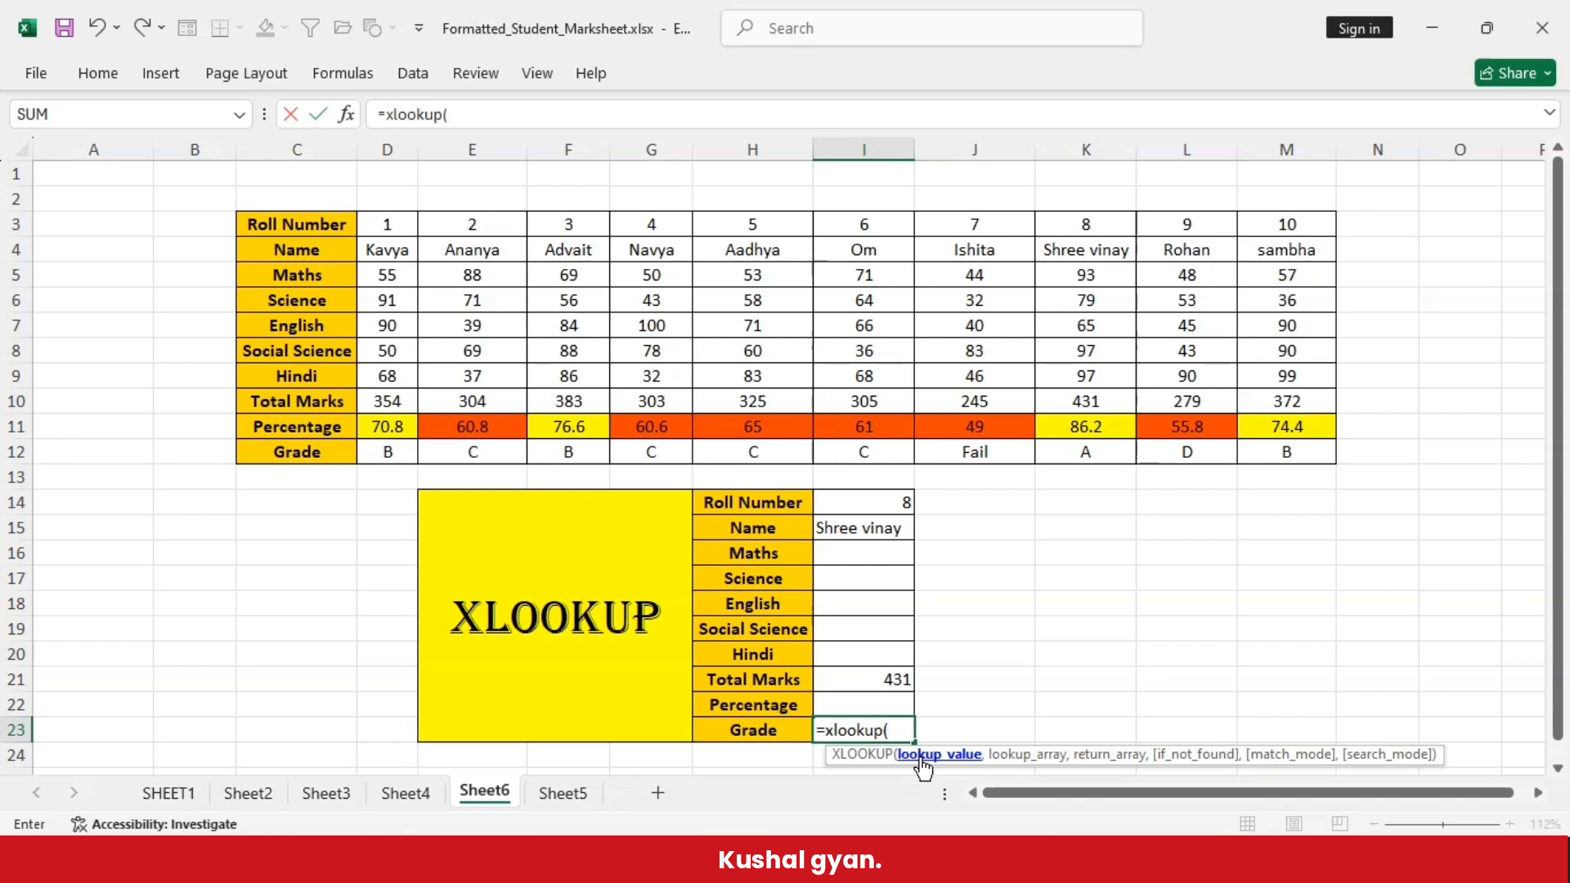
{"action": "left_click", "coordinate": [845, 502]}
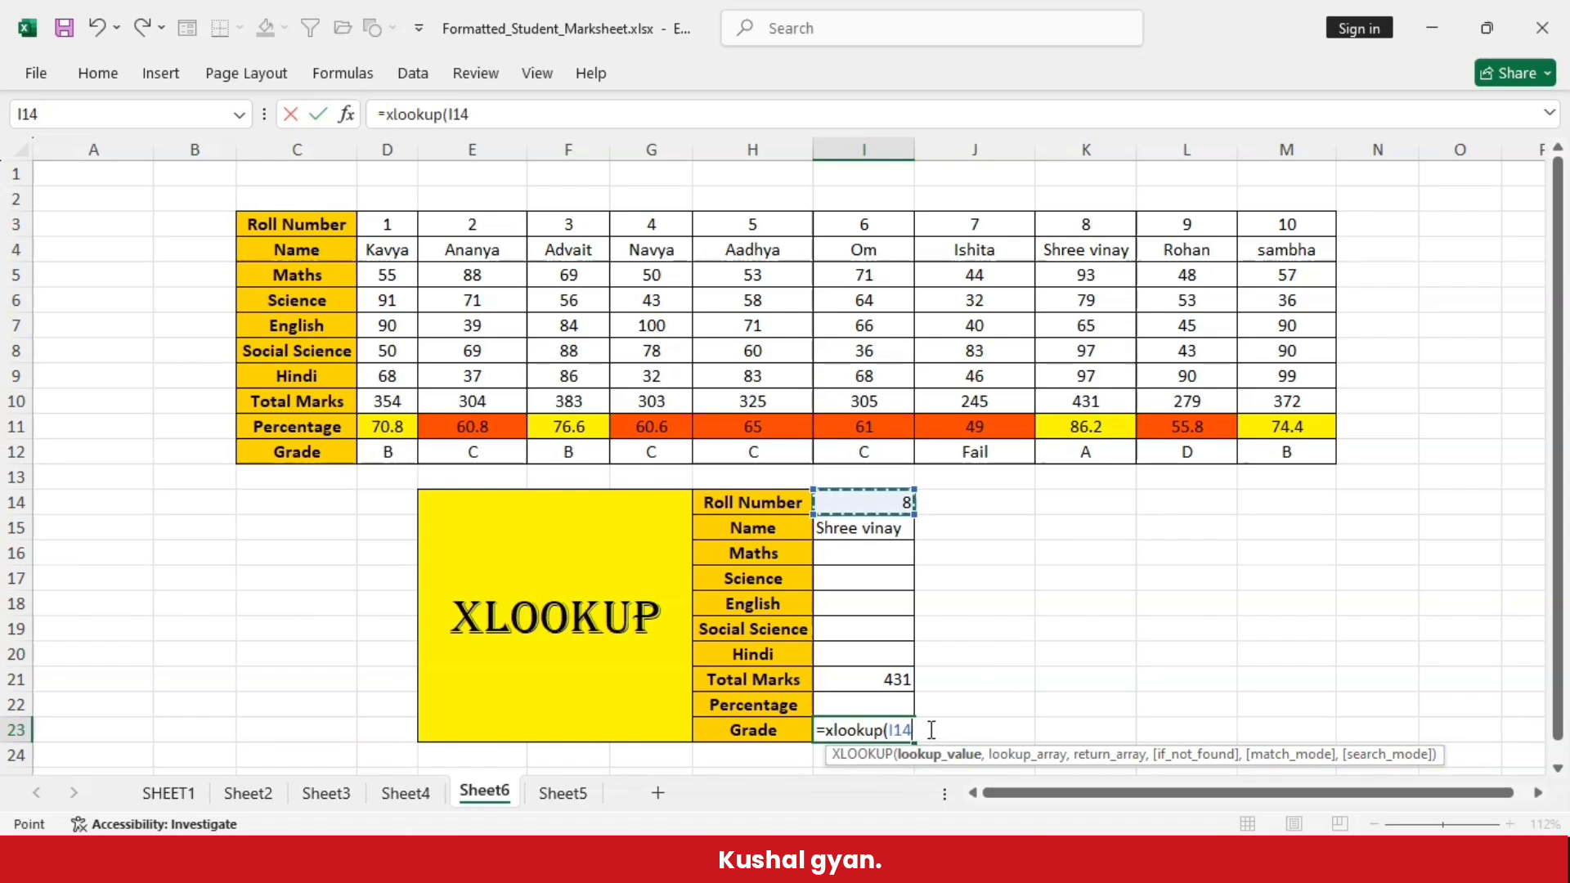
{"action": "type", "text": ","}
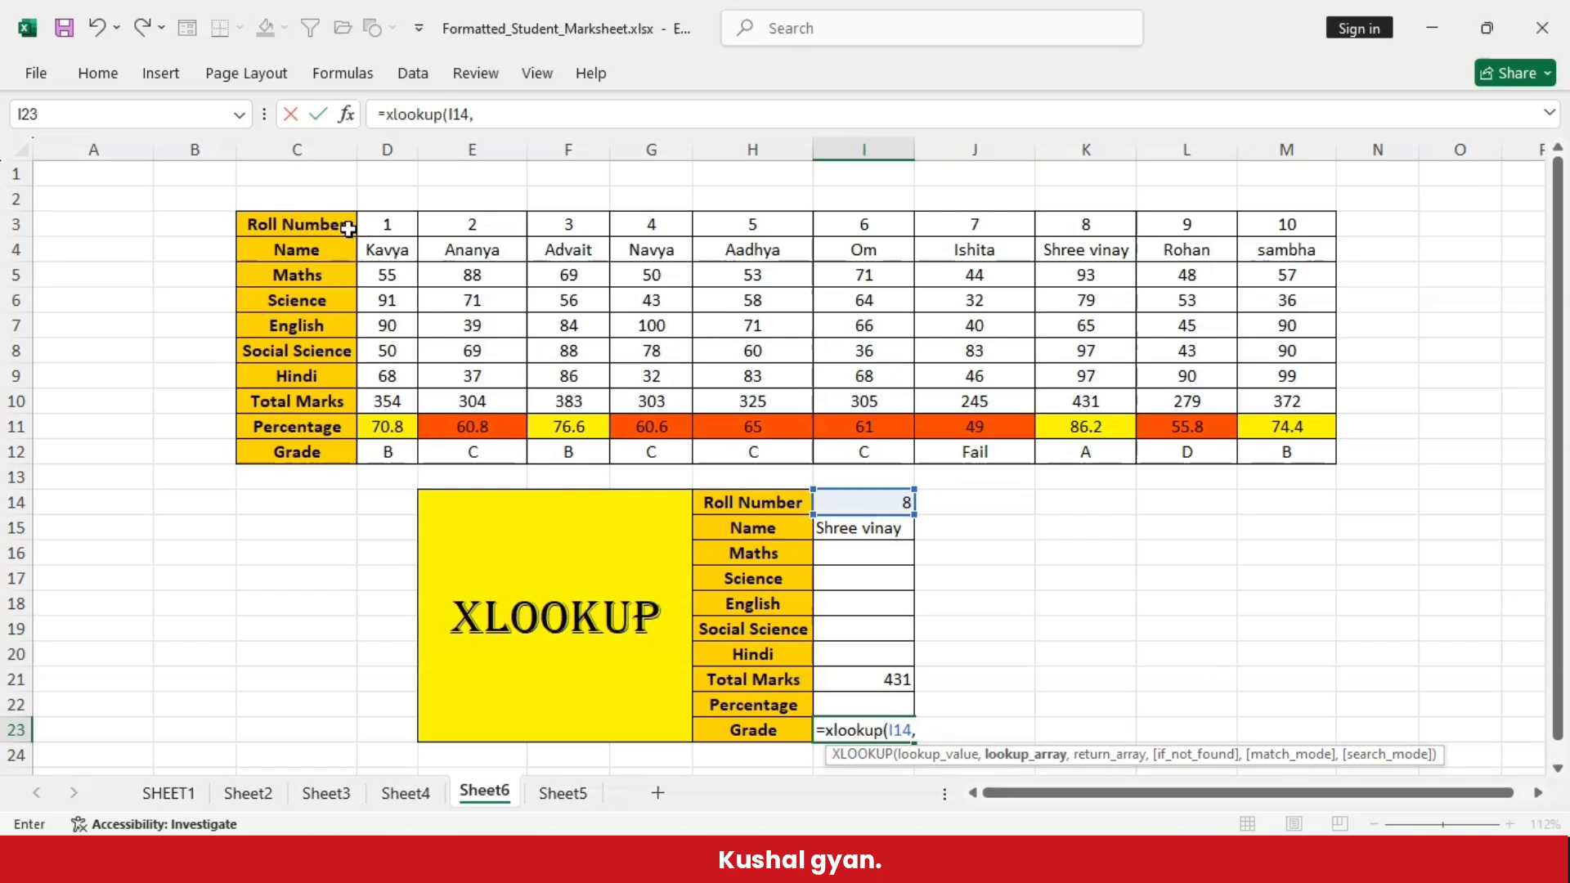
{"action": "left_click", "coordinate": [387, 225]}
{"action": "left_click_drag", "start_coordinate": [387, 225], "coordinate": [1302, 217]}
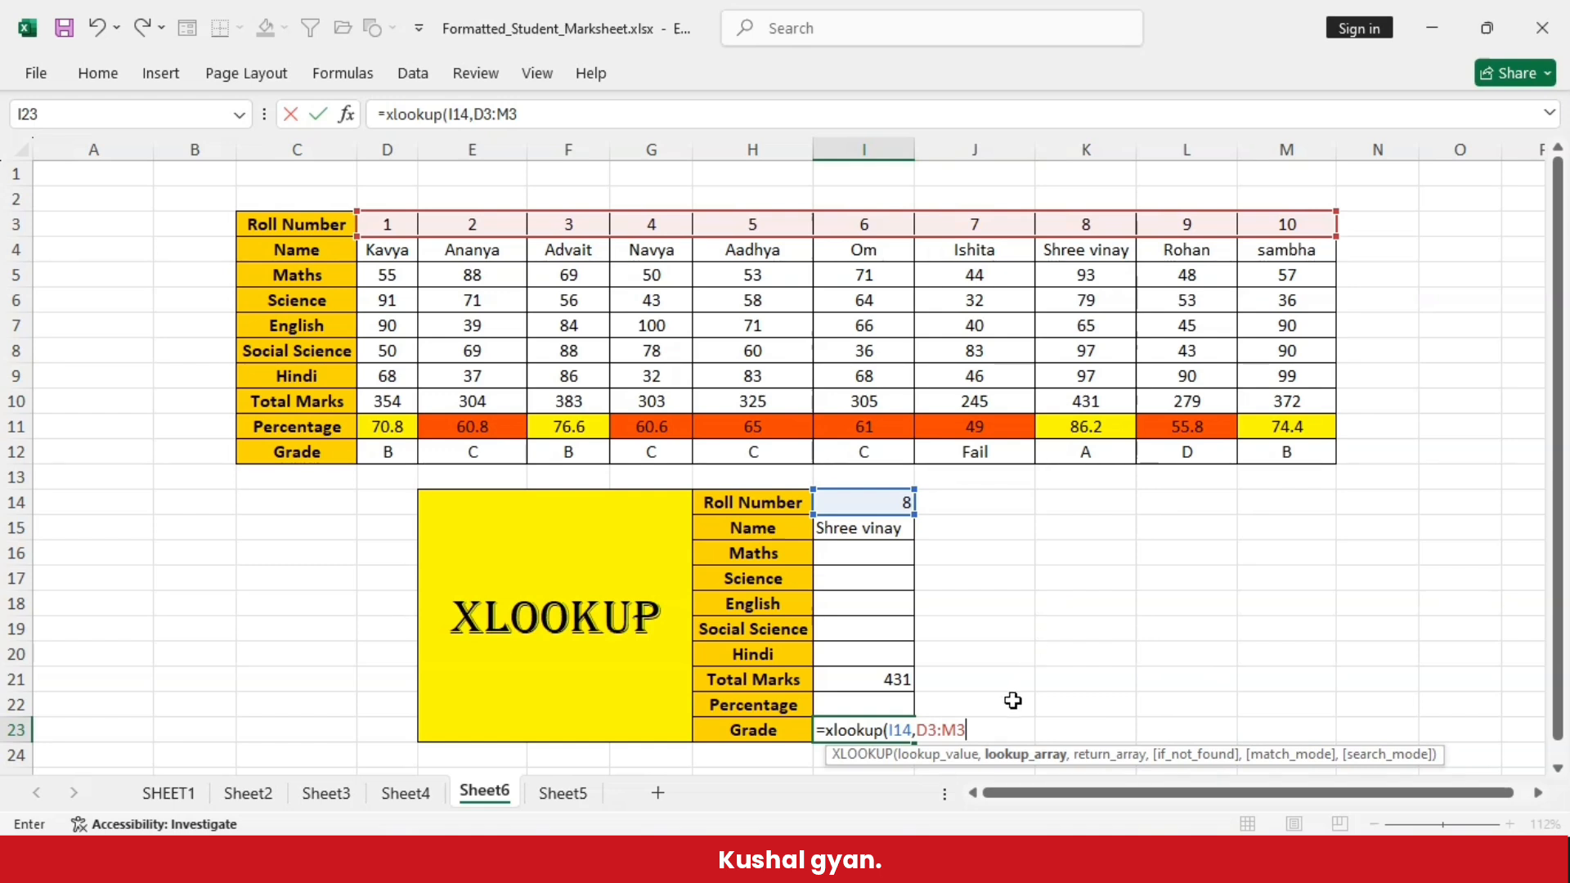
{"action": "type", "text": ","}
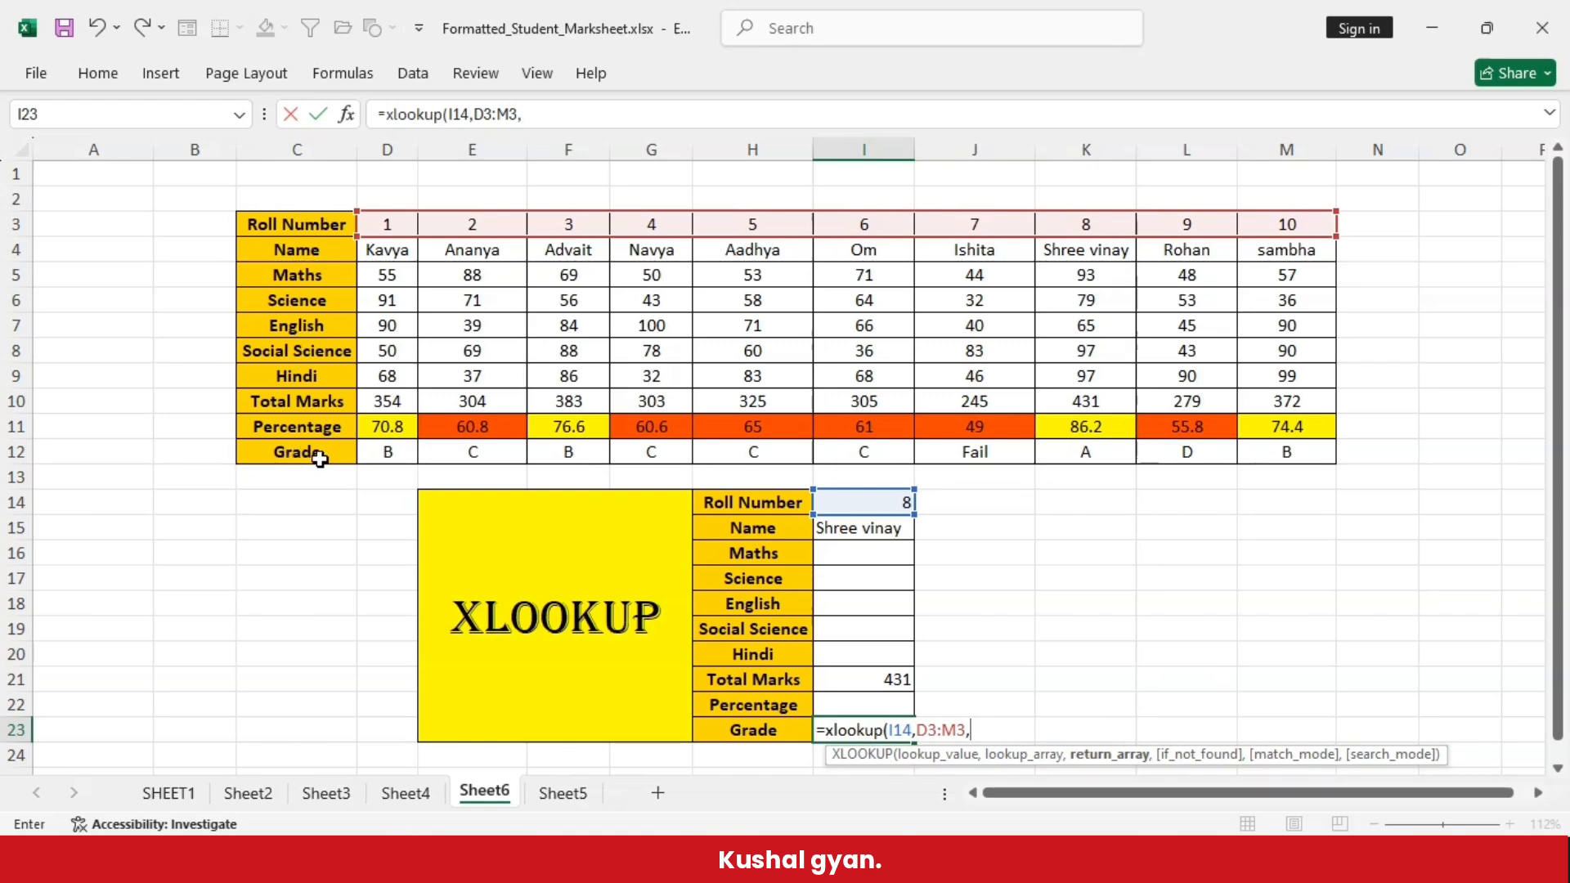
{"action": "left_click_drag", "start_coordinate": [385, 454], "coordinate": [1313, 466]}
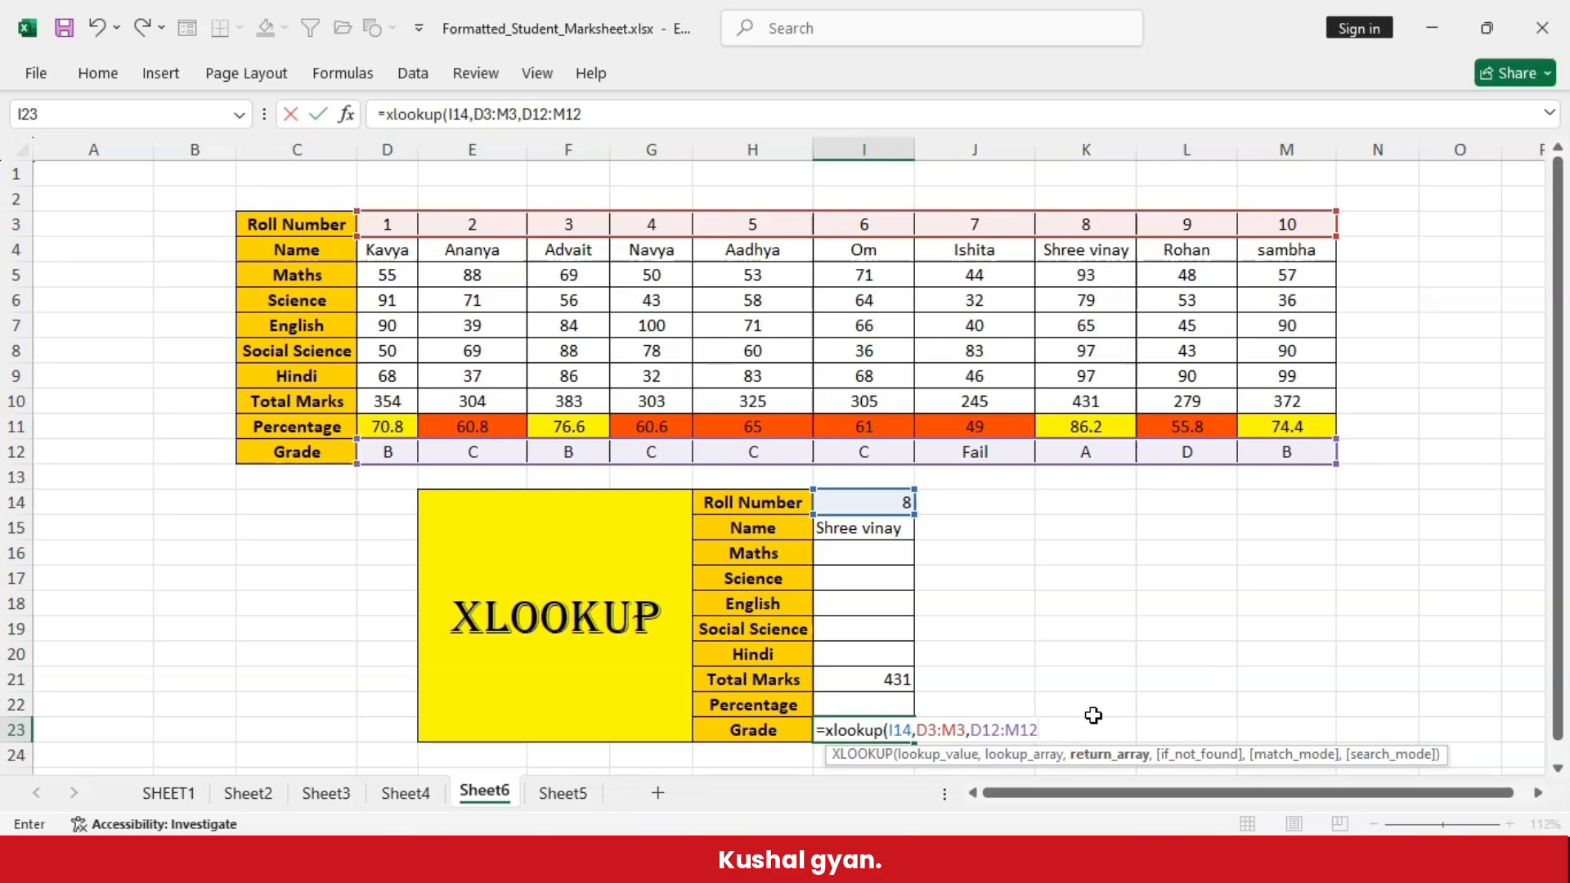
{"action": "type", "text": ")"}
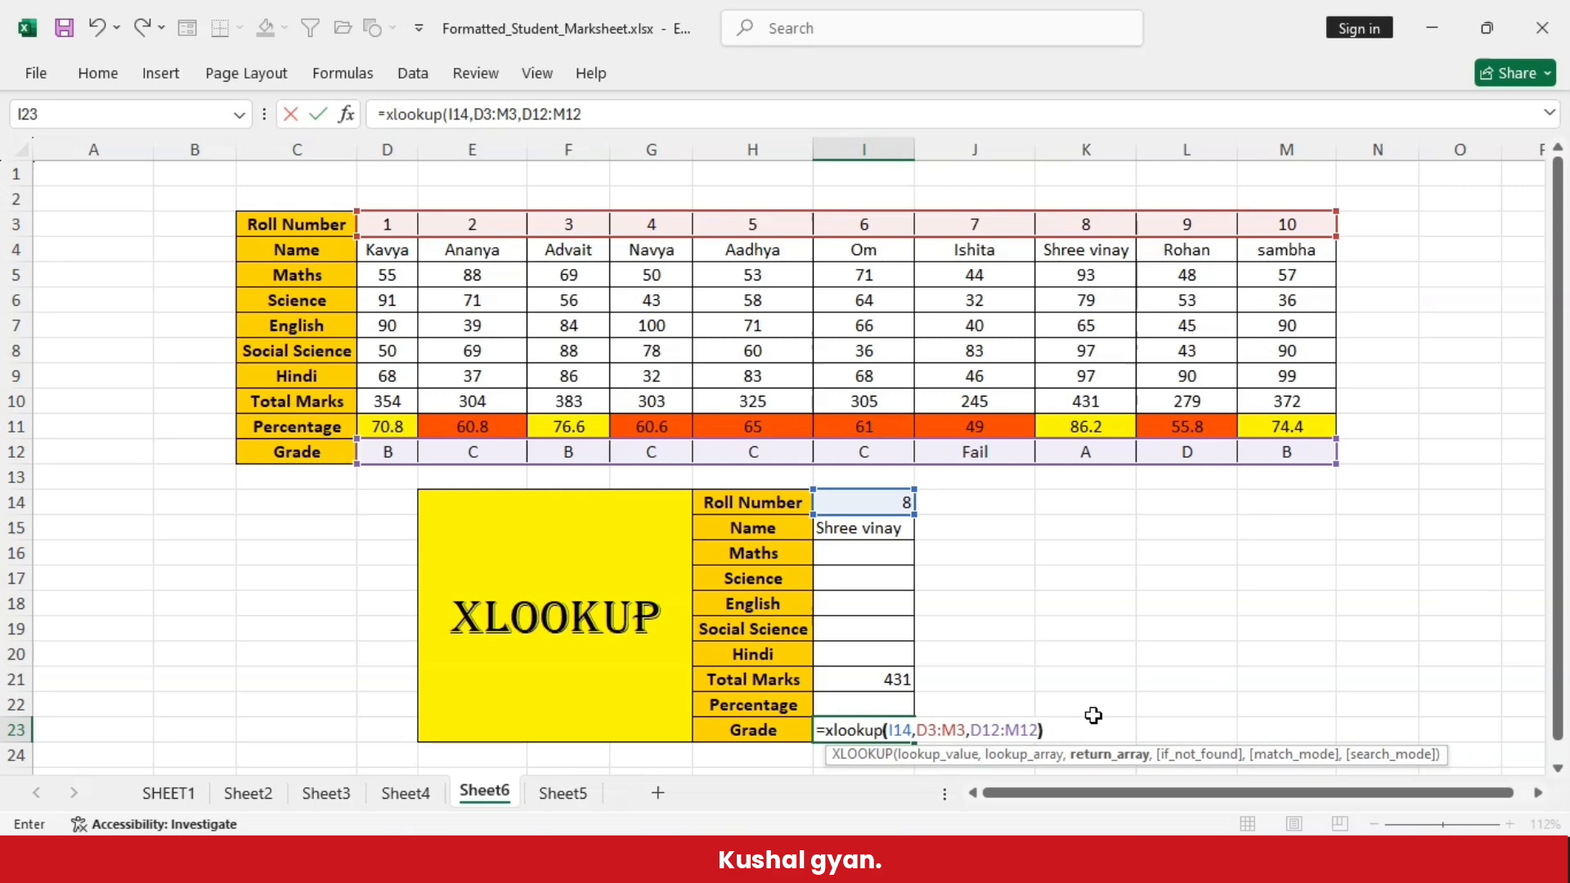
{"action": "key", "text": "Return"}
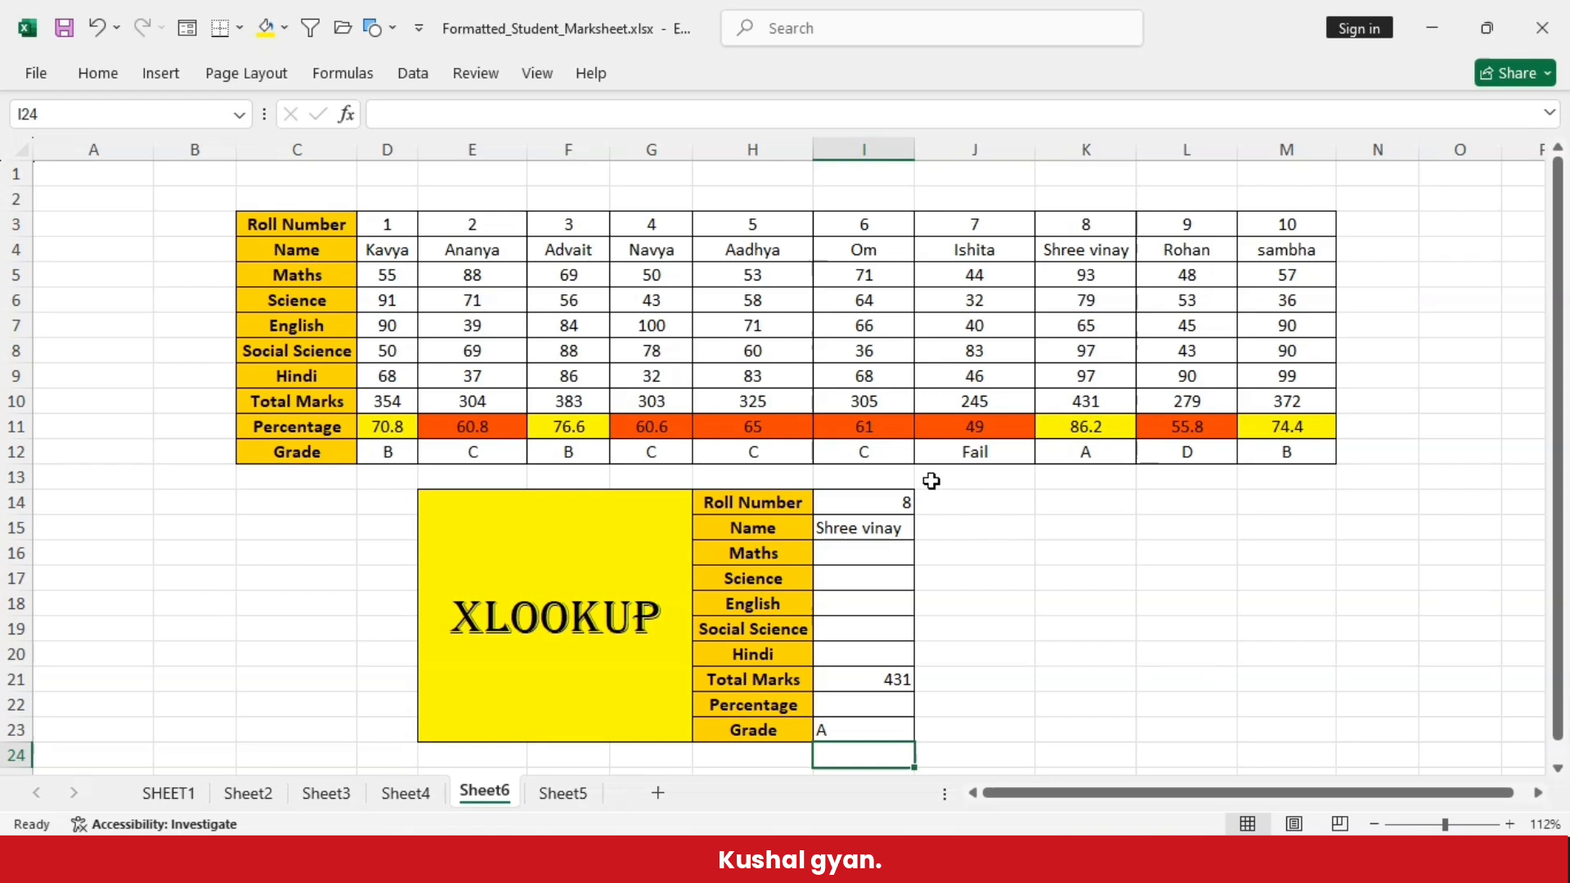
- Review the roll number in I14 and the Name, Total Marks and Grade formulas in I15, I21 and I23
{"action": "left_click", "coordinate": [842, 503]}
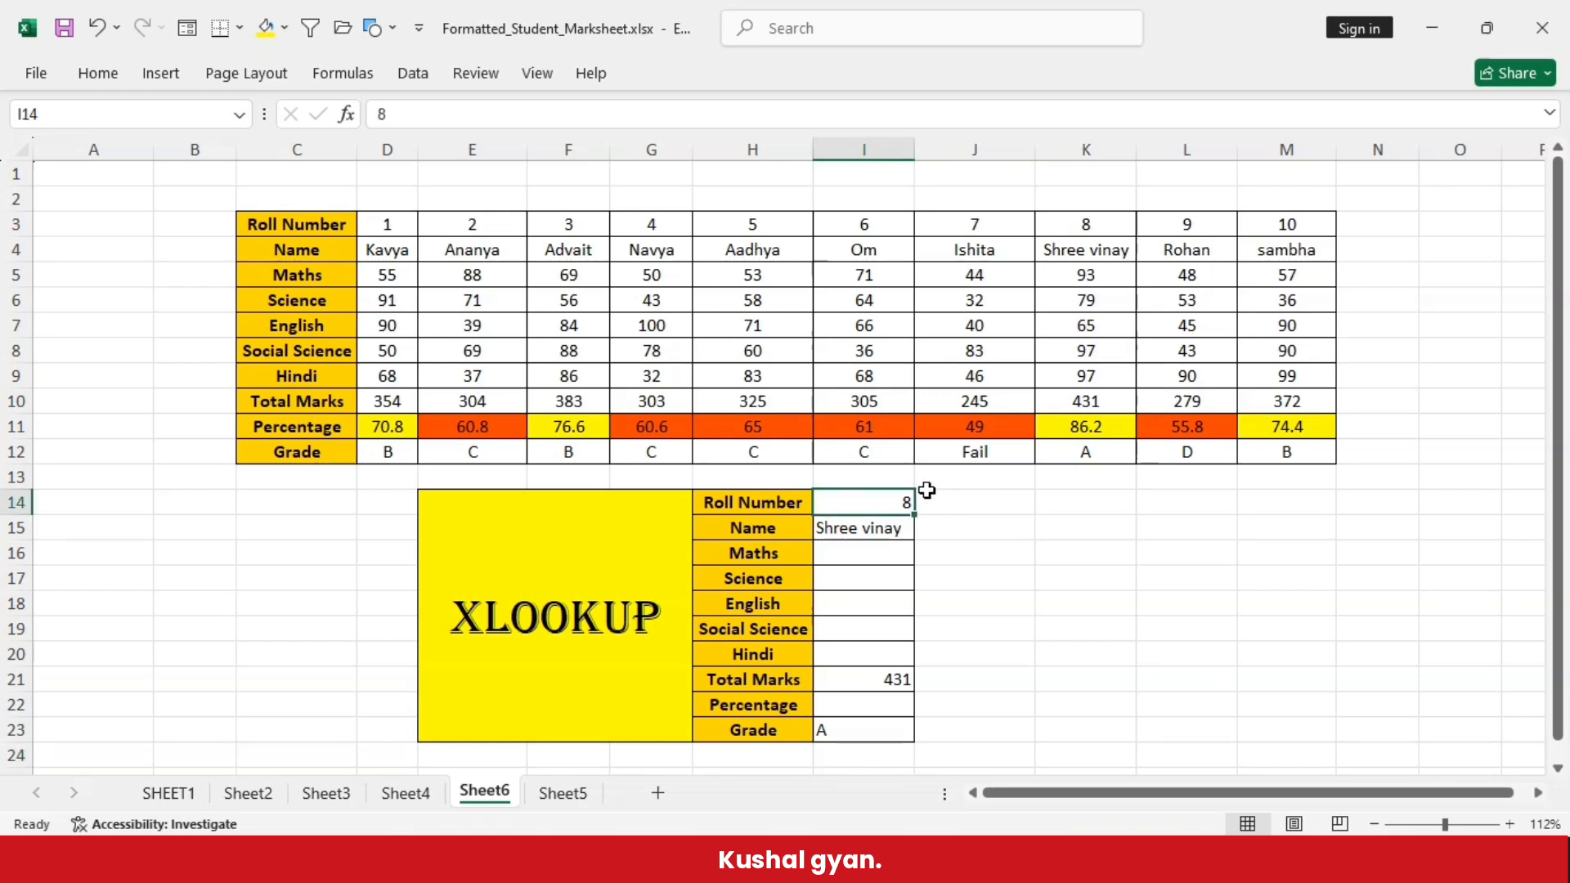
{"action": "left_click", "coordinate": [902, 528]}
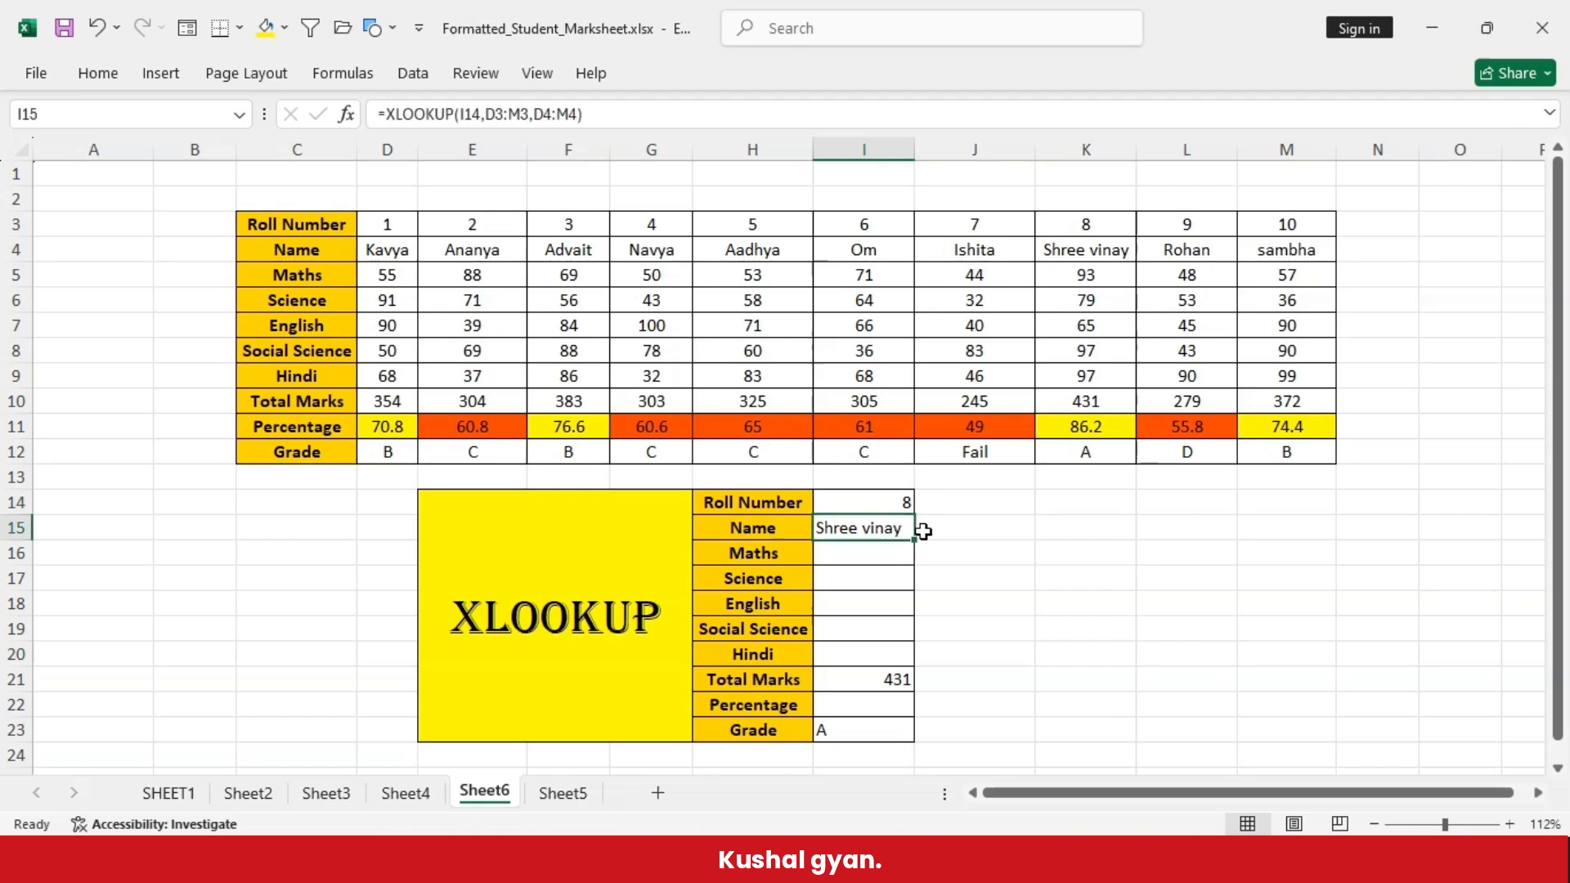
{"action": "left_click", "coordinate": [855, 680]}
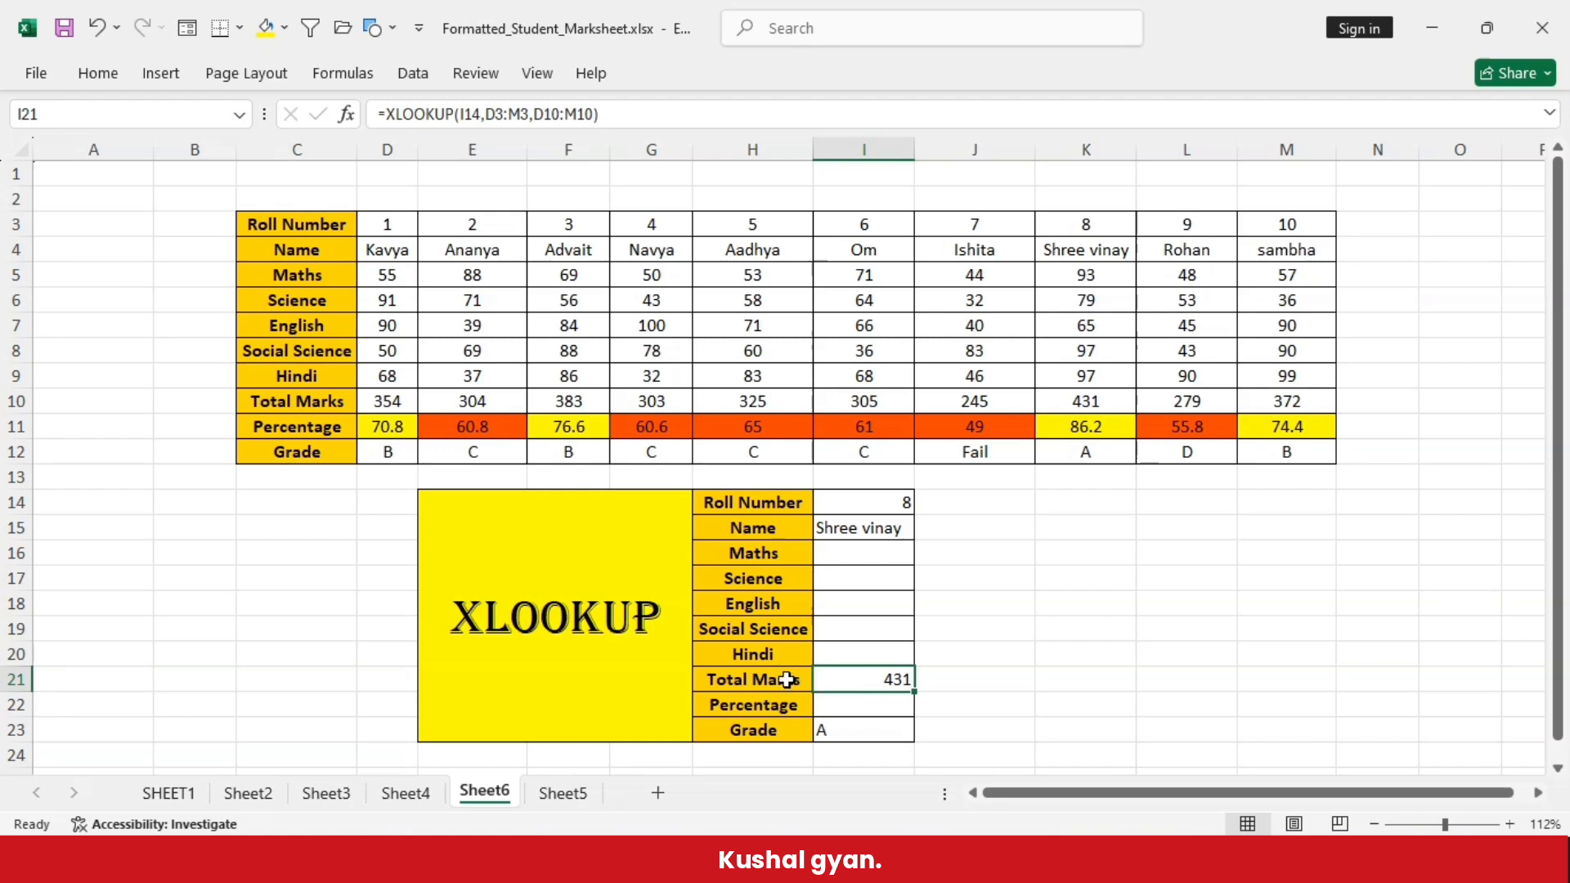
{"action": "left_click", "coordinate": [848, 733]}
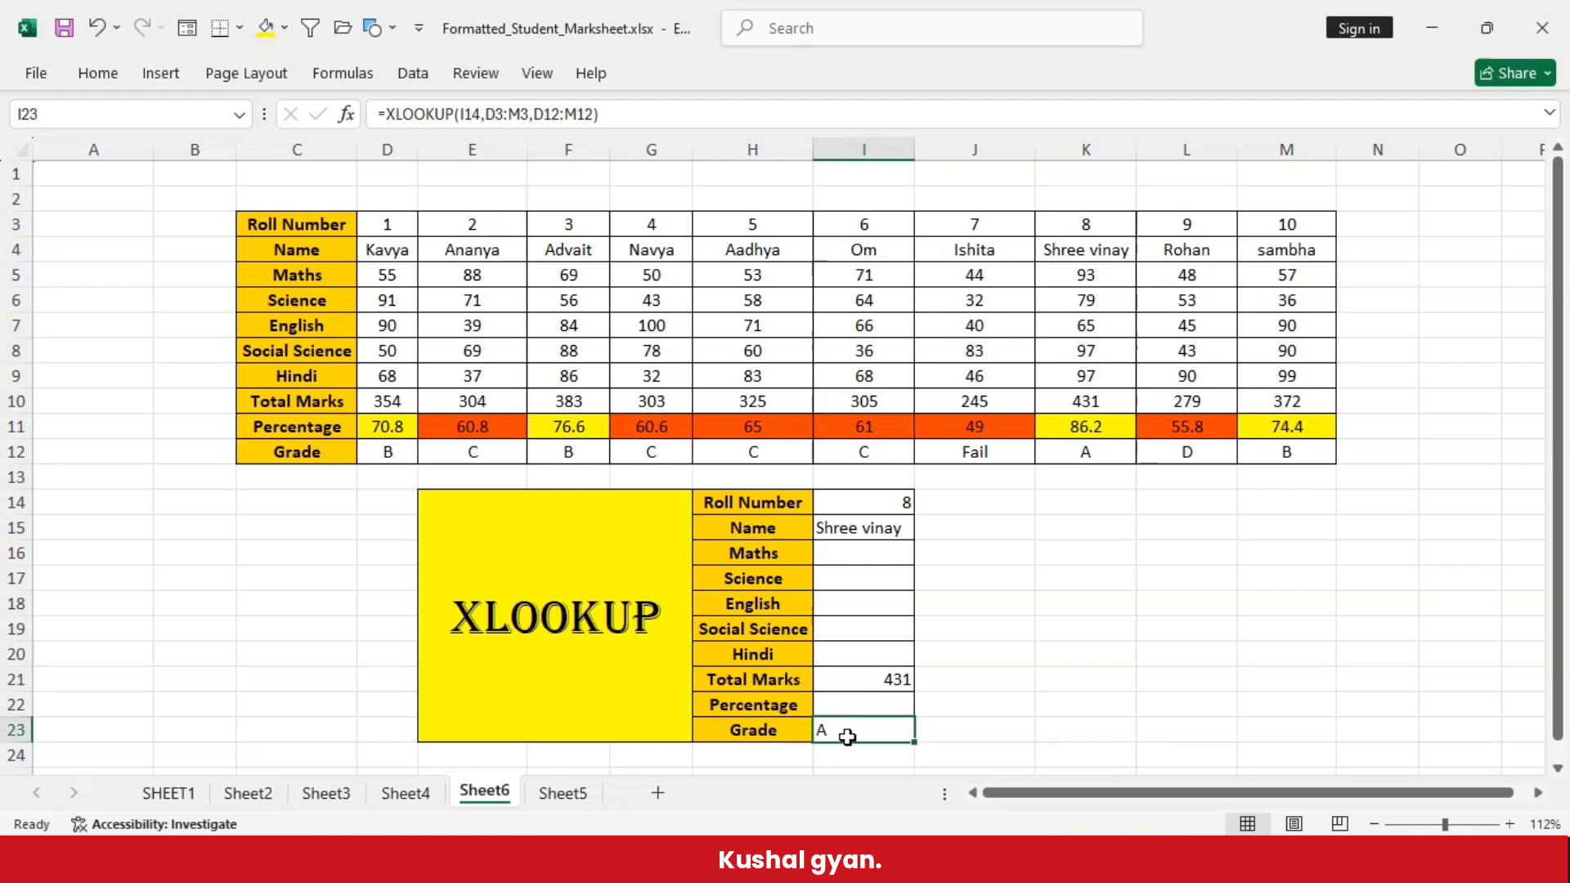
{"action": "left_click", "coordinate": [1044, 635]}
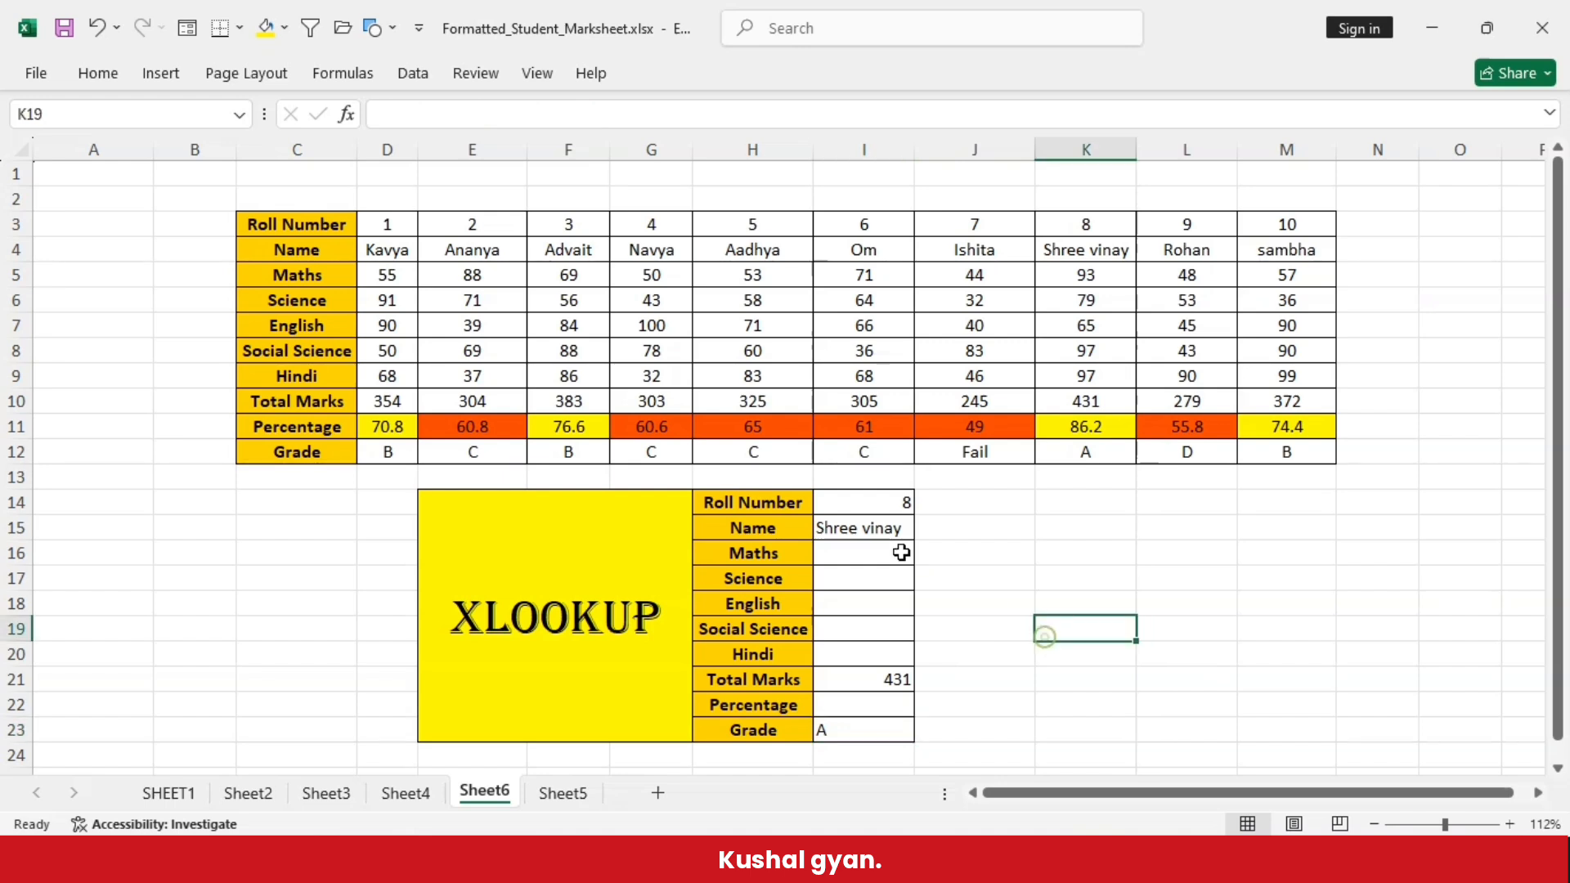
- Compare the lookup results in I14:I23 with roll number 8's marksheet record in K3:K12
{"action": "left_click", "coordinate": [864, 500]}
{"action": "double_click", "coordinate": [851, 502]}
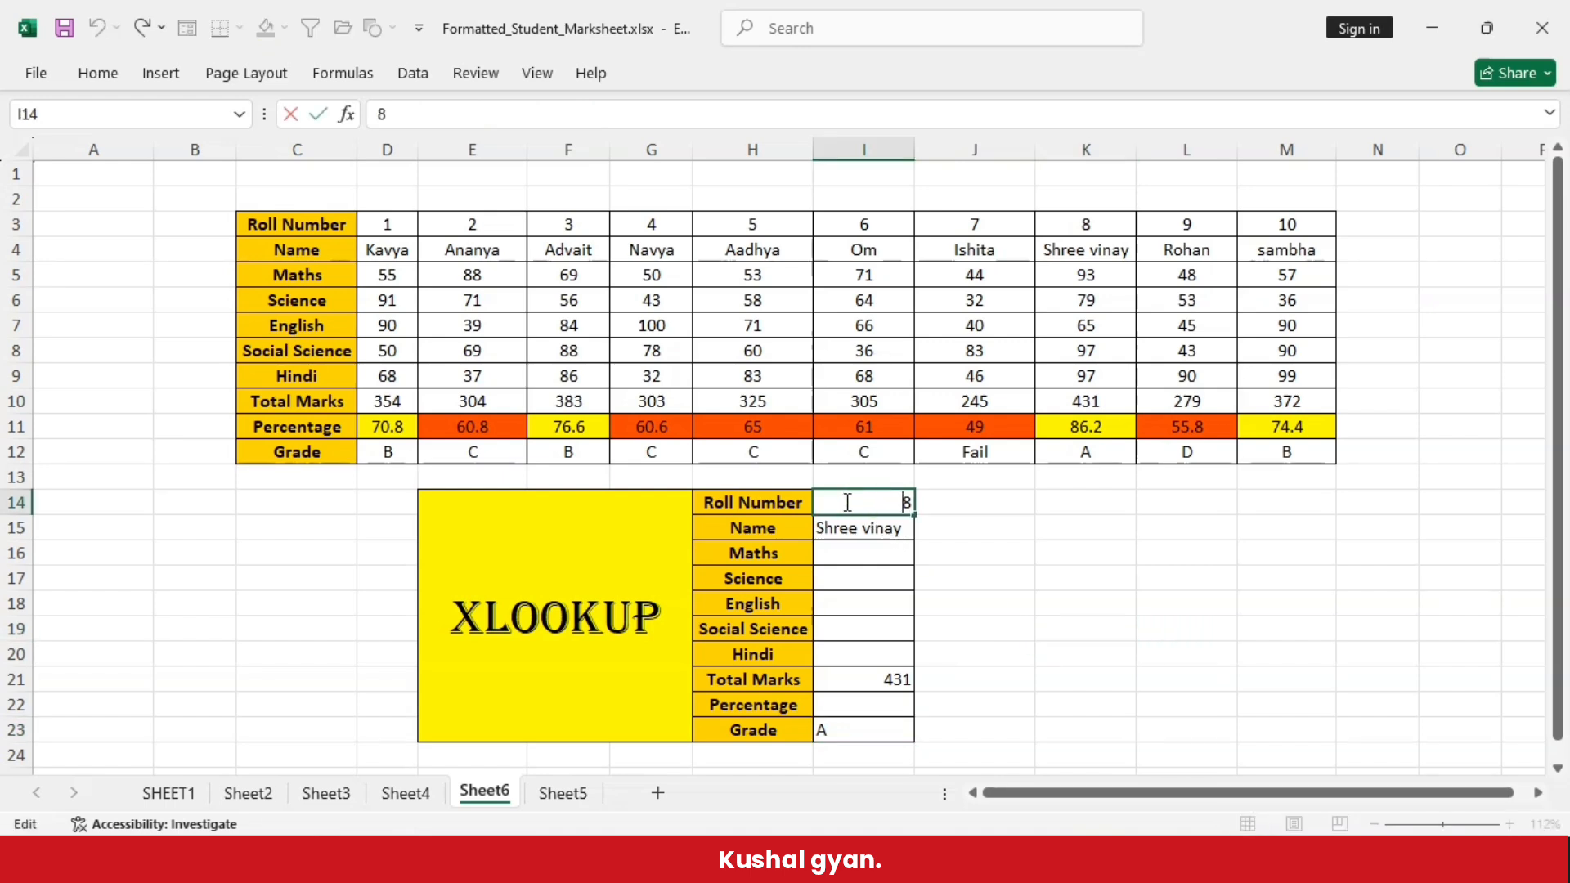
{"action": "left_click", "coordinate": [981, 552]}
{"action": "left_click_drag", "start_coordinate": [864, 501], "coordinate": [870, 747]}
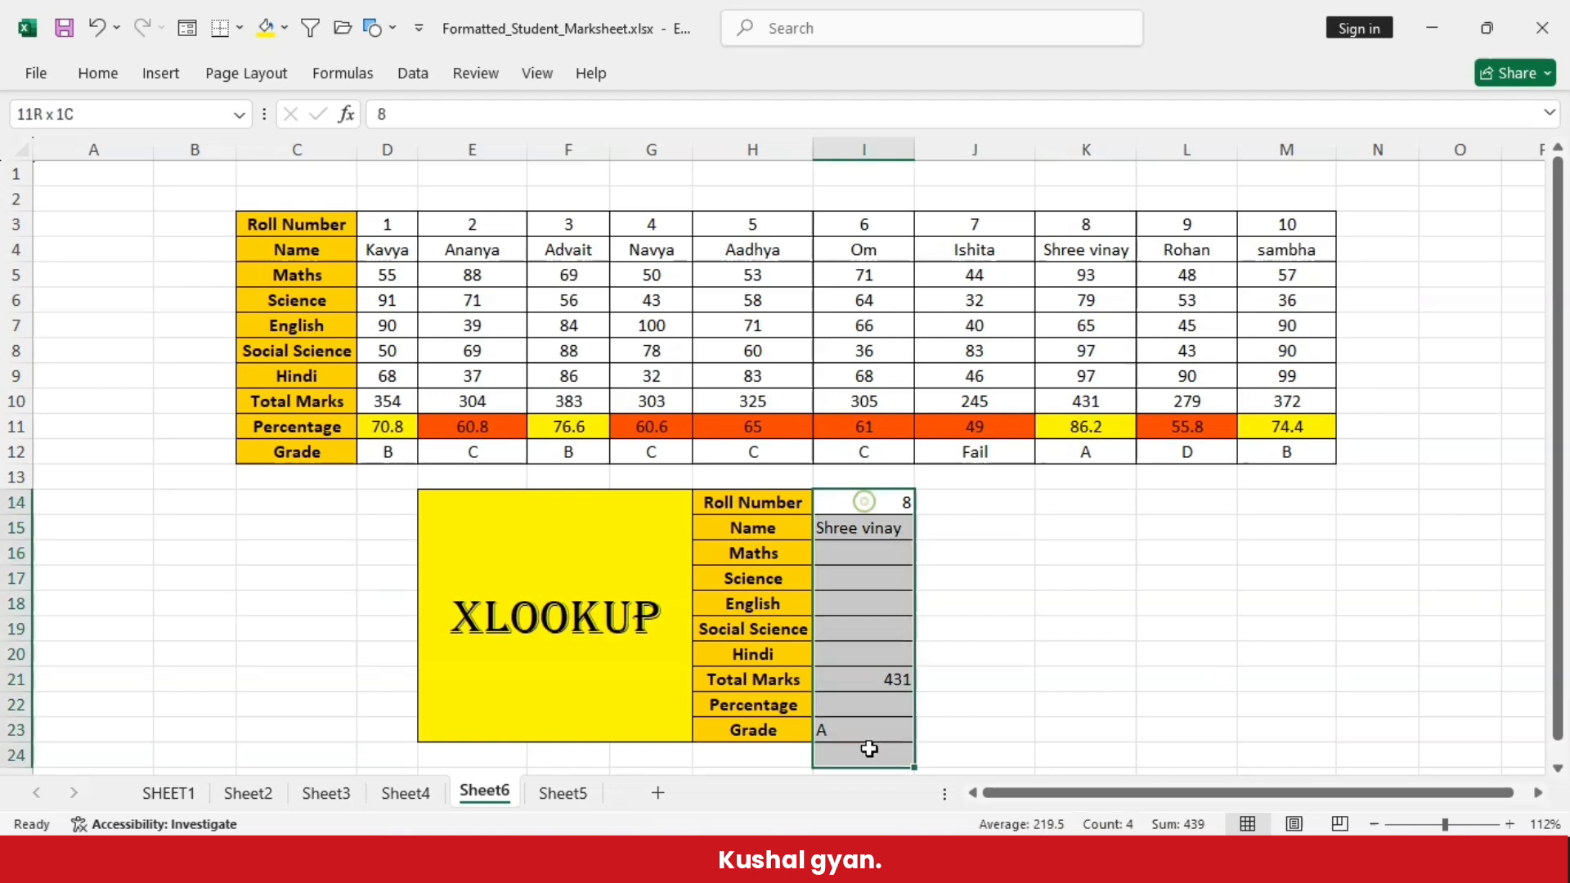
{"action": "left_click", "coordinate": [1051, 723]}
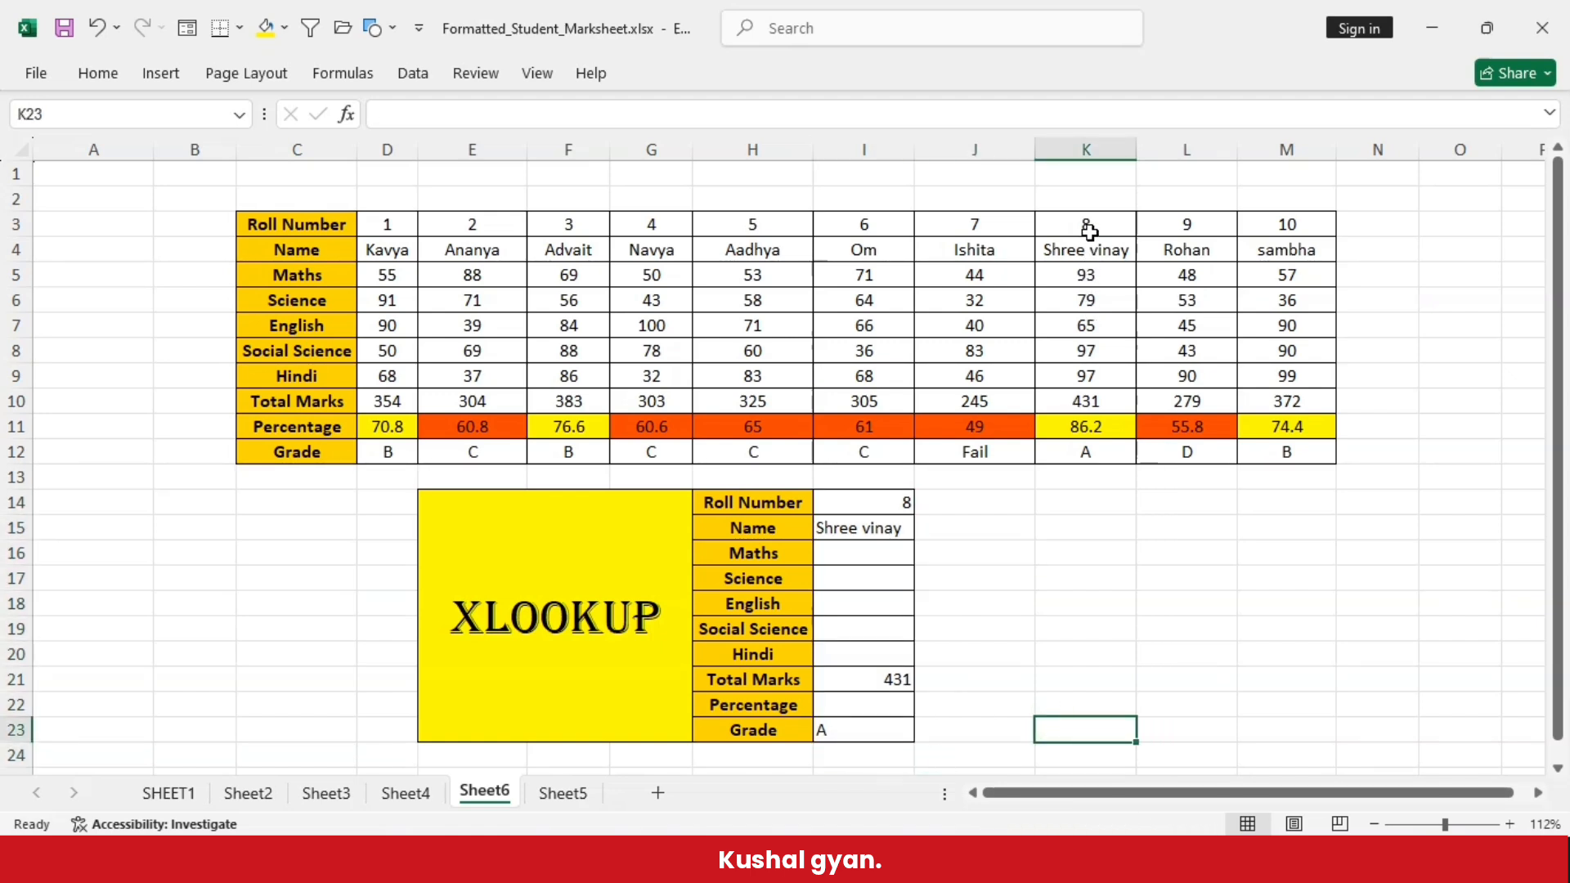
{"action": "left_click_drag", "start_coordinate": [1087, 224], "coordinate": [1088, 451]}
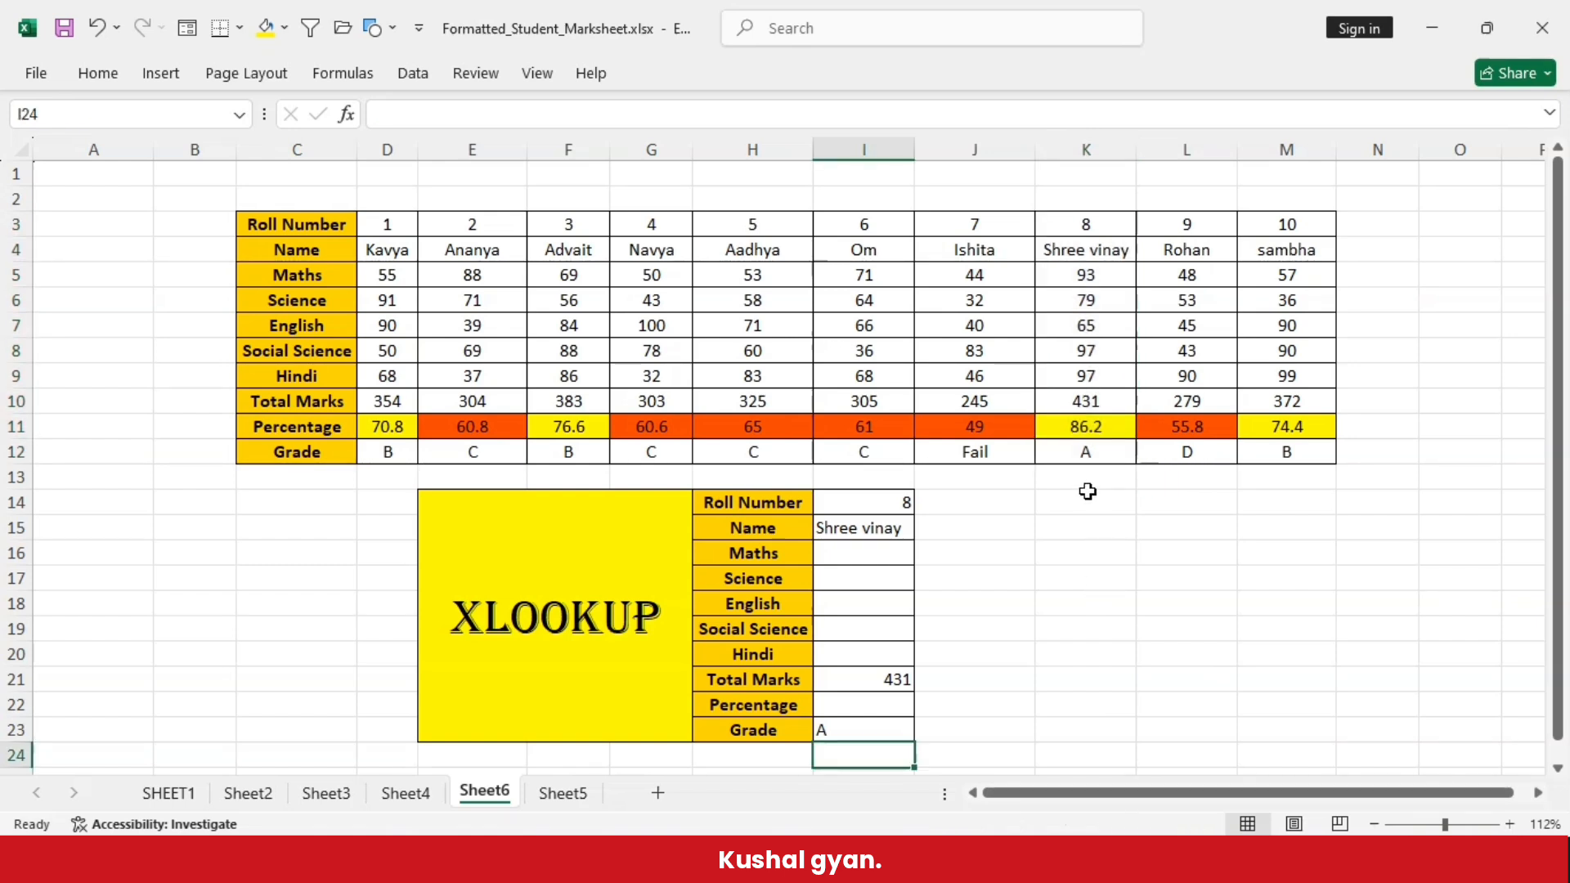
{"action": "left_click", "coordinate": [1086, 492]}
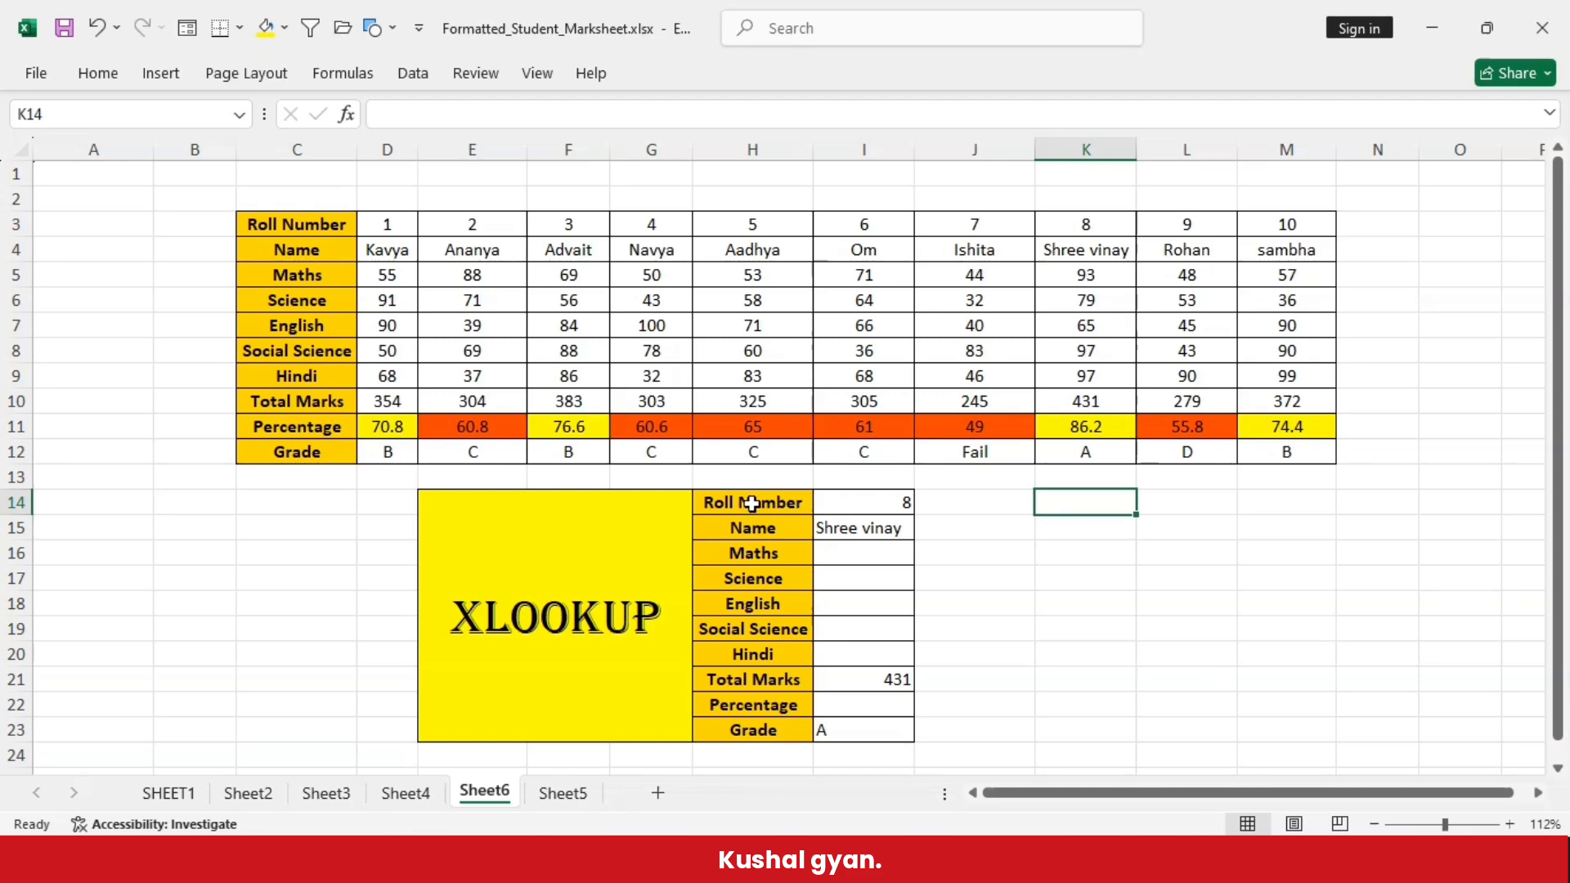
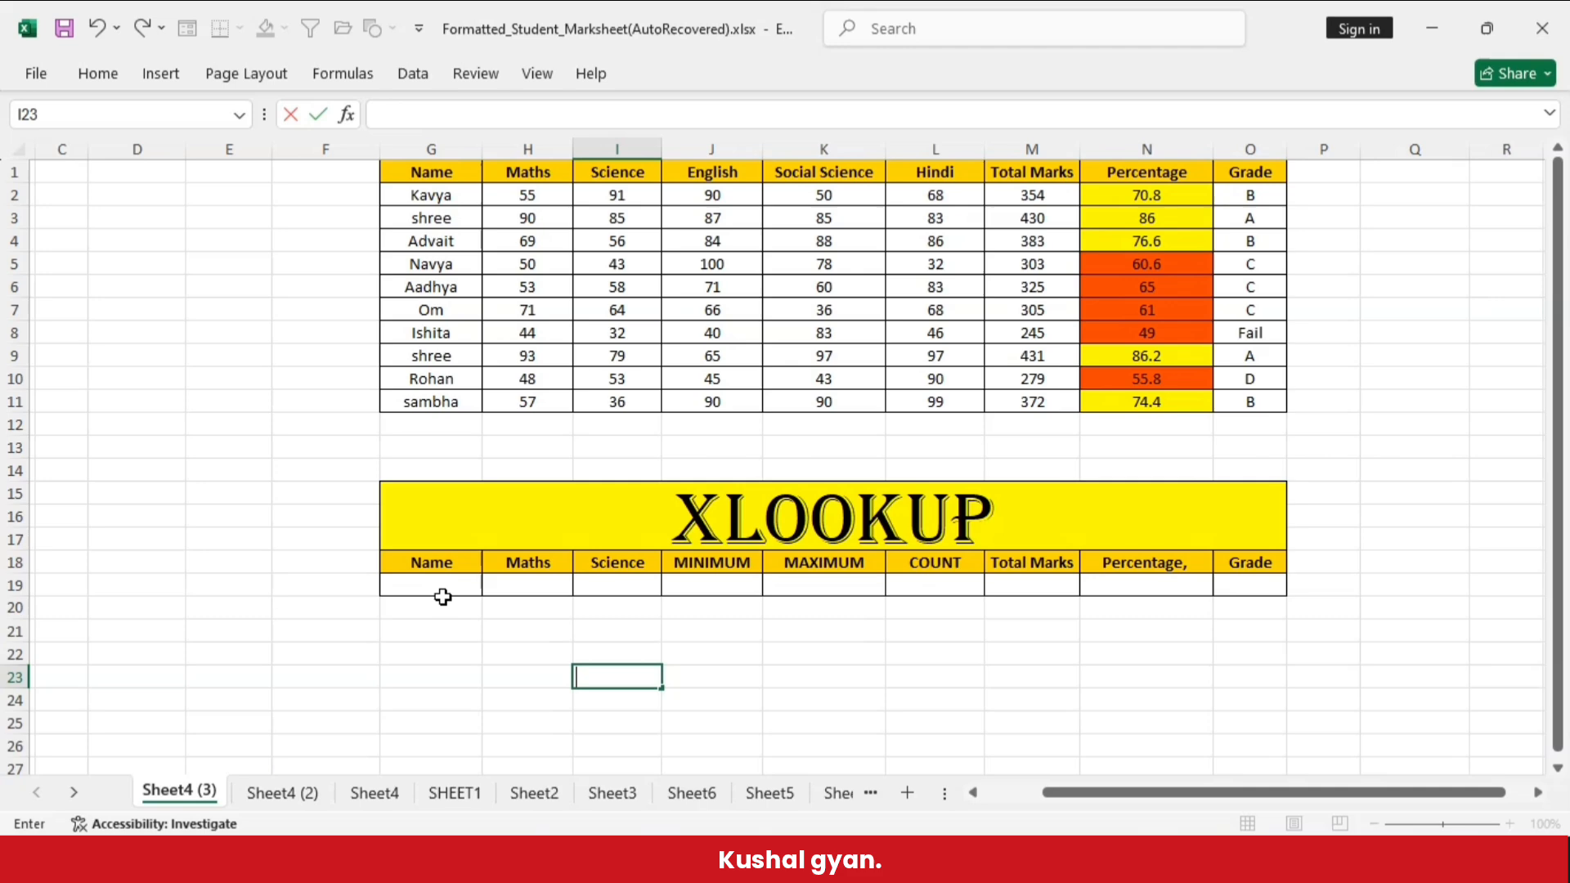
- Start an XLOOKUP formula in H19 with lookup value G19, lookup array G2:G11 and return array H2:O11
{"action": "left_click", "coordinate": [443, 601]}
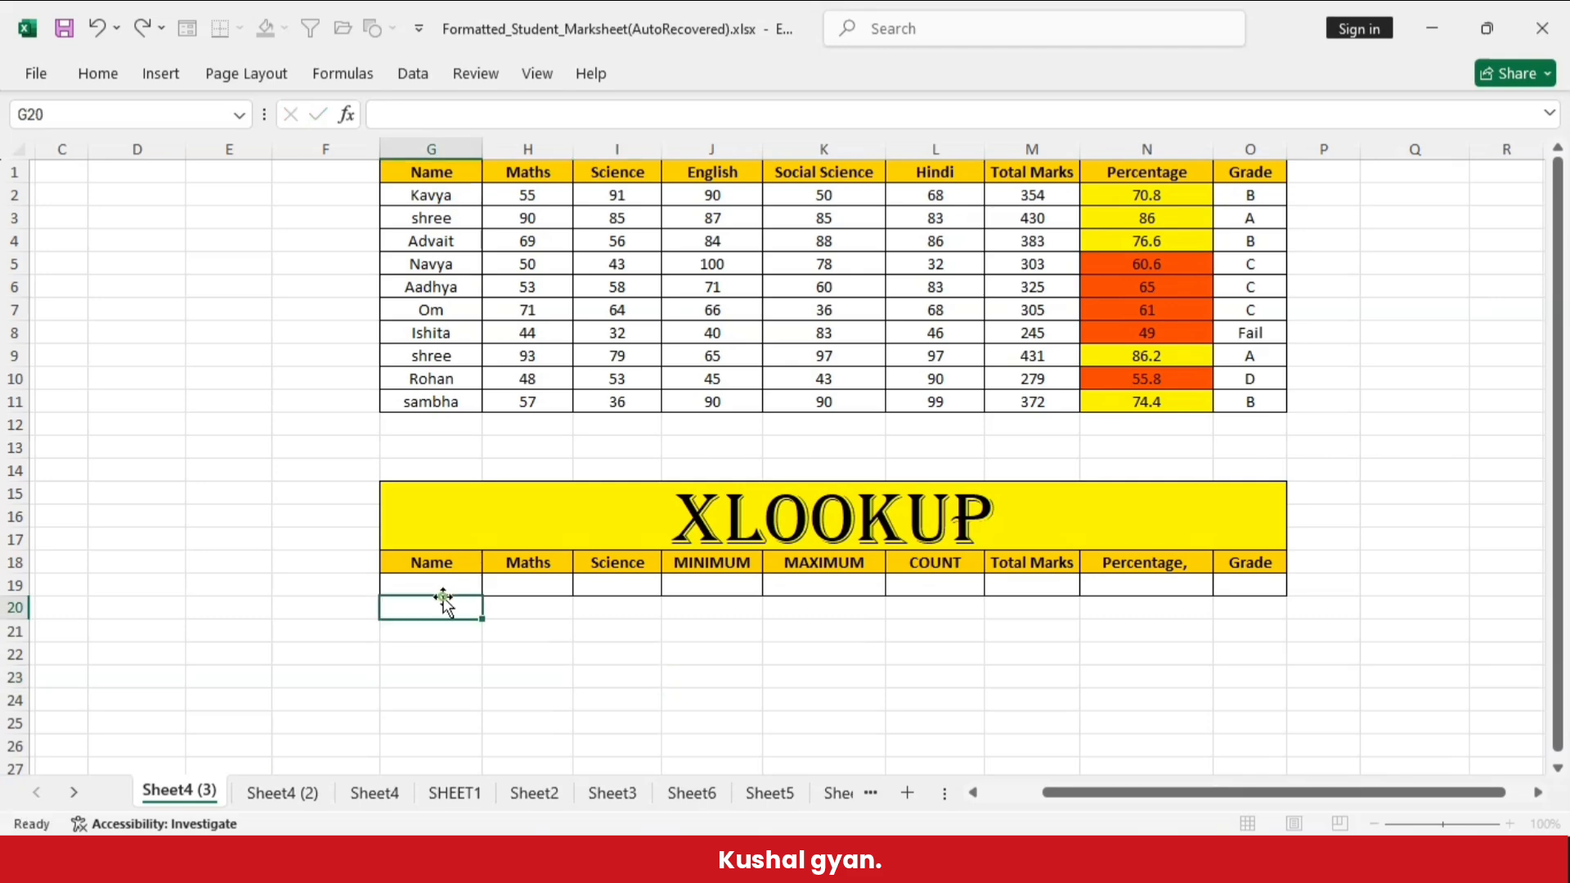
{"action": "left_click", "coordinate": [432, 579]}
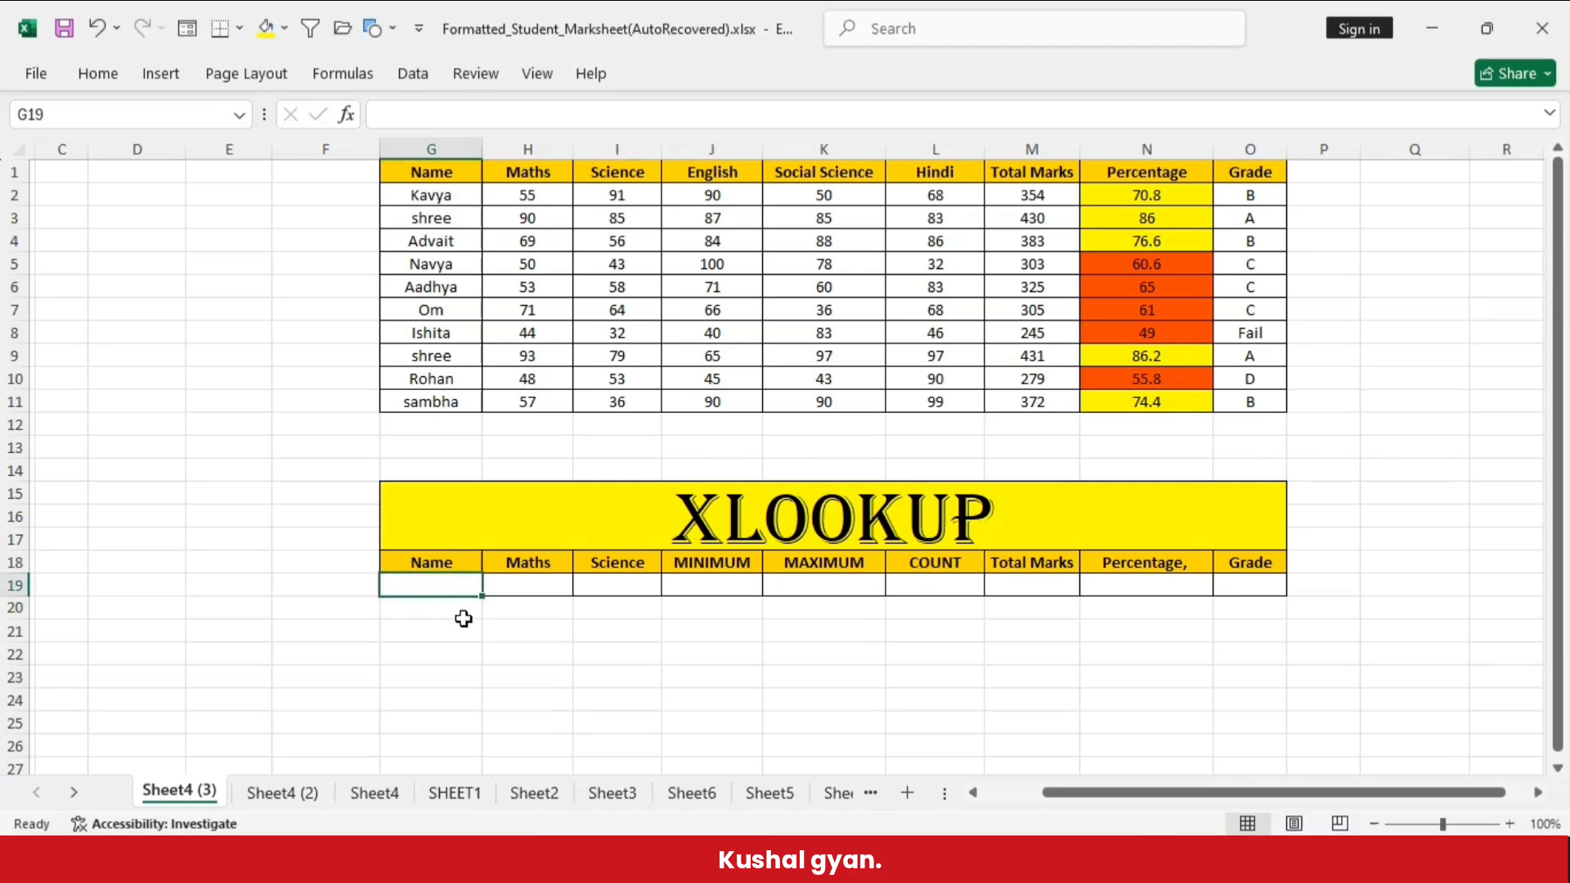
{"action": "left_click", "coordinate": [534, 579]}
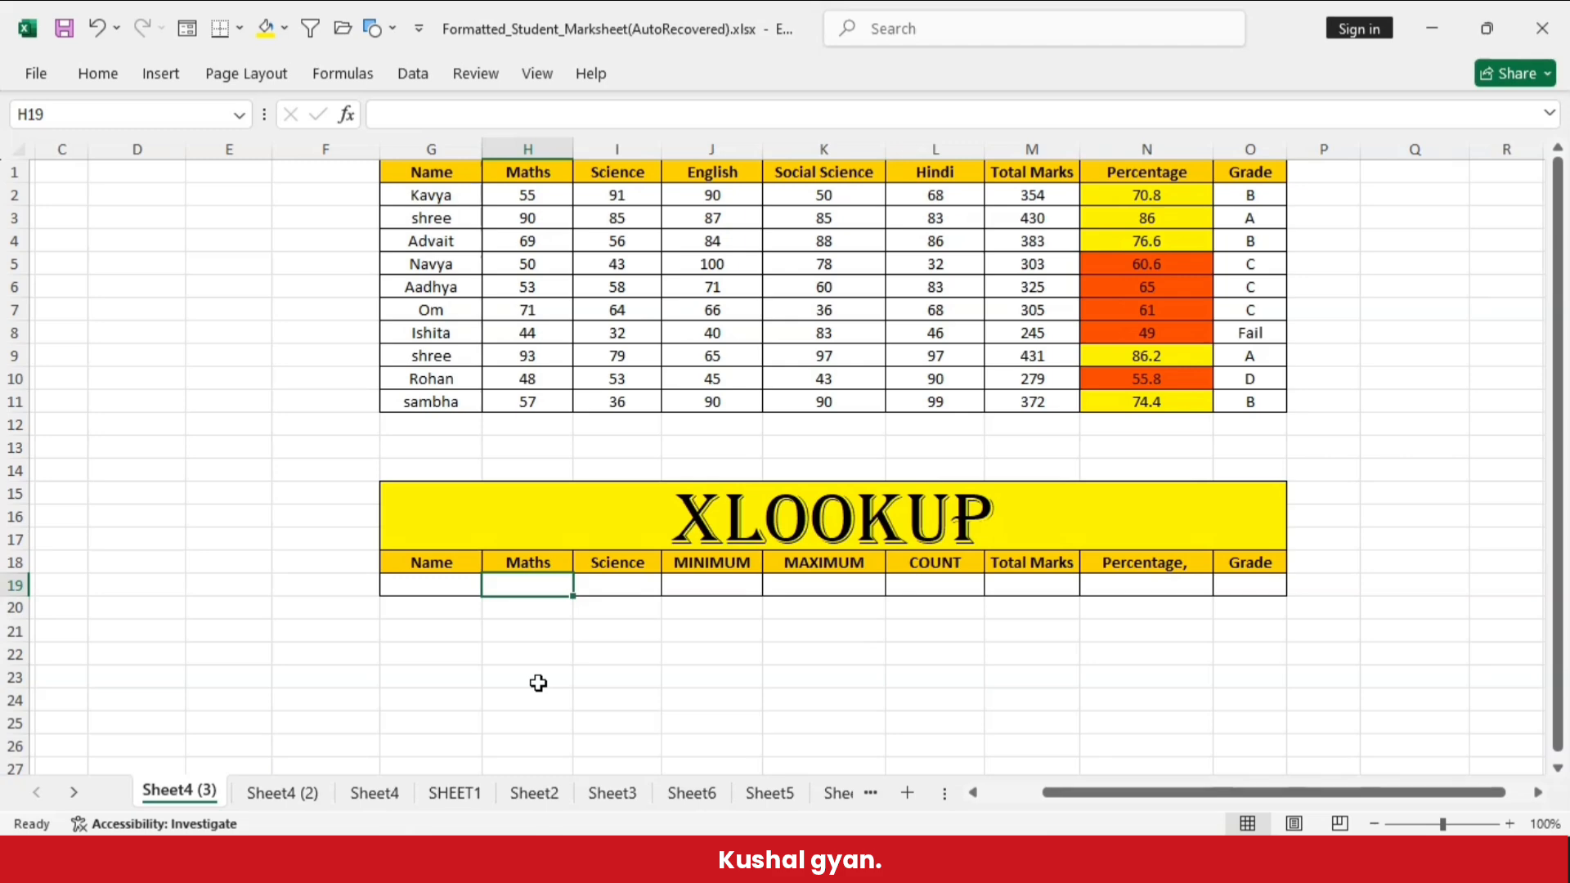
{"action": "type", "text": "="}
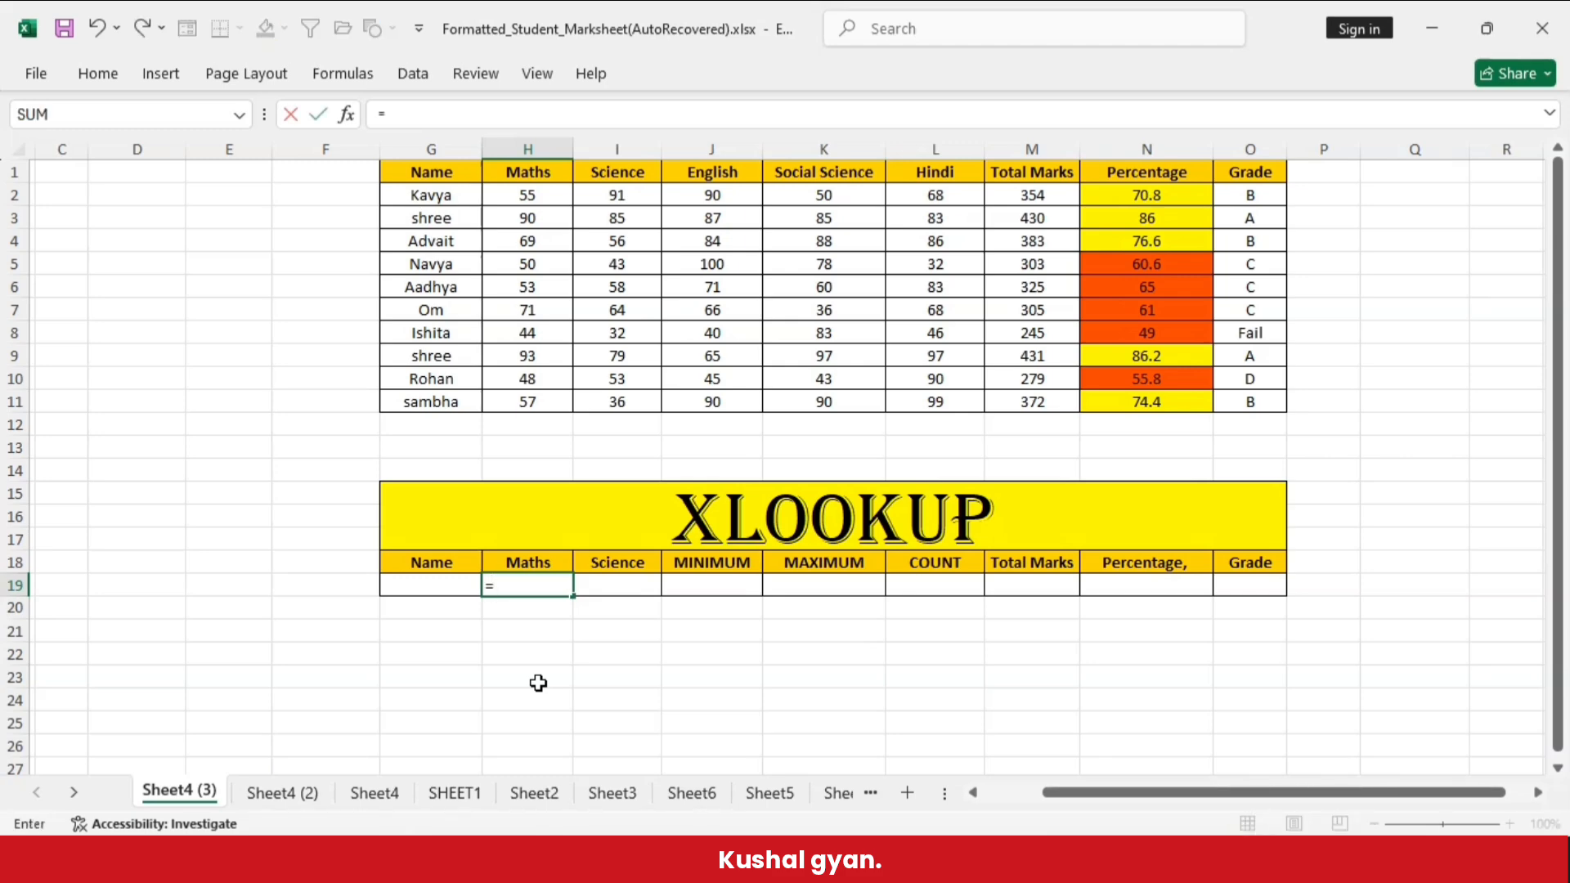
{"action": "type", "text": "xlook"}
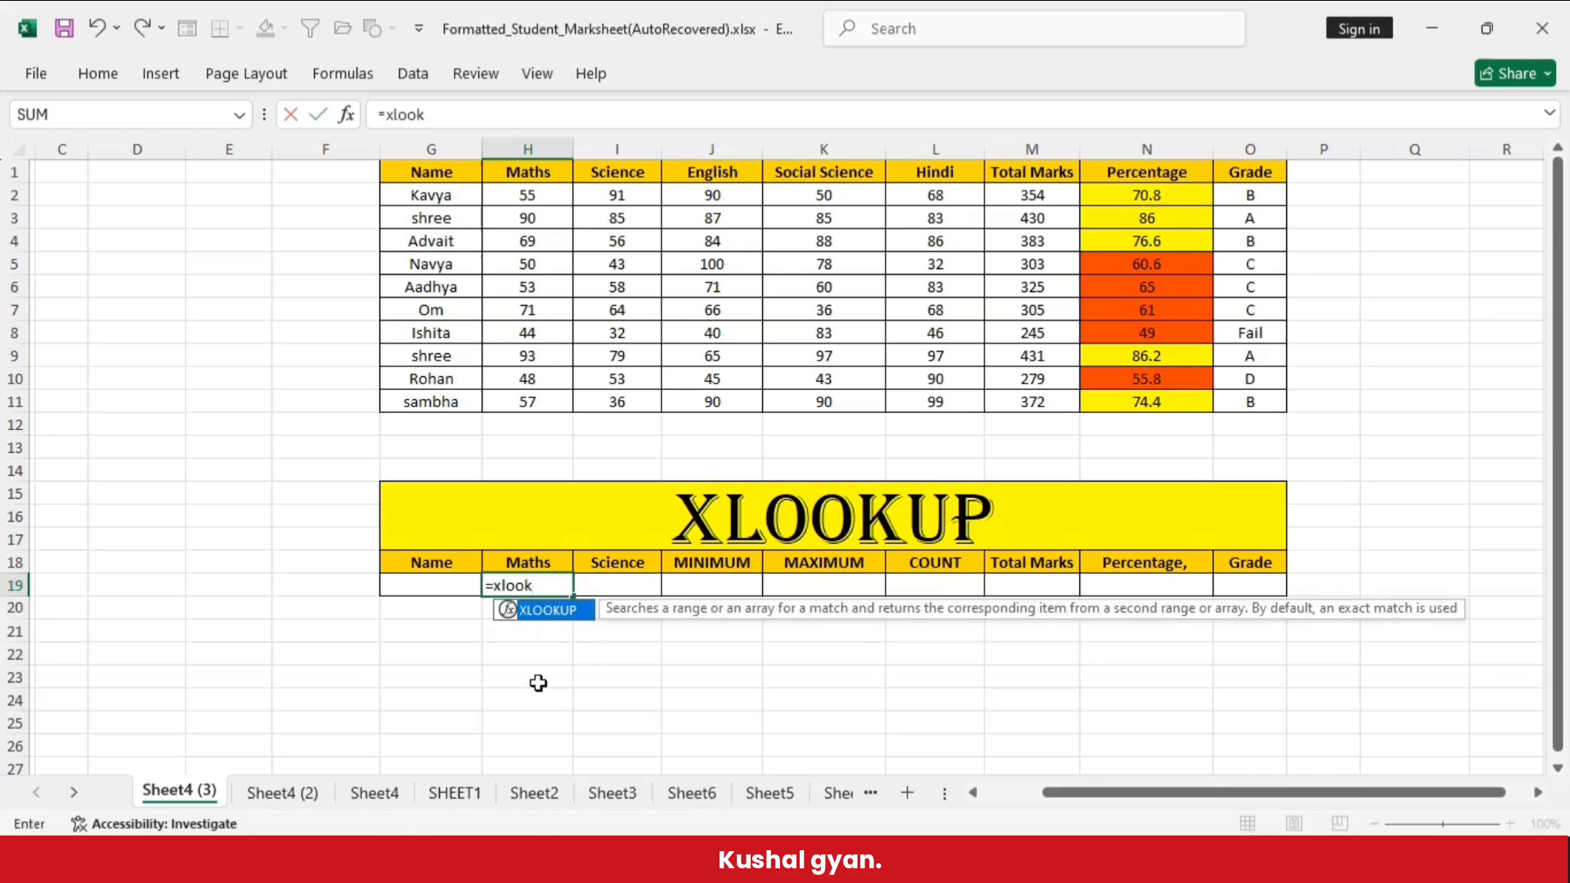
{"action": "type", "text": "up("}
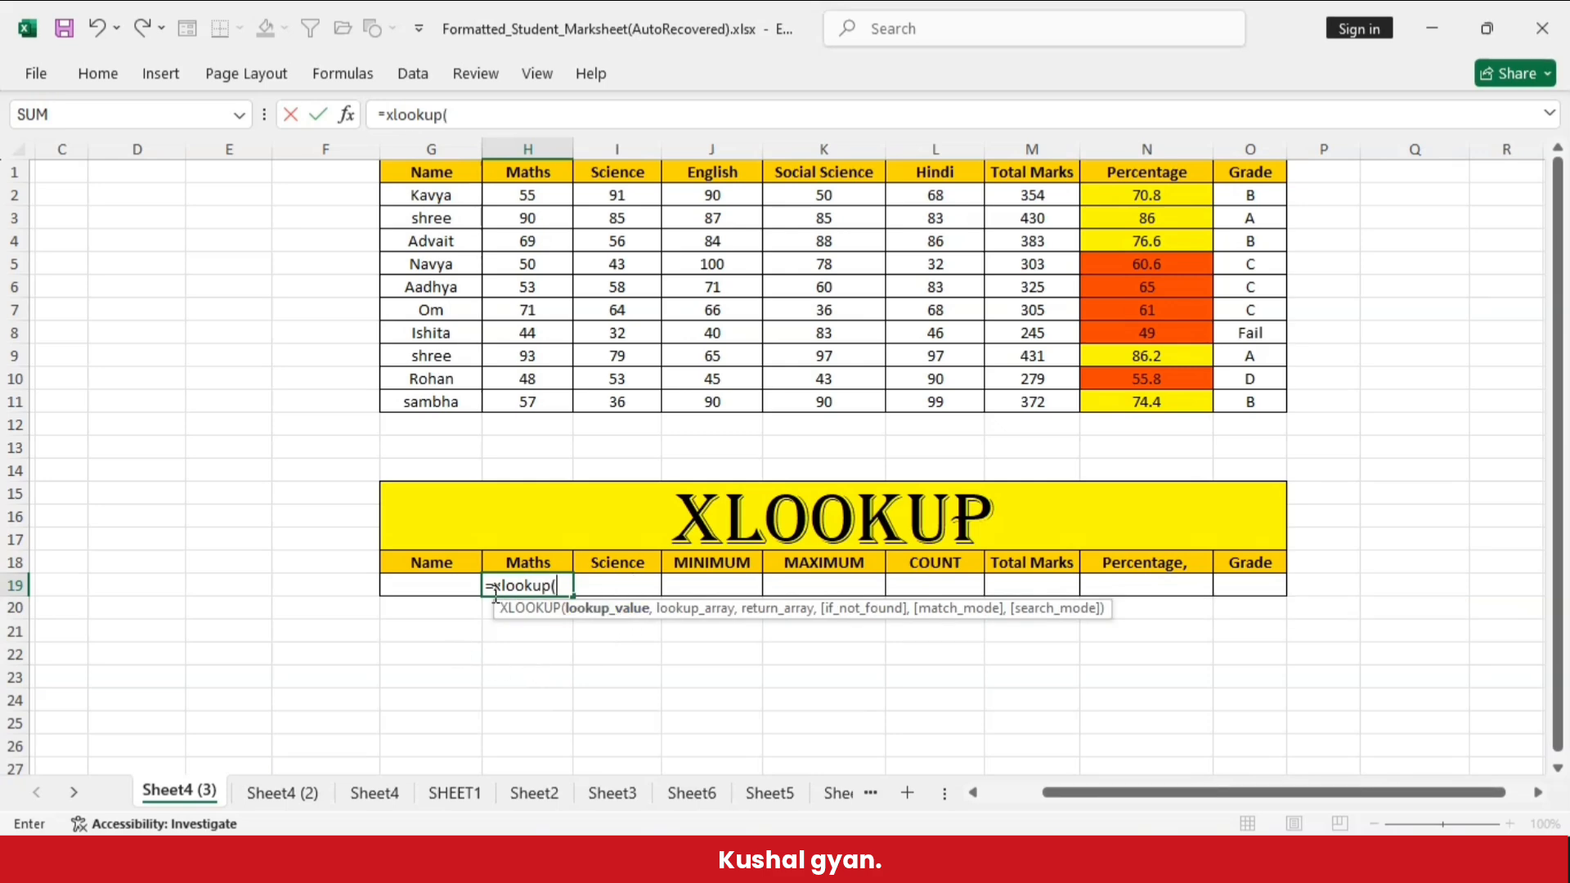
{"action": "left_click", "coordinate": [454, 588]}
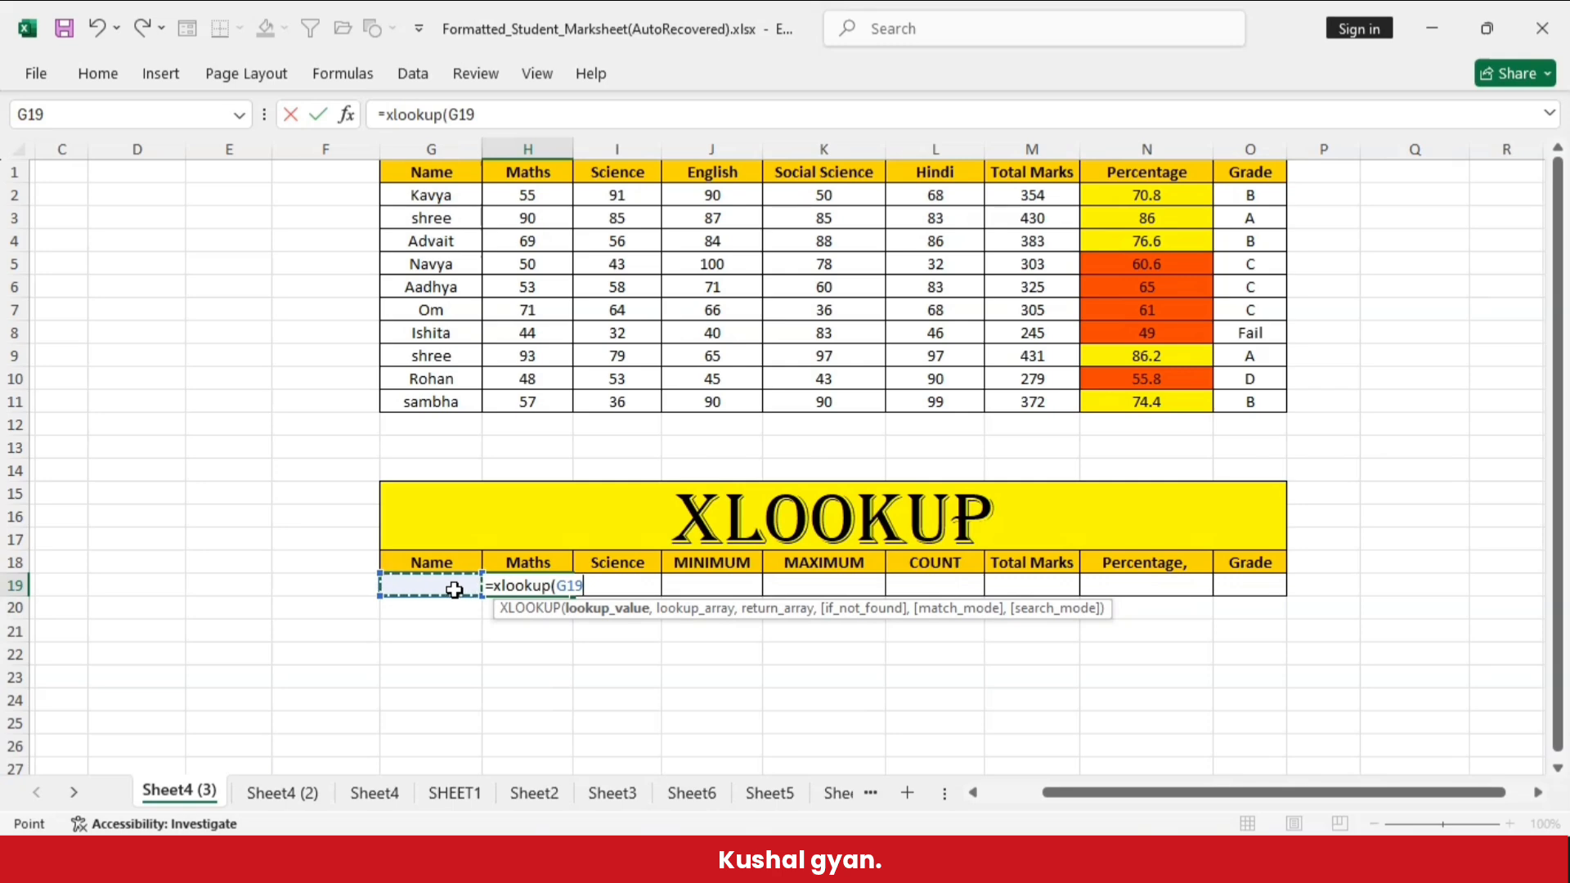
{"action": "type", "text": ","}
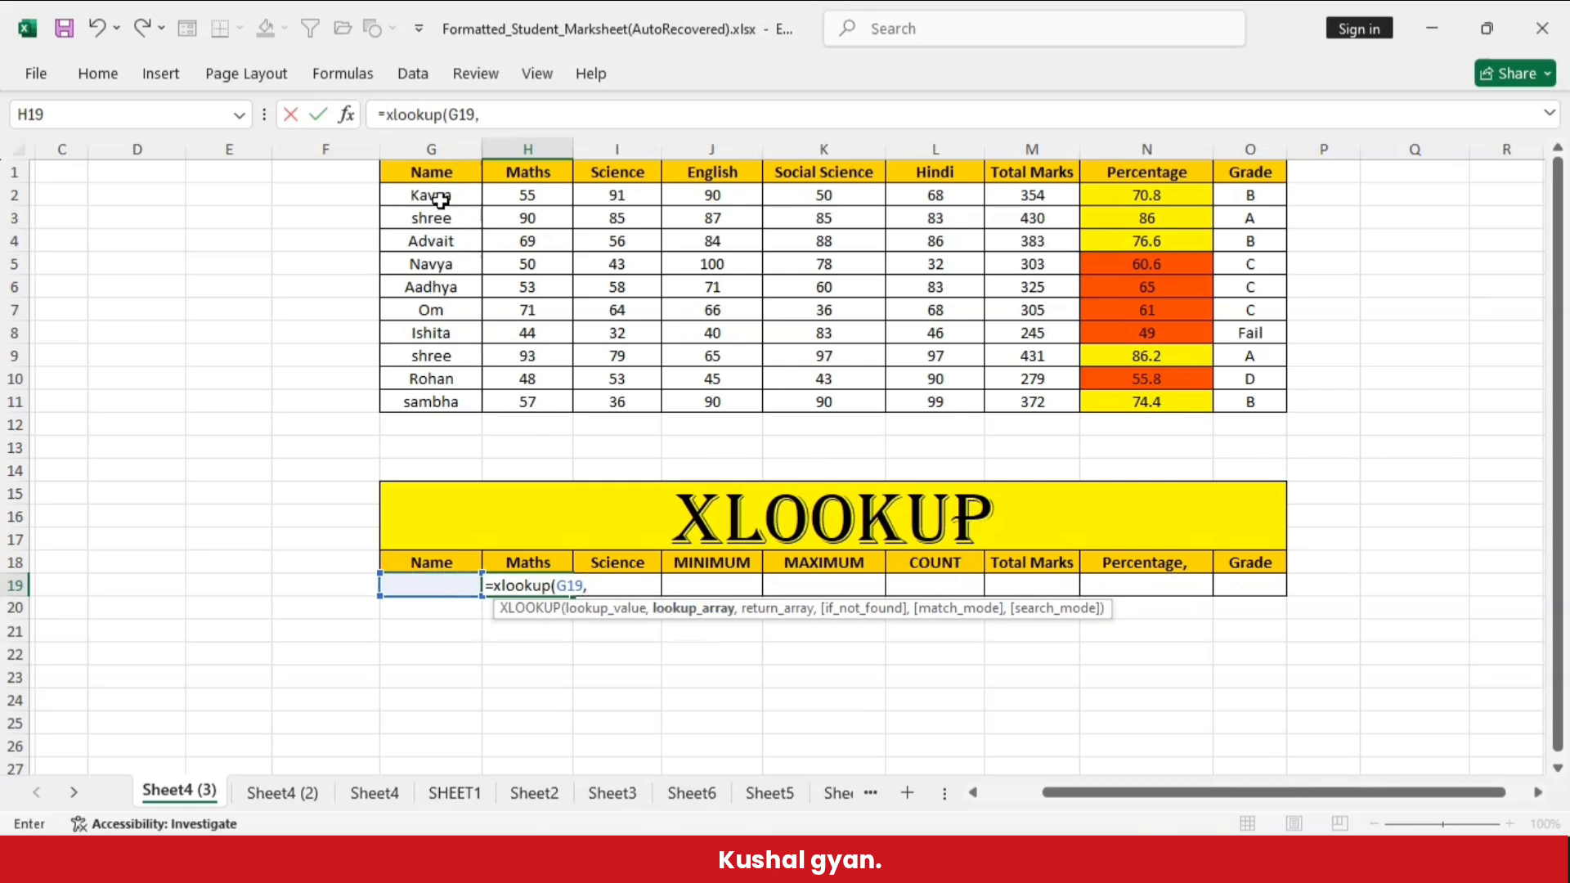
{"action": "left_click_drag", "start_coordinate": [429, 197], "coordinate": [439, 391]}
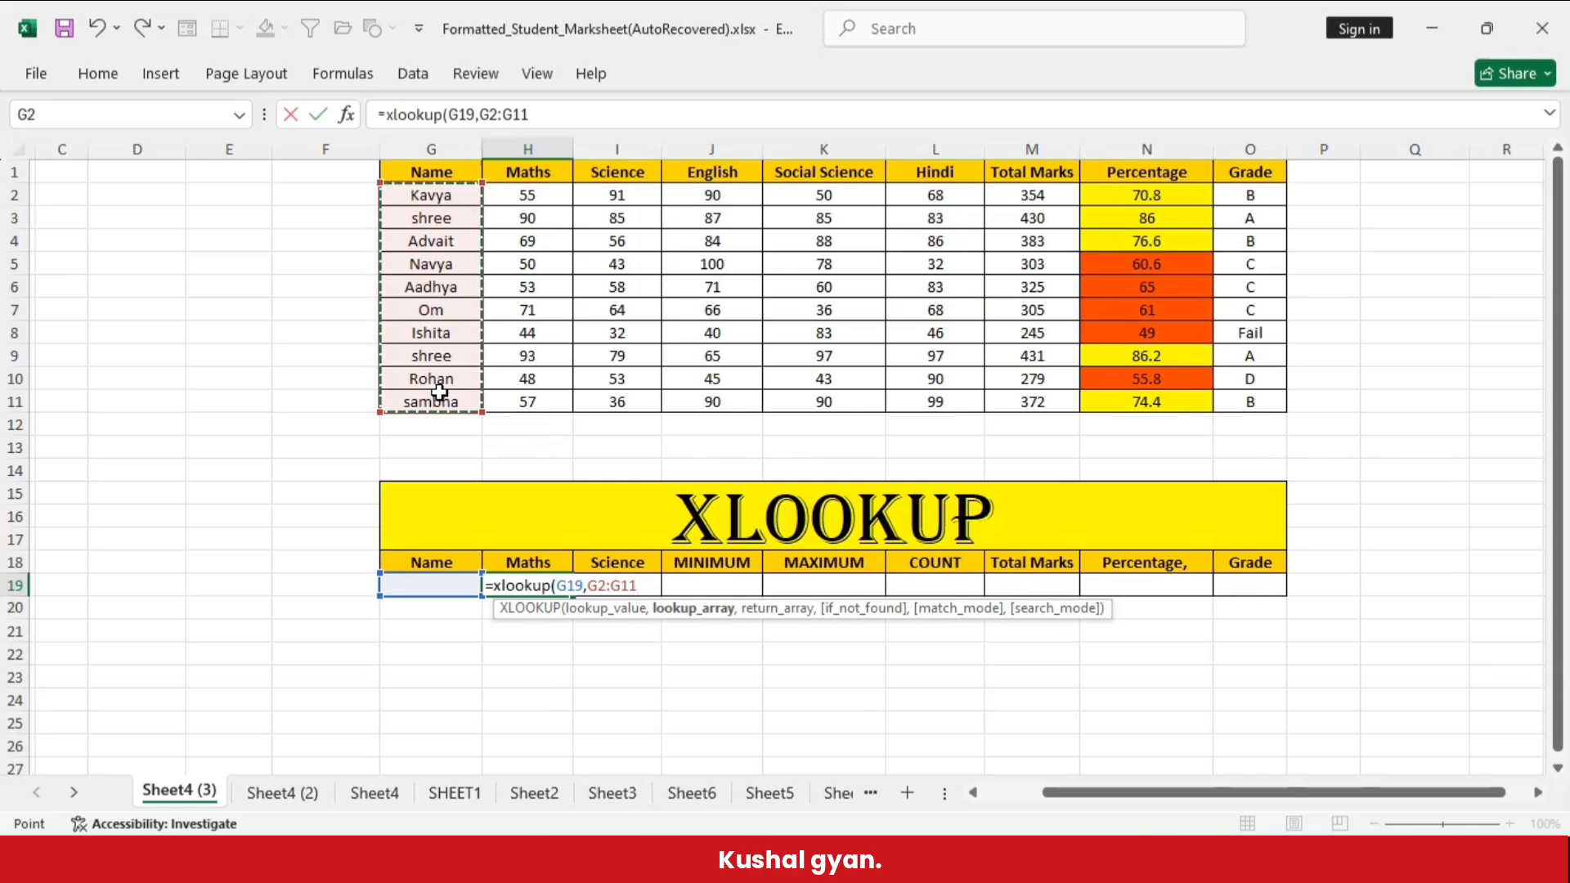
{"action": "type", "text": ","}
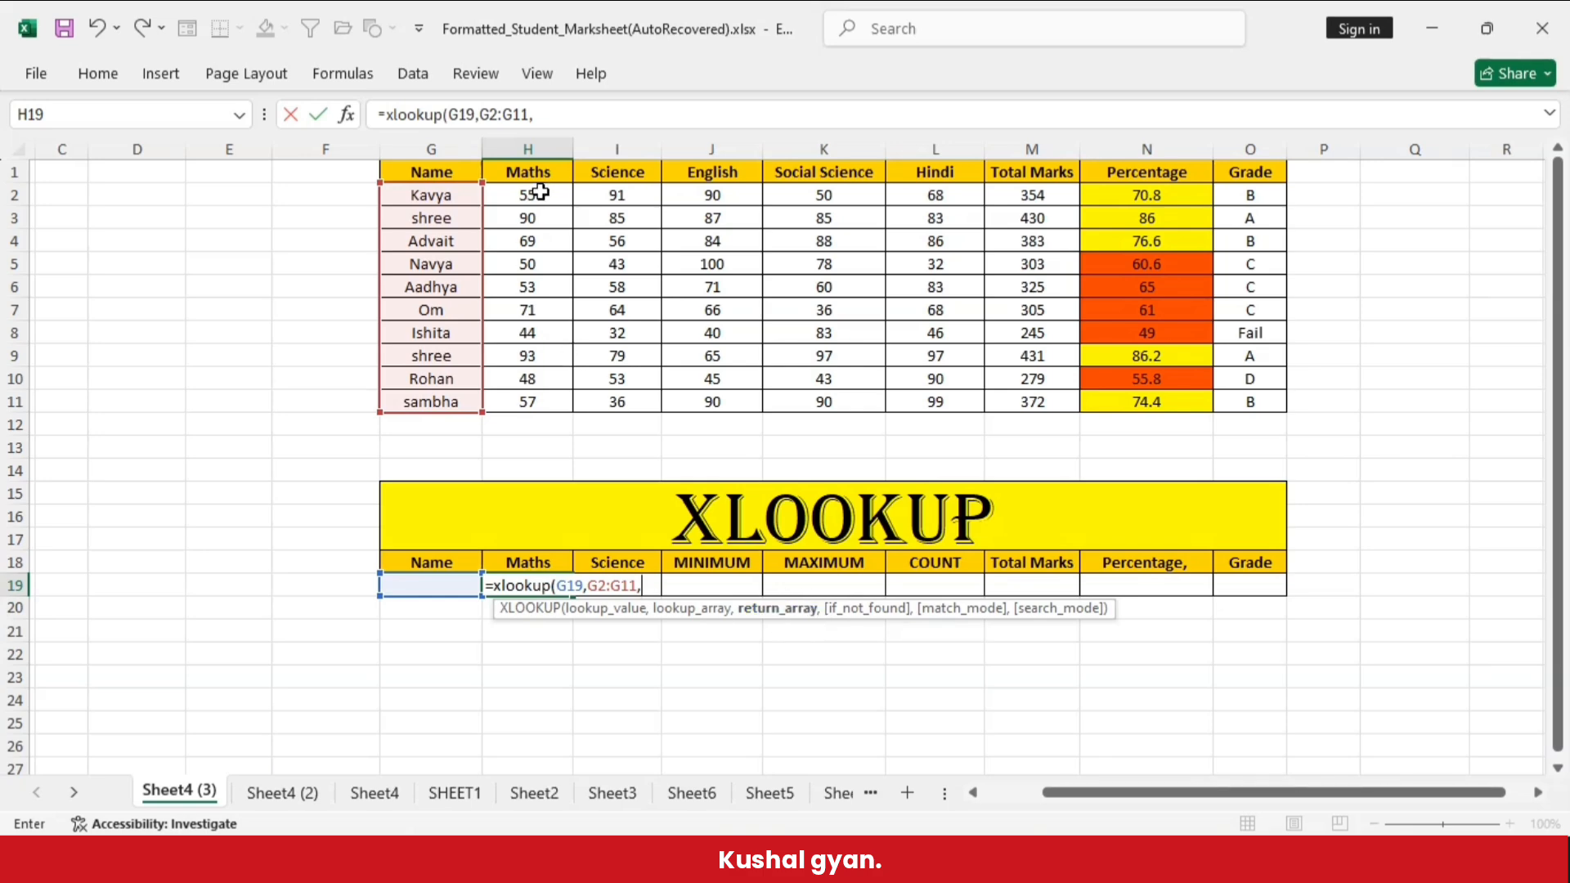
{"action": "left_click_drag", "start_coordinate": [540, 192], "coordinate": [1263, 402]}
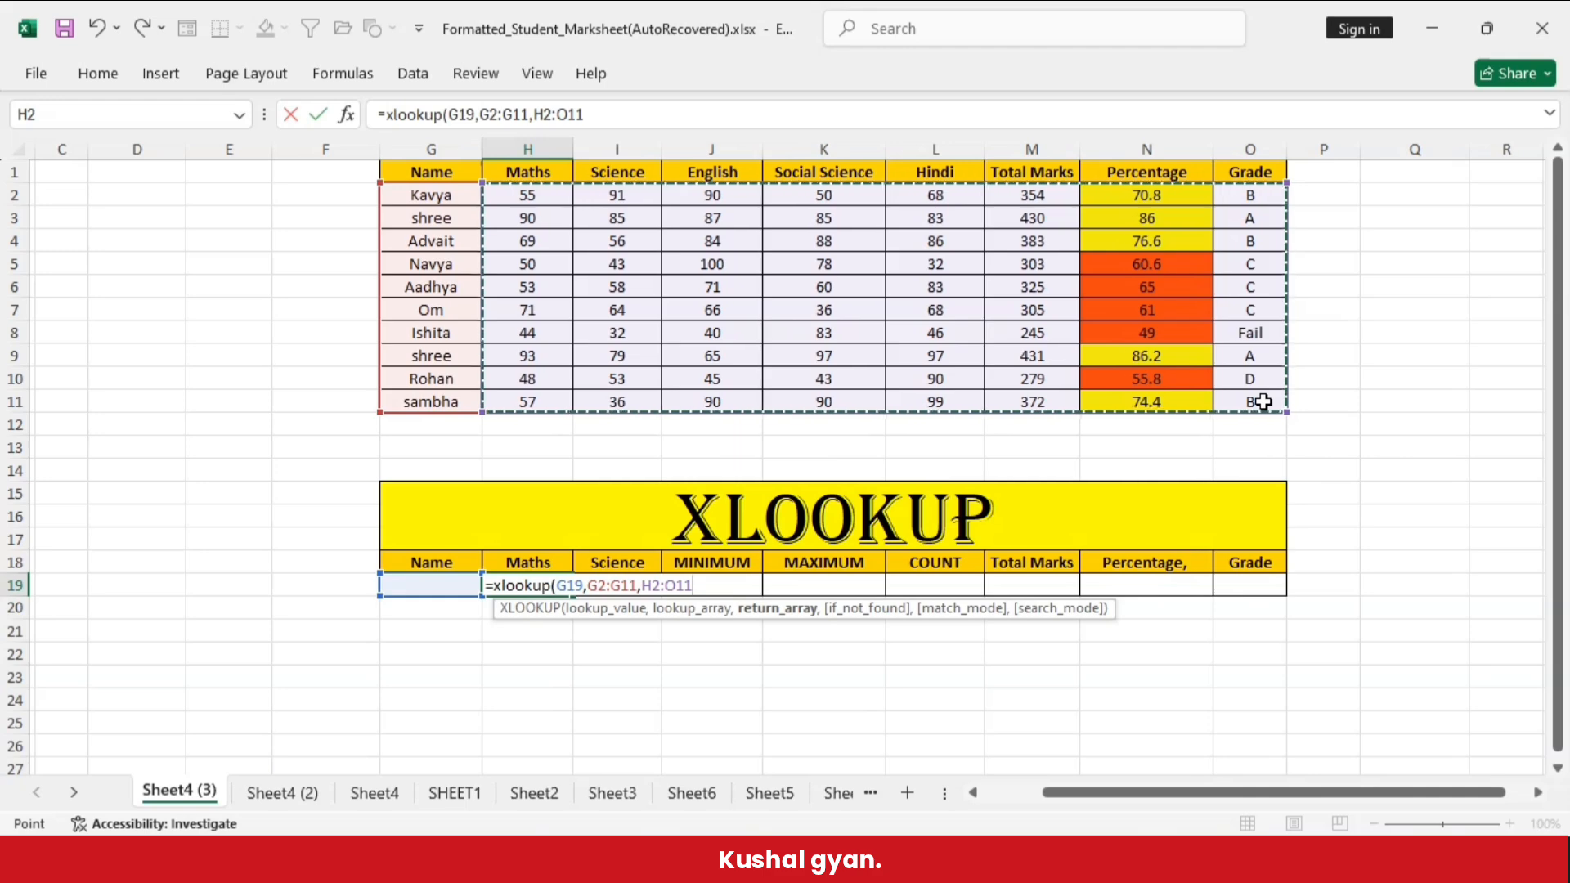
- Complete the H19 formula with if_not_found and match mode left blank and search mode 1 (Search first-to-last)
{"action": "type", "text": ","}
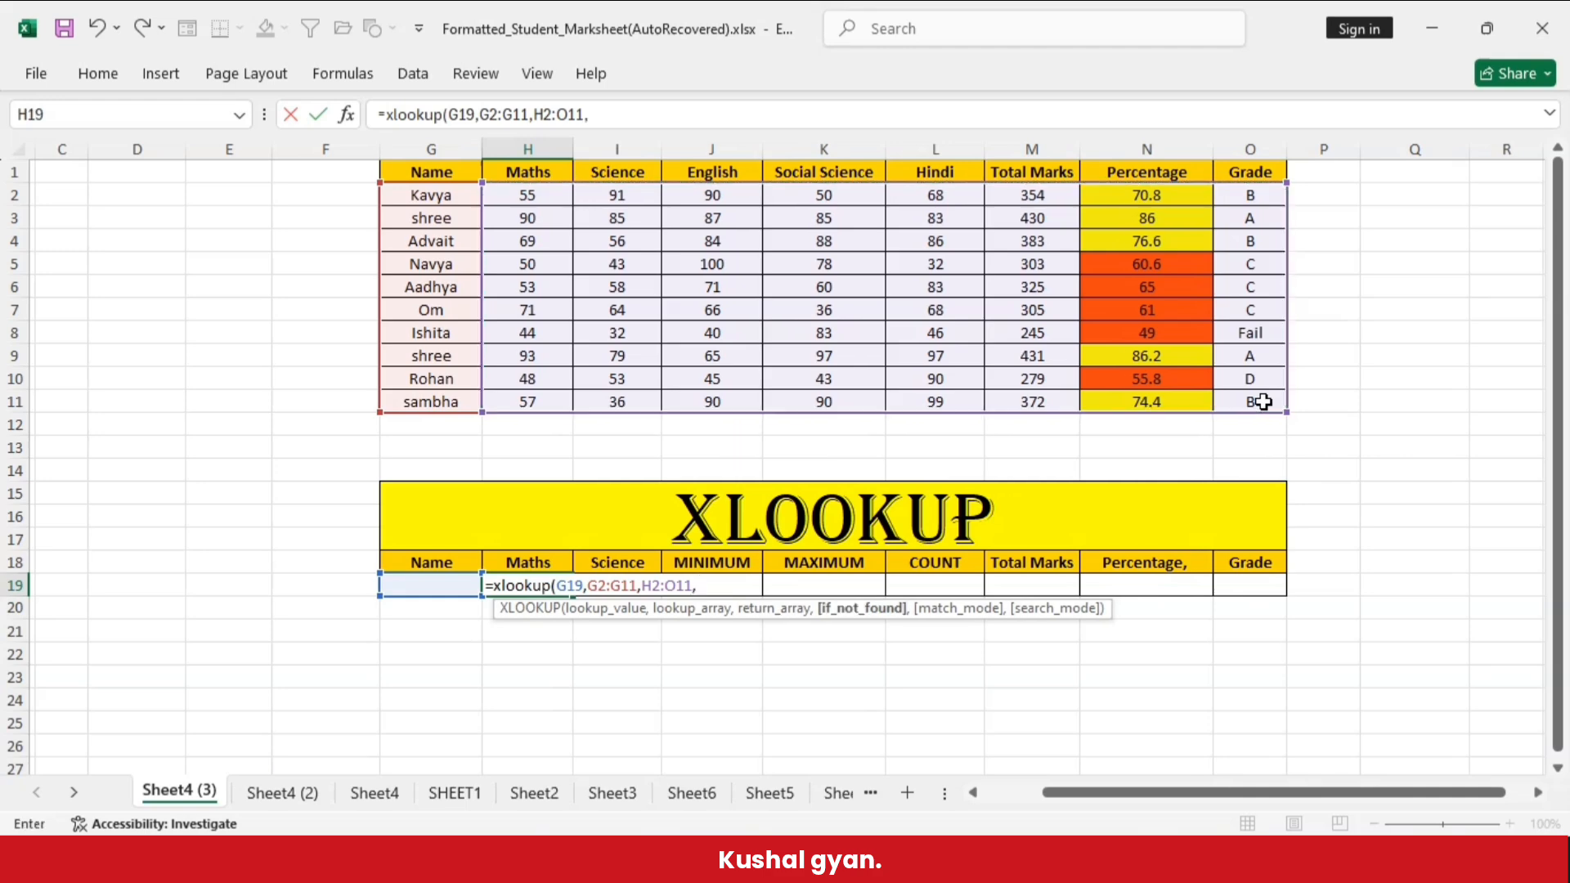
{"action": "type", "text": " ,"}
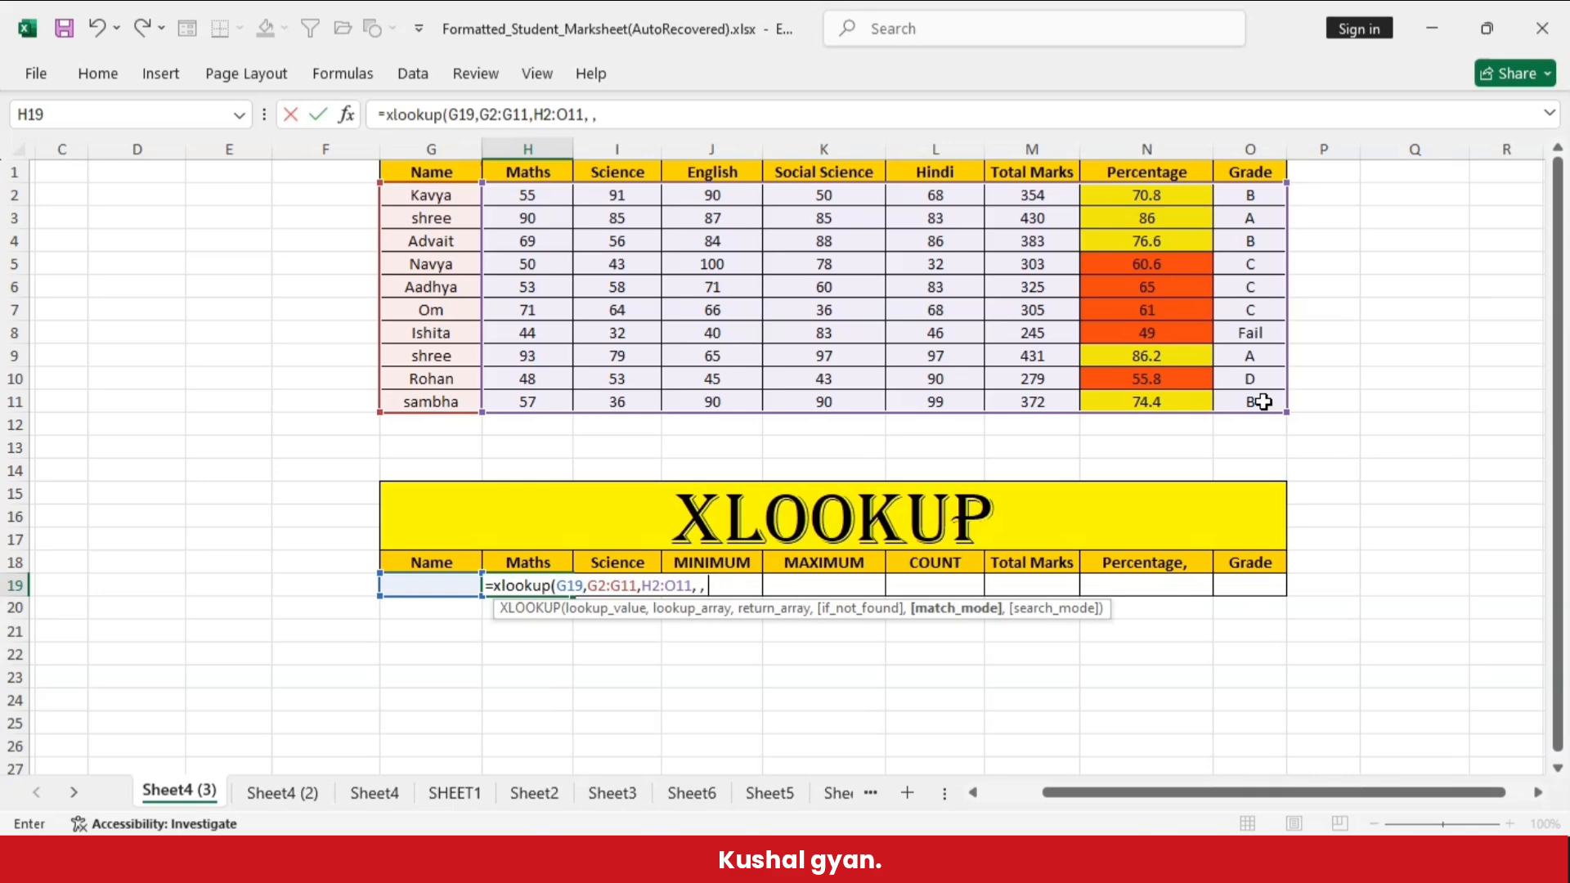
{"action": "type", "text": ","}
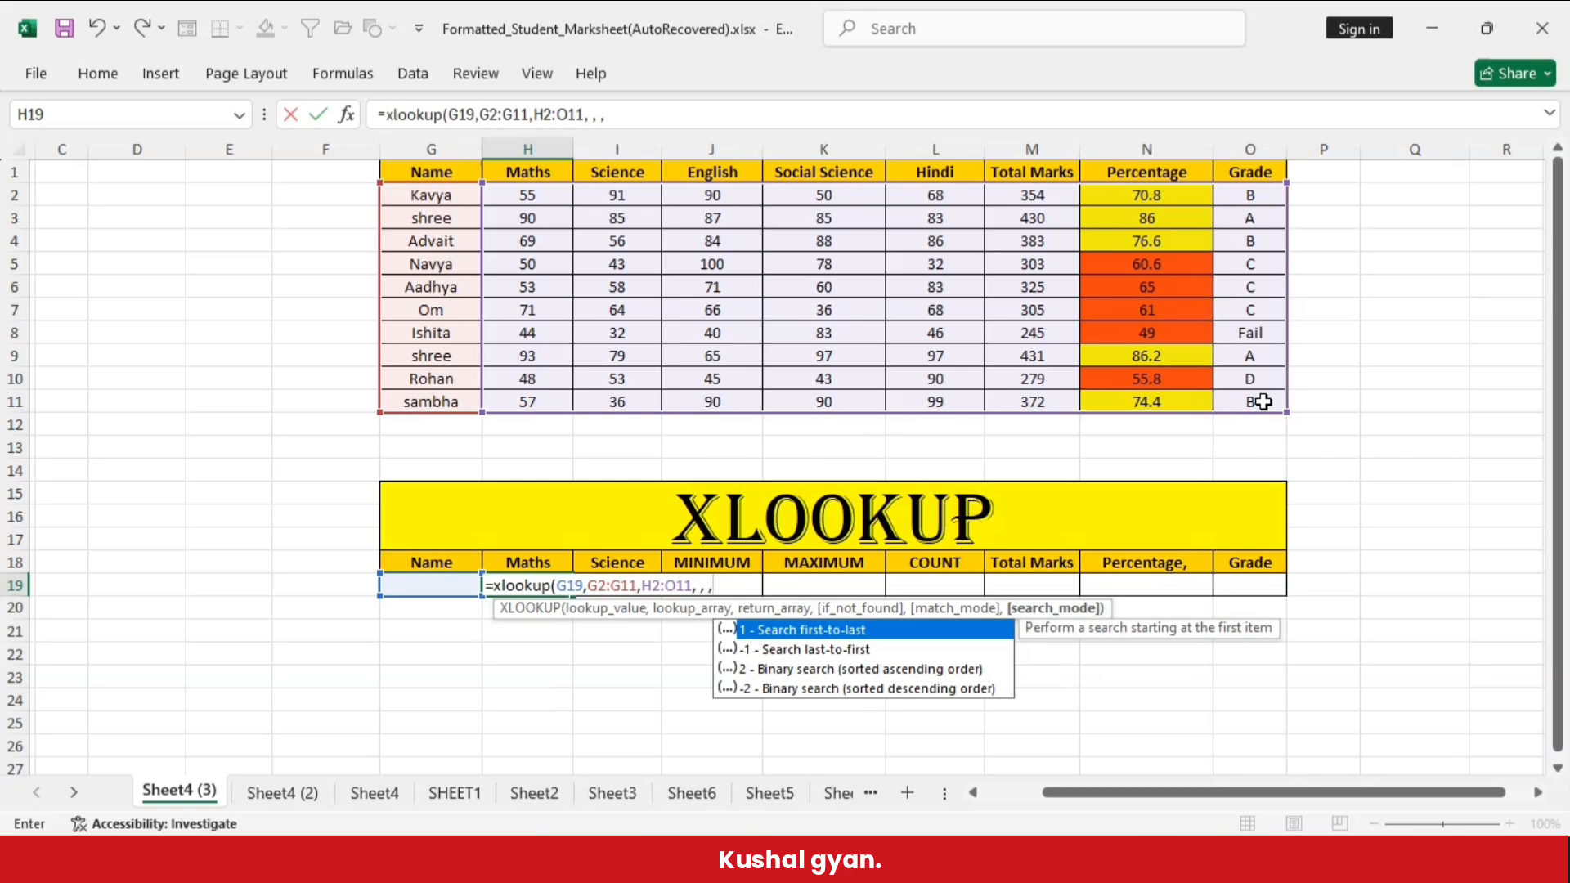
{"action": "double_click", "coordinate": [813, 630]}
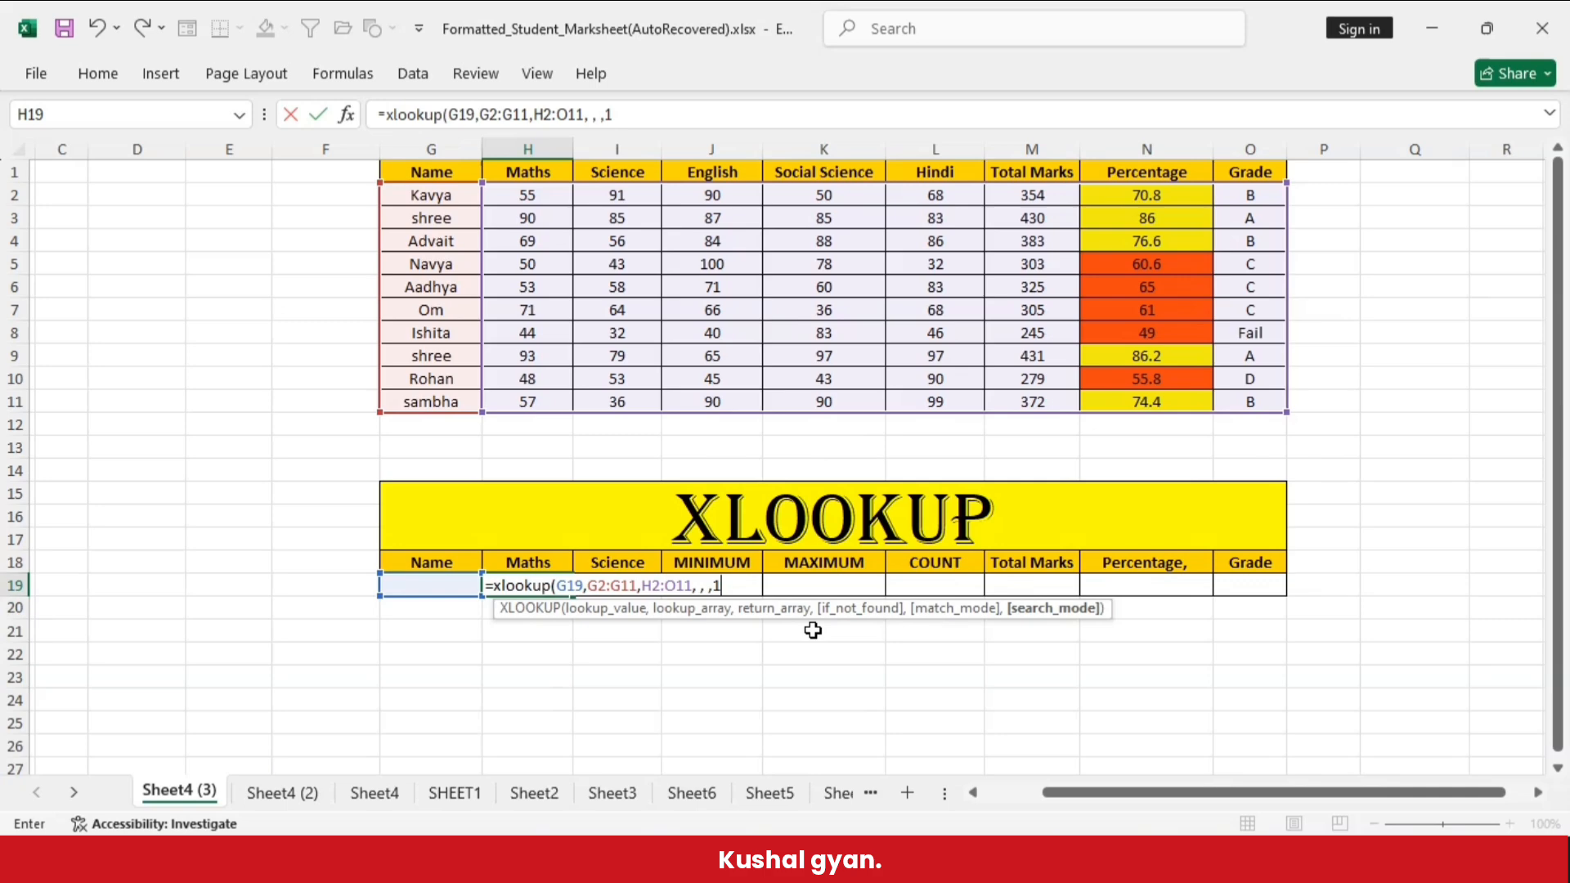
{"action": "type", "text": ")"}
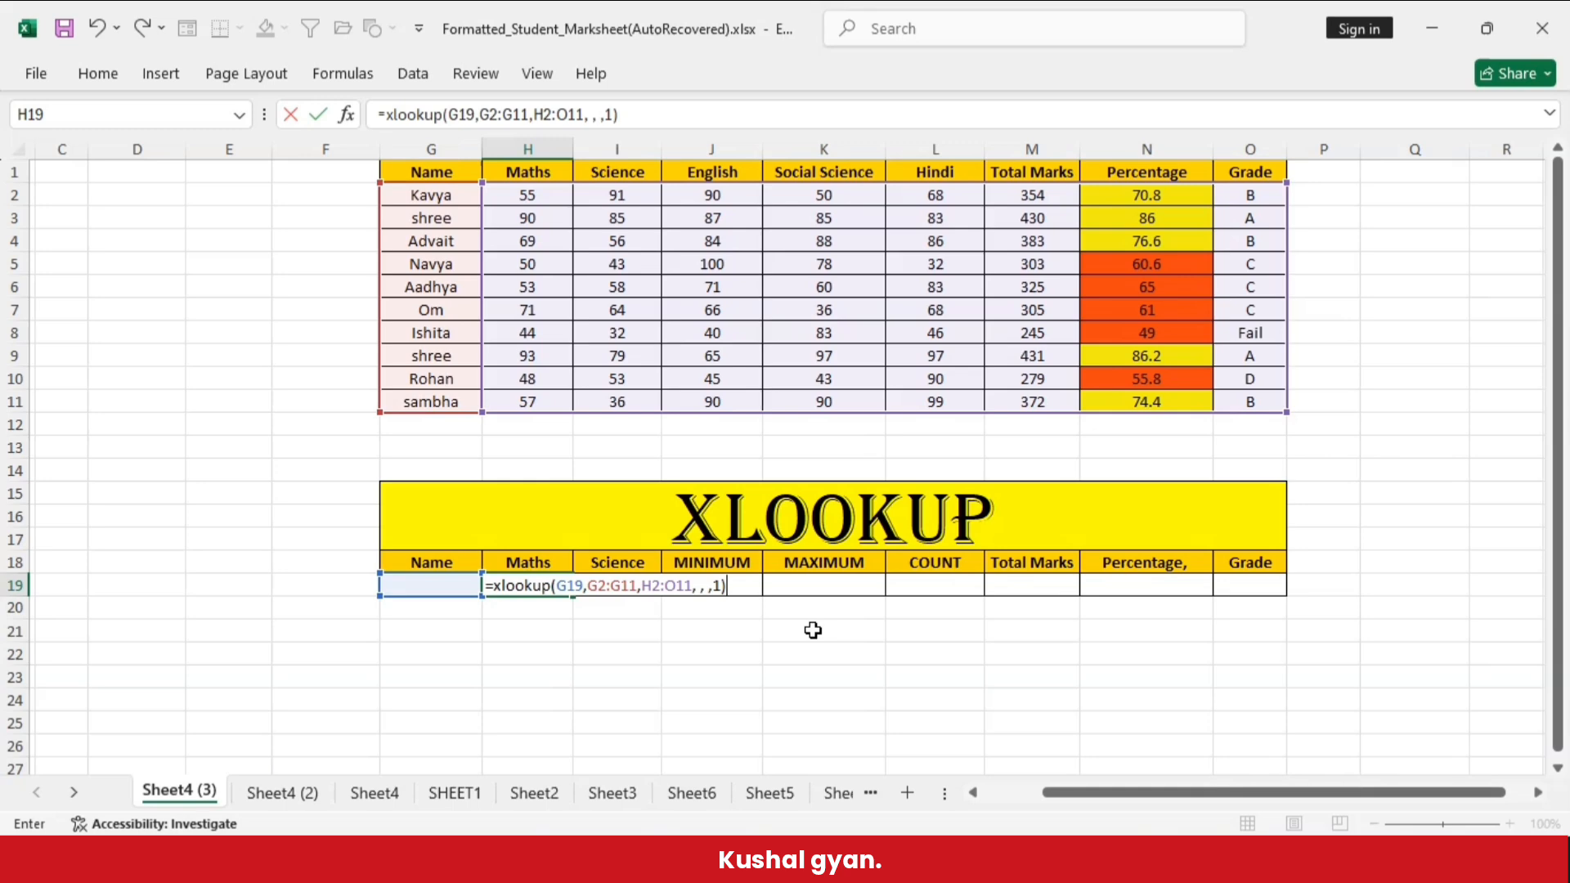
{"action": "key", "text": "Return"}
- Enter the duplicated student name from G3 and G9 as the lookup name in G19
{"action": "left_click", "coordinate": [439, 586]}
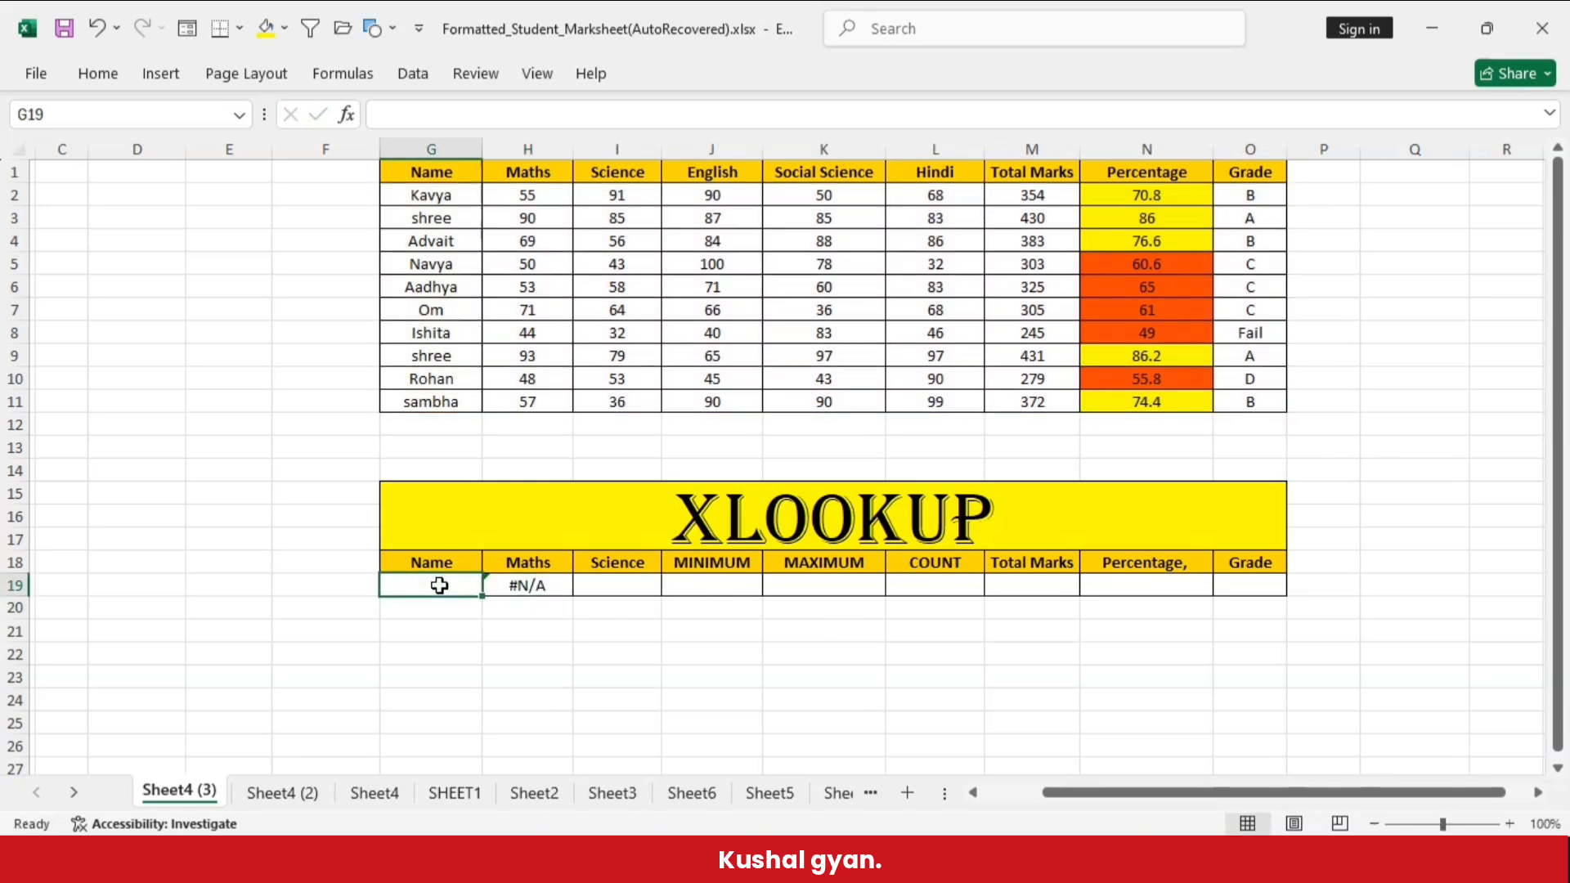
{"action": "type", "text": "shree"}
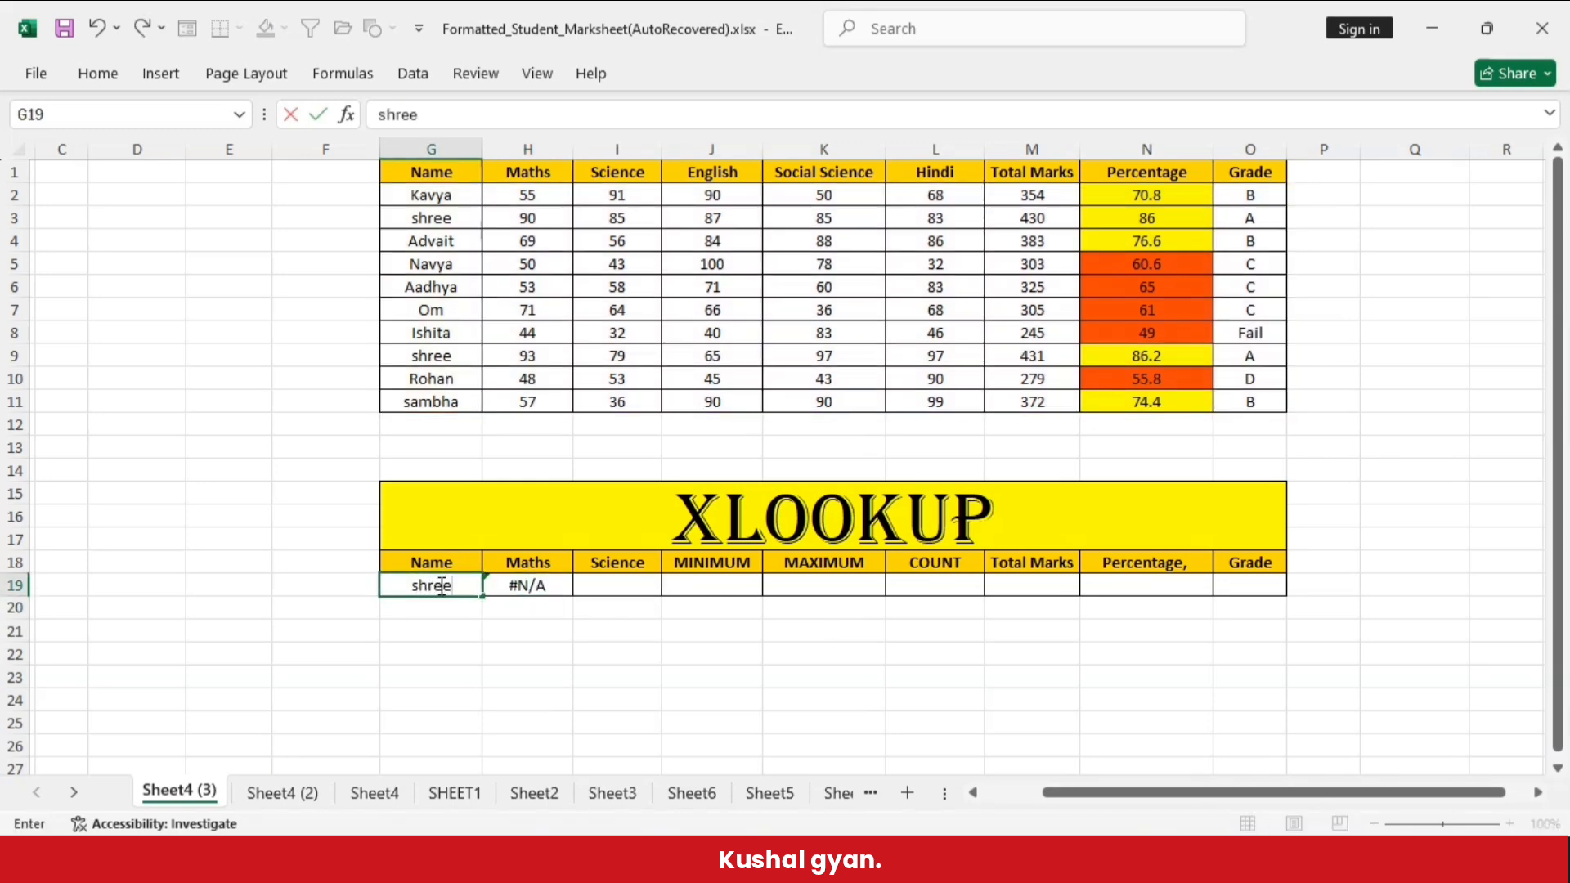
{"action": "left_click", "coordinate": [425, 647]}
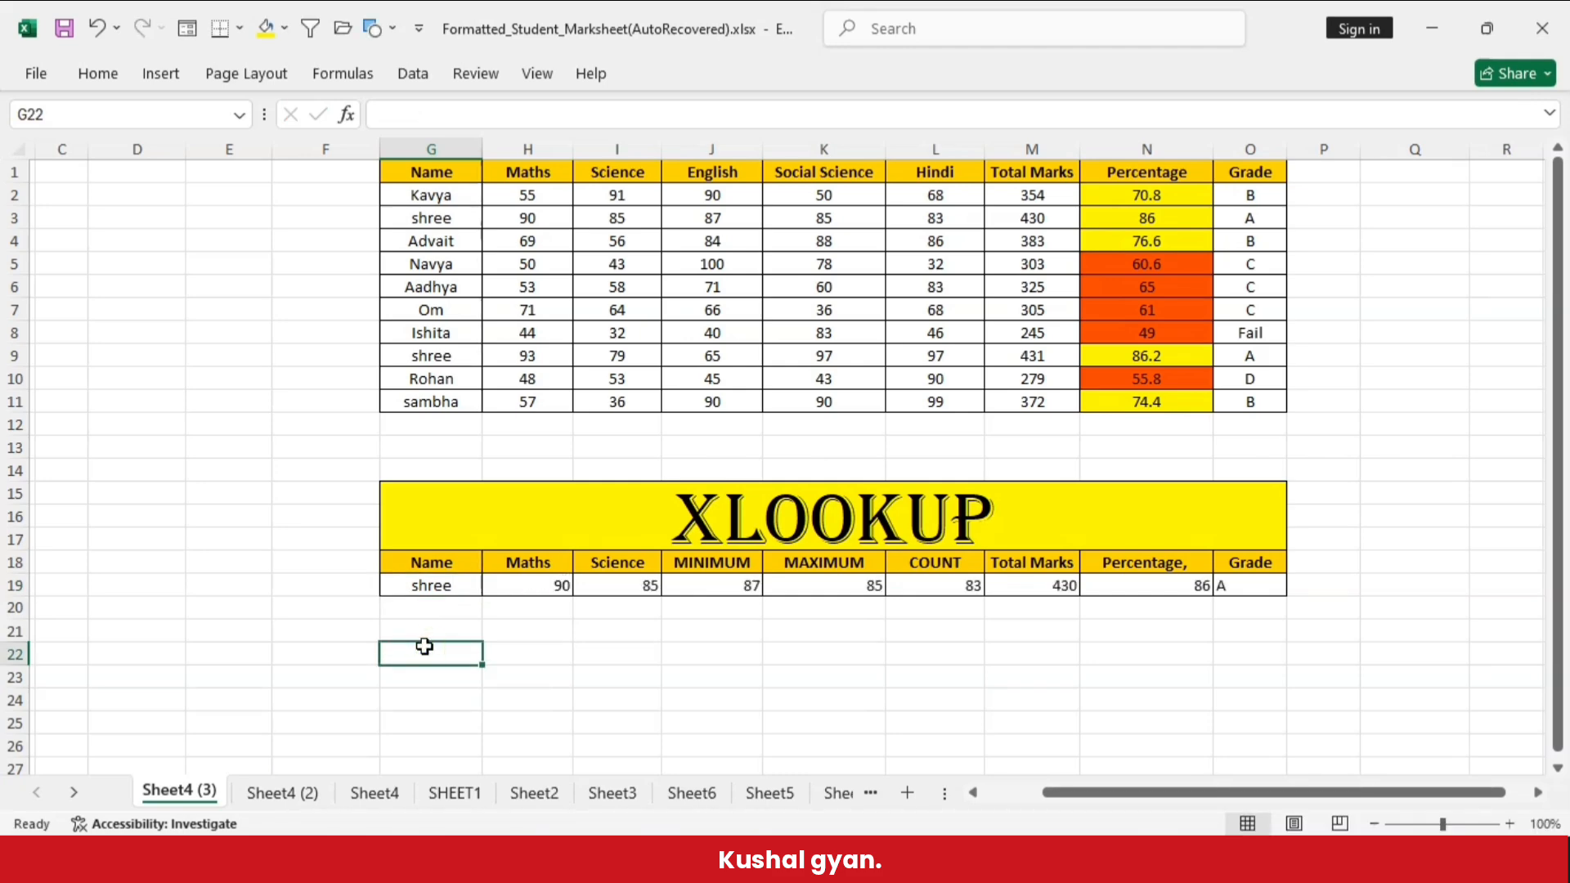
- Compare the lookup results in row 19 with the student record in G3:O3 and the duplicate name in G9
{"action": "left_click", "coordinate": [441, 585]}
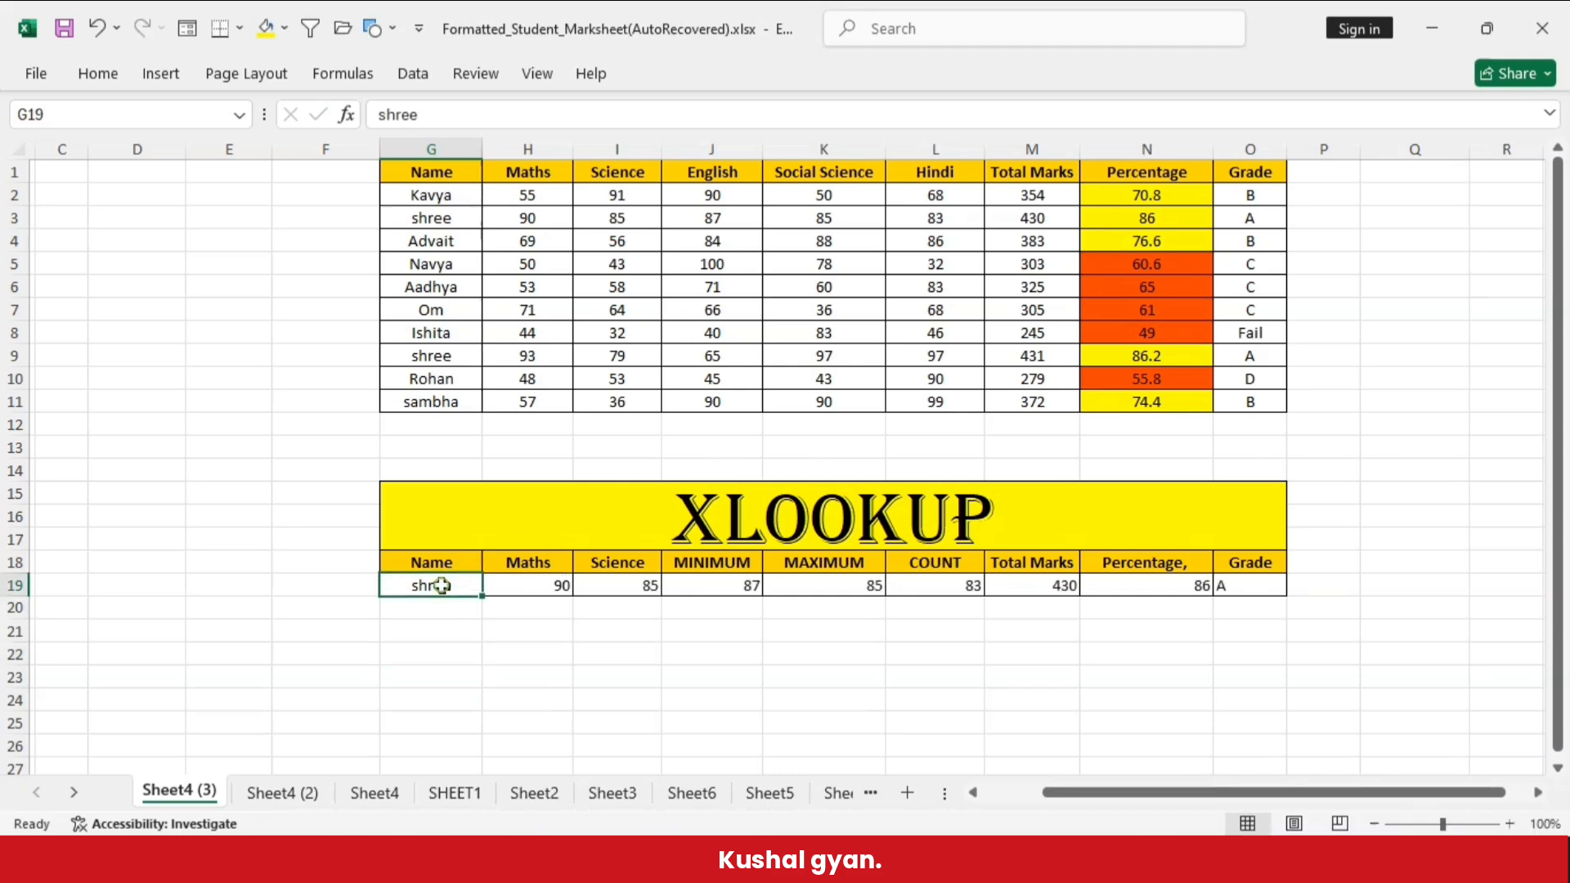
{"action": "left_click", "coordinate": [524, 582]}
{"action": "left_click_drag", "start_coordinate": [431, 218], "coordinate": [1210, 212]}
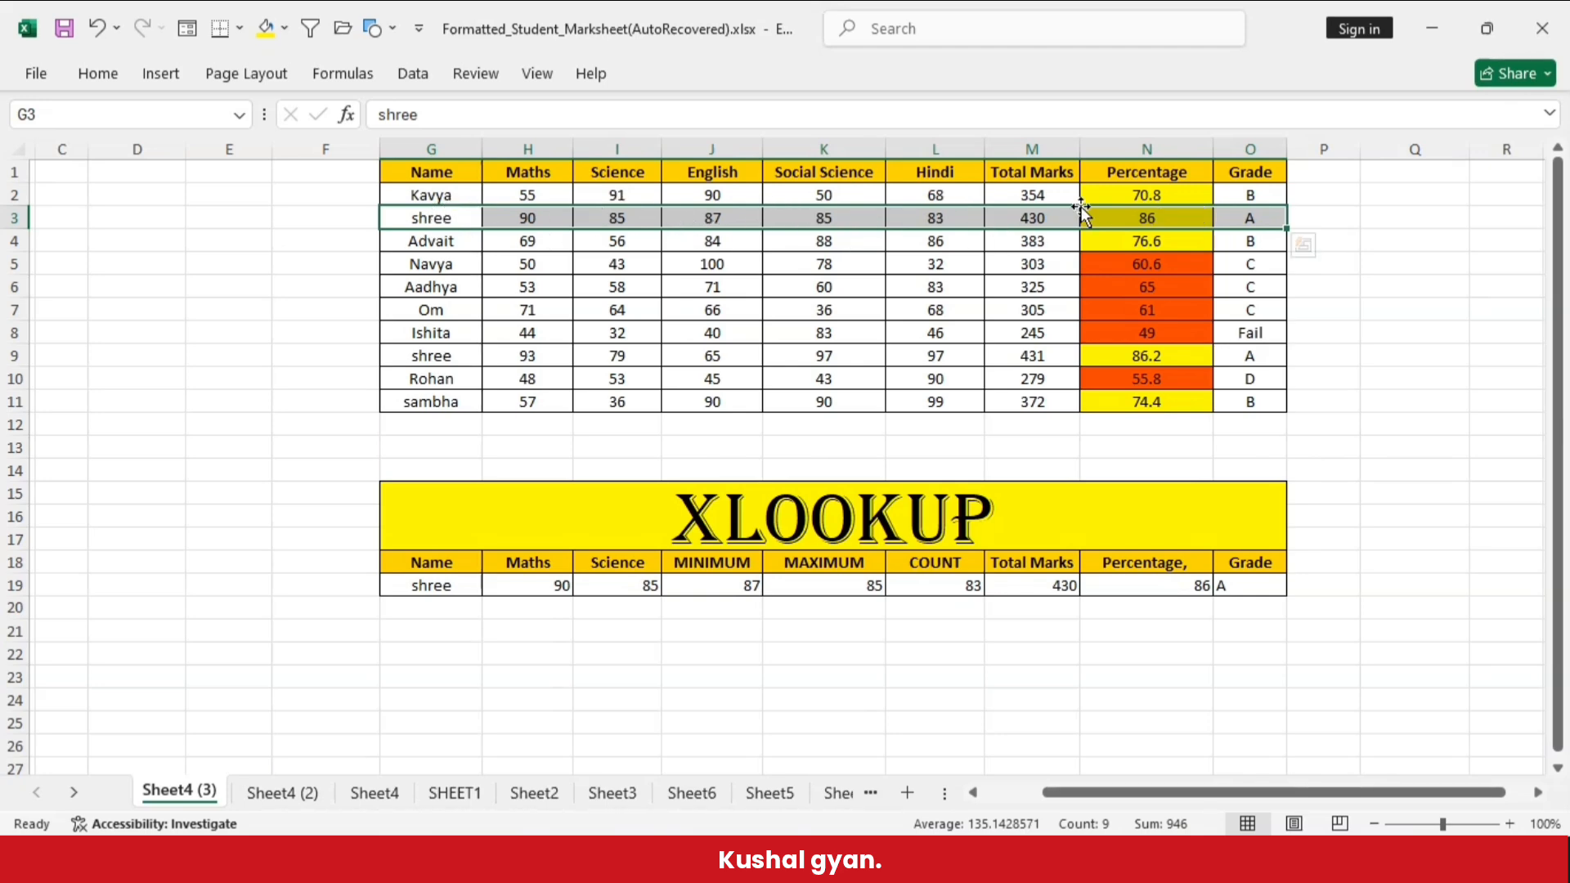
{"action": "left_click", "coordinate": [423, 356]}
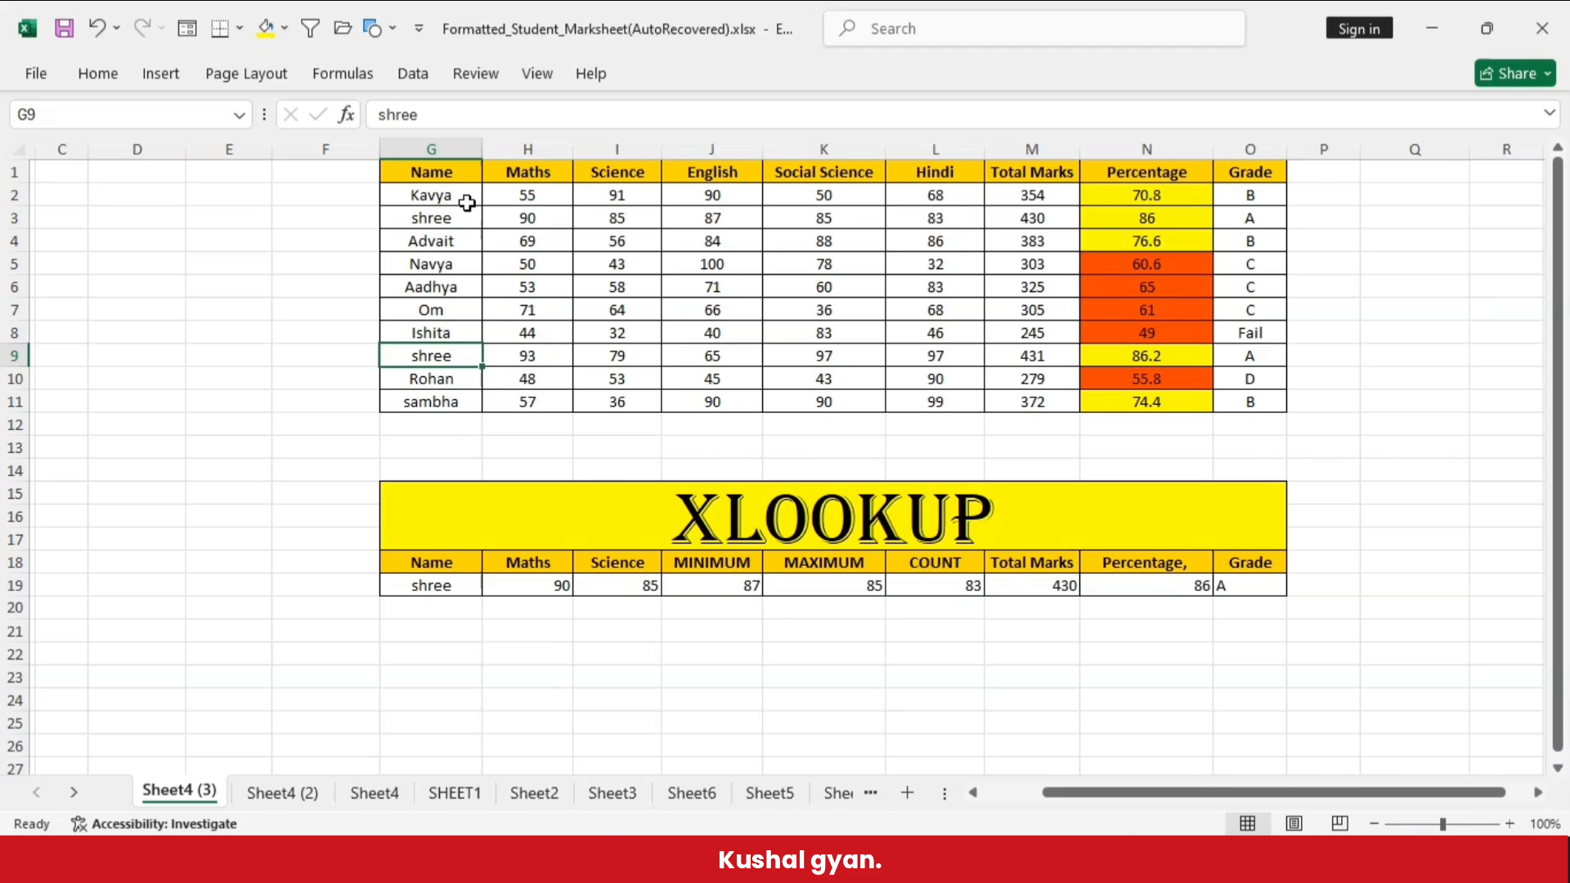
- Trace the Name column G1:G11 from first to last entry to examine the order in which XLOOKUP searches
{"action": "left_click_drag", "start_coordinate": [444, 172], "coordinate": [415, 390]}
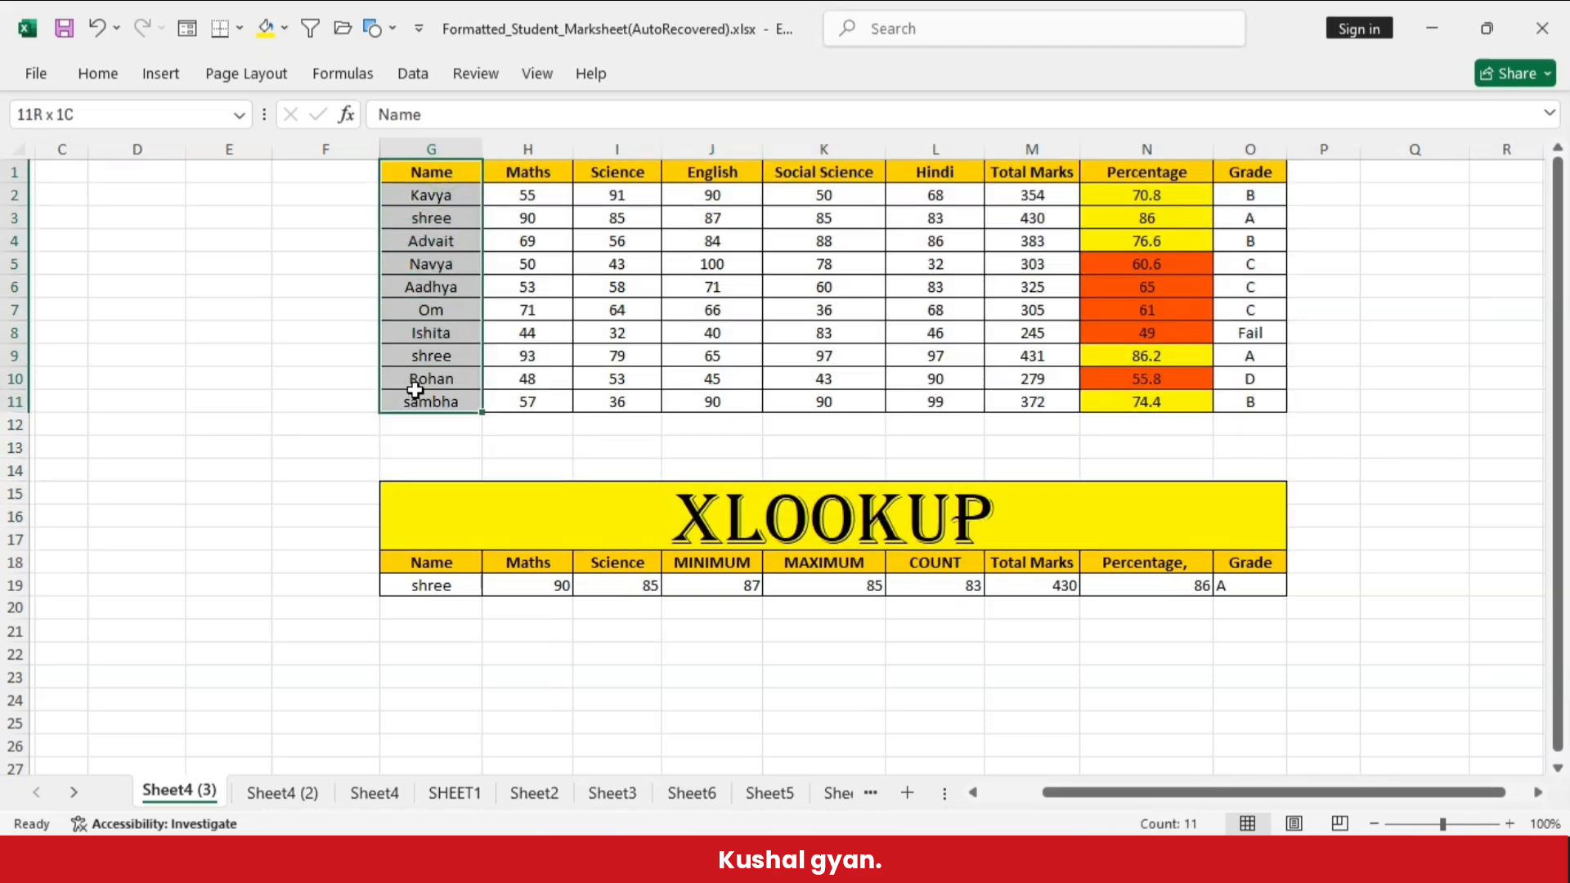
{"action": "left_click", "coordinate": [318, 431]}
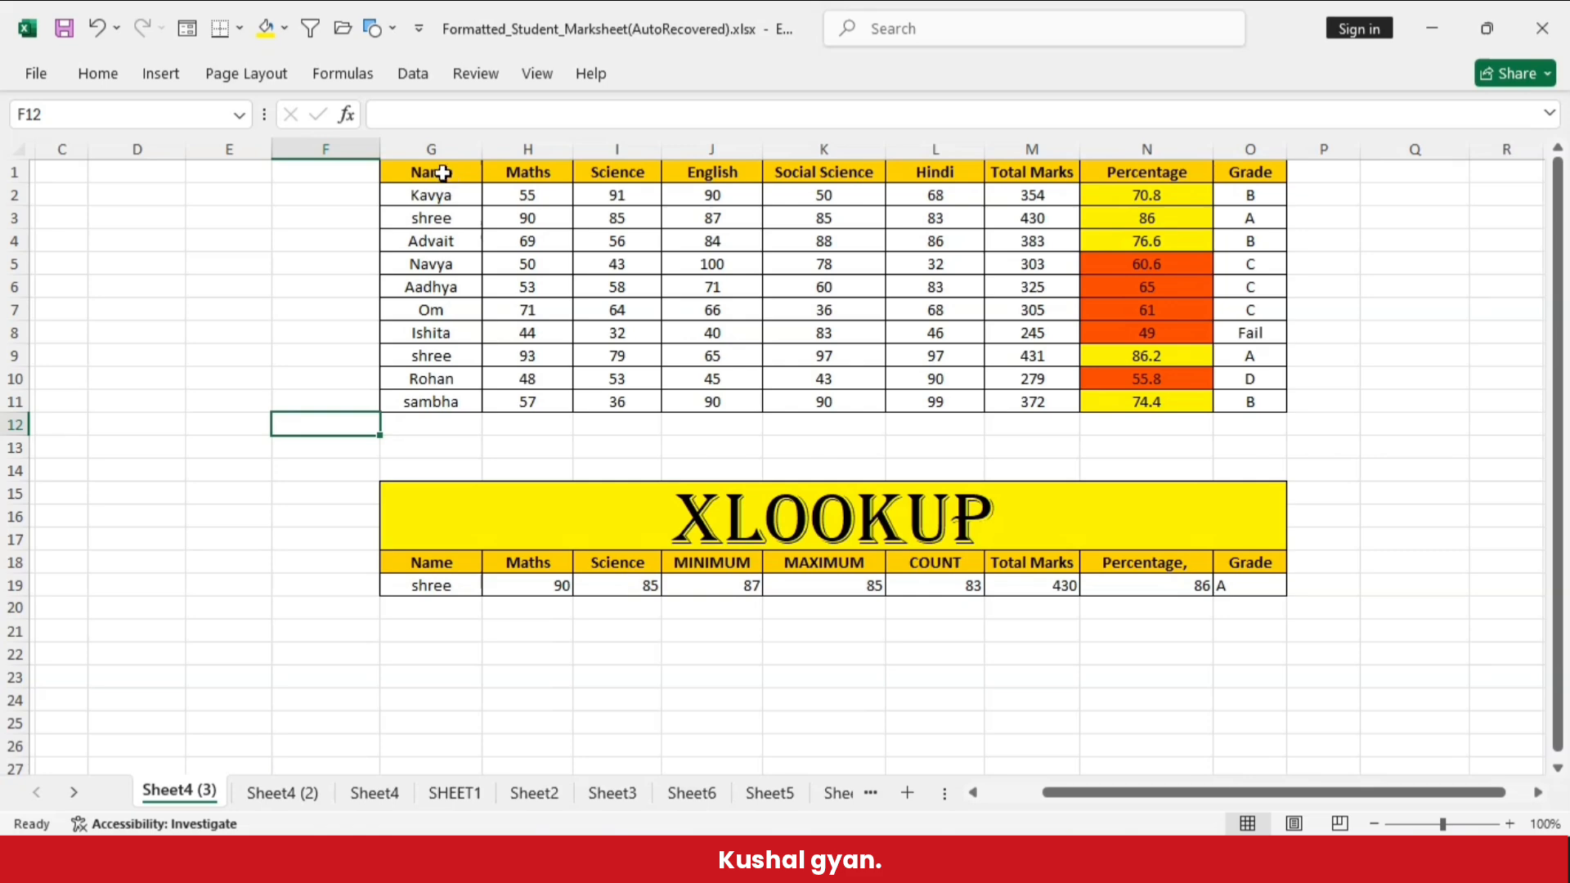
{"action": "left_click_drag", "start_coordinate": [434, 171], "coordinate": [426, 356]}
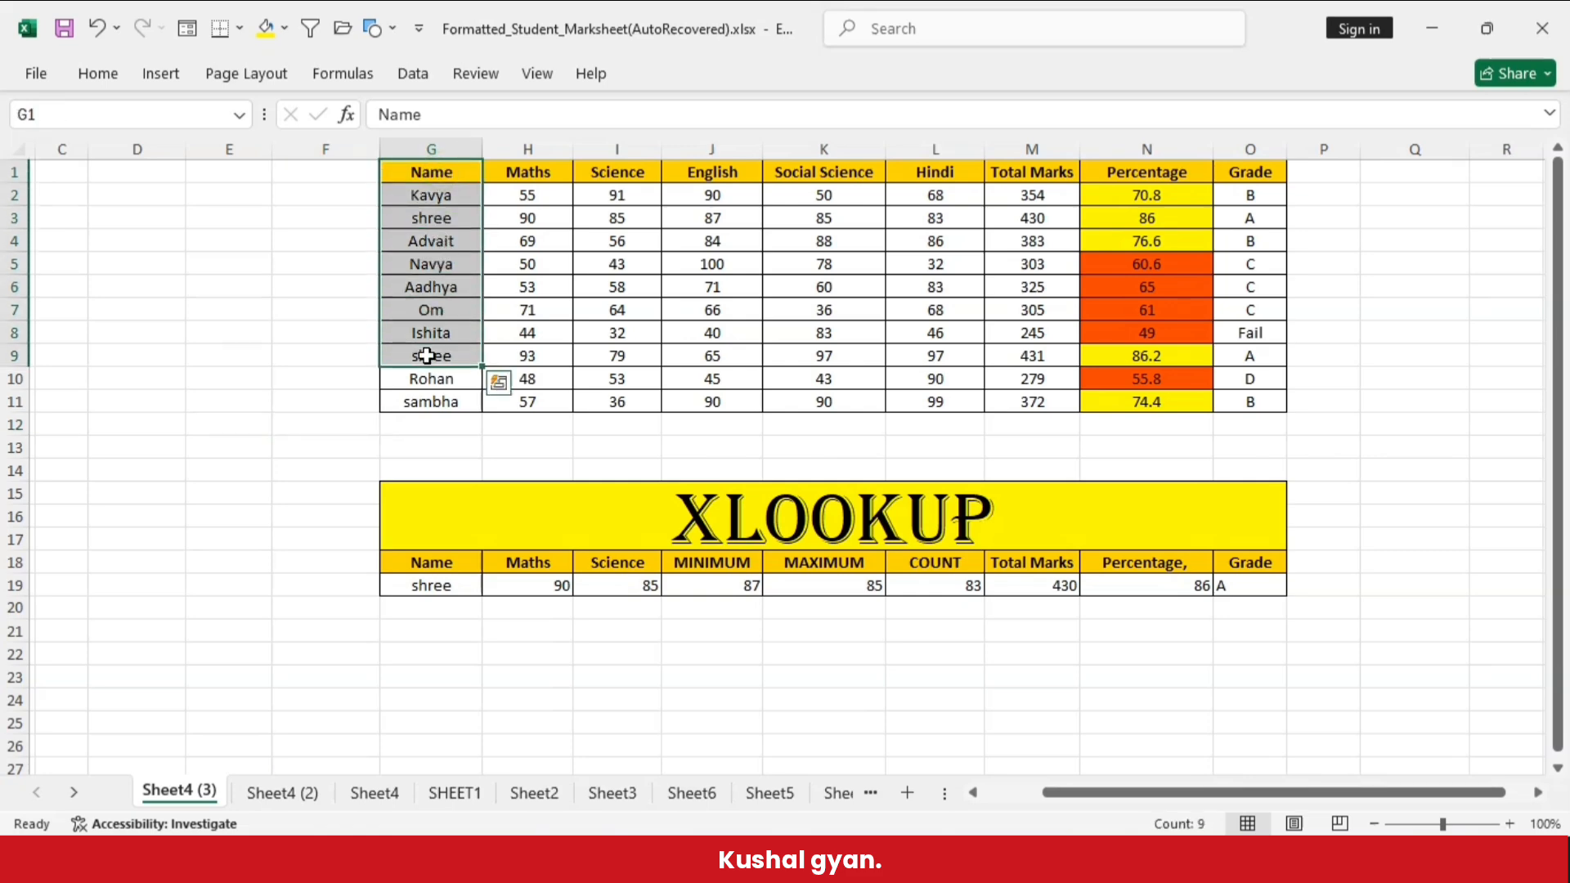
{"action": "left_click", "coordinate": [434, 439]}
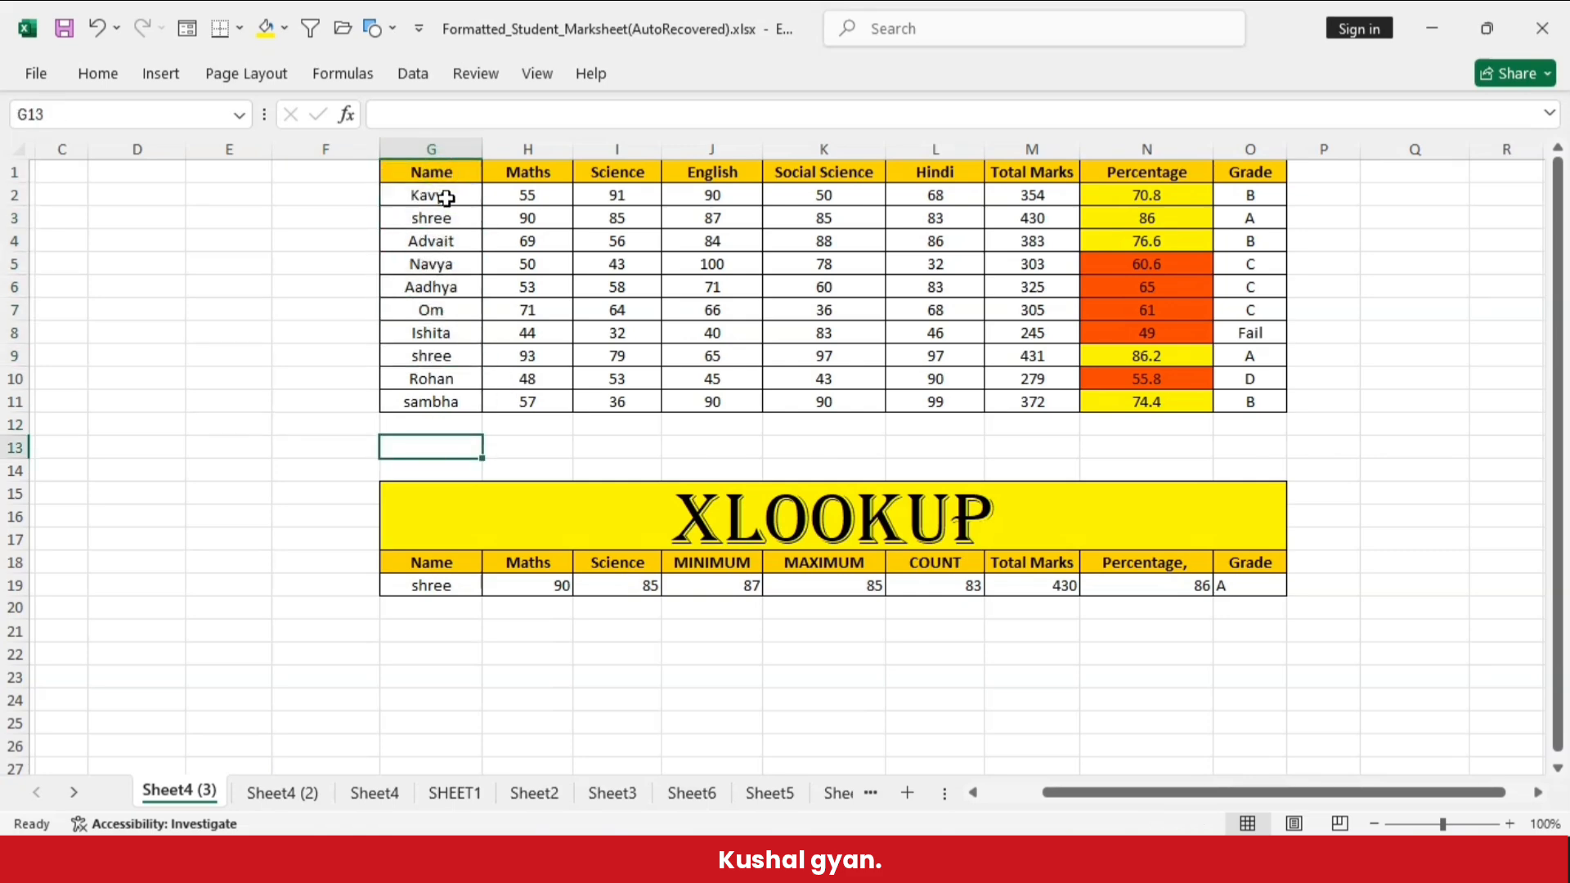
{"action": "left_click_drag", "start_coordinate": [446, 198], "coordinate": [435, 394]}
{"action": "left_click", "coordinate": [390, 463]}
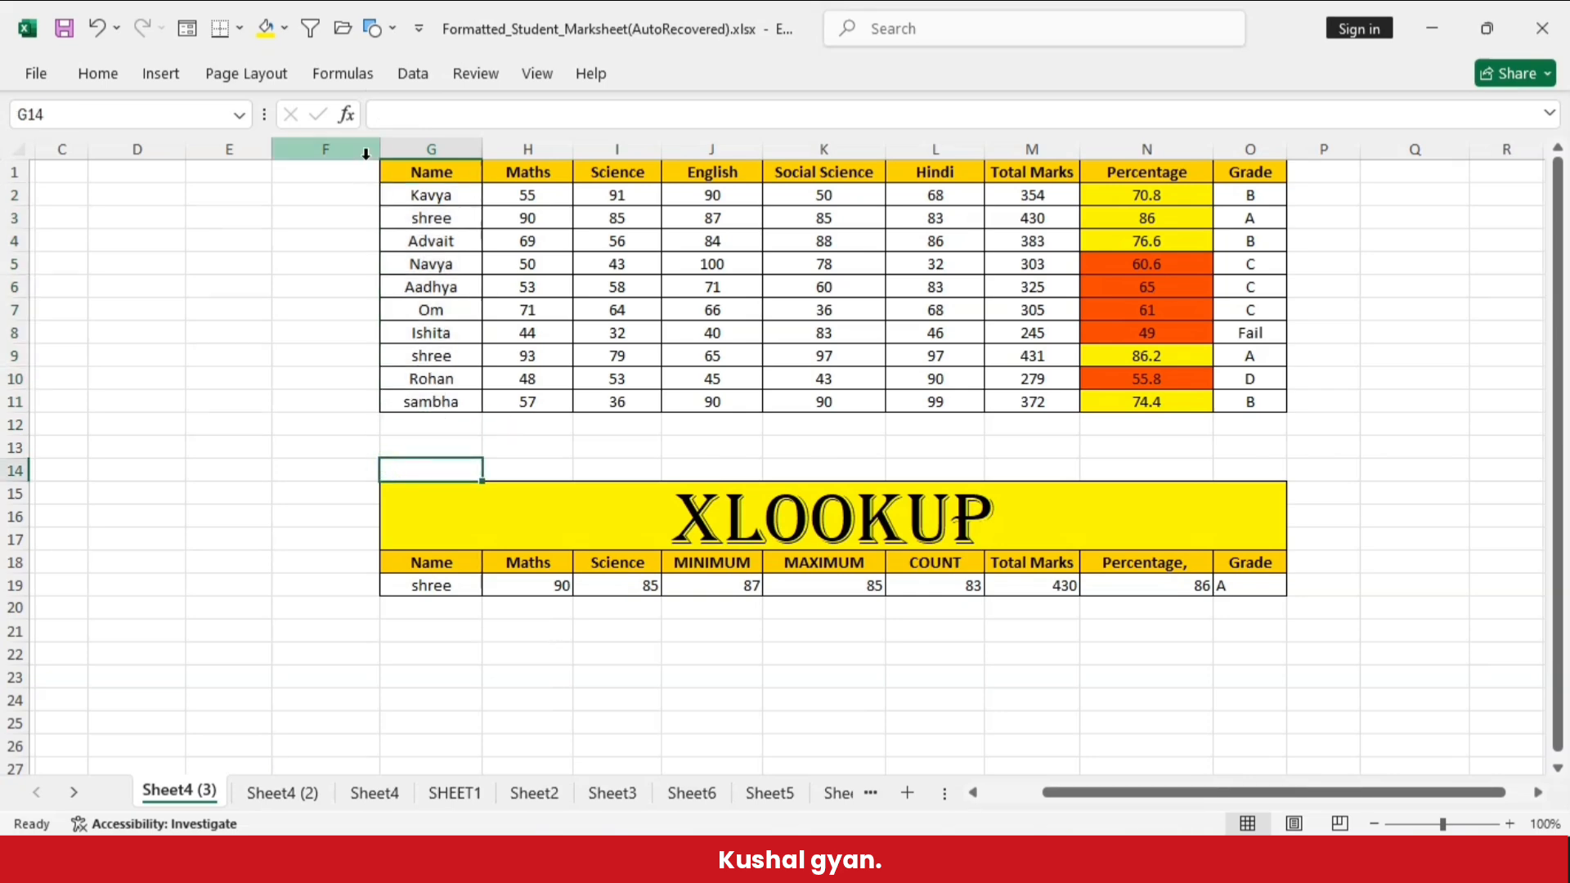
{"action": "left_click", "coordinate": [419, 190]}
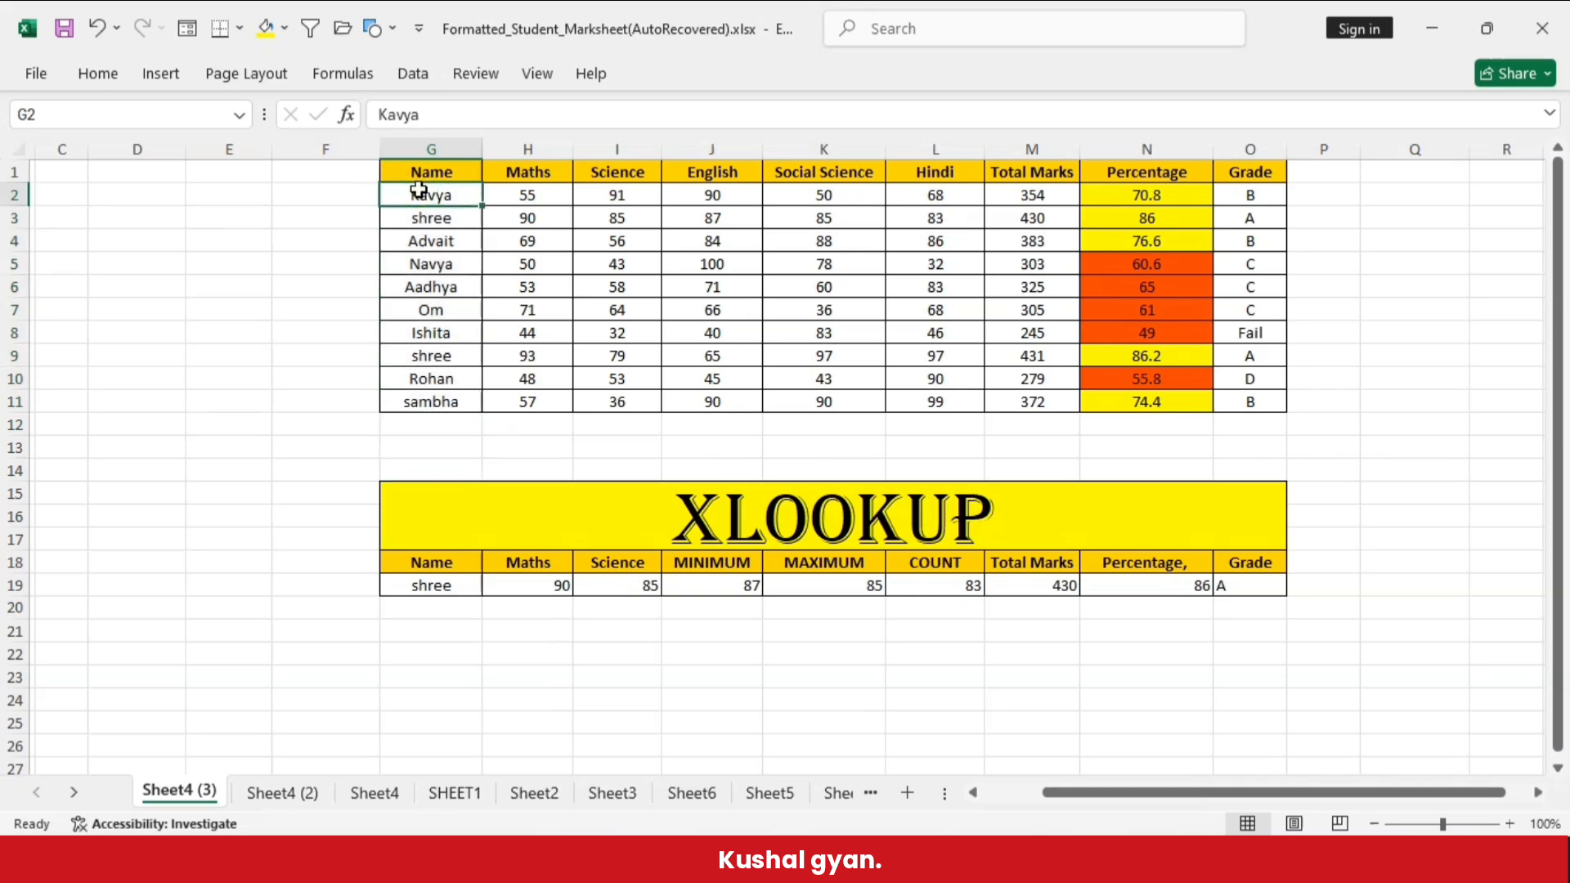
{"action": "key", "text": "Down"}
{"action": "key", "text": "Down"}
{"action": "key", "text": "Down"}
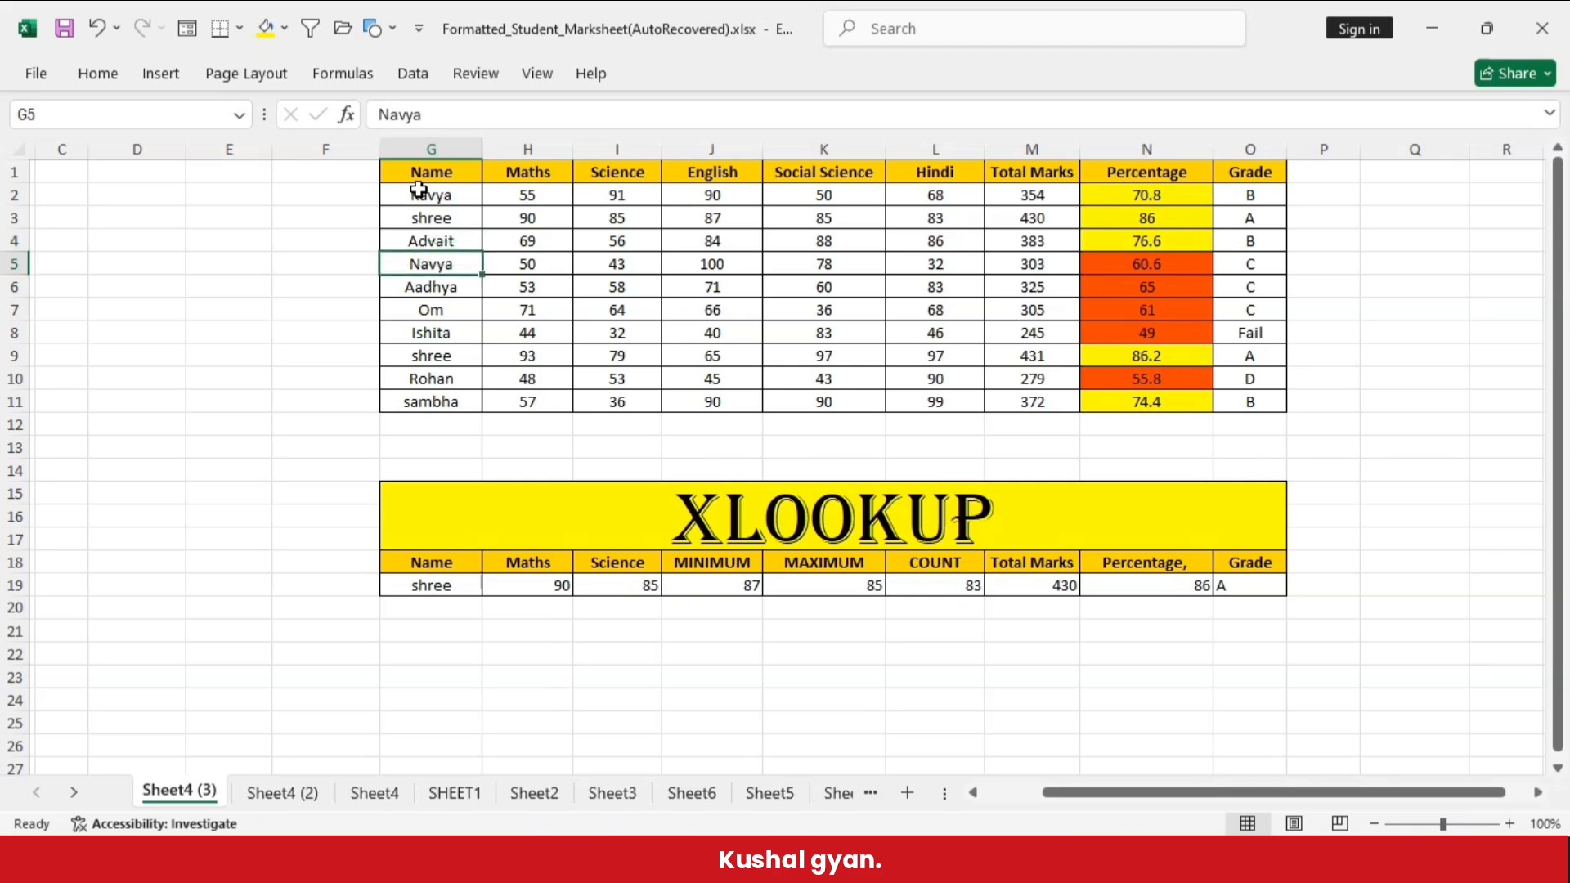
{"action": "key", "text": "Down"}
{"action": "key", "text": "Down"}
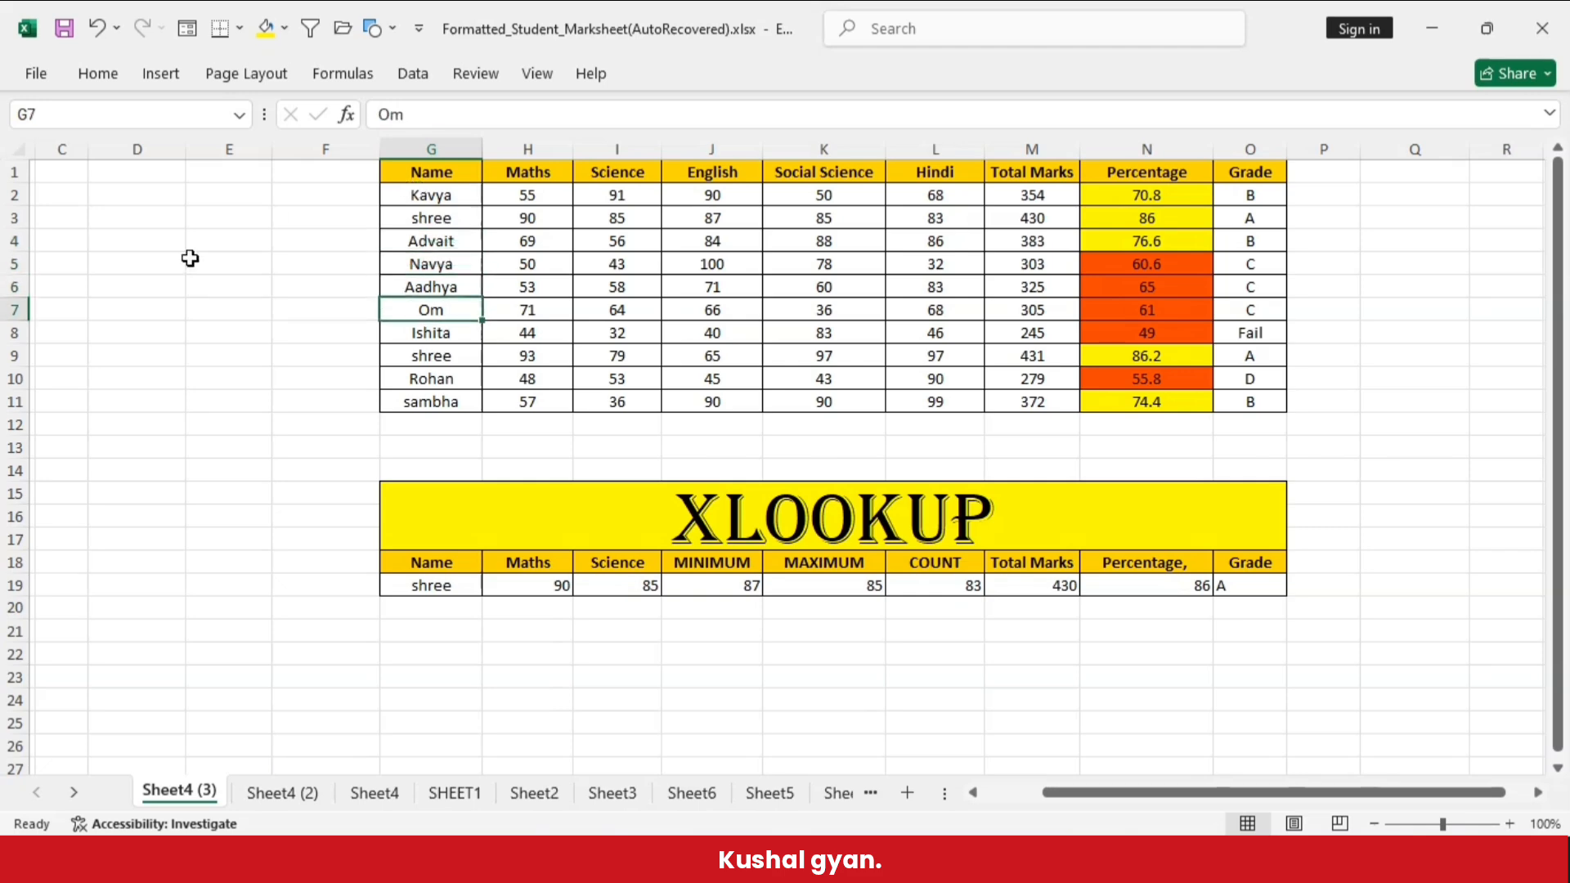
- Change the search mode in the H19 XLOOKUP formula to -1 (Search last-to-first)
{"action": "left_click", "coordinate": [384, 588]}
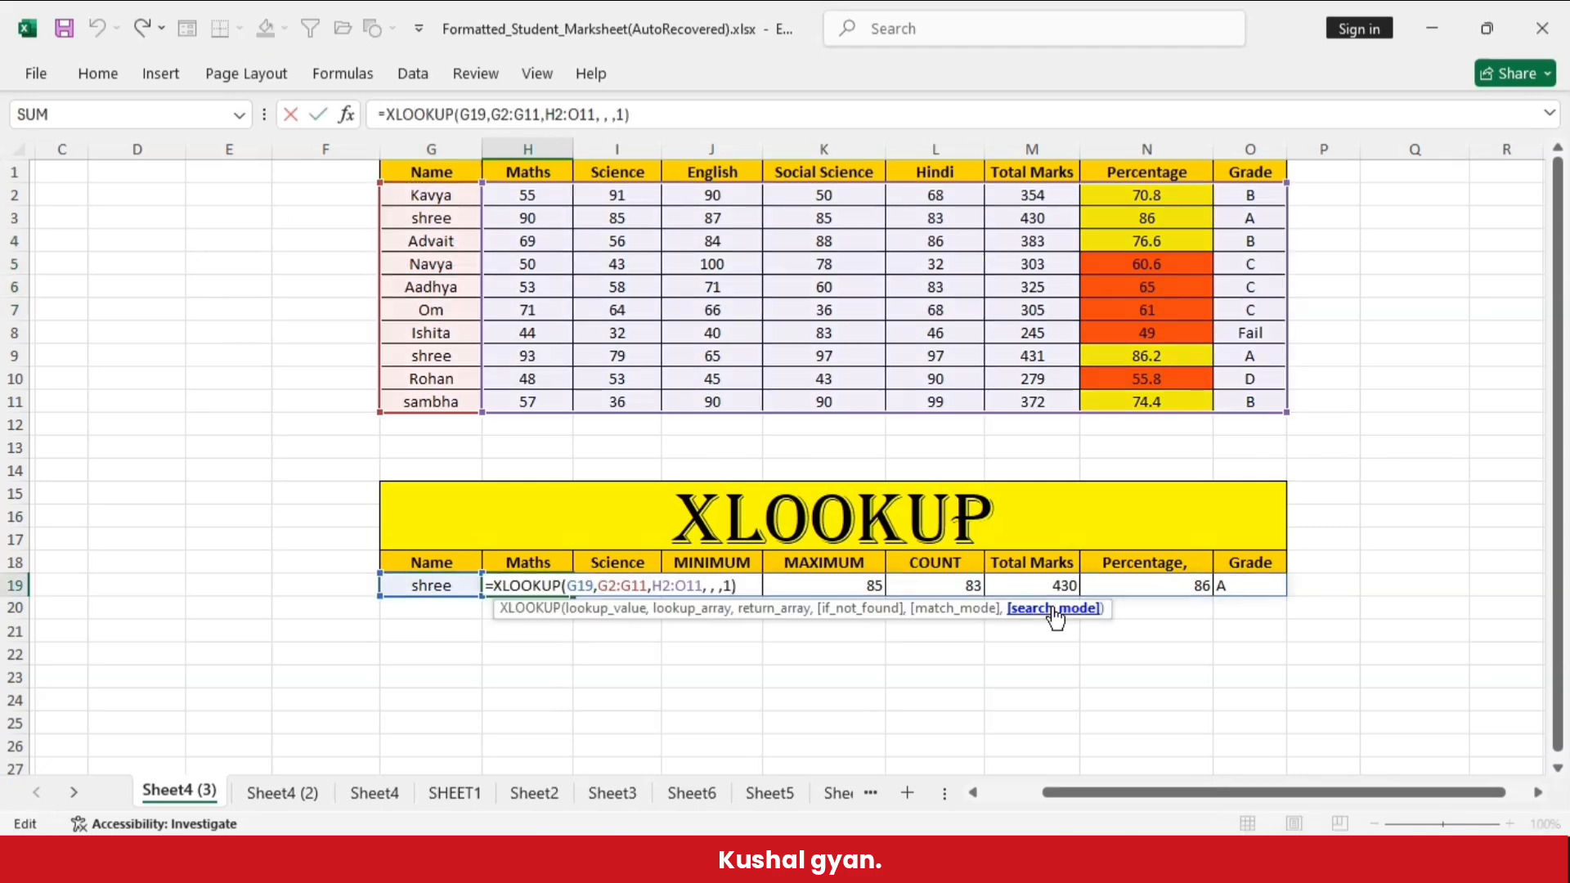
{"action": "key", "text": "BackSpace"}
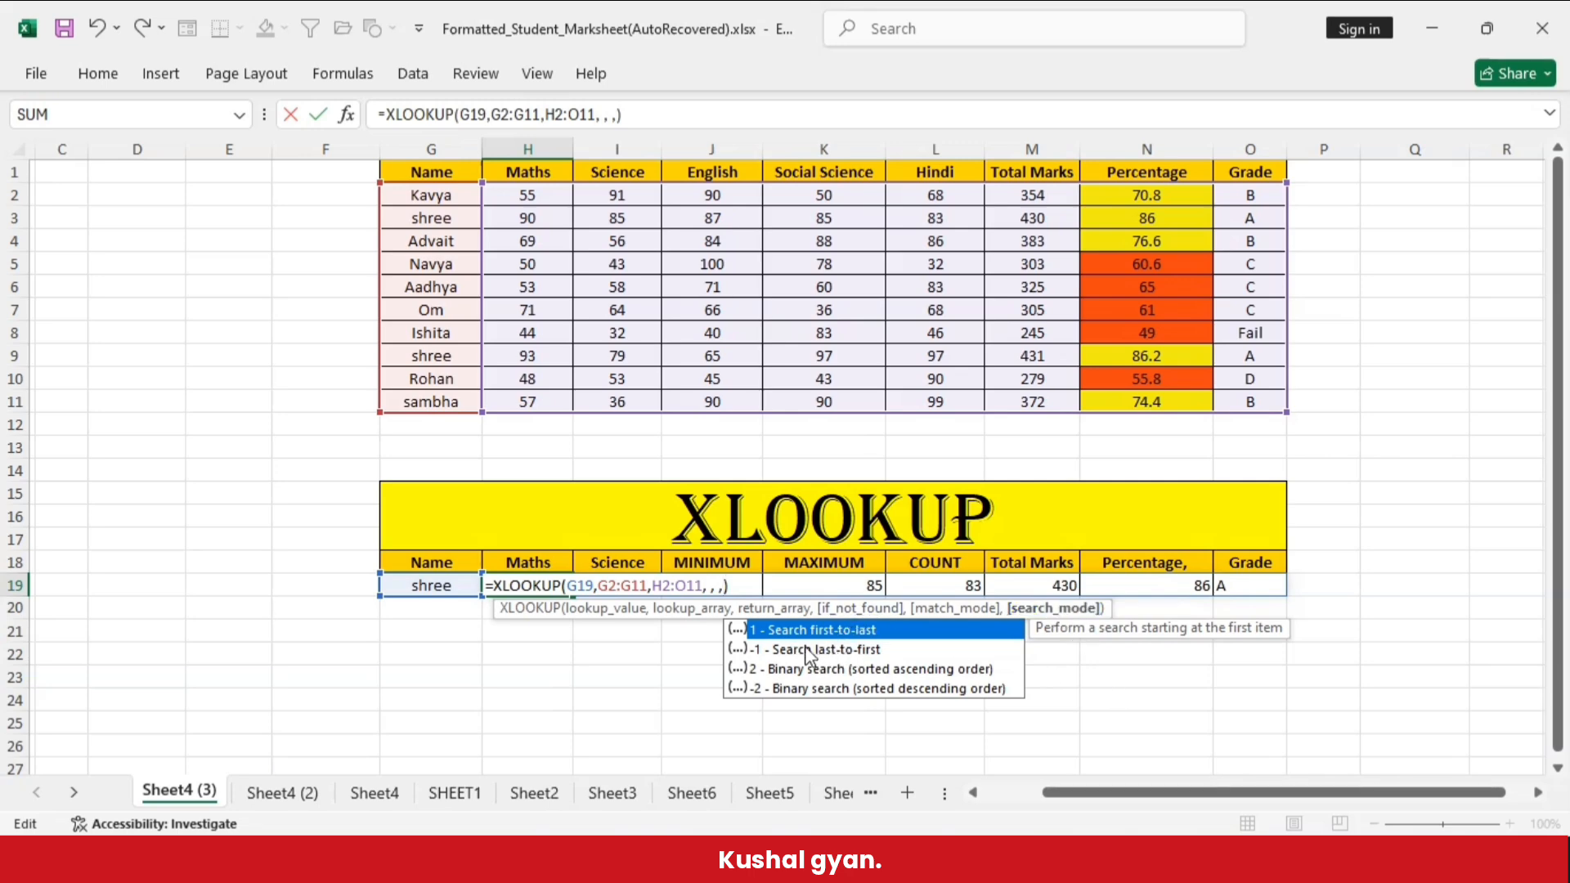
{"action": "left_click", "coordinate": [783, 654]}
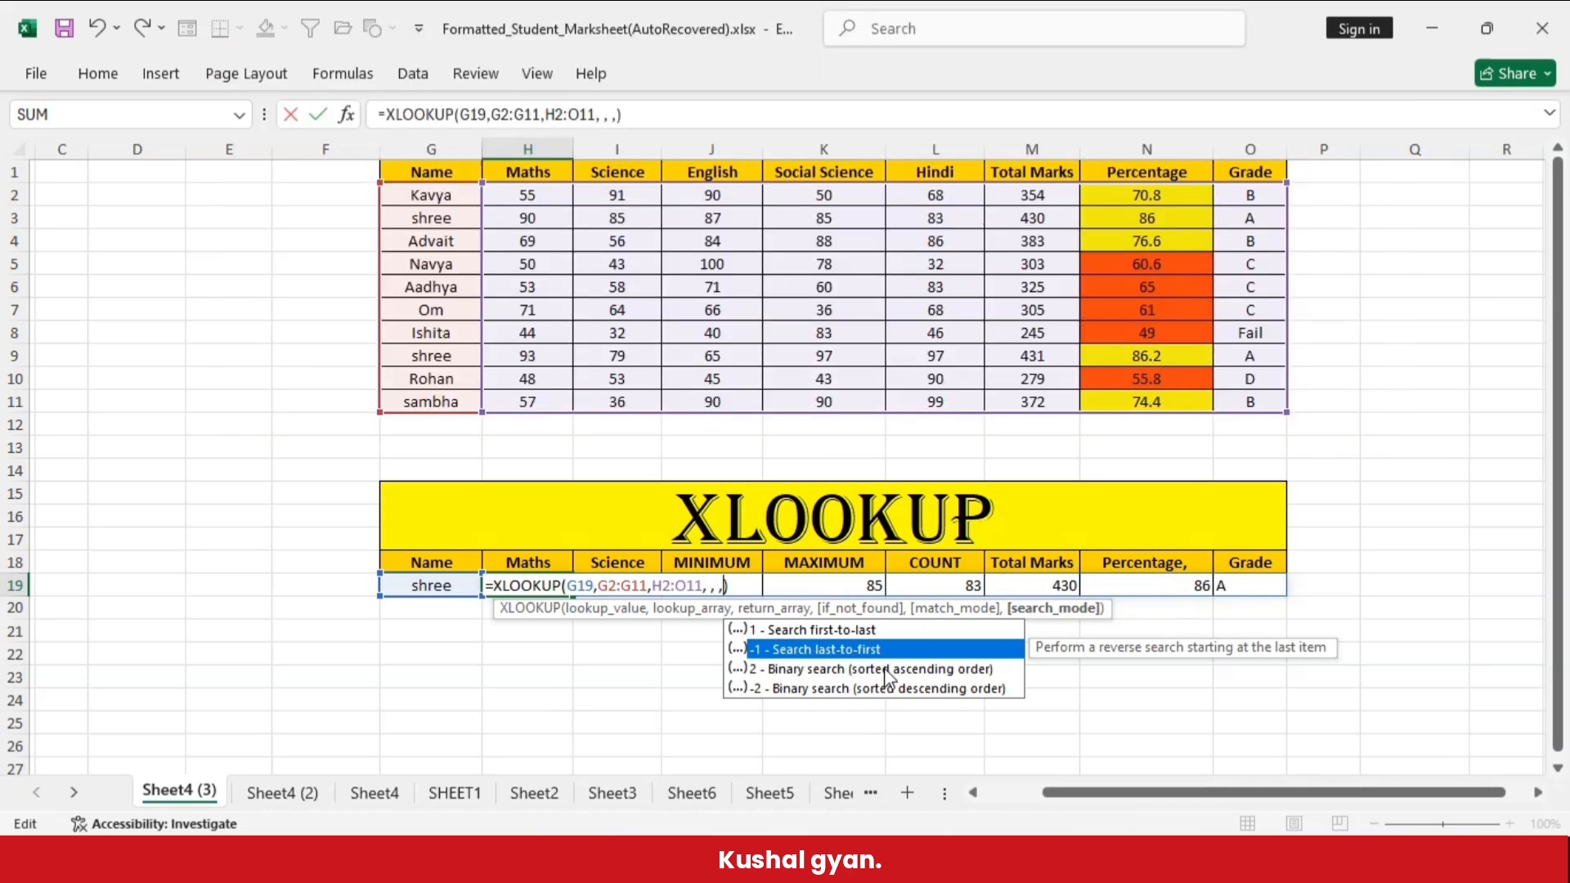
{"action": "key", "text": "Tab"}
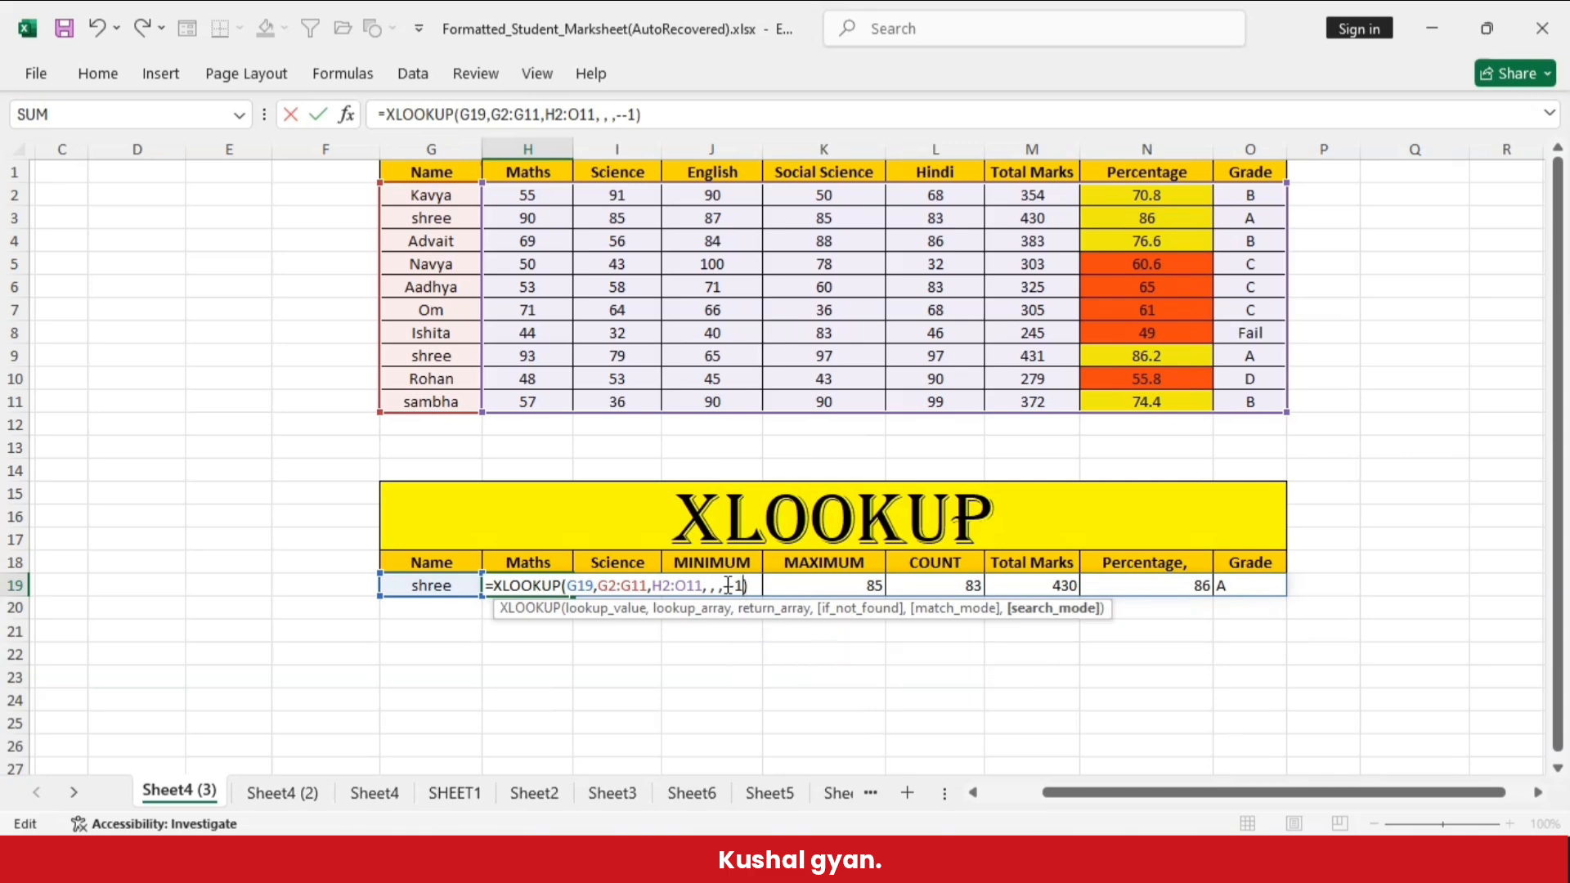
{"action": "left_click", "coordinate": [758, 586]}
{"action": "key", "text": "Return"}
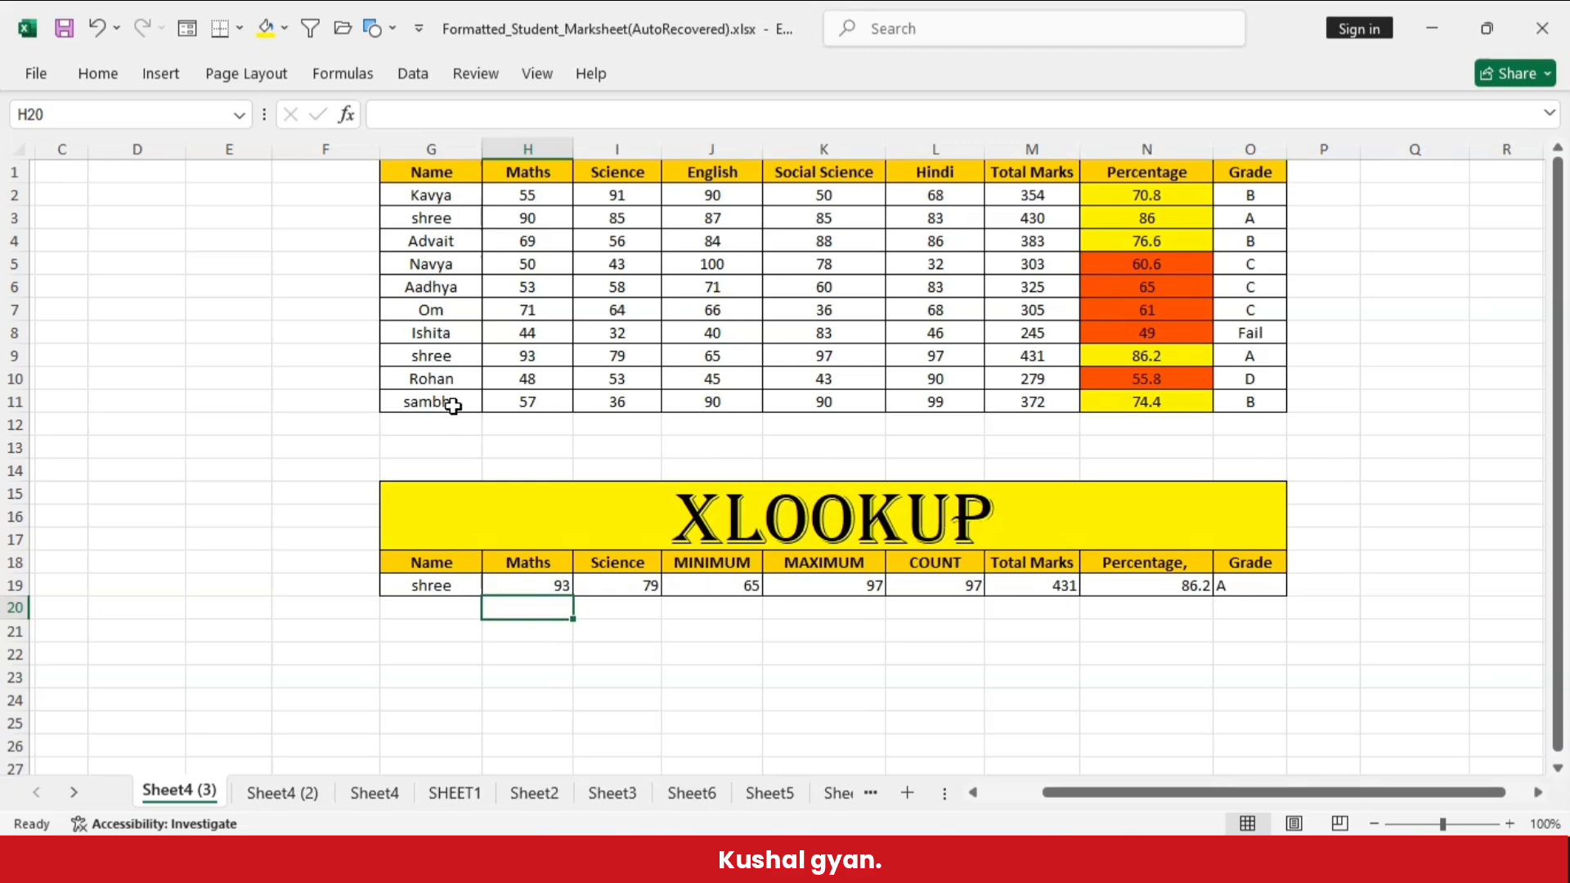
- Trace the Name column upward from G12 to the duplicate name in G9 and compare record G9:O9 with the lookup results in row 19
{"action": "left_click_drag", "start_coordinate": [438, 424], "coordinate": [436, 361]}
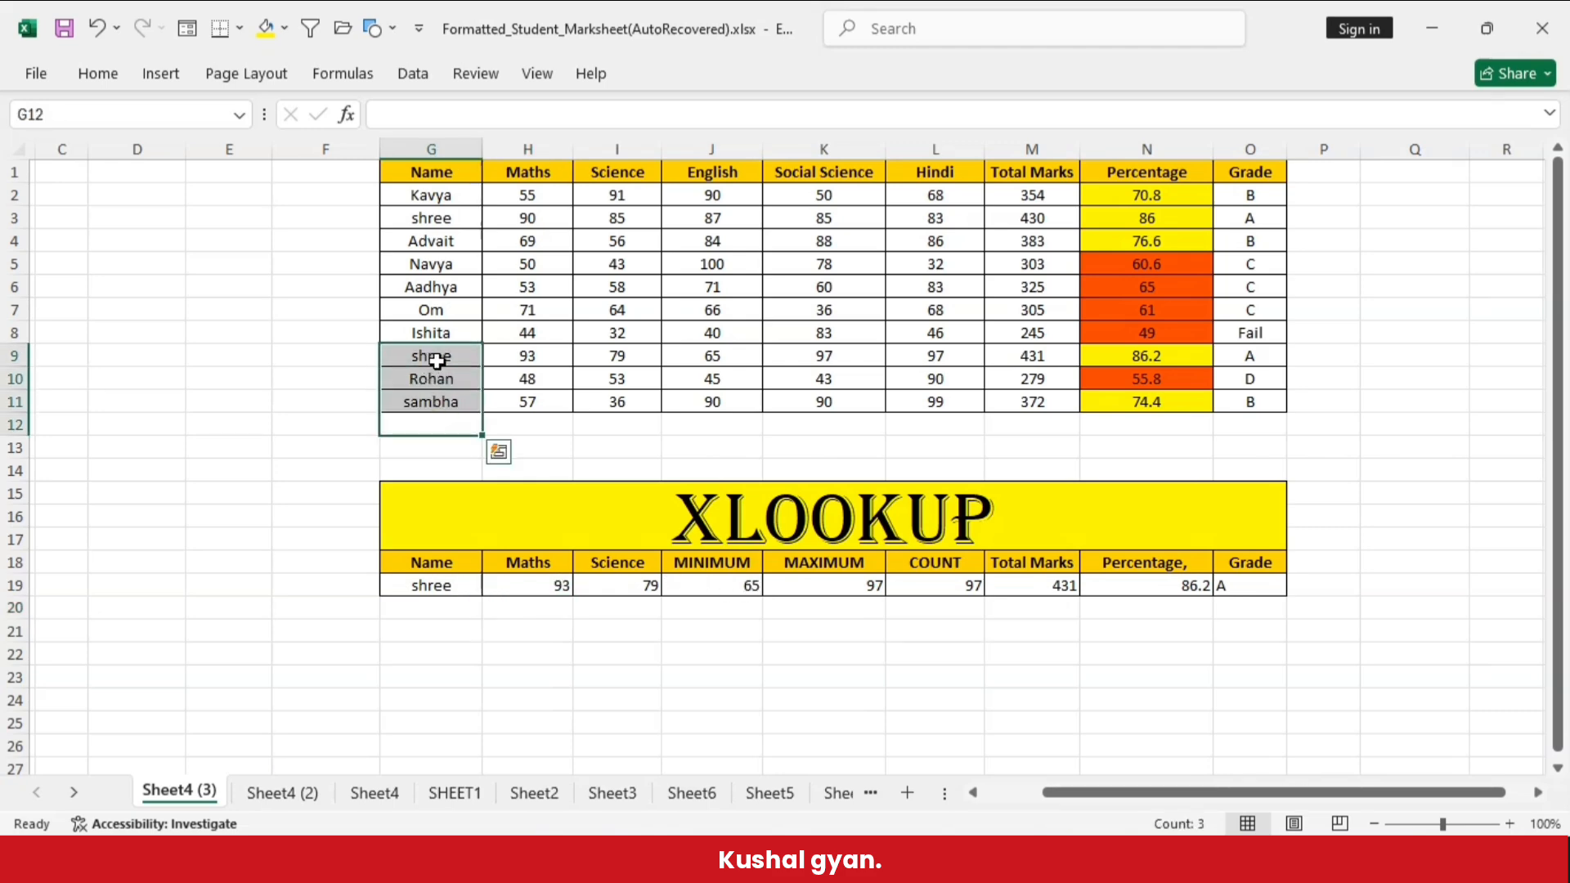
{"action": "left_click", "coordinate": [436, 361]}
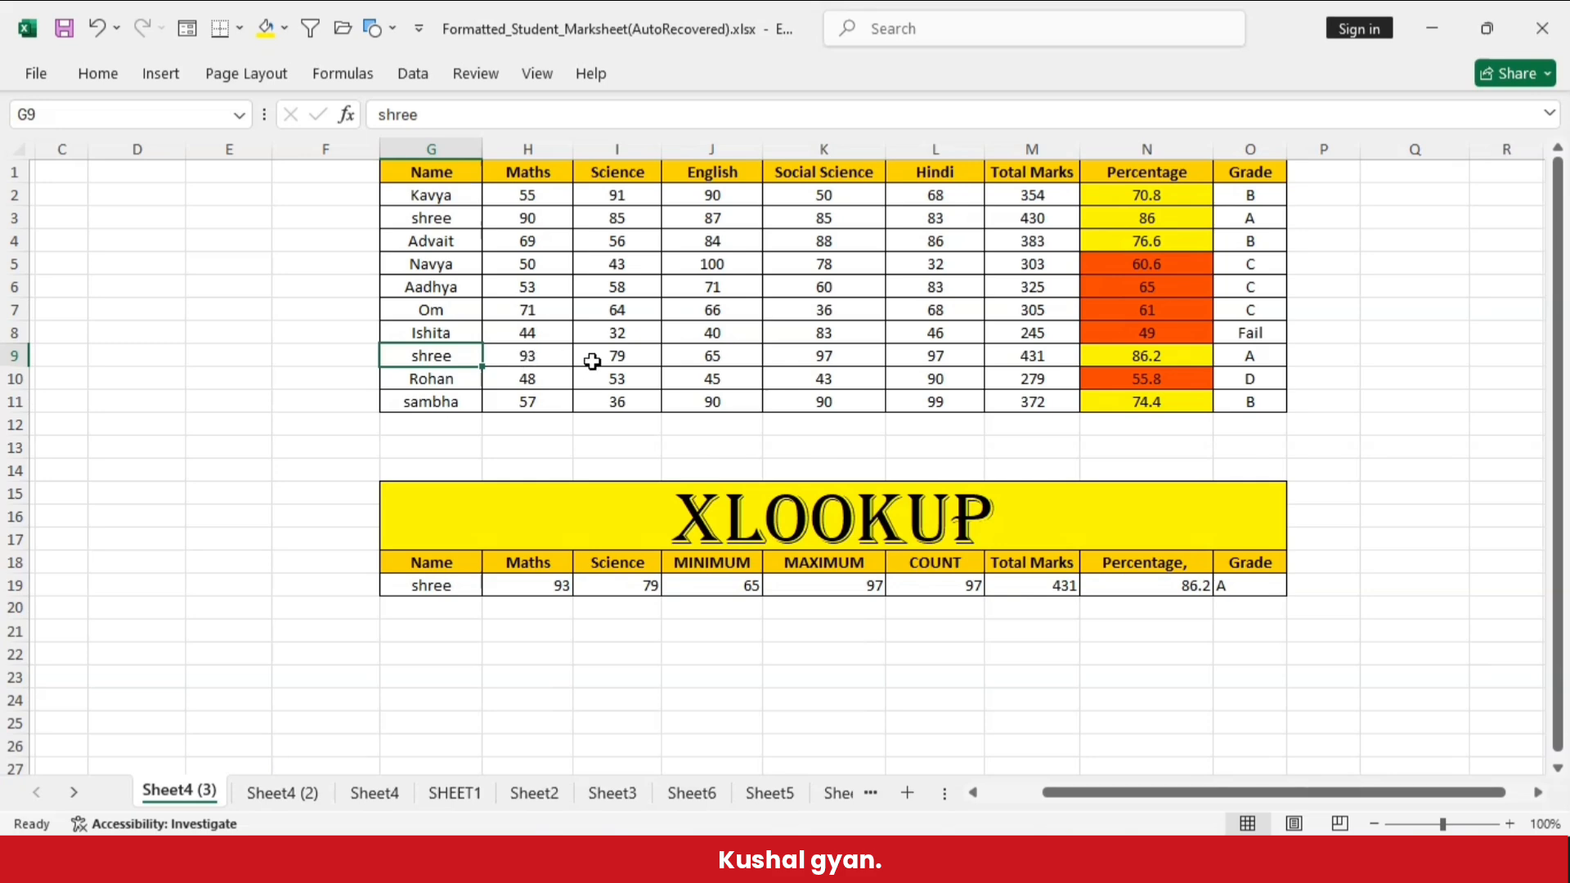
{"action": "left_click", "coordinate": [305, 375]}
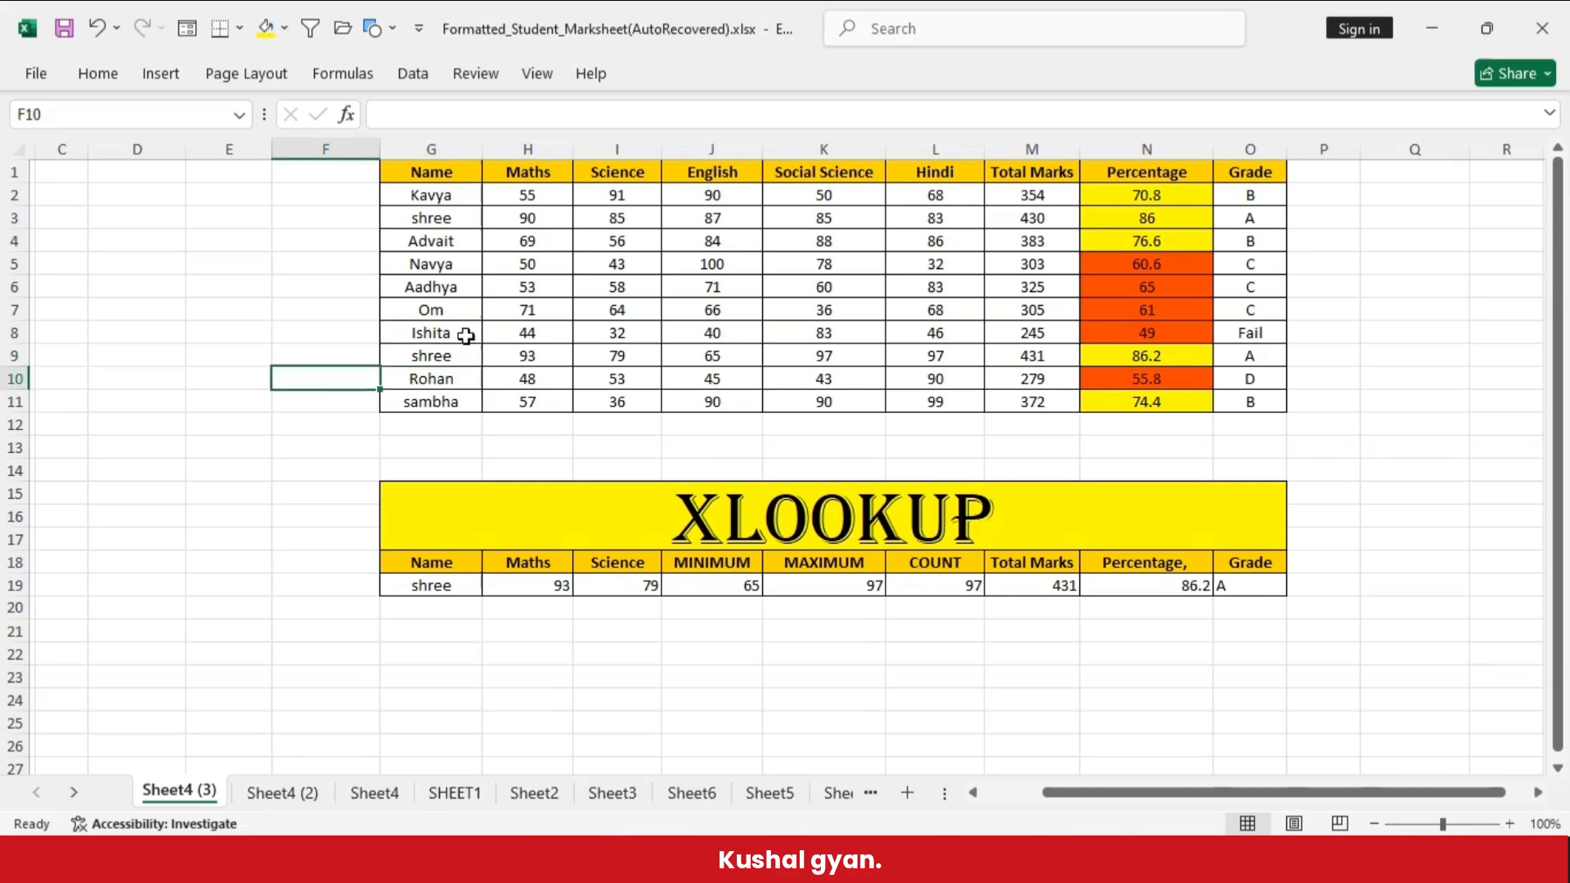
{"action": "left_click_drag", "start_coordinate": [442, 357], "coordinate": [1244, 353]}
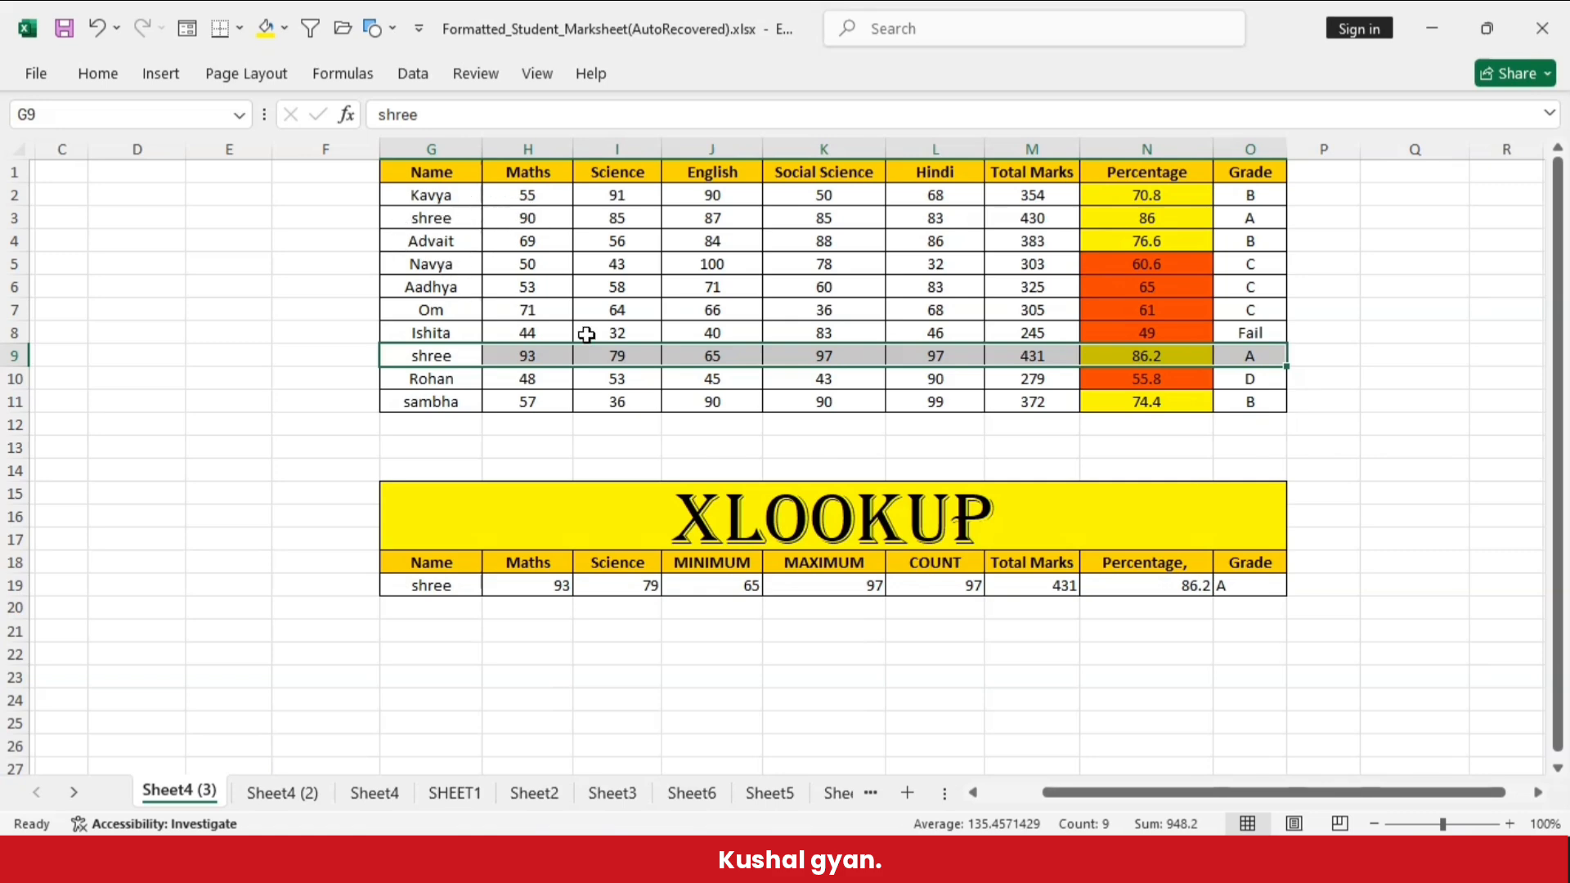
- Replace the lookup name in G19 with the student name from G7
{"action": "double_click", "coordinate": [474, 583]}
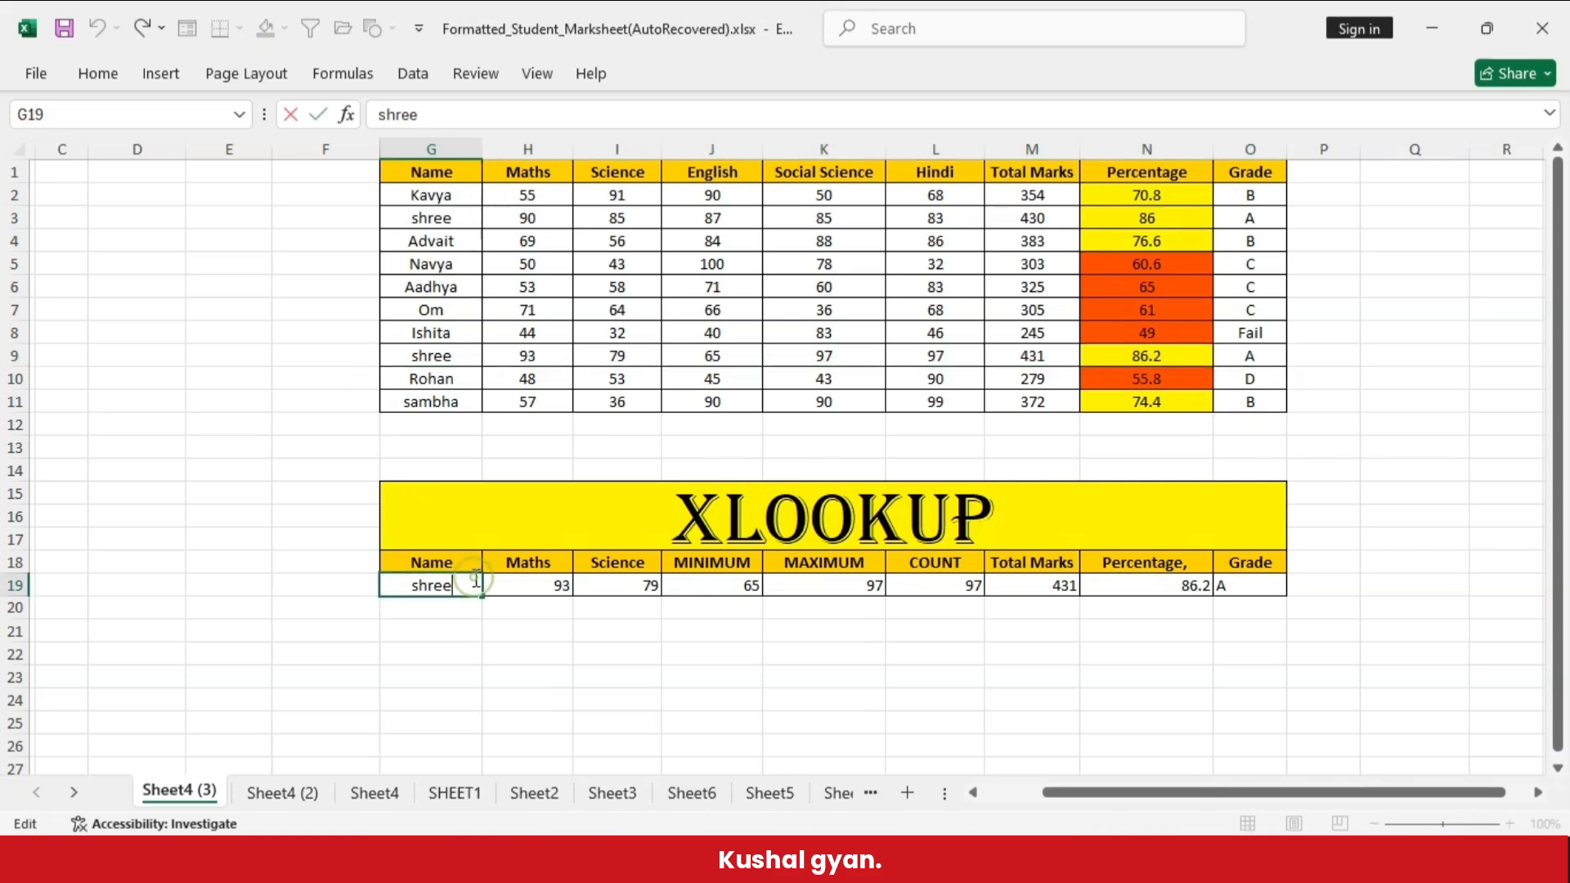
{"action": "key", "text": "BackSpace"}
{"action": "key", "text": "BackSpace"}
{"action": "key", "text": "BackSpace"}
{"action": "key", "text": "BackSpace"}
{"action": "key", "text": "BackSpace"}
{"action": "type", "text": "om"}
{"action": "left_click", "coordinate": [478, 679]}
- Compare the student record in G7:O7 with the lookup results in row 19
{"action": "left_click", "coordinate": [438, 307]}
{"action": "left_click", "coordinate": [295, 326]}
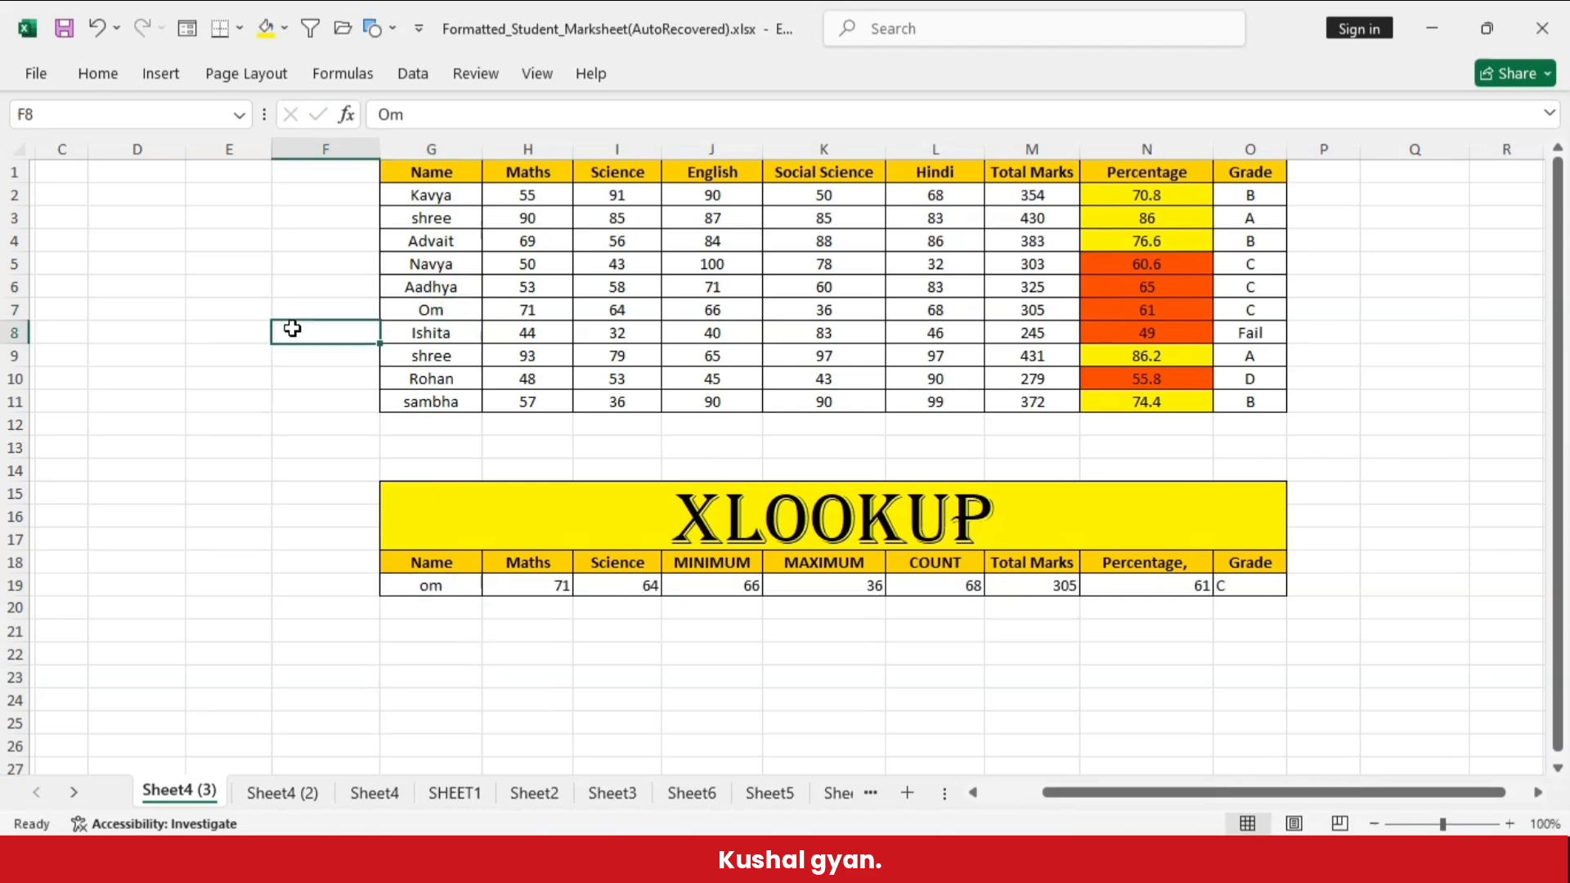
{"action": "left_click_drag", "start_coordinate": [428, 308], "coordinate": [1267, 316]}
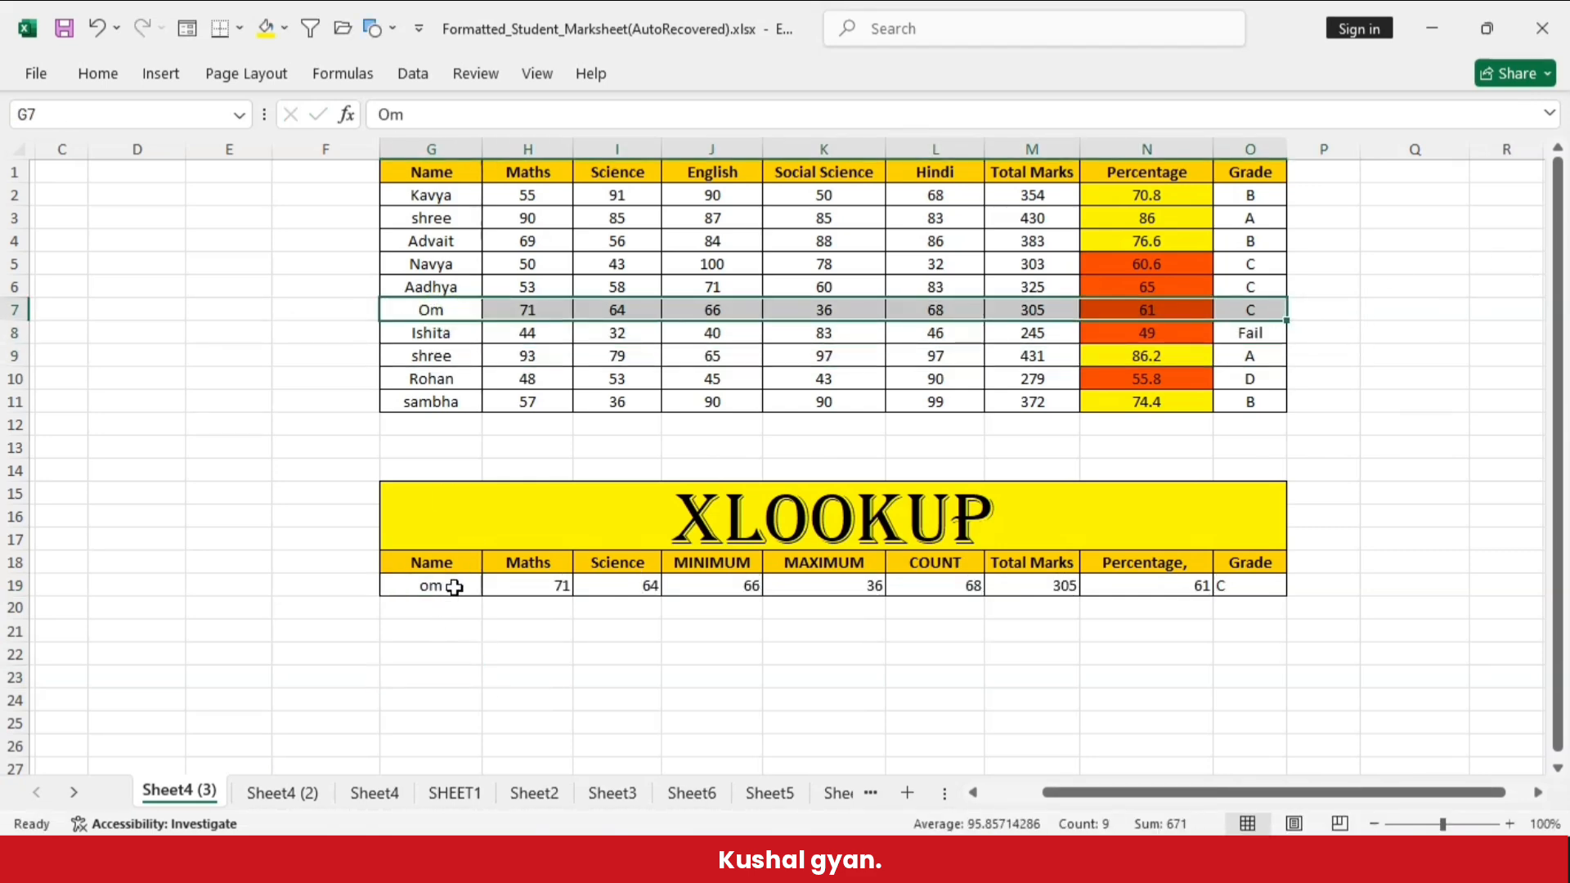
- Enter the student name from G2 as the lookup name in G19 and check the results against the record in row 2
{"action": "double_click", "coordinate": [479, 585]}
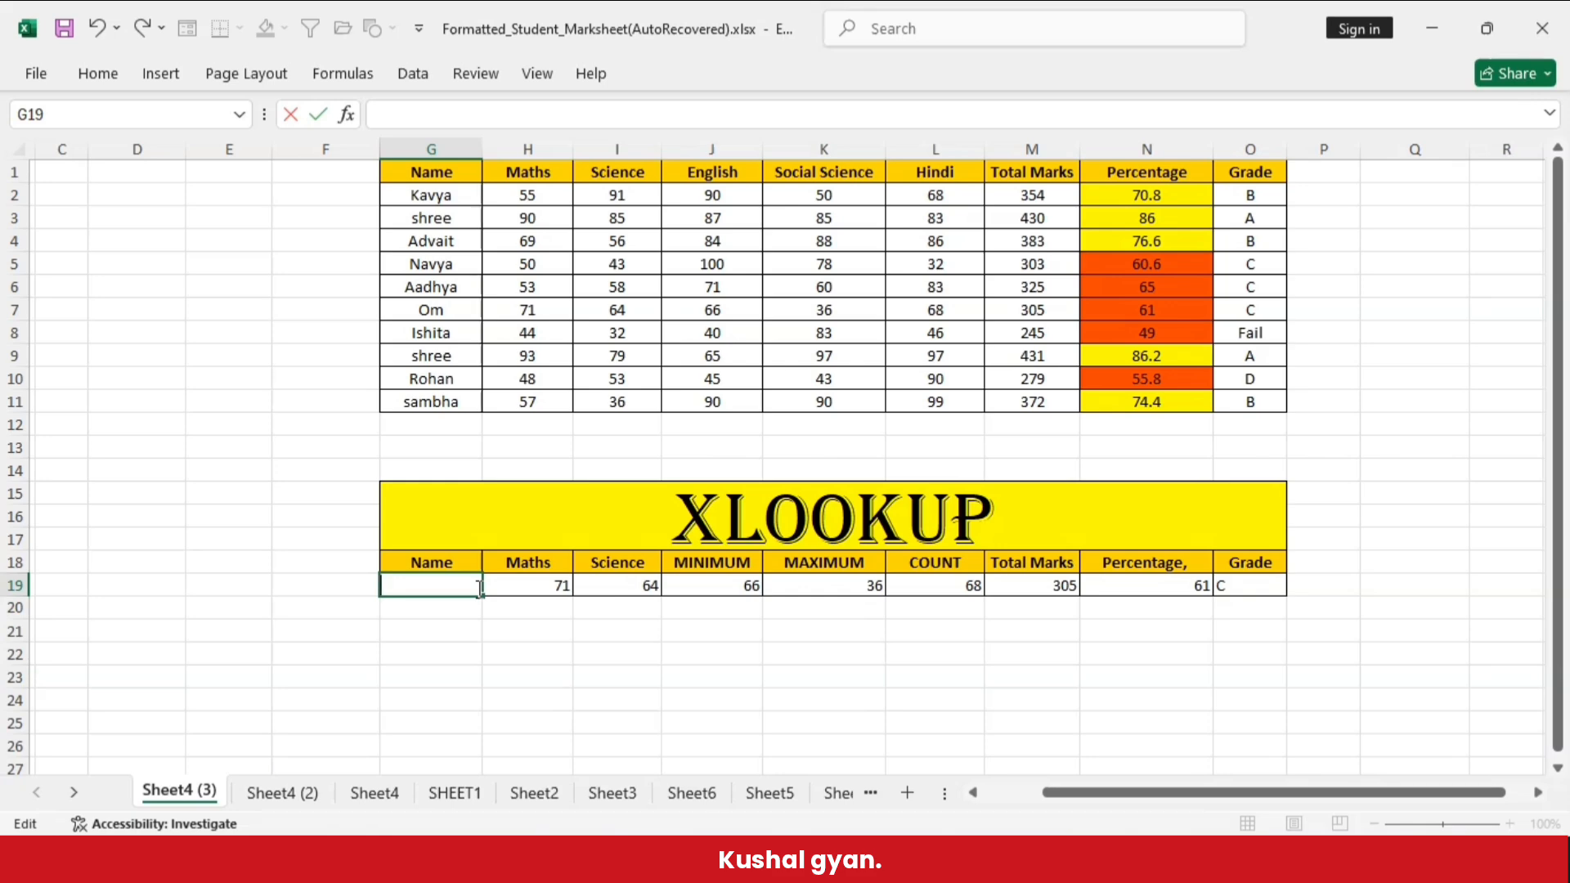
{"action": "key", "text": "Return"}
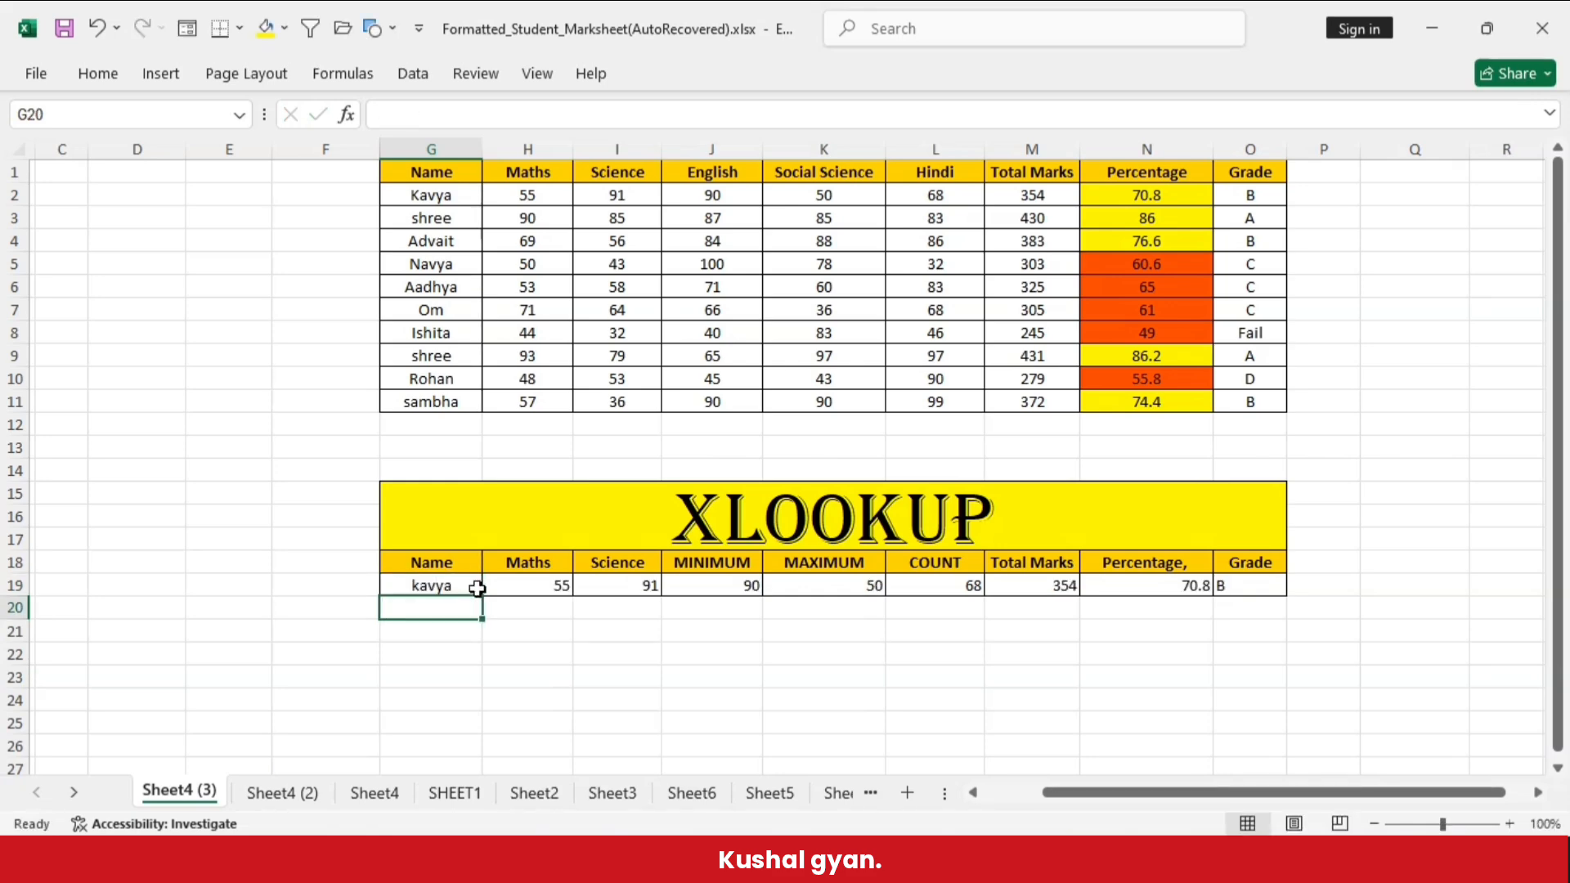
{"action": "left_click", "coordinate": [427, 585]}
{"action": "left_click_drag", "start_coordinate": [439, 195], "coordinate": [1325, 165]}
{"action": "left_click", "coordinate": [1336, 264]}
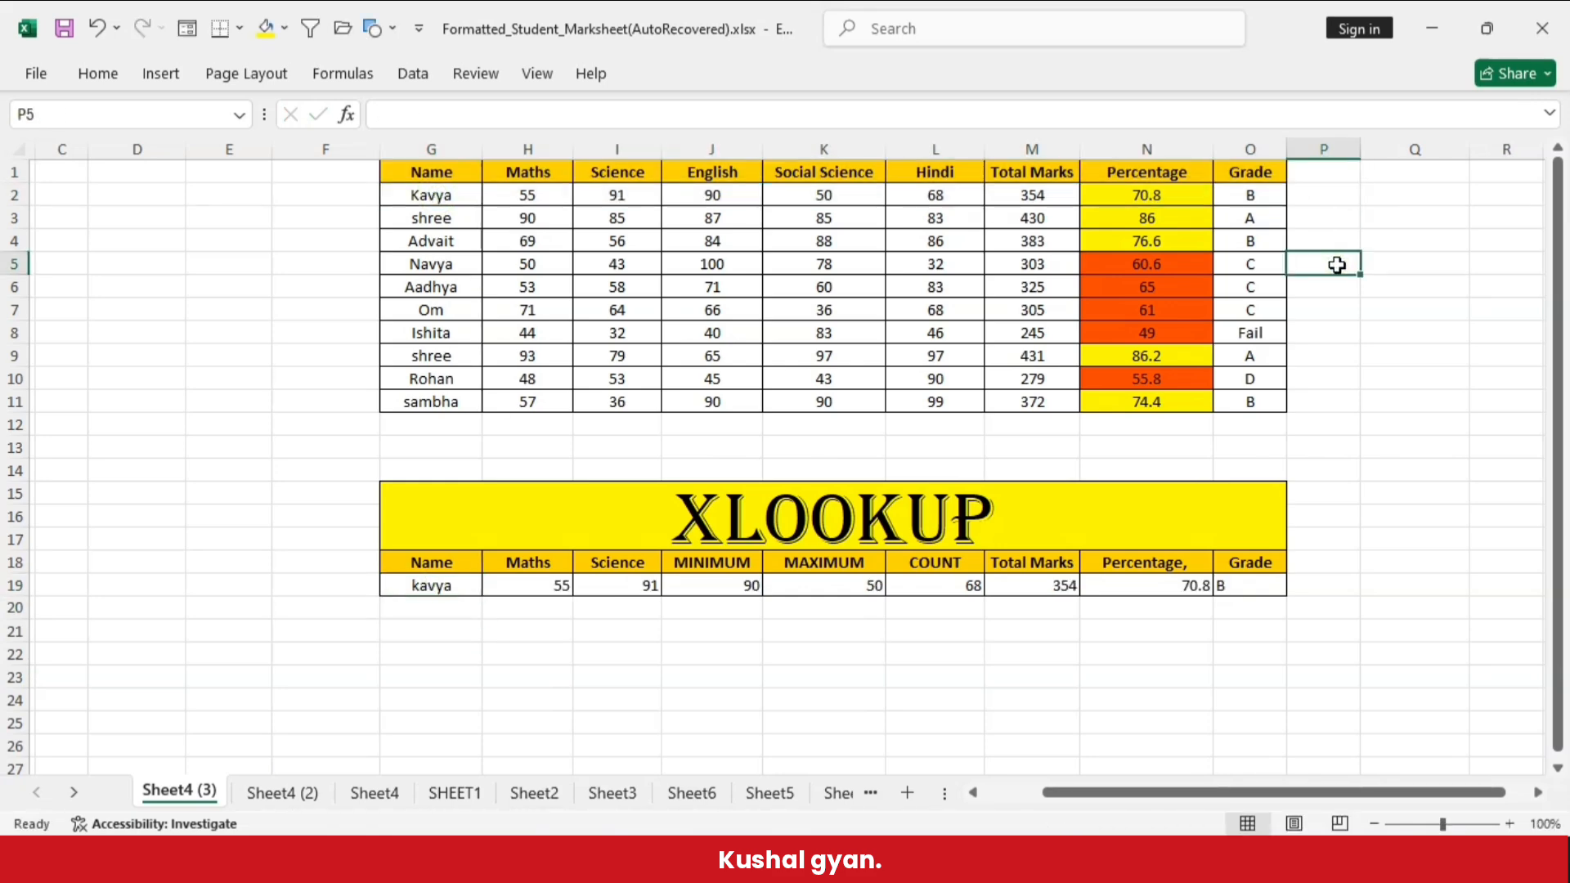